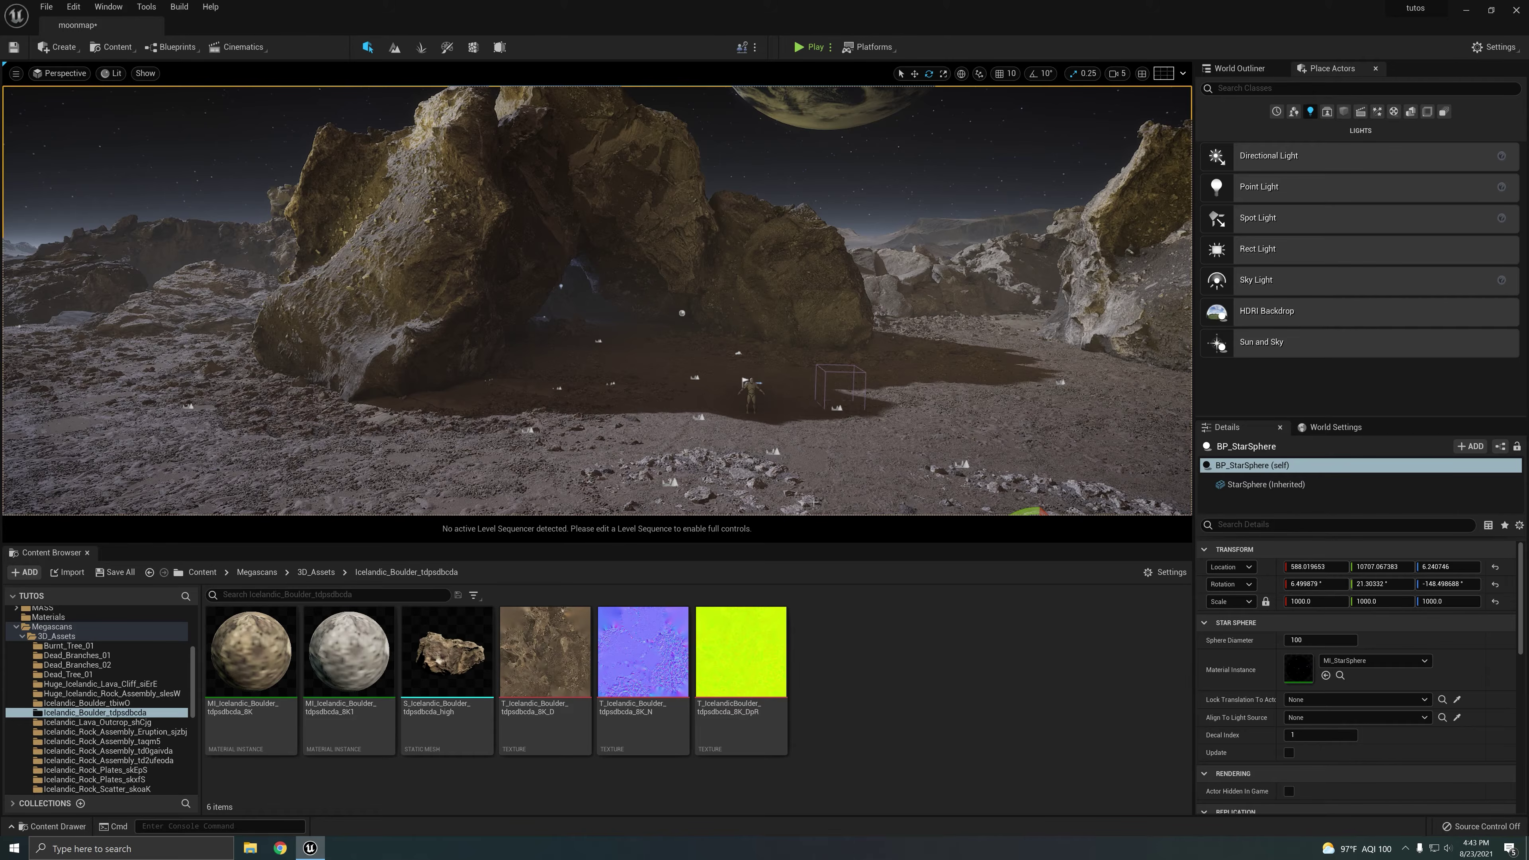
- Move the Lunar_back6 background terrain along the Y axis to about 26728
{"action": "right_click_drag", "start_coordinate": [814, 501], "coordinate": [835, 369]}
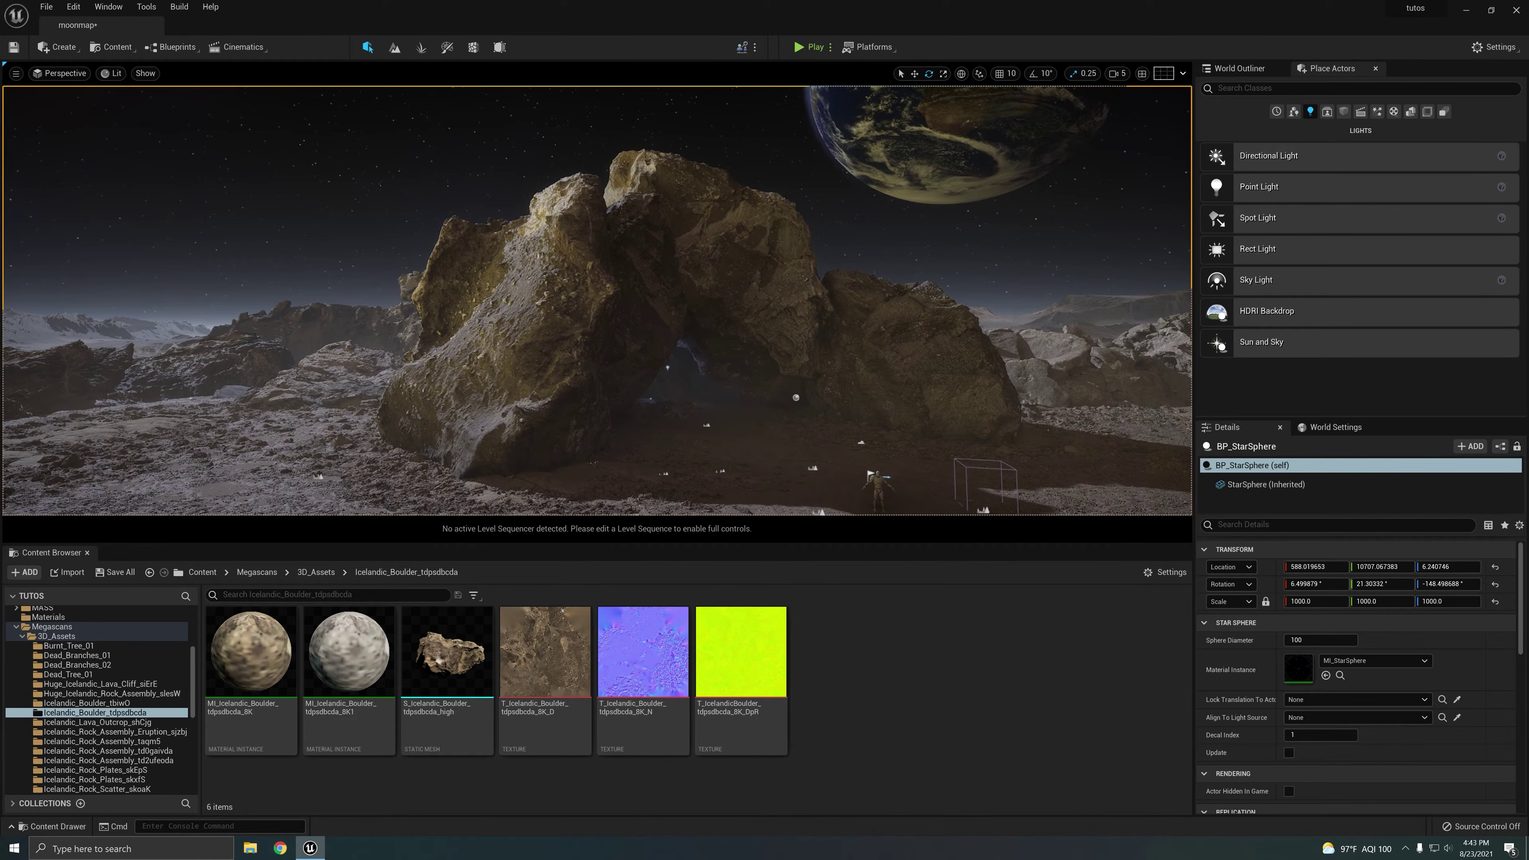
{"action": "right_click_drag", "start_coordinate": [660, 379], "coordinate": [747, 435]}
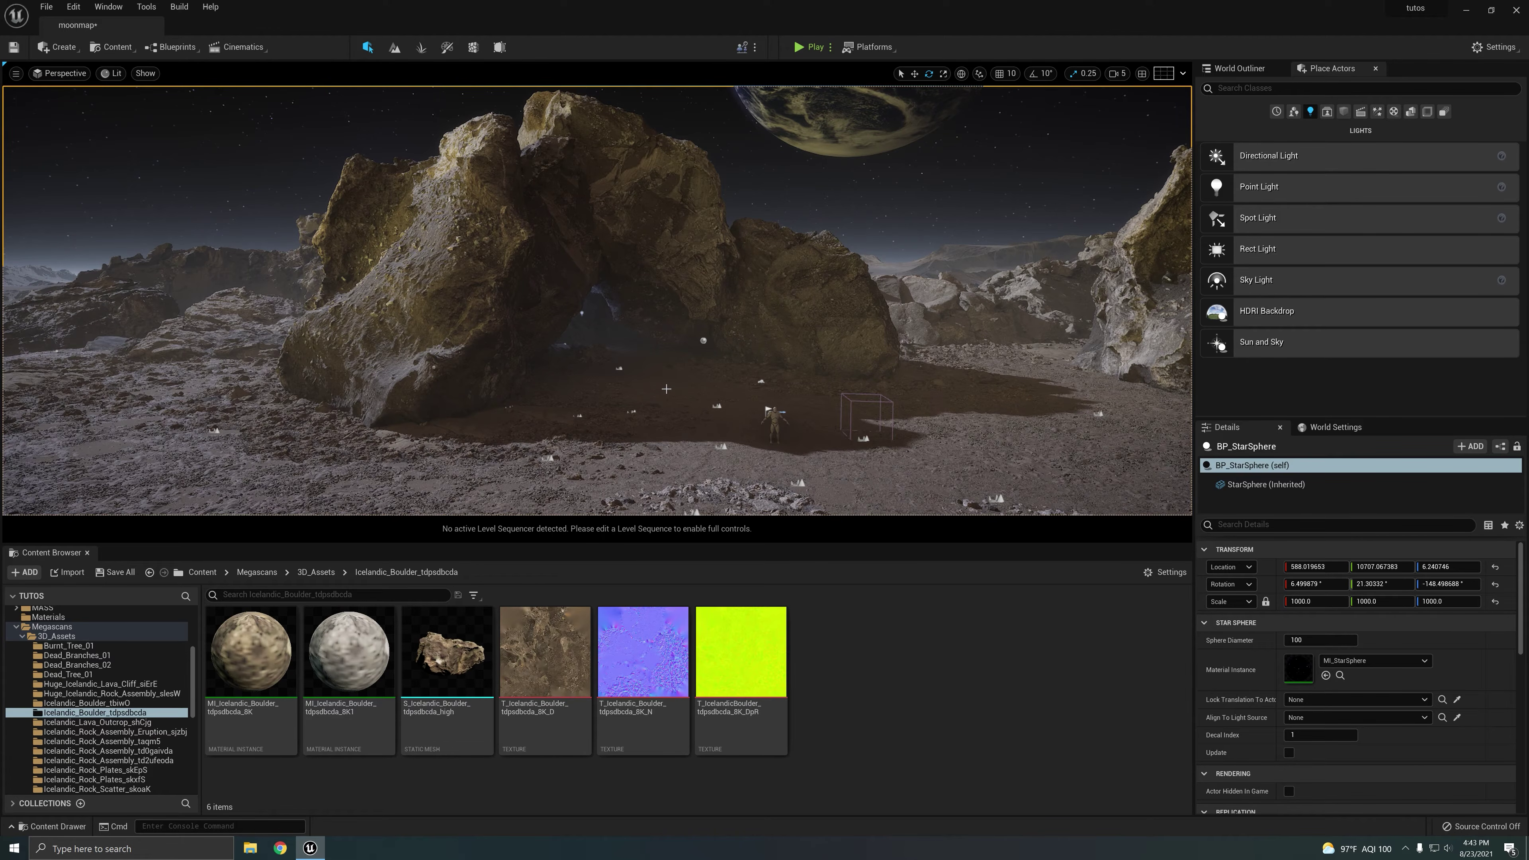
{"action": "right_click_drag", "start_coordinate": [710, 391], "coordinate": [808, 428]}
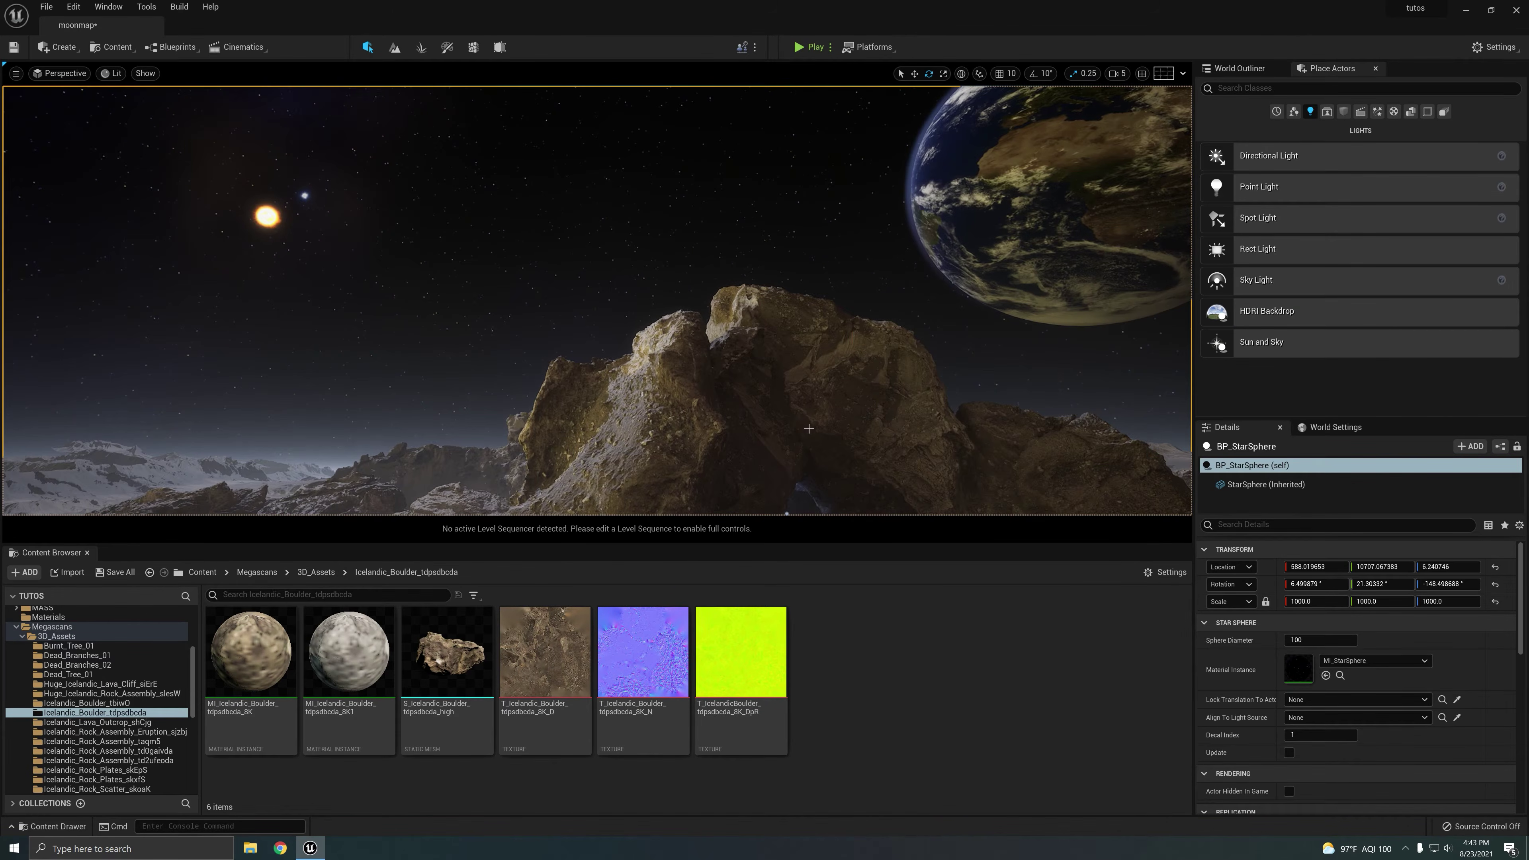
{"action": "right_click_drag", "start_coordinate": [662, 385], "coordinate": [693, 410]}
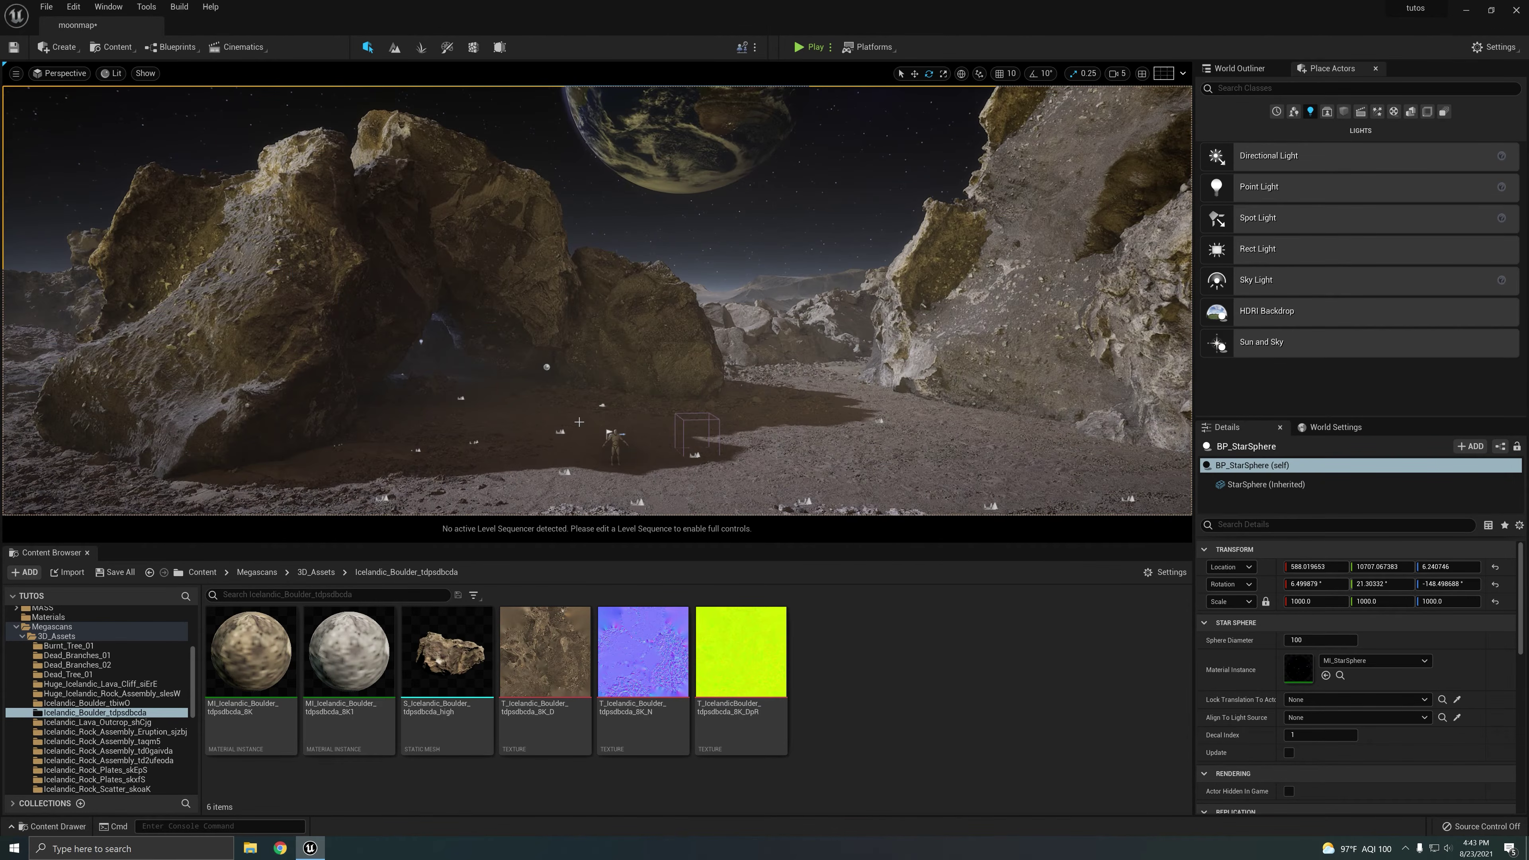
{"action": "right_click_drag", "start_coordinate": [578, 423], "coordinate": [288, 301]}
{"action": "left_click", "coordinate": [497, 342]}
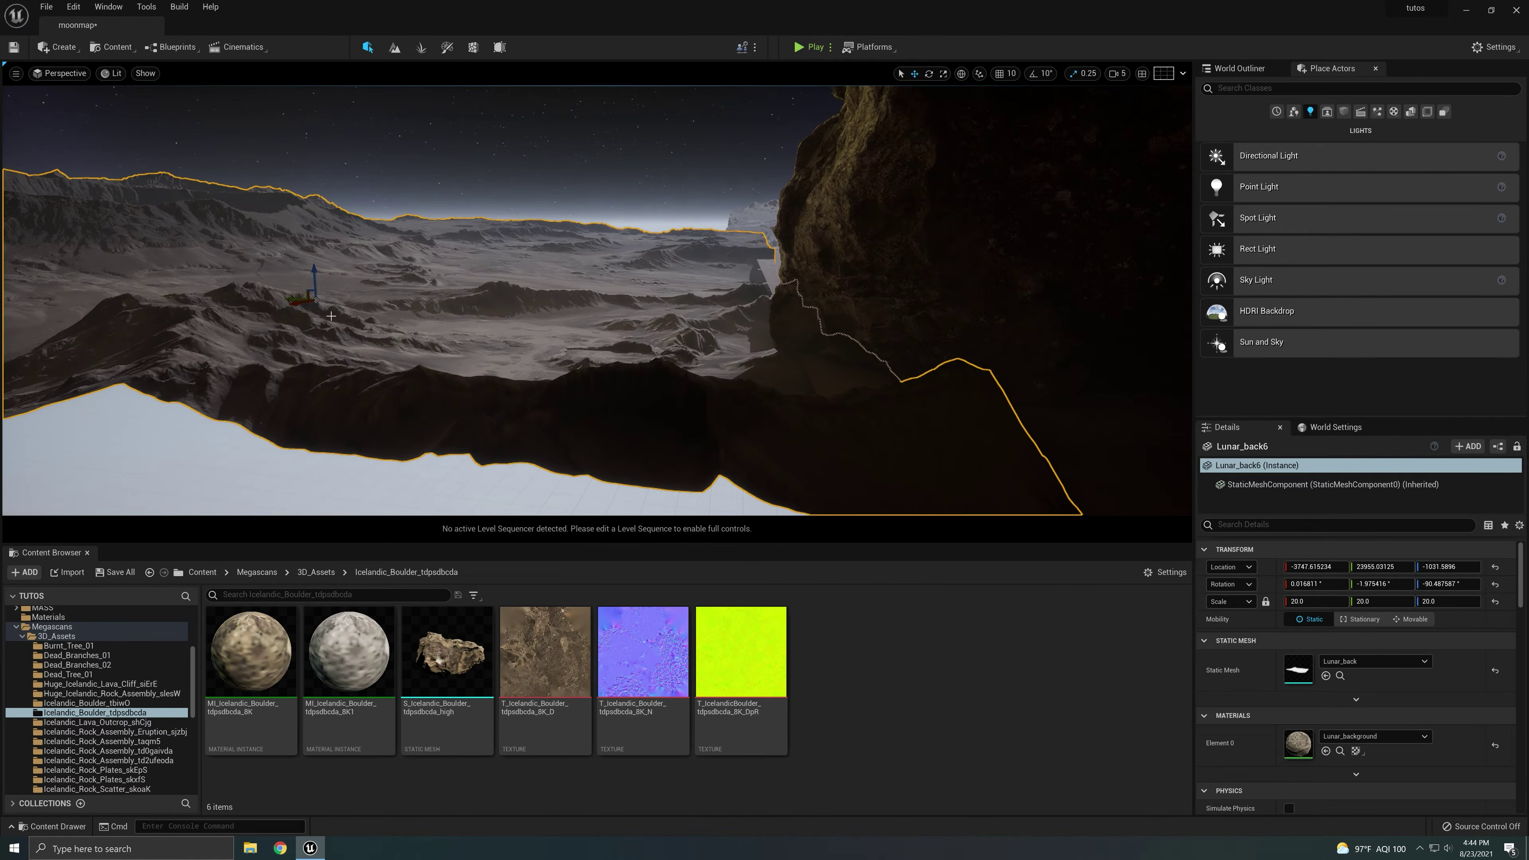
{"action": "left_click_drag", "start_coordinate": [288, 301], "coordinate": [205, 294]}
{"action": "right_click_drag", "start_coordinate": [205, 294], "coordinate": [244, 304]}
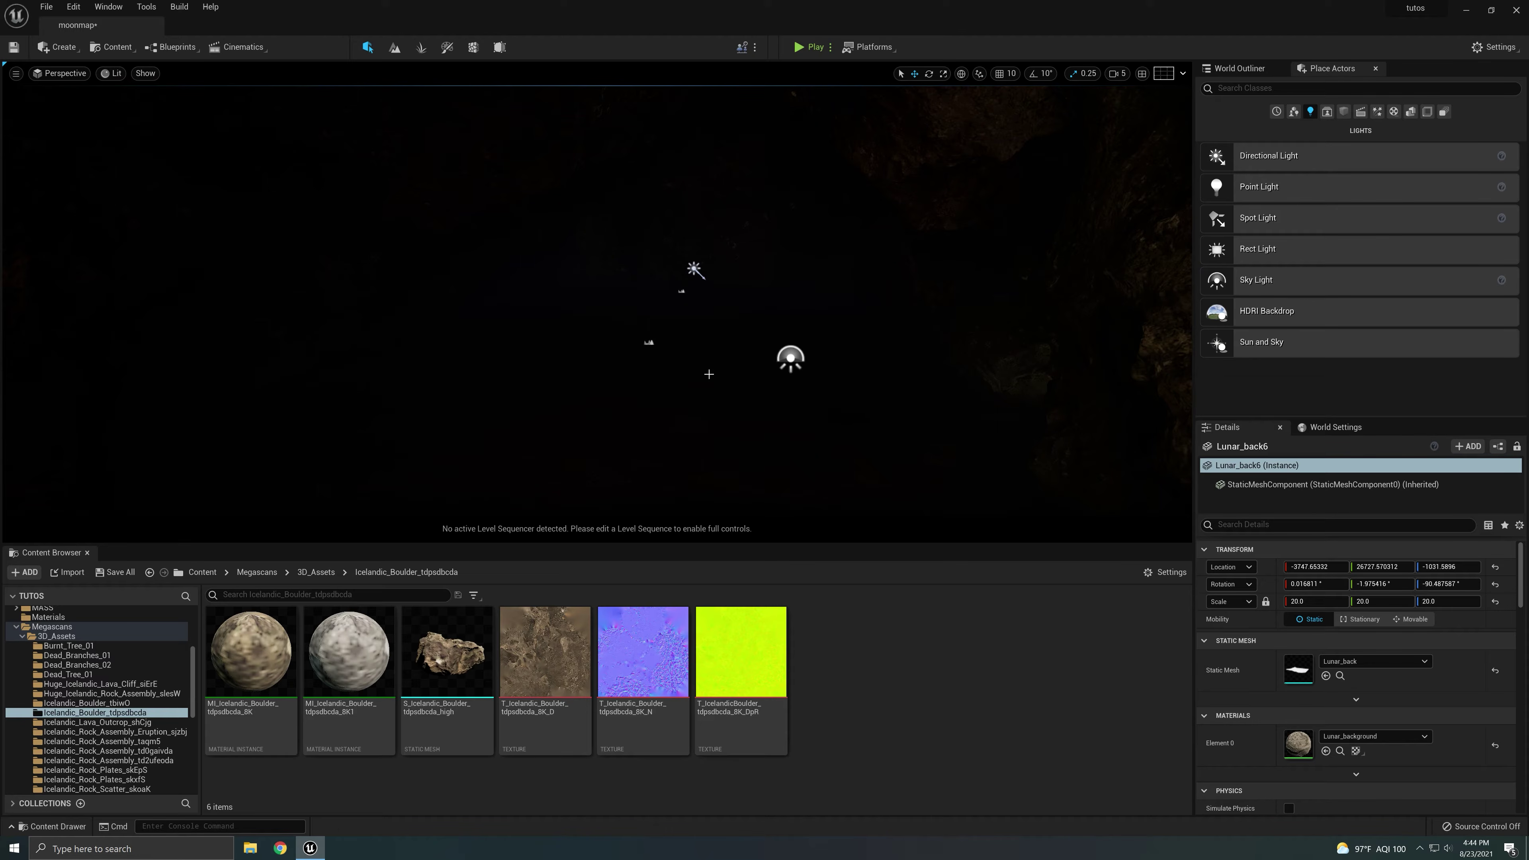
- Move the sky light inside the dark cave along X to about 6904 and select the directional light
{"action": "left_click", "coordinate": [794, 360]}
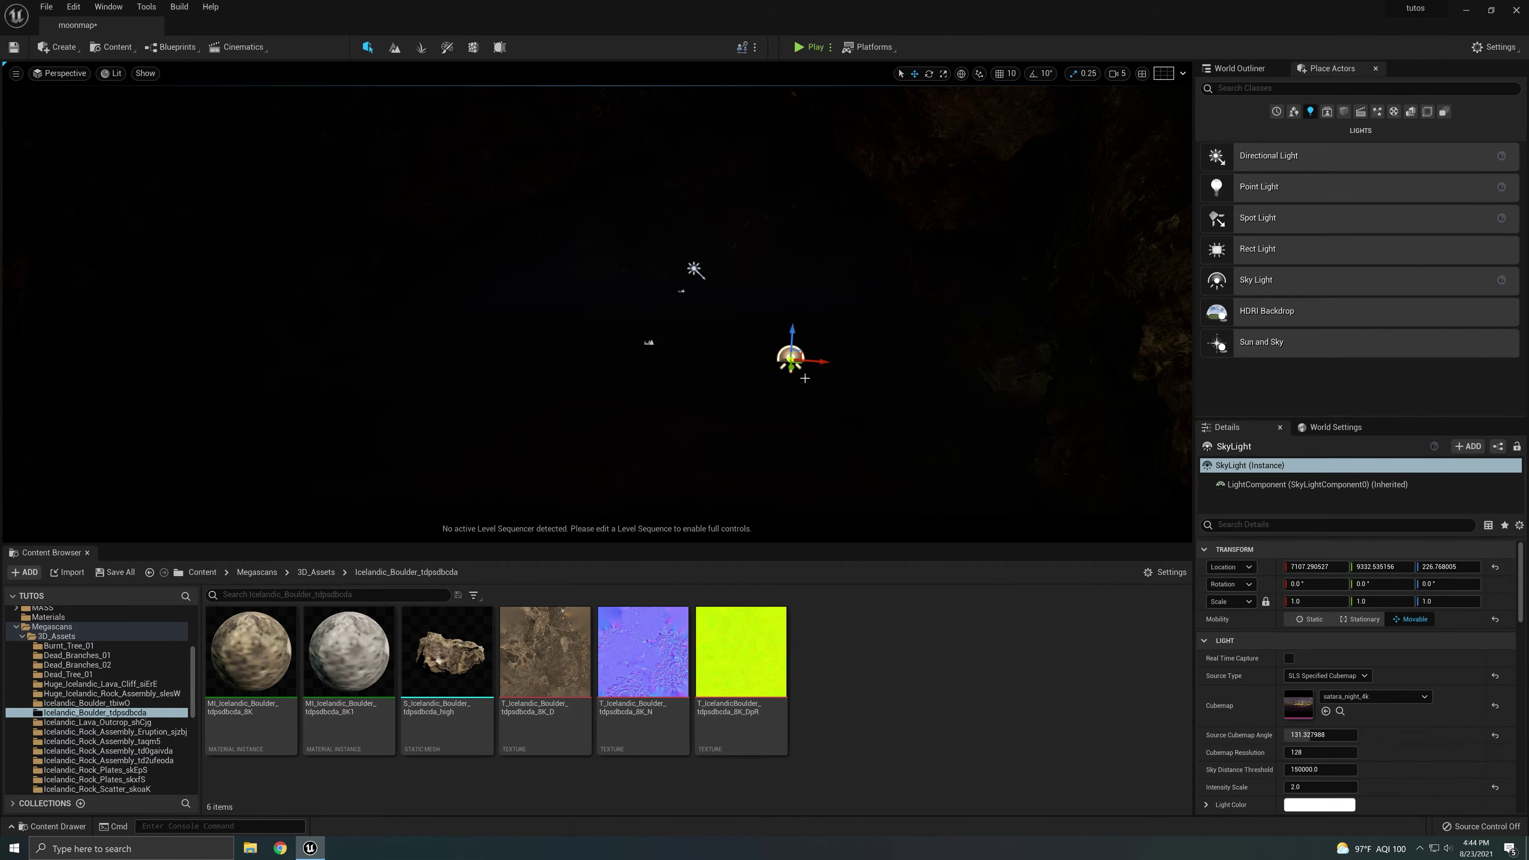
{"action": "left_click_drag", "start_coordinate": [839, 356], "coordinate": [783, 429]}
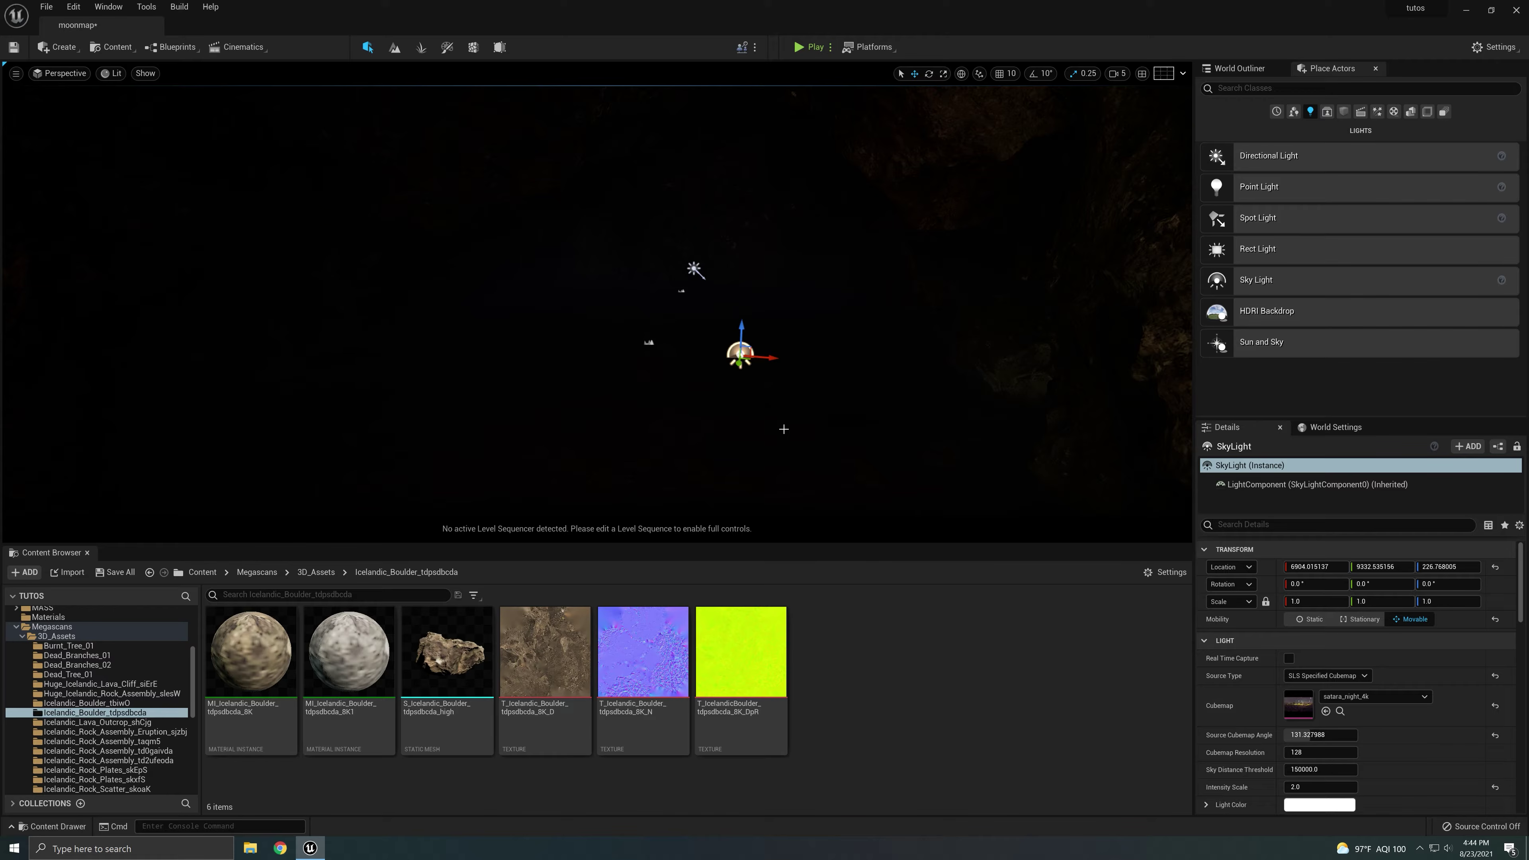
{"action": "right_click_drag", "start_coordinate": [784, 429], "coordinate": [654, 337]}
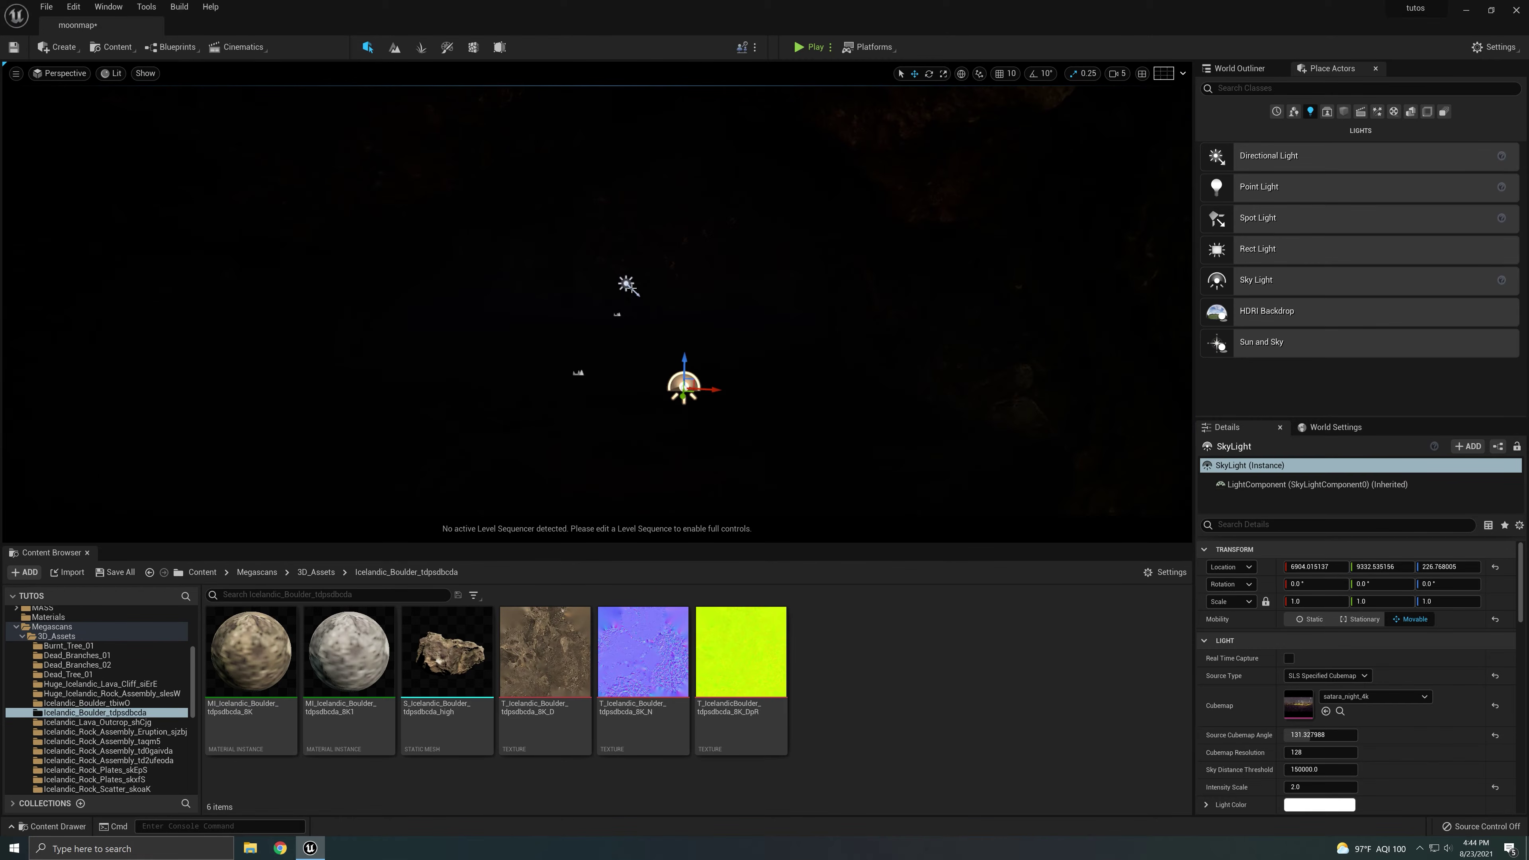
{"action": "left_click", "coordinate": [630, 288]}
{"action": "mouse_move", "coordinate": [630, 288]}
{"action": "right_mouse_down"}
{"action": "mouse_move", "coordinate": [644, 337]}
{"action": "mouse_move", "coordinate": [639, 301]}
{"action": "right_mouse_up"}
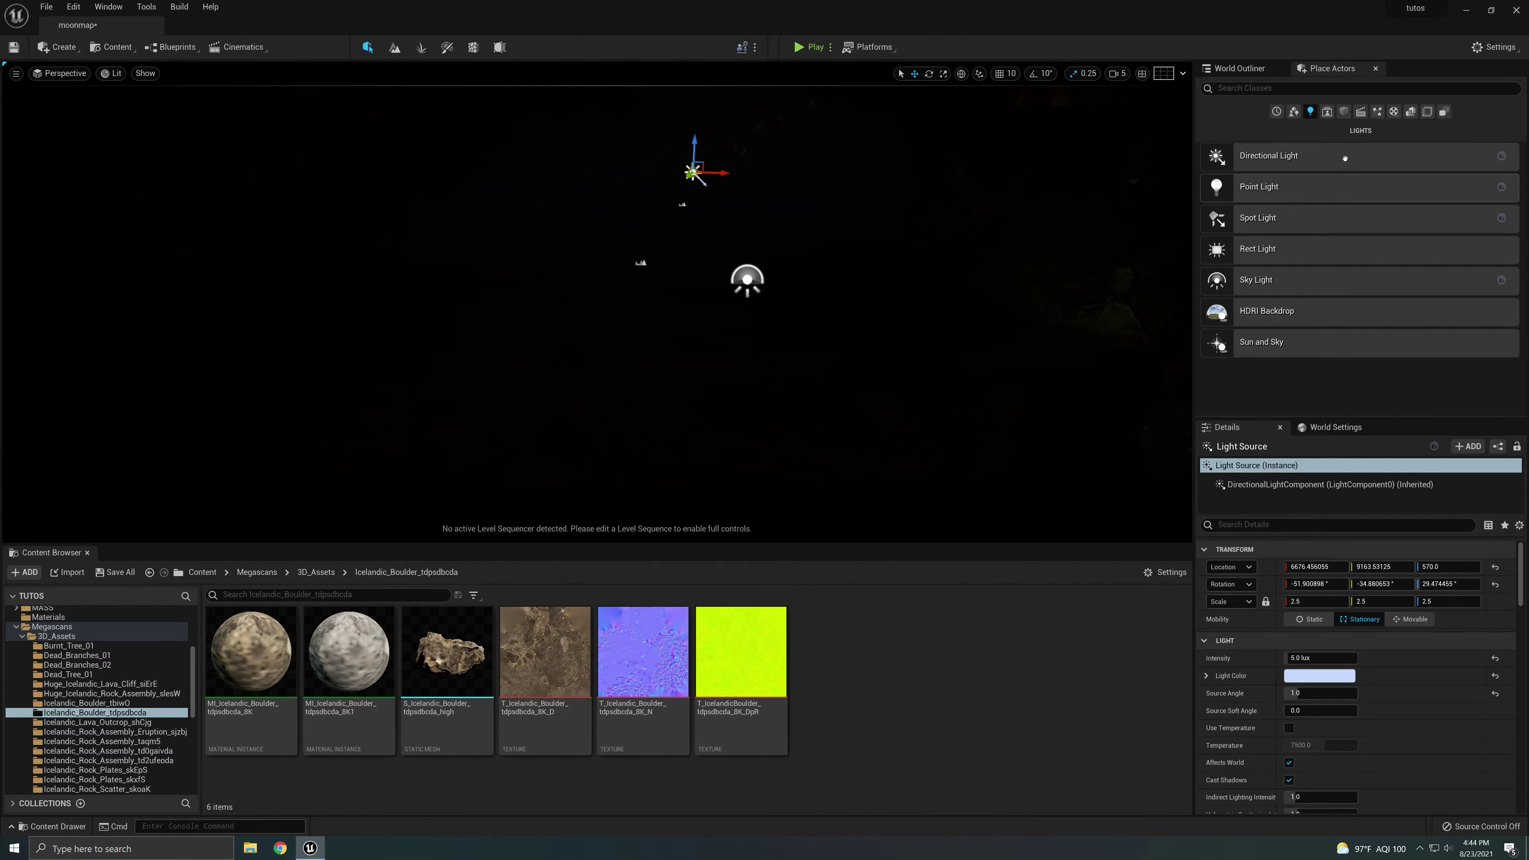
- Search the level's actors for "expo", hide the ExponentialHeightFog actor and clear the search
{"action": "left_click", "coordinate": [1239, 68]}
{"action": "left_click", "coordinate": [1283, 89]}
{"action": "type", "text": "ex"}
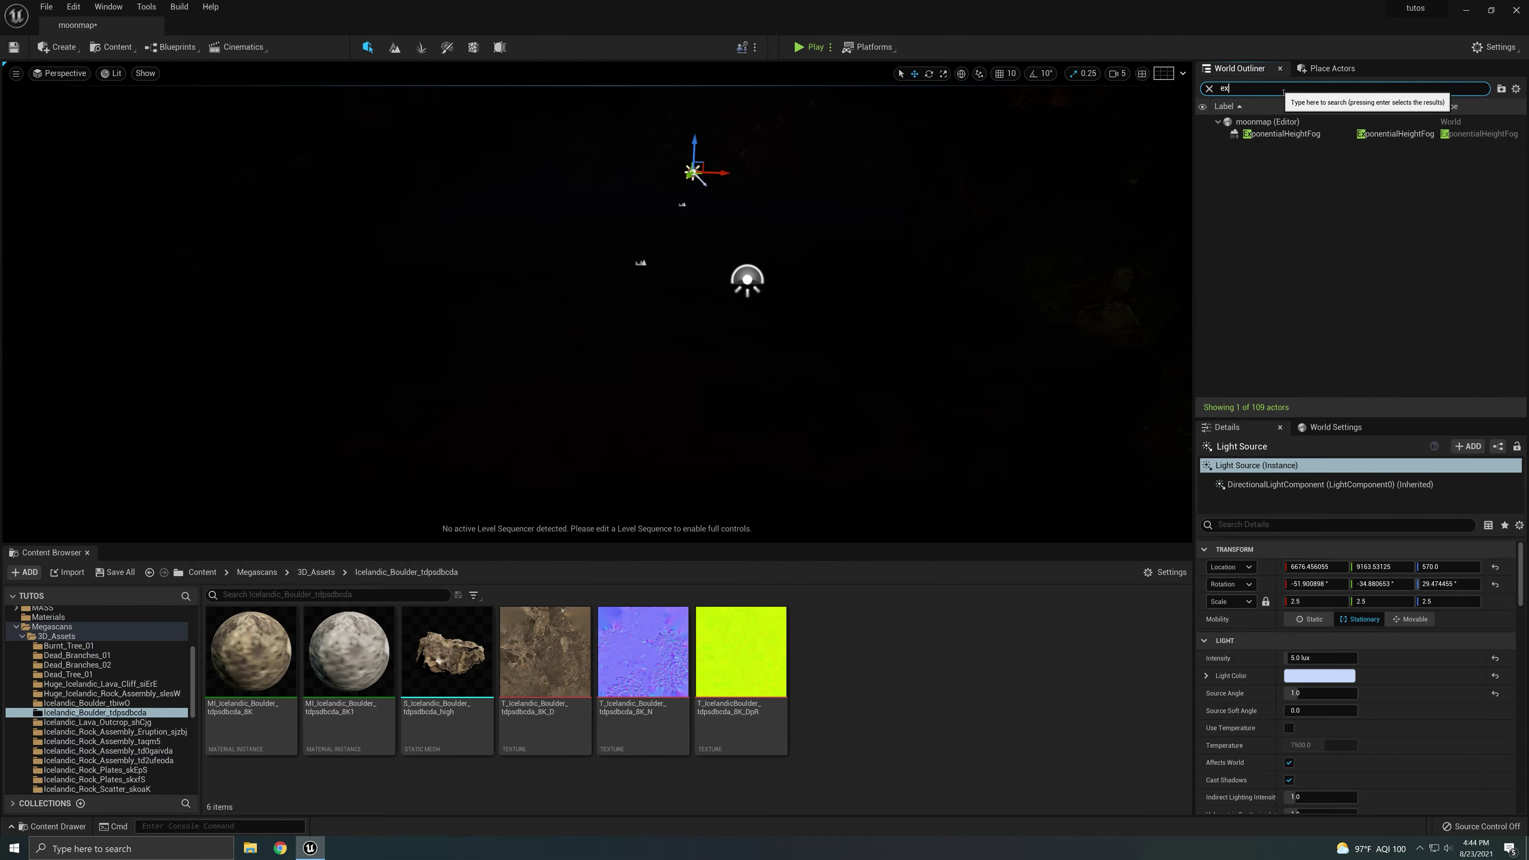
{"action": "type", "text": "po"}
{"action": "left_click", "coordinate": [1282, 134]}
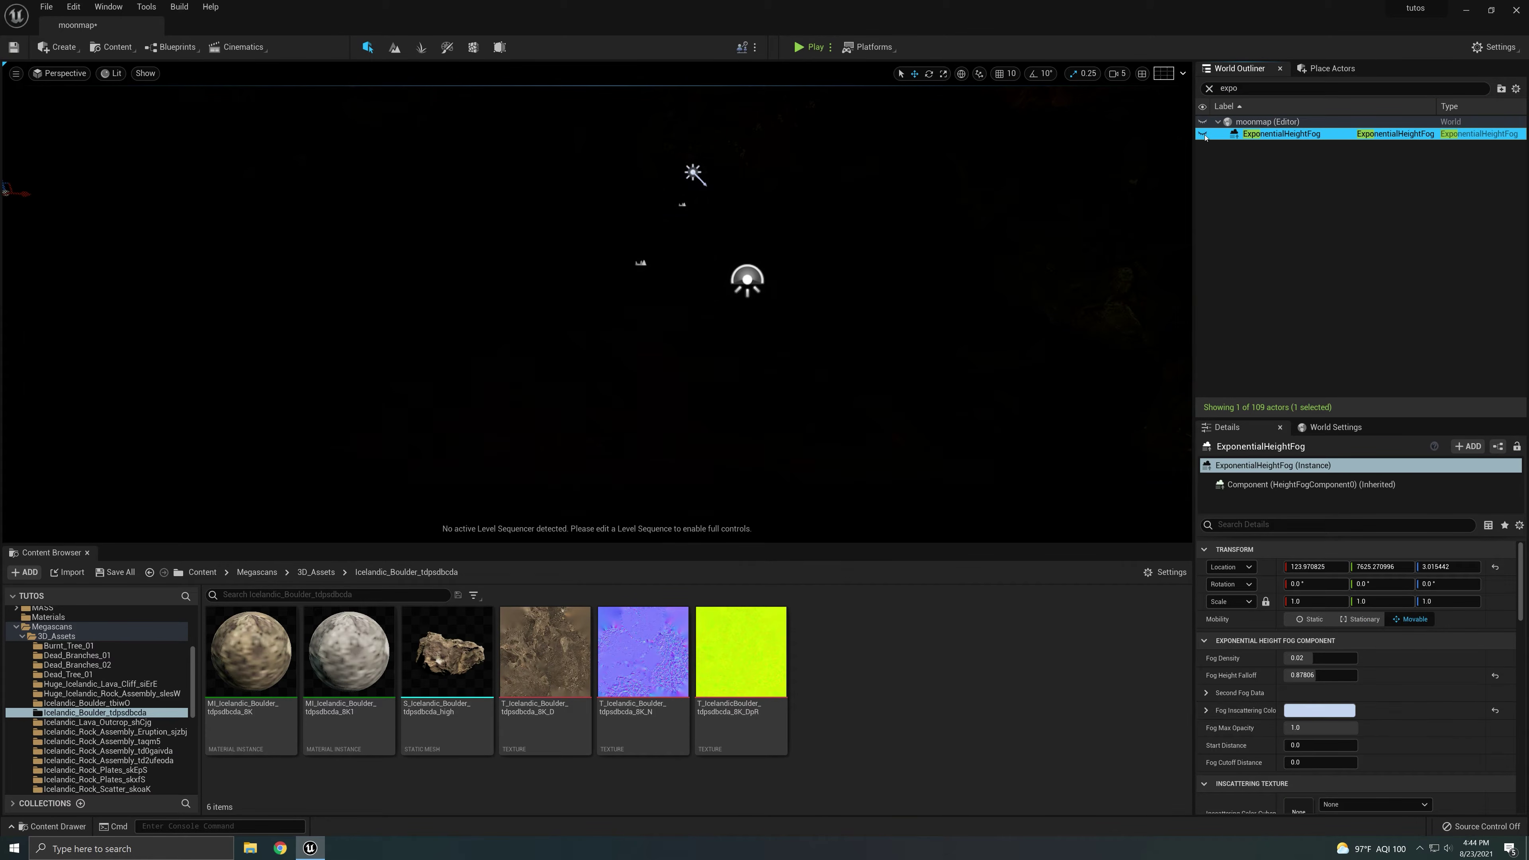
{"action": "left_click", "coordinate": [1209, 88]}
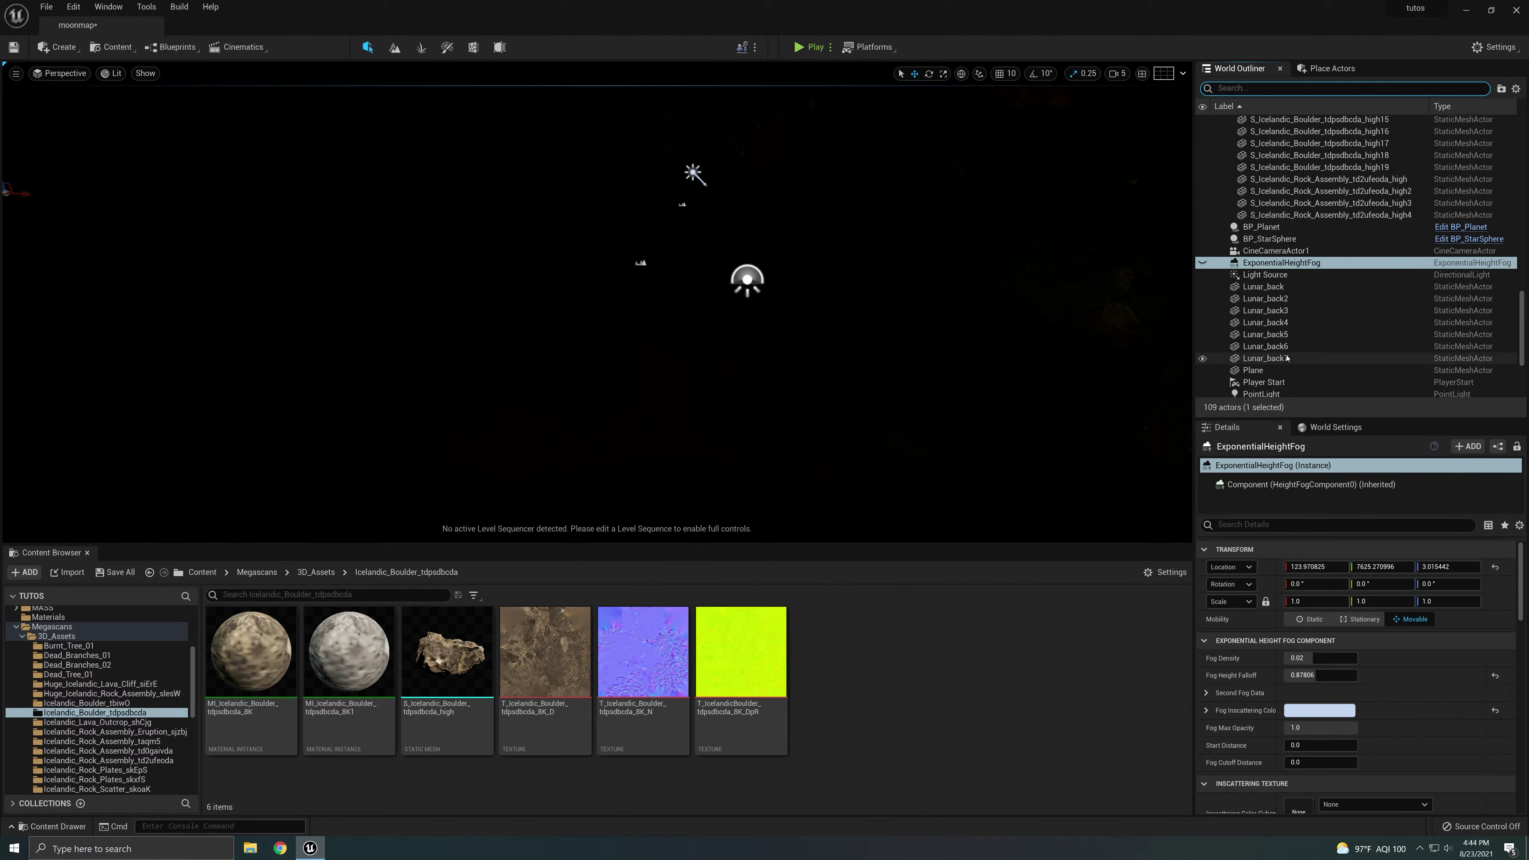
- Examine the PostProcessVolume's Exposure settings, including exposure compensation and the Min and Max EV100 values
{"action": "scroll", "coordinate": [1288, 356], "scroll_direction": "down", "scroll_amount": 2}
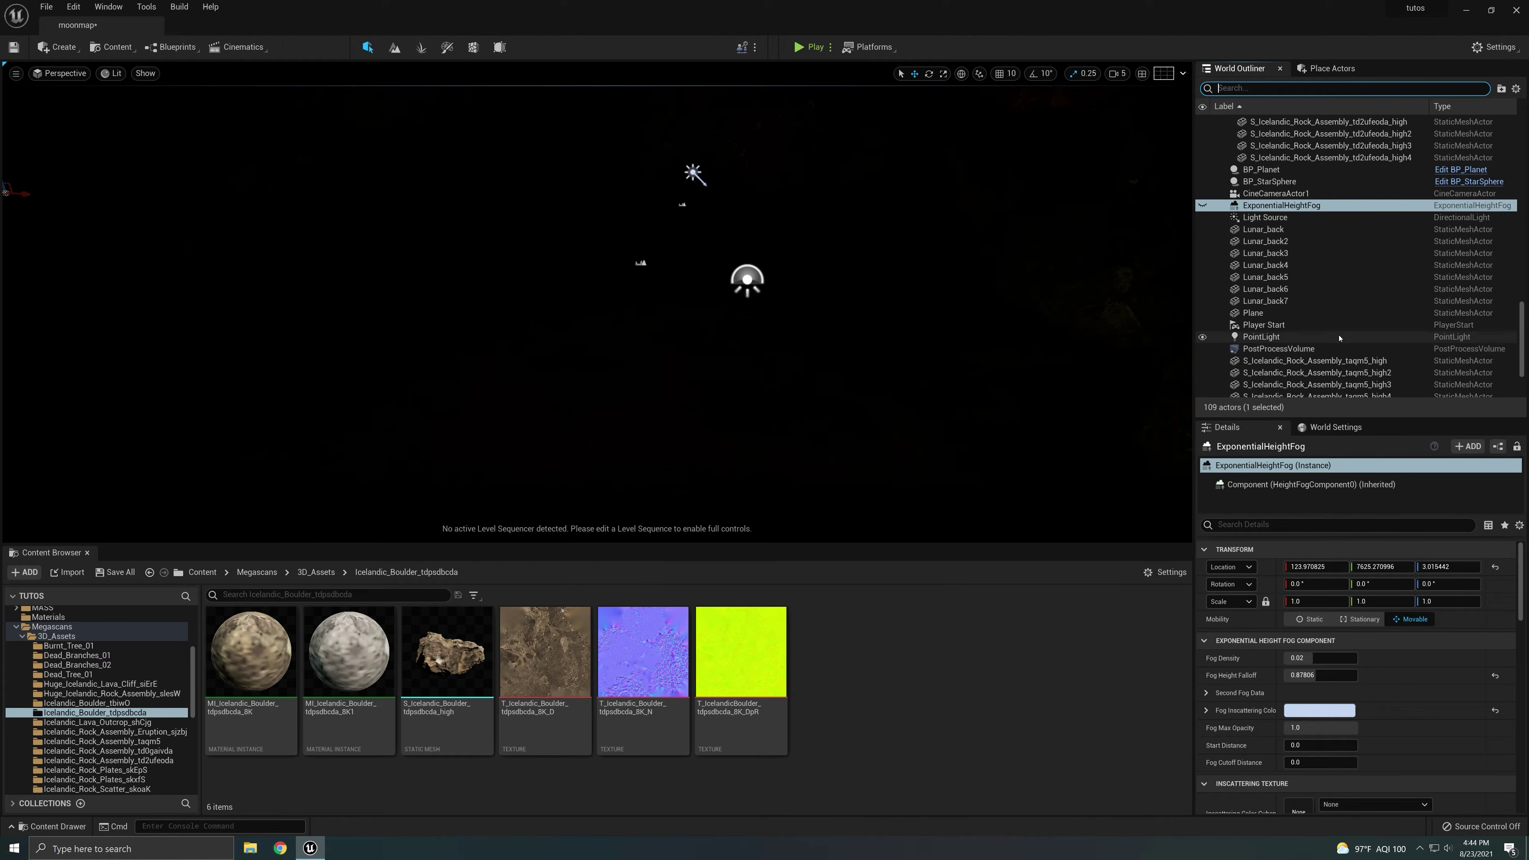
{"action": "left_click", "coordinate": [1279, 349]}
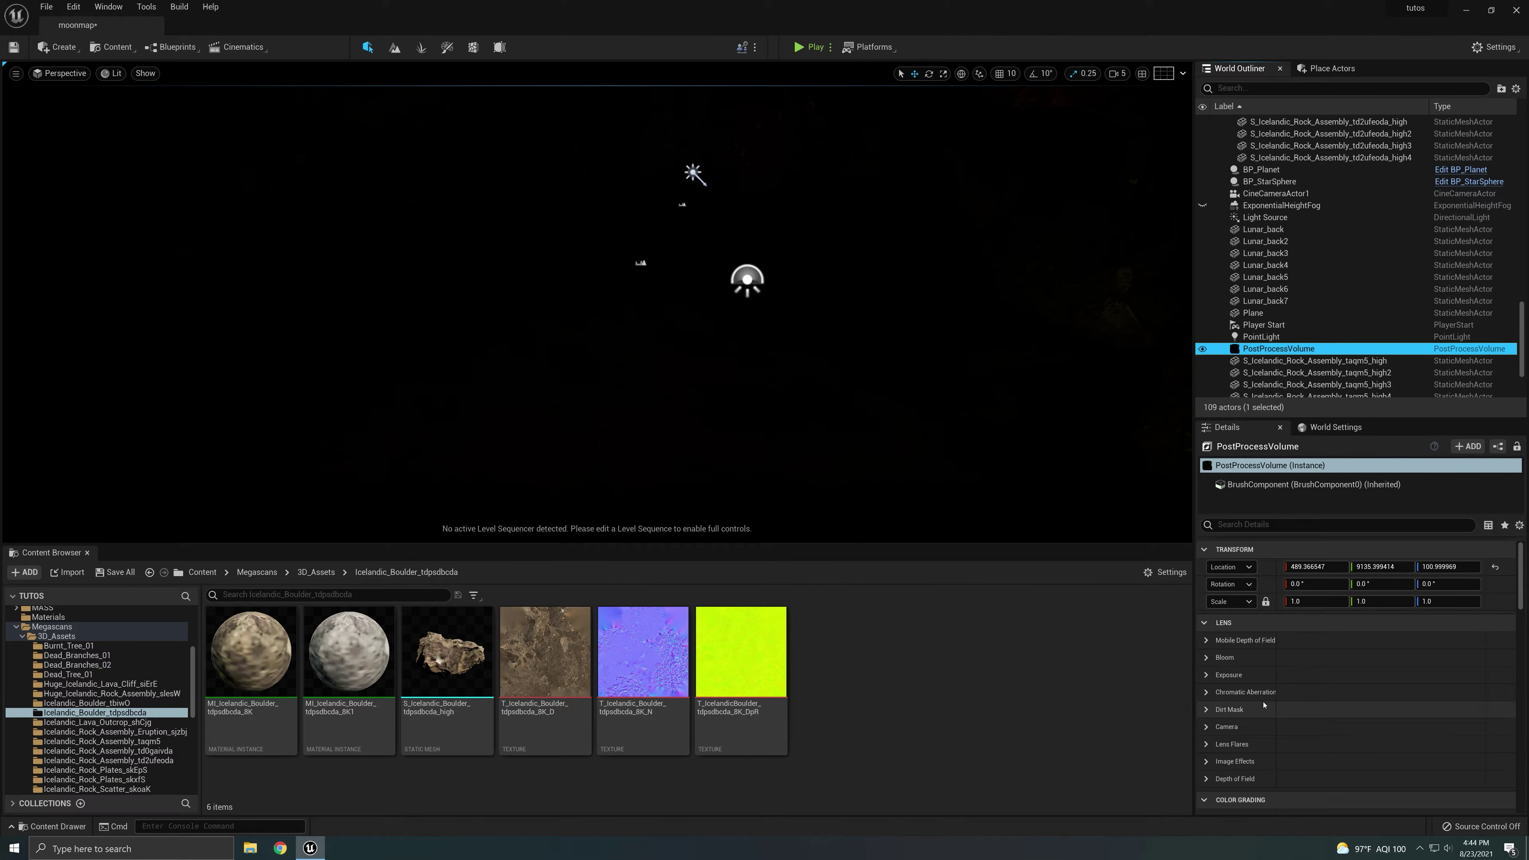
{"action": "left_click", "coordinate": [1231, 674]}
{"action": "scroll", "coordinate": [1244, 663], "scroll_direction": "down", "scroll_amount": 2}
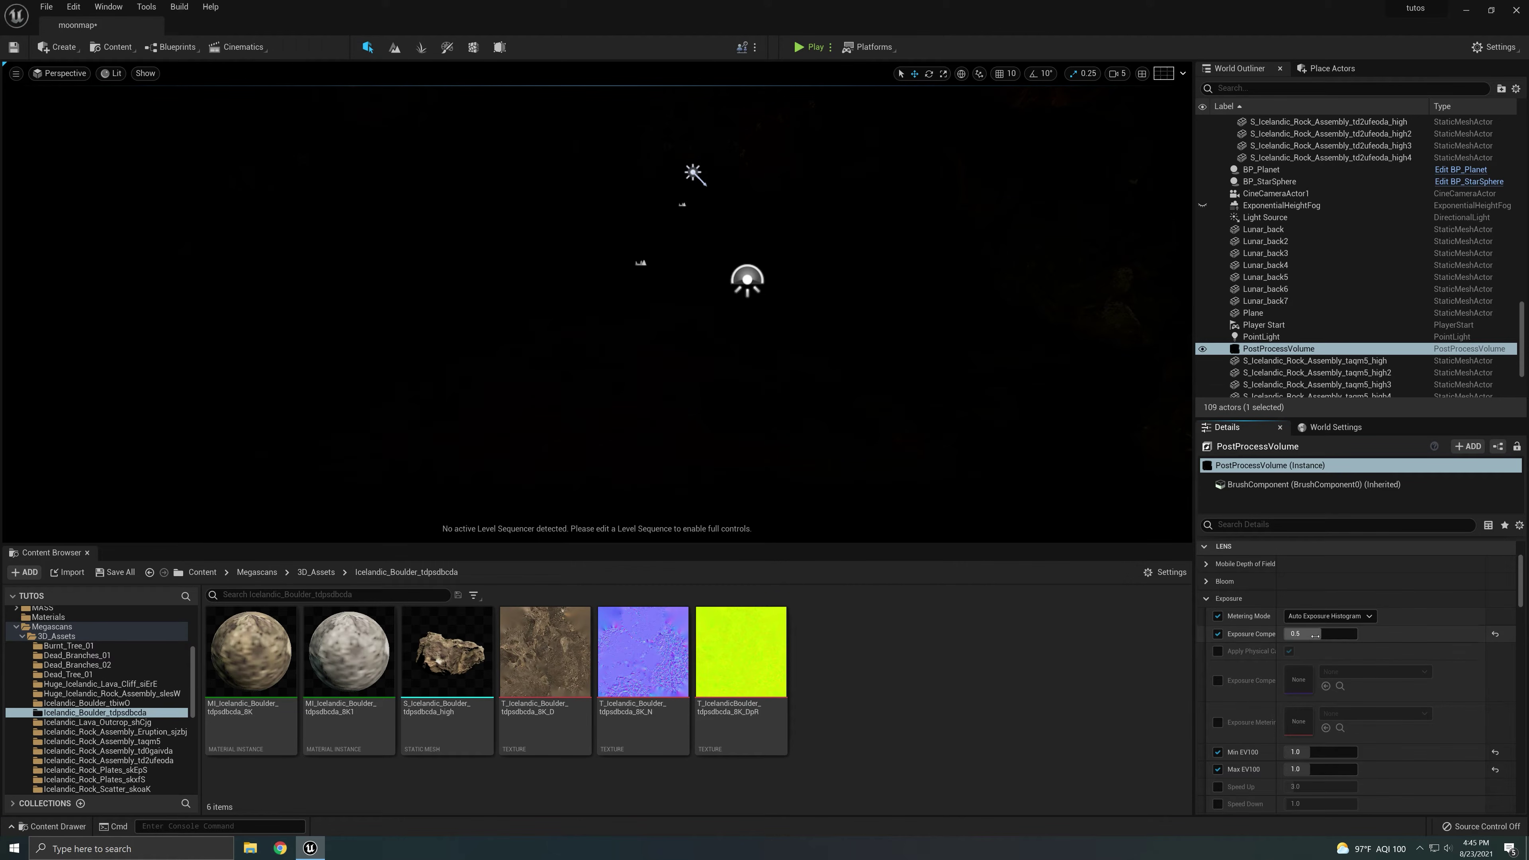
{"action": "scroll", "coordinate": [1288, 596], "scroll_direction": "down", "scroll_amount": 2}
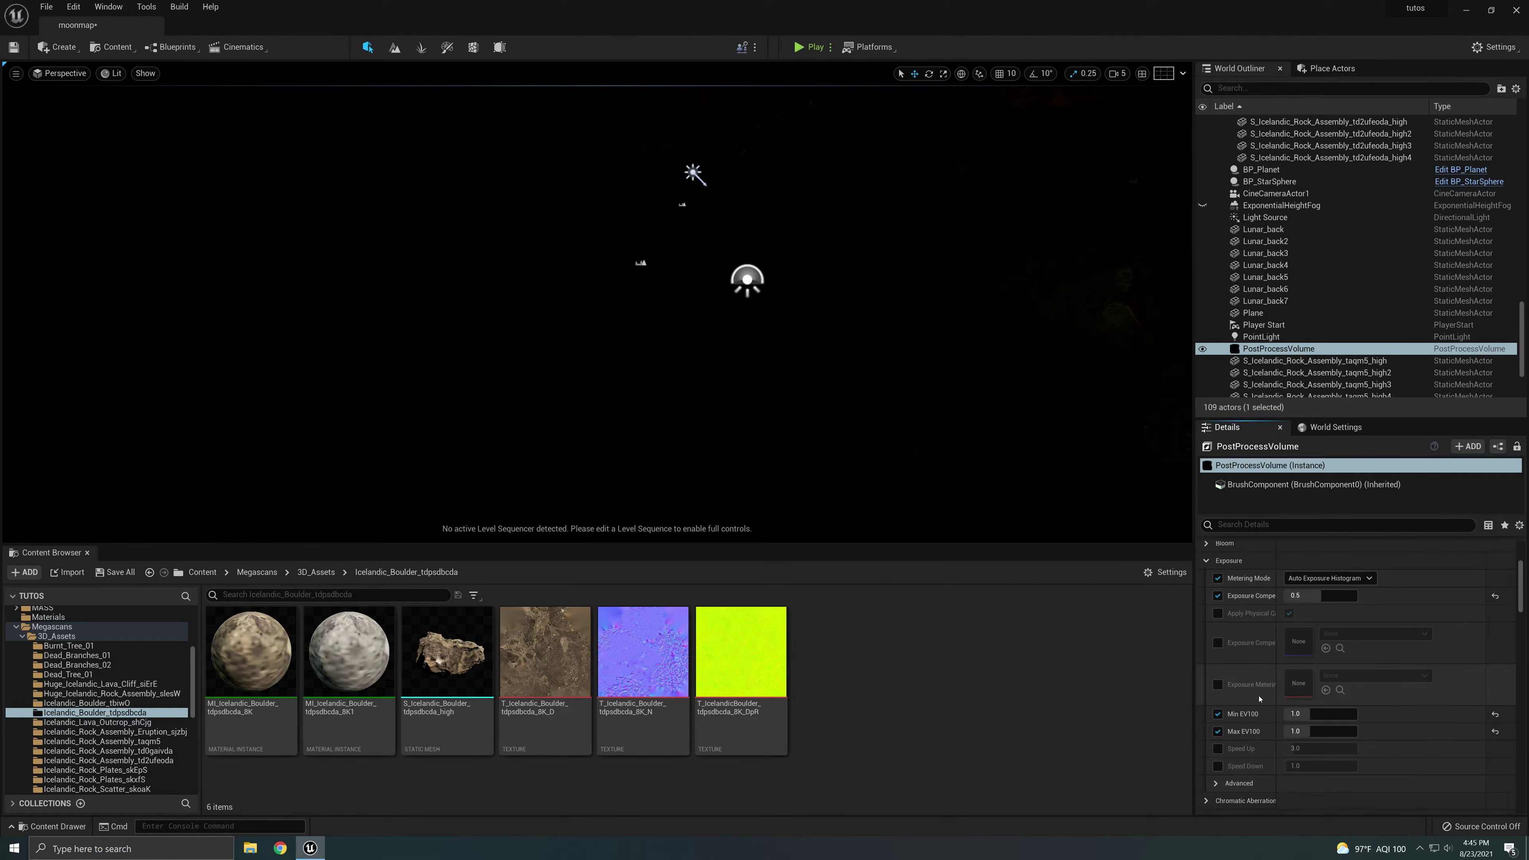
{"action": "scroll", "coordinate": [1228, 626], "scroll_direction": "down", "scroll_amount": 1}
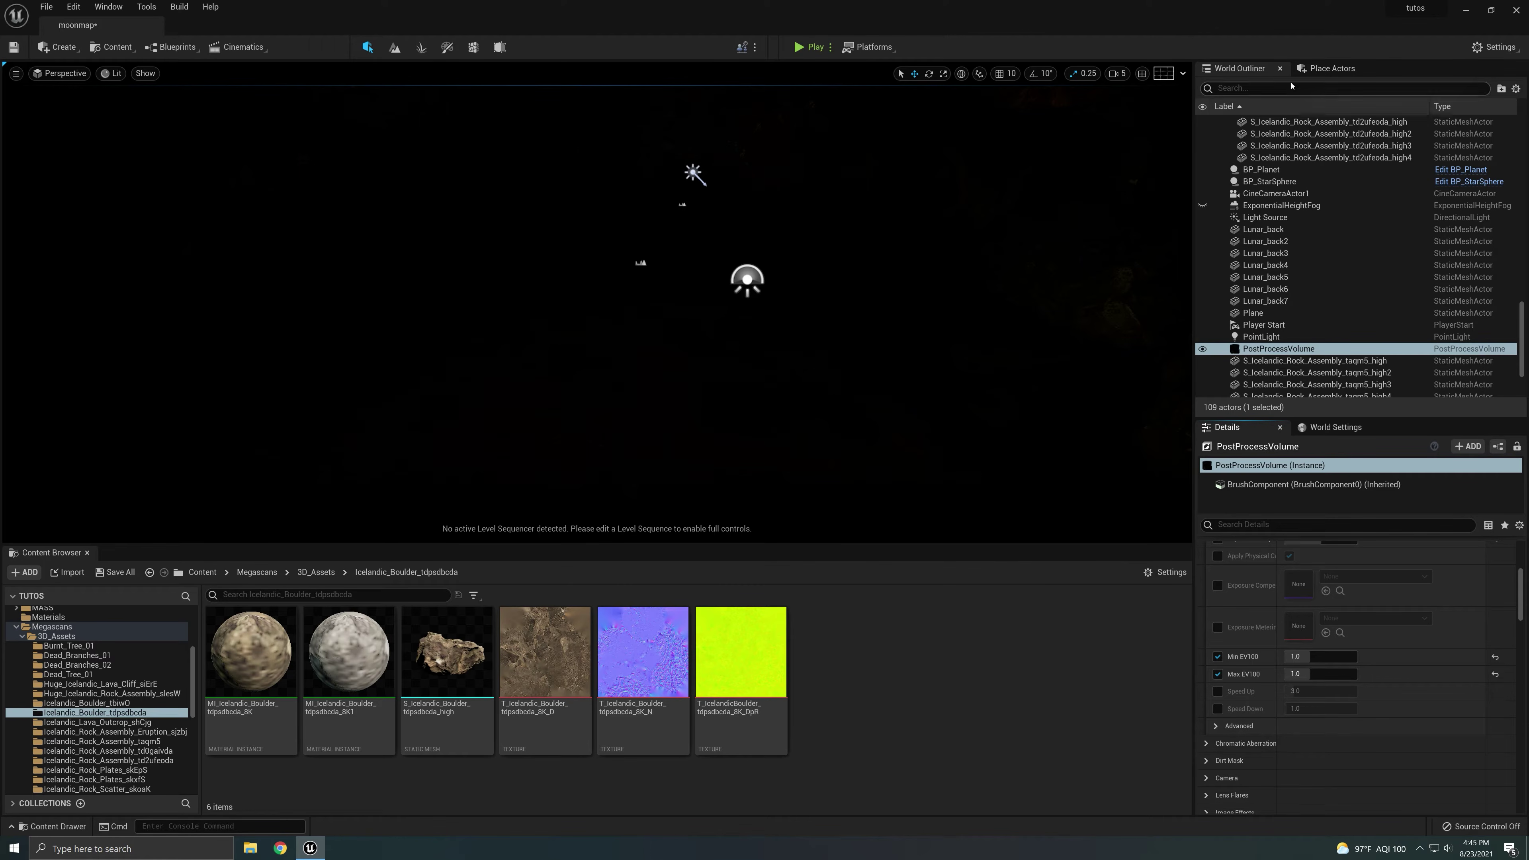
- Place a new point light in the dark cave and raise it above the ground to a Z location of about 408
{"action": "left_click", "coordinate": [1333, 68]}
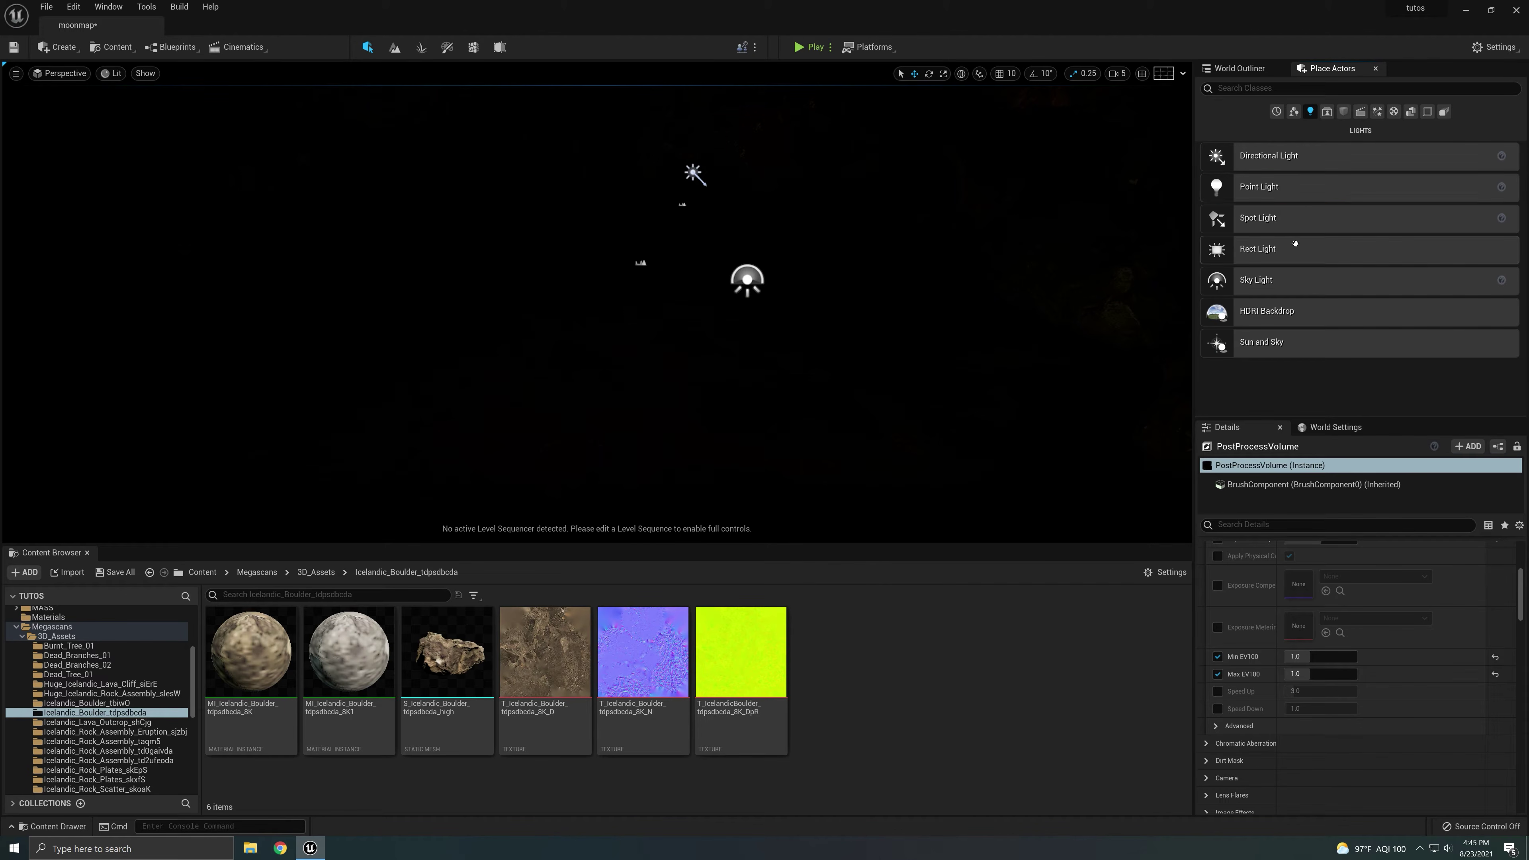
{"action": "left_click_drag", "start_coordinate": [1279, 197], "coordinate": [499, 288]}
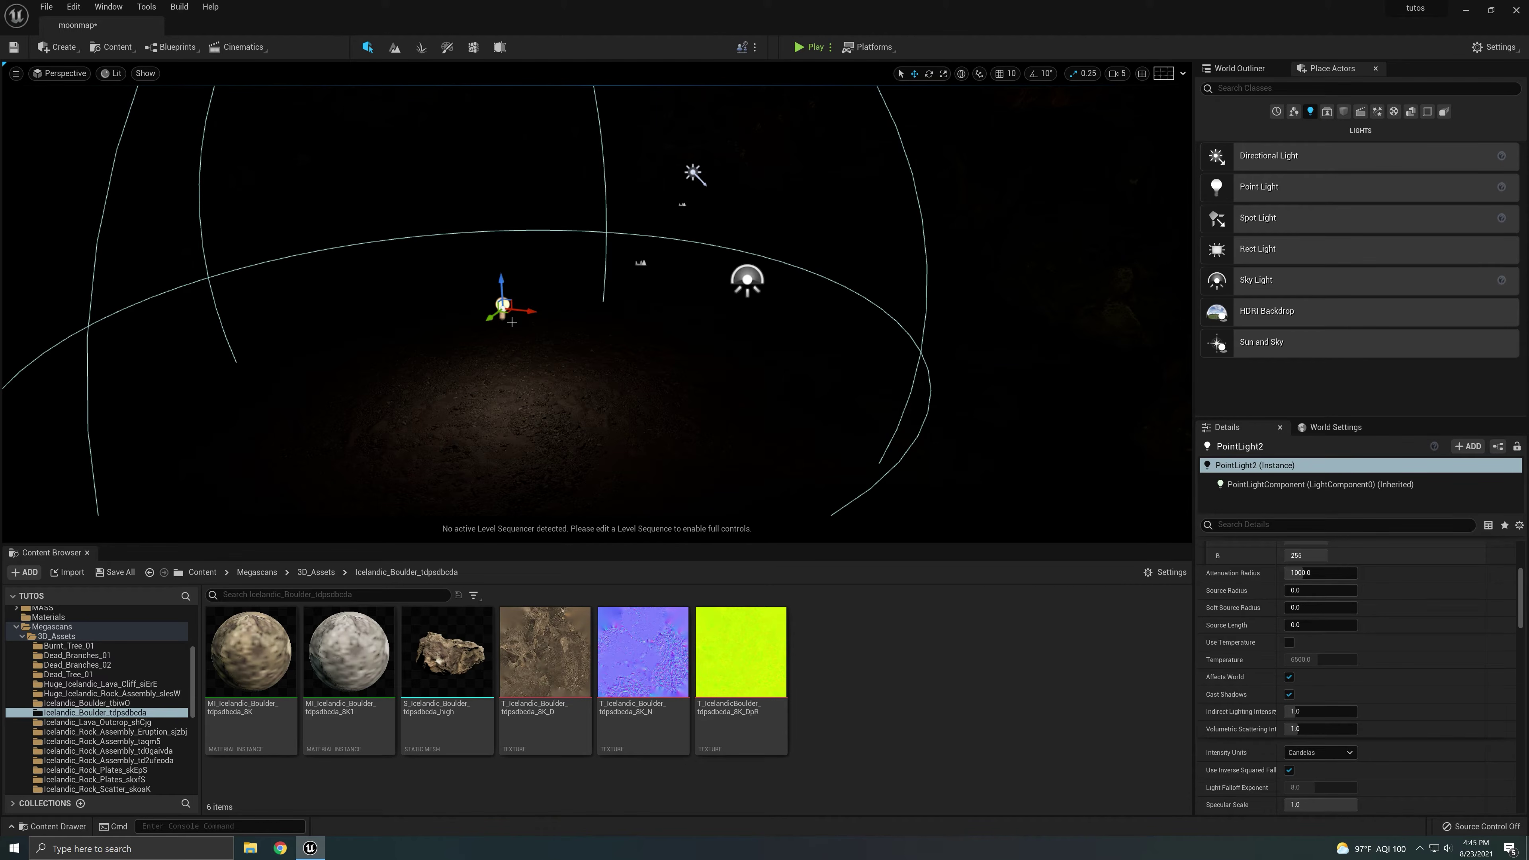
{"action": "left_click_drag", "start_coordinate": [513, 317], "coordinate": [494, 266]}
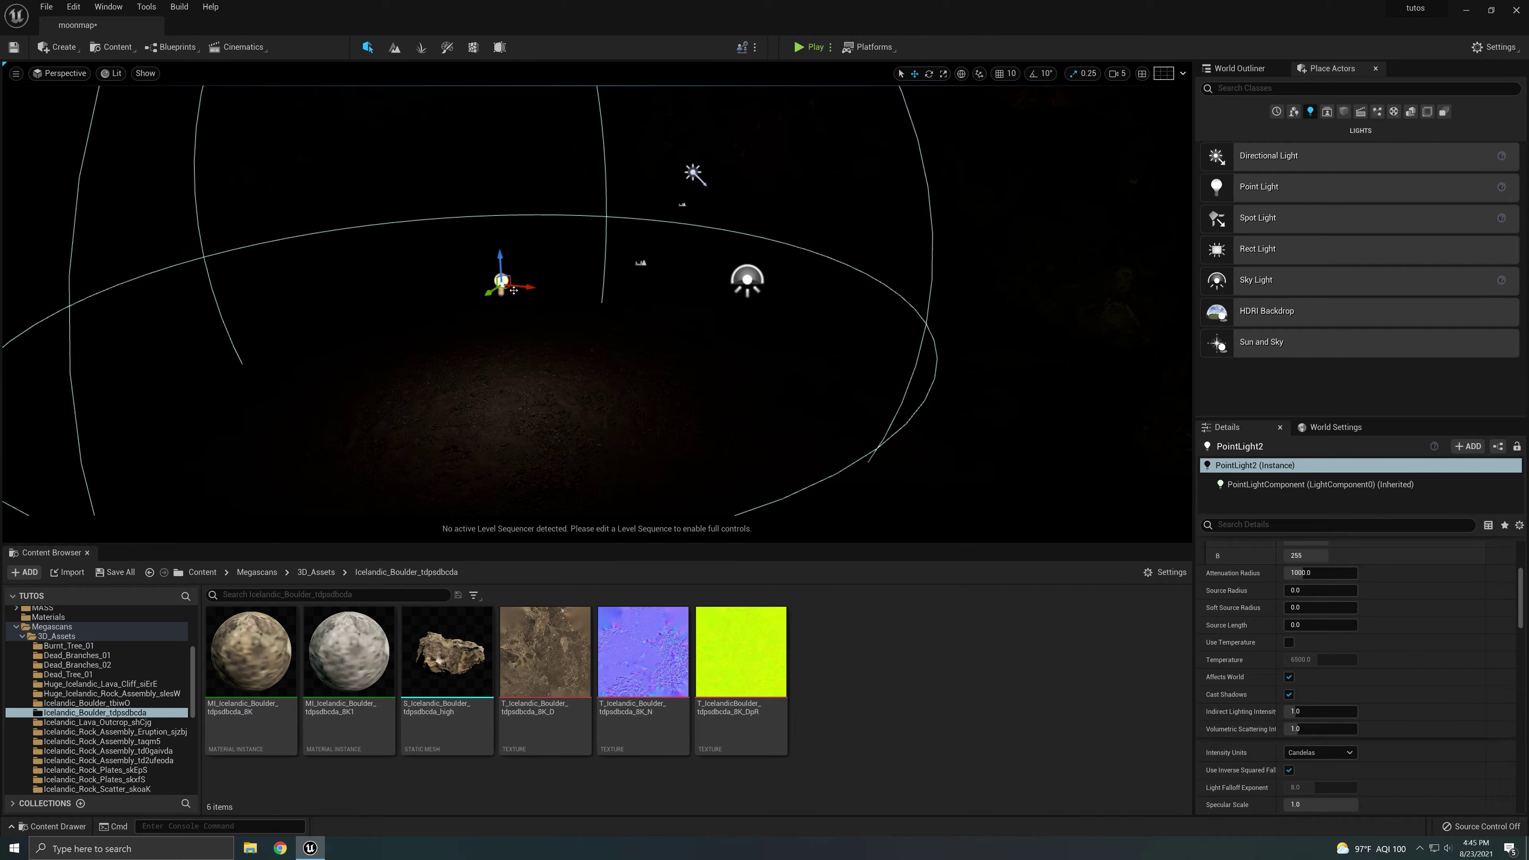
{"action": "left_click_drag", "start_coordinate": [501, 265], "coordinate": [495, 222]}
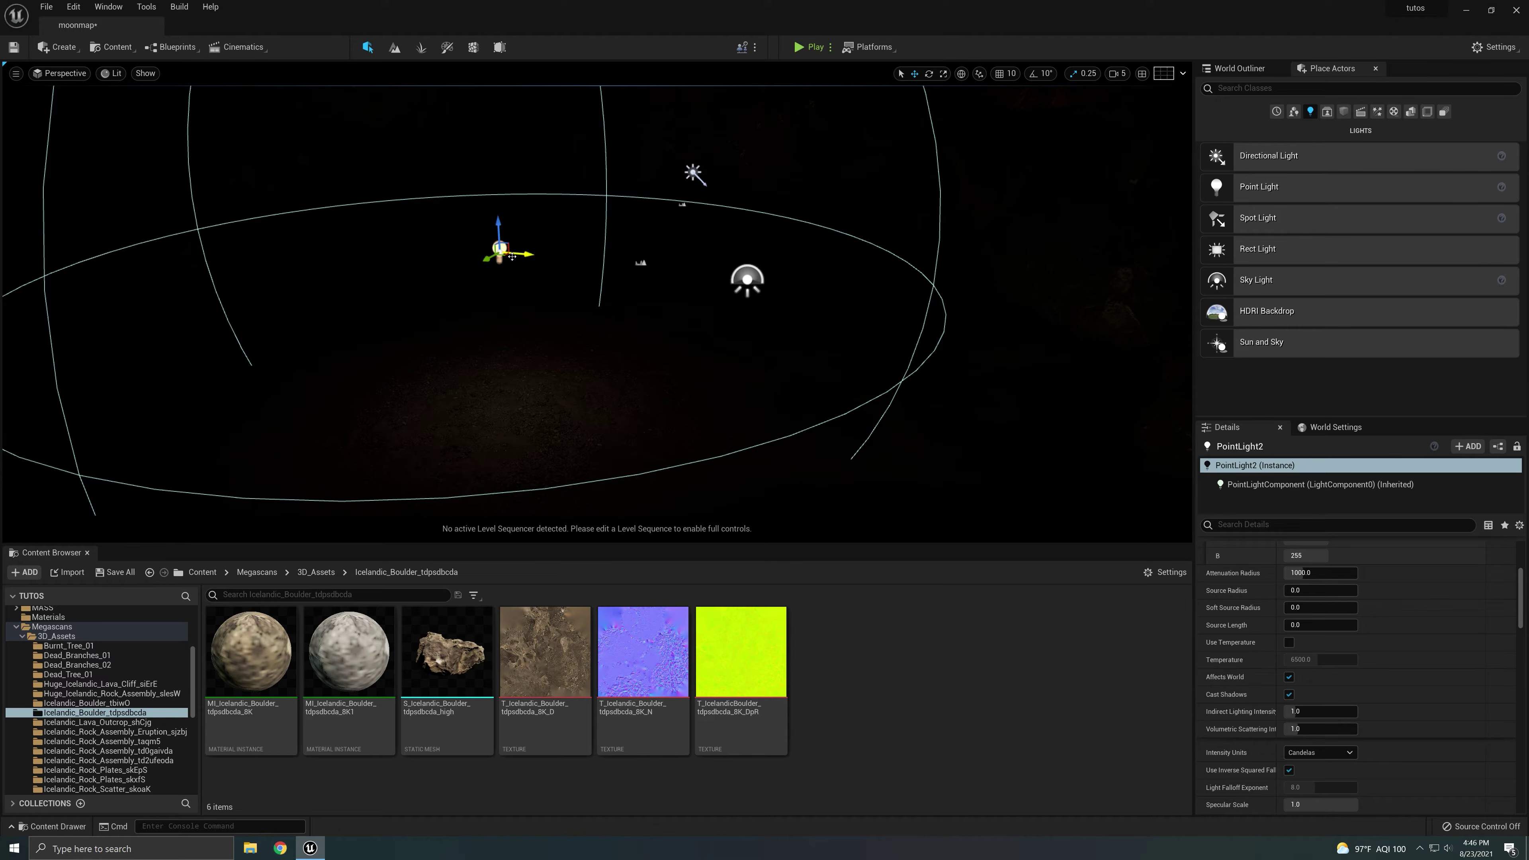
{"action": "right_click_drag", "start_coordinate": [506, 283], "coordinate": [481, 284]}
{"action": "right_click_drag", "start_coordinate": [885, 387], "coordinate": [895, 386]}
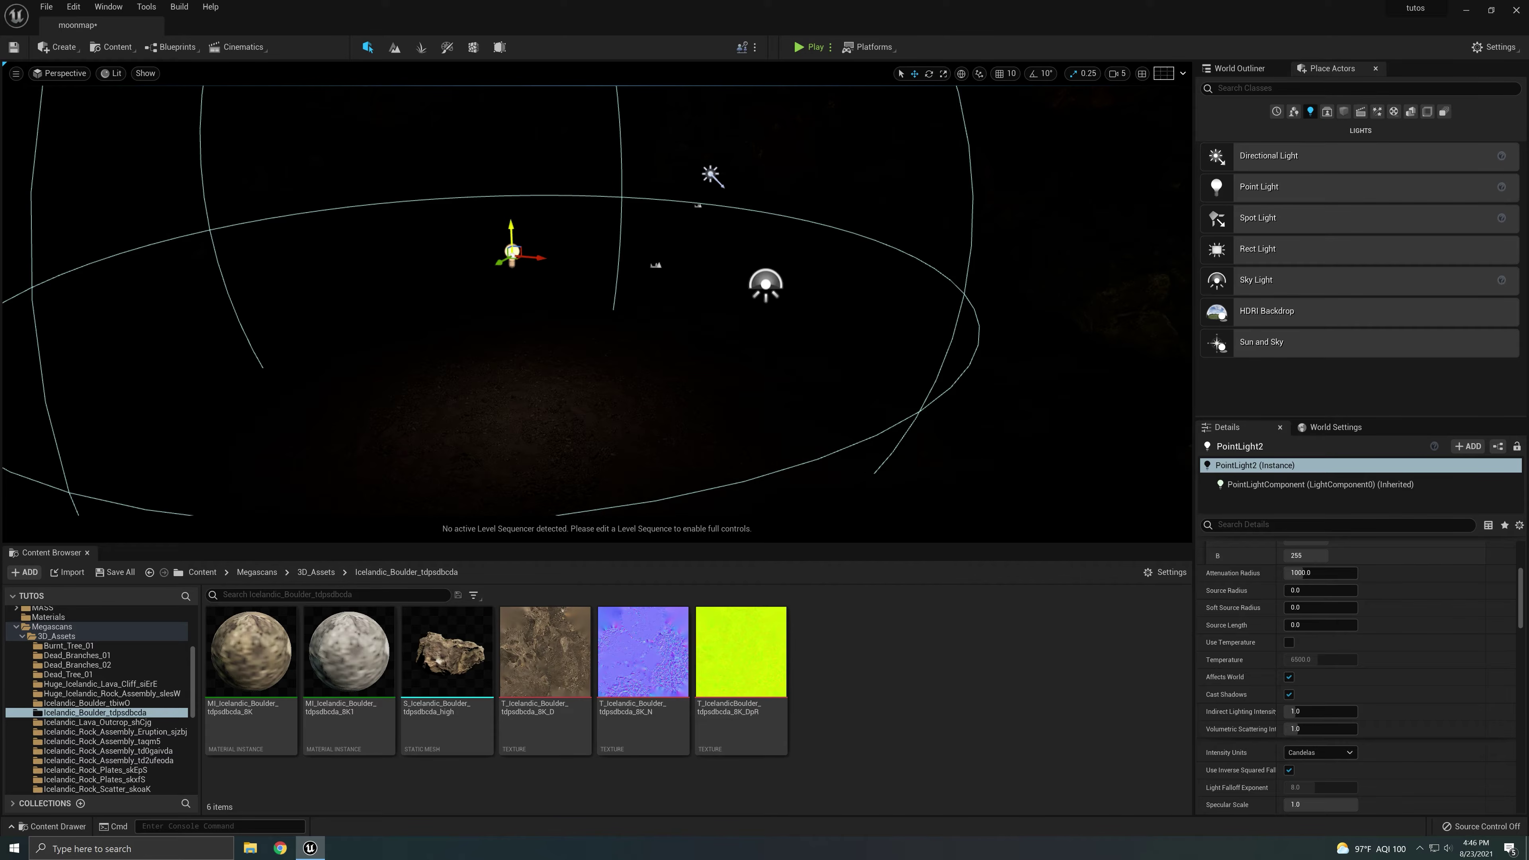
{"action": "right_click_drag", "start_coordinate": [527, 281], "coordinate": [528, 272]}
- Set the new point light's mobility to Movable
{"action": "scroll", "coordinate": [1385, 643], "scroll_direction": "up", "scroll_amount": 4}
{"action": "scroll", "coordinate": [1384, 643], "scroll_direction": "up", "scroll_amount": 2}
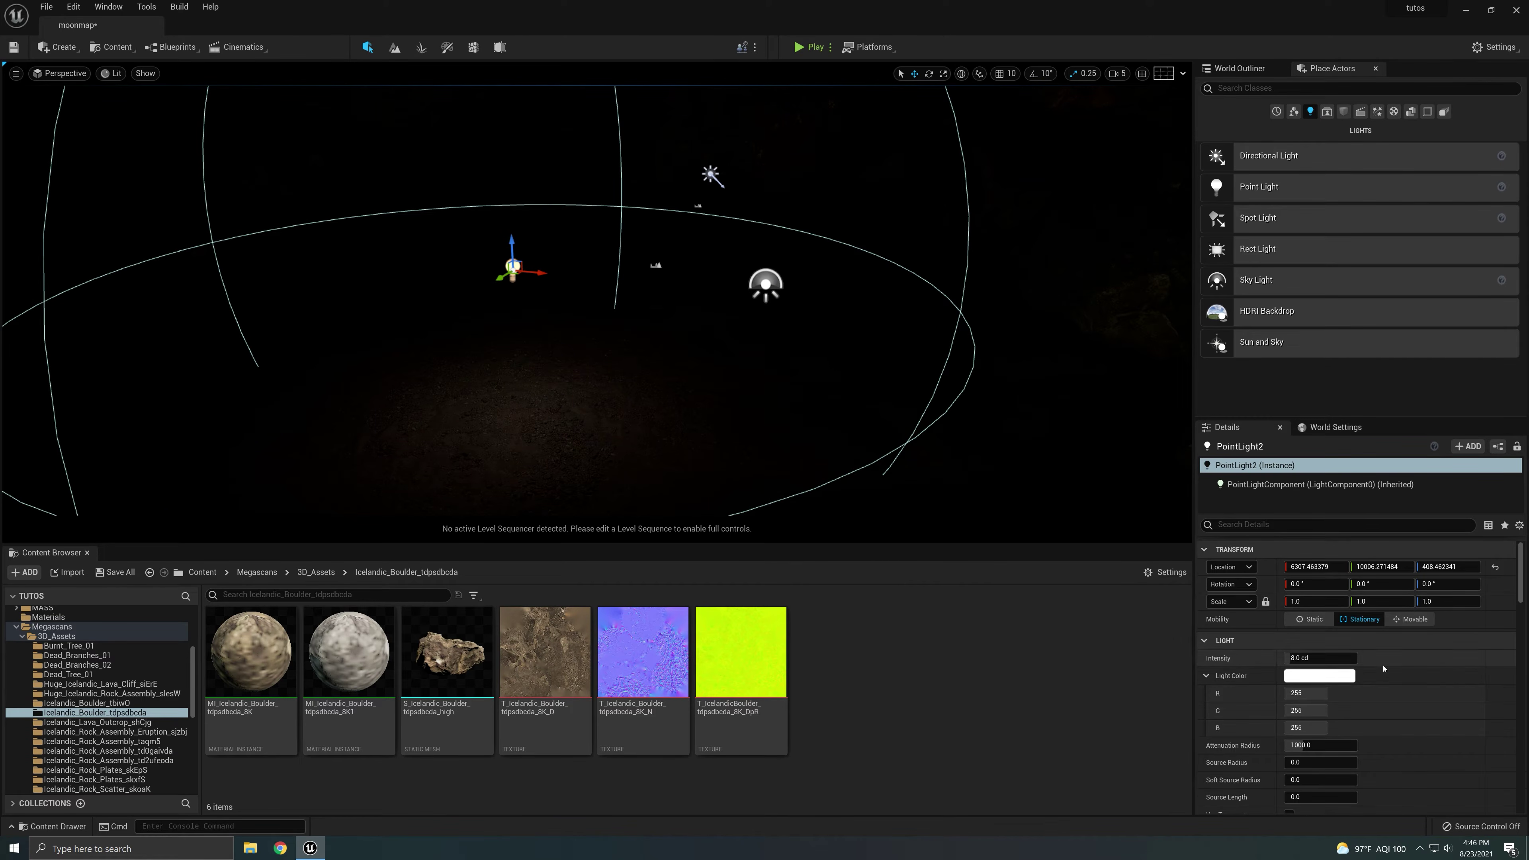
{"action": "scroll", "coordinate": [1386, 673], "scroll_direction": "down", "scroll_amount": 3}
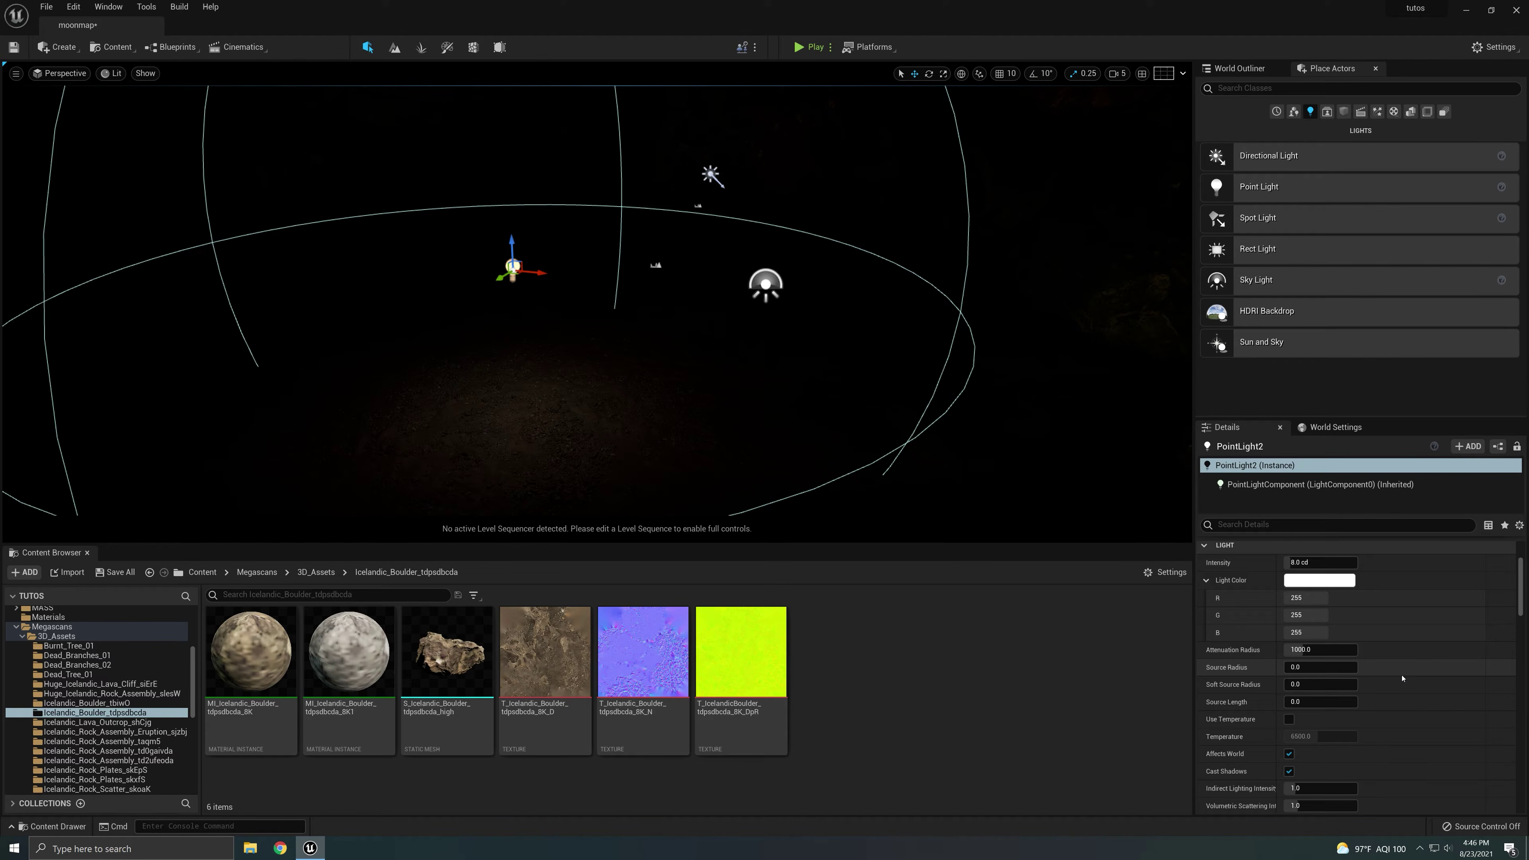
{"action": "scroll", "coordinate": [1403, 675], "scroll_direction": "up", "scroll_amount": 3}
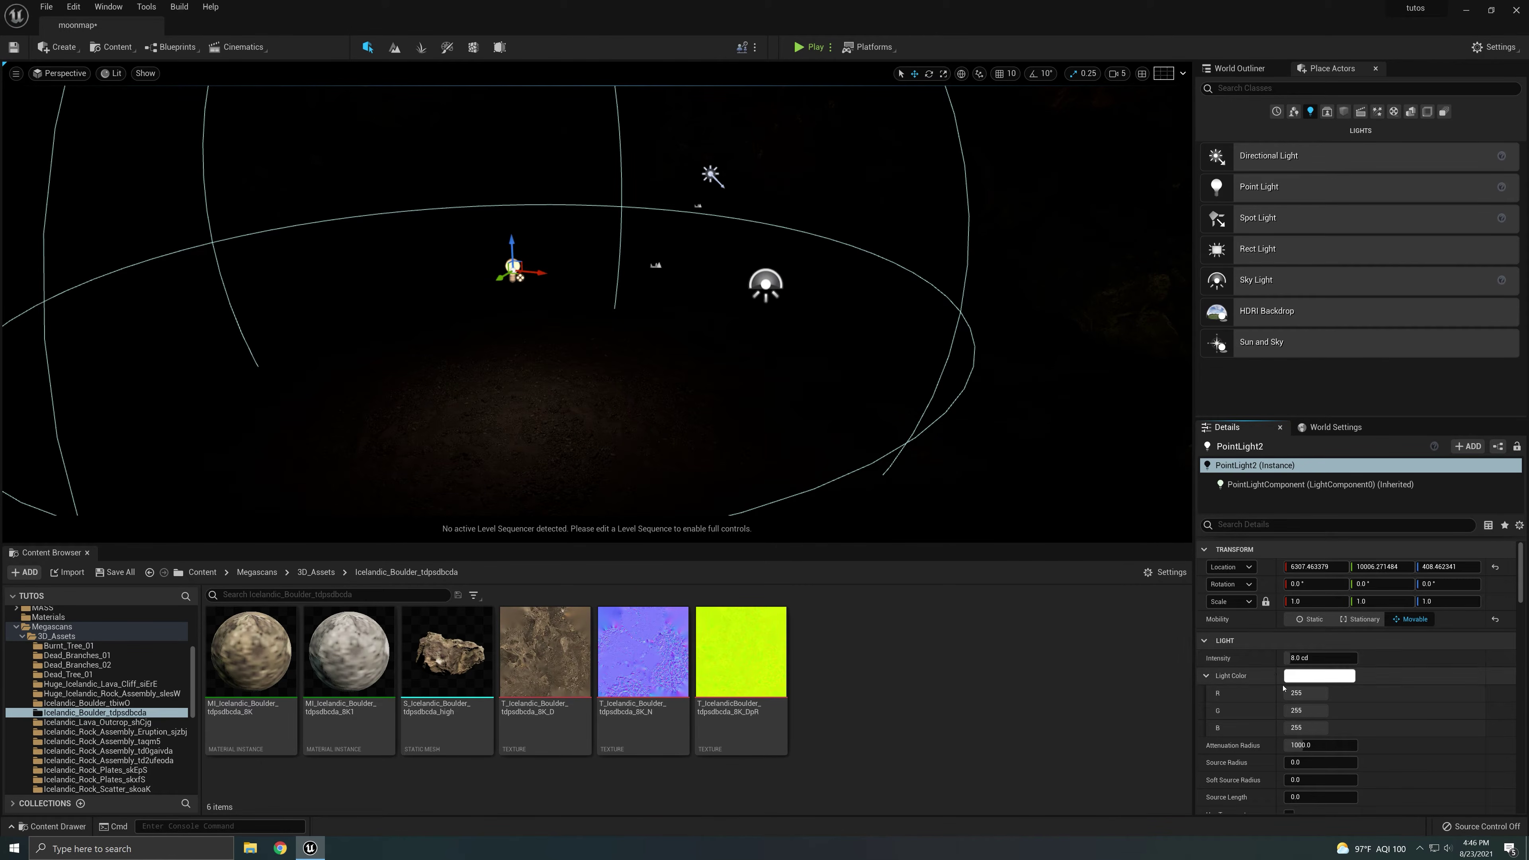
- Try raising the point light's intensity to about 40 cd and reset it to its default
{"action": "scroll", "coordinate": [1416, 686], "scroll_direction": "down", "scroll_amount": 2}
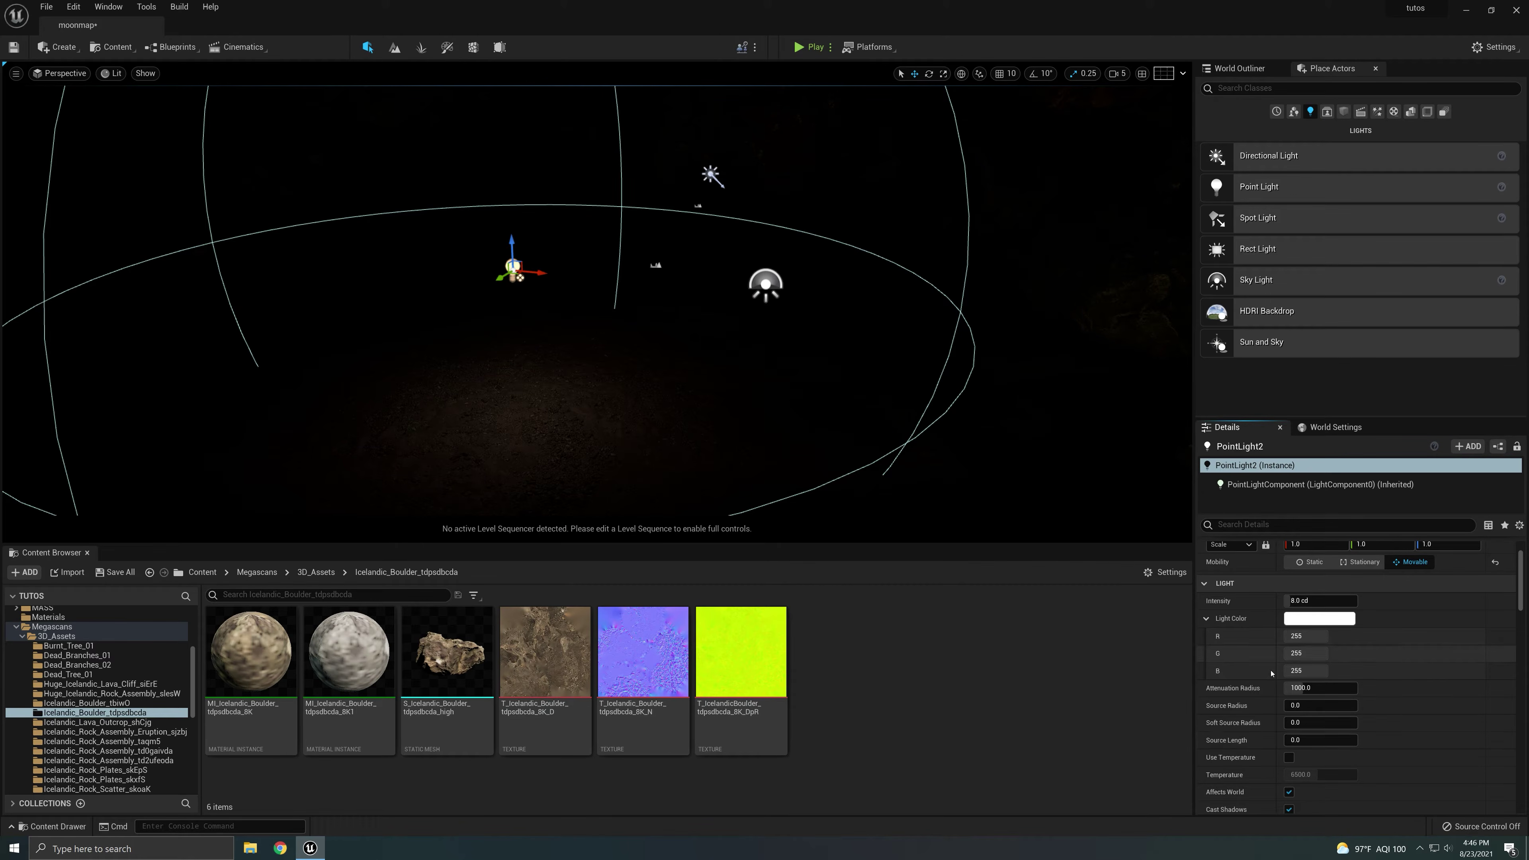
{"action": "scroll", "coordinate": [1313, 729], "scroll_direction": "down", "scroll_amount": 1}
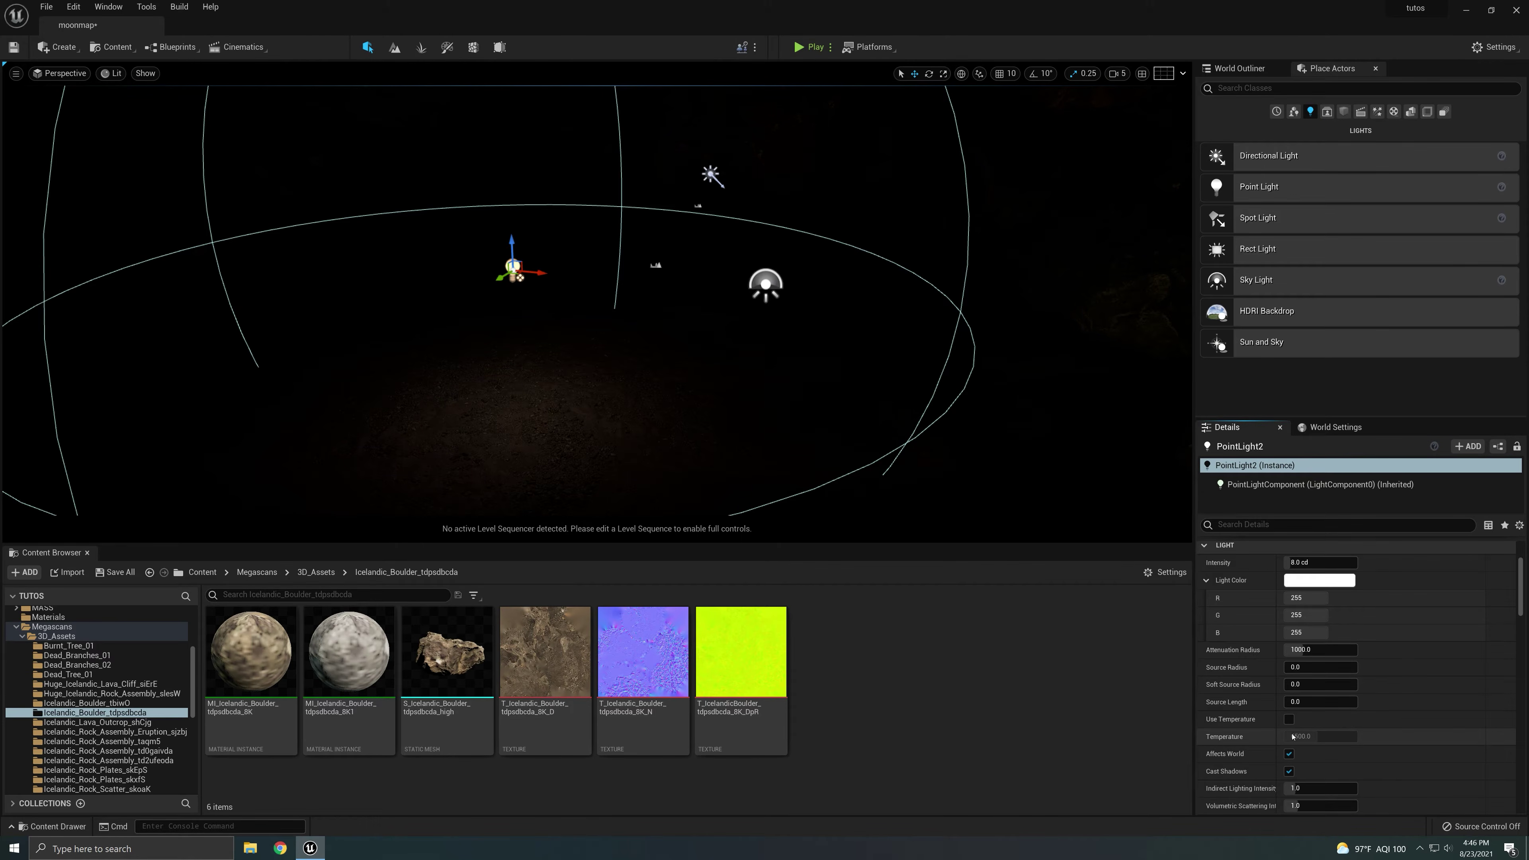
{"action": "scroll", "coordinate": [1325, 723], "scroll_direction": "down", "scroll_amount": 2}
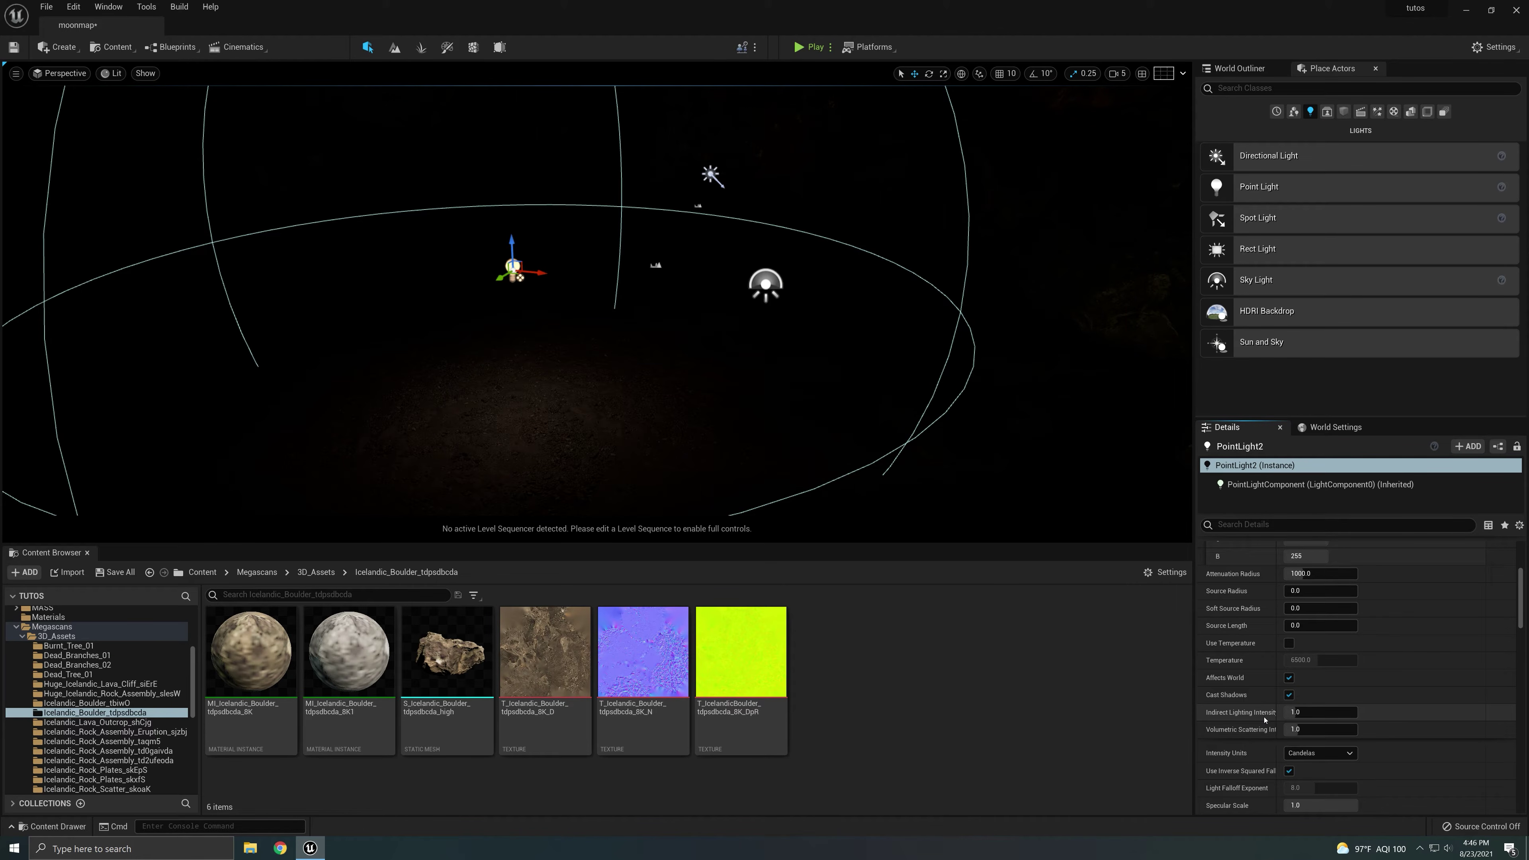
{"action": "scroll", "coordinate": [1265, 719], "scroll_direction": "up", "scroll_amount": 4}
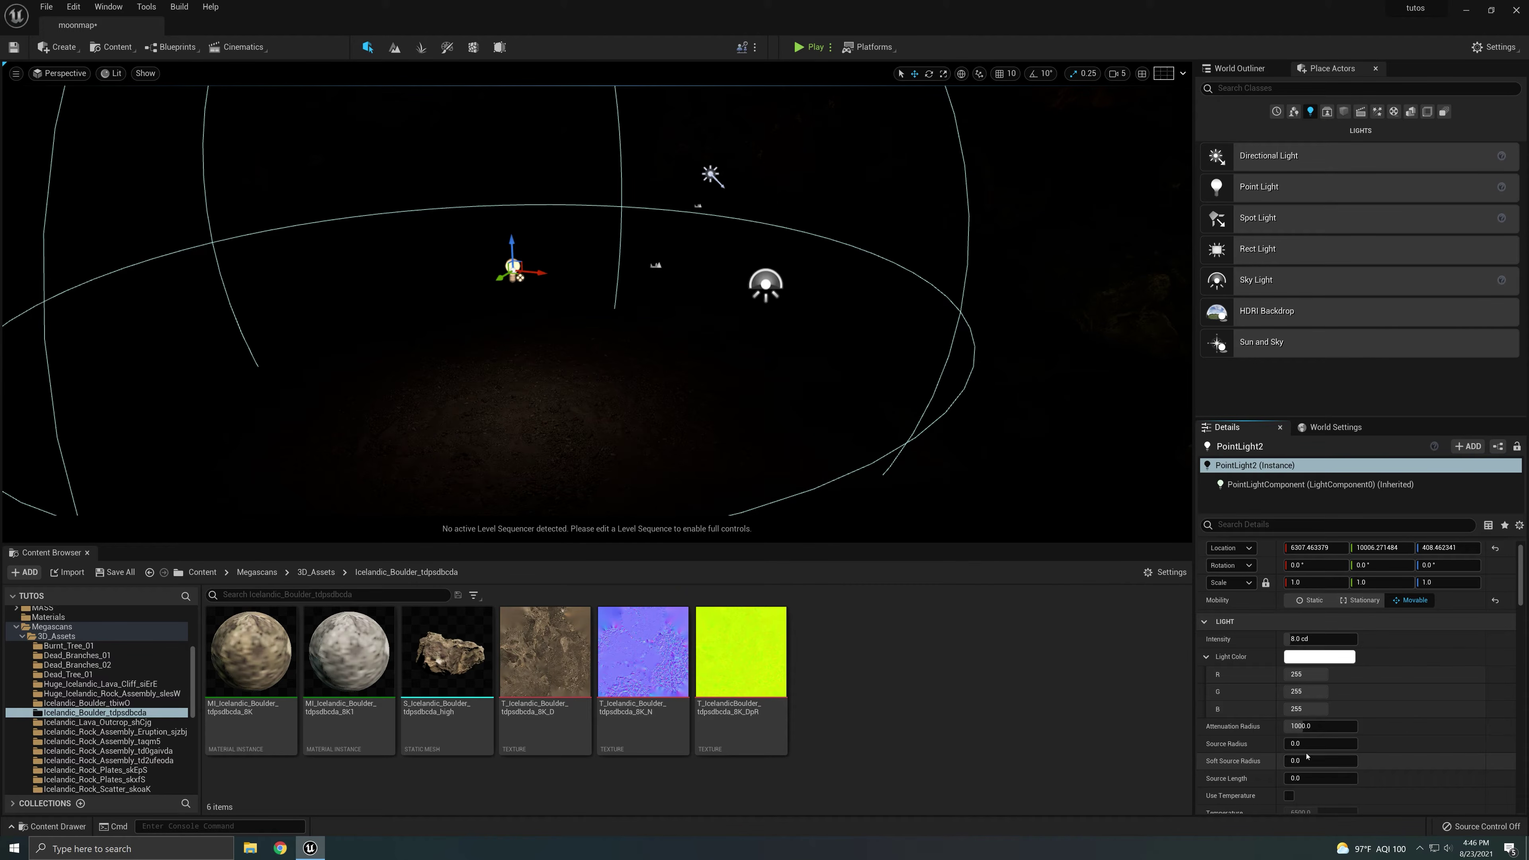
{"action": "mouse_move", "coordinate": [1318, 639]}
{"action": "left_mouse_down"}
{"action": "mouse_move", "coordinate": [1373, 639]}
{"action": "mouse_move", "coordinate": [1315, 639]}
{"action": "left_mouse_up"}
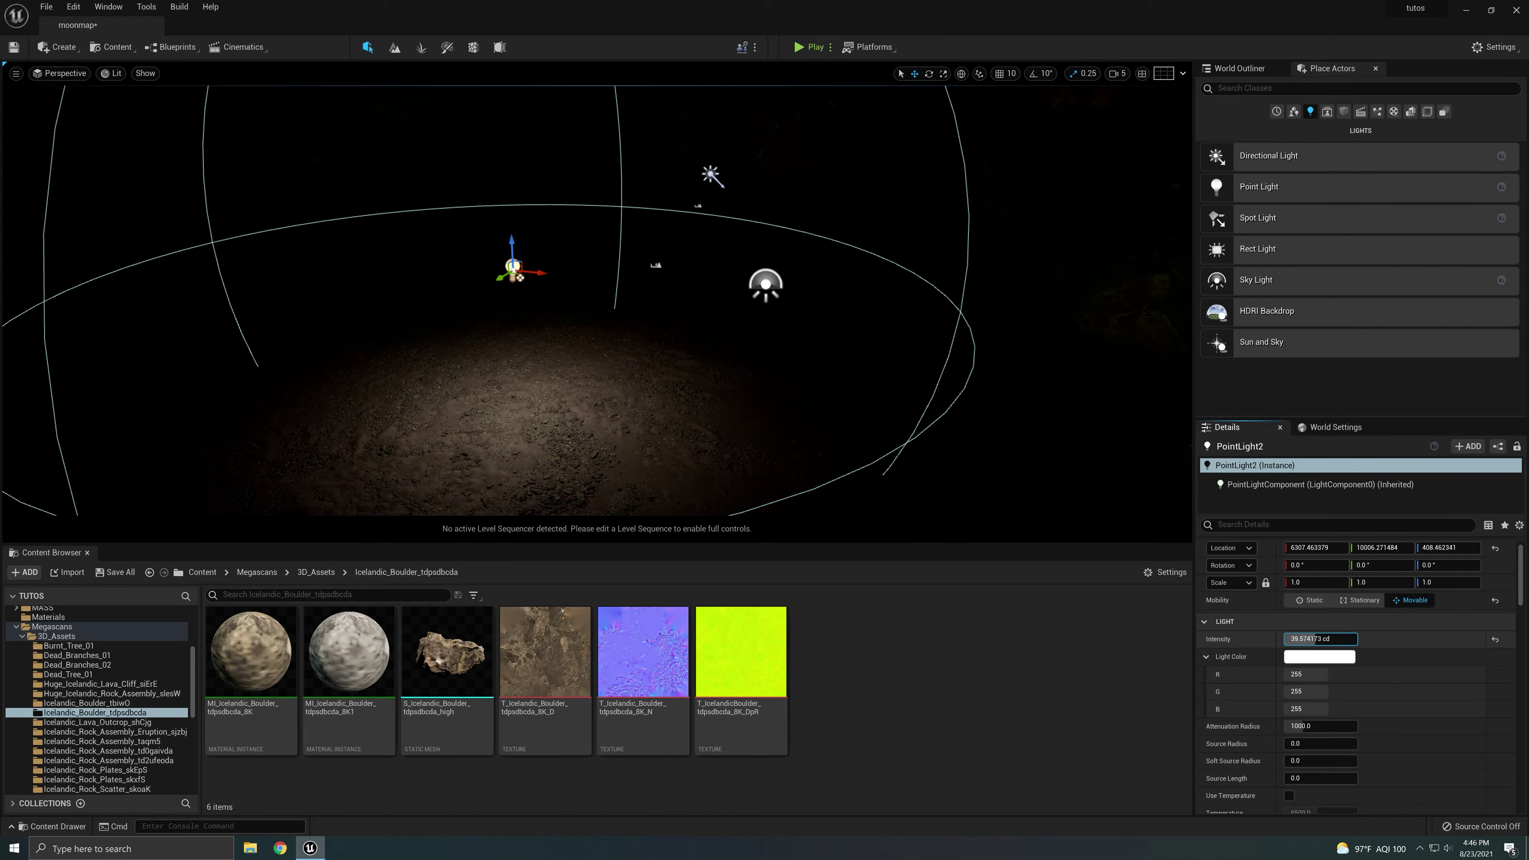
{"action": "left_click", "coordinate": [1493, 639]}
- Set the point light's intensity to 150 cd and its attenuation radius to about 911
{"action": "scroll", "coordinate": [1493, 648], "scroll_direction": "down", "scroll_amount": 1}
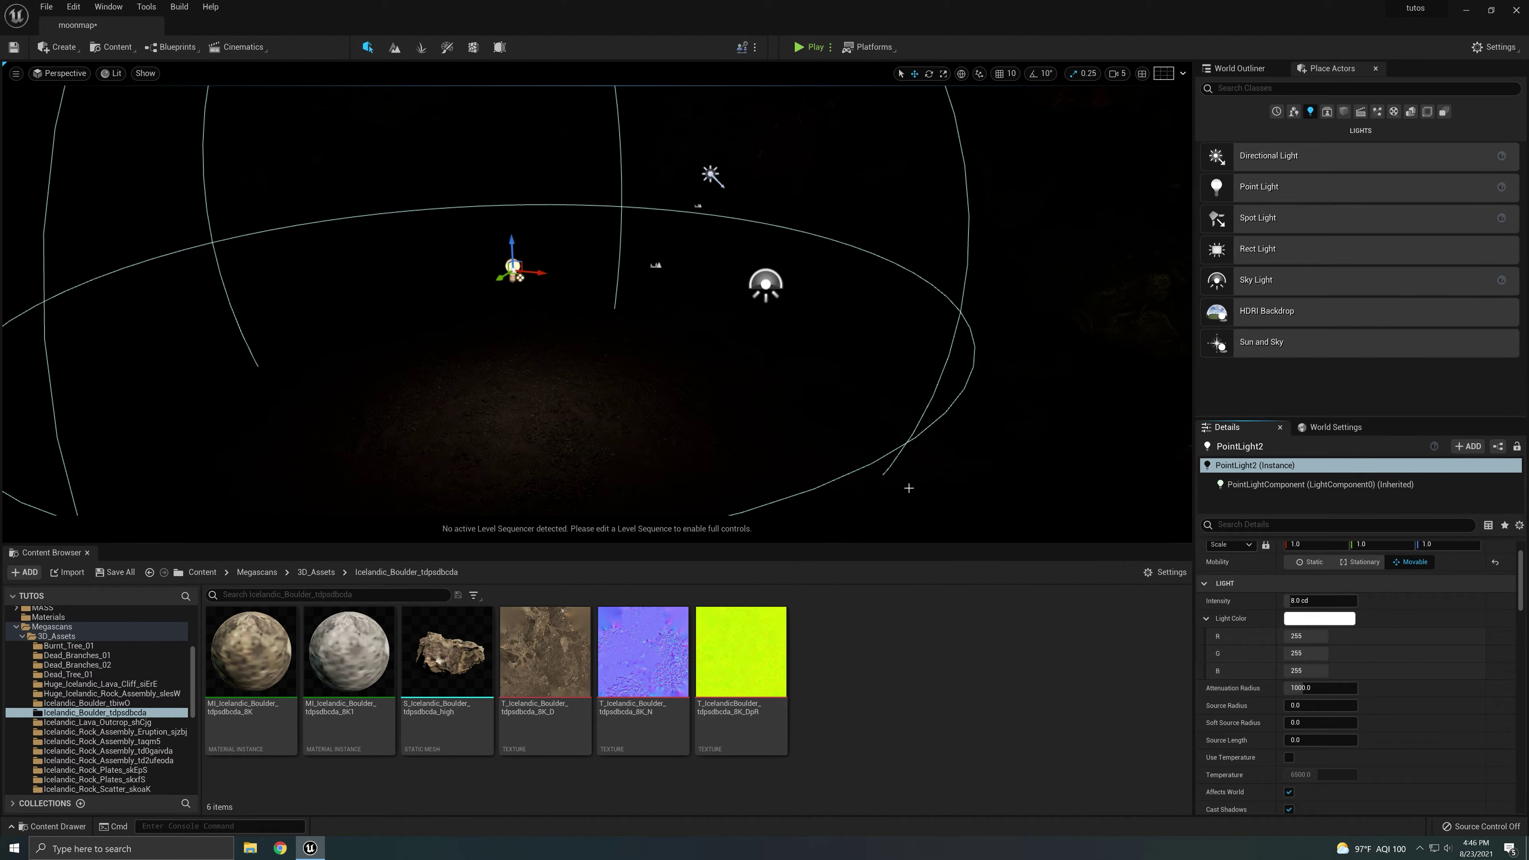
{"action": "mouse_move", "coordinate": [1311, 689]}
{"action": "left_mouse_down"}
{"action": "mouse_move", "coordinate": [1339, 690]}
{"action": "mouse_move", "coordinate": [1291, 689]}
{"action": "mouse_move", "coordinate": [1313, 690]}
{"action": "left_mouse_up"}
{"action": "left_click", "coordinate": [1310, 602]}
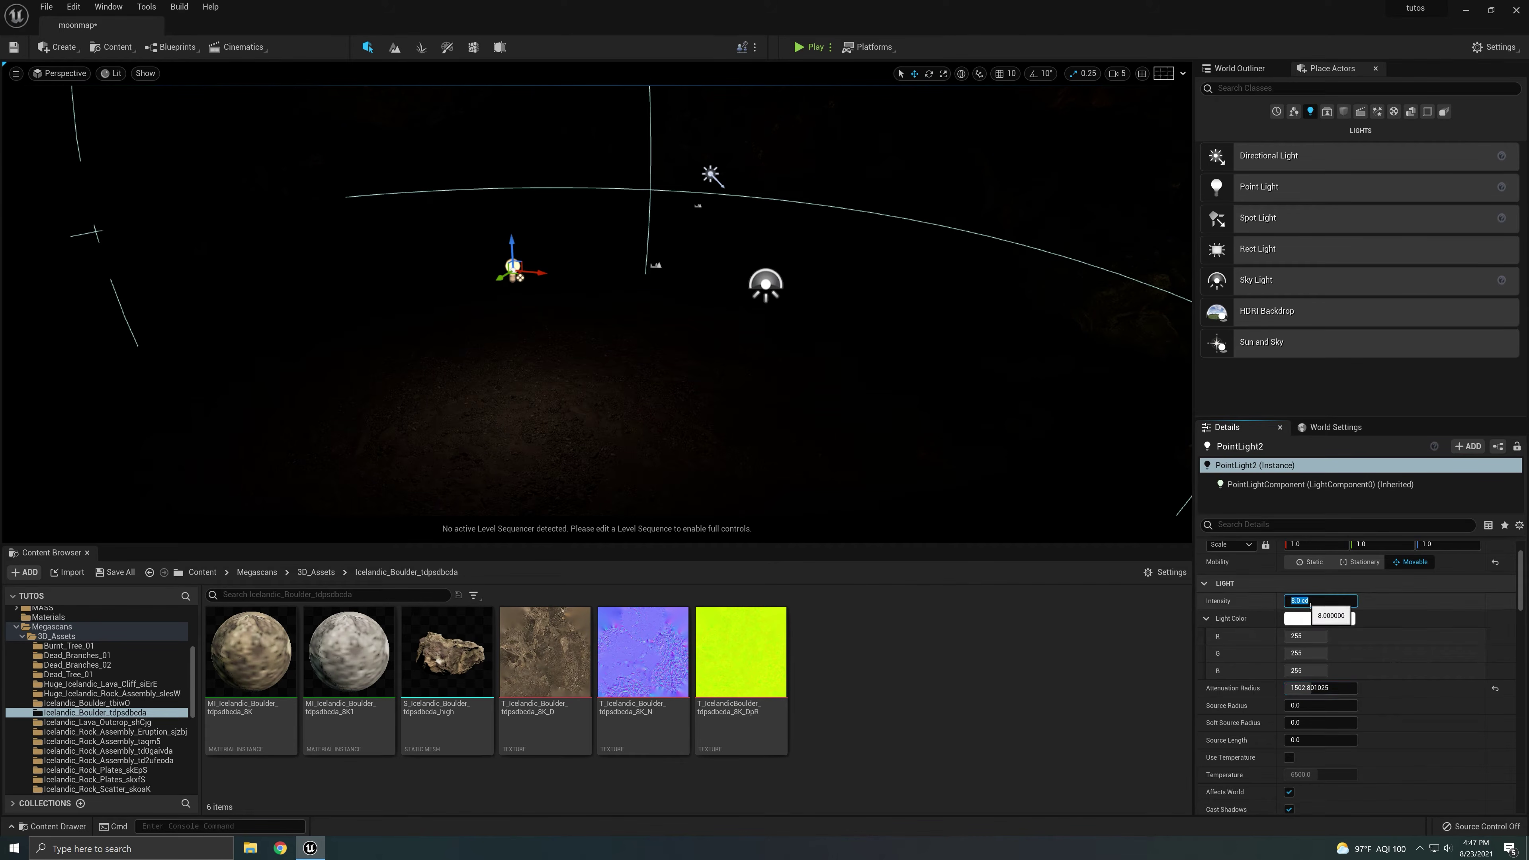
{"action": "type", "text": "150"}
{"action": "key", "text": "Return"}
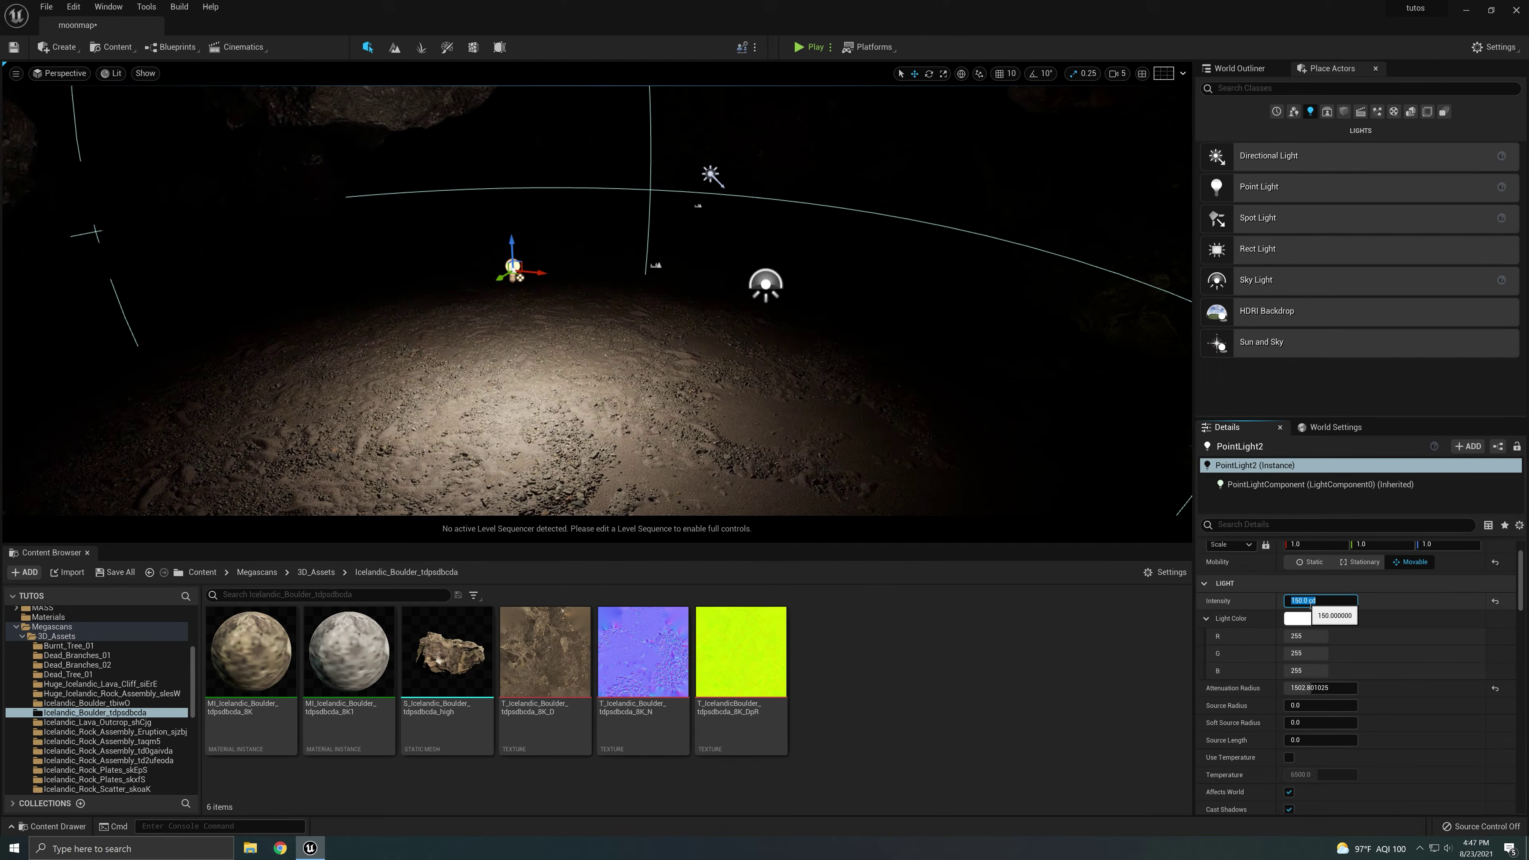
{"action": "mouse_move", "coordinate": [1318, 687]}
{"action": "left_mouse_down"}
{"action": "mouse_move", "coordinate": [1365, 687]}
{"action": "mouse_move", "coordinate": [1306, 688]}
{"action": "left_mouse_up"}
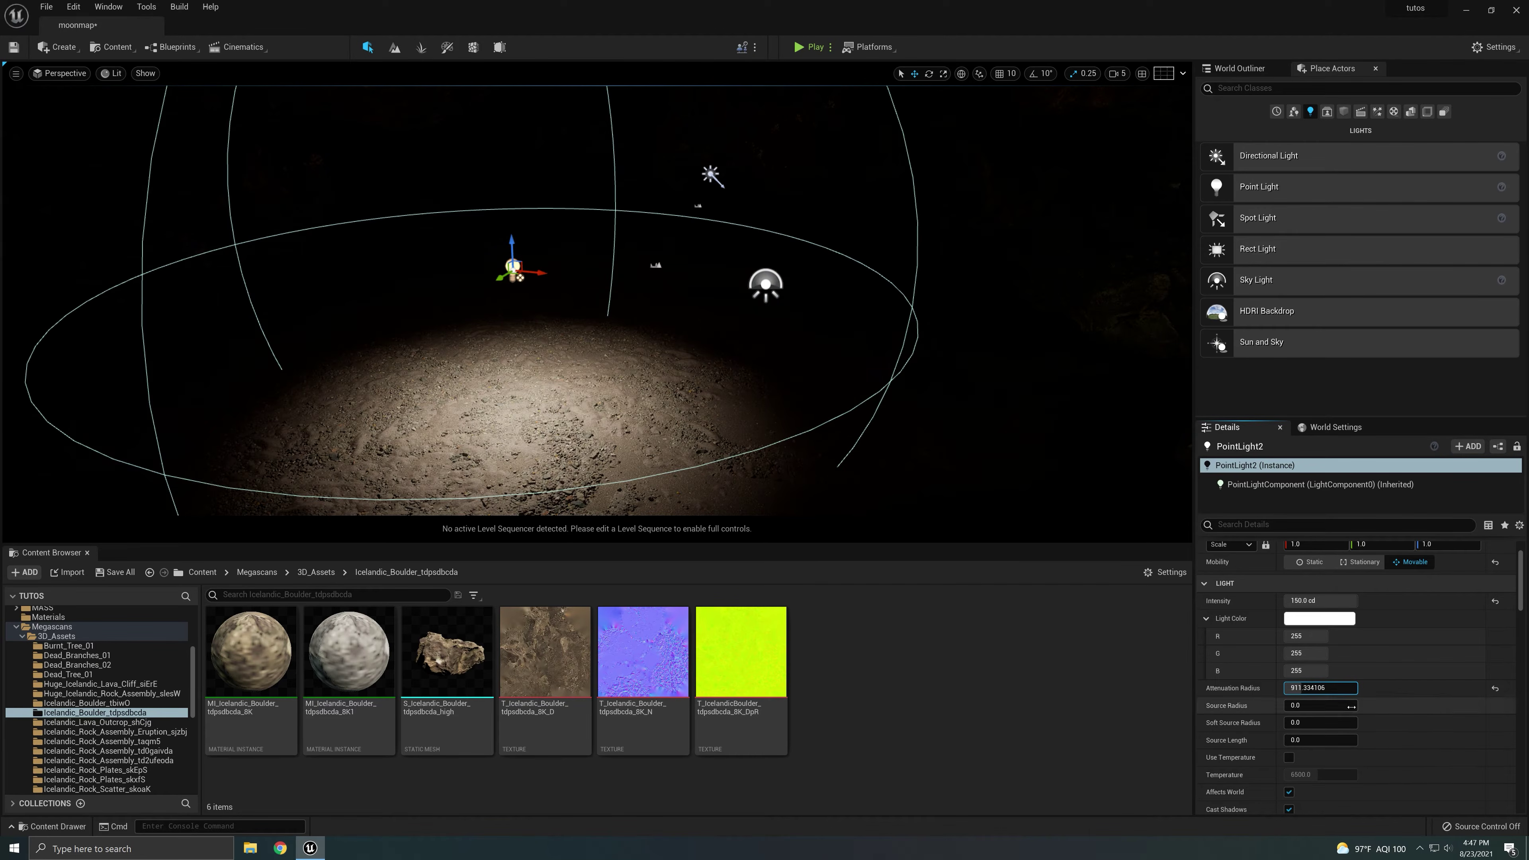
- Reset the point light's attenuation radius to its default and delete the point light from the cave
{"action": "left_click", "coordinate": [1495, 690]}
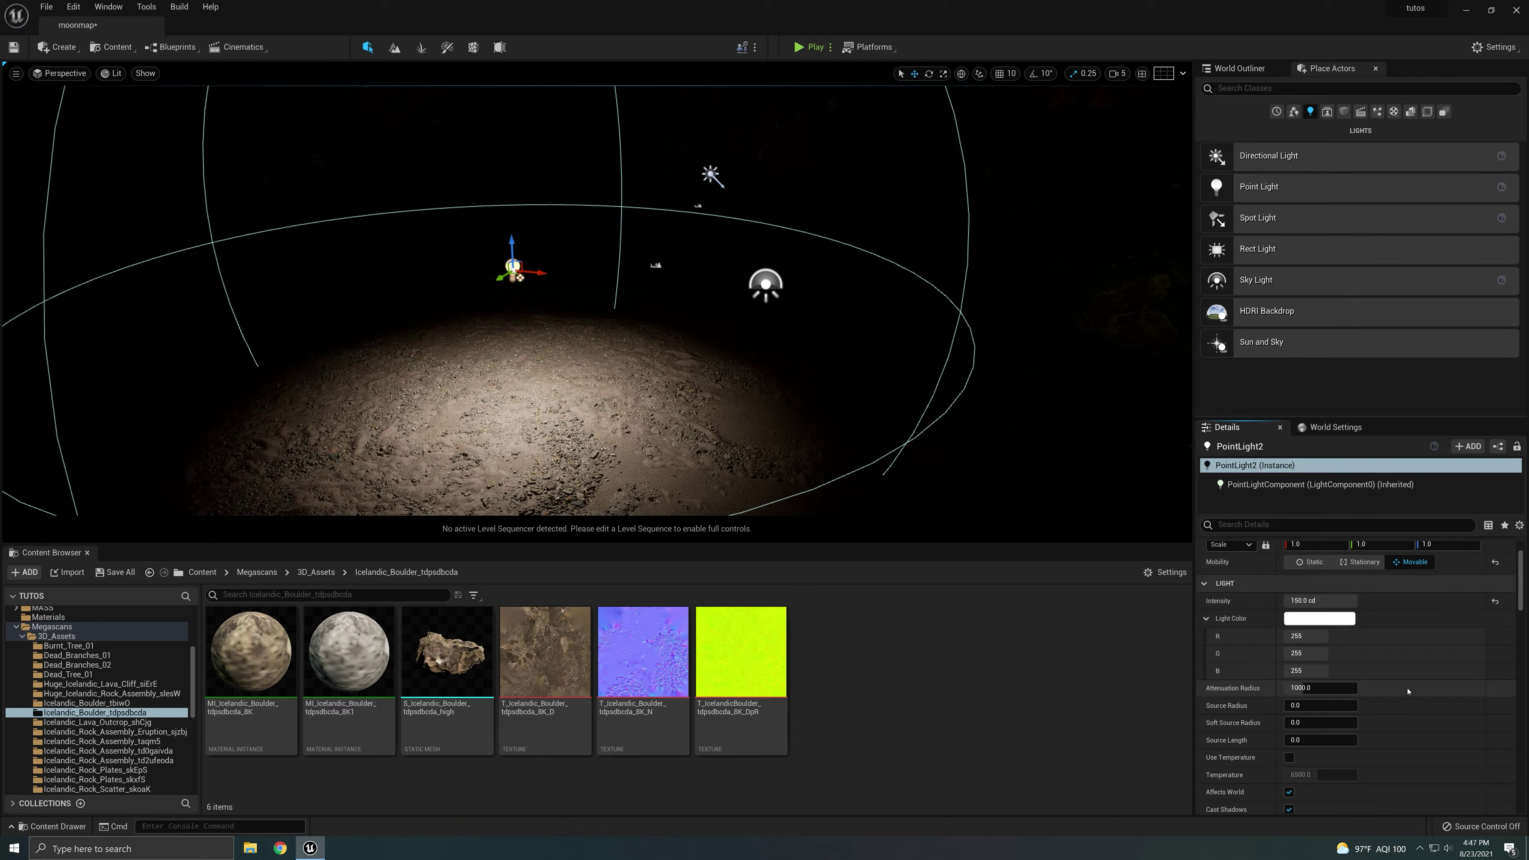
{"action": "left_click", "coordinate": [1330, 603]}
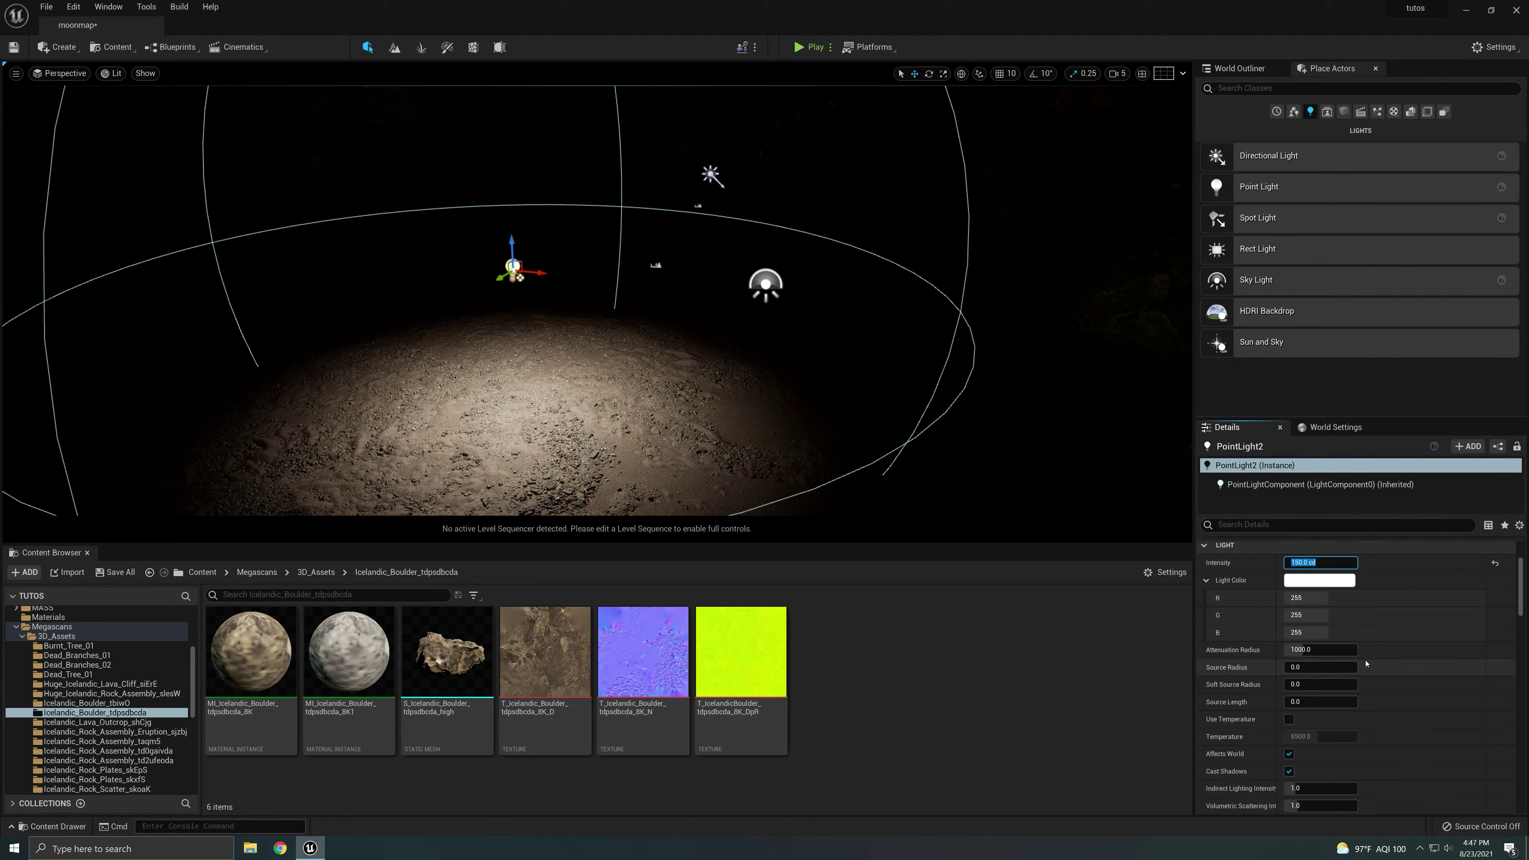
{"action": "scroll", "coordinate": [1387, 637], "scroll_direction": "up", "scroll_amount": 1}
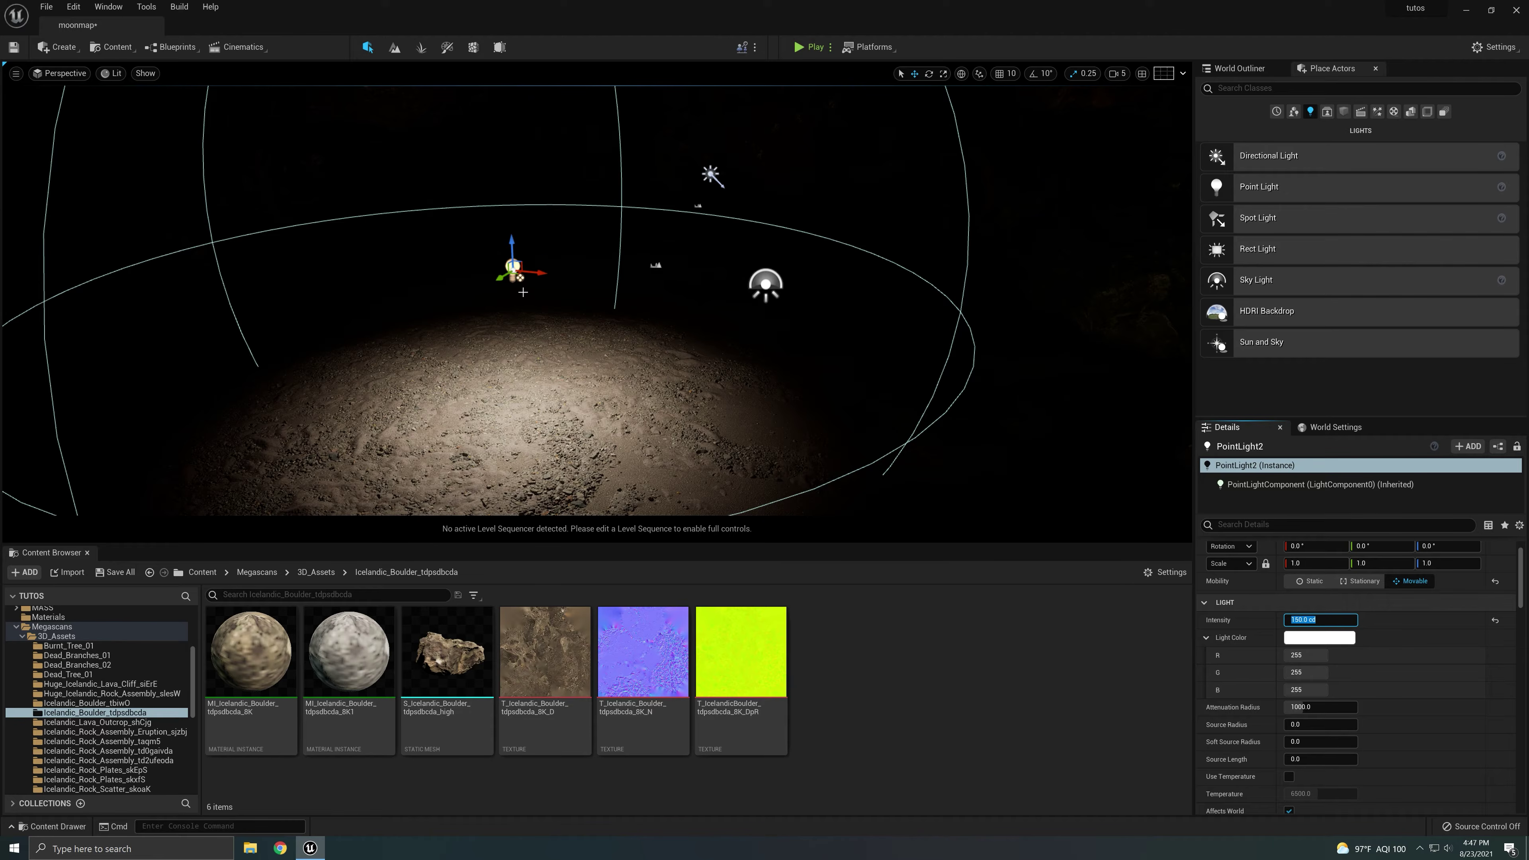
{"action": "middle_click_drag", "start_coordinate": [518, 276], "coordinate": [547, 280]}
{"action": "key", "text": "Delete"}
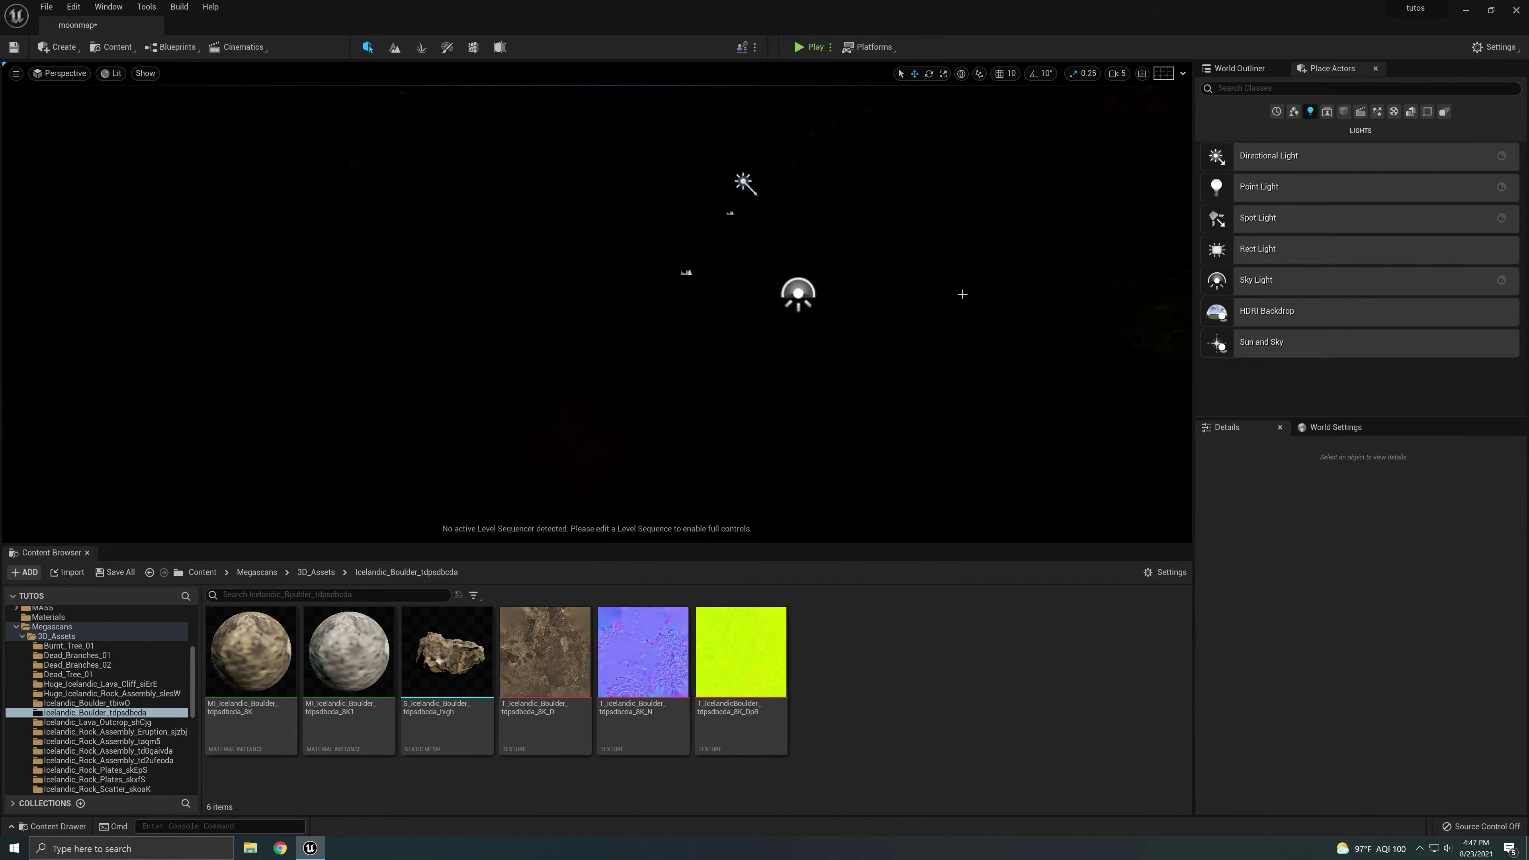
- Place a spot light on the cave floor and raise it high above the ground
{"action": "left_click_drag", "start_coordinate": [1278, 210], "coordinate": [572, 479]}
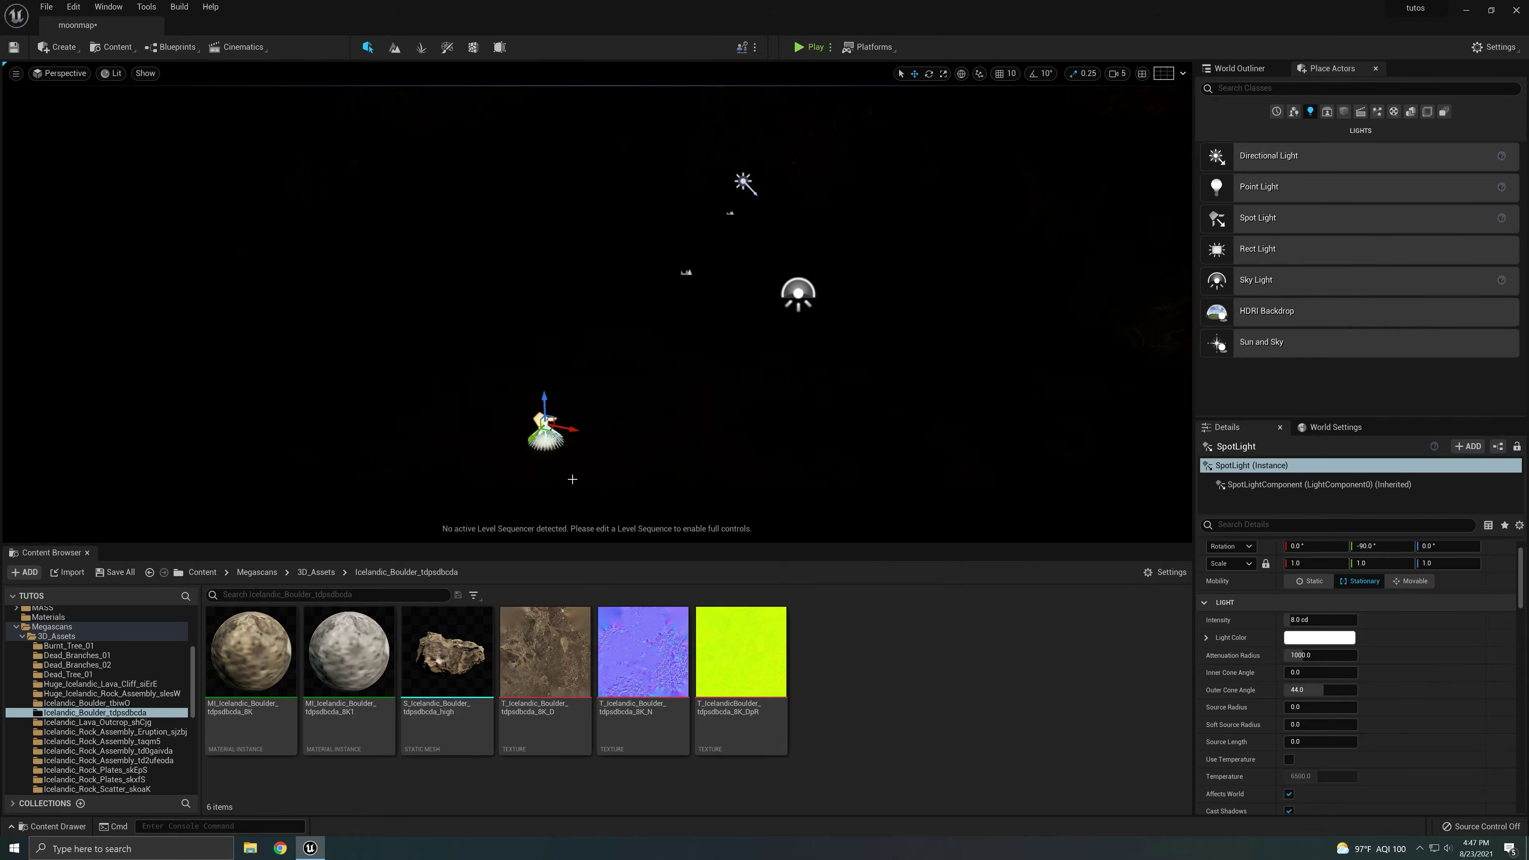
{"action": "left_click_drag", "start_coordinate": [556, 412], "coordinate": [530, 168]}
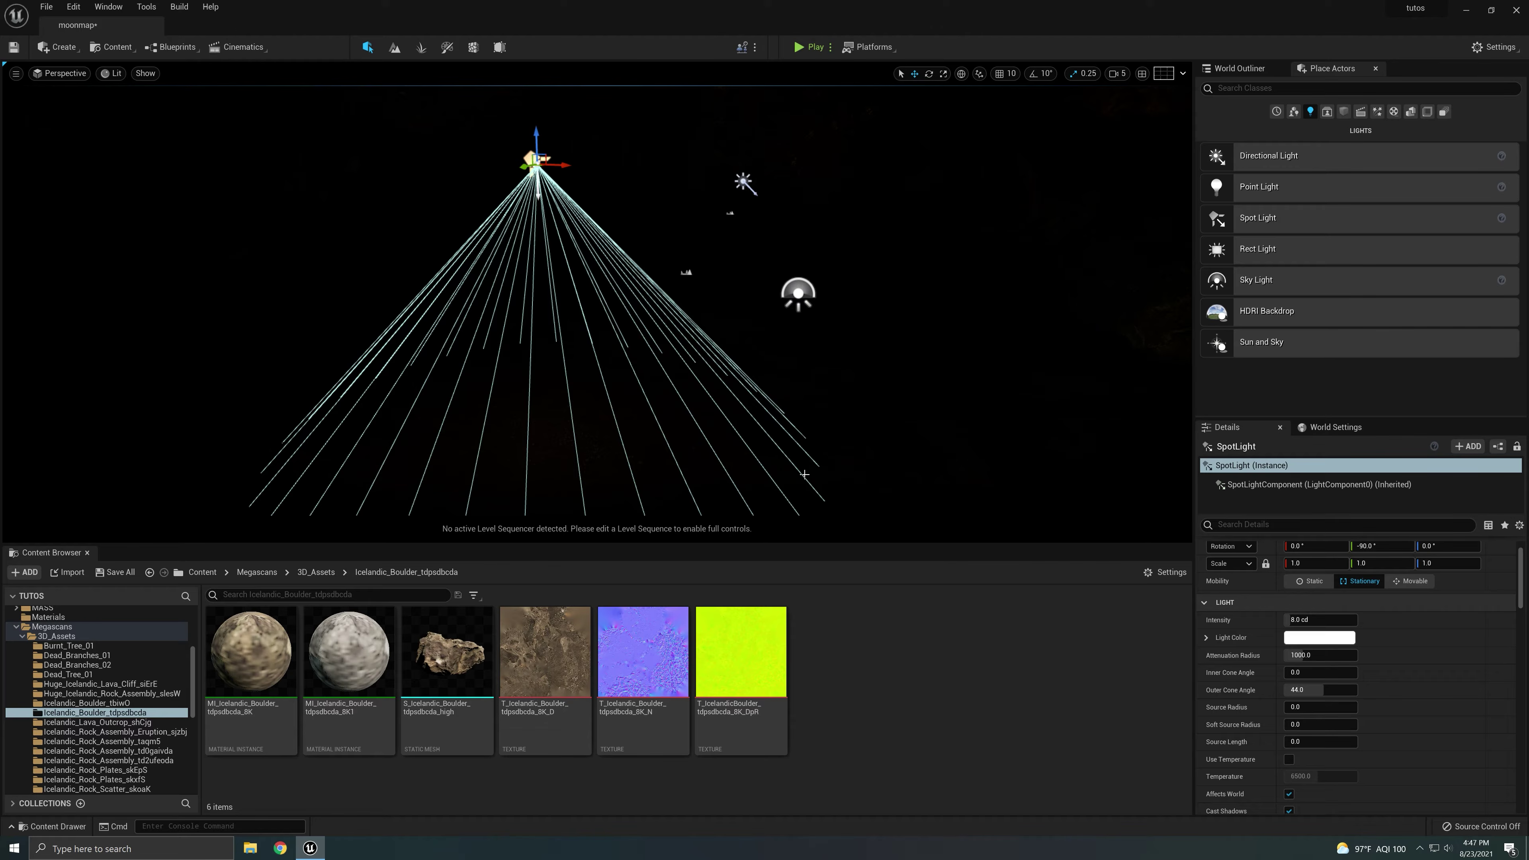
- Set the spot light to Movable with about 89 cd intensity, 1633 attenuation radius, 35.5 inner cone angle and 47.8 outer cone angle
{"action": "left_click_drag", "start_coordinate": [1304, 619], "coordinate": [1334, 657]}
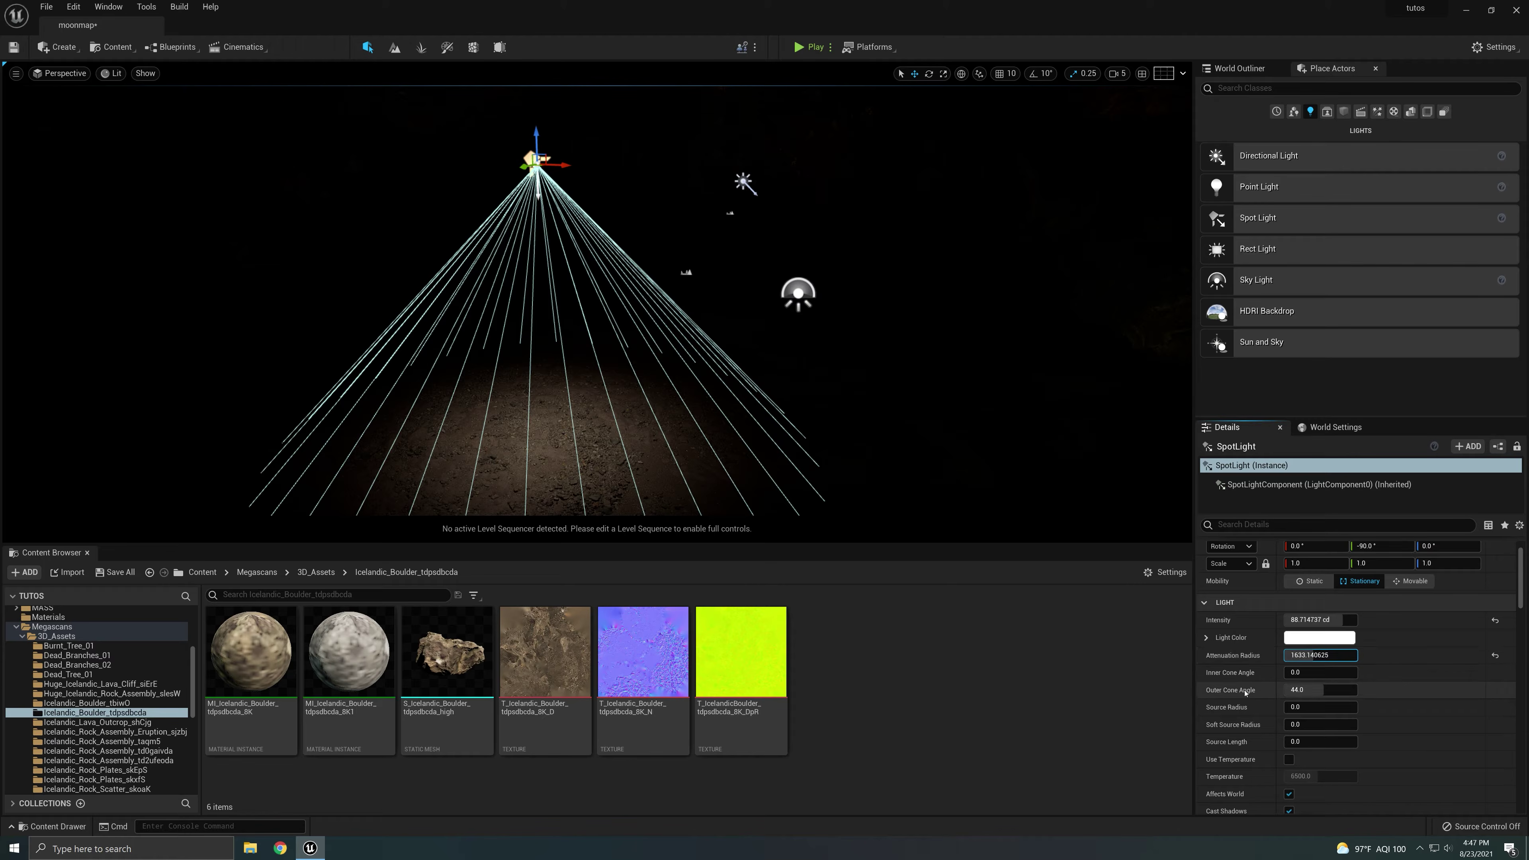
{"action": "mouse_move", "coordinate": [1300, 690]}
{"action": "left_mouse_down"}
{"action": "mouse_move", "coordinate": [1316, 707]}
{"action": "mouse_move", "coordinate": [1325, 672]}
{"action": "left_mouse_up"}
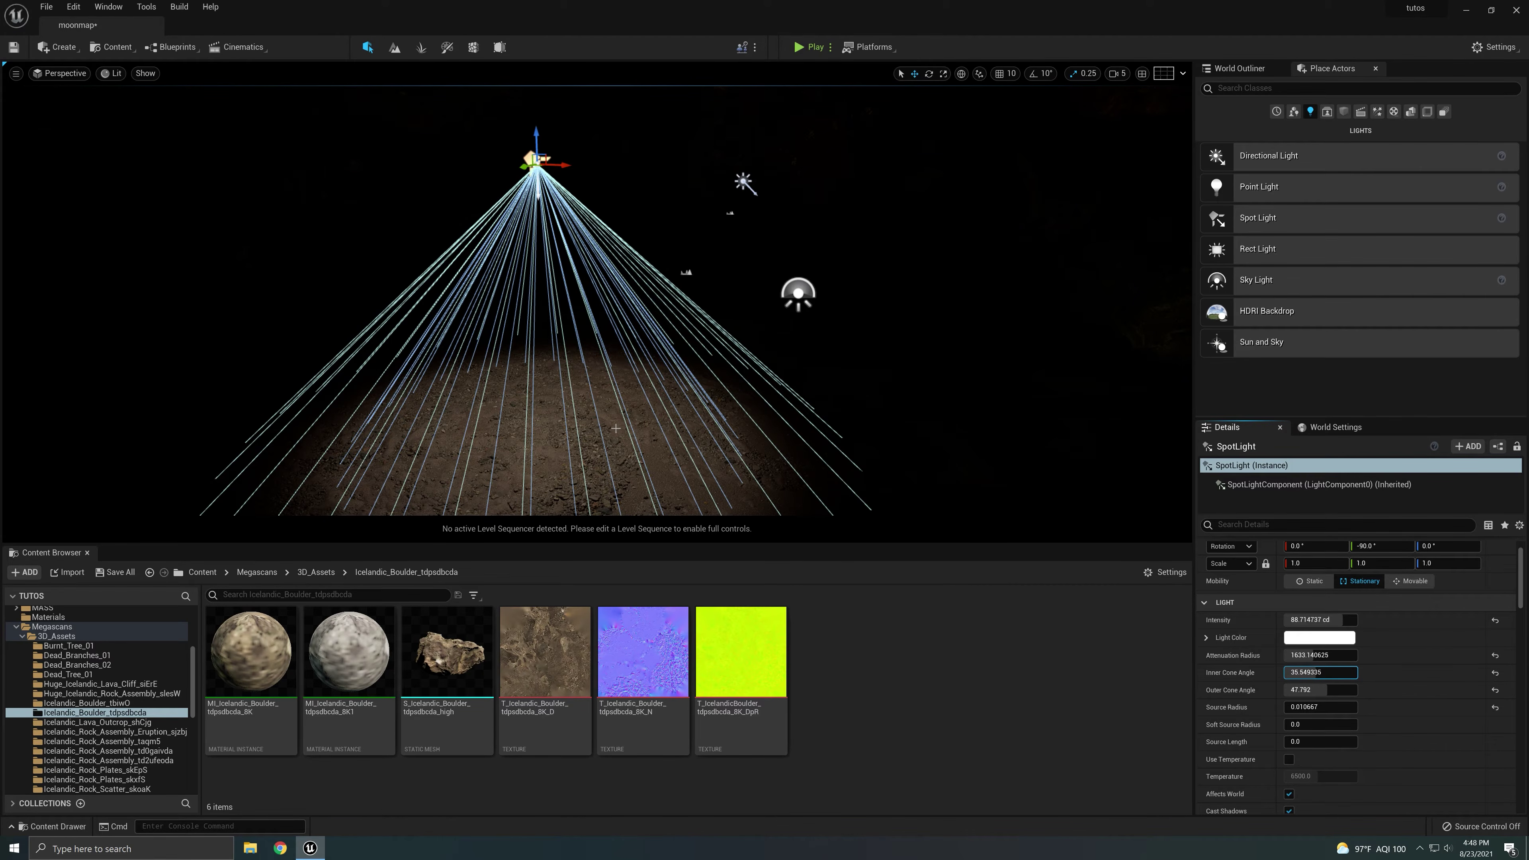
{"action": "left_click", "coordinate": [1421, 580]}
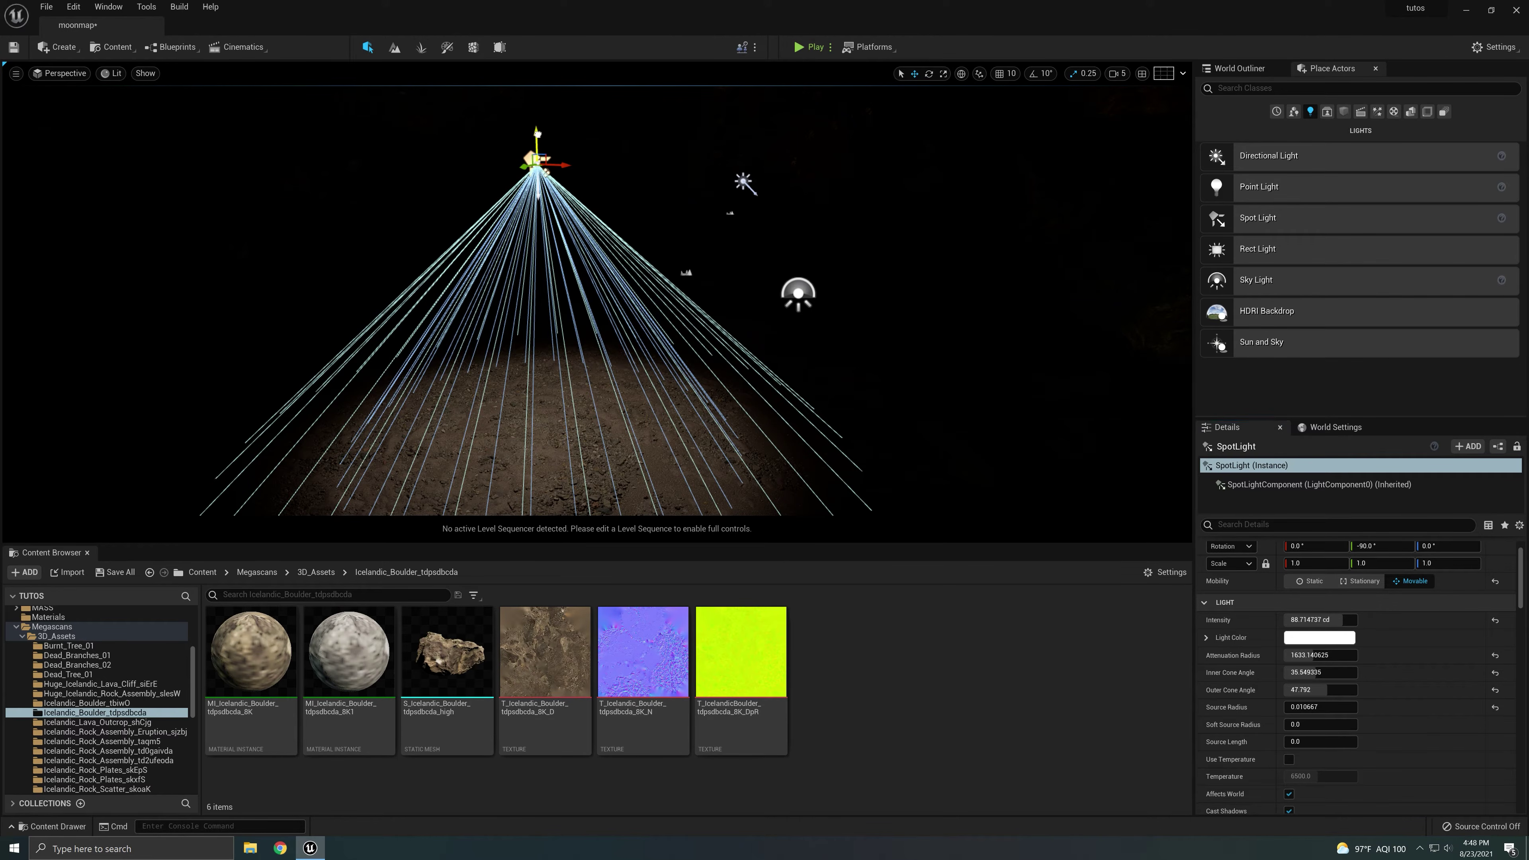
- Try the spot light at a lower and a slightly higher position above the ground, and delete it
{"action": "left_click_drag", "start_coordinate": [540, 140], "coordinate": [552, 196]}
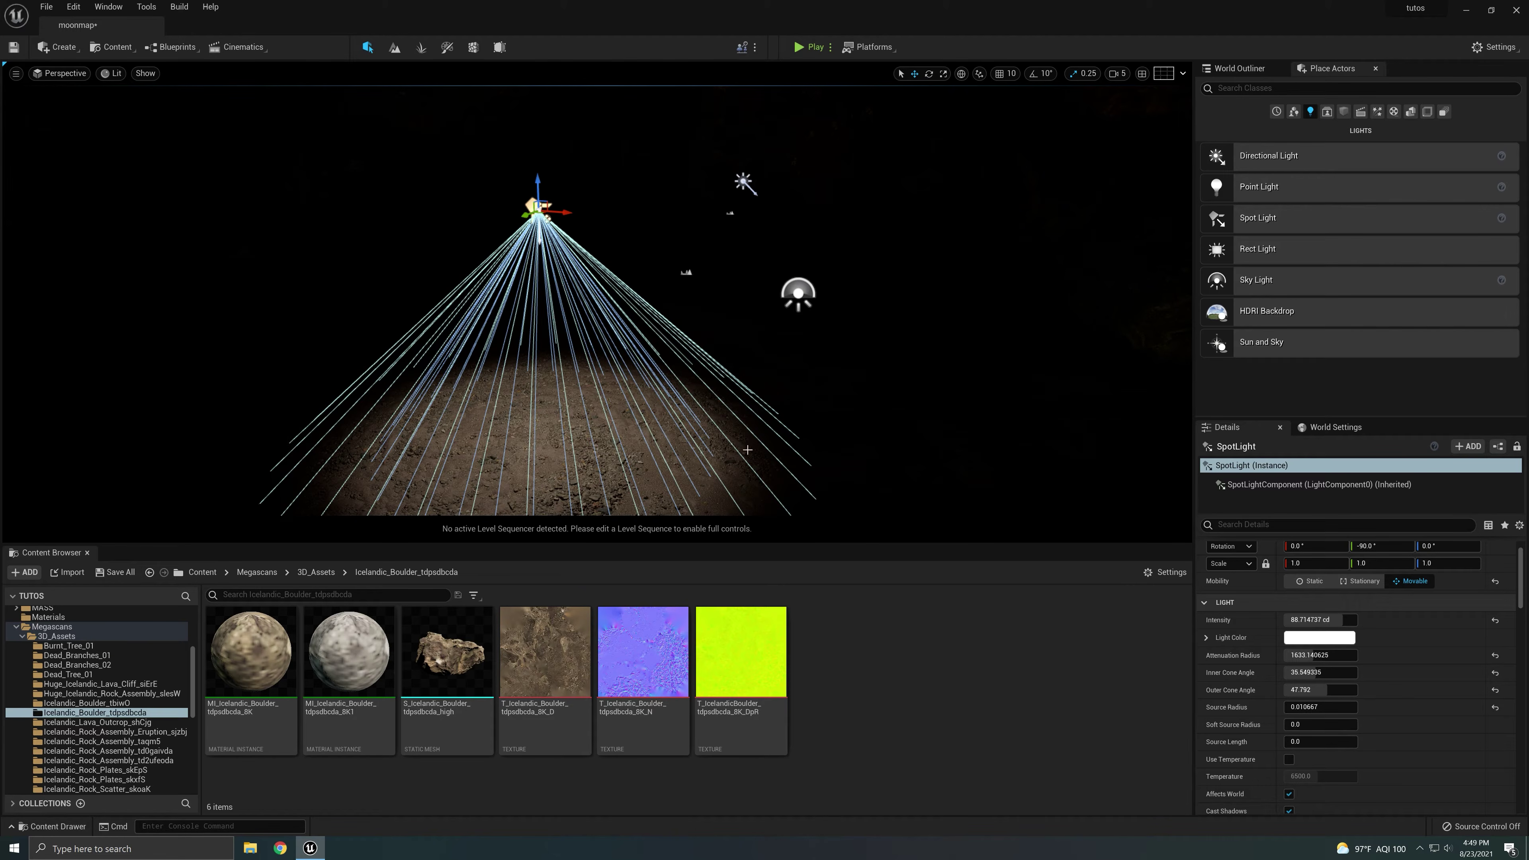
{"action": "left_click_drag", "start_coordinate": [548, 233], "coordinate": [596, 156]}
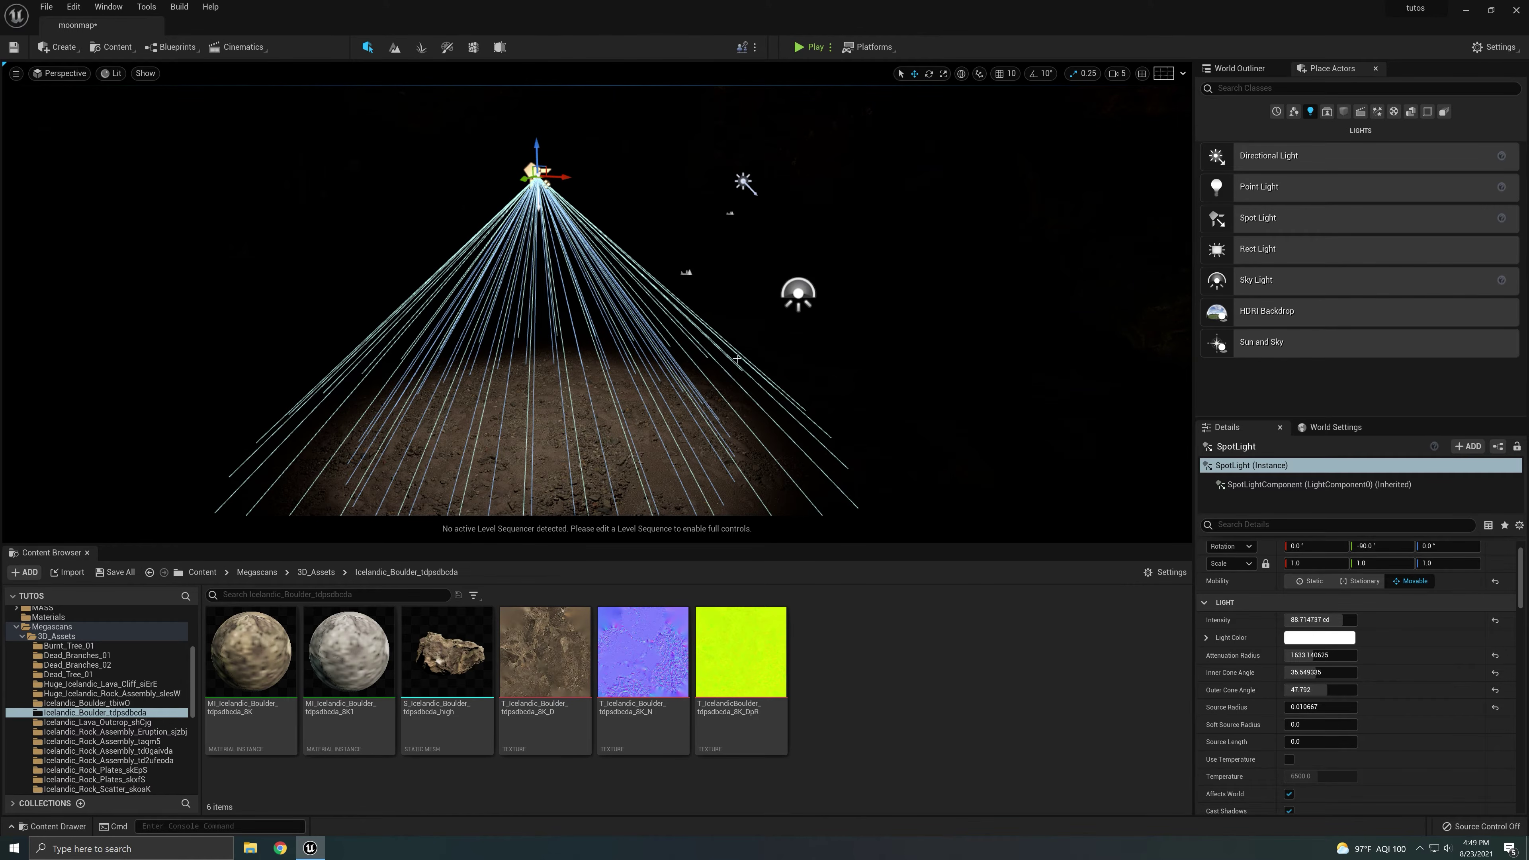
{"action": "key", "text": "Delete"}
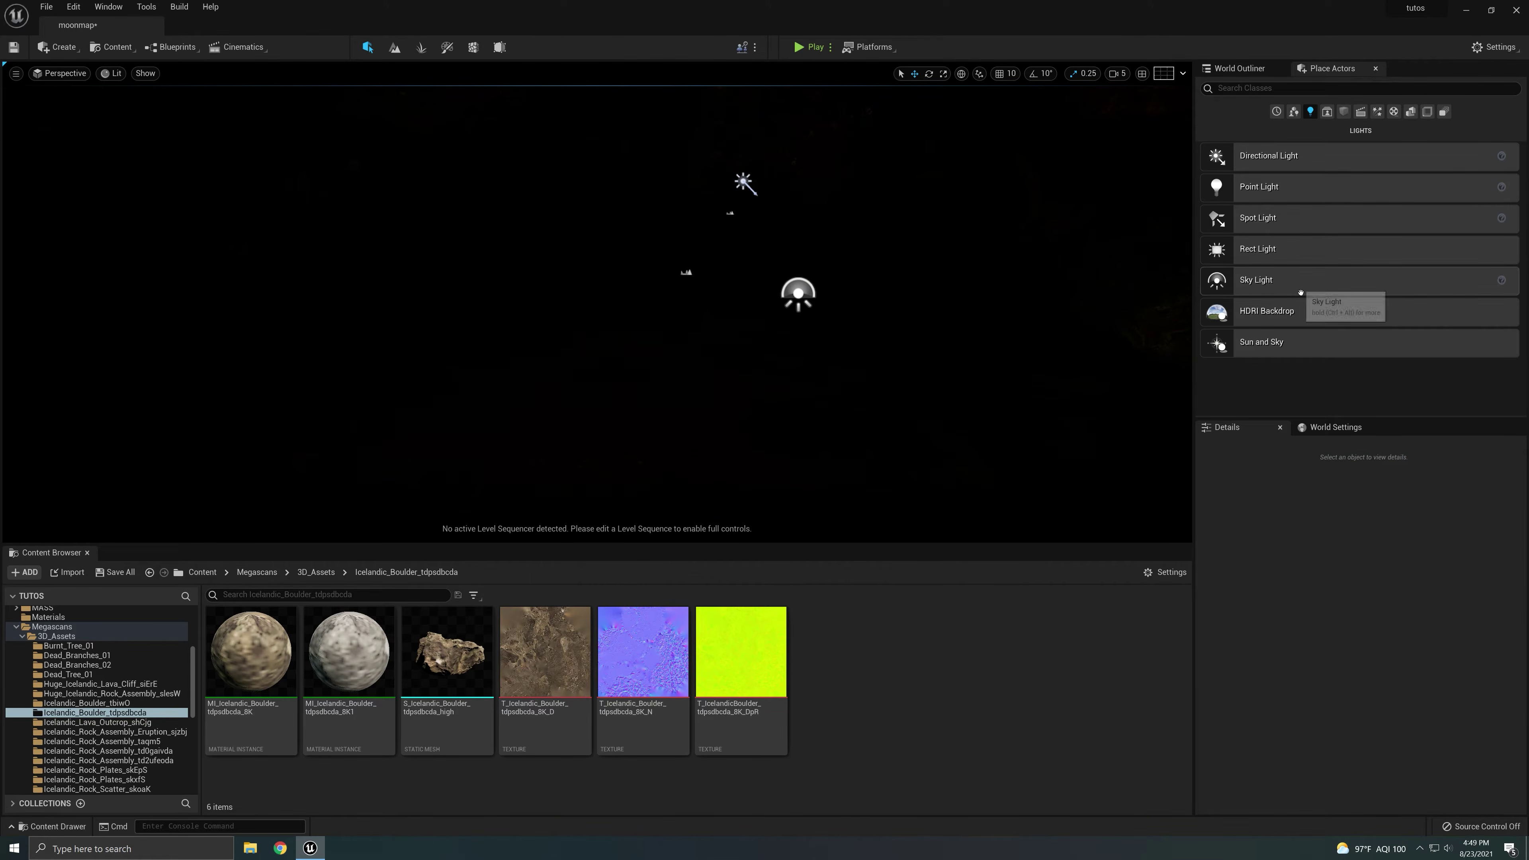
- Place a rect light on the cave floor
{"action": "left_click_drag", "start_coordinate": [1304, 259], "coordinate": [542, 420]}
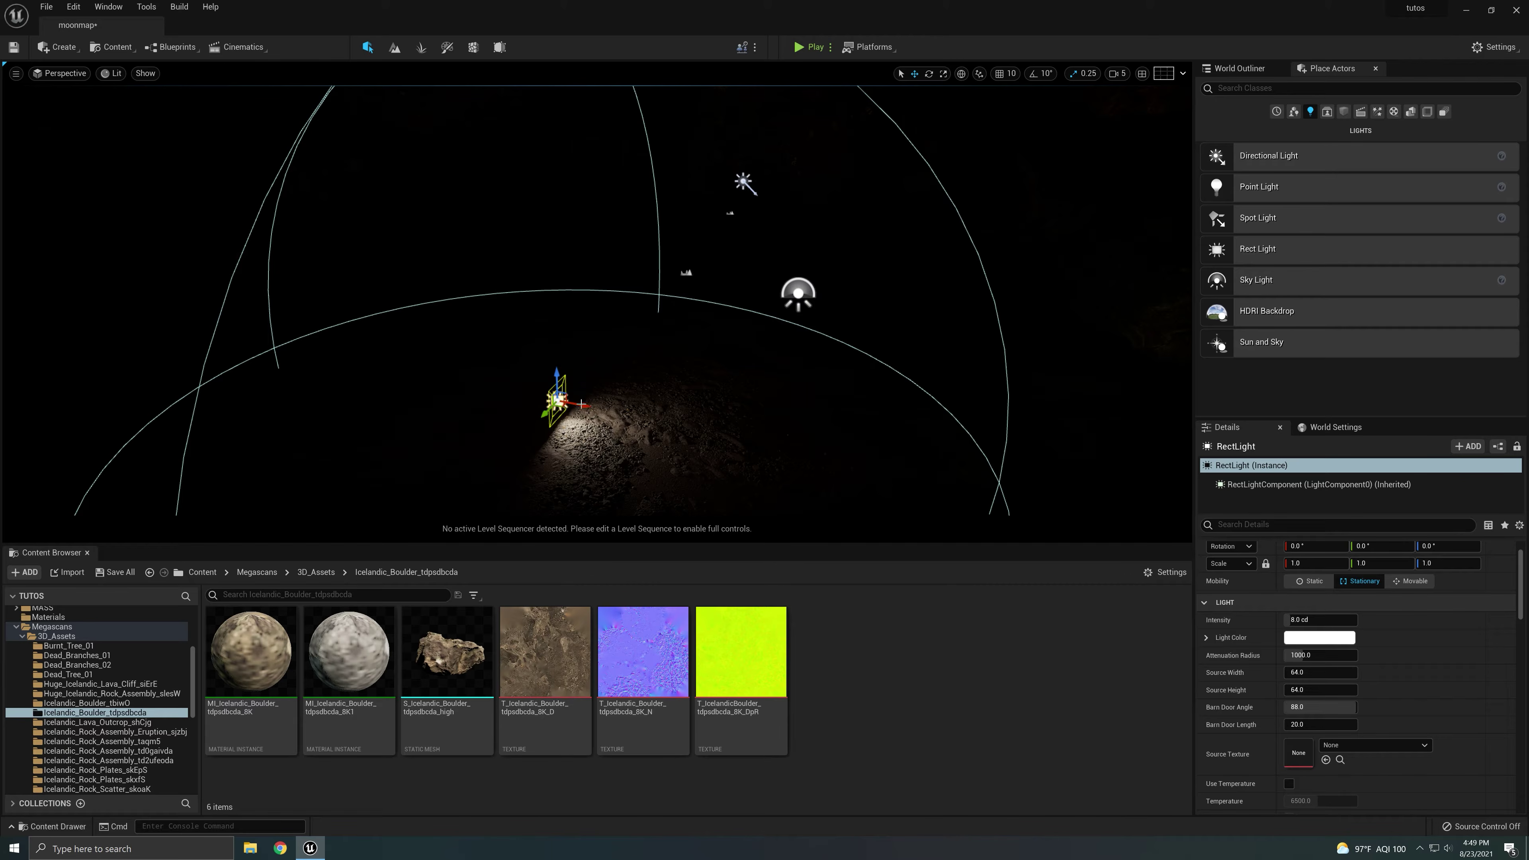
{"action": "right_click_drag", "start_coordinate": [609, 416], "coordinate": [608, 415]}
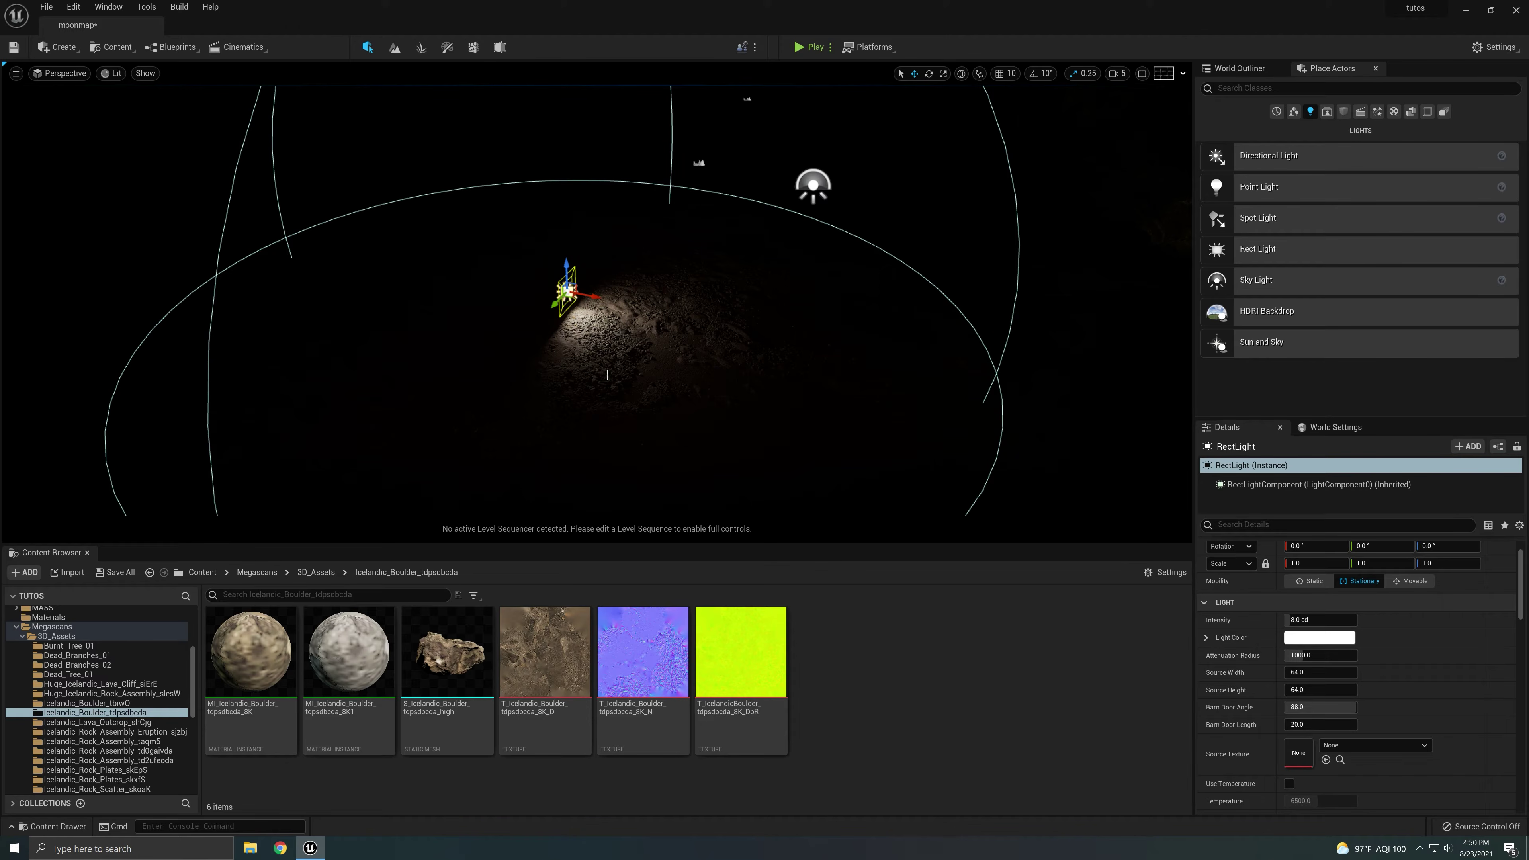
- Try resizing the rect light with the scale gizmo and undo the scaling
{"action": "mouse_move", "coordinate": [637, 365]}
{"action": "right_mouse_down"}
{"action": "mouse_move", "coordinate": [602, 334]}
{"action": "mouse_move", "coordinate": [623, 403]}
{"action": "mouse_move", "coordinate": [732, 398]}
{"action": "mouse_move", "coordinate": [602, 386]}
{"action": "mouse_move", "coordinate": [614, 381]}
{"action": "right_mouse_up"}
{"action": "key", "text": "w"}
{"action": "key", "text": "s"}
{"action": "key", "text": "s"}
{"action": "right_click_drag", "start_coordinate": [778, 287], "coordinate": [810, 265]}
{"action": "key", "text": "r"}
{"action": "left_click_drag", "start_coordinate": [603, 288], "coordinate": [577, 295]}
{"action": "key", "text": "ctrl+z"}
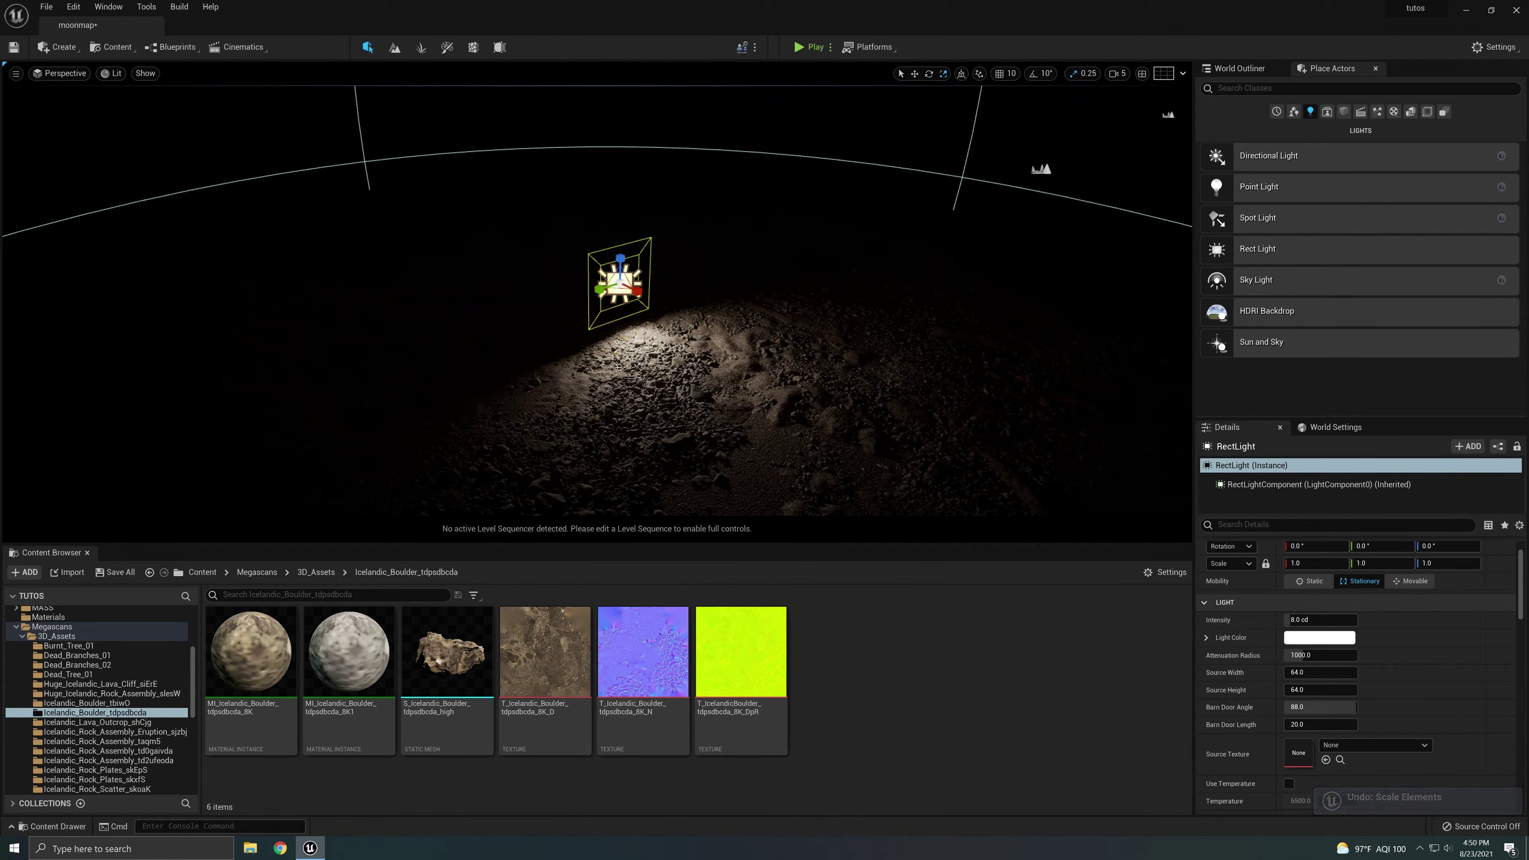
- Raise the rect light slightly and set its source width to about 421 and source height to about 151
{"action": "key", "text": "w"}
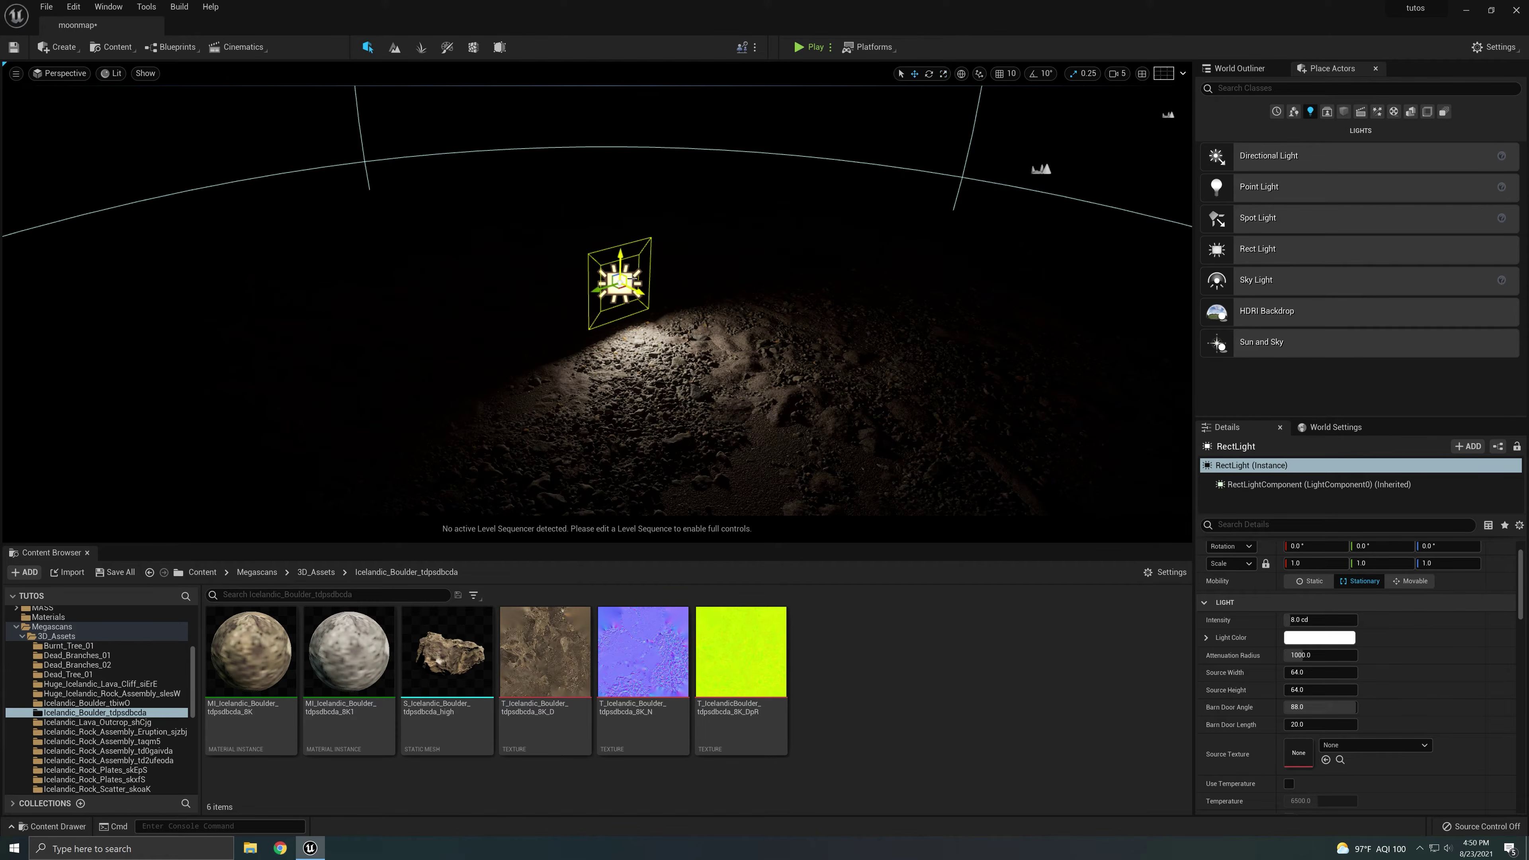
{"action": "left_click_drag", "start_coordinate": [621, 258], "coordinate": [621, 236]}
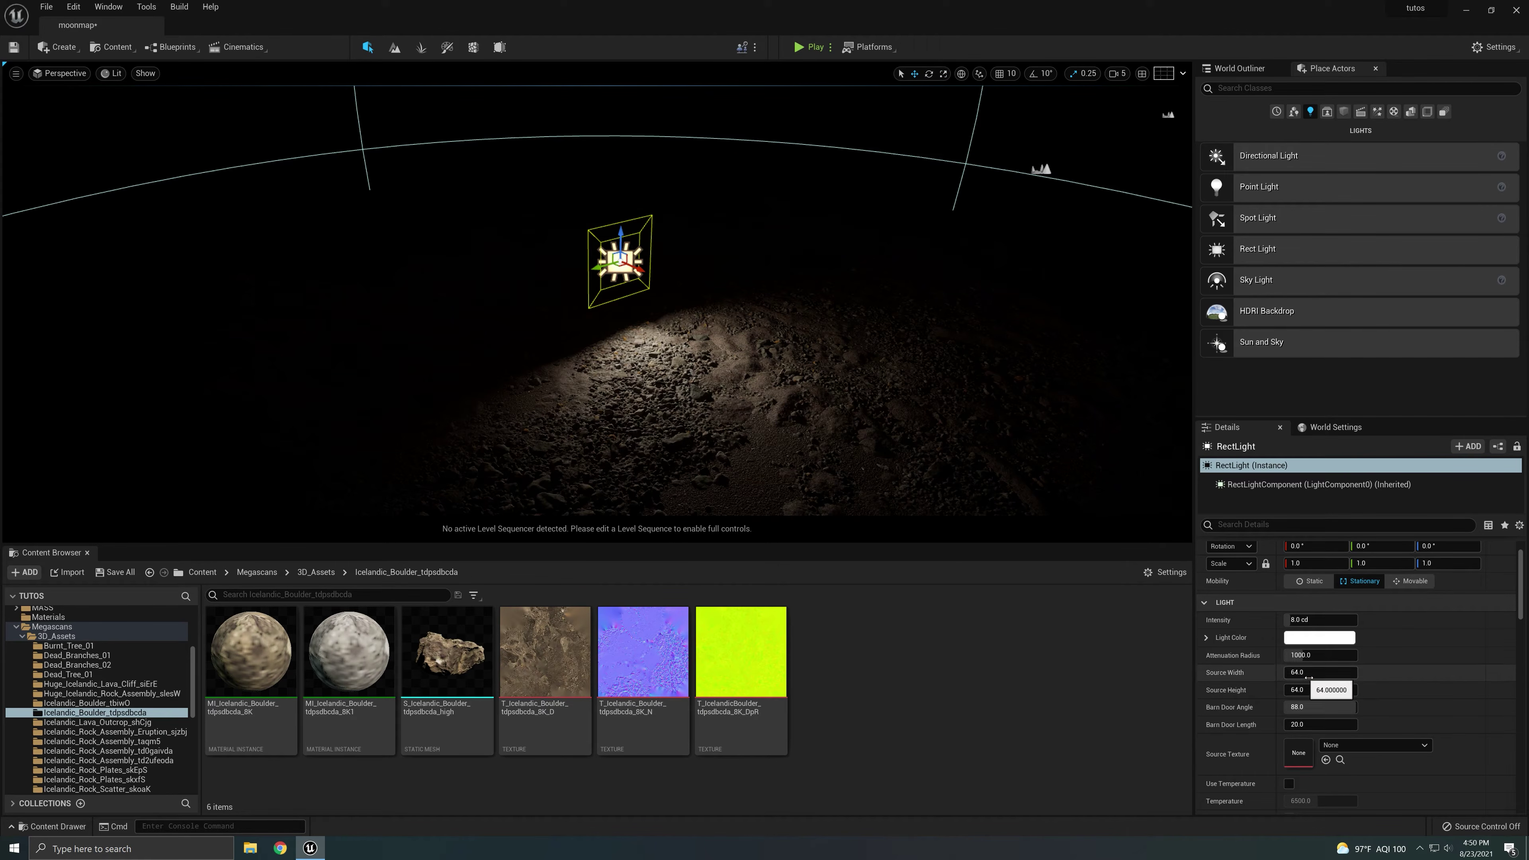
{"action": "left_click_drag", "start_coordinate": [1300, 673], "coordinate": [1397, 672]}
{"action": "mouse_move", "coordinate": [1321, 673]}
{"action": "left_mouse_down"}
{"action": "mouse_move", "coordinate": [1346, 673]}
{"action": "mouse_move", "coordinate": [1345, 690]}
{"action": "left_mouse_up"}
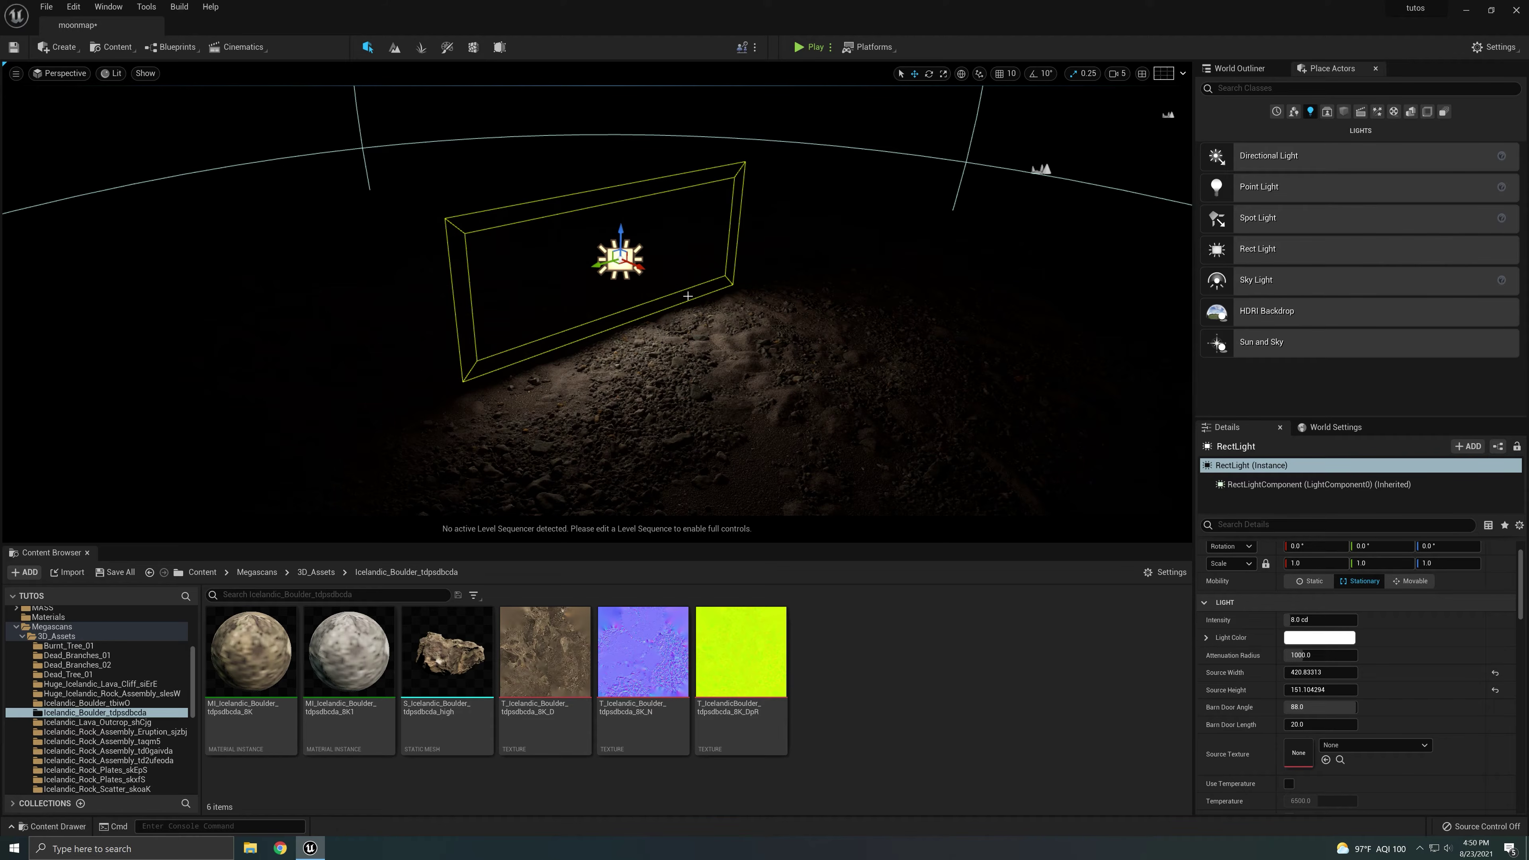
- Raise the enlarged rect light a little more above the ground and delete it
{"action": "mouse_move", "coordinate": [624, 239]}
{"action": "left_mouse_down"}
{"action": "mouse_move", "coordinate": [624, 214]}
{"action": "mouse_move", "coordinate": [625, 227]}
{"action": "left_mouse_up"}
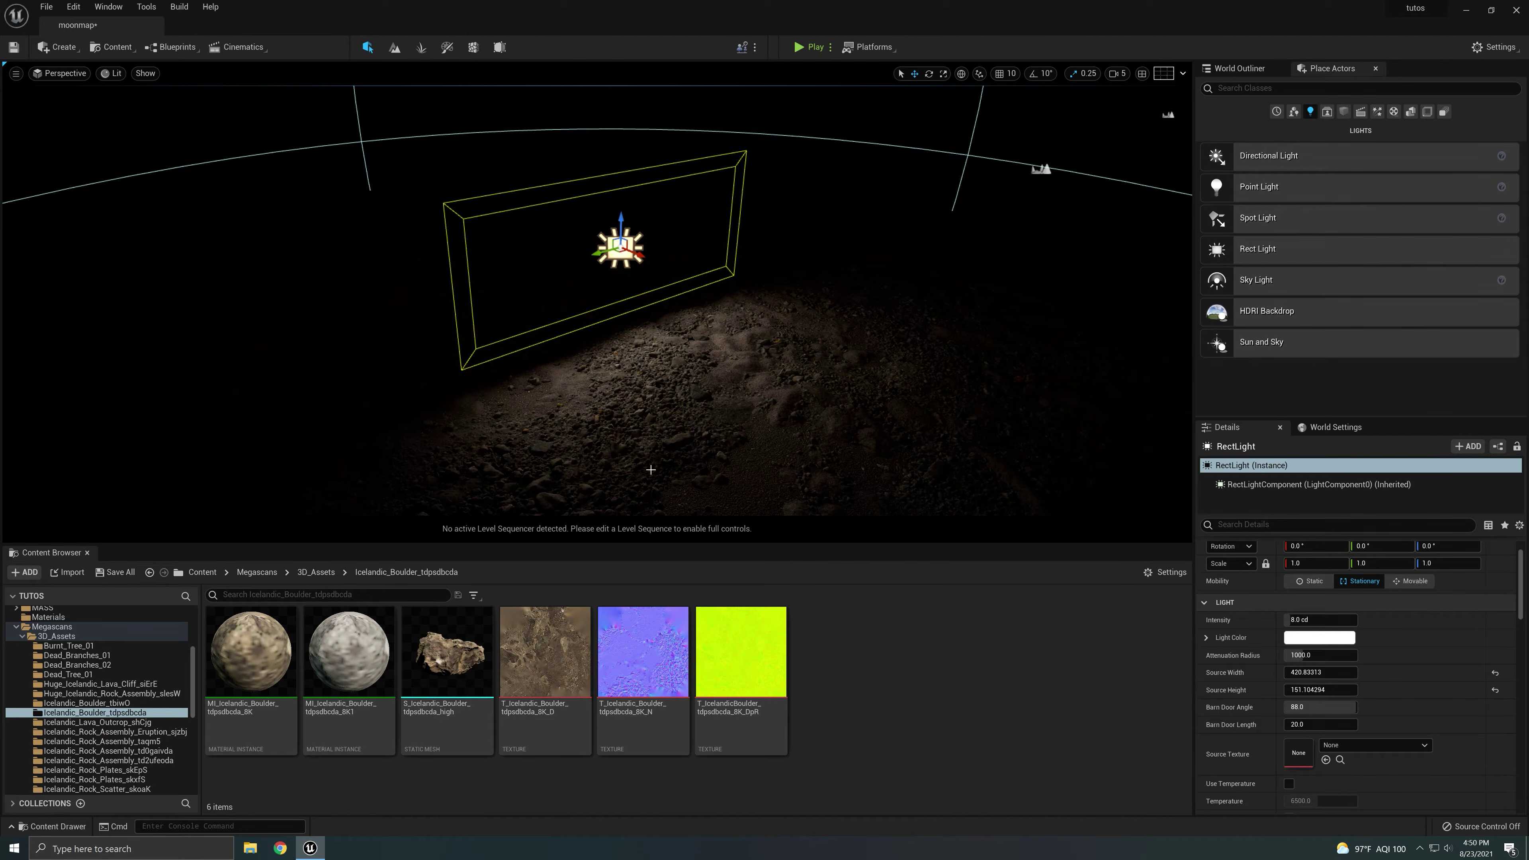
{"action": "key", "text": "Delete"}
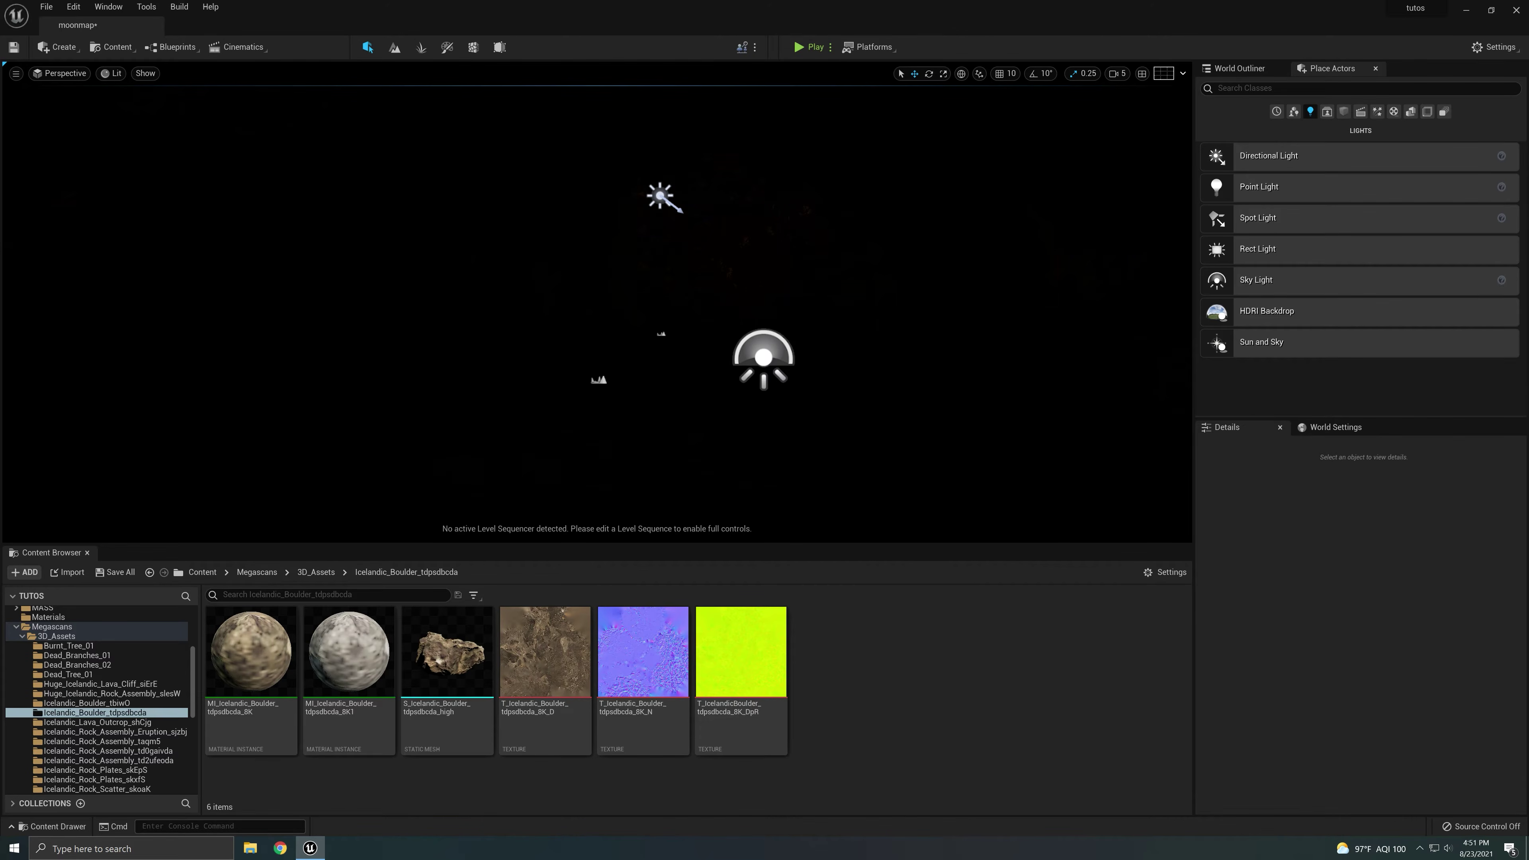
- Move the directional light lower inside the cave and leave it selected
{"action": "left_click", "coordinate": [660, 196]}
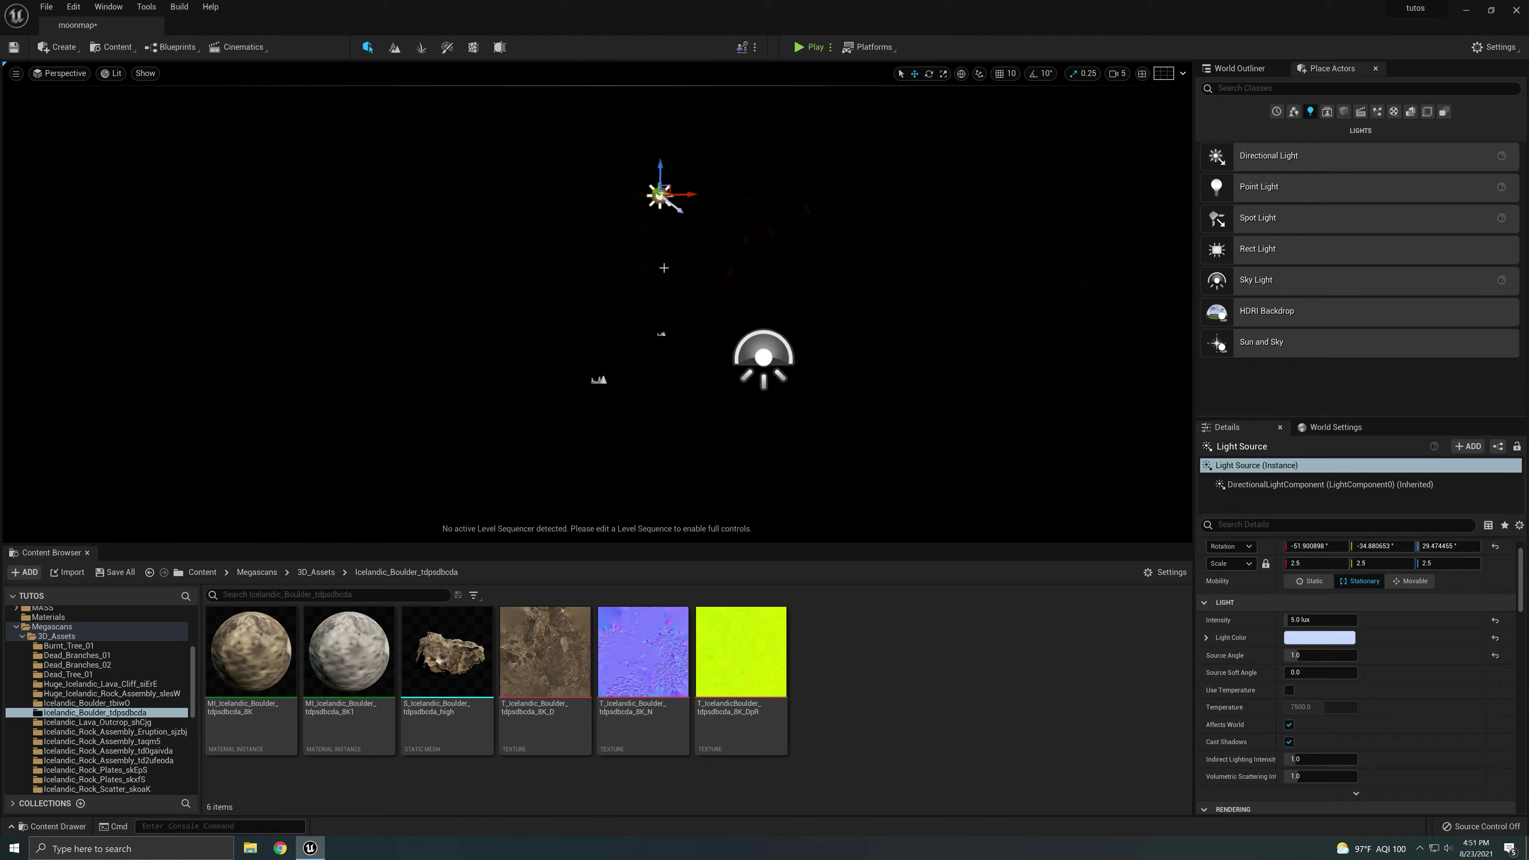
{"action": "left_click_drag", "start_coordinate": [669, 188], "coordinate": [690, 249]}
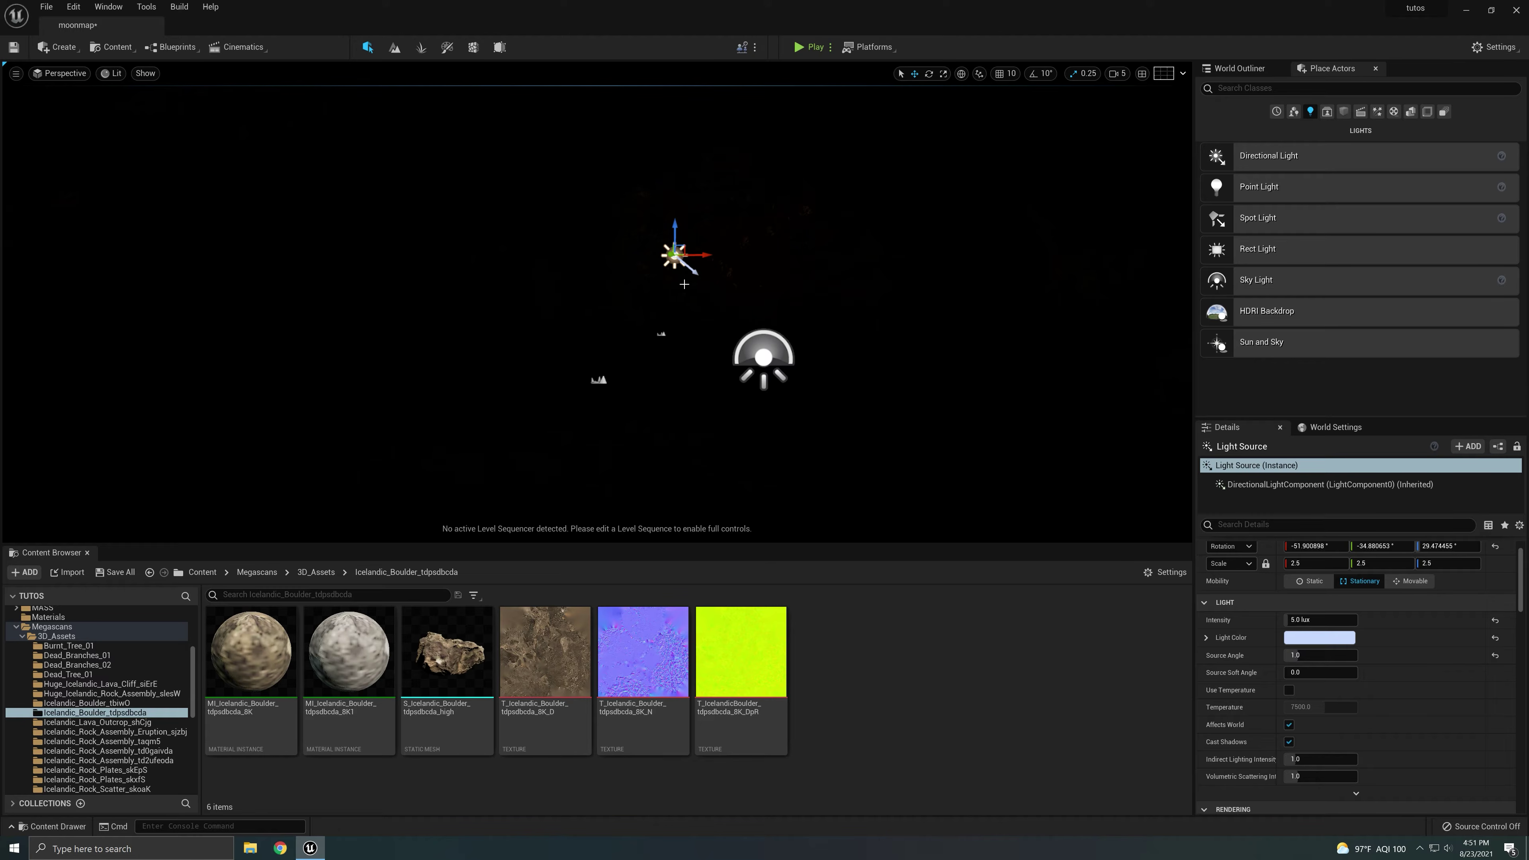
{"action": "left_click", "coordinate": [589, 229]}
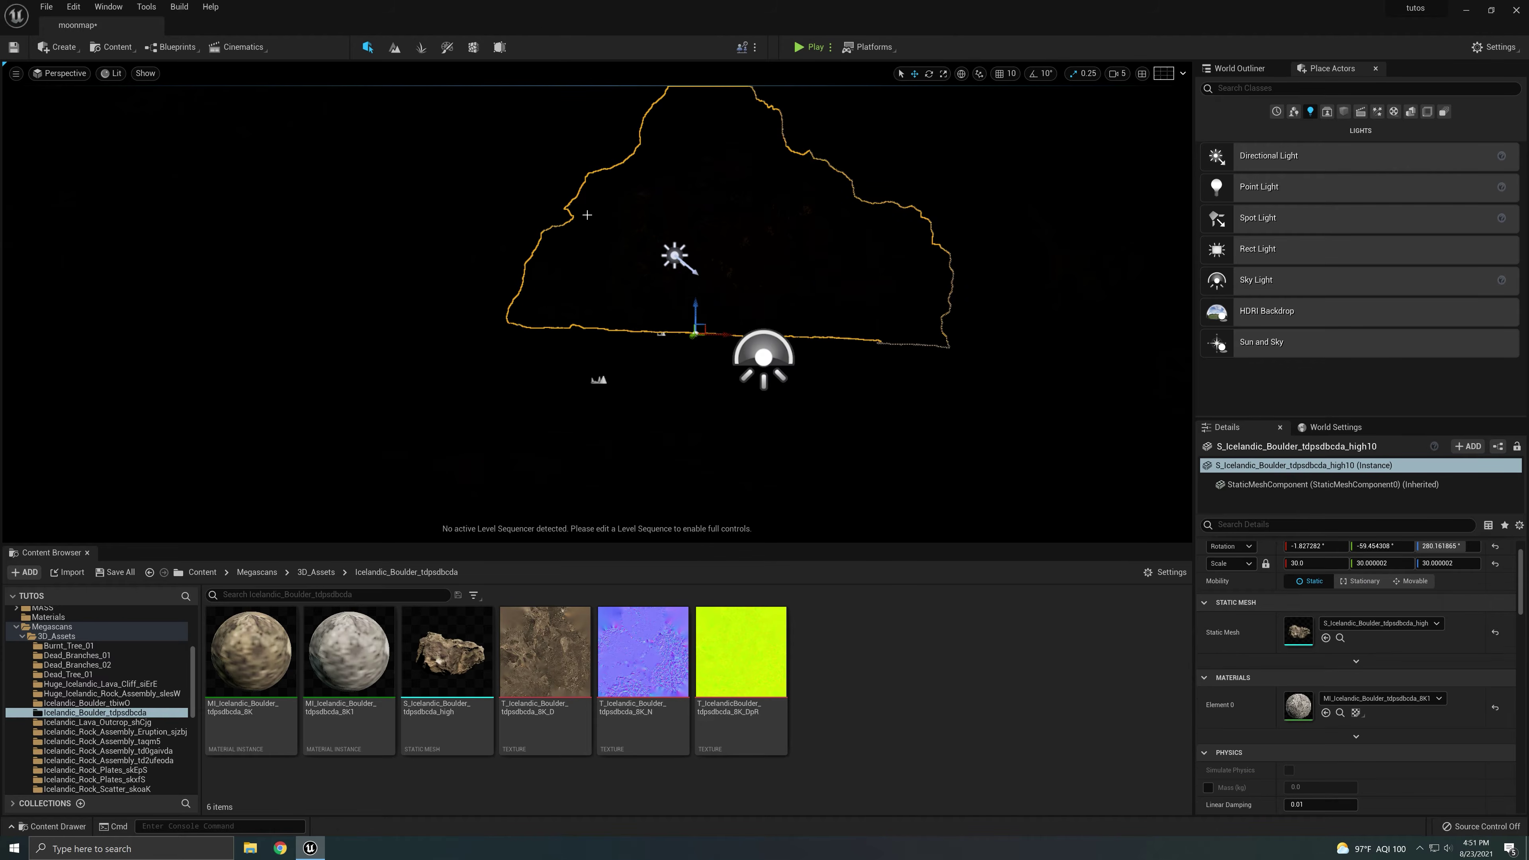
{"action": "left_click", "coordinate": [673, 256]}
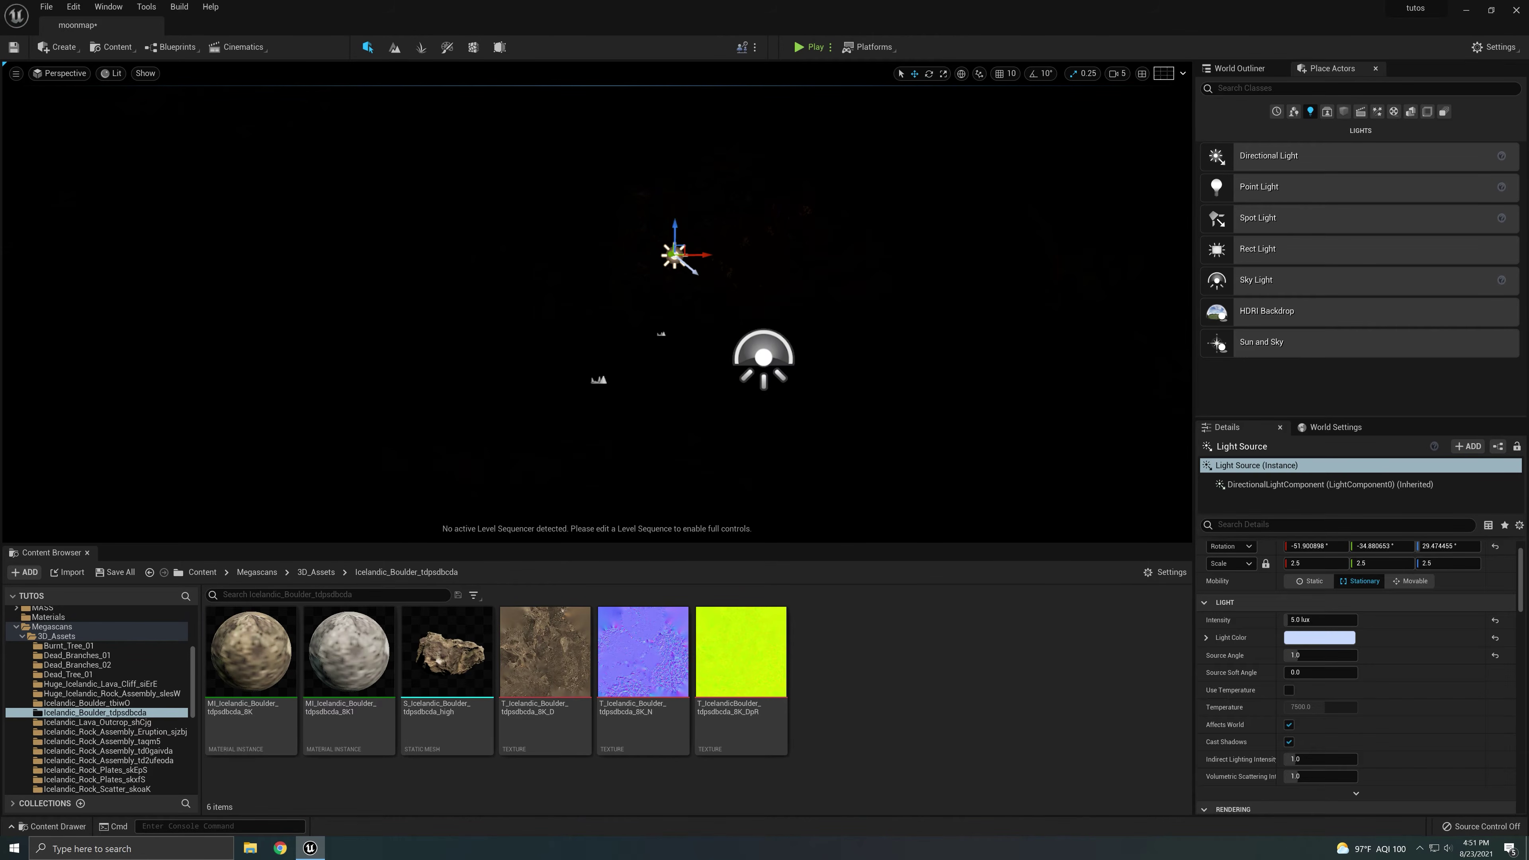
- Move the boulder covering the top of the cave sideways along its red axis to open a gap for the directional light
{"action": "middle_click_drag", "start_coordinate": [674, 256], "coordinate": [500, 217]}
{"action": "left_click", "coordinate": [500, 217]}
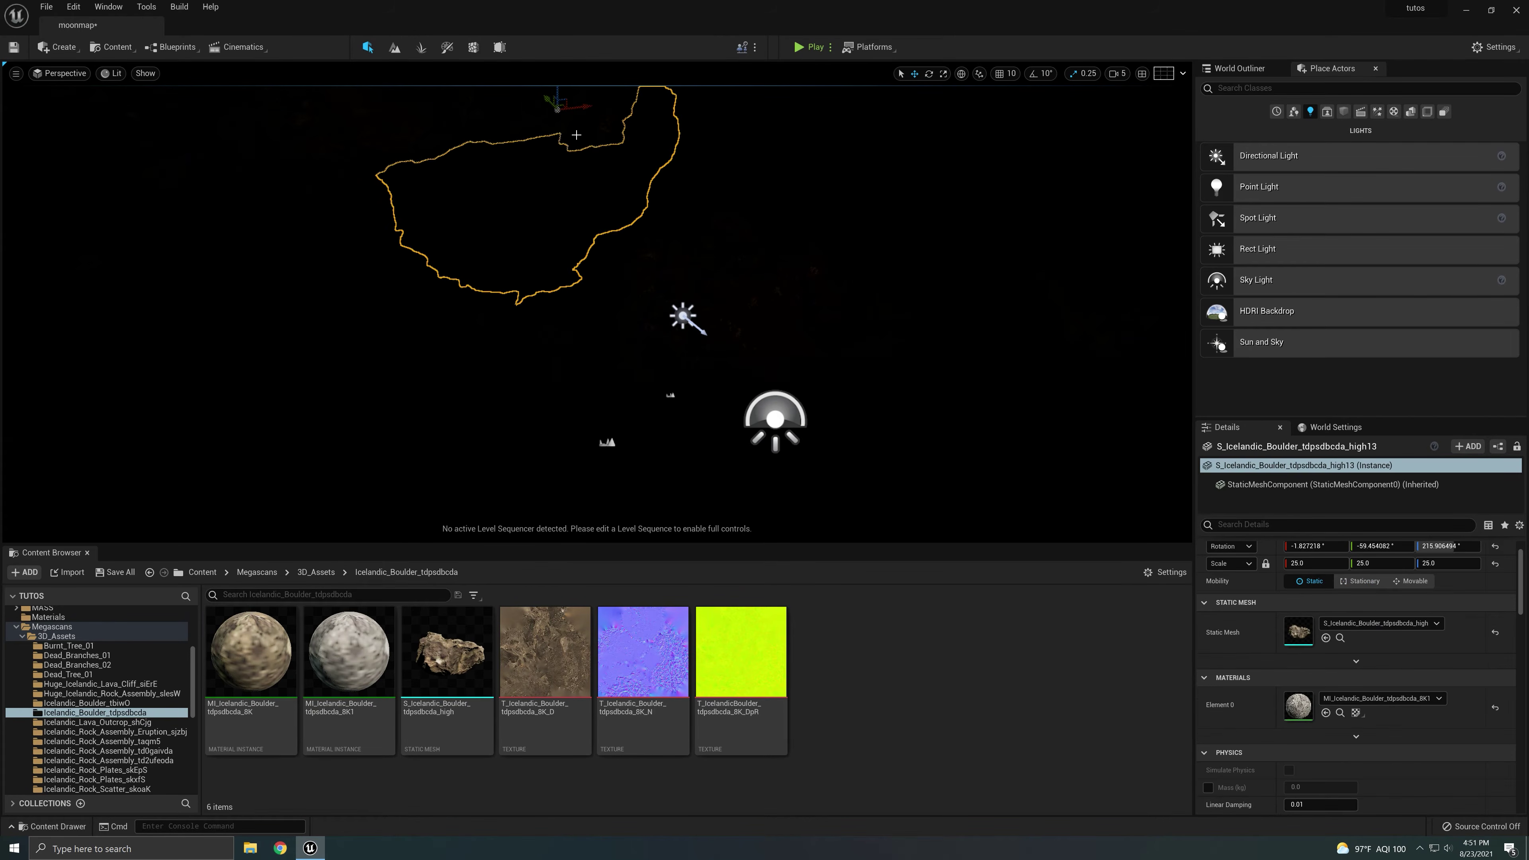
{"action": "left_click_drag", "start_coordinate": [581, 105], "coordinate": [946, 118]}
{"action": "right_click_drag", "start_coordinate": [708, 278], "coordinate": [716, 229]}
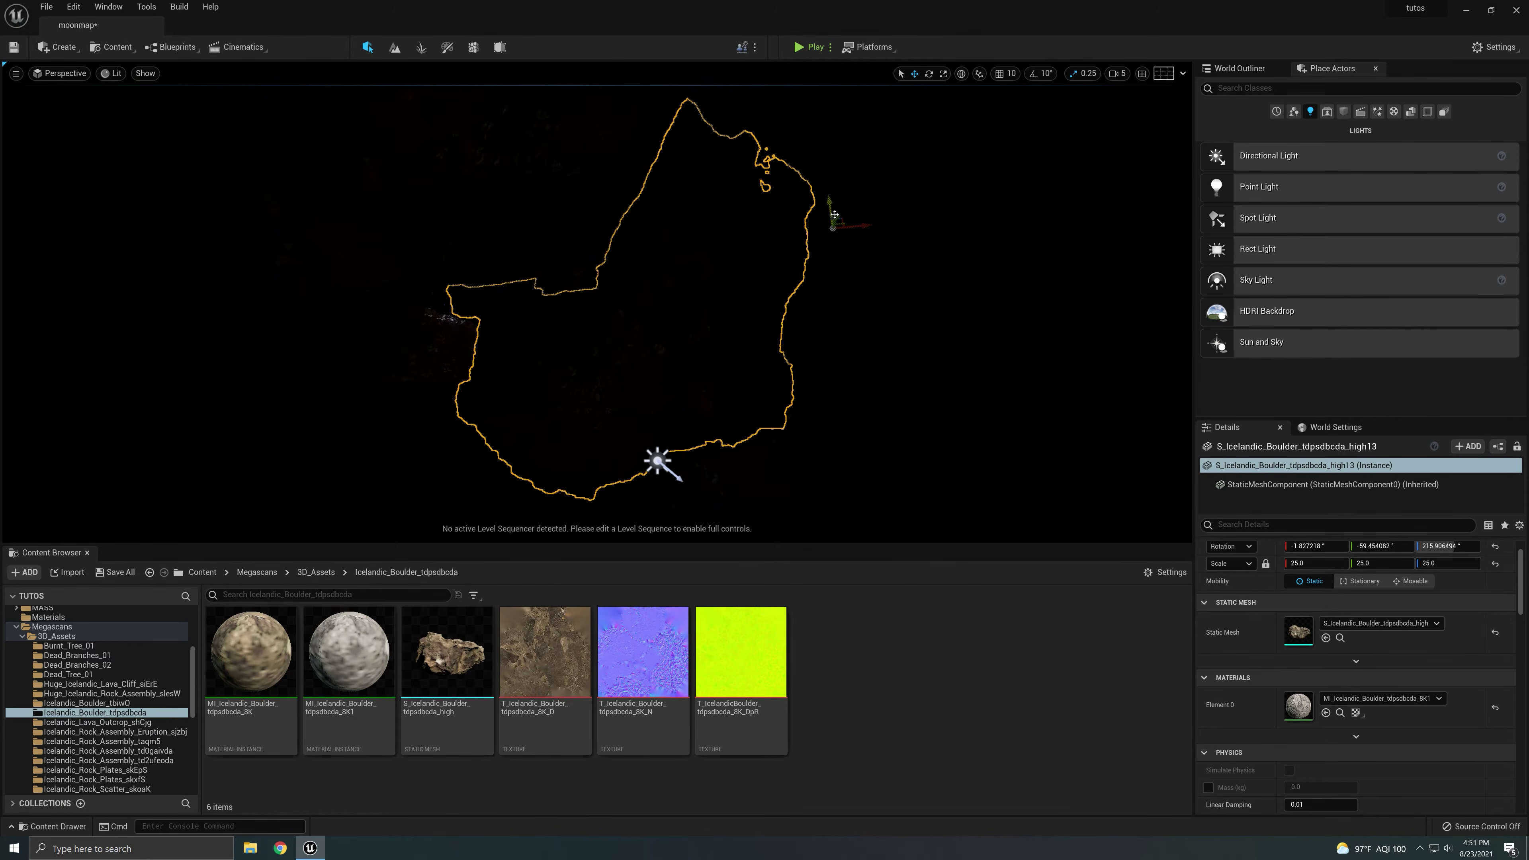
{"action": "key", "text": "ctrl+z"}
{"action": "left_click_drag", "start_coordinate": [850, 121], "coordinate": [1138, 158]}
{"action": "right_click_drag", "start_coordinate": [1139, 157], "coordinate": [1137, 223]}
- Rotate the directional light to about -57.8°, -42.5°, 33.2° to steer the light entering the cave
{"action": "left_click", "coordinate": [641, 361]}
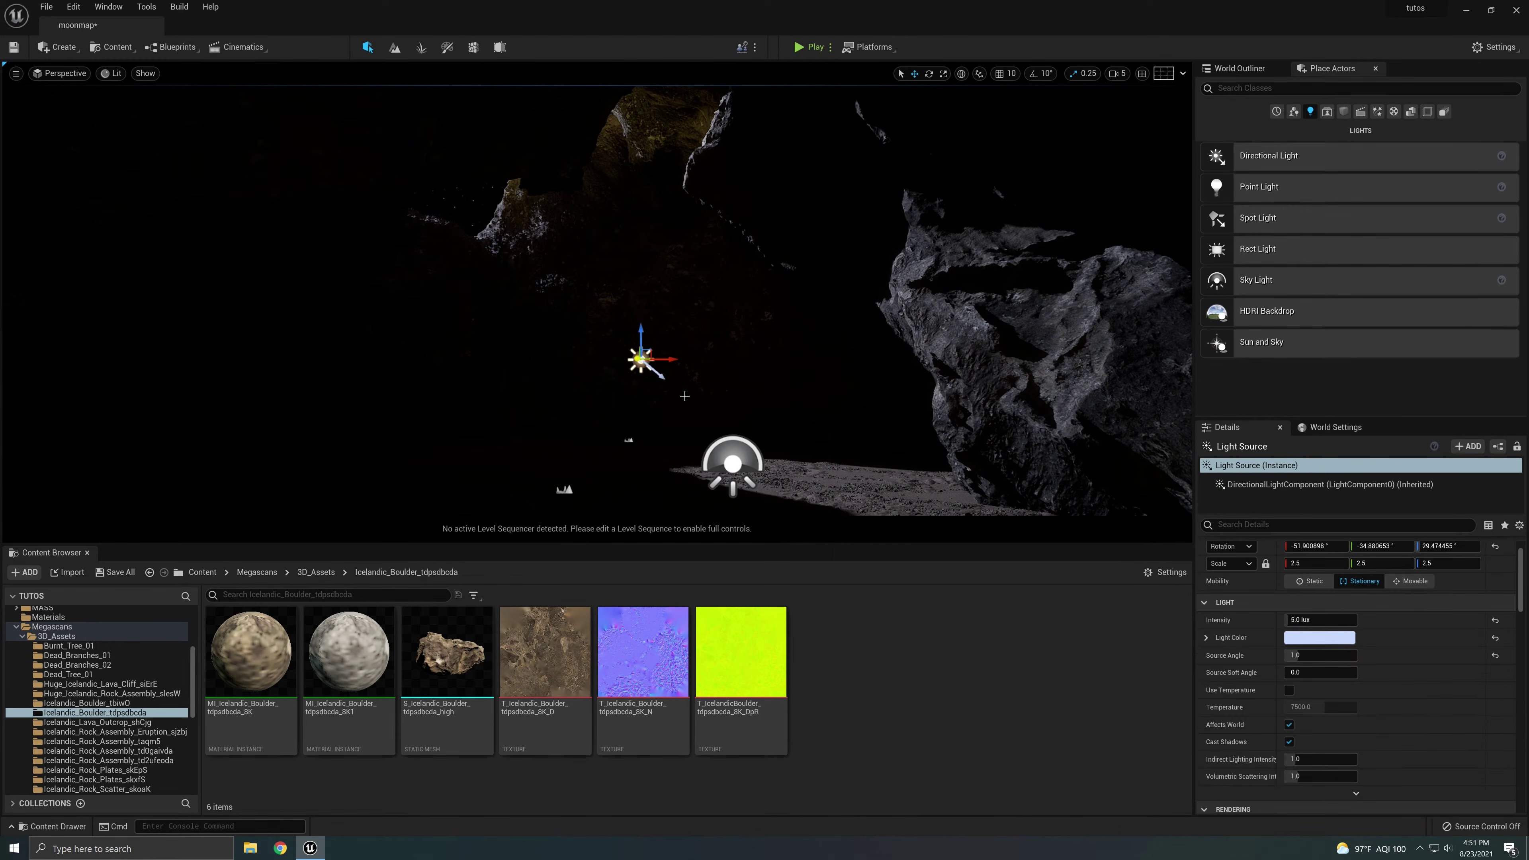
{"action": "key", "text": "e"}
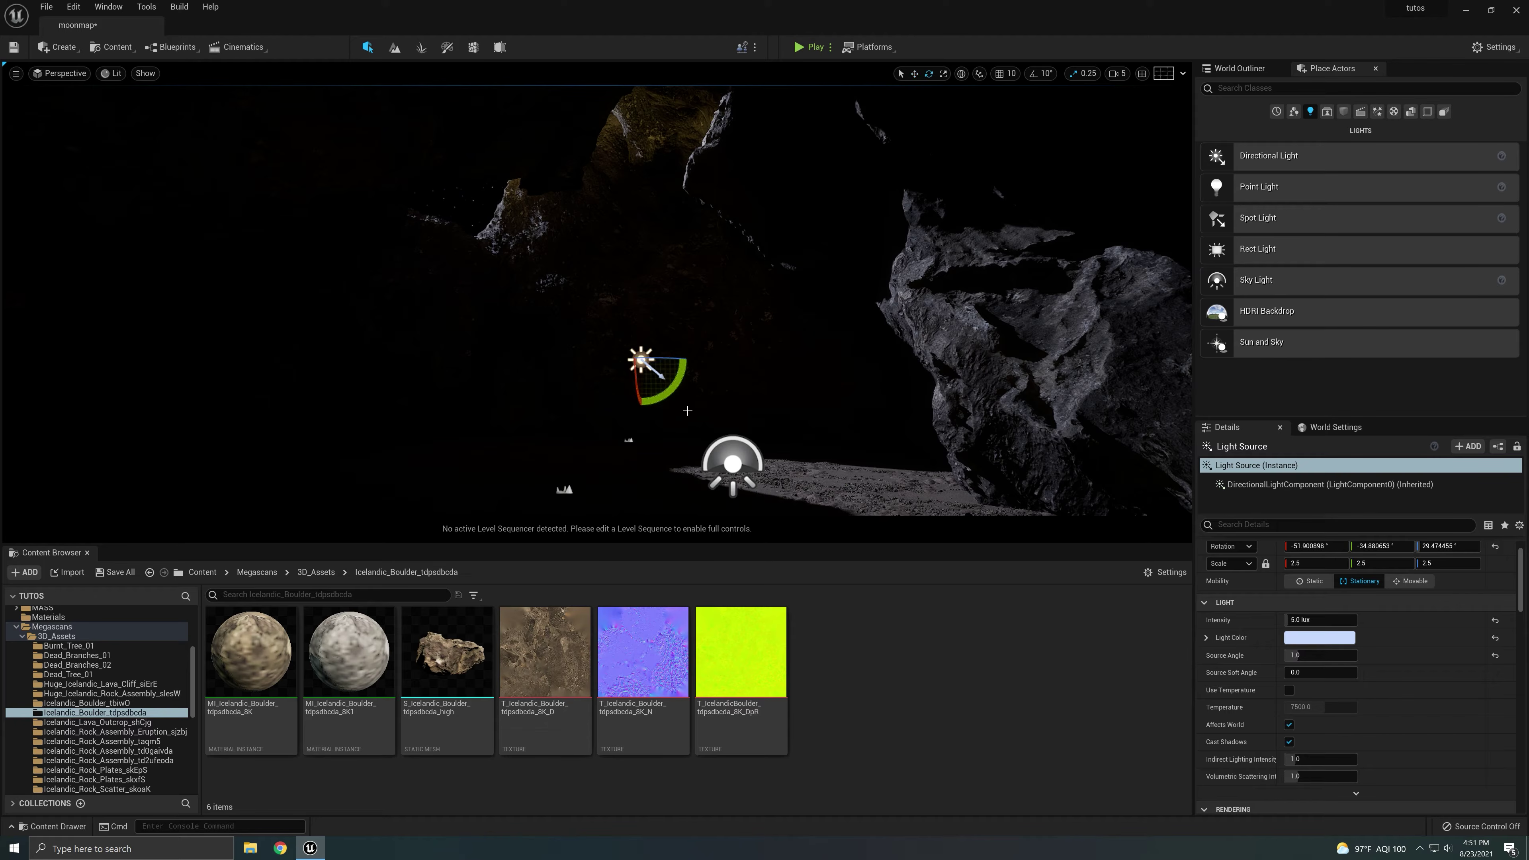
{"action": "mouse_move", "coordinate": [685, 379]}
{"action": "left_mouse_down"}
{"action": "mouse_move", "coordinate": [691, 354]}
{"action": "mouse_move", "coordinate": [661, 383]}
{"action": "mouse_move", "coordinate": [685, 365]}
{"action": "mouse_move", "coordinate": [680, 389]}
{"action": "mouse_move", "coordinate": [688, 359]}
{"action": "mouse_move", "coordinate": [688, 384]}
{"action": "left_mouse_up"}
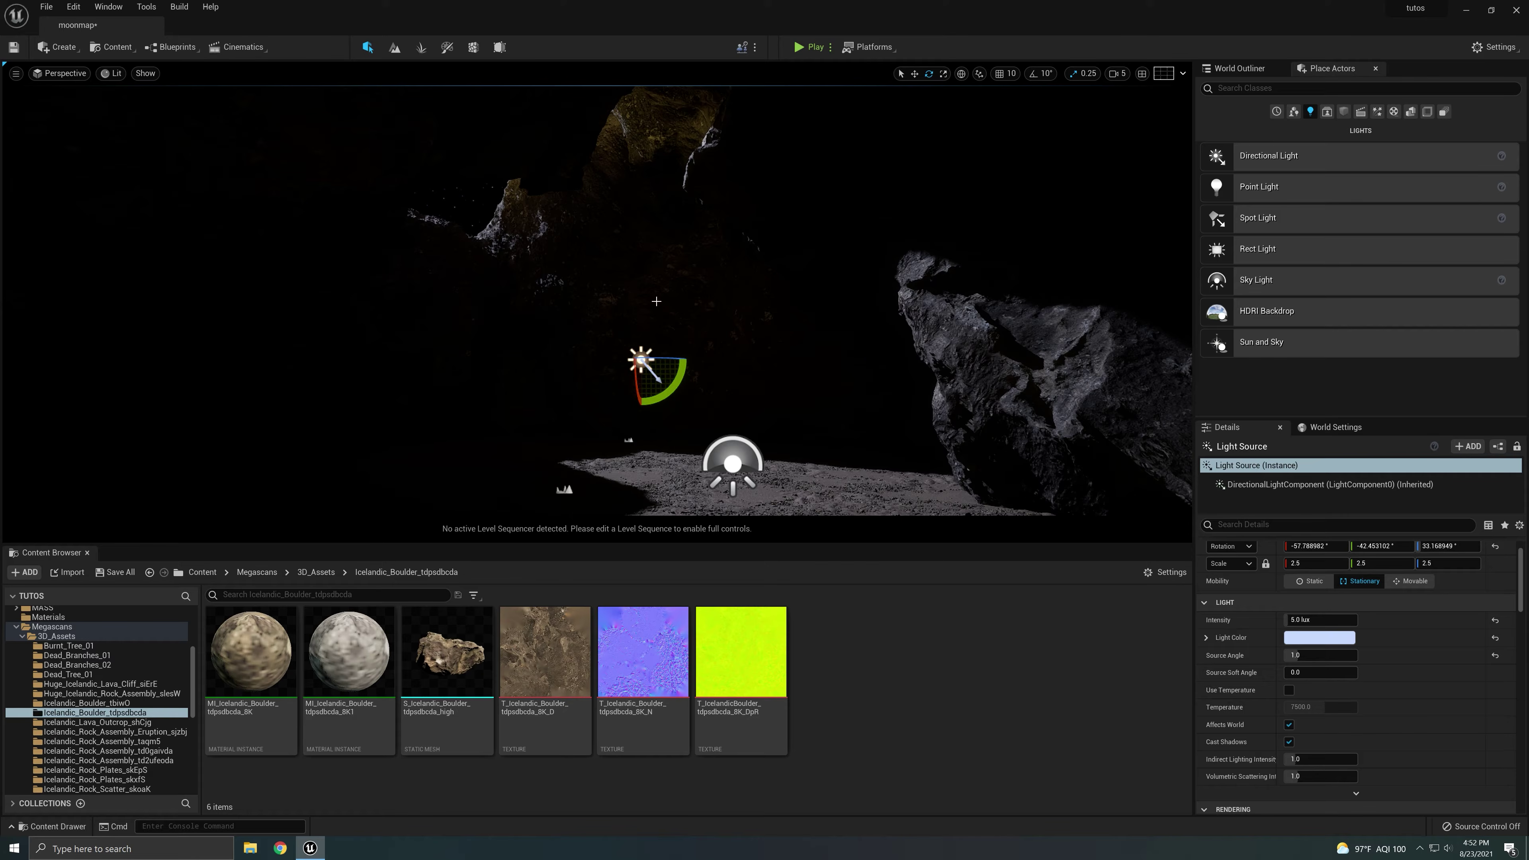
- Try directional light intensities of 25 lux and 150 lux
{"action": "left_click", "coordinate": [1333, 620]}
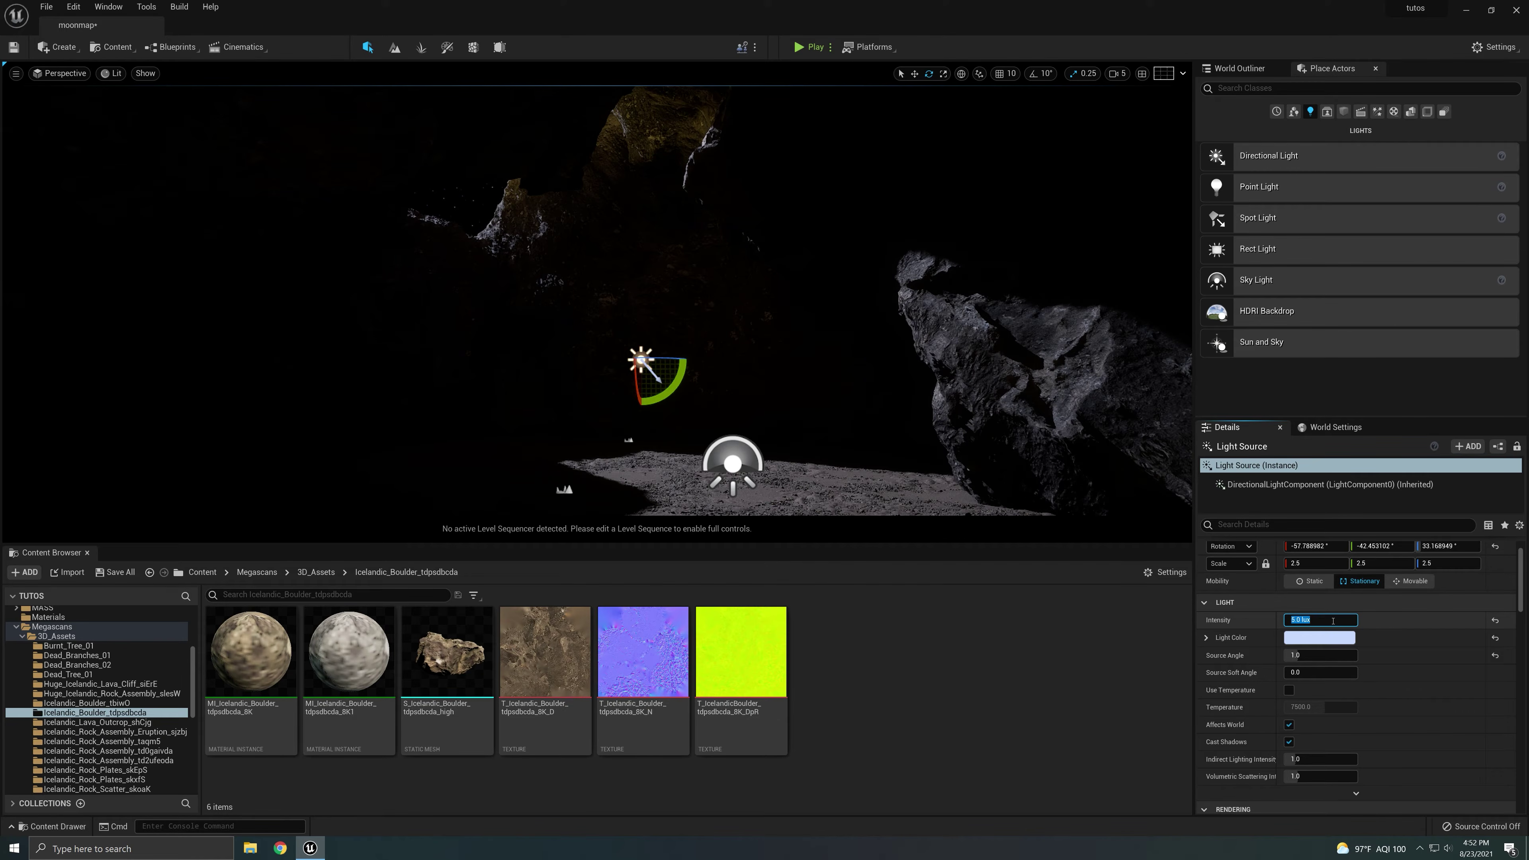
{"action": "type", "text": "25"}
{"action": "key", "text": "Return"}
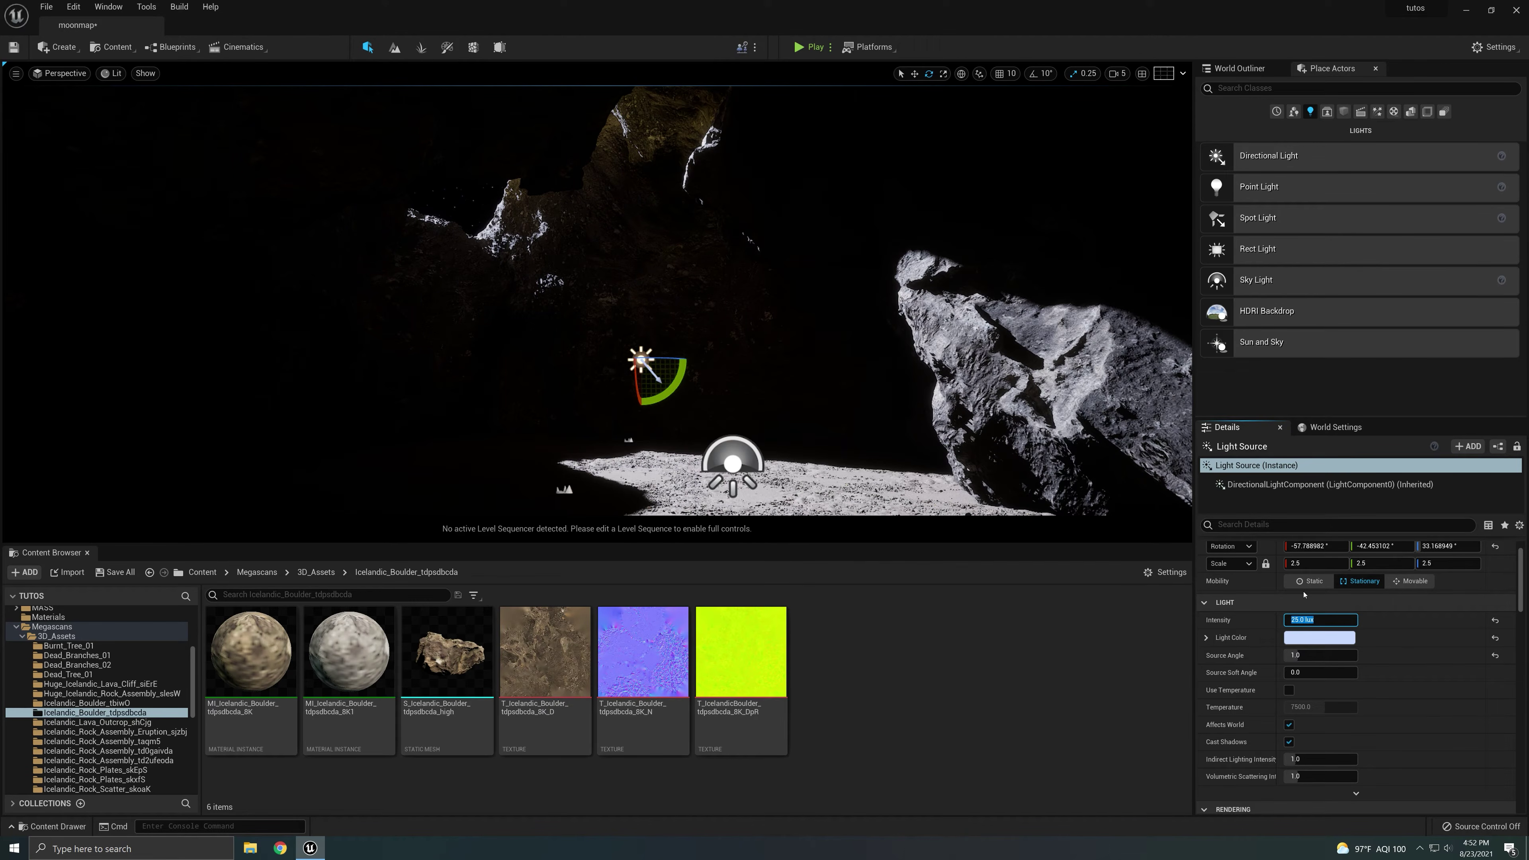
{"action": "type", "text": "150"}
{"action": "key", "text": "Return"}
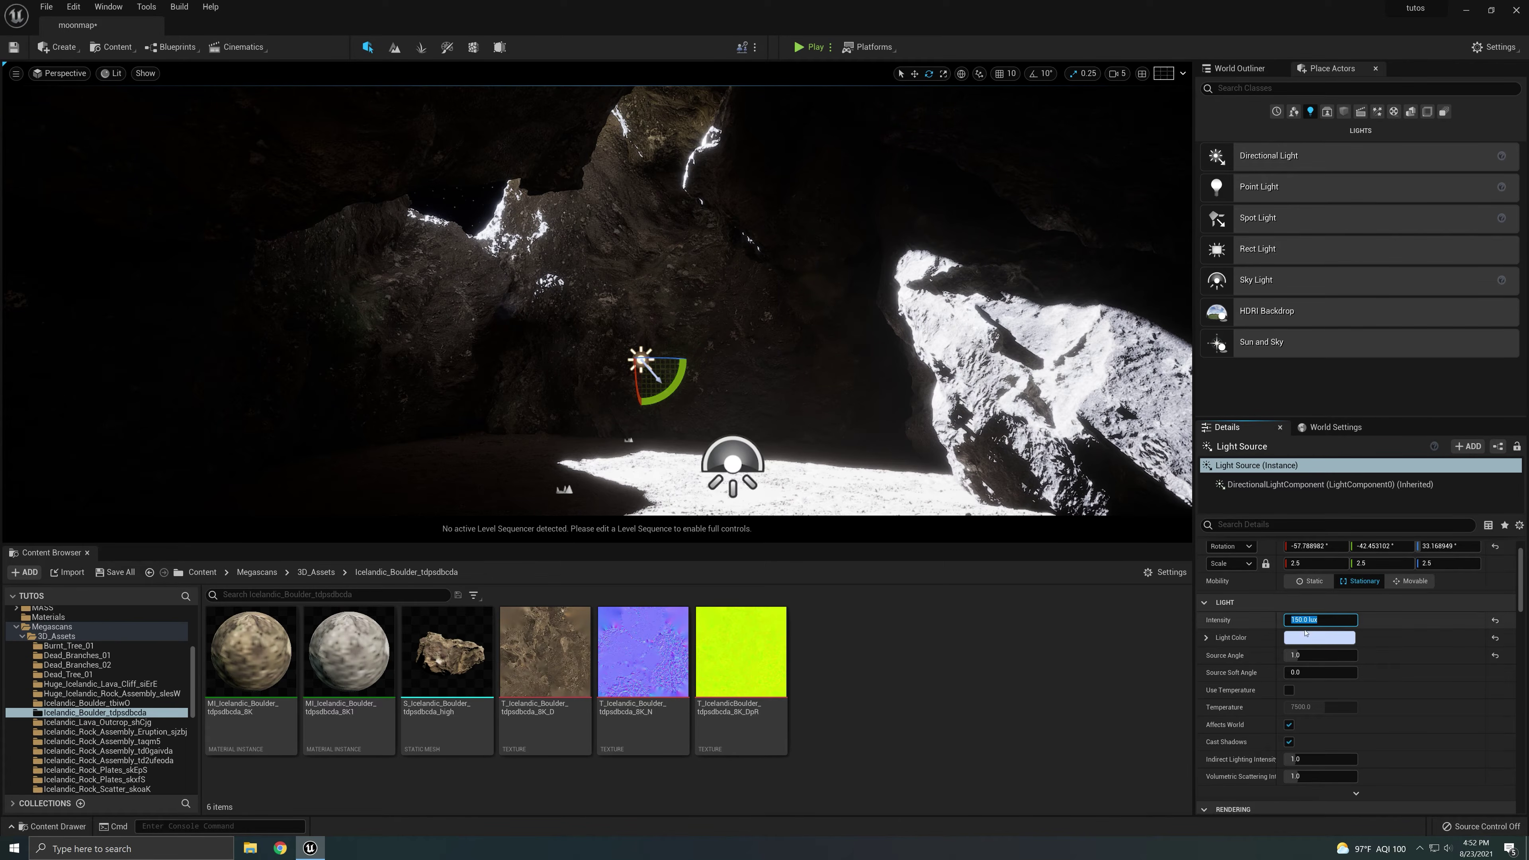
- Rotate the directional light to about -61.9°, -46.7°, 36.1° and set its intensity to 100 lux
{"action": "left_click_drag", "start_coordinate": [673, 391], "coordinate": [687, 361]}
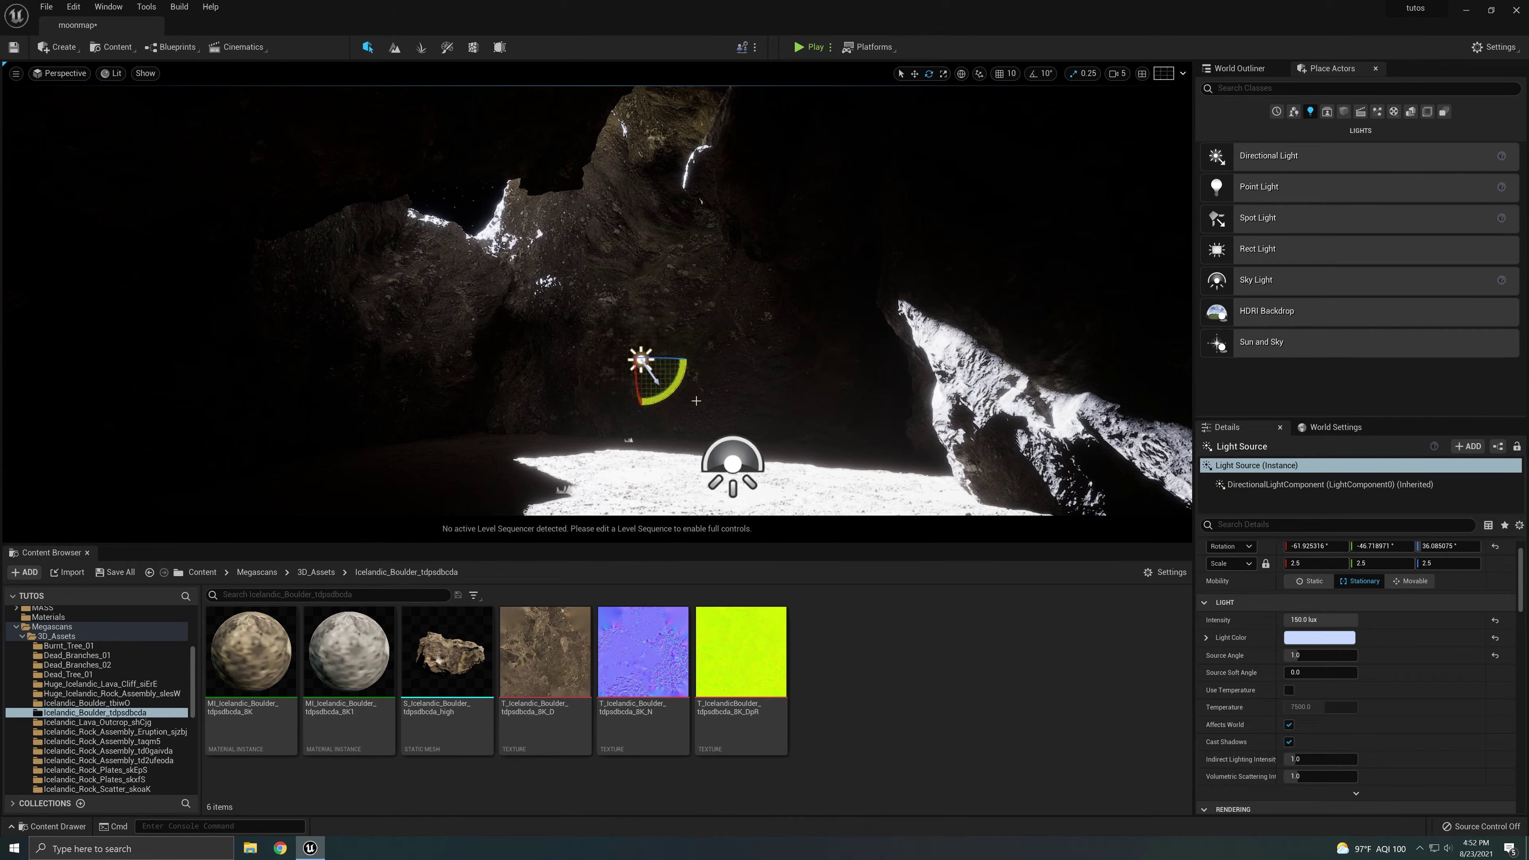
{"action": "left_click", "coordinate": [1313, 605]}
{"action": "left_click", "coordinate": [1273, 603]}
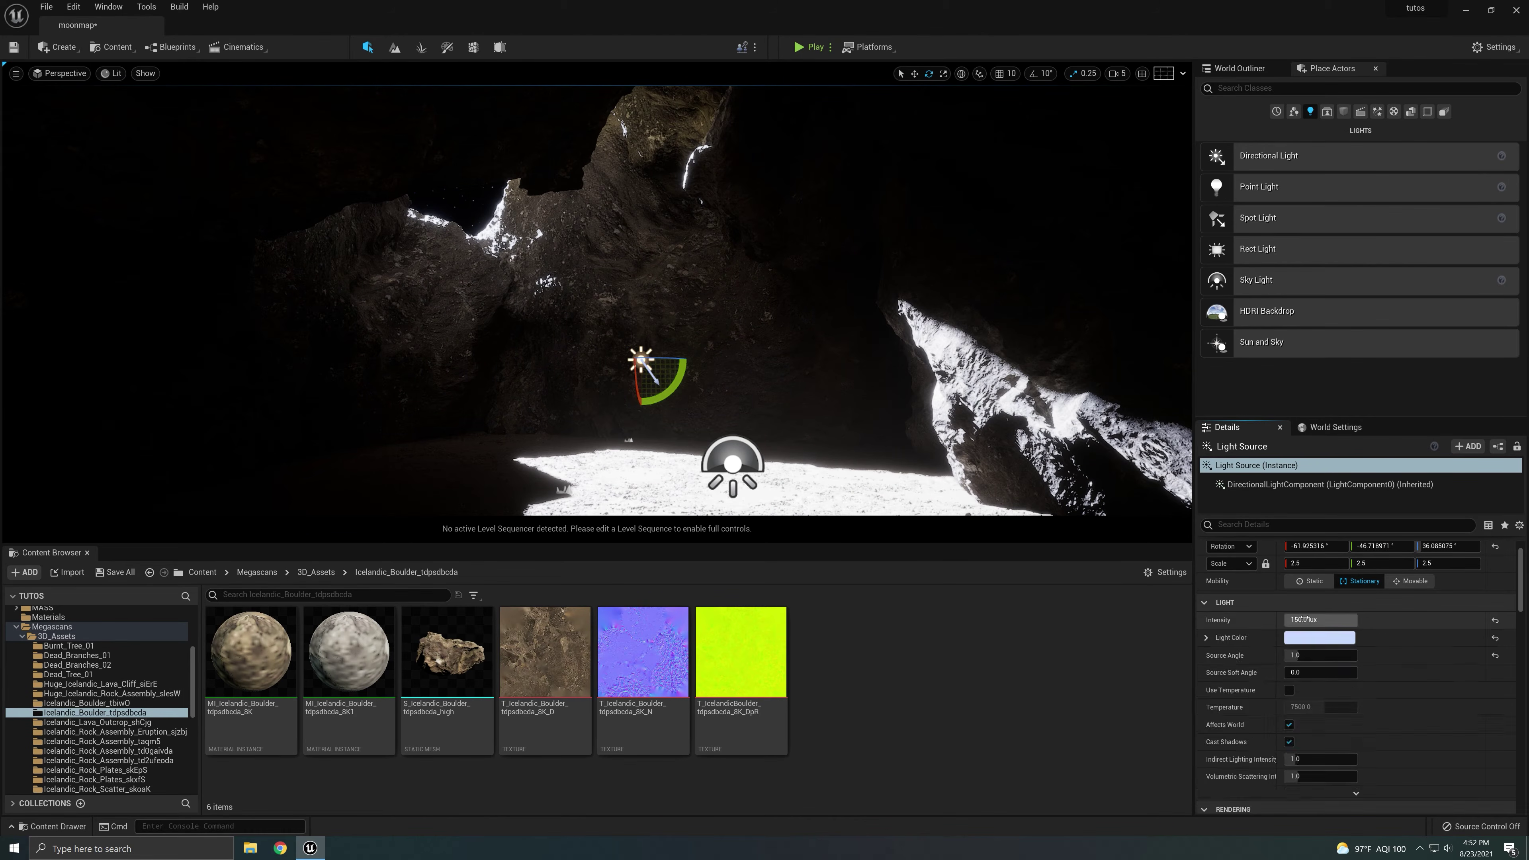
{"action": "left_click", "coordinate": [1329, 620]}
{"action": "type", "text": "100"}
{"action": "key", "text": "Return"}
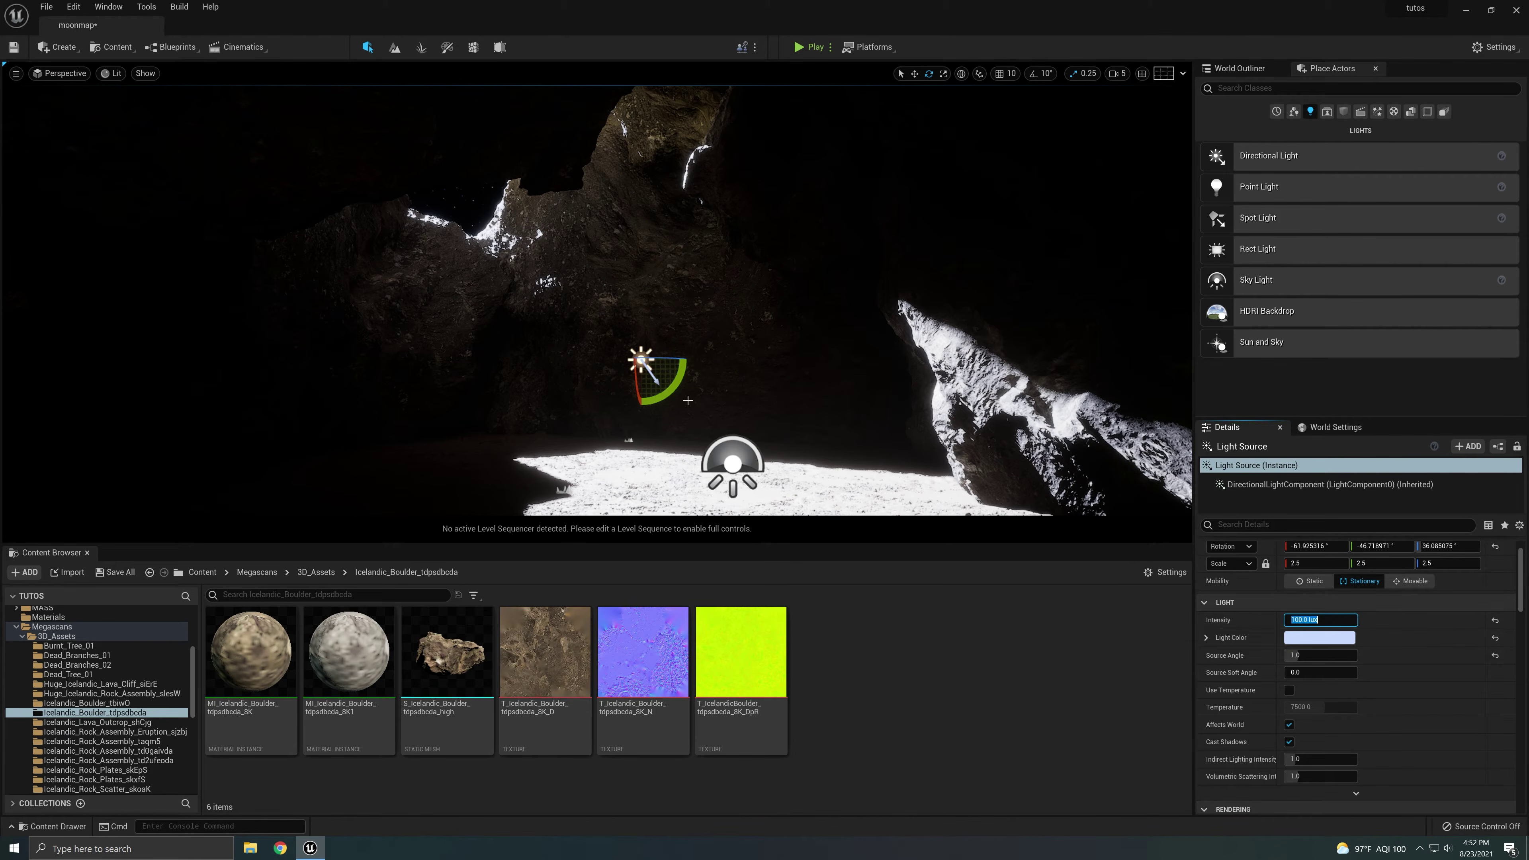
- Rotate the directional light to about -63.1°, -47.8°, 36.9° and reset its light color to the default
{"action": "left_click_drag", "start_coordinate": [687, 399], "coordinate": [689, 362]}
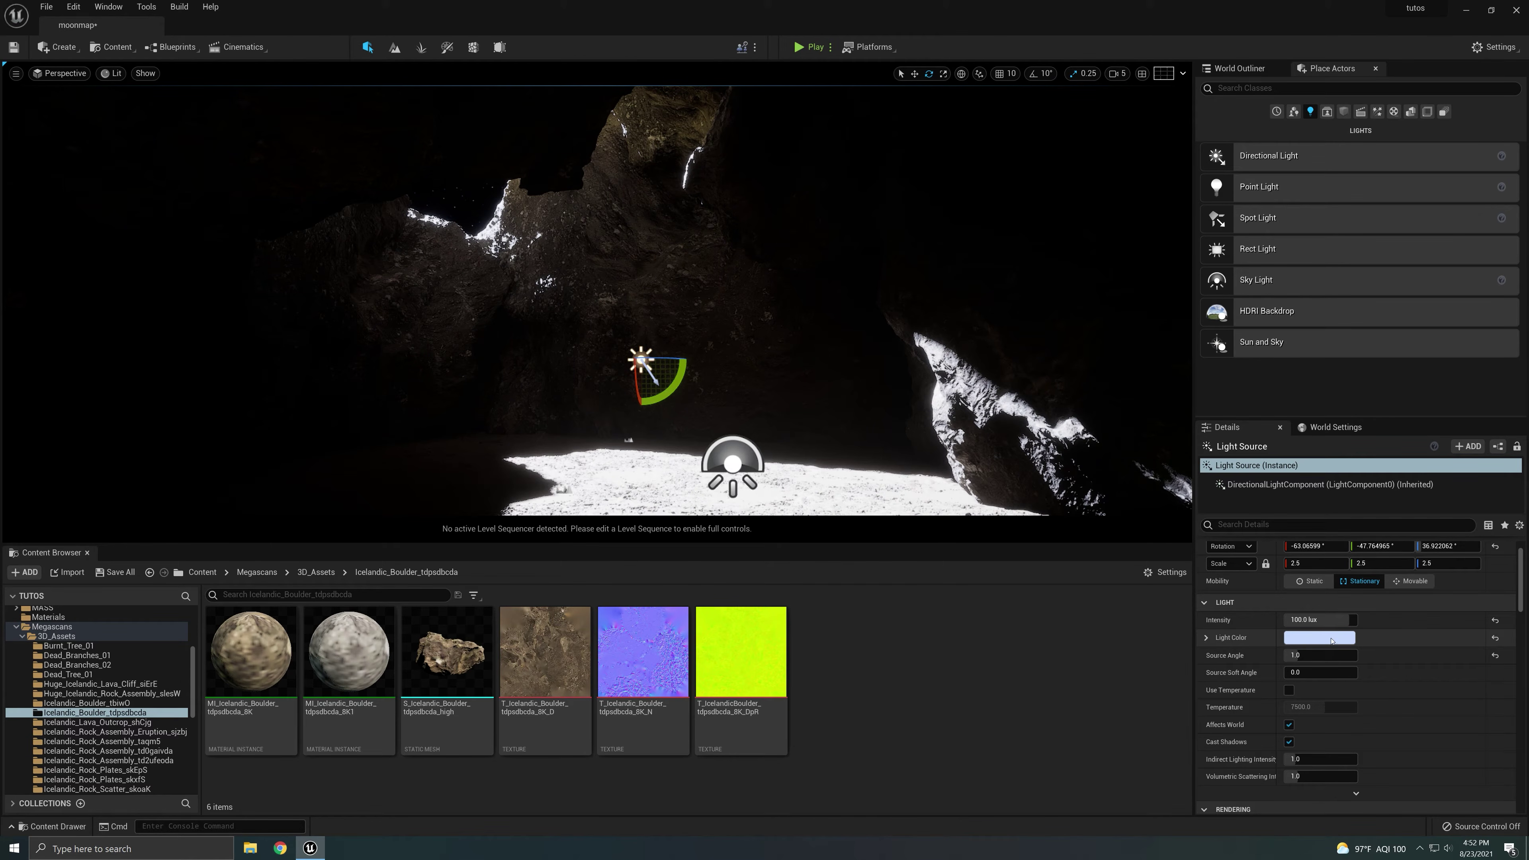
{"action": "left_click", "coordinate": [1495, 637]}
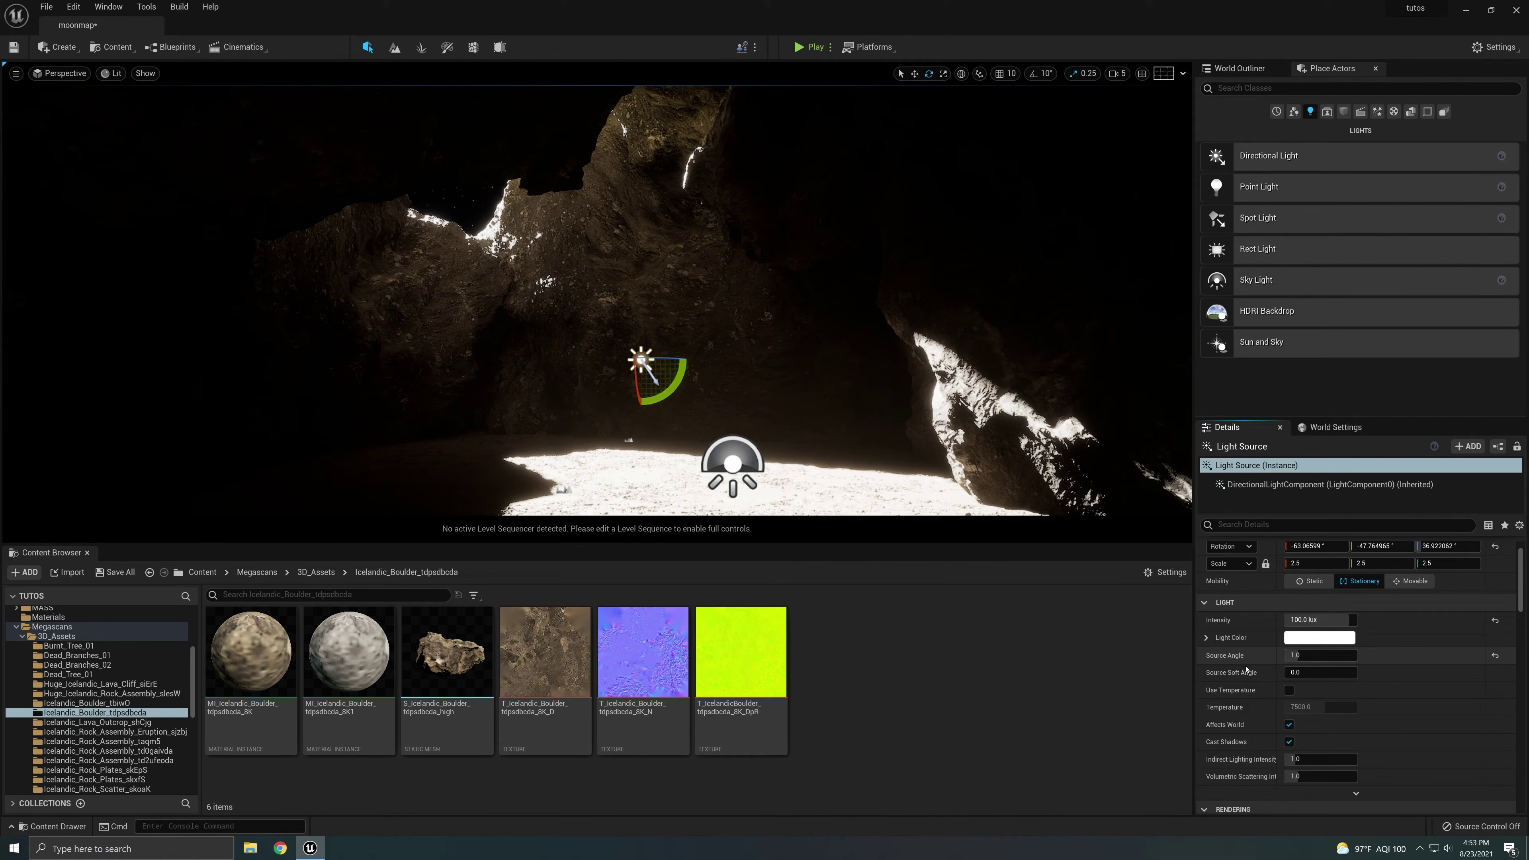
- Reset the directional light's source angle, try values of 50, 15 and 5, and finish with a source angle of 1
{"action": "left_click", "coordinate": [1494, 655]}
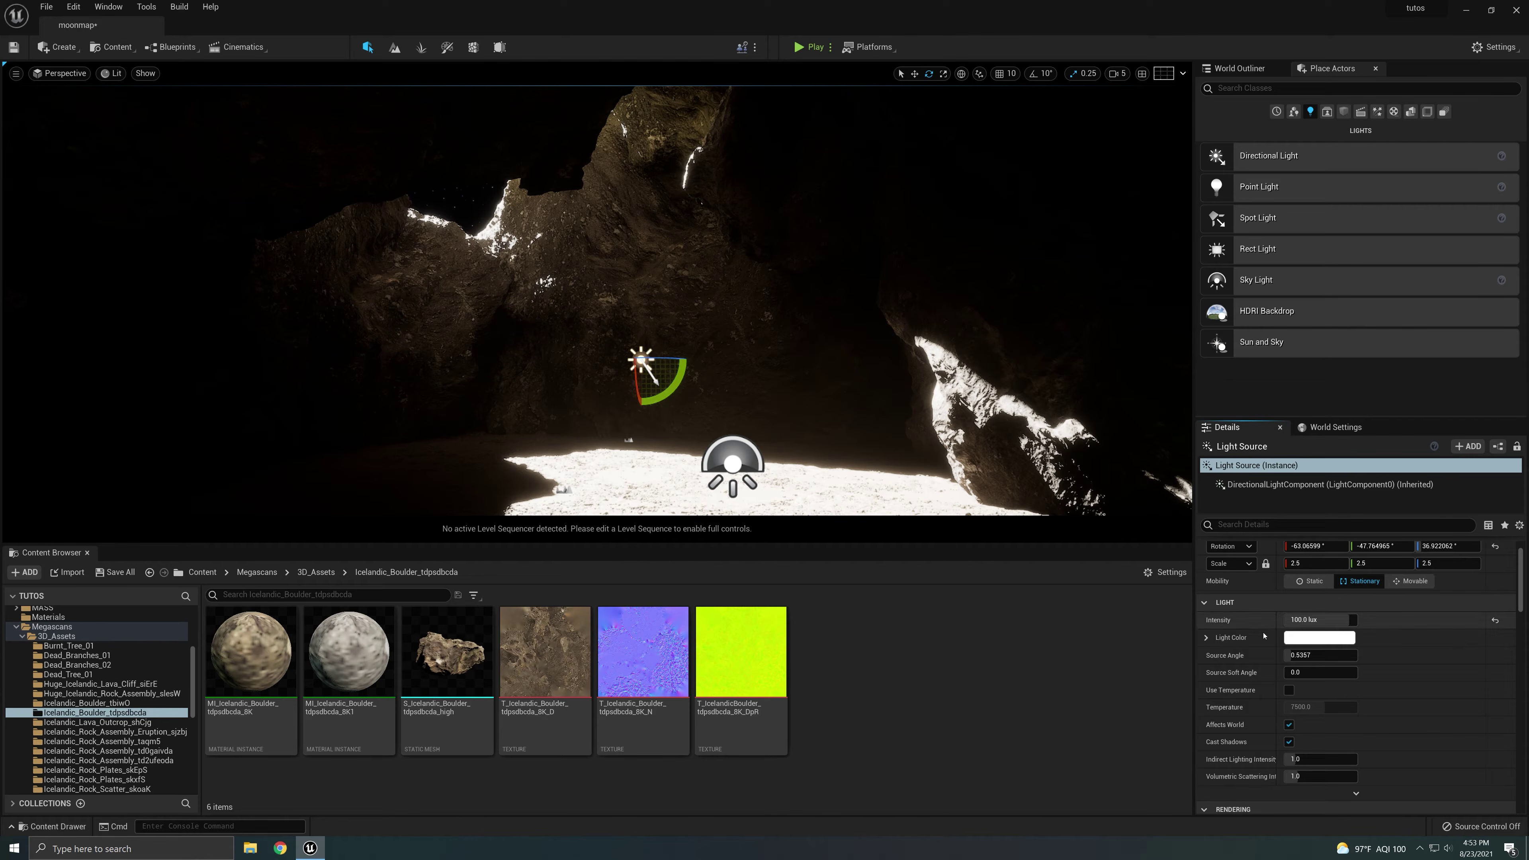
{"action": "left_click", "coordinate": [1318, 656]}
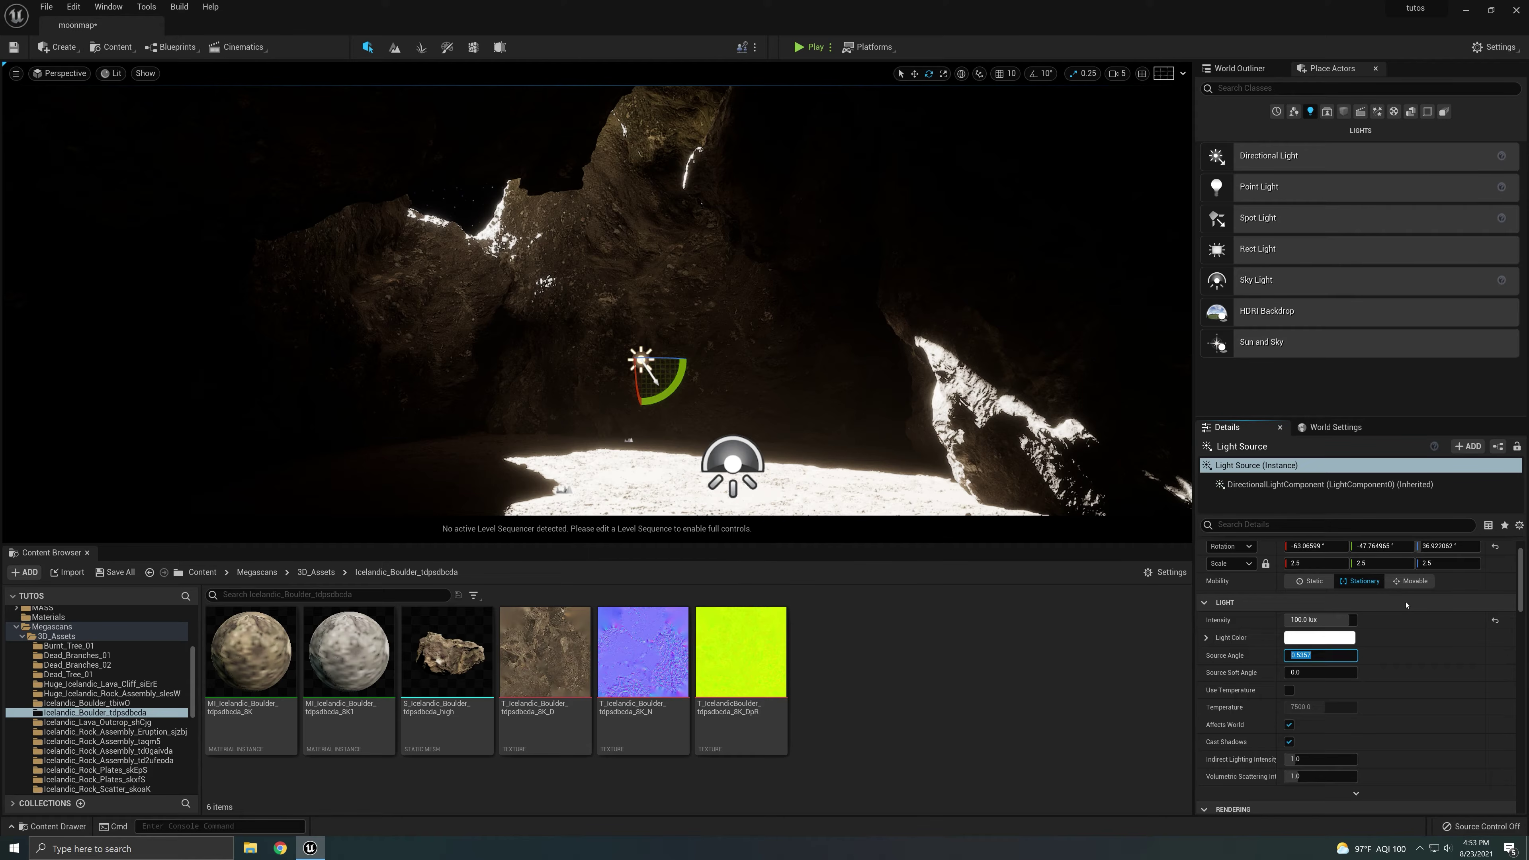
{"action": "type", "text": "50"}
{"action": "key", "text": "Return"}
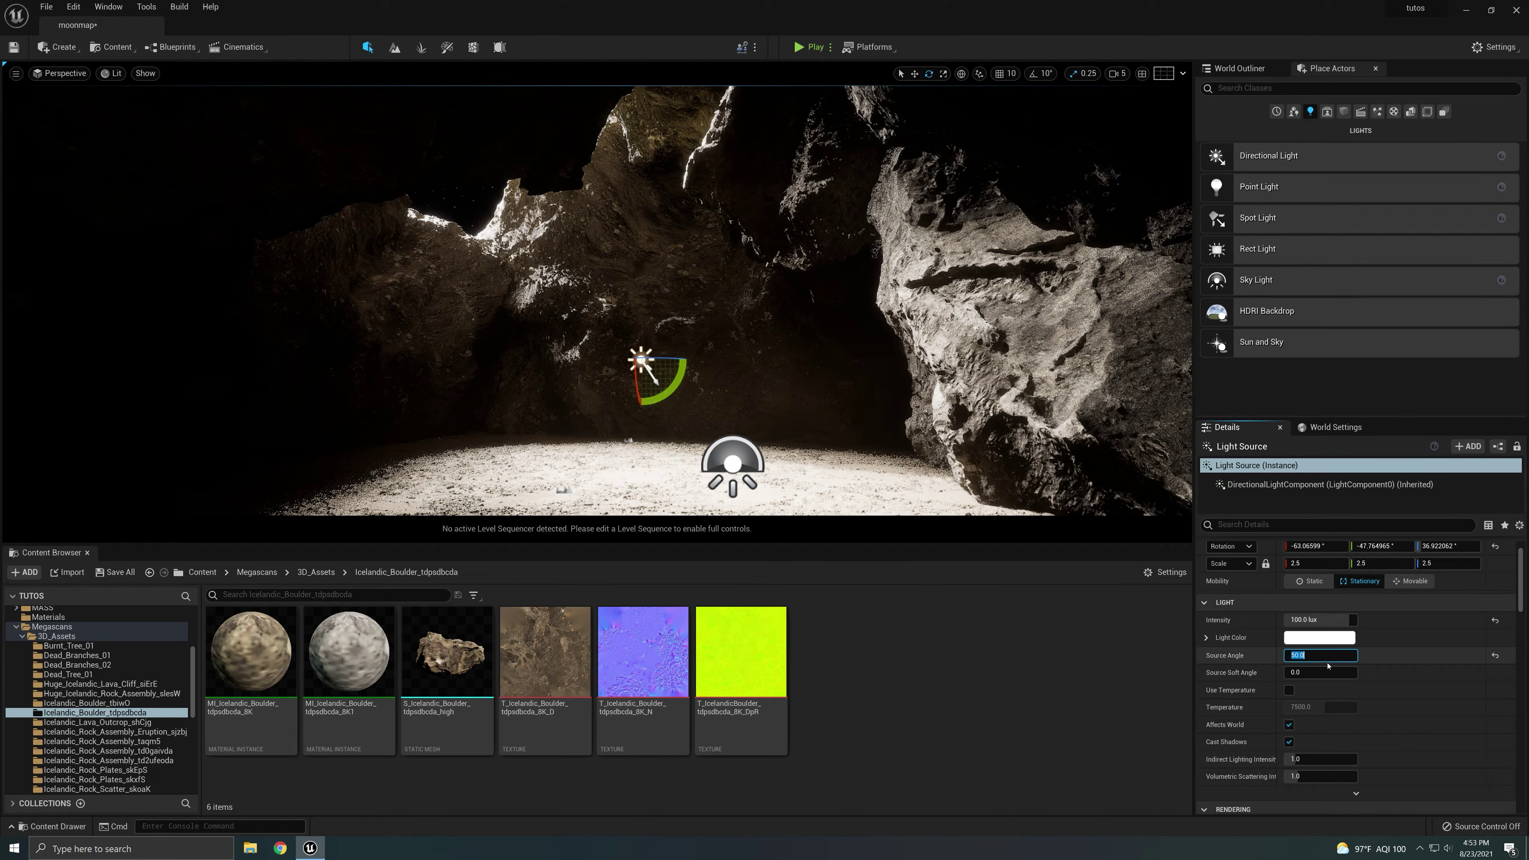
{"action": "type", "text": "15"}
{"action": "key", "text": "Return"}
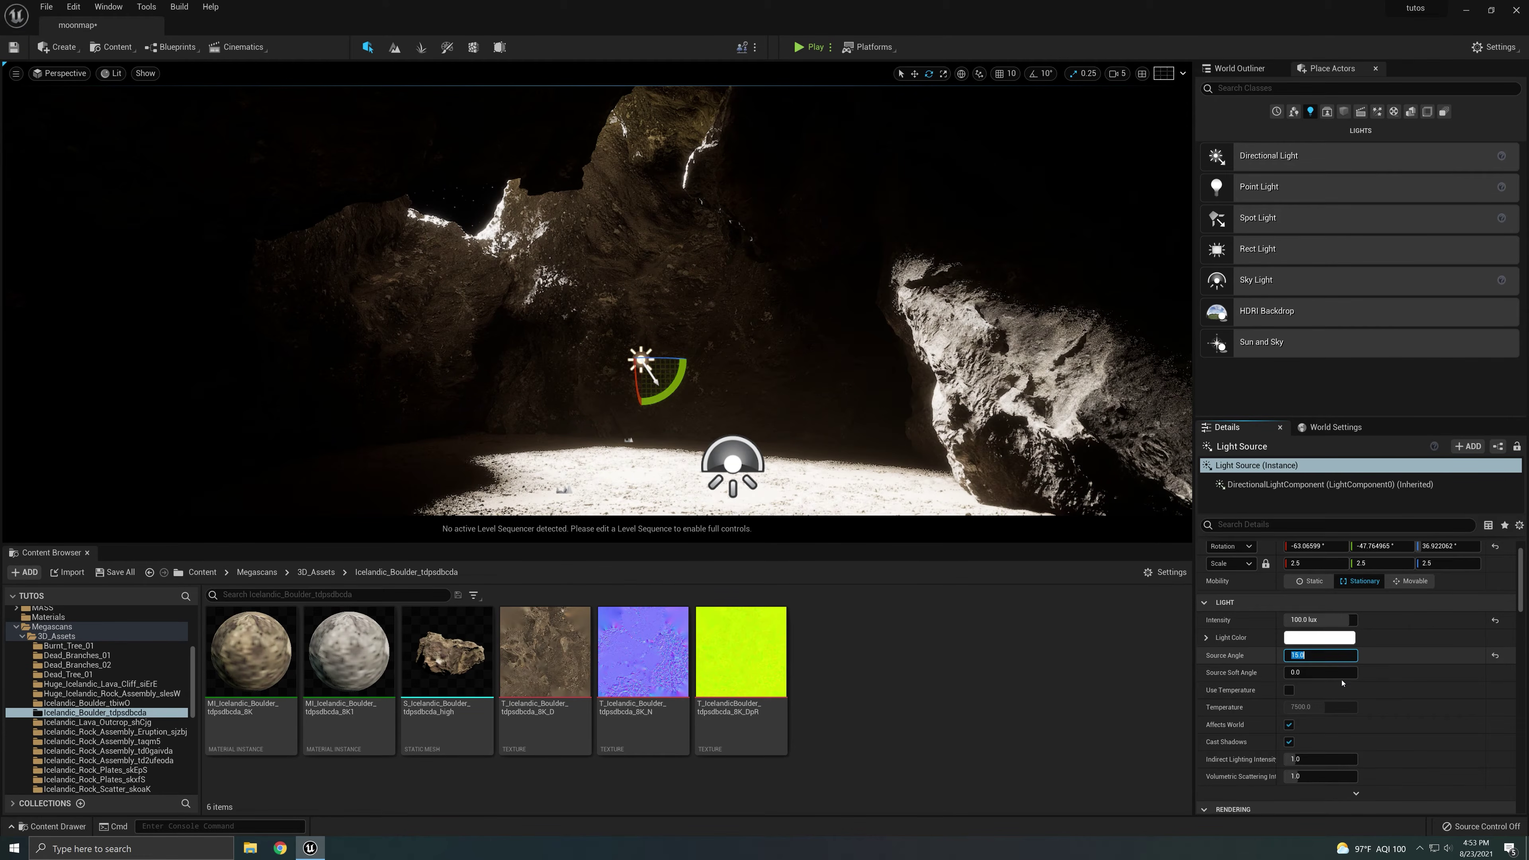
{"action": "type", "text": "5"}
{"action": "key", "text": "Return"}
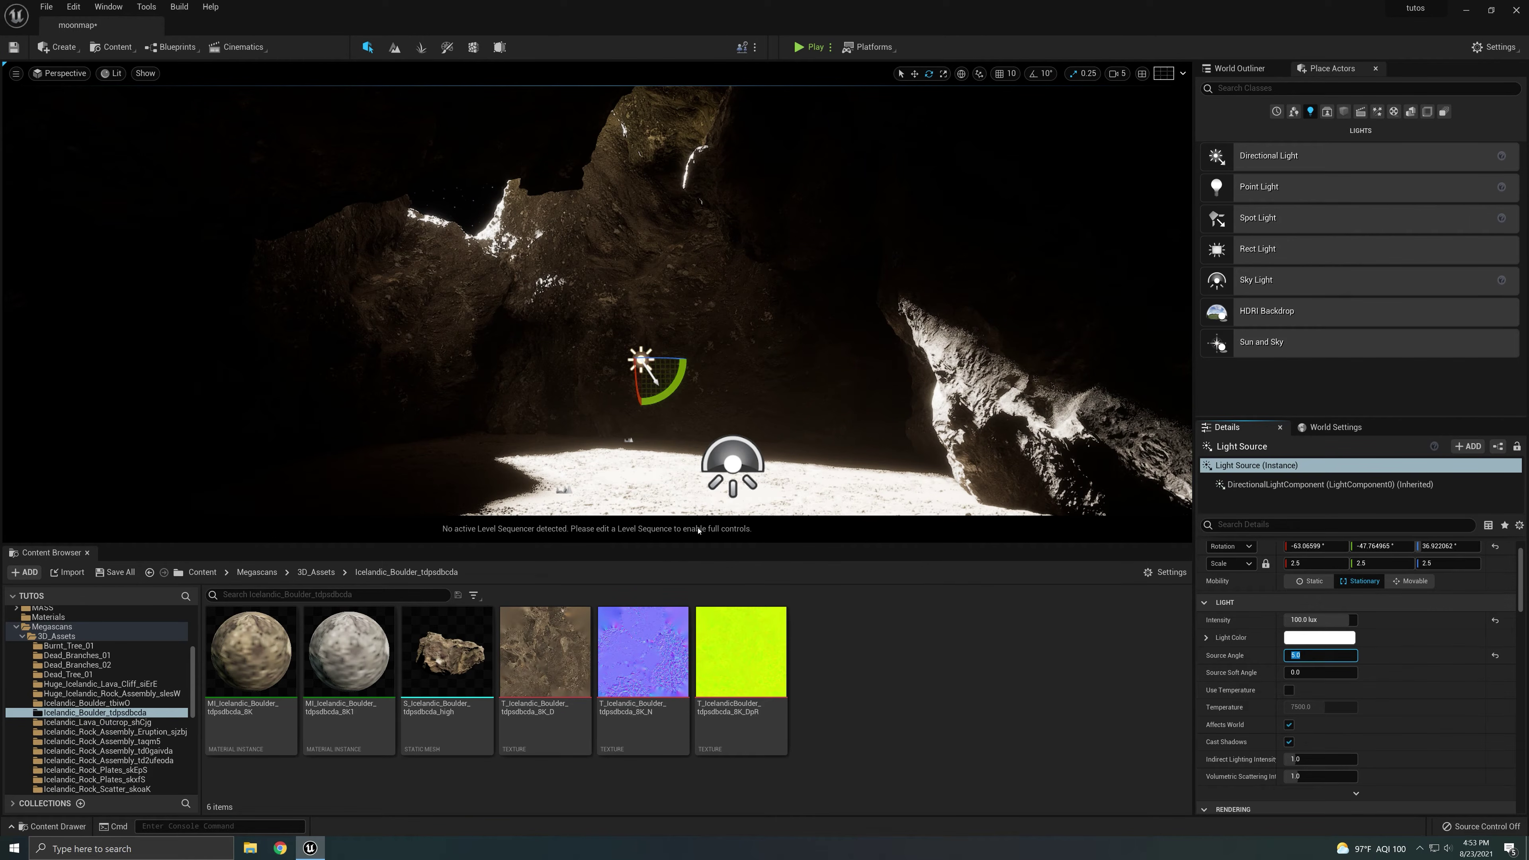
{"action": "type", "text": "1"}
{"action": "key", "text": "Return"}
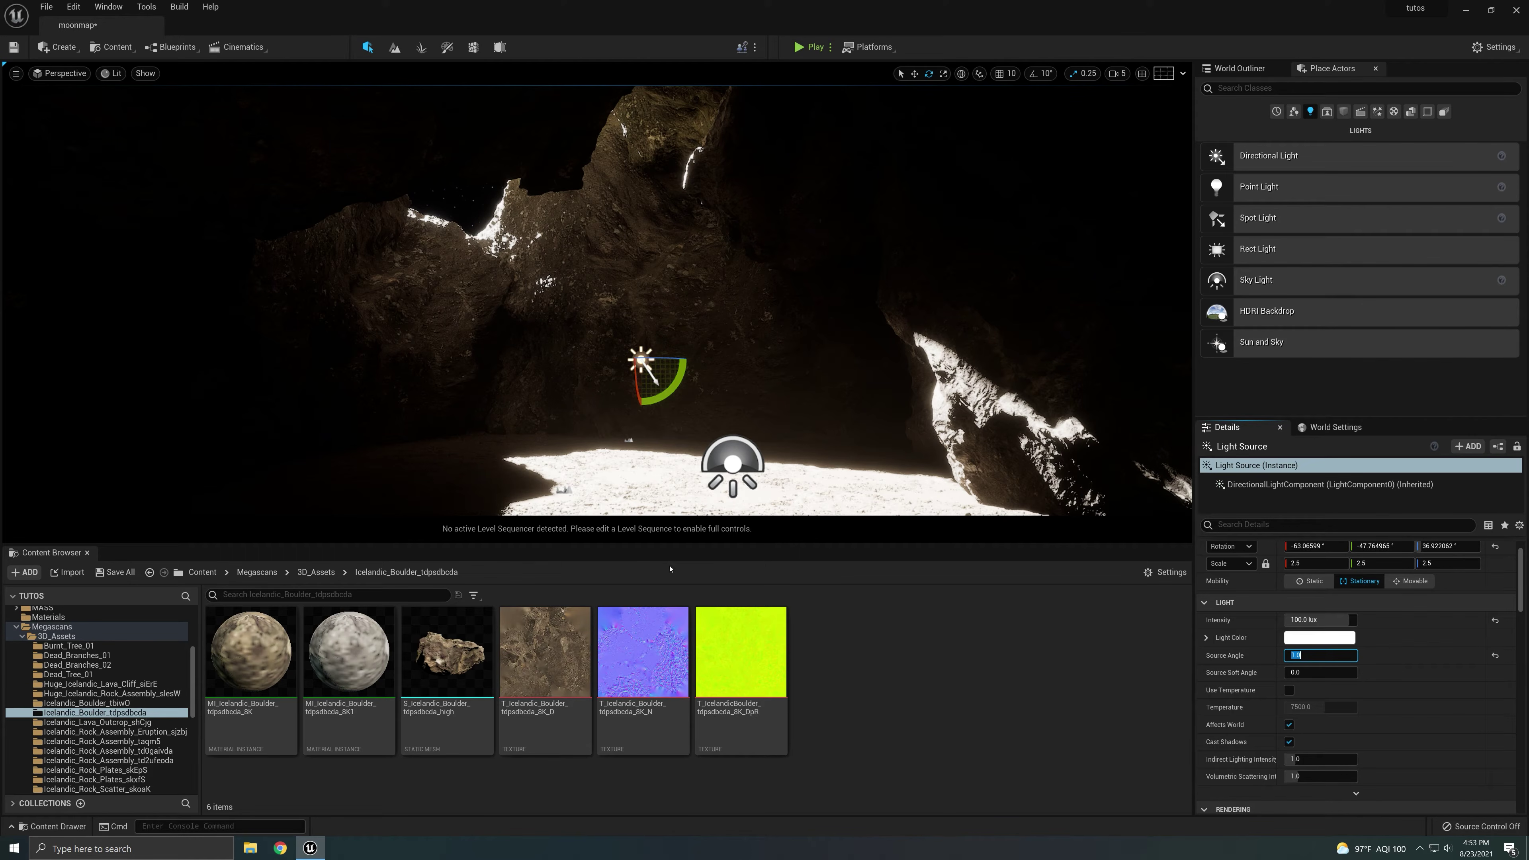
- Enable Use Temperature for the directional light and cancel the pending autosave
{"action": "left_click", "coordinate": [1289, 689]}
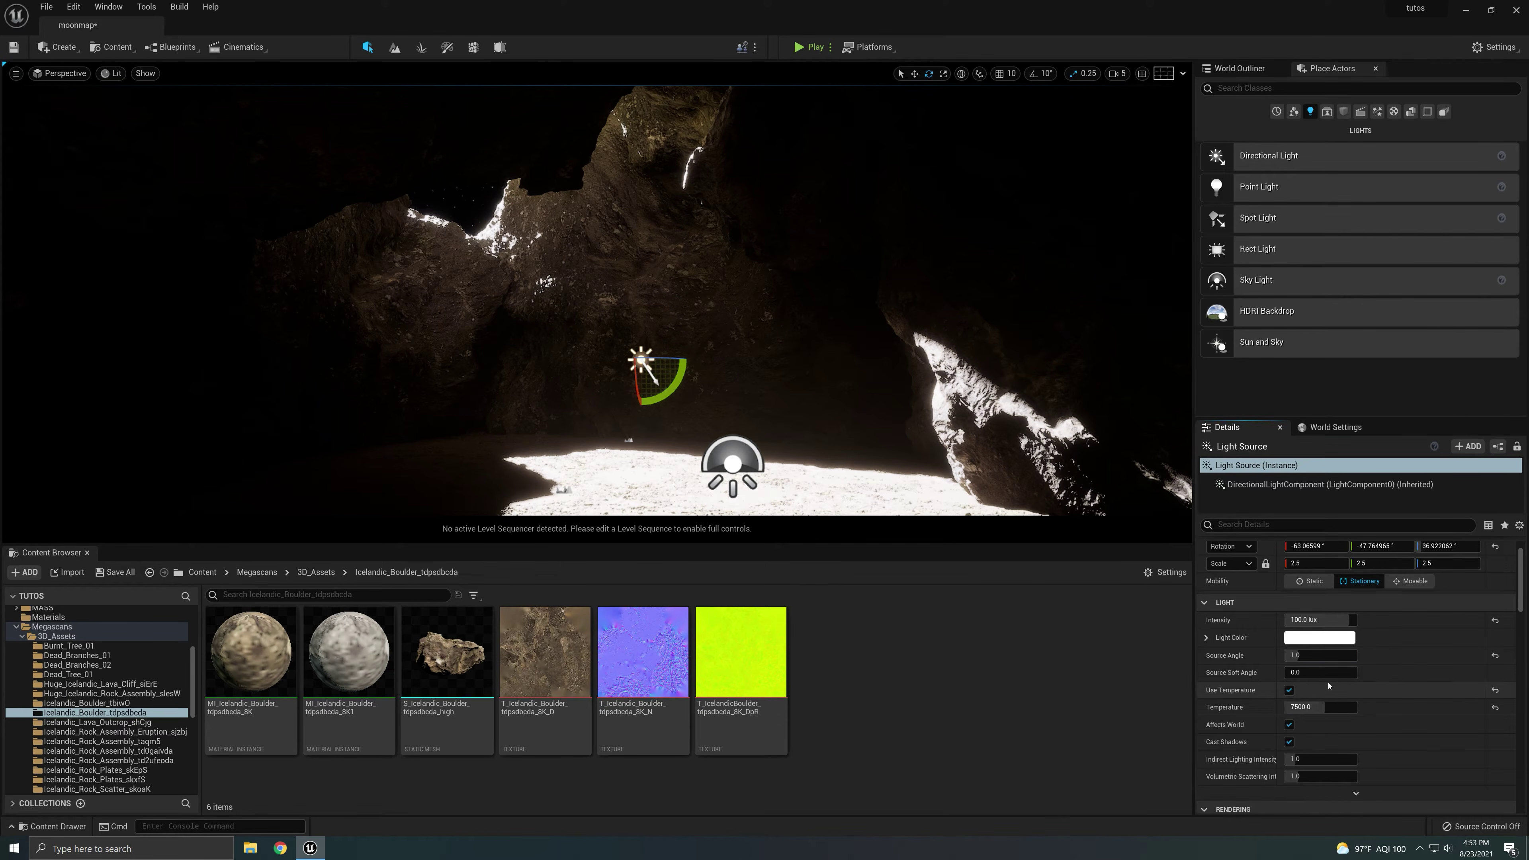
{"action": "scroll", "coordinate": [1372, 727], "scroll_direction": "down", "scroll_amount": 1}
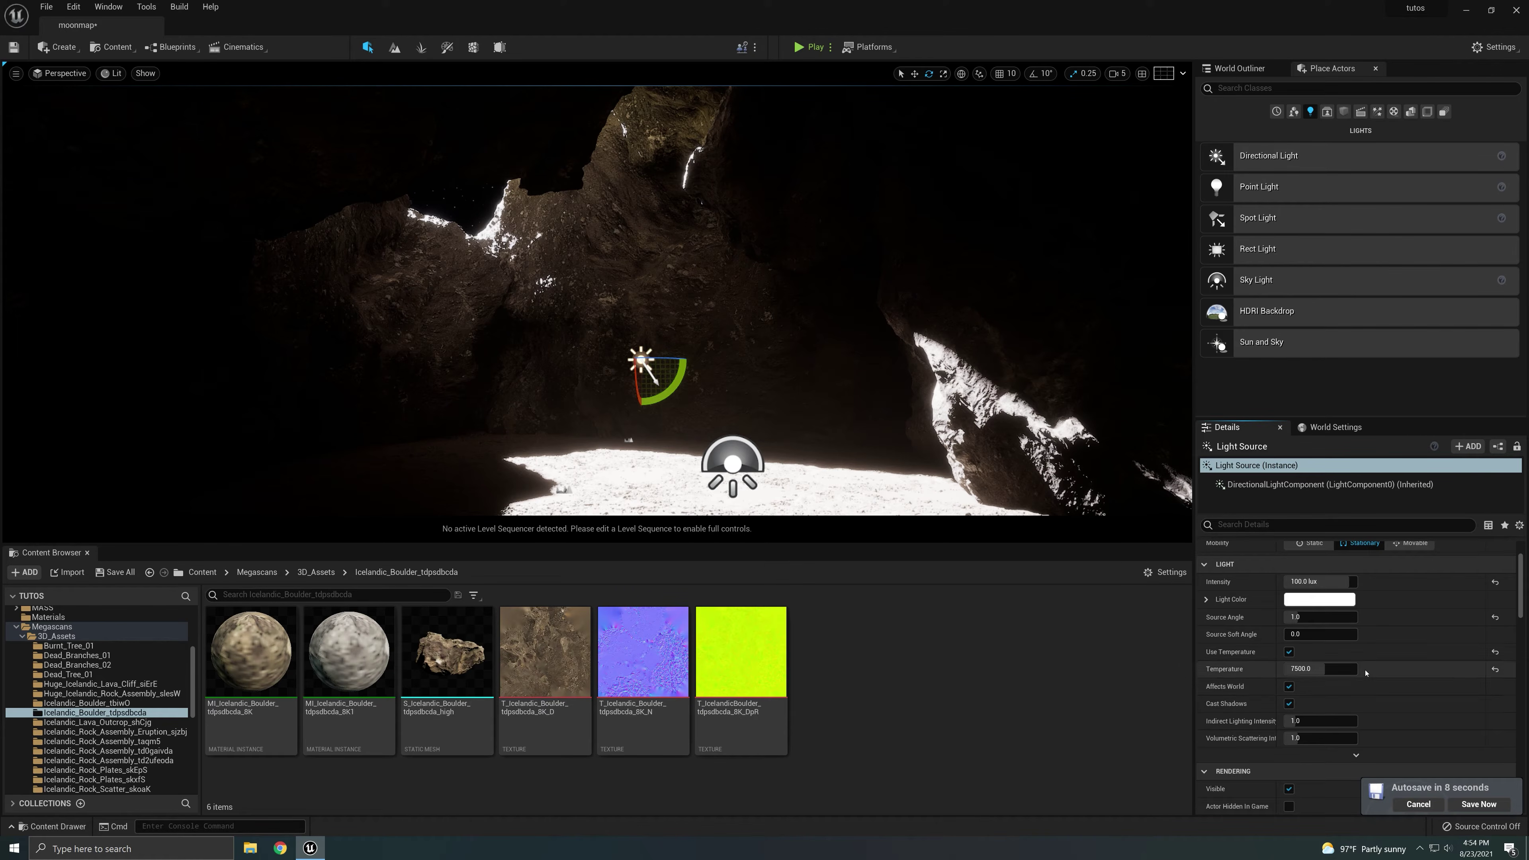
{"action": "left_click", "coordinate": [1419, 804]}
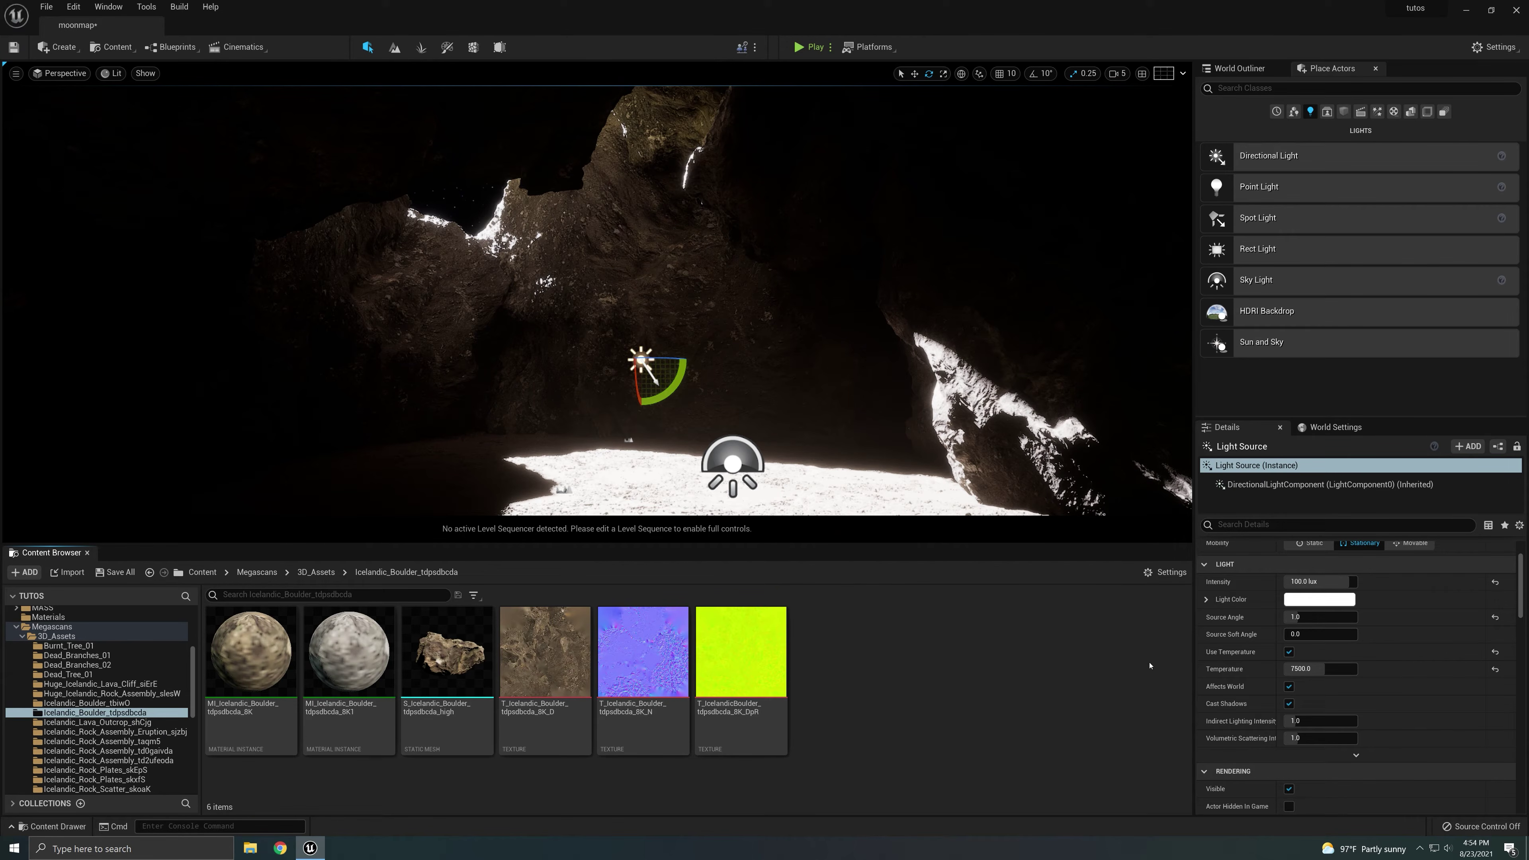
- Try several color temperatures up to 15000 on the directional light, finishing with a temperature of 6500
{"action": "left_click", "coordinate": [1318, 668]}
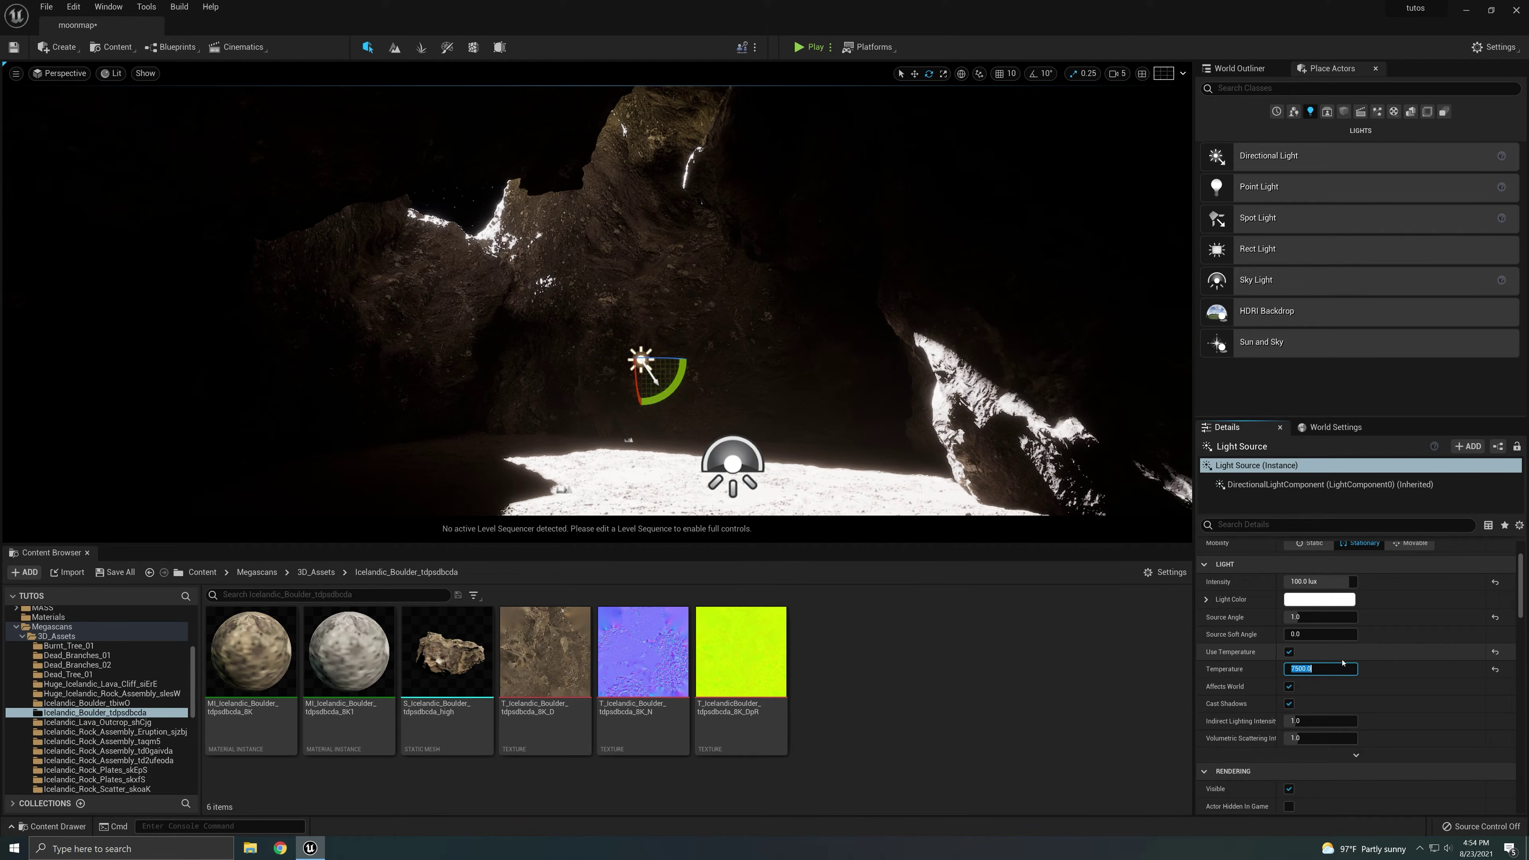
{"action": "type", "text": "3"}
{"action": "key", "text": "Return"}
{"action": "type", "text": "8"}
{"action": "key", "text": "Return"}
{"action": "type", "text": "15"}
{"action": "key", "text": "Return"}
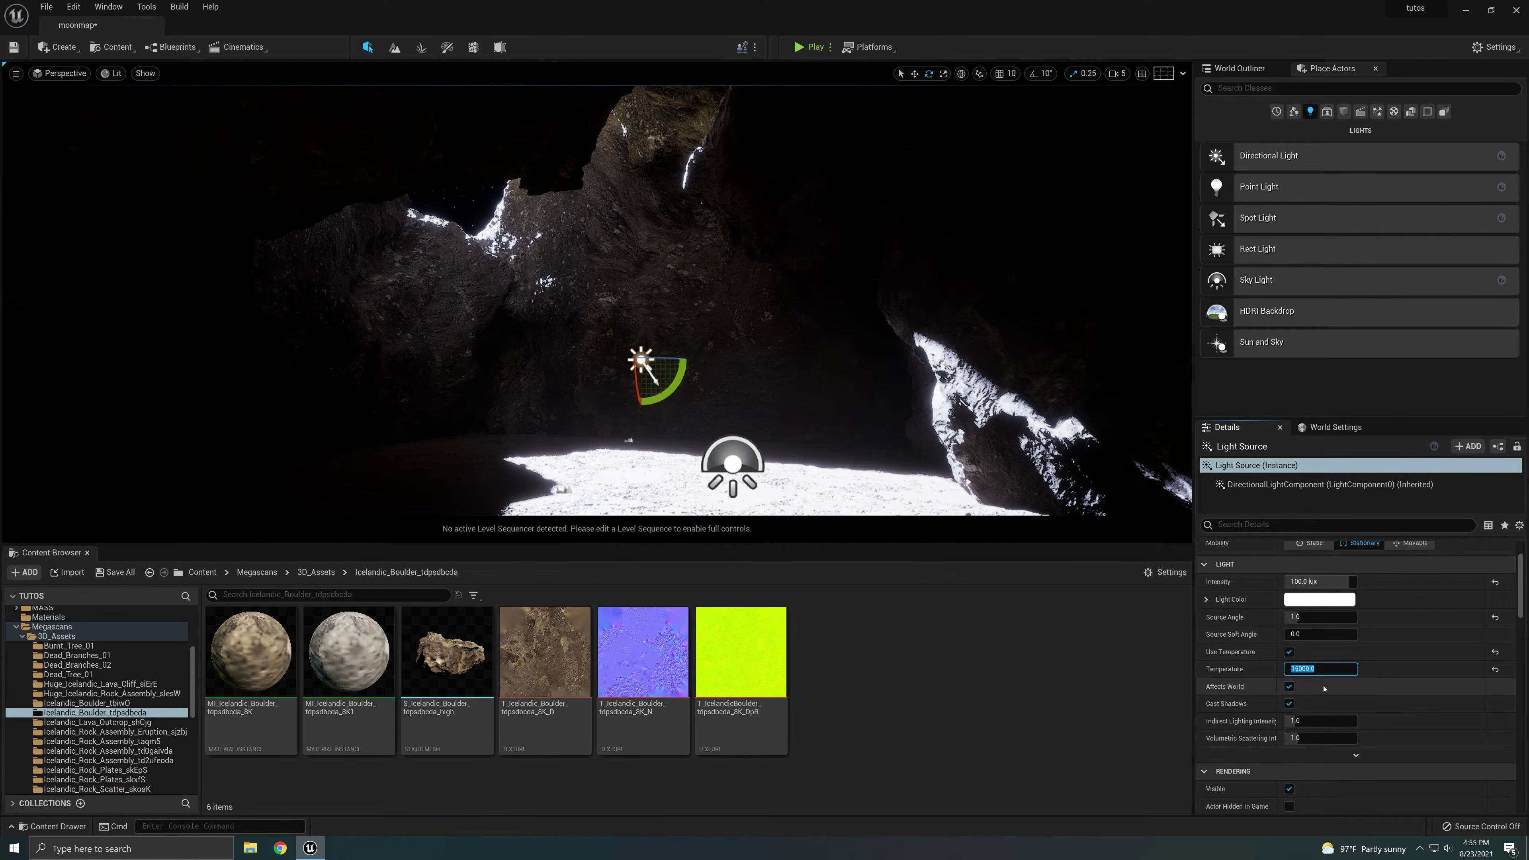
{"action": "type", "text": "6500"}
{"action": "key", "text": "Return"}
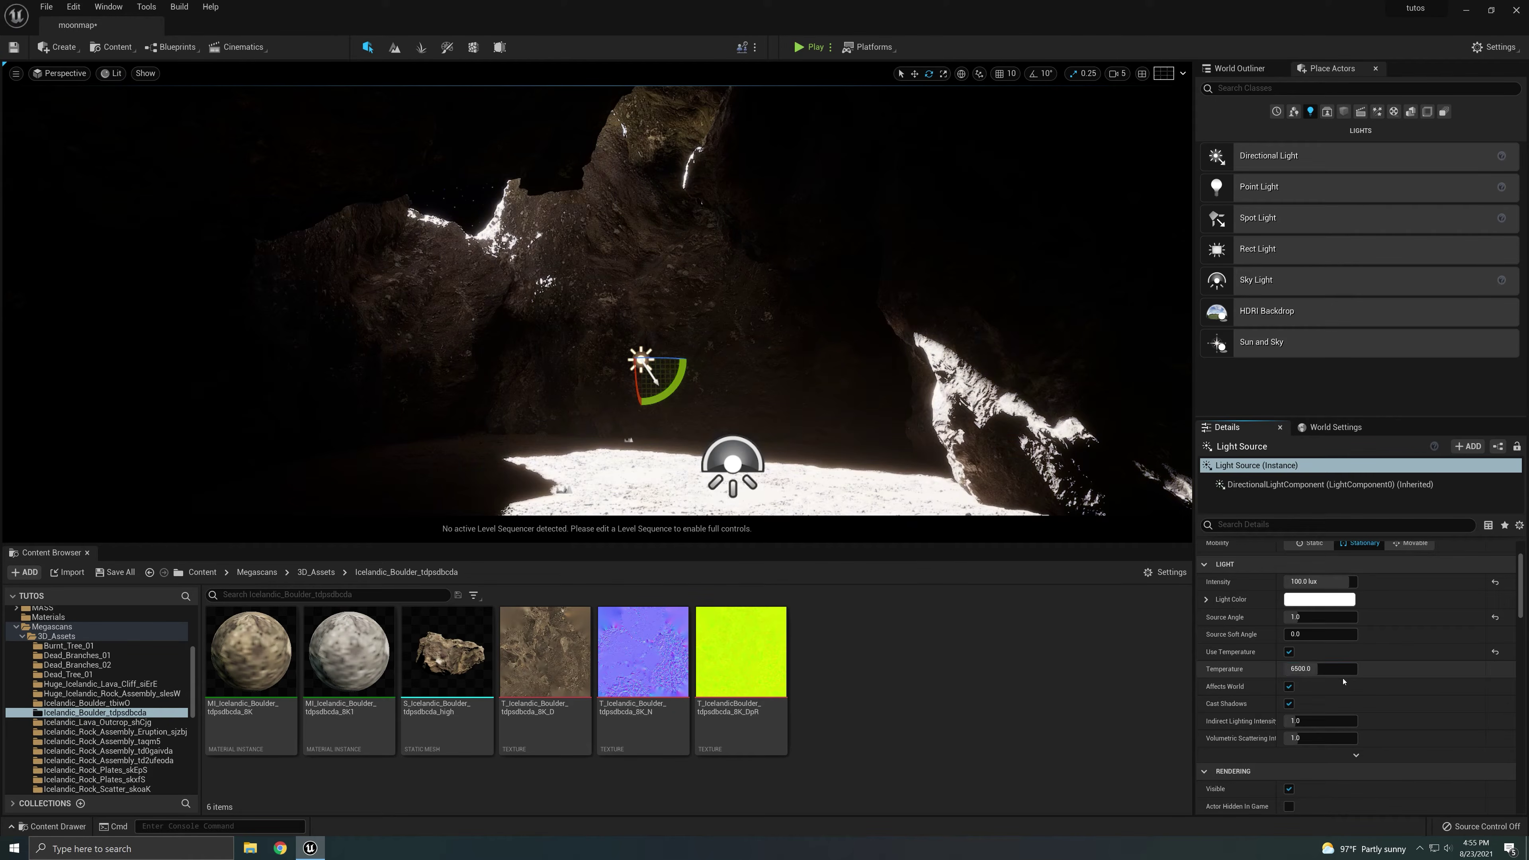
- Preview a light blue color around sRGB hex 64B1FF on the directional light and discard the change
{"action": "left_click", "coordinate": [1319, 600]}
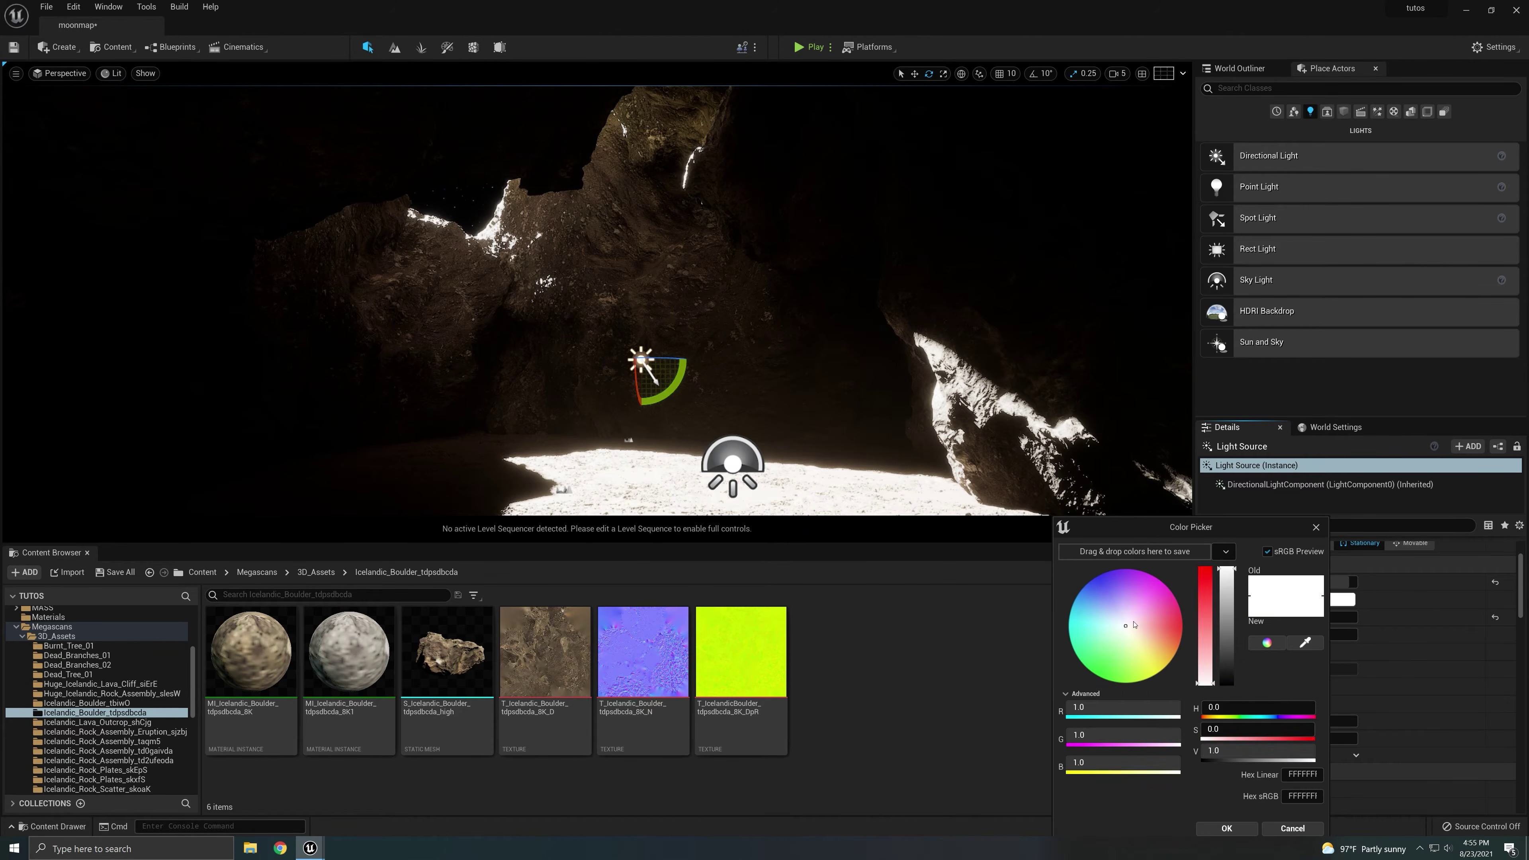
{"action": "left_click", "coordinate": [1100, 578]}
{"action": "mouse_move", "coordinate": [1100, 579]}
{"action": "left_mouse_down"}
{"action": "mouse_move", "coordinate": [1088, 589]}
{"action": "mouse_move", "coordinate": [1121, 621]}
{"action": "mouse_move", "coordinate": [1157, 591]}
{"action": "mouse_move", "coordinate": [1123, 624]}
{"action": "mouse_move", "coordinate": [1098, 613]}
{"action": "left_mouse_up"}
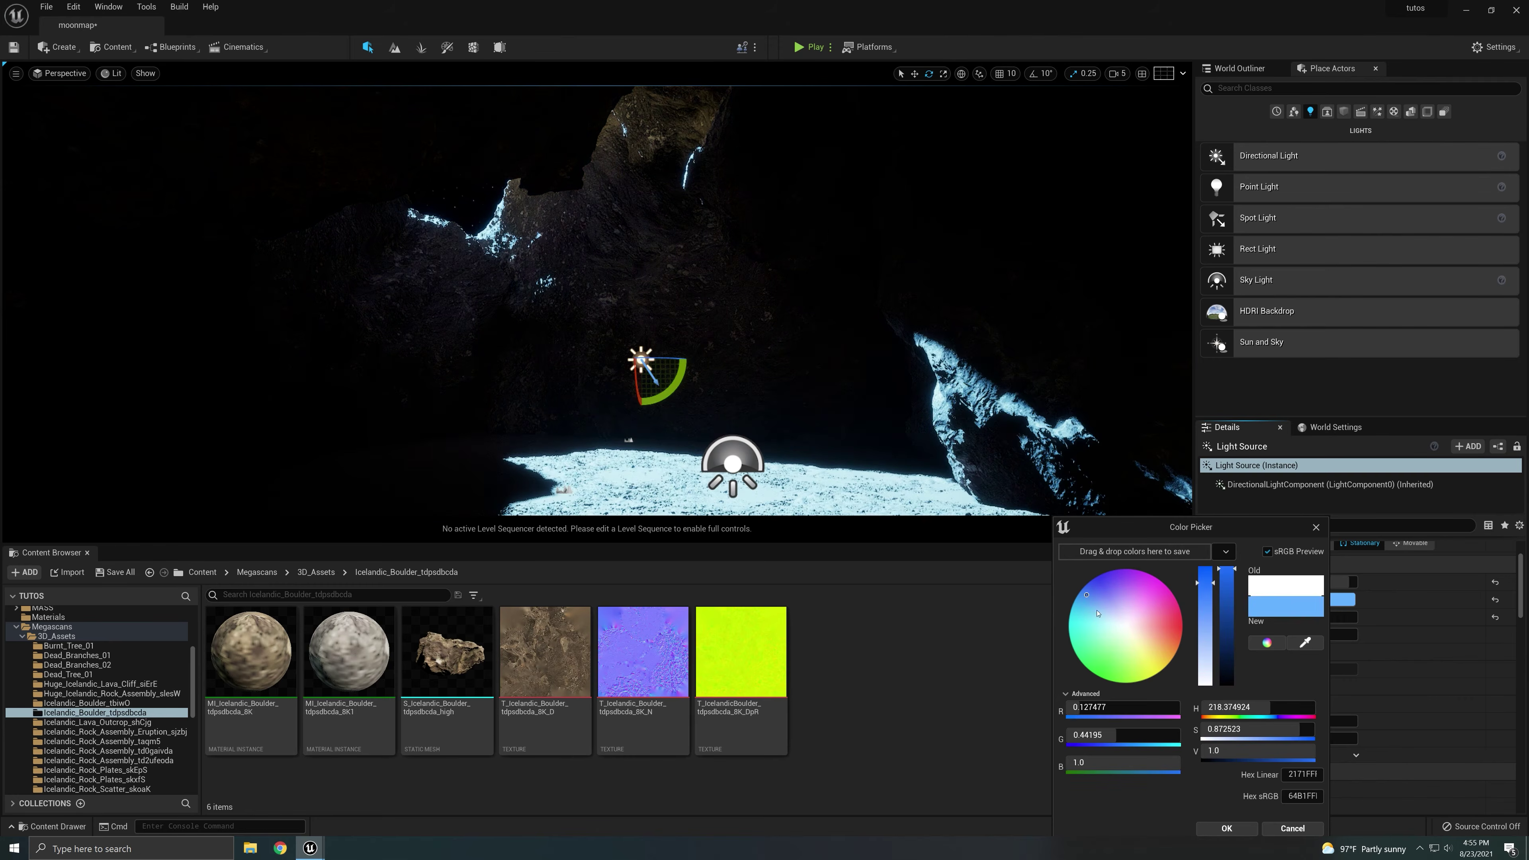
{"action": "key", "text": "Escape"}
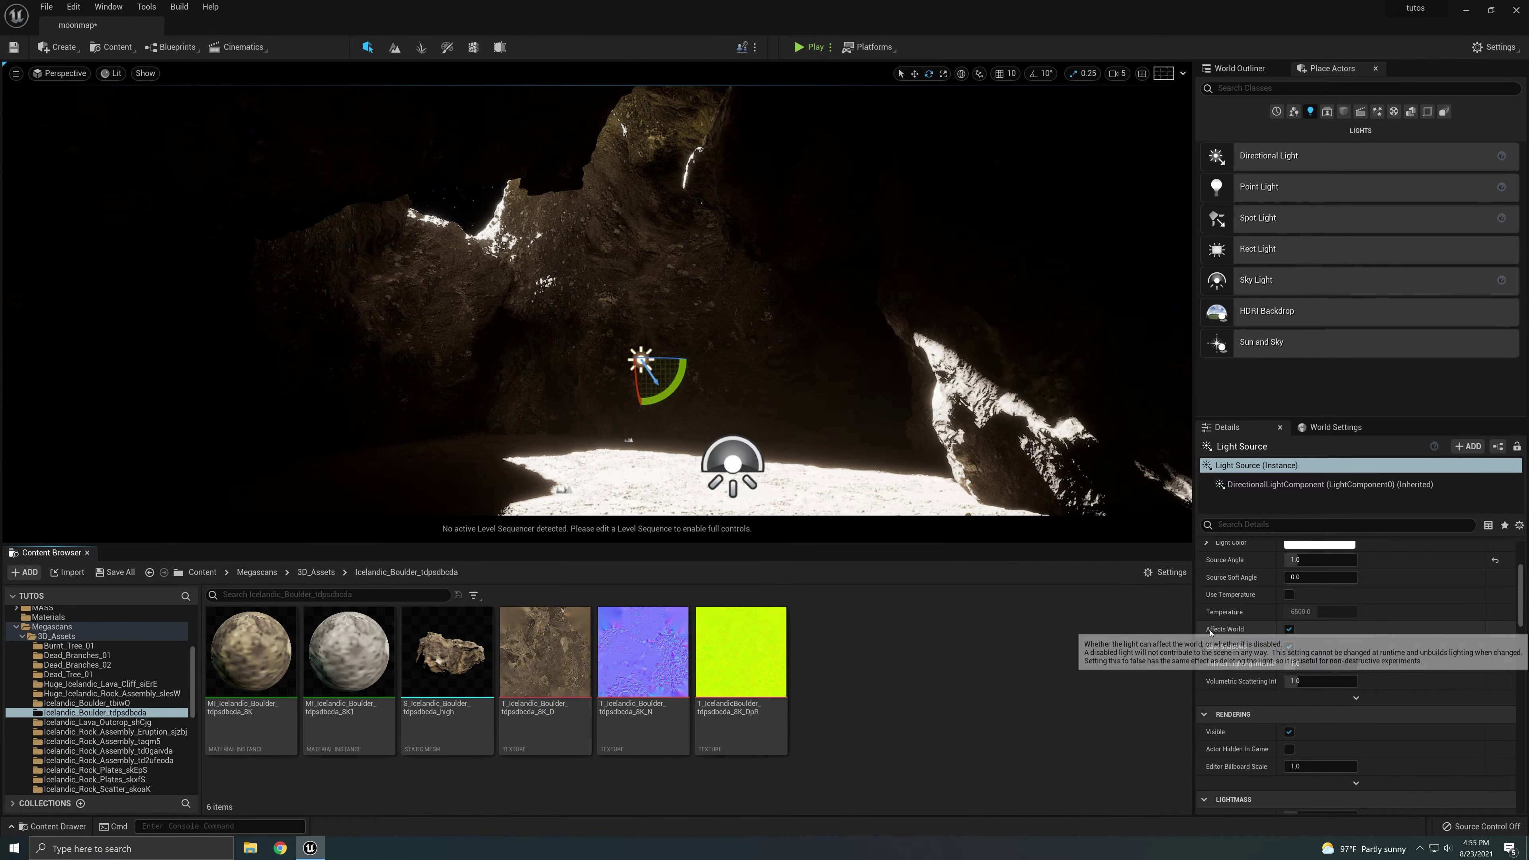
- Compare switching off Affects World with hiding the Light Source actor in the scene list, restoring each setting
{"action": "left_click", "coordinate": [1289, 630]}
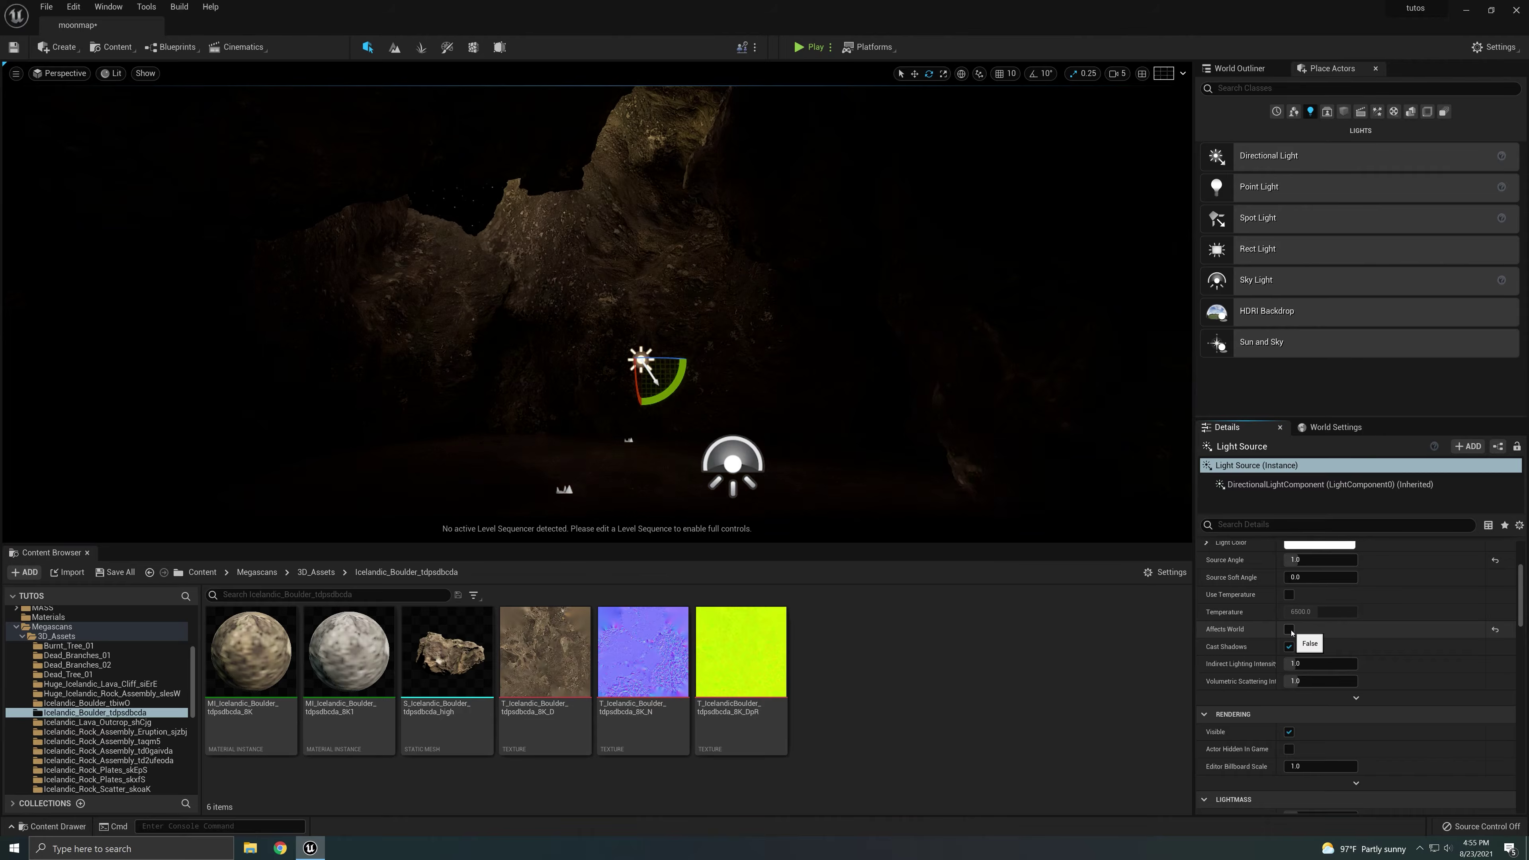
{"action": "left_click", "coordinate": [1289, 630]}
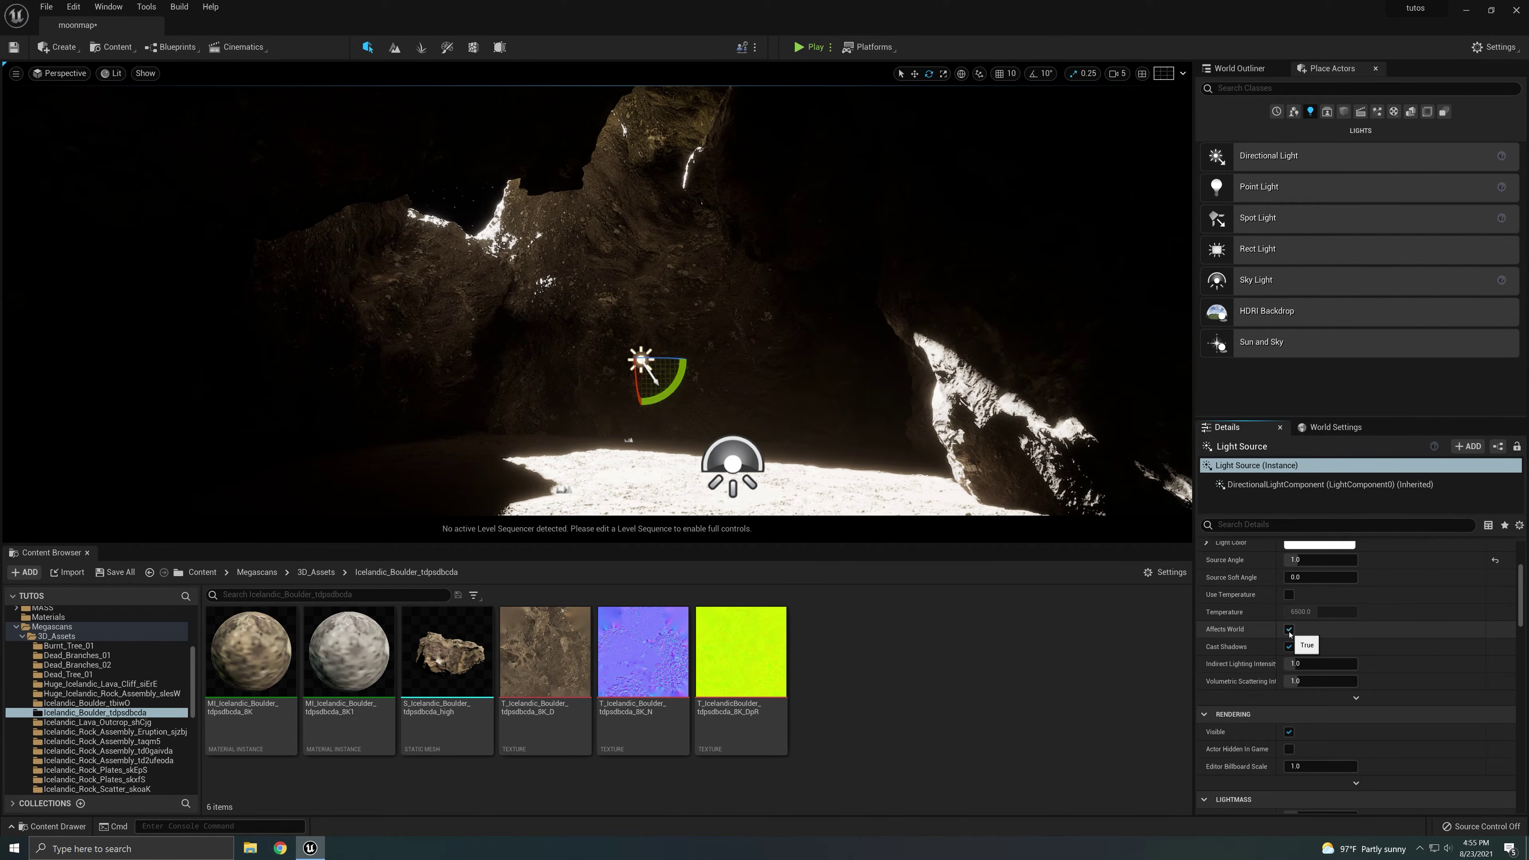
{"action": "left_click", "coordinate": [1239, 68]}
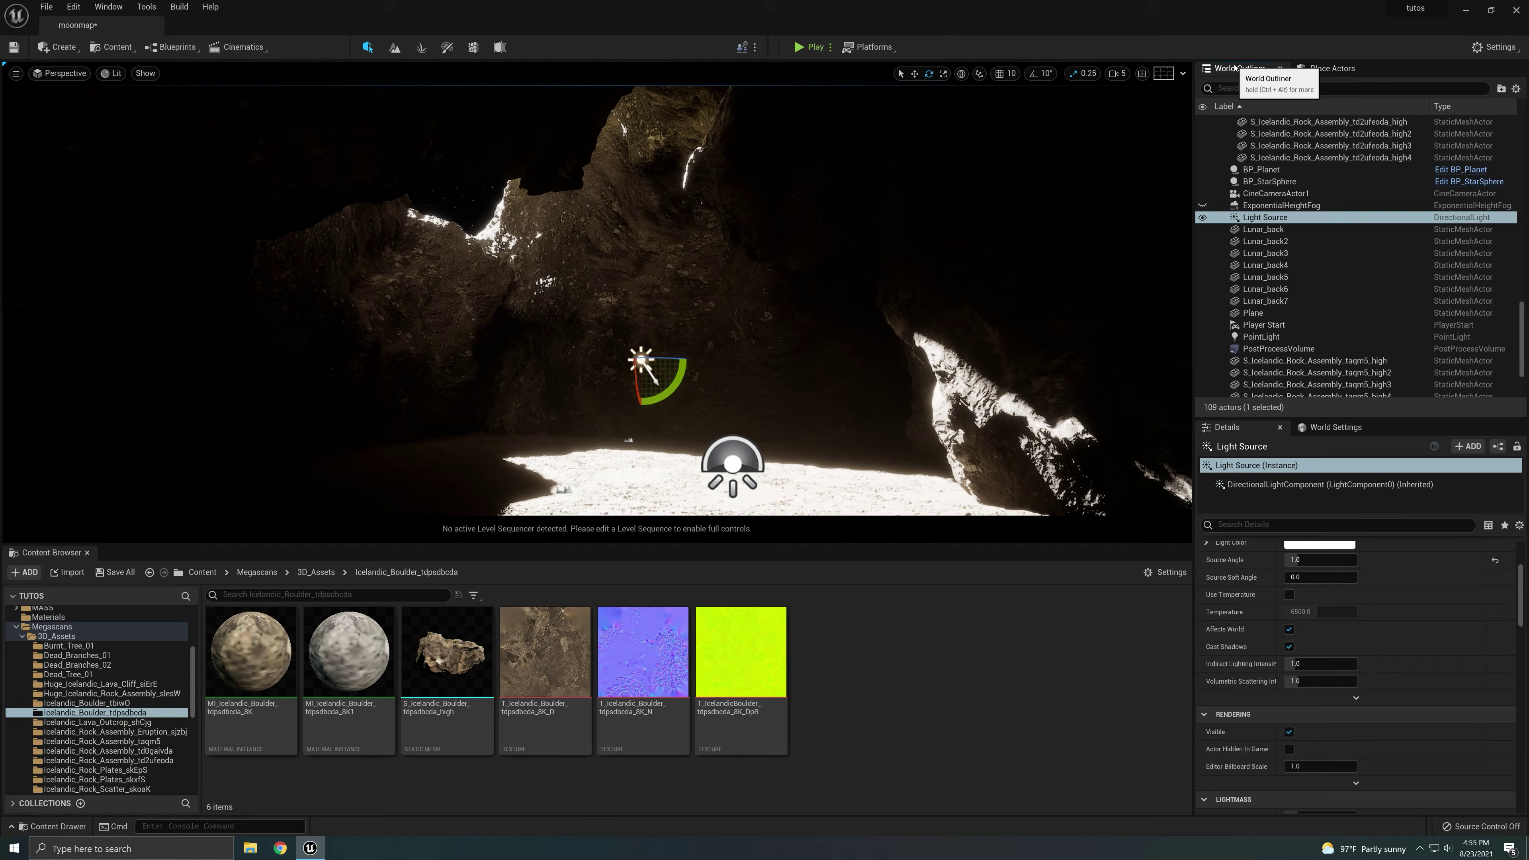
{"action": "left_click", "coordinate": [1203, 217]}
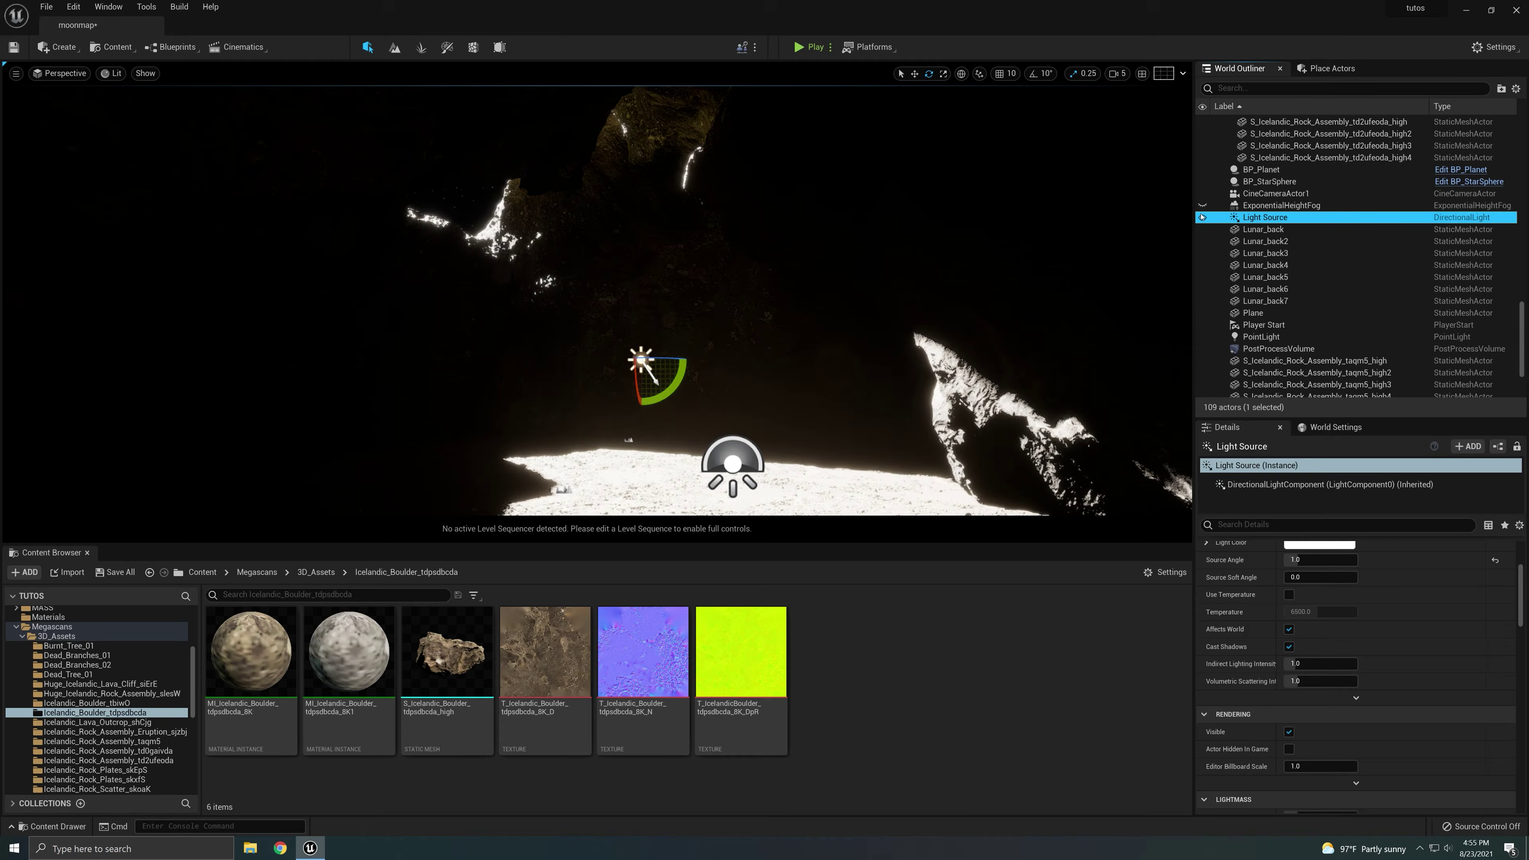
{"action": "left_click", "coordinate": [1202, 217]}
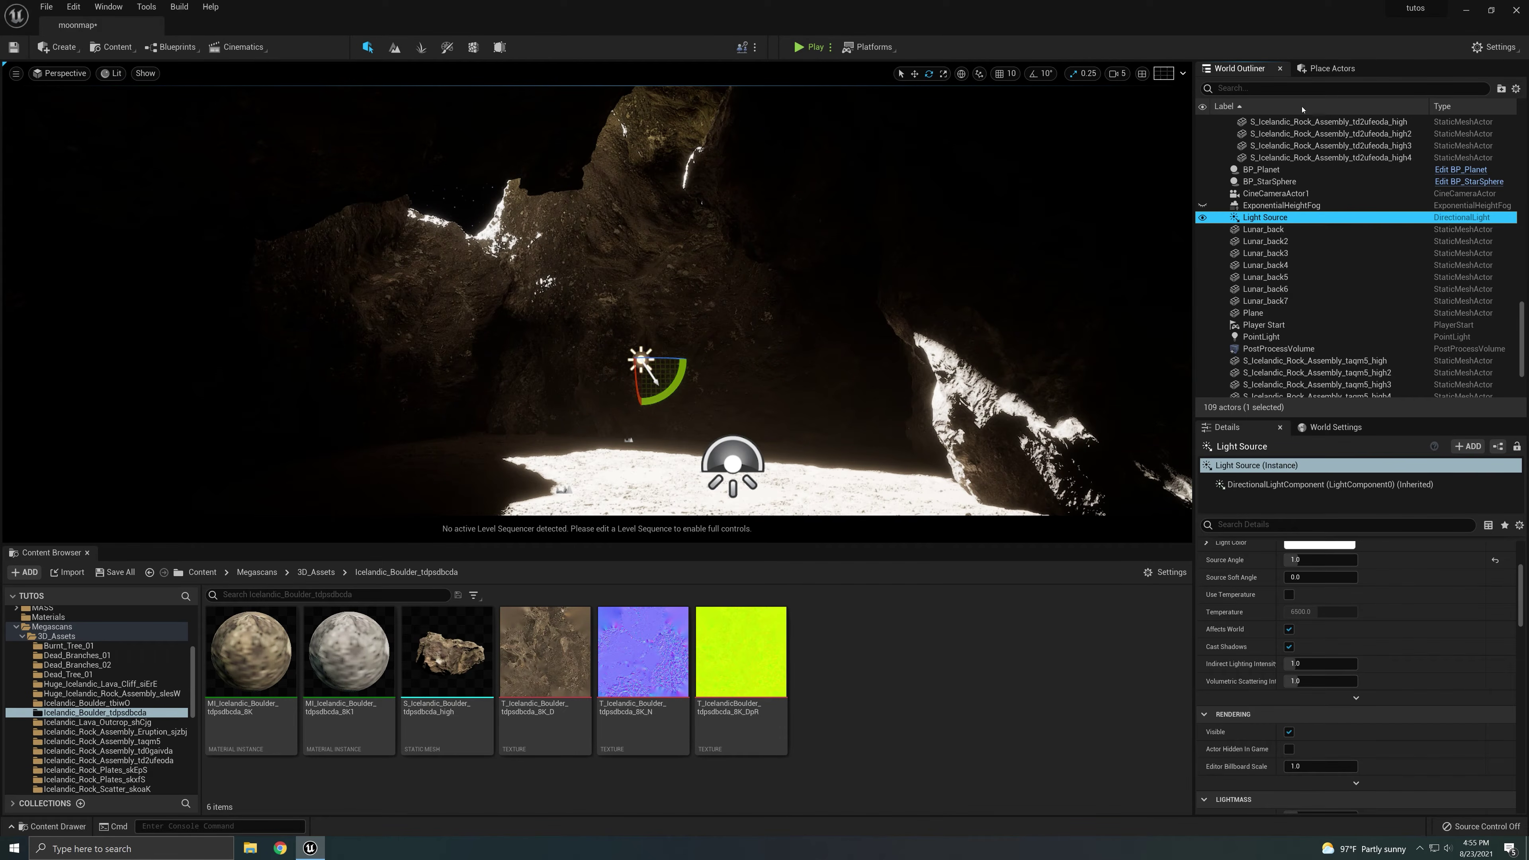
{"action": "left_click", "coordinate": [1330, 68]}
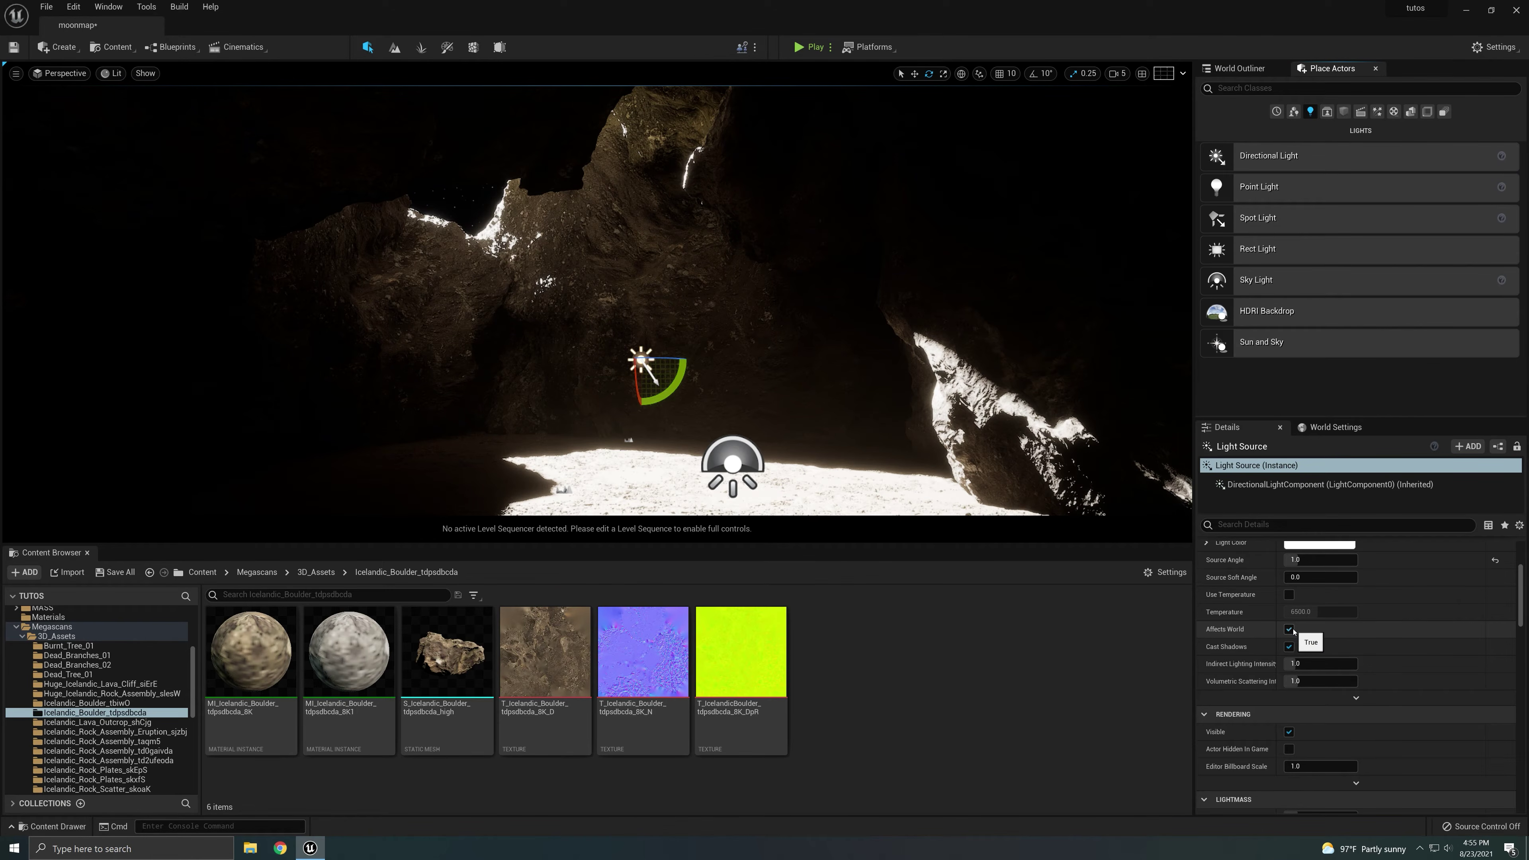
{"action": "left_click", "coordinate": [1240, 68]}
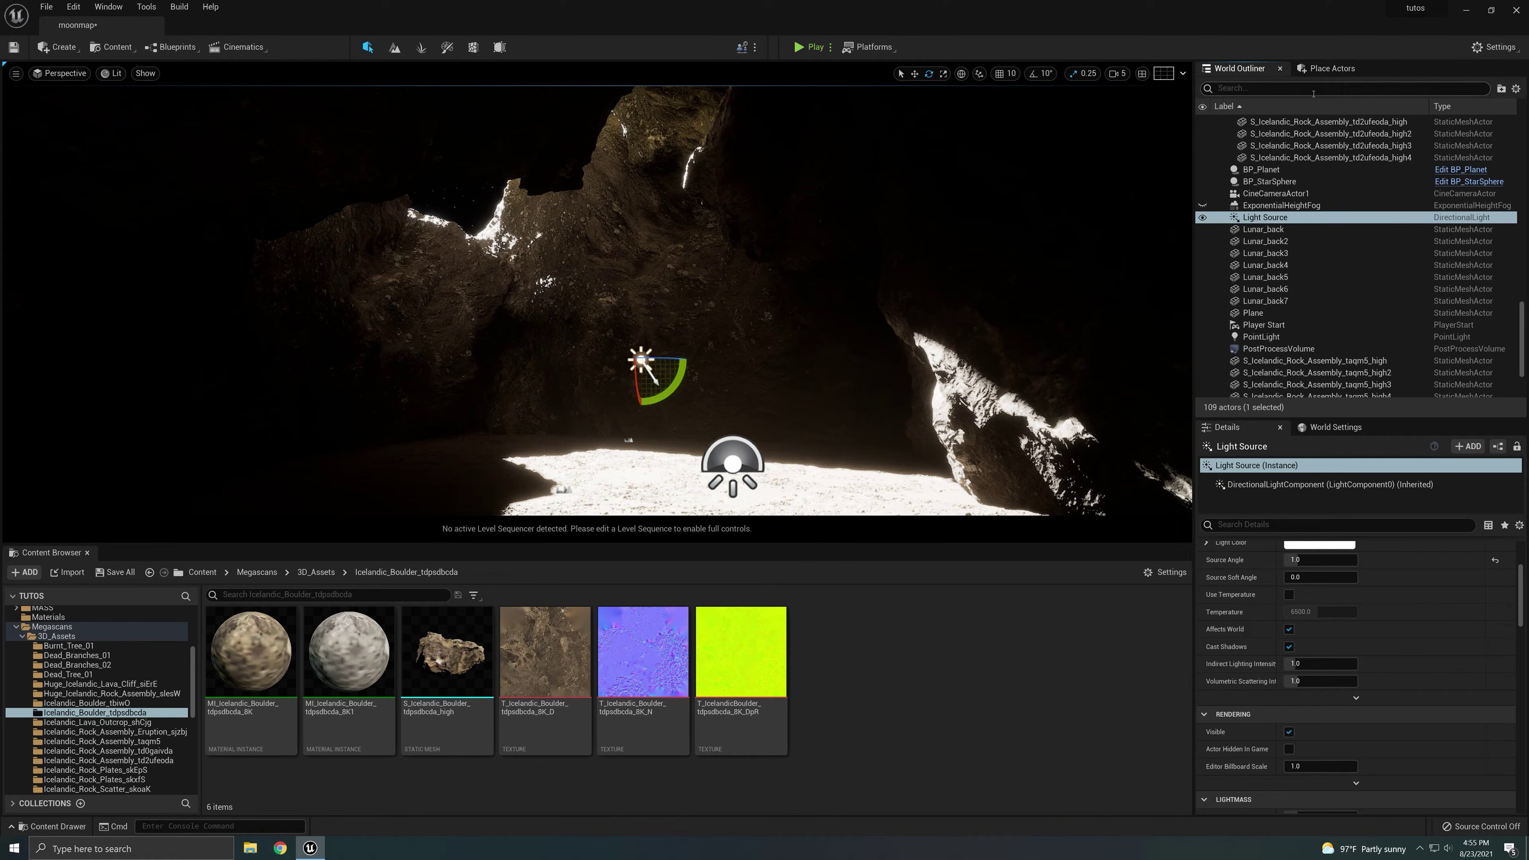
{"action": "left_click", "coordinate": [1332, 68]}
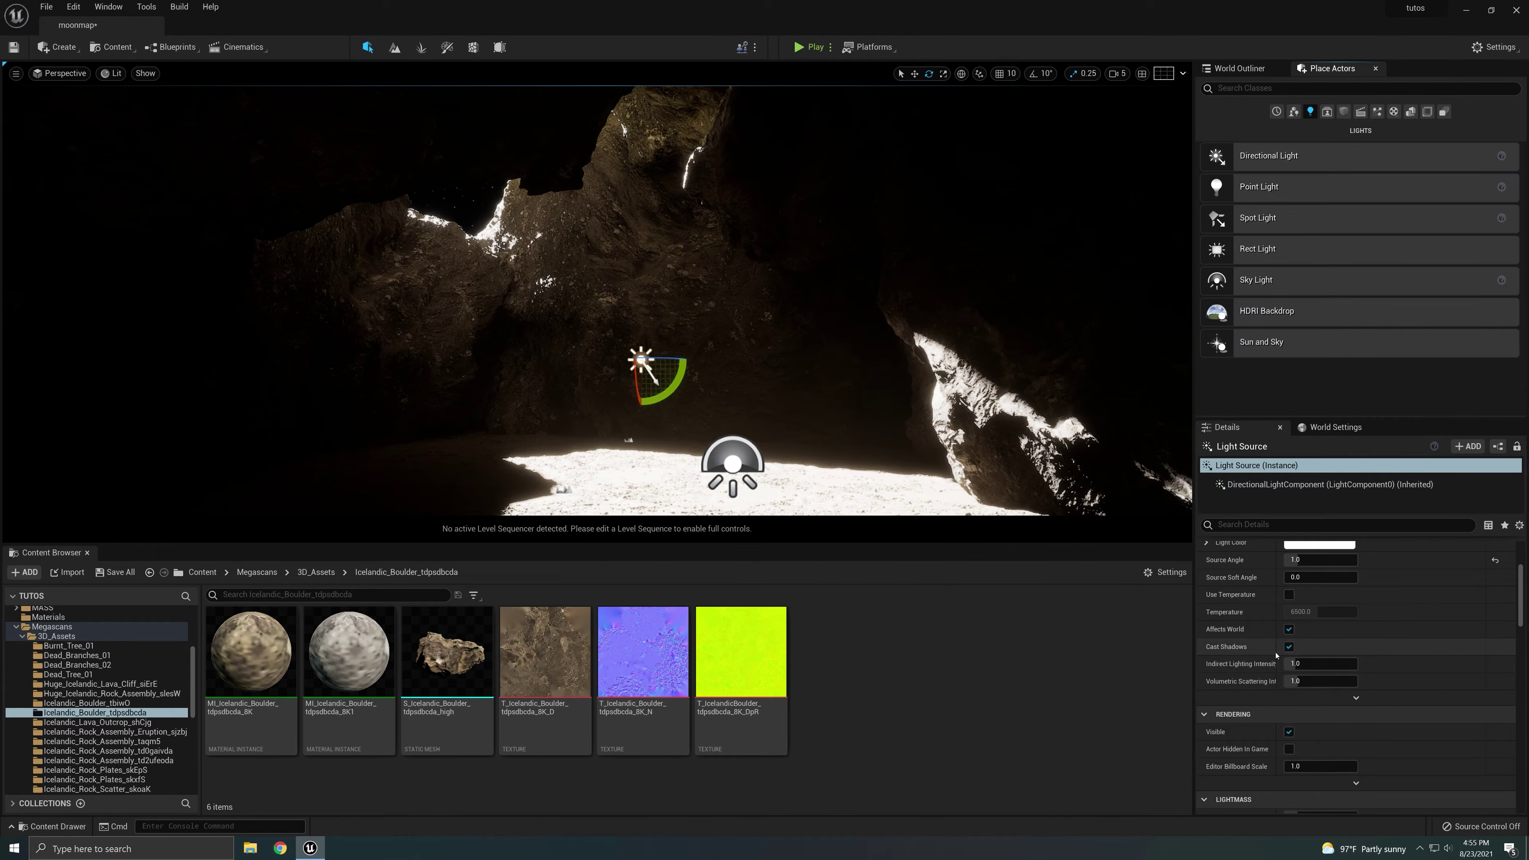
- Toggle Cast Shadows off and on, and try an indirect lighting intensity of about 5.3 before resetting it to the default
{"action": "left_click", "coordinate": [1289, 646]}
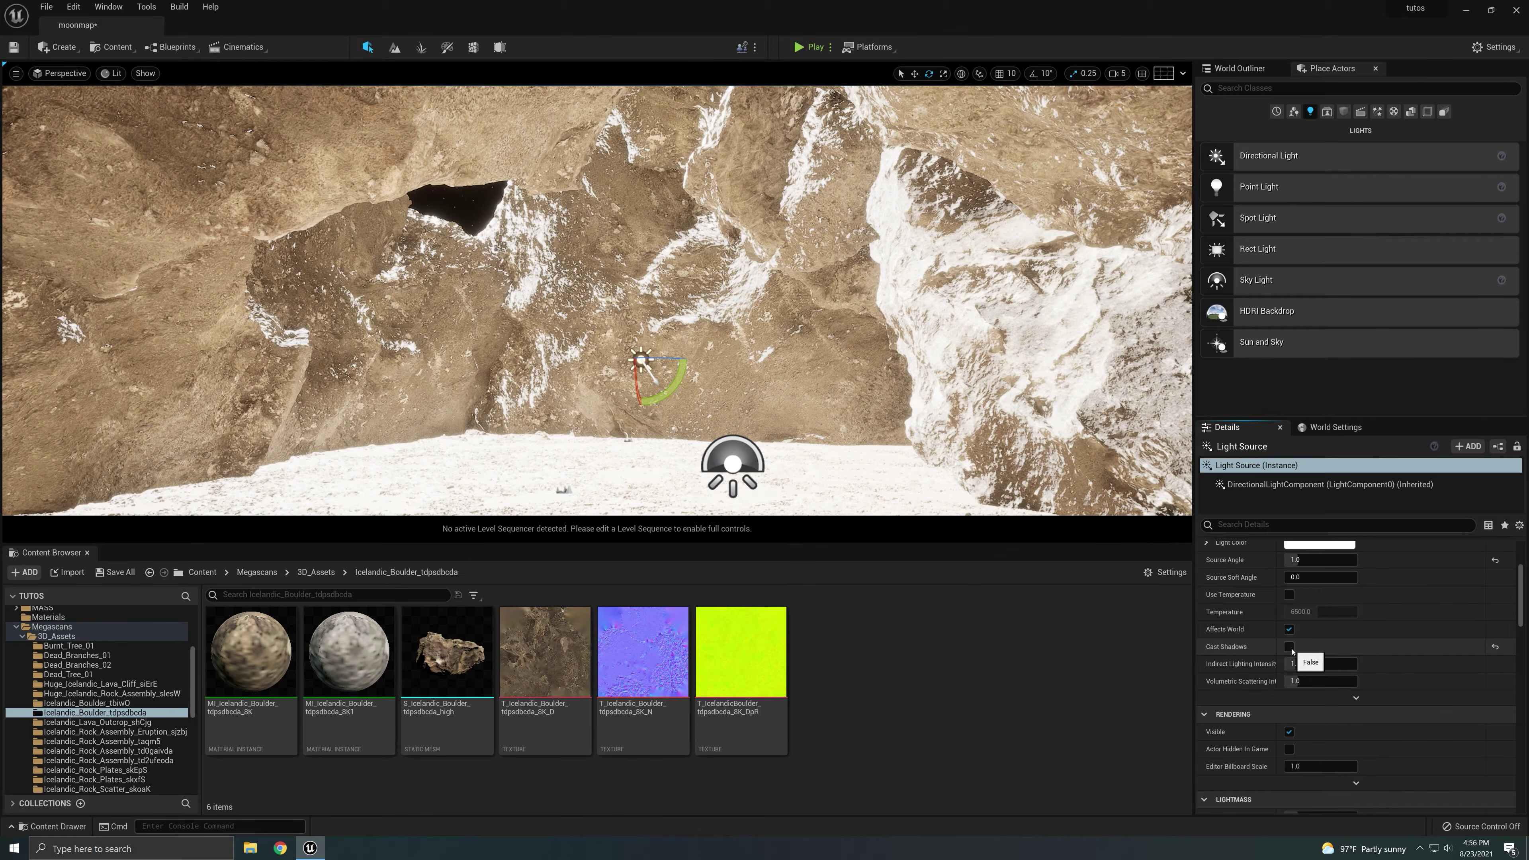
{"action": "left_click", "coordinate": [1290, 647]}
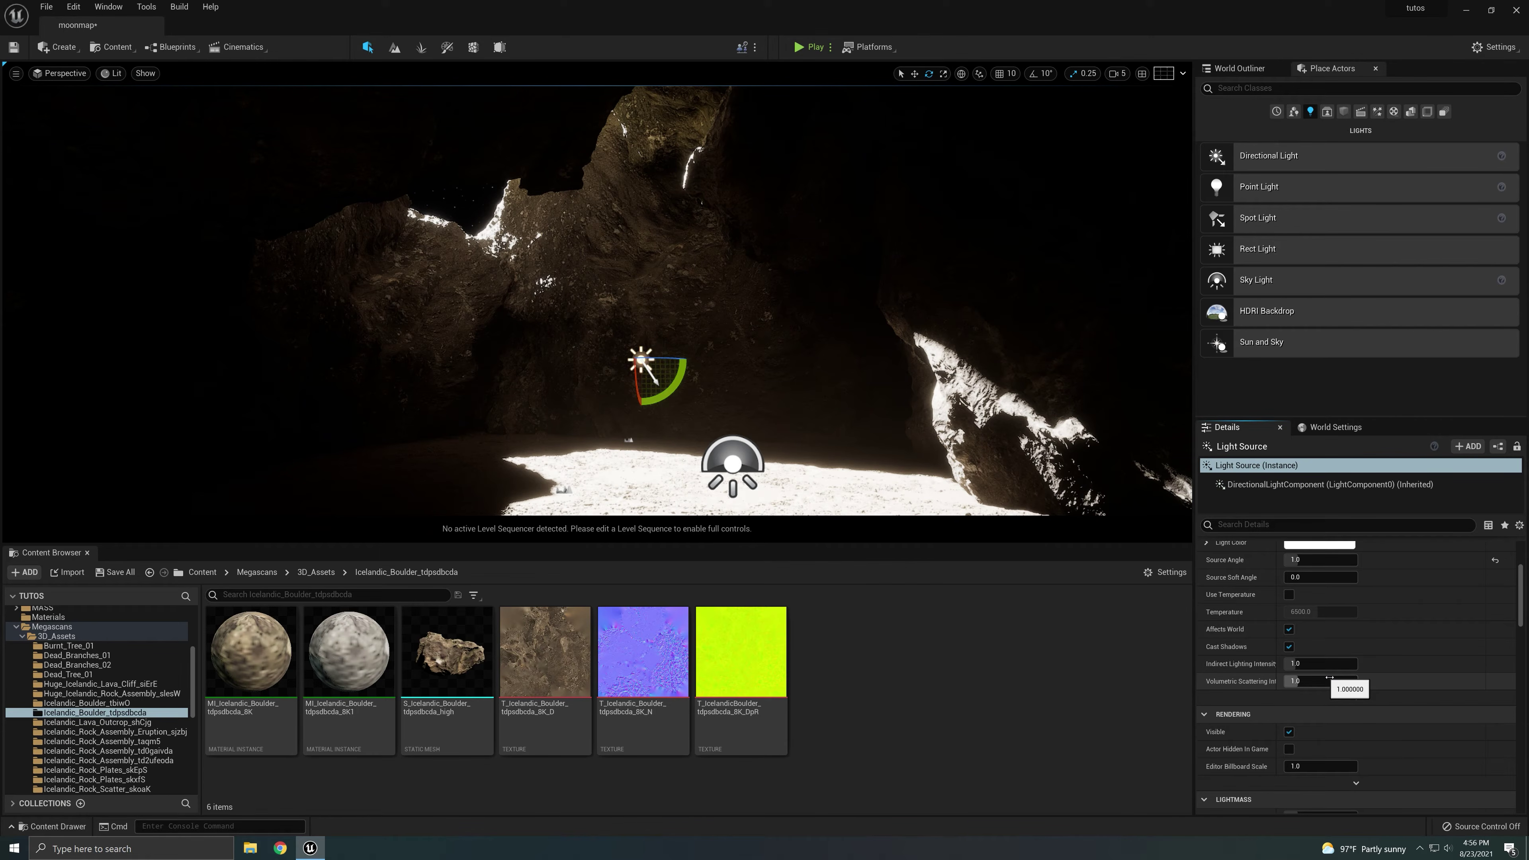
{"action": "left_click", "coordinate": [1306, 663]}
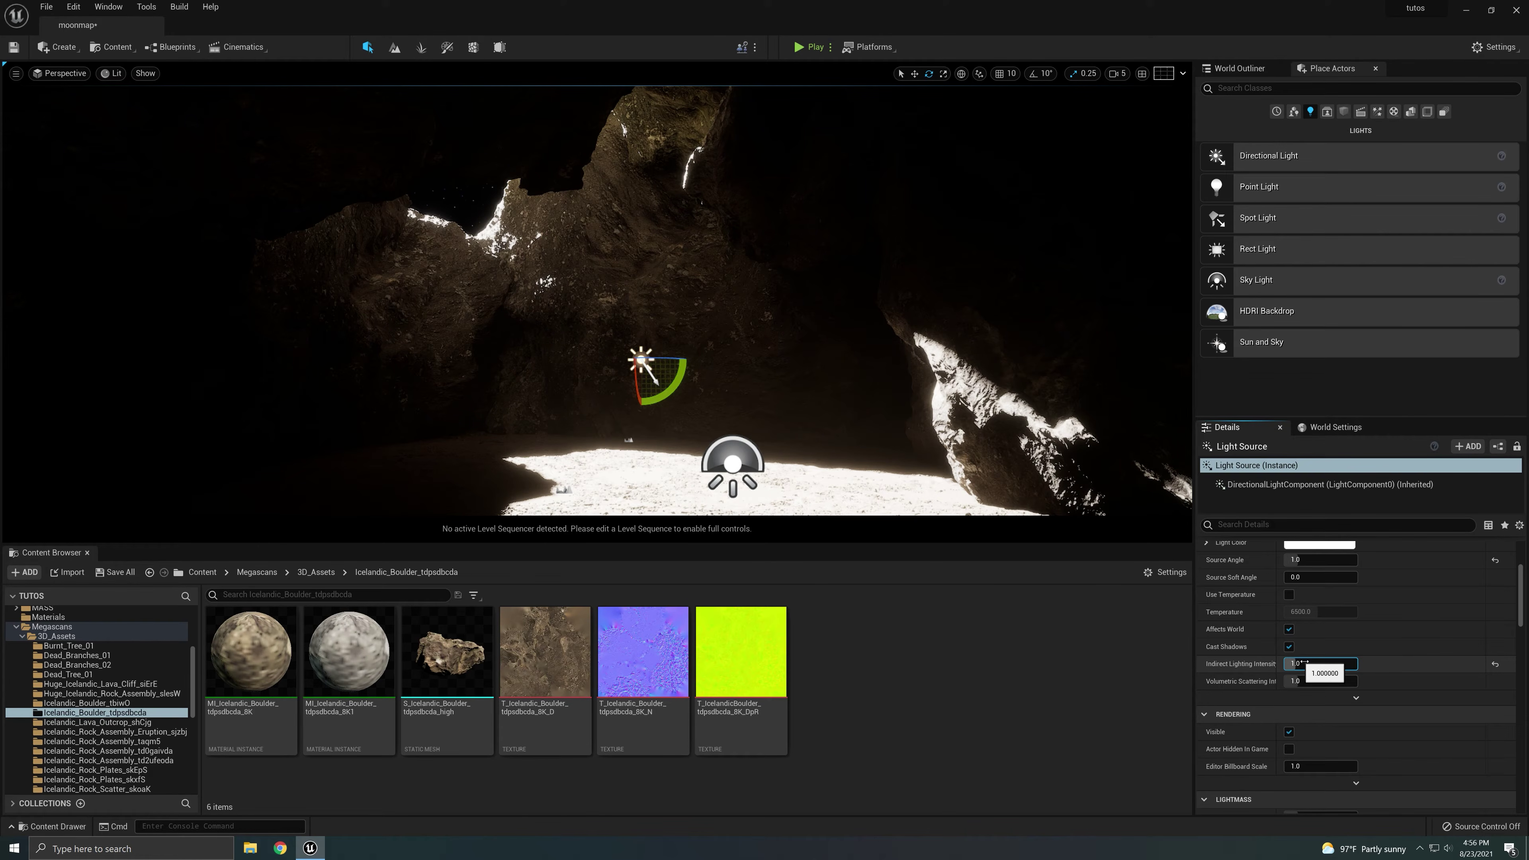
{"action": "left_click_drag", "start_coordinate": [1300, 663], "coordinate": [1390, 664]}
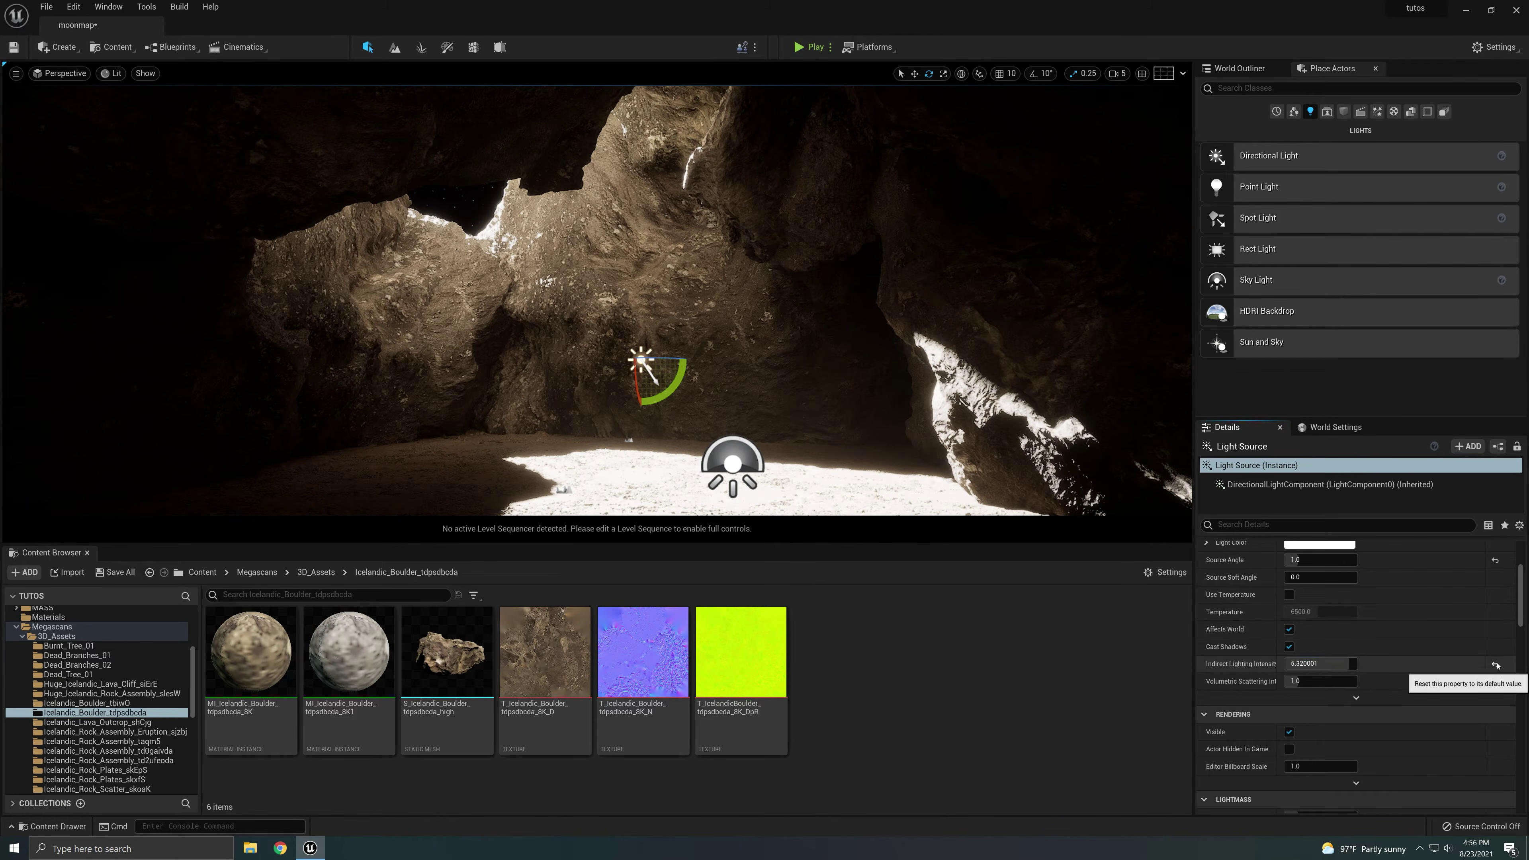
{"action": "left_click", "coordinate": [1494, 664]}
- Toggle Light Shaft Occlusion on and back off in the directional light's light shaft settings
{"action": "scroll", "coordinate": [1347, 676], "scroll_direction": "down", "scroll_amount": 4}
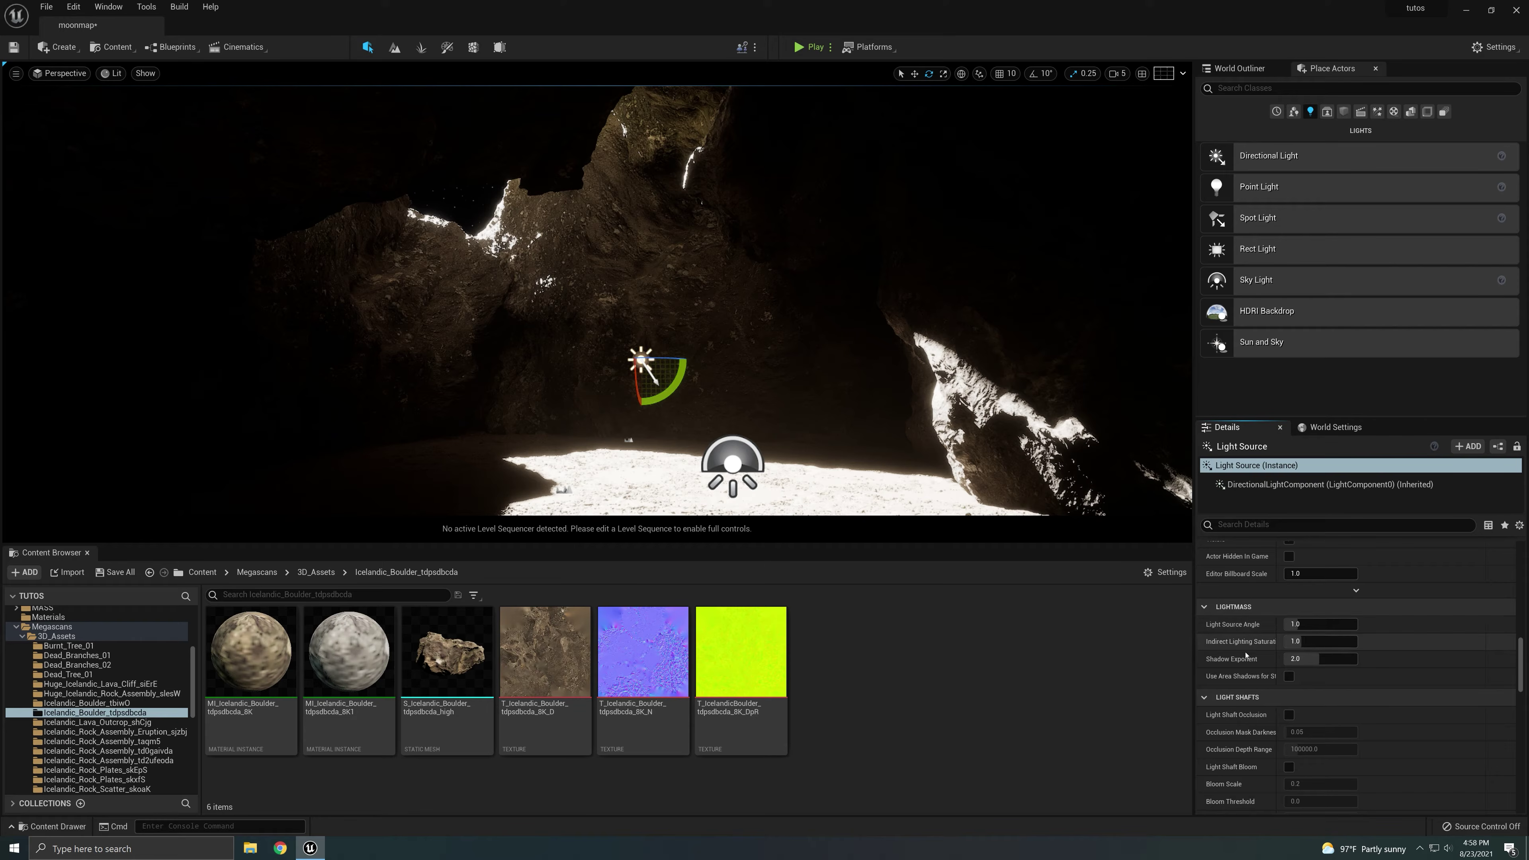
{"action": "scroll", "coordinate": [1258, 642], "scroll_direction": "down", "scroll_amount": 3}
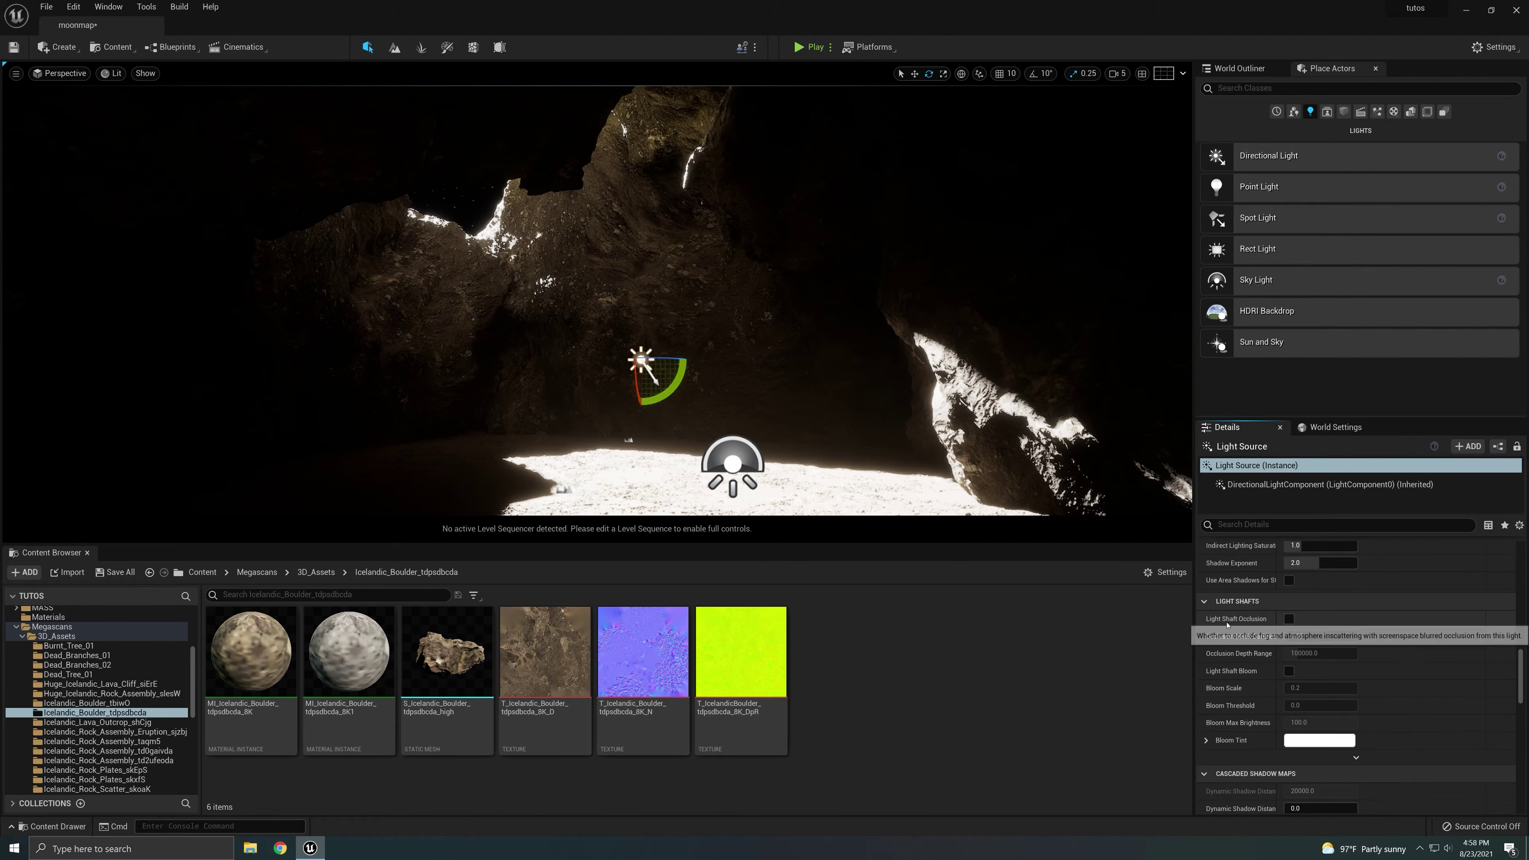
{"action": "left_click", "coordinate": [1289, 619]}
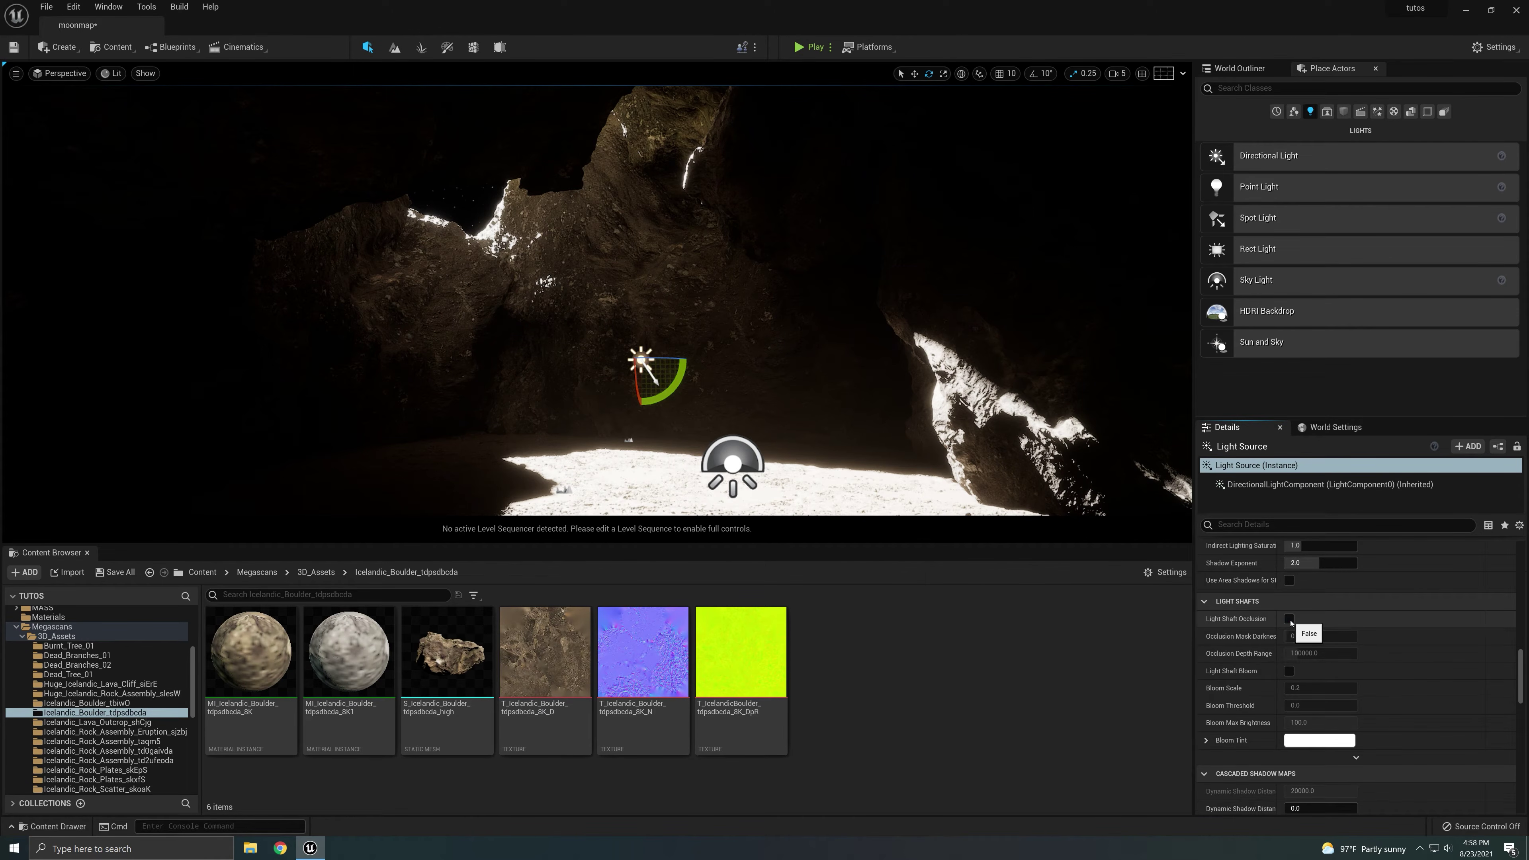
{"action": "left_click", "coordinate": [1288, 619]}
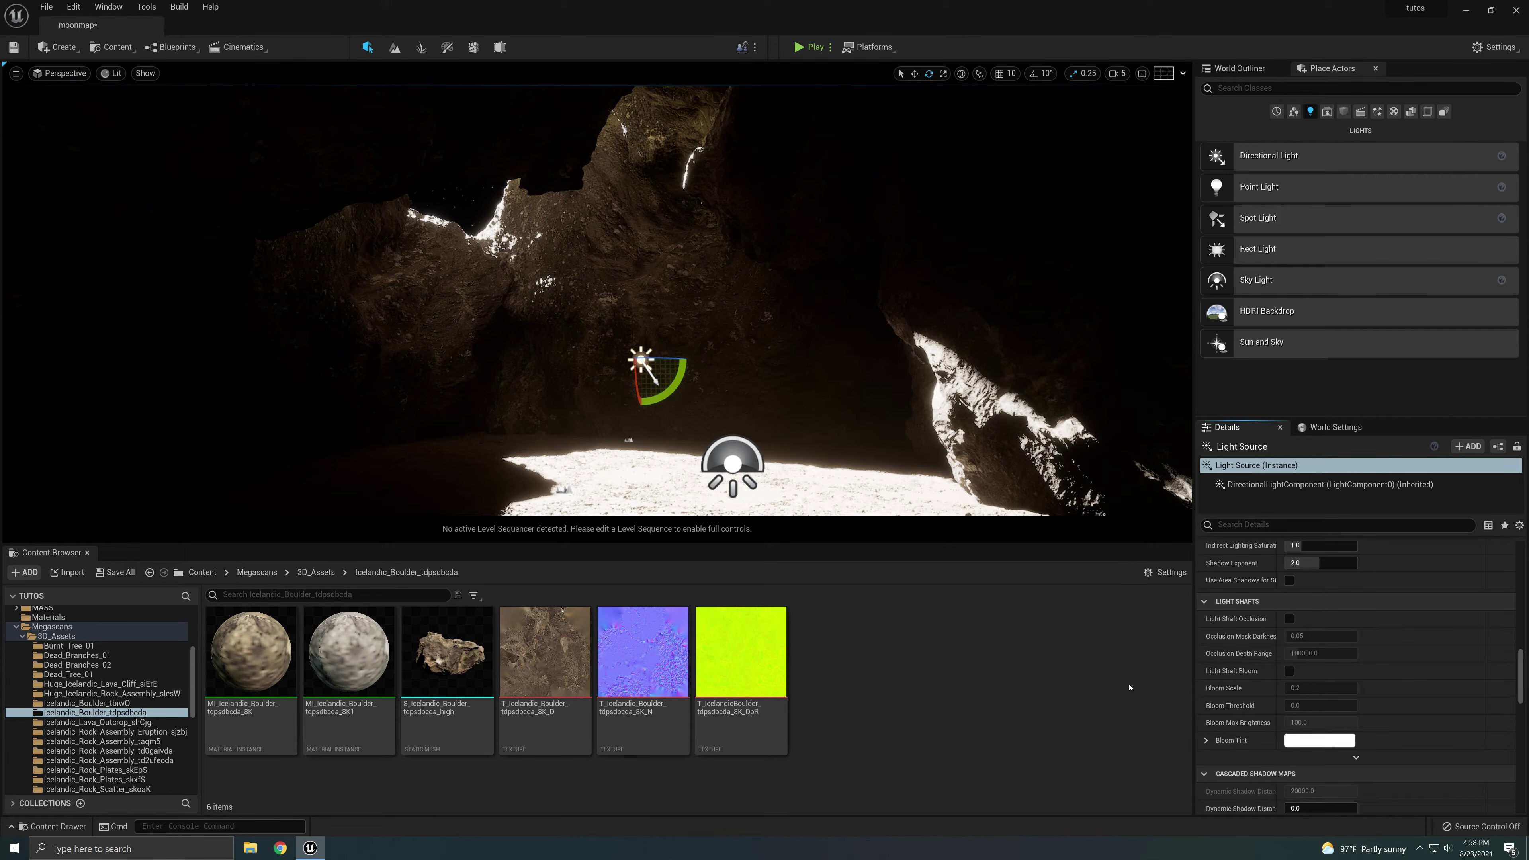
- Enable Cast Shadows on Clouds in the directional light's atmosphere and cloud settings
{"action": "left_click", "coordinate": [1355, 758]}
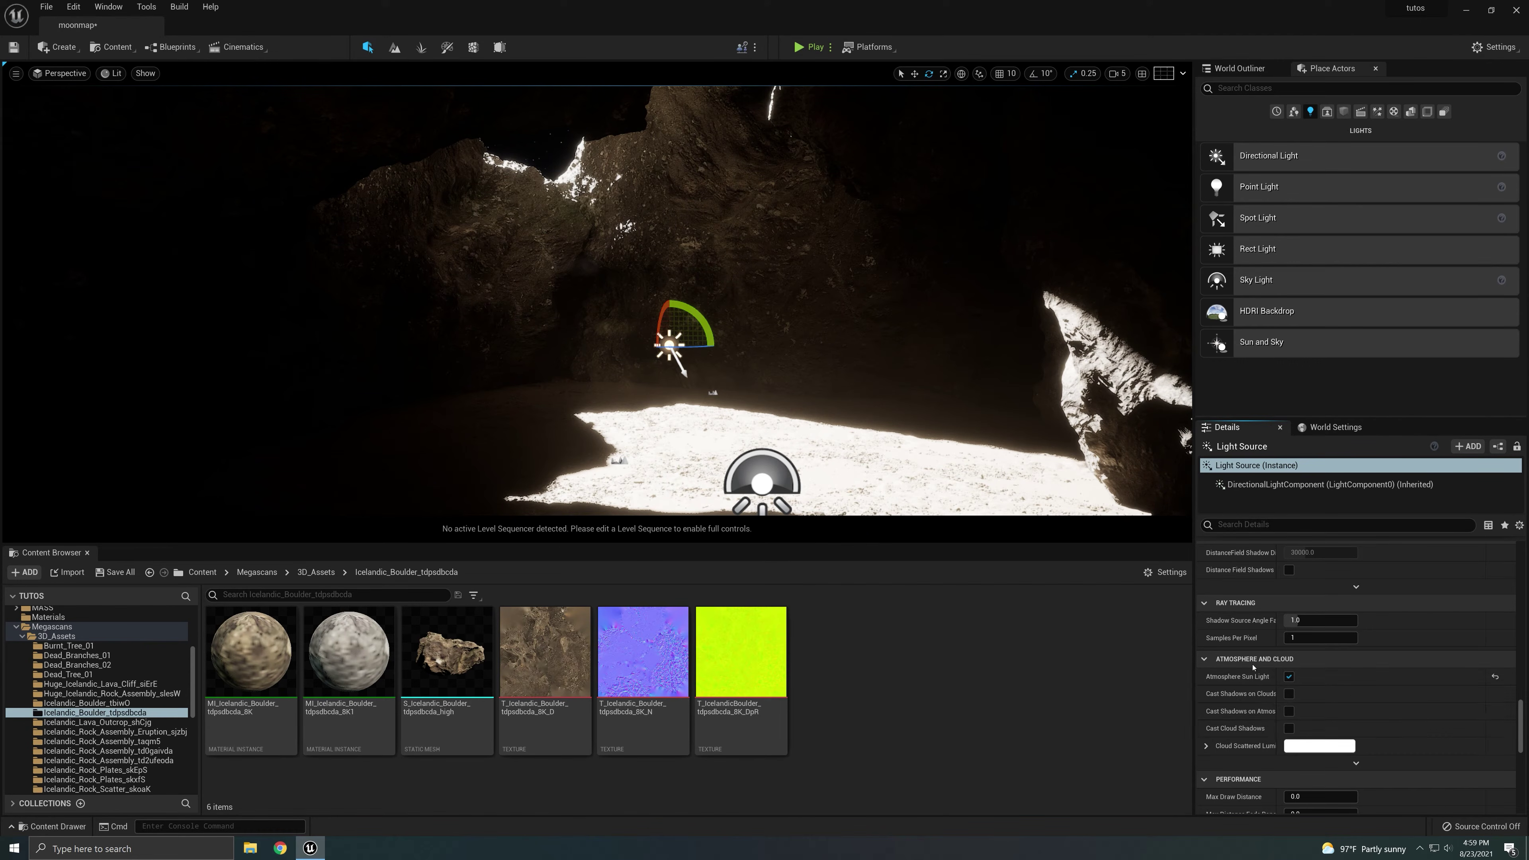
{"action": "left_click", "coordinate": [1288, 694]}
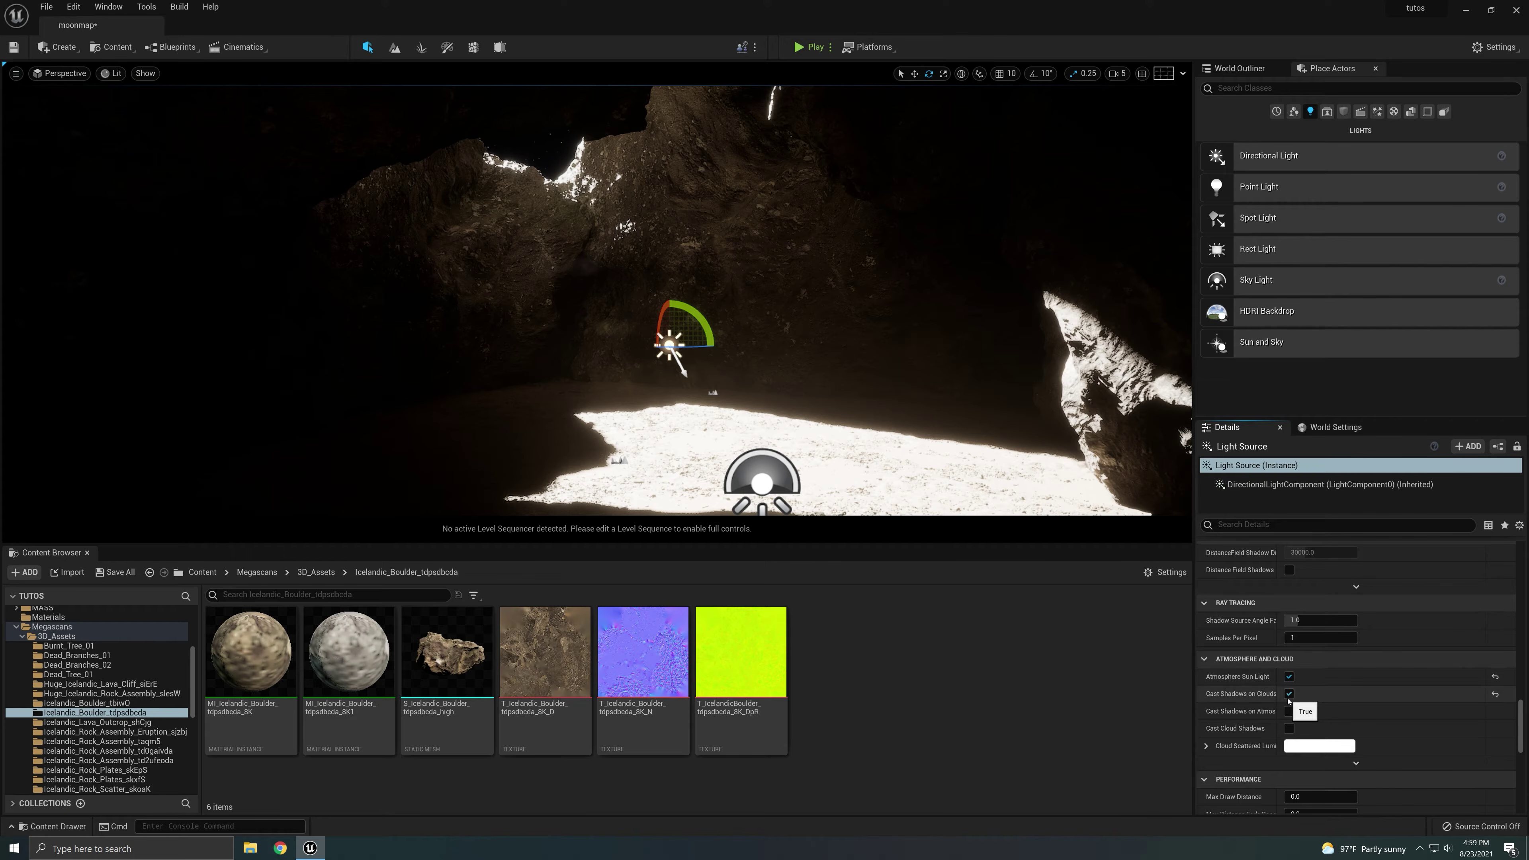
- Try Cast Shadows on Atmosphere and Cast Cloud Shadows, reset the atmosphere and cloud options to their defaults, and re-enable Atmosphere Sun Light
{"action": "left_click", "coordinate": [1289, 711]}
{"action": "left_click", "coordinate": [1289, 728]}
{"action": "left_click", "coordinate": [1495, 728]}
{"action": "left_click", "coordinate": [1494, 711]}
{"action": "left_click", "coordinate": [1495, 694]}
{"action": "left_click", "coordinate": [1495, 677]}
{"action": "left_click", "coordinate": [1289, 677]}
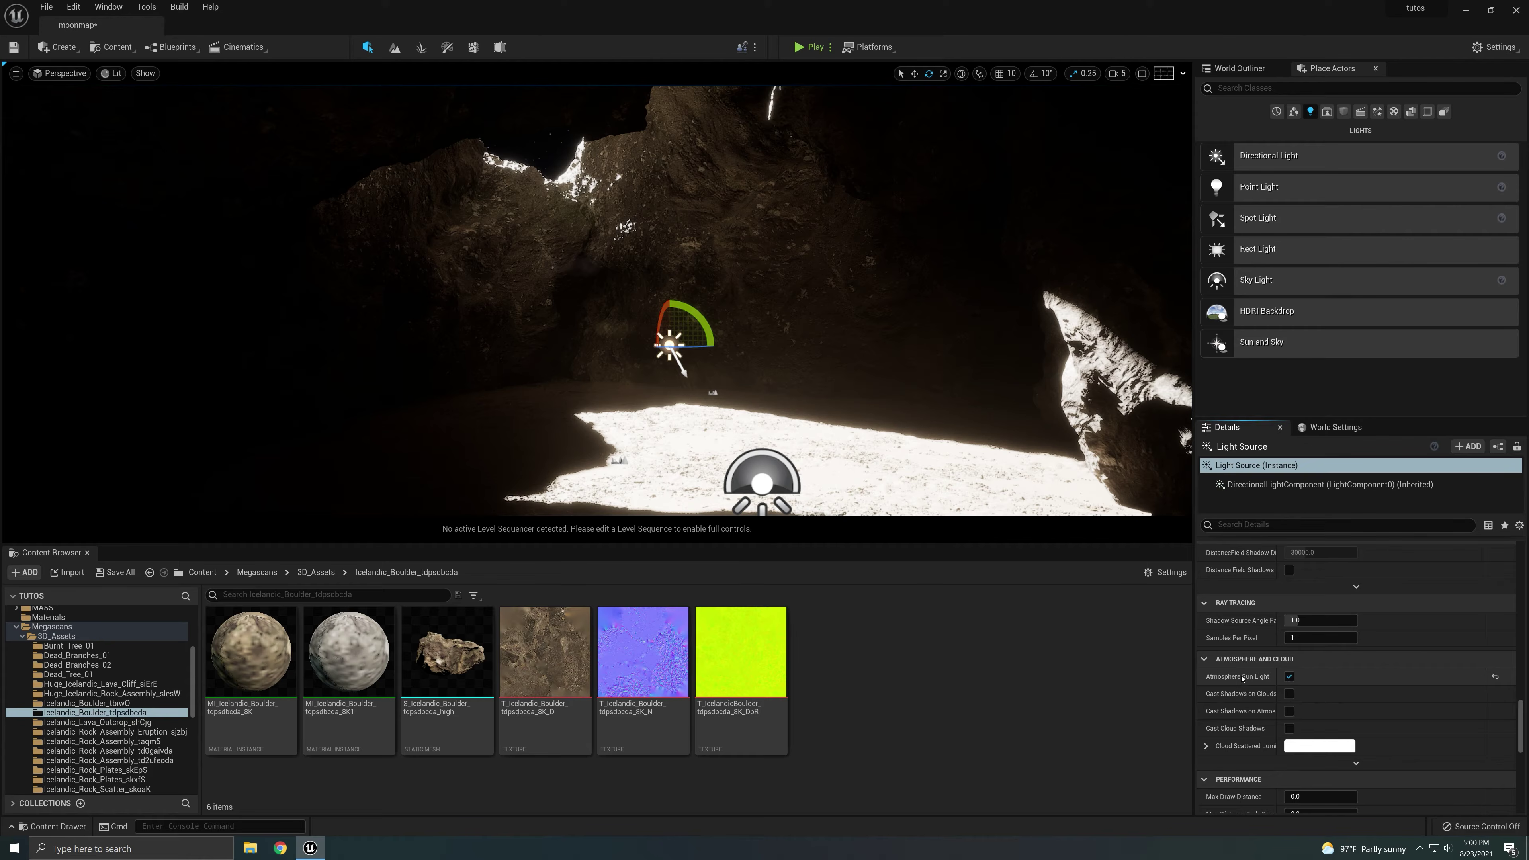
- Make the Light Source Movable and set its intensity to 25 lux
{"action": "scroll", "coordinate": [1316, 689], "scroll_direction": "down", "scroll_amount": 5}
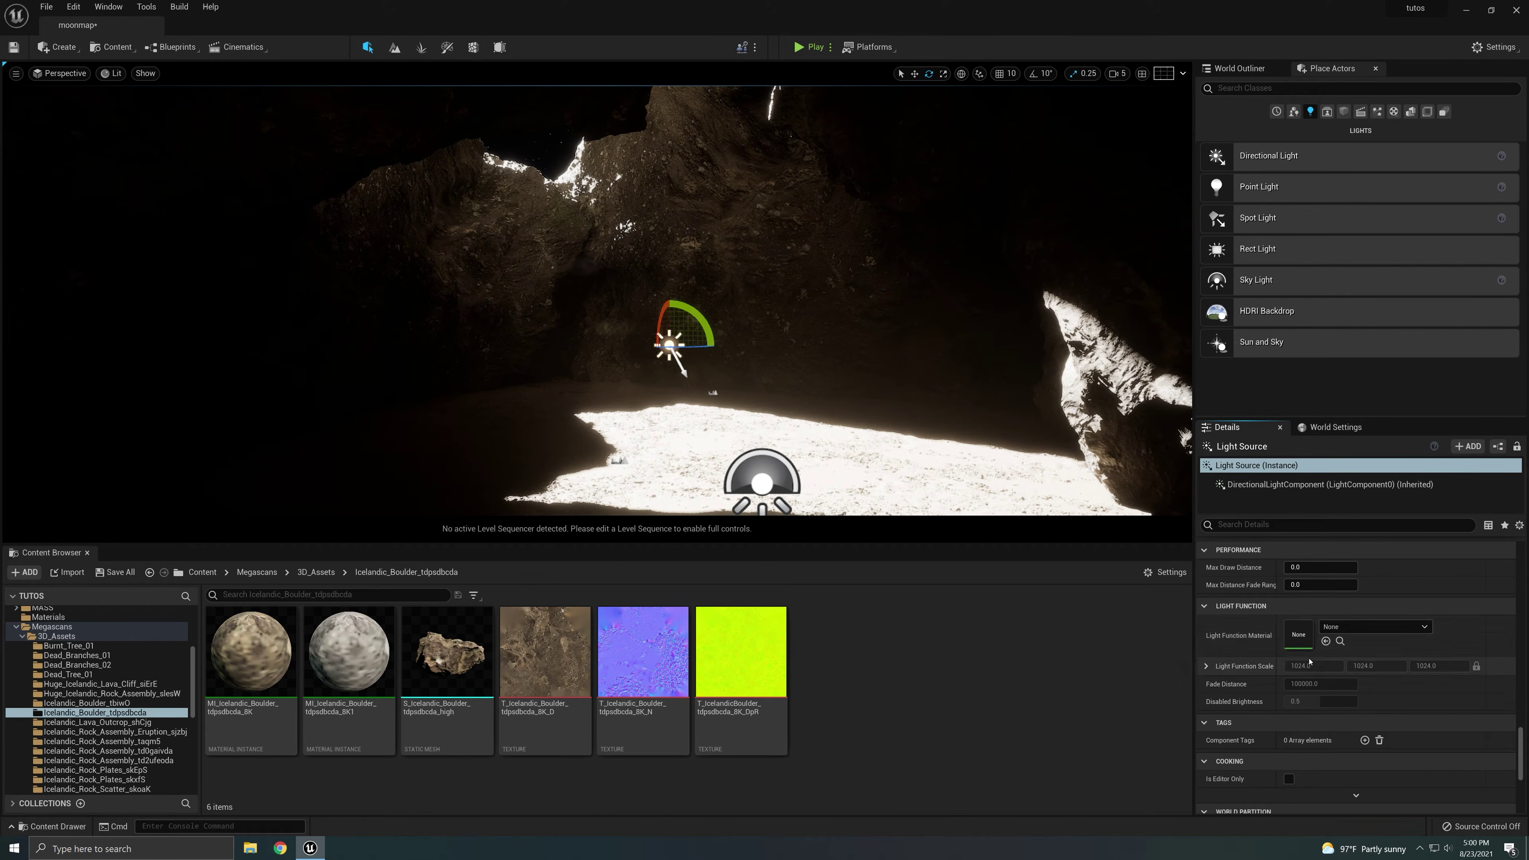
{"action": "scroll", "coordinate": [1307, 714], "scroll_direction": "up", "scroll_amount": 2}
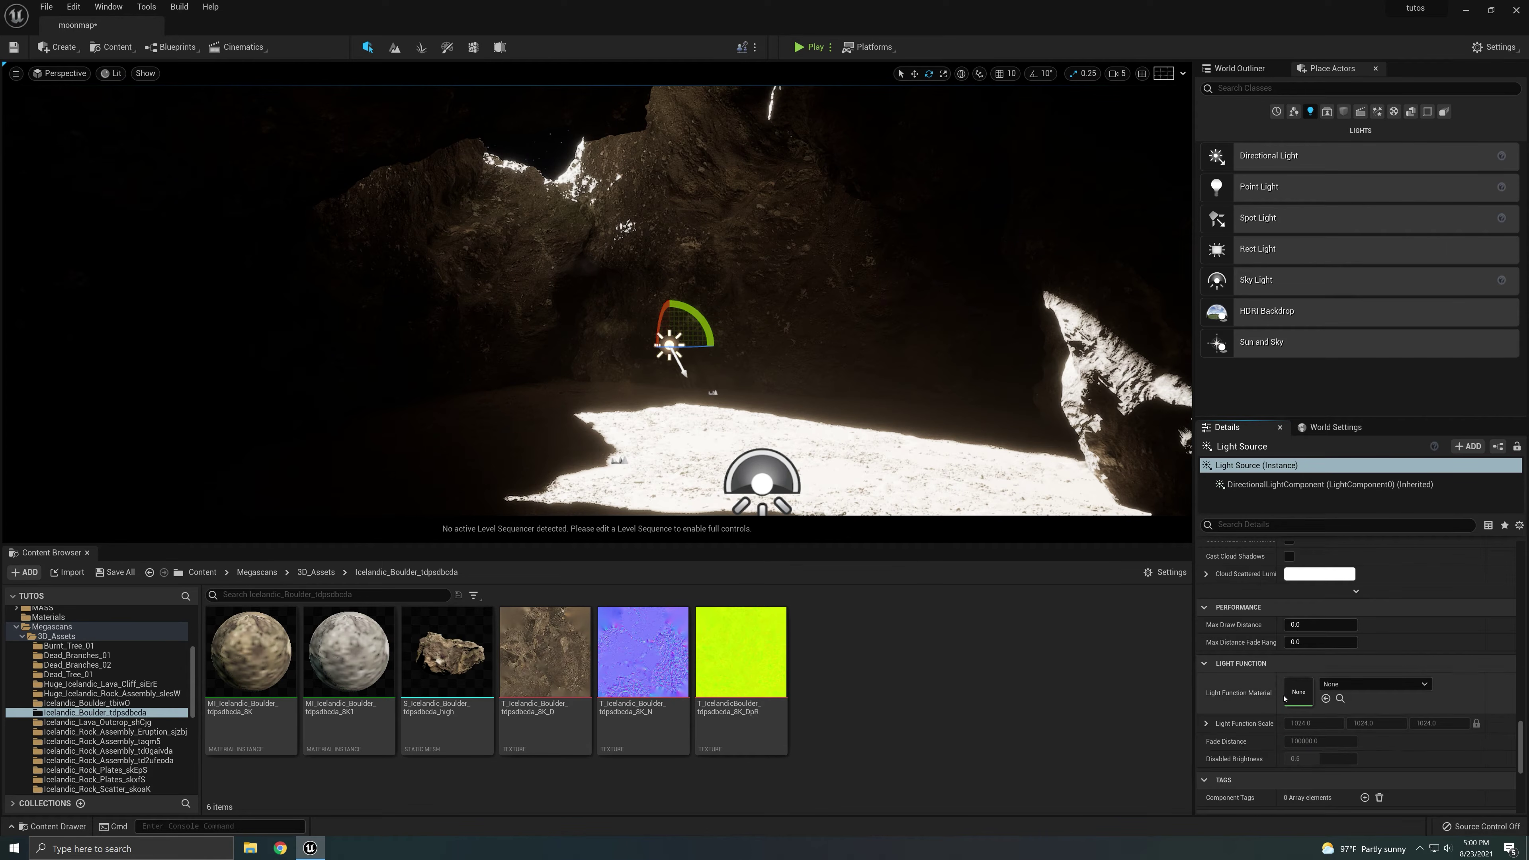
{"action": "scroll", "coordinate": [1284, 699], "scroll_direction": "down", "scroll_amount": 1}
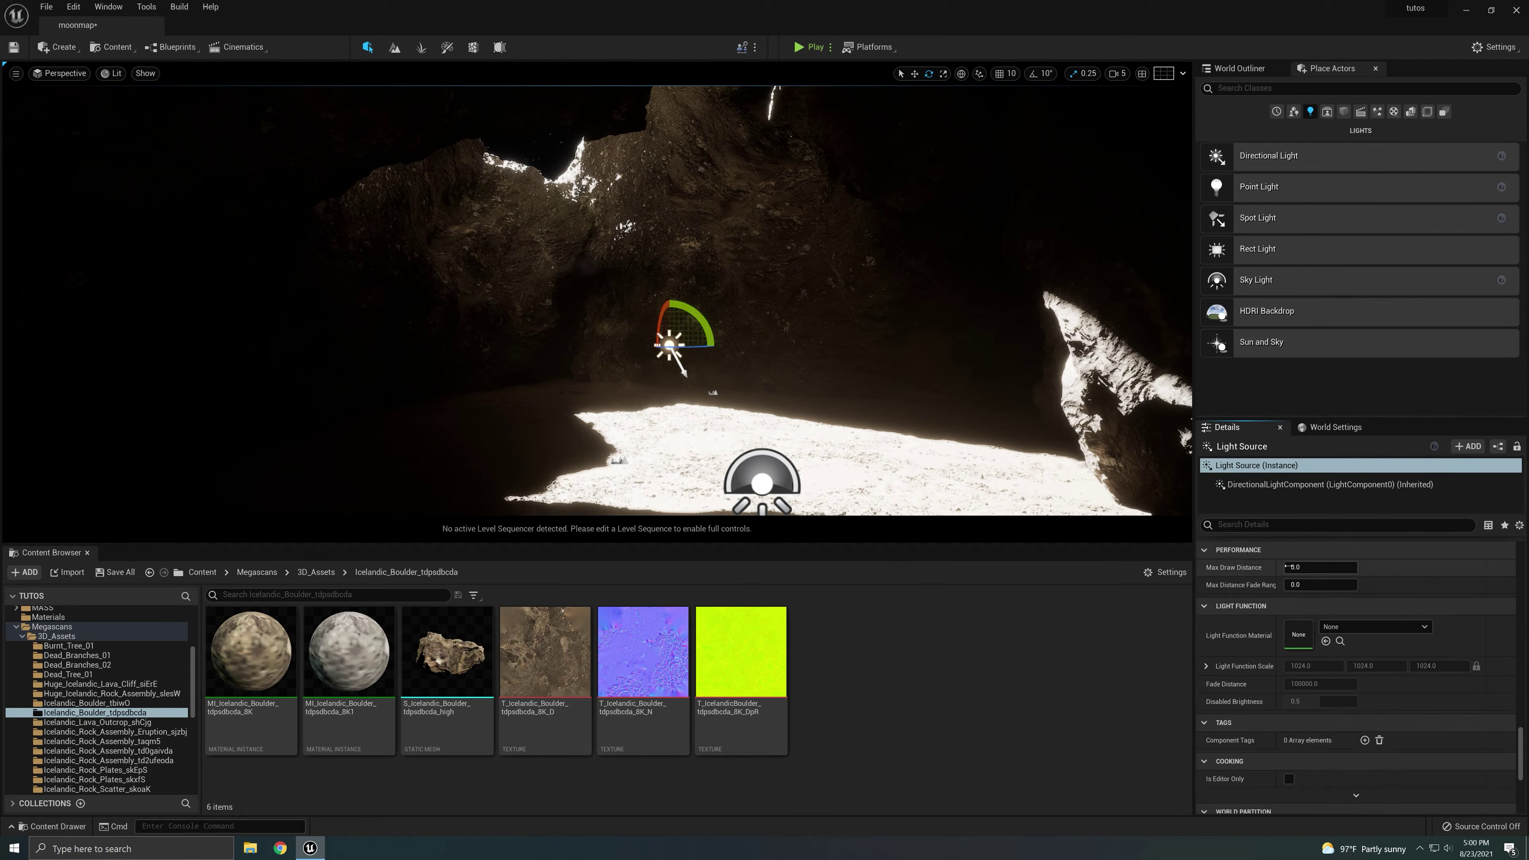
{"action": "scroll", "coordinate": [1296, 651], "scroll_direction": "up", "scroll_amount": 10}
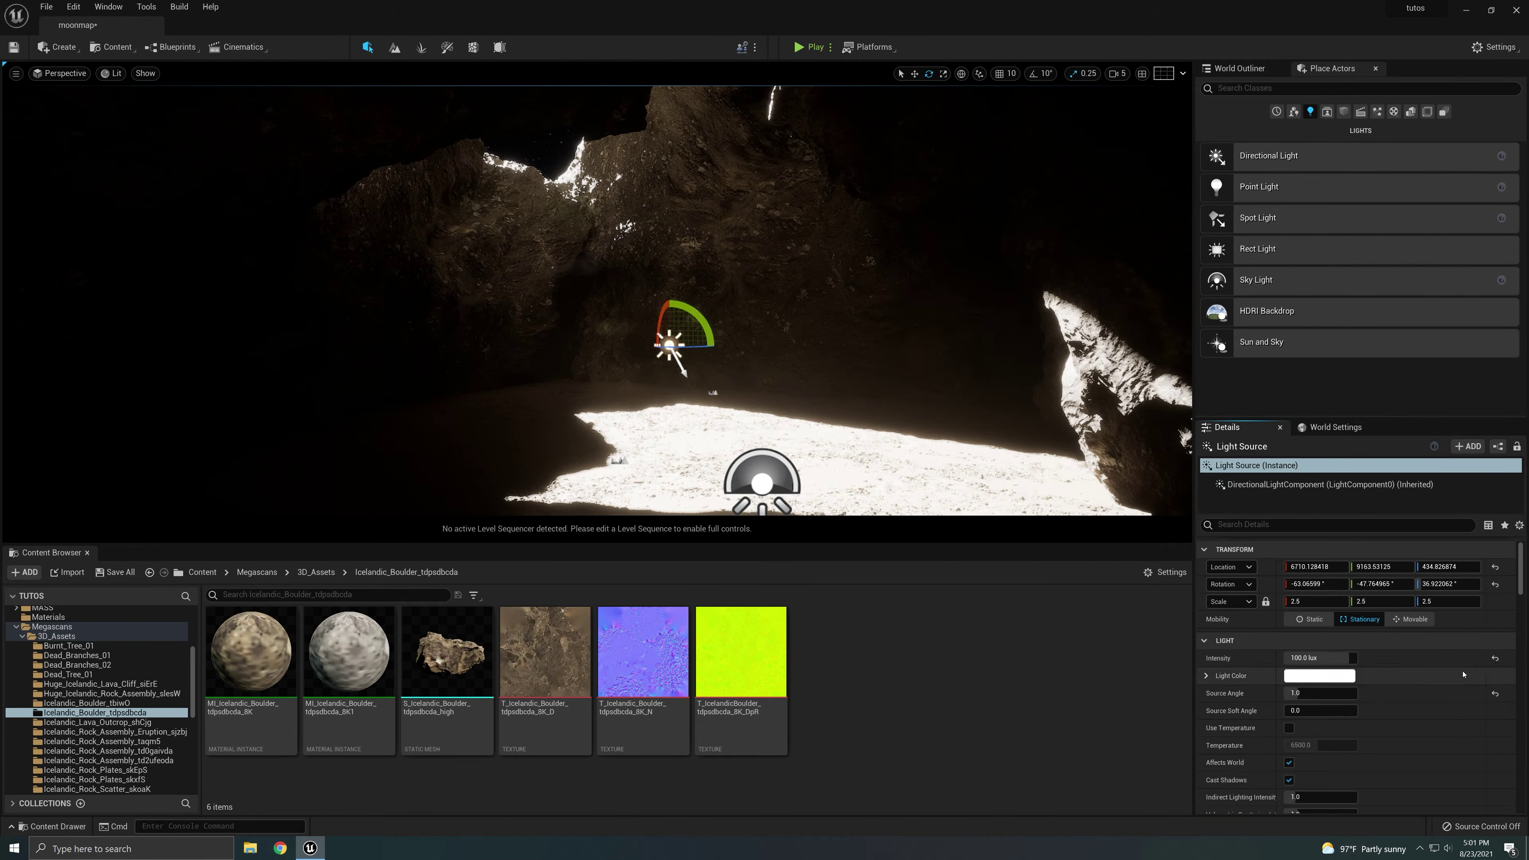
{"action": "left_click", "coordinate": [1420, 623]}
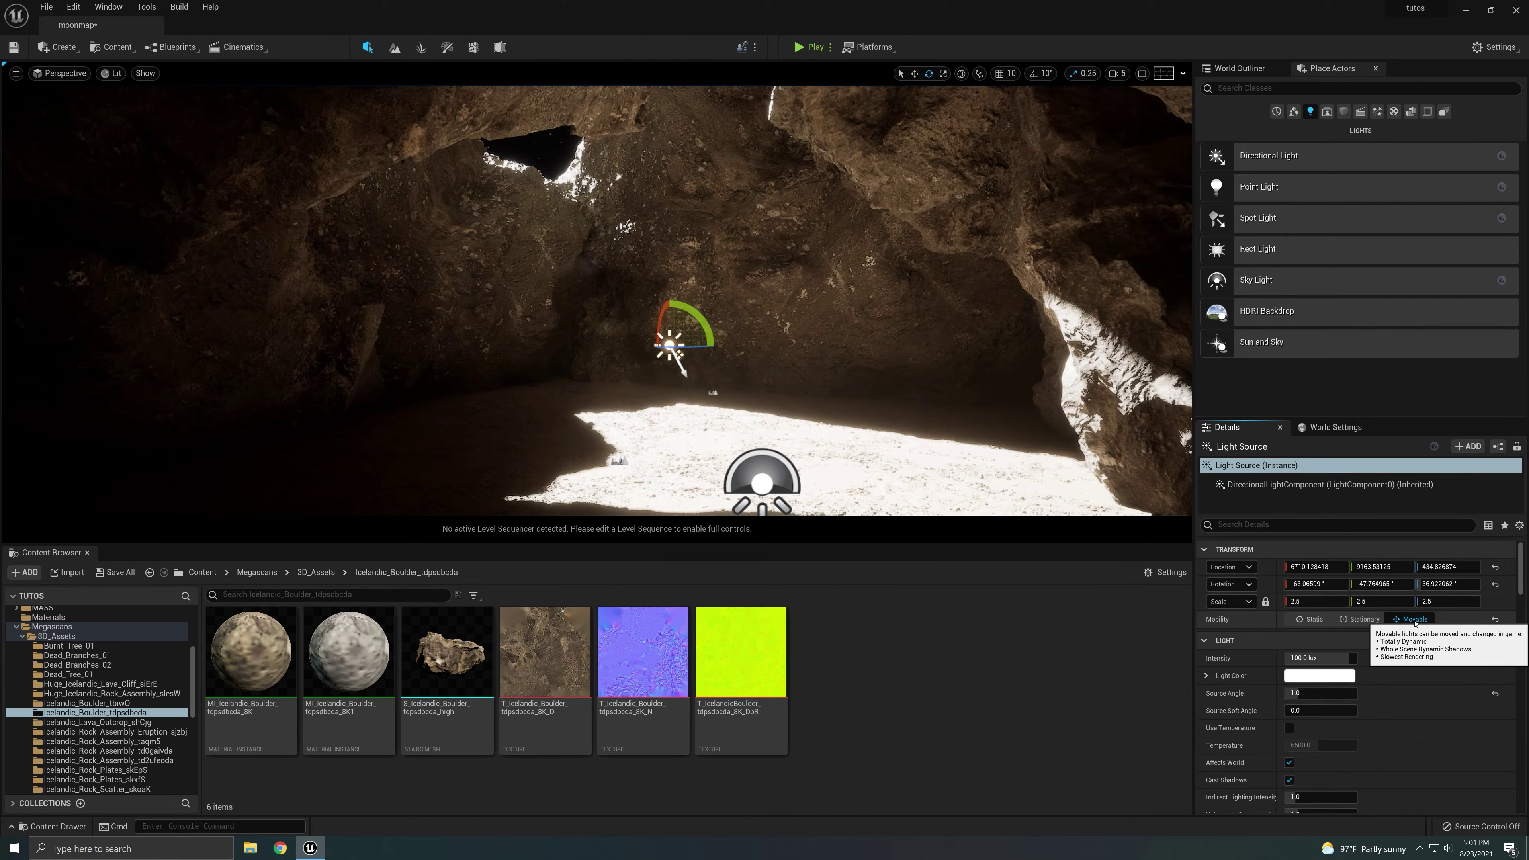
{"action": "left_click", "coordinate": [1325, 658]}
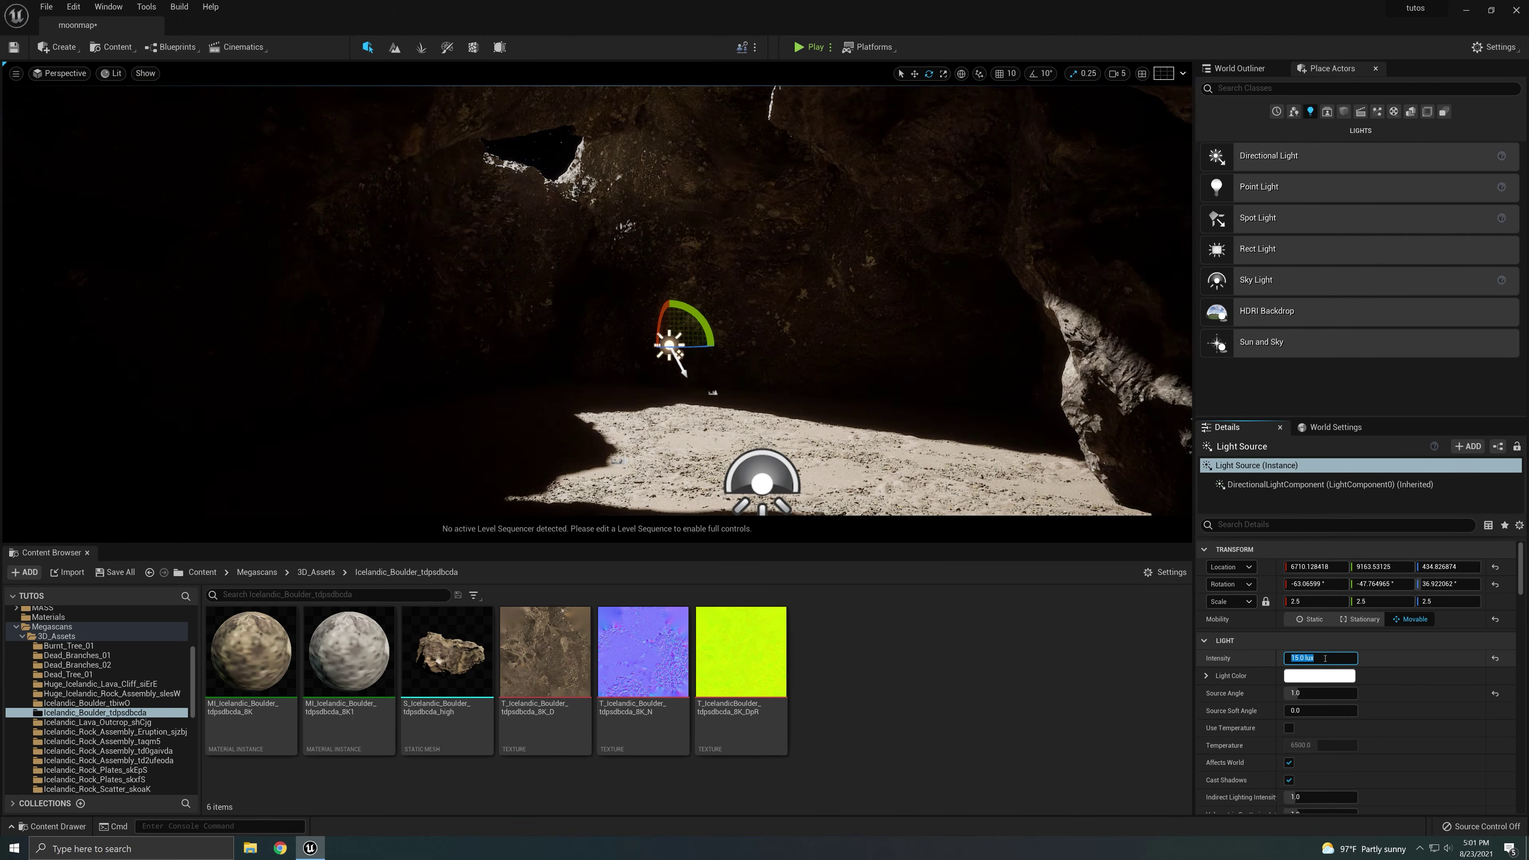
{"action": "type", "text": "25"}
{"action": "key", "text": "Return"}
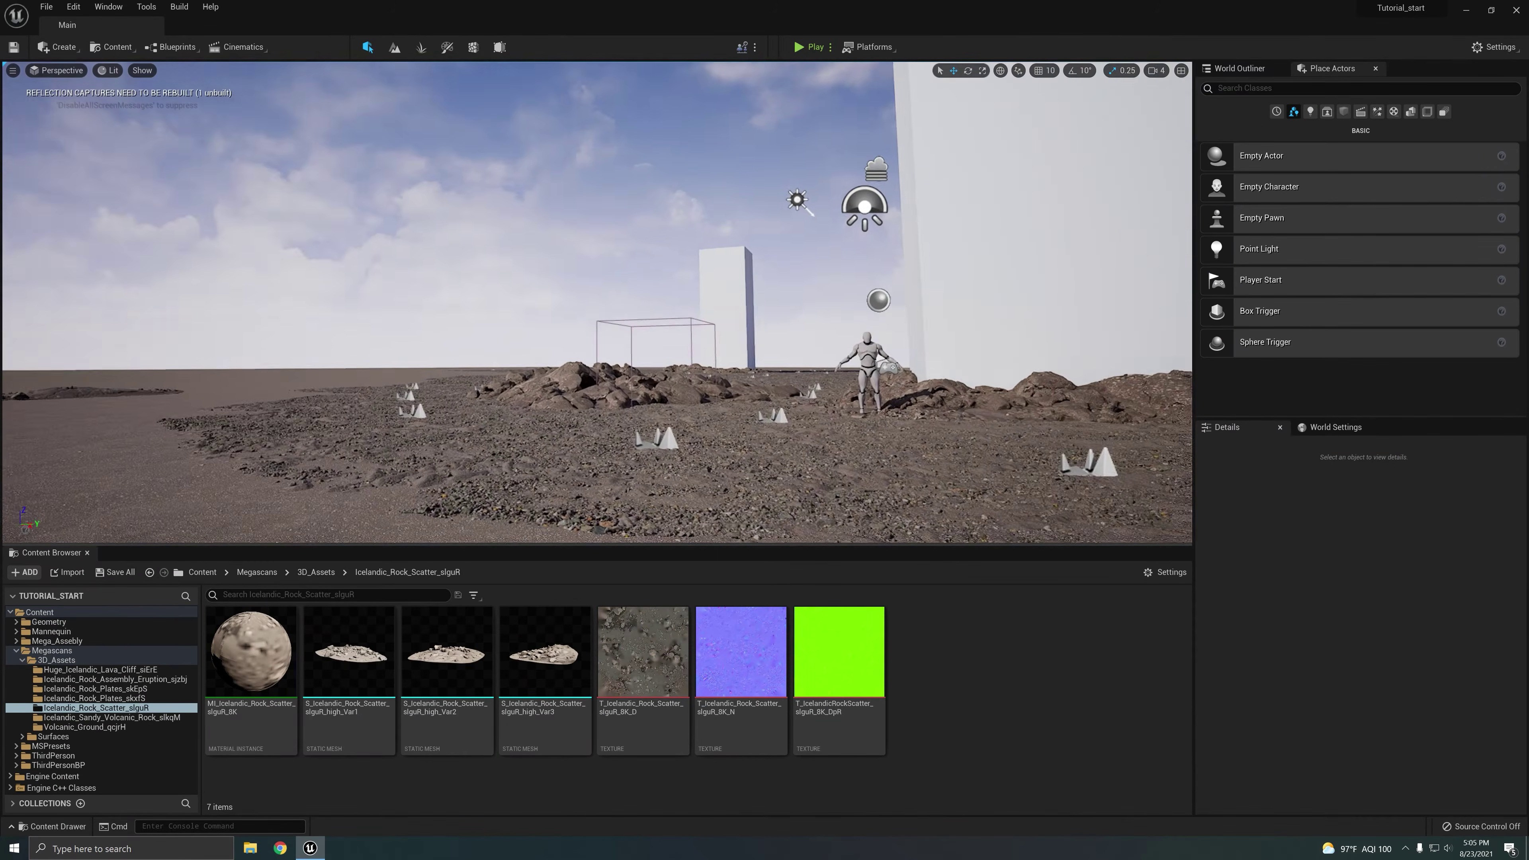
{"action": "right_click_drag", "start_coordinate": [596, 301], "coordinate": [645, 316]}
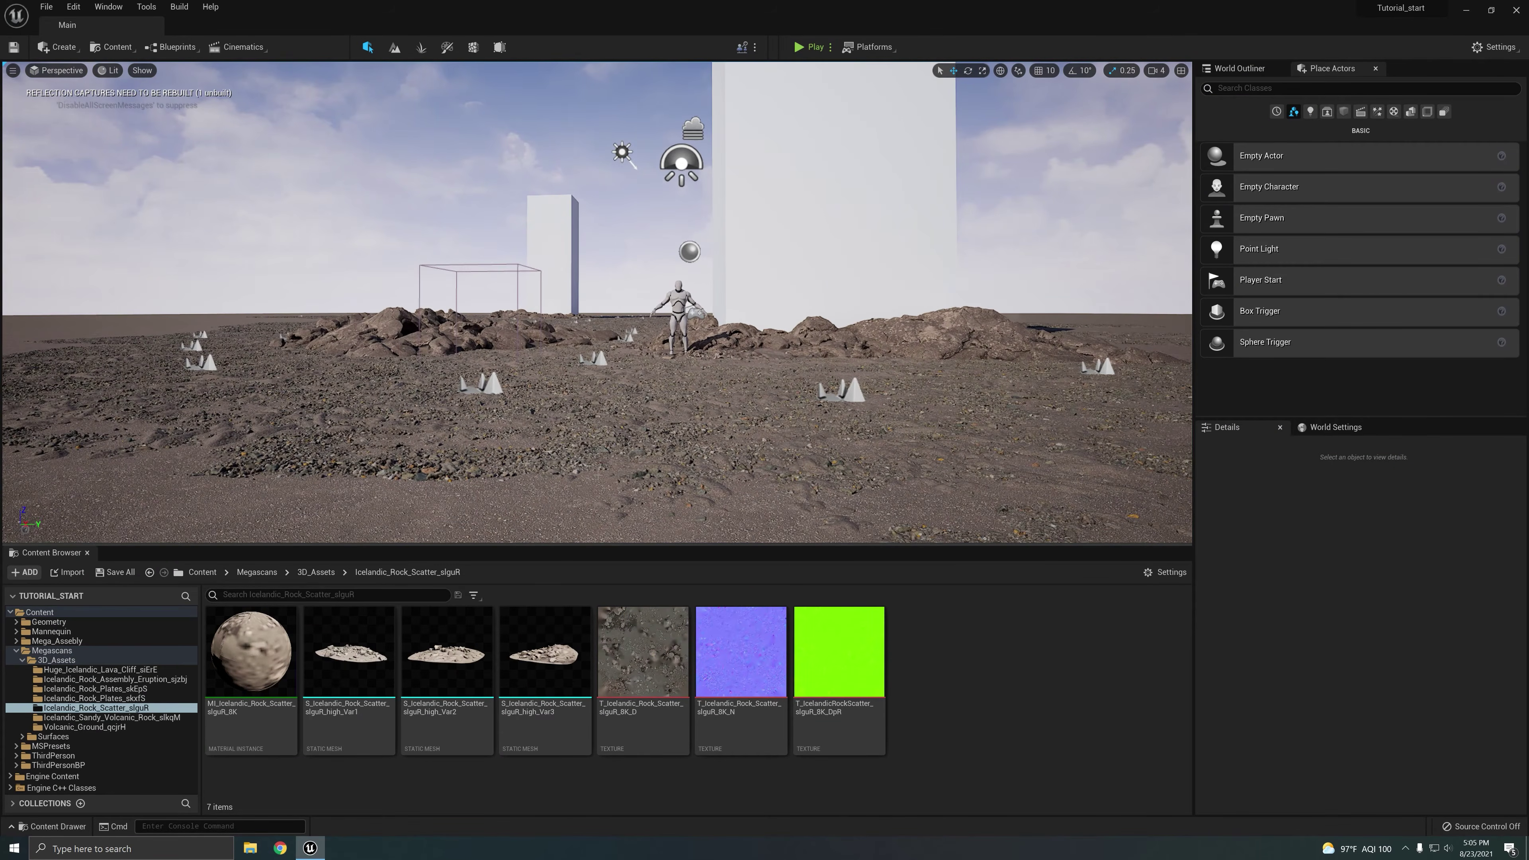
{"action": "key", "text": "w"}
{"action": "right_click_drag", "start_coordinate": [598, 475], "coordinate": [651, 500]}
{"action": "key", "text": "s"}
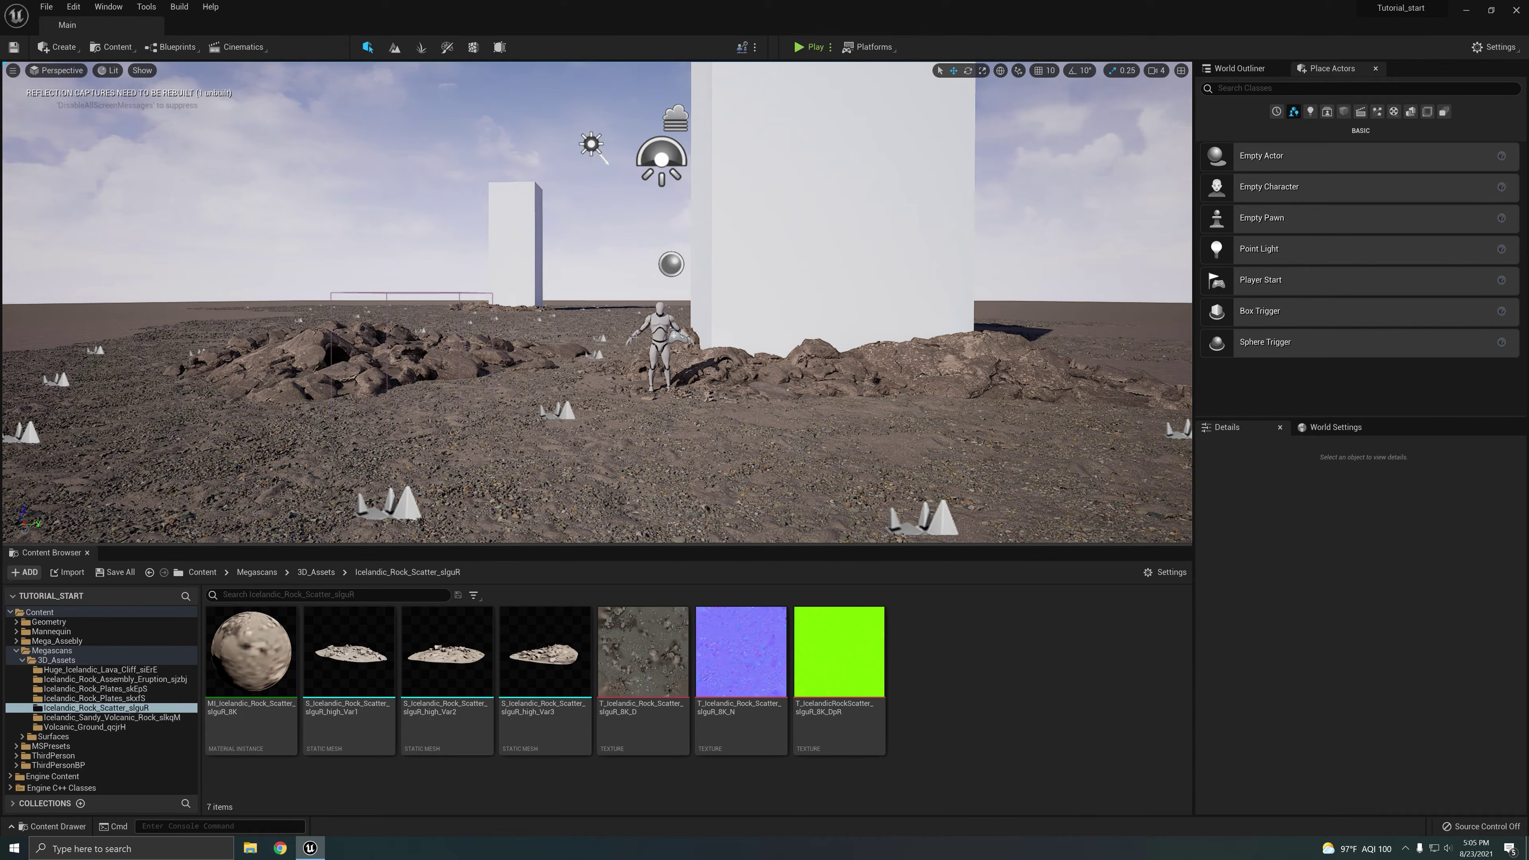
{"action": "right_click_drag", "start_coordinate": [717, 437], "coordinate": [737, 472]}
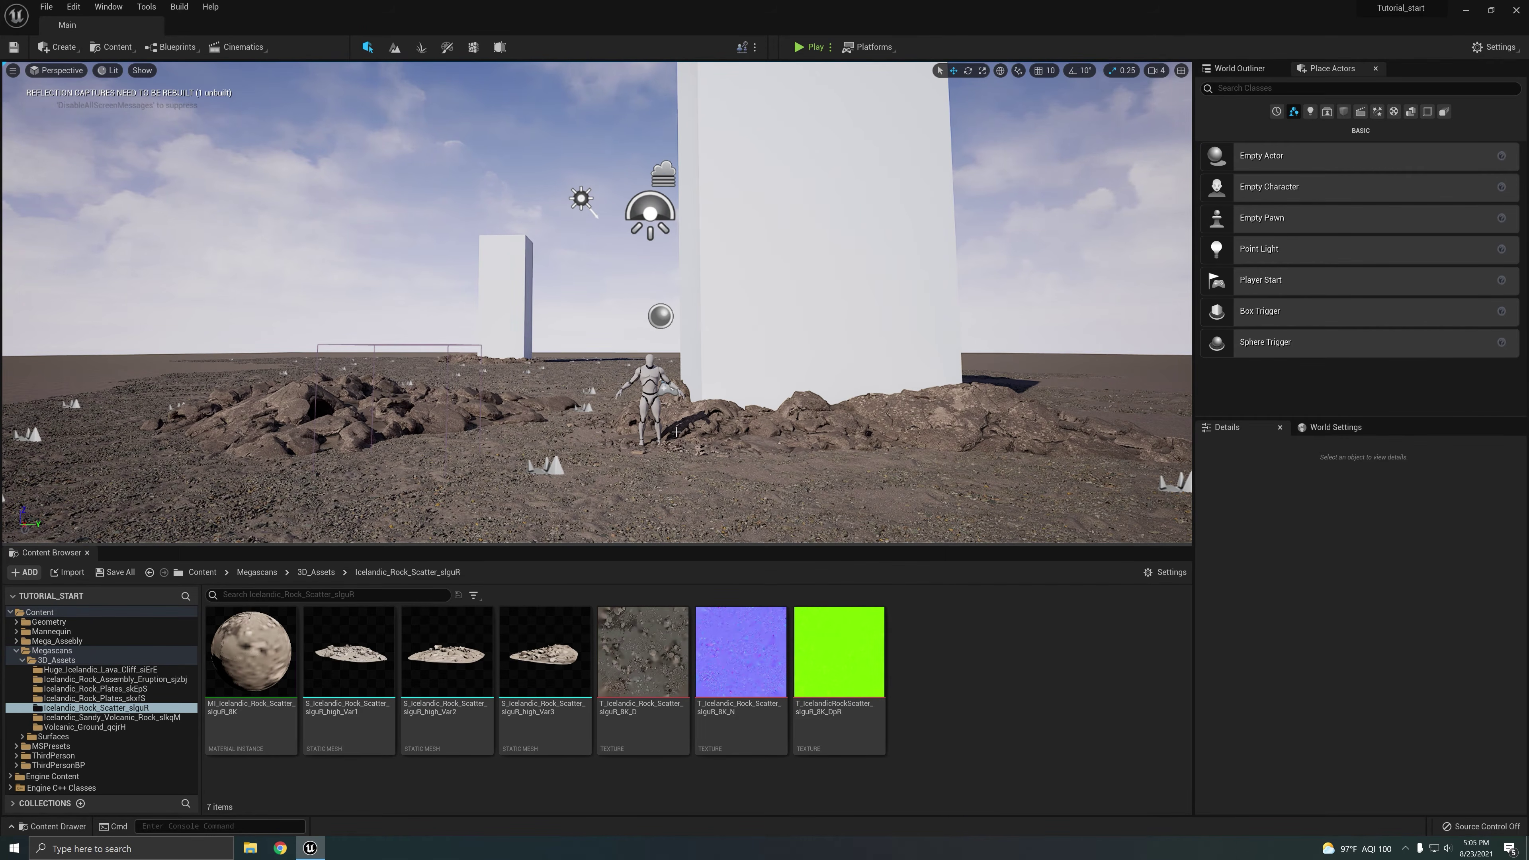
{"action": "mouse_move", "coordinate": [676, 432]}
{"action": "right_mouse_down"}
{"action": "mouse_move", "coordinate": [662, 409]}
{"action": "mouse_move", "coordinate": [686, 425]}
{"action": "mouse_move", "coordinate": [672, 424]}
{"action": "mouse_move", "coordinate": [683, 455]}
{"action": "right_mouse_up"}
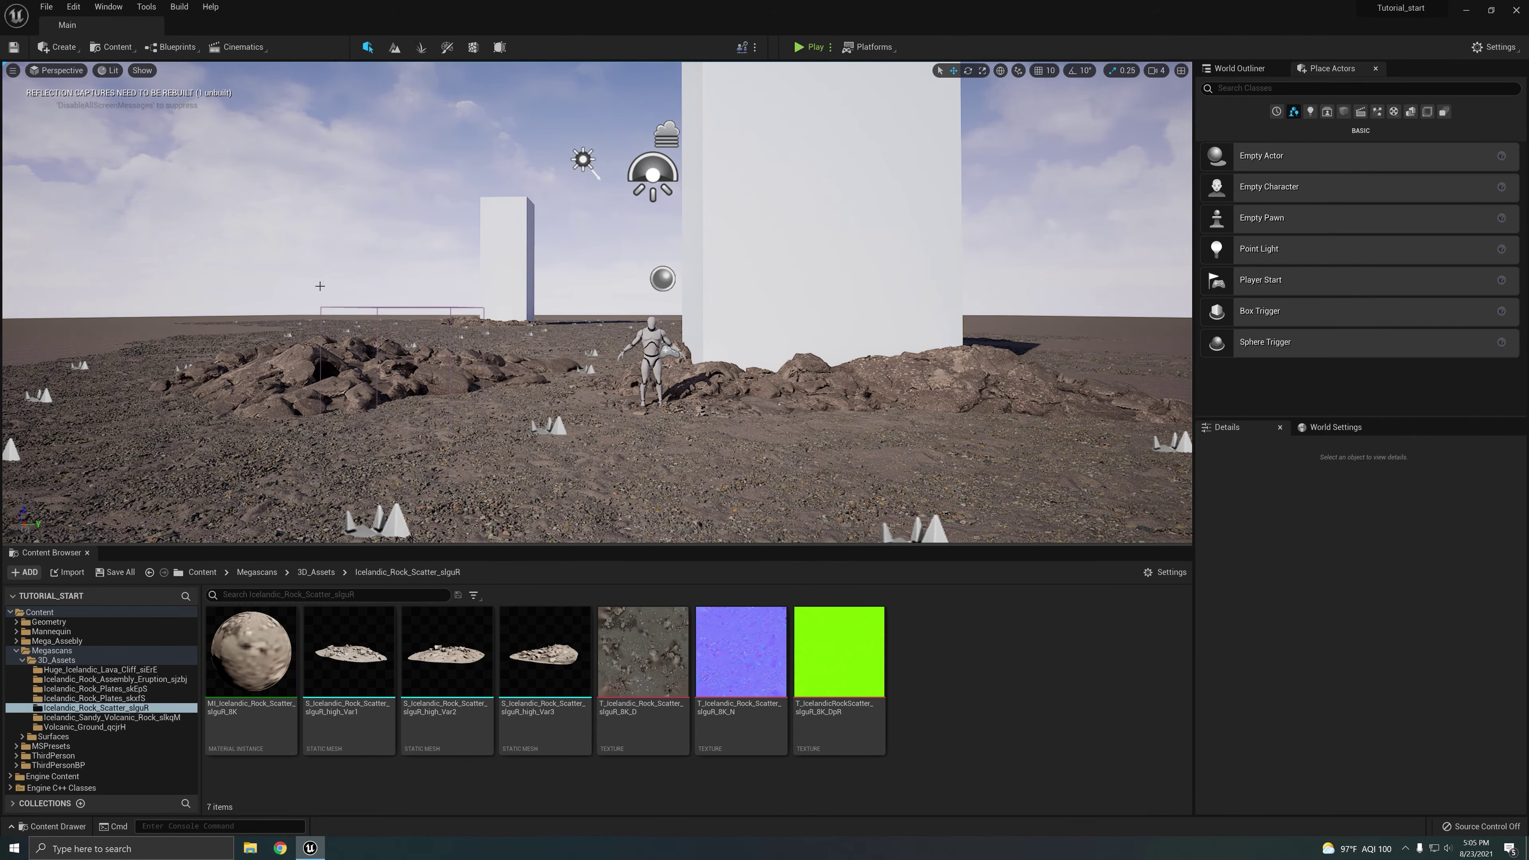
- View the templates offered for a new level and leave without creating one
{"action": "left_click", "coordinate": [46, 7]}
{"action": "left_click", "coordinate": [66, 39]}
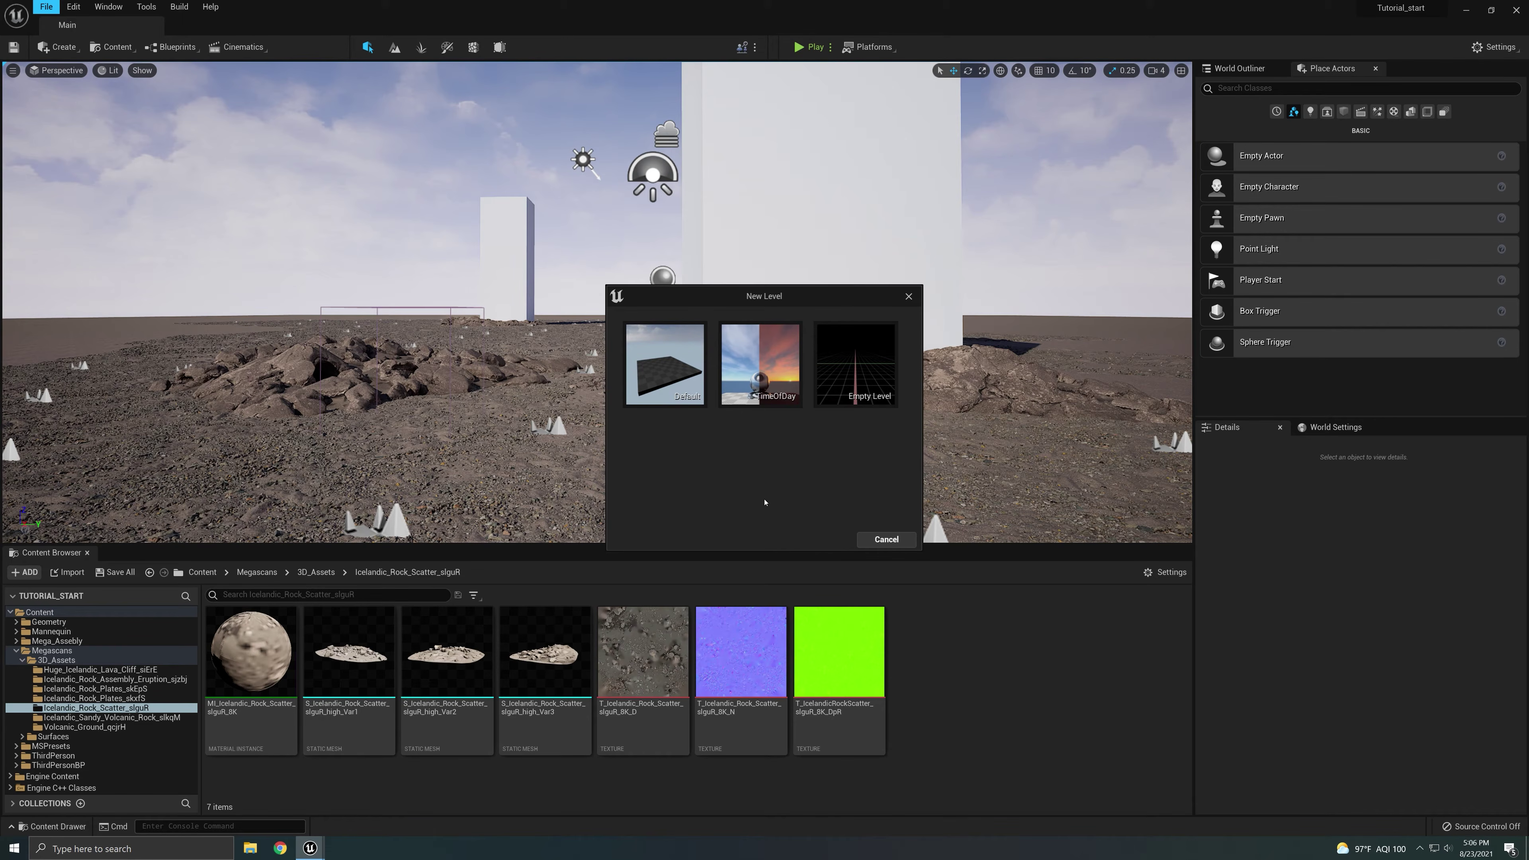
{"action": "left_click", "coordinate": [886, 539]}
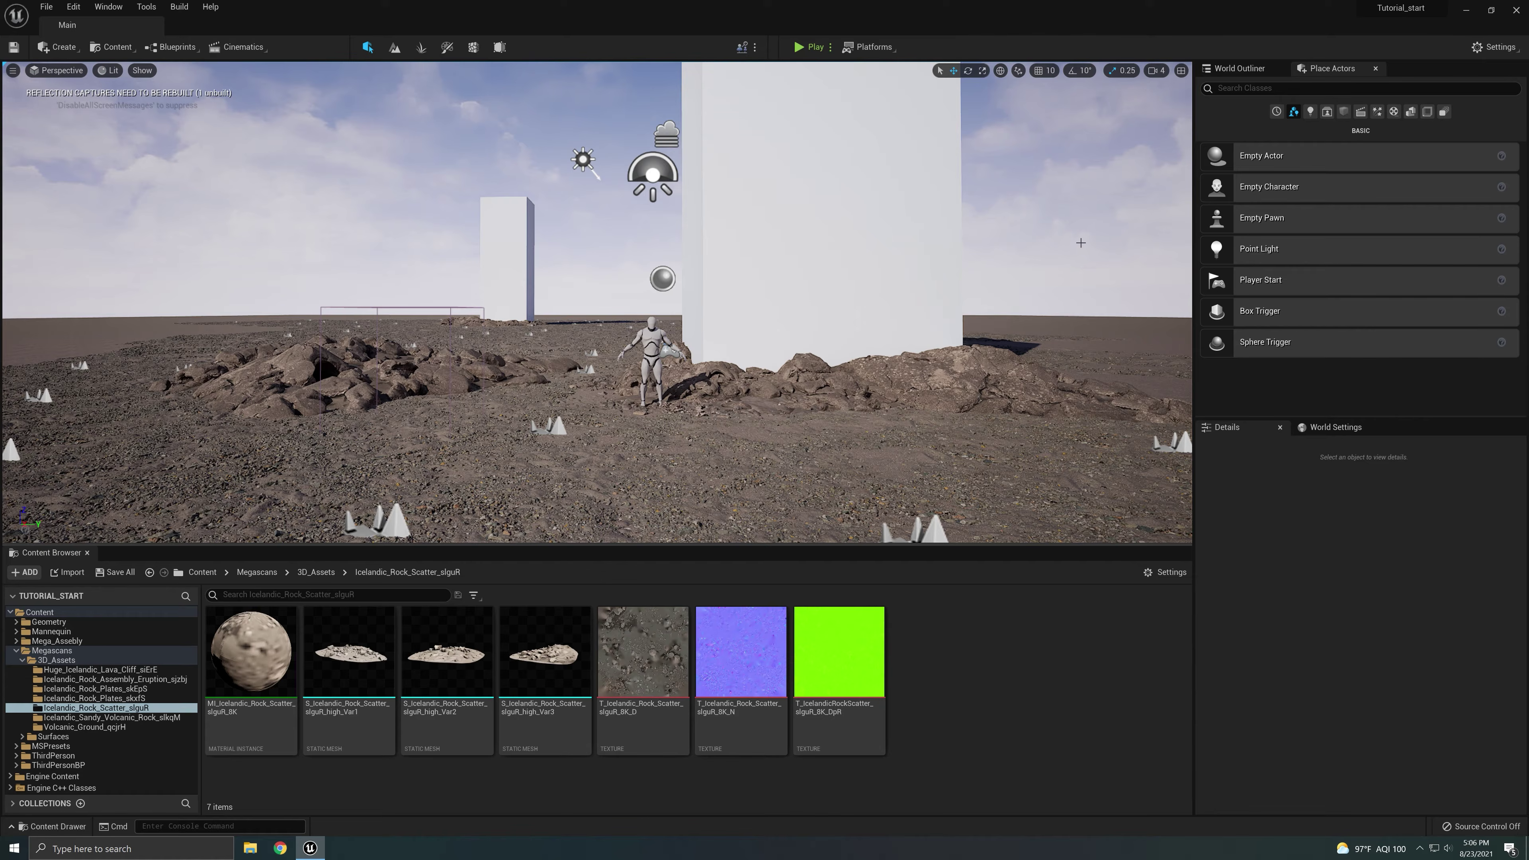
- Delete the Sky Sphere and Atmospheric Fog actors from the Main level of the Tutorial_start project
{"action": "left_click", "coordinate": [1239, 68]}
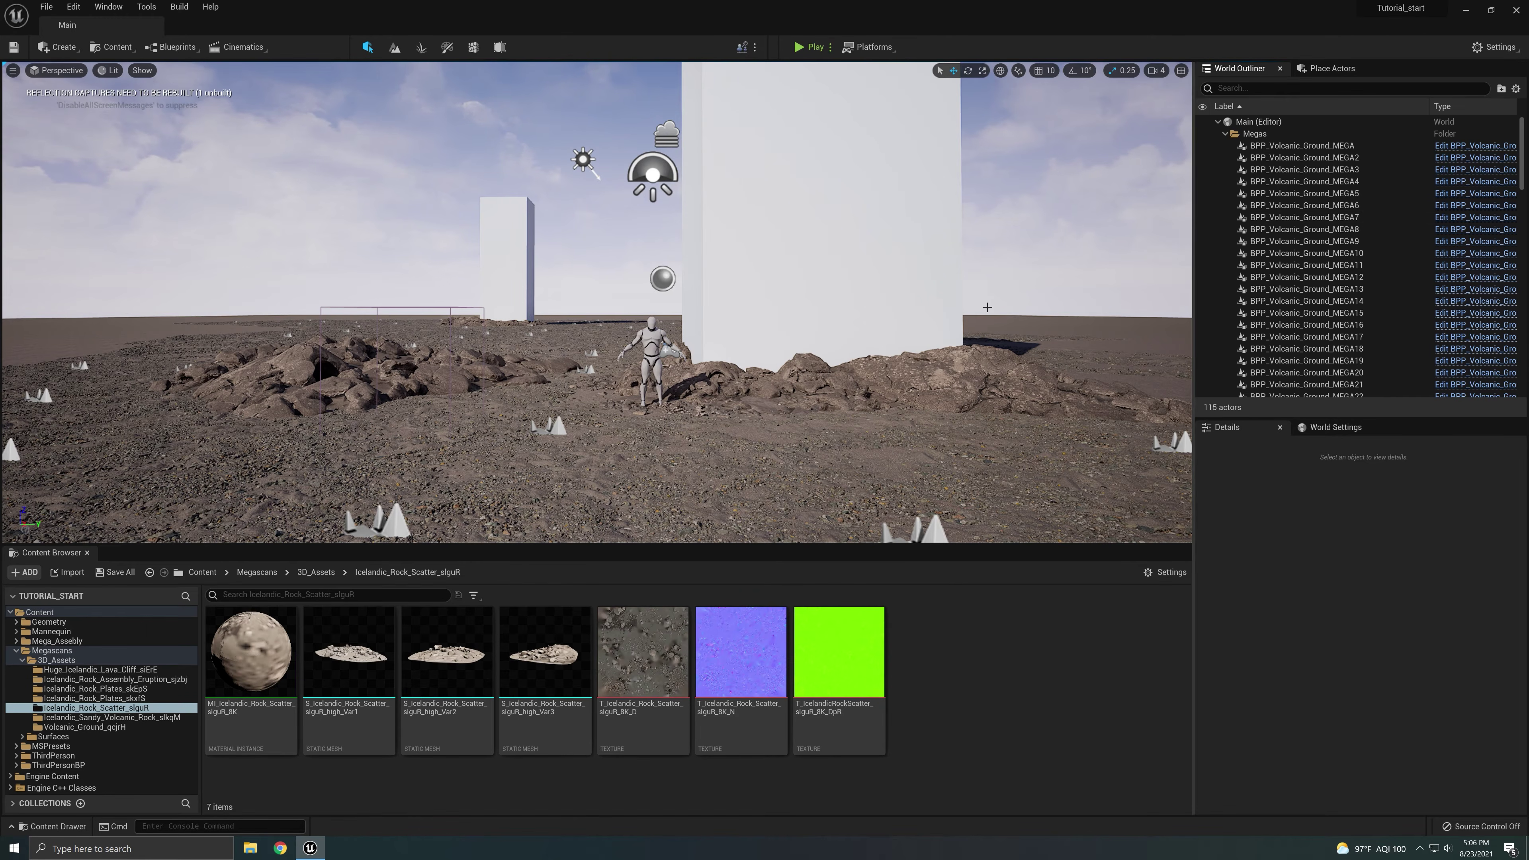
{"action": "left_click", "coordinate": [1226, 133]}
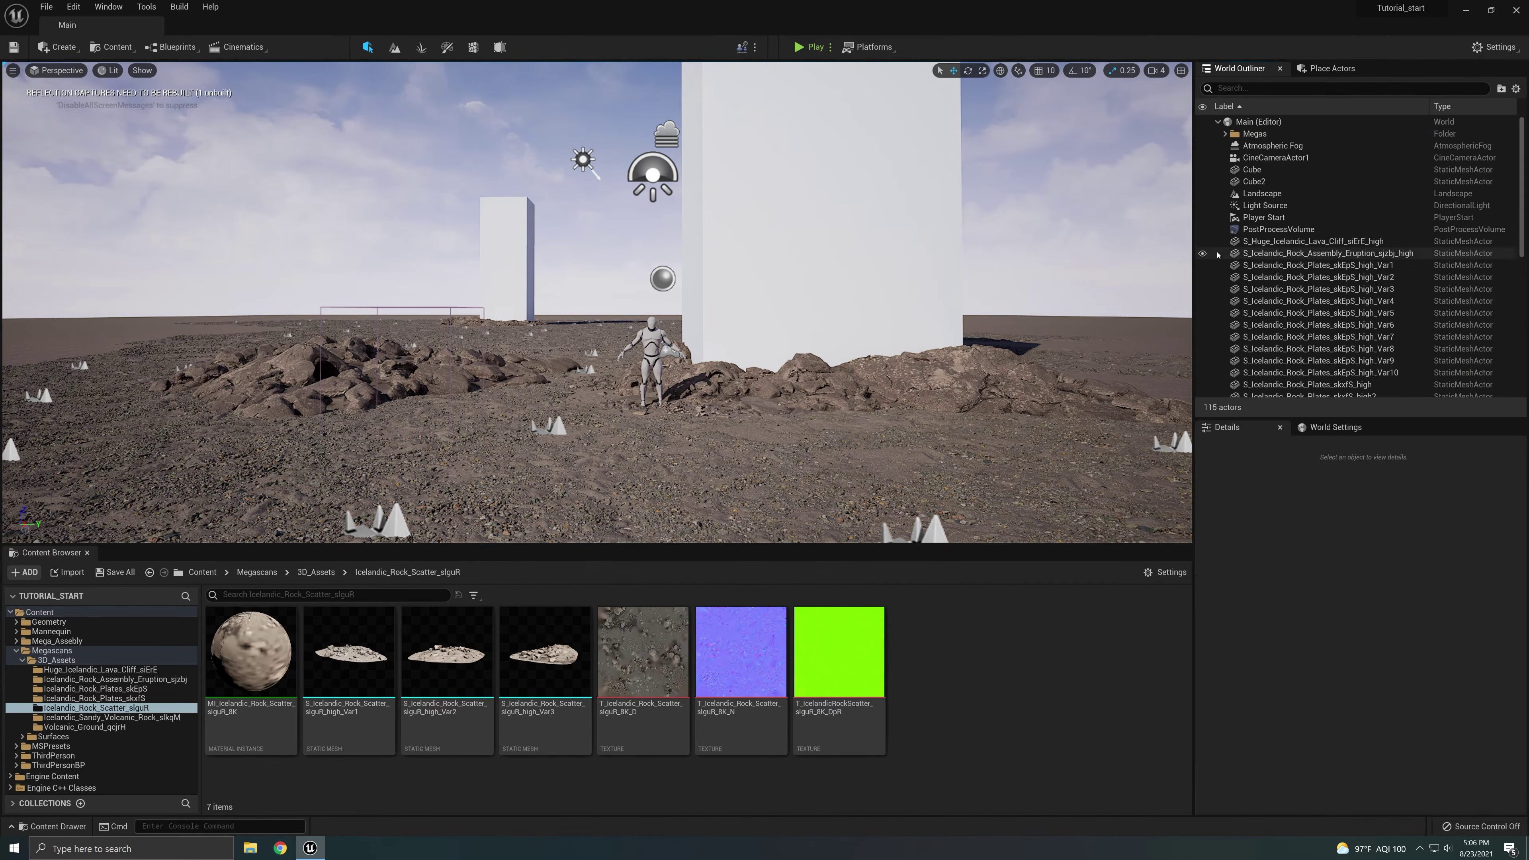
{"action": "left_click", "coordinate": [1263, 265]}
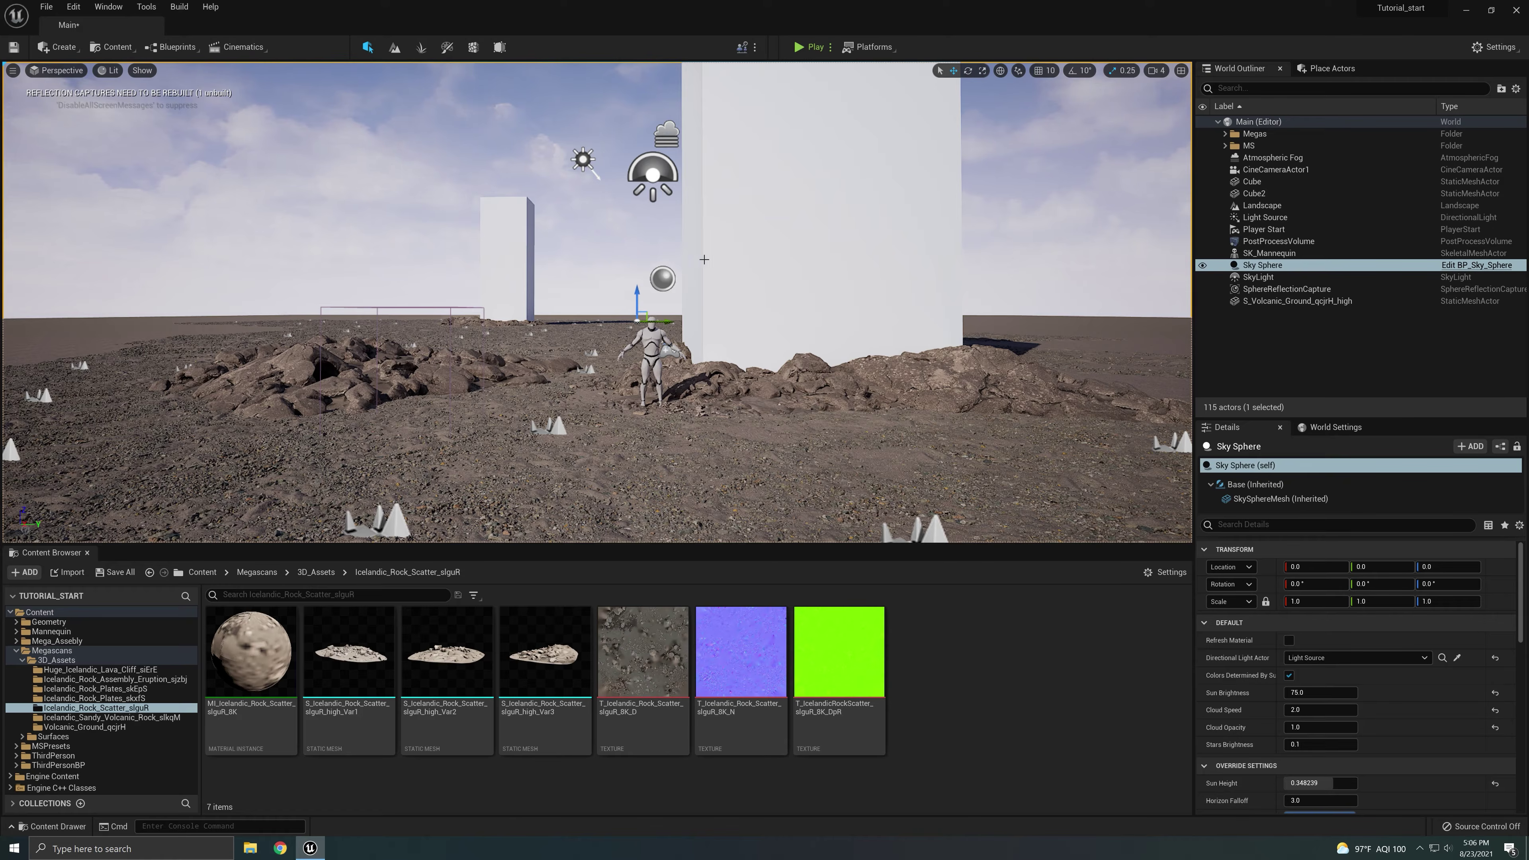
{"action": "key", "text": "Delete"}
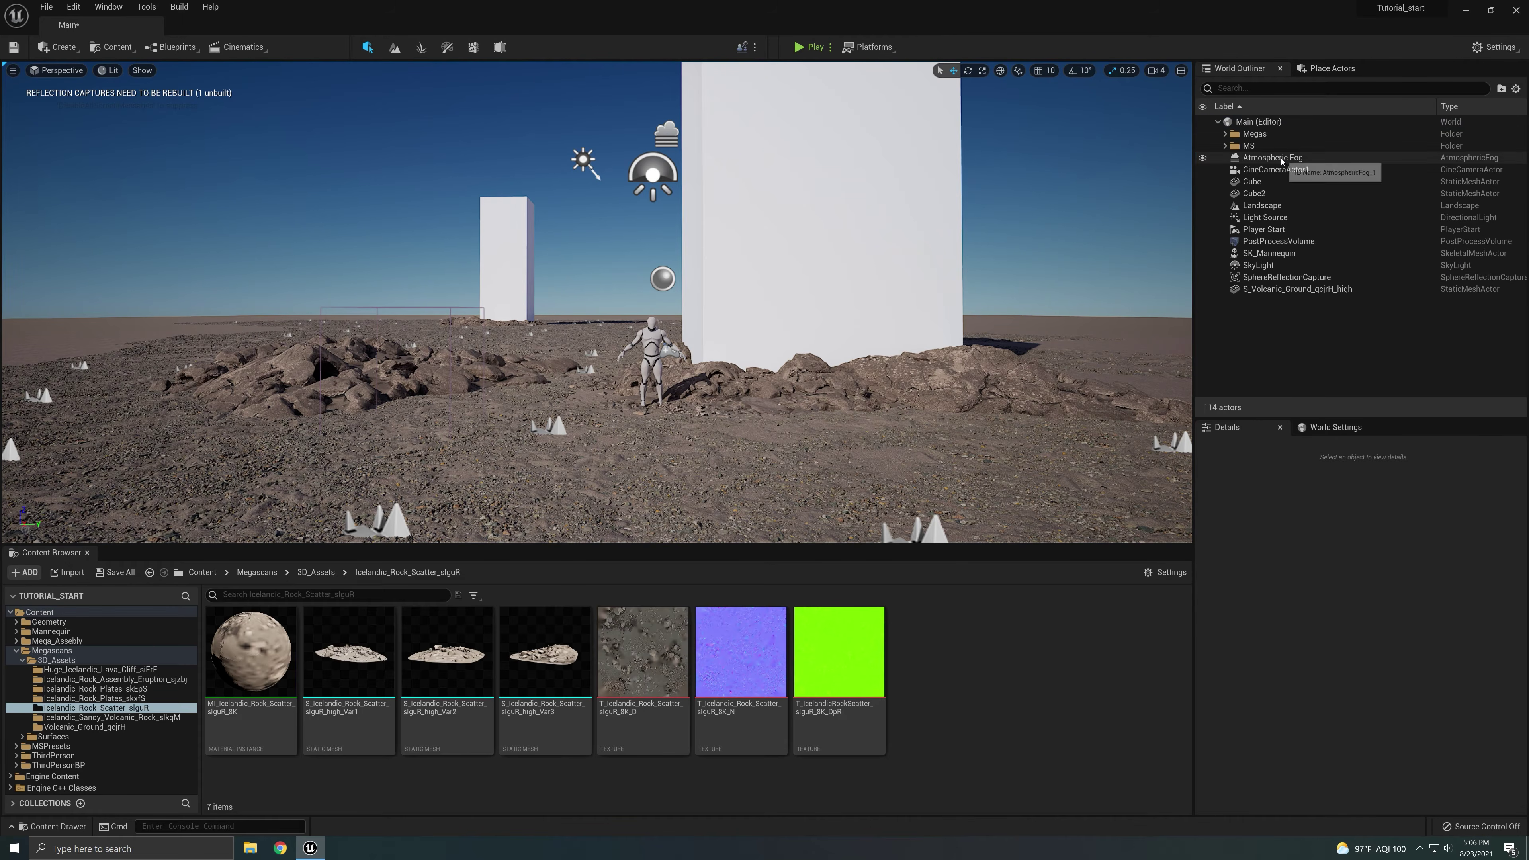
{"action": "left_click", "coordinate": [1279, 158]}
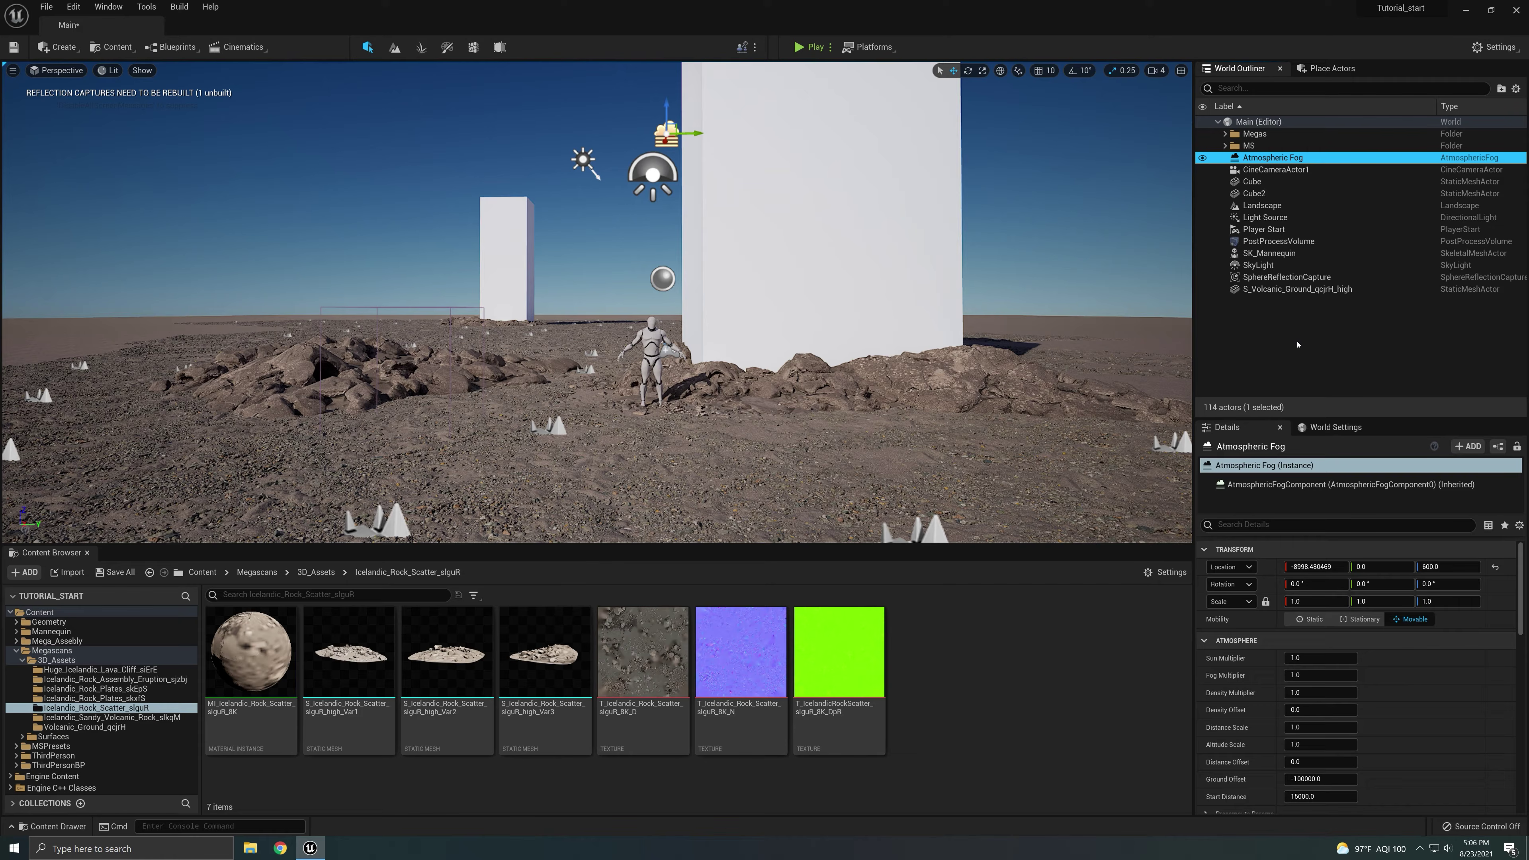
{"action": "key", "text": "Delete"}
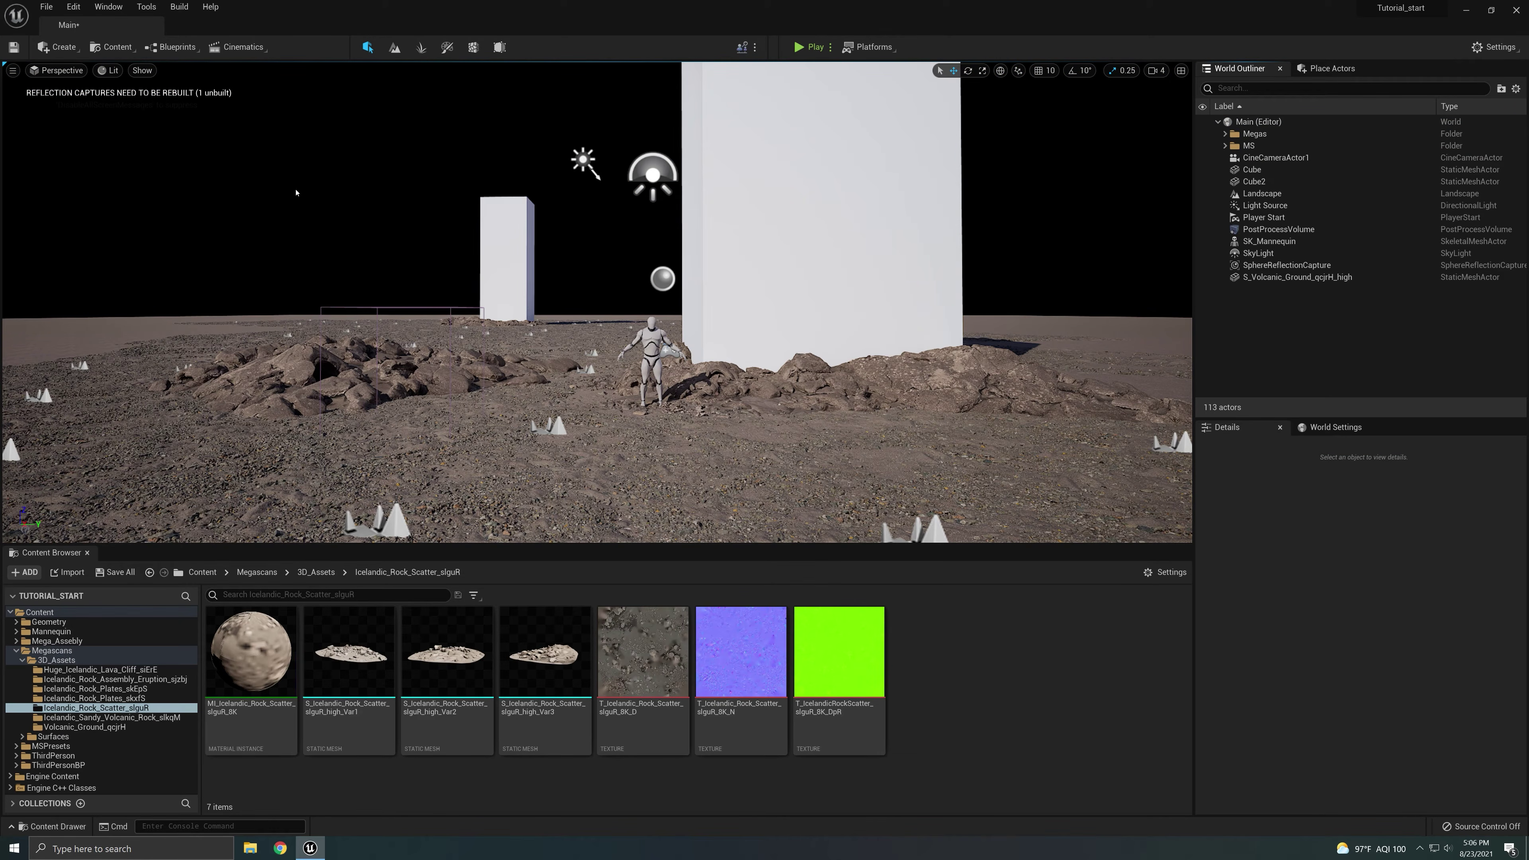
- Delete the SkyLight actor so the Light Source is the only light kept in the level
{"action": "right_click_drag", "start_coordinate": [769, 215], "coordinate": [696, 364]}
{"action": "left_click", "coordinate": [680, 195]}
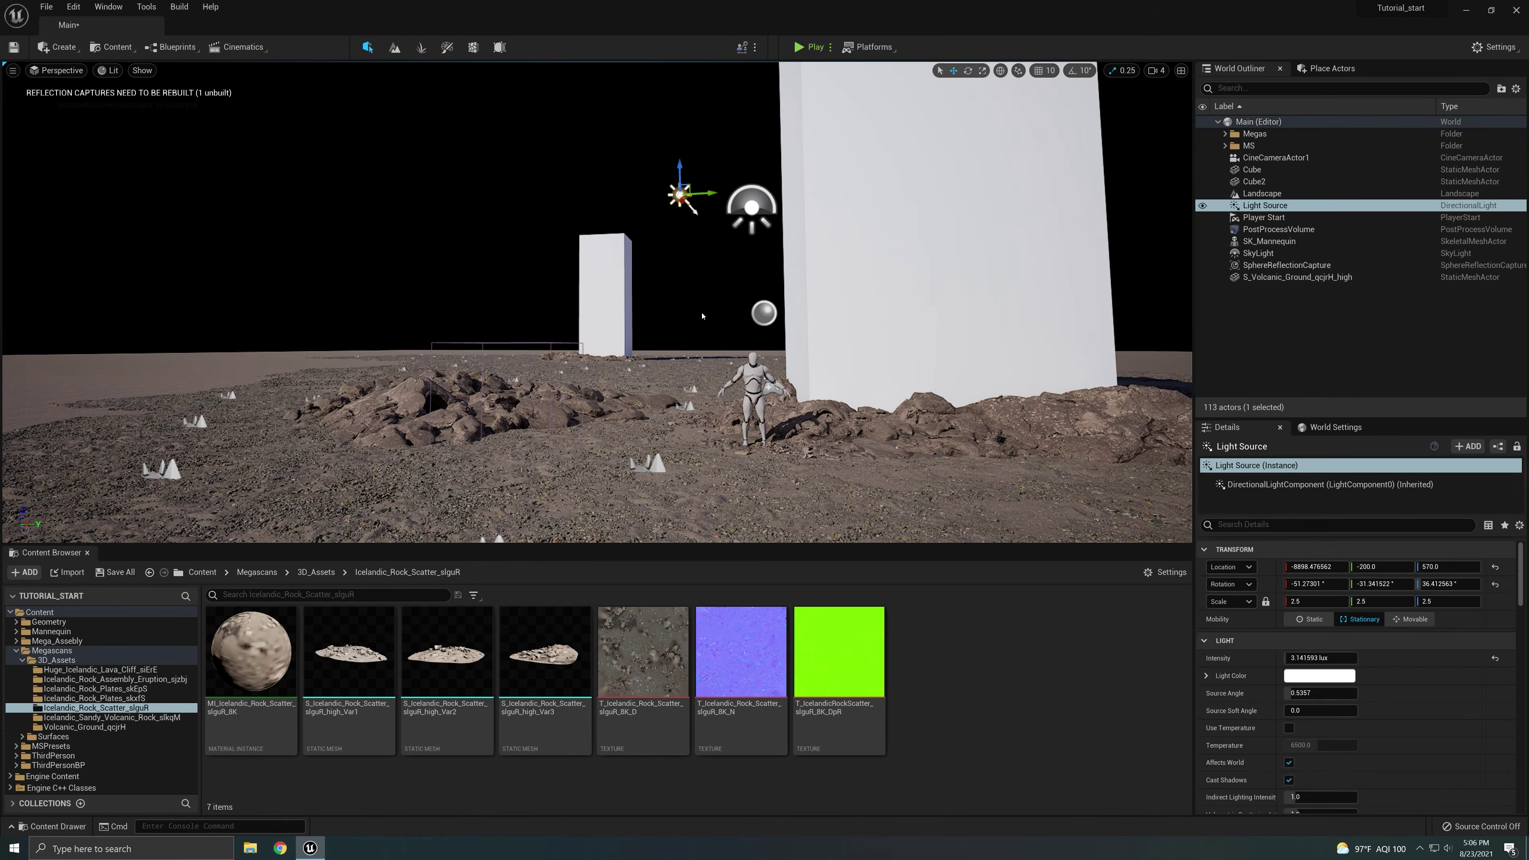
{"action": "left_click", "coordinate": [1260, 254]}
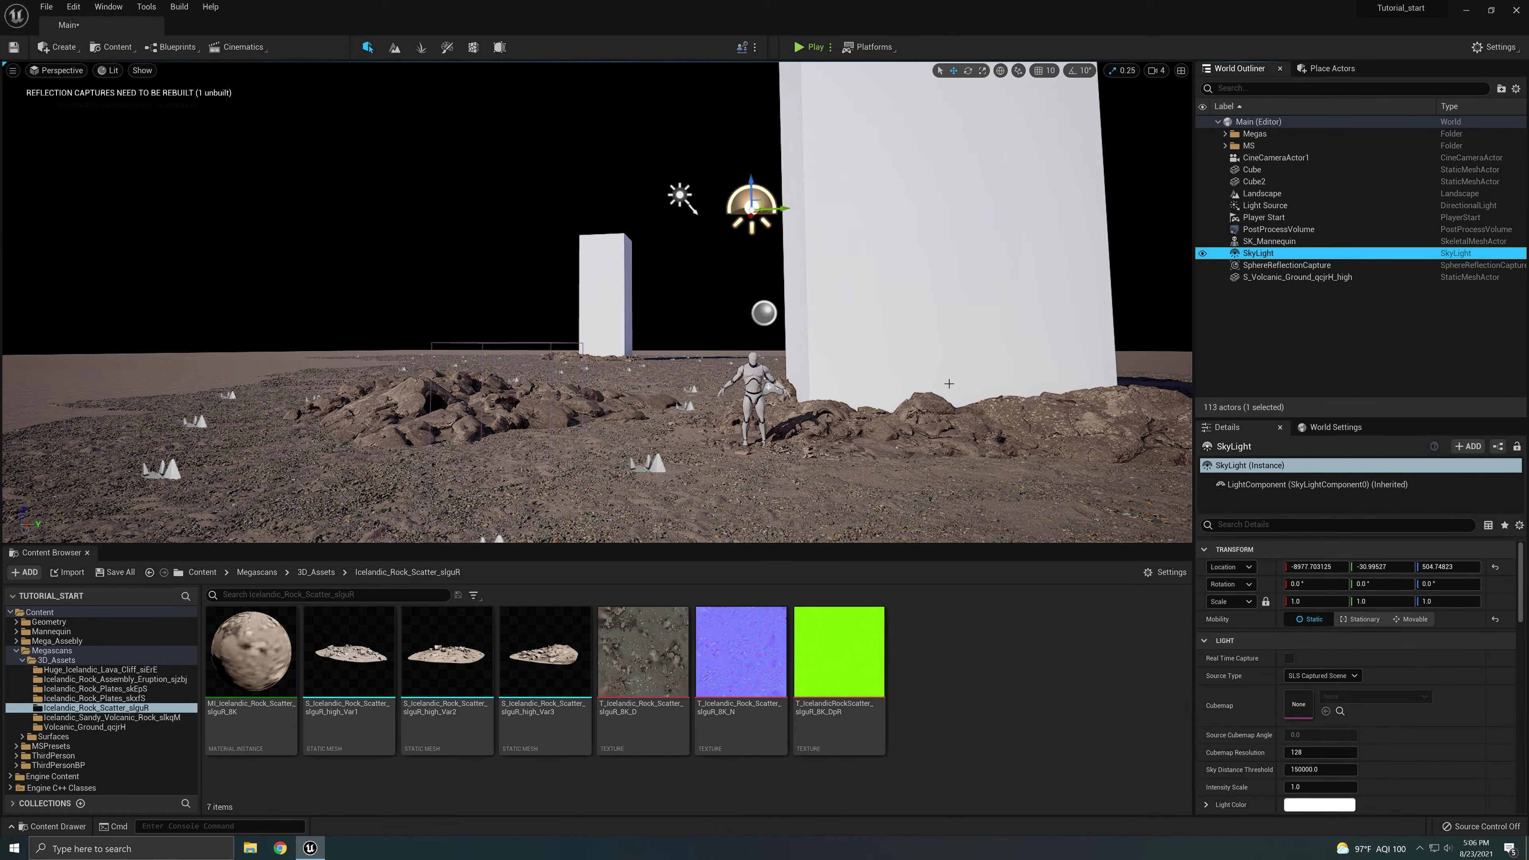
{"action": "key", "text": "Delete"}
- Set the mobility of the Light Source directional light to Movable
{"action": "right_click_drag", "start_coordinate": [949, 384], "coordinate": [977, 412]}
{"action": "left_click", "coordinate": [673, 177]}
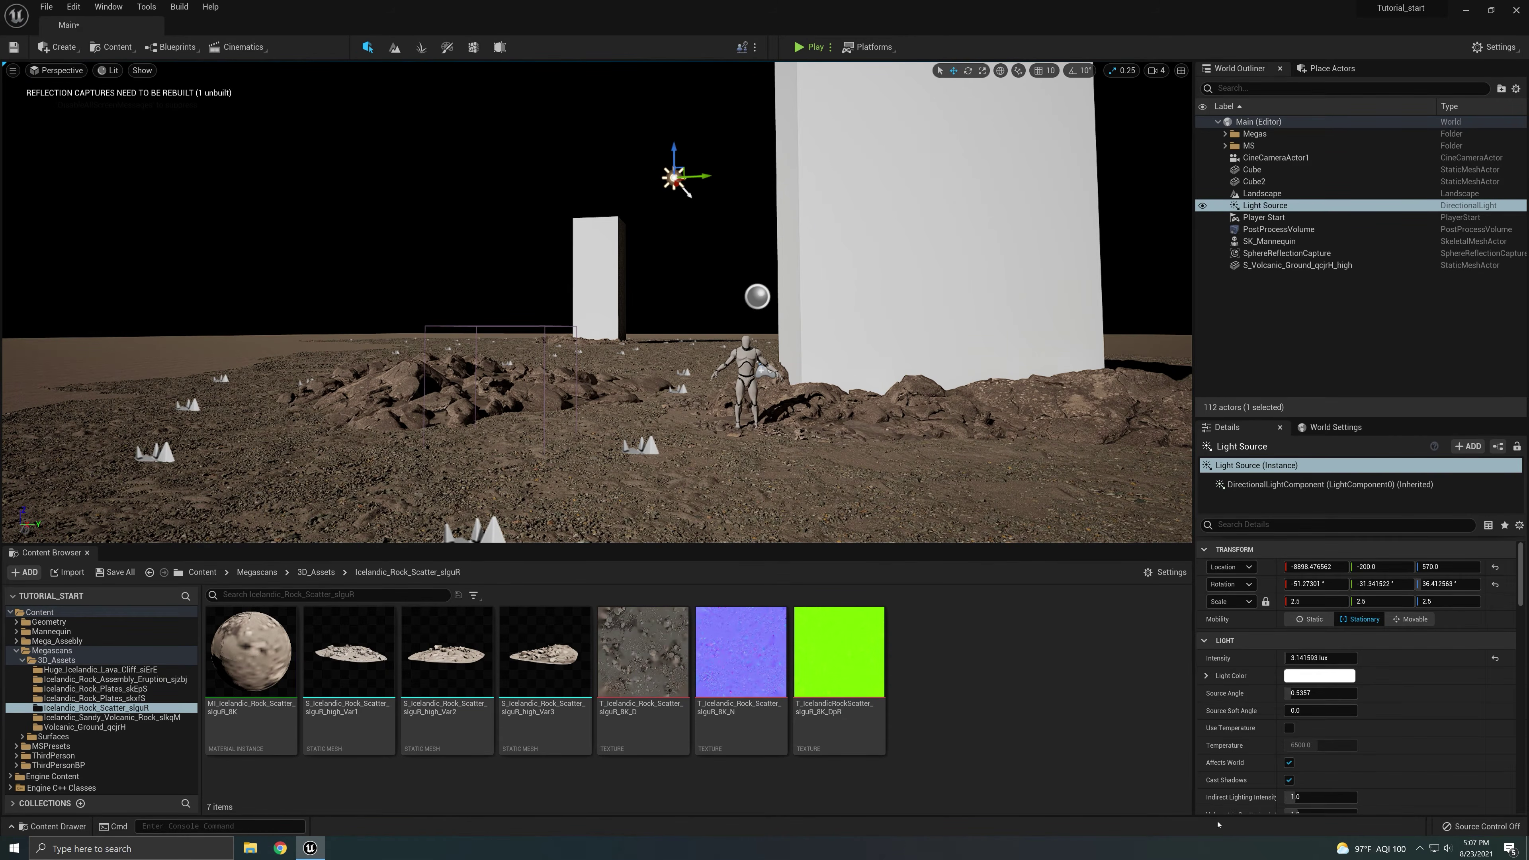
{"action": "left_click", "coordinate": [1411, 619]}
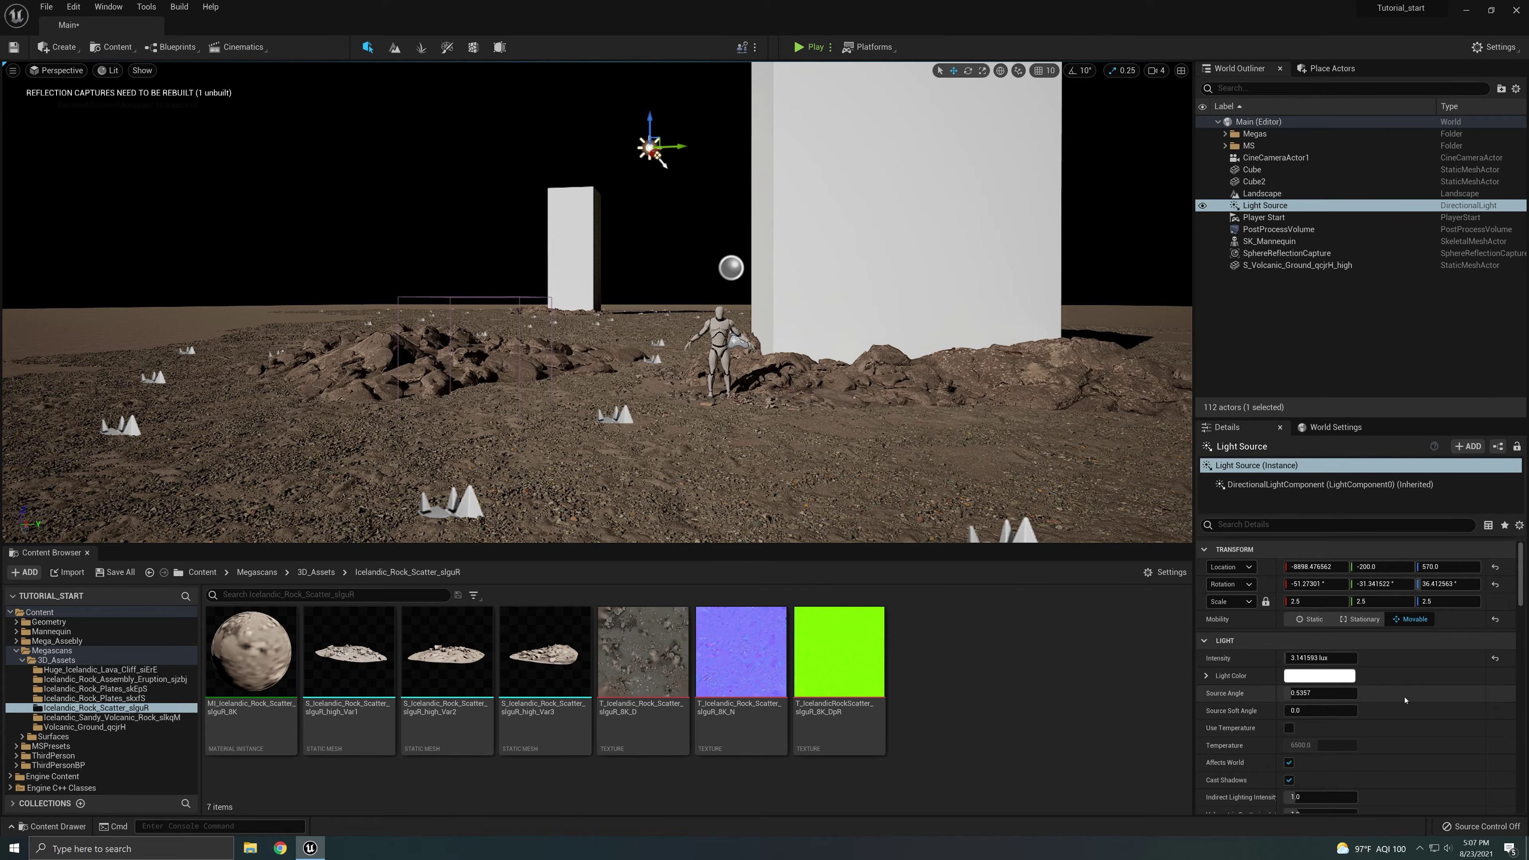
{"action": "right_click_drag", "start_coordinate": [823, 399], "coordinate": [903, 424]}
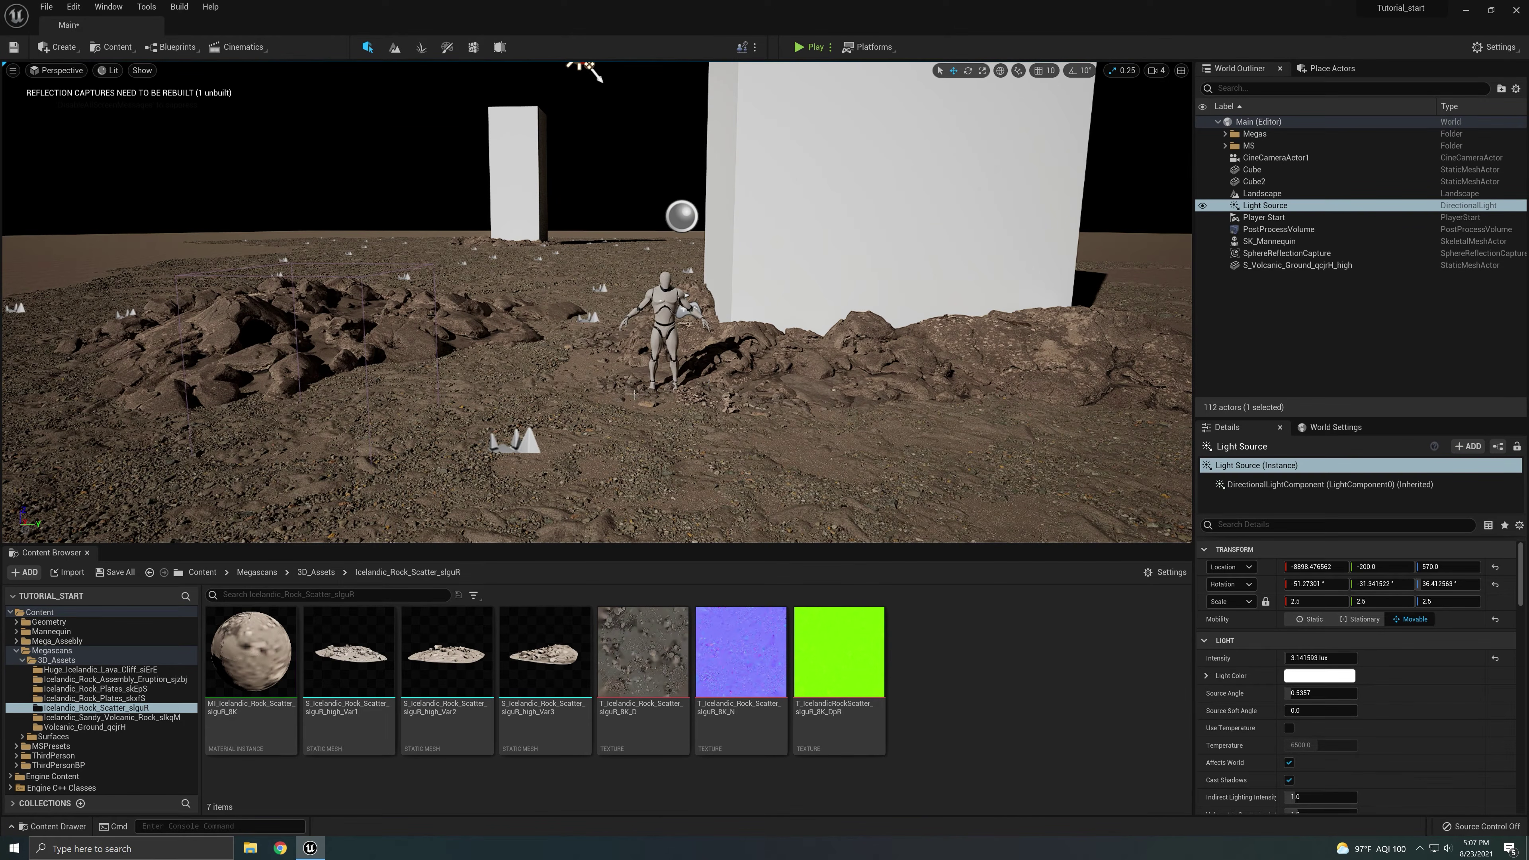
{"action": "right_click_drag", "start_coordinate": [754, 426], "coordinate": [750, 404]}
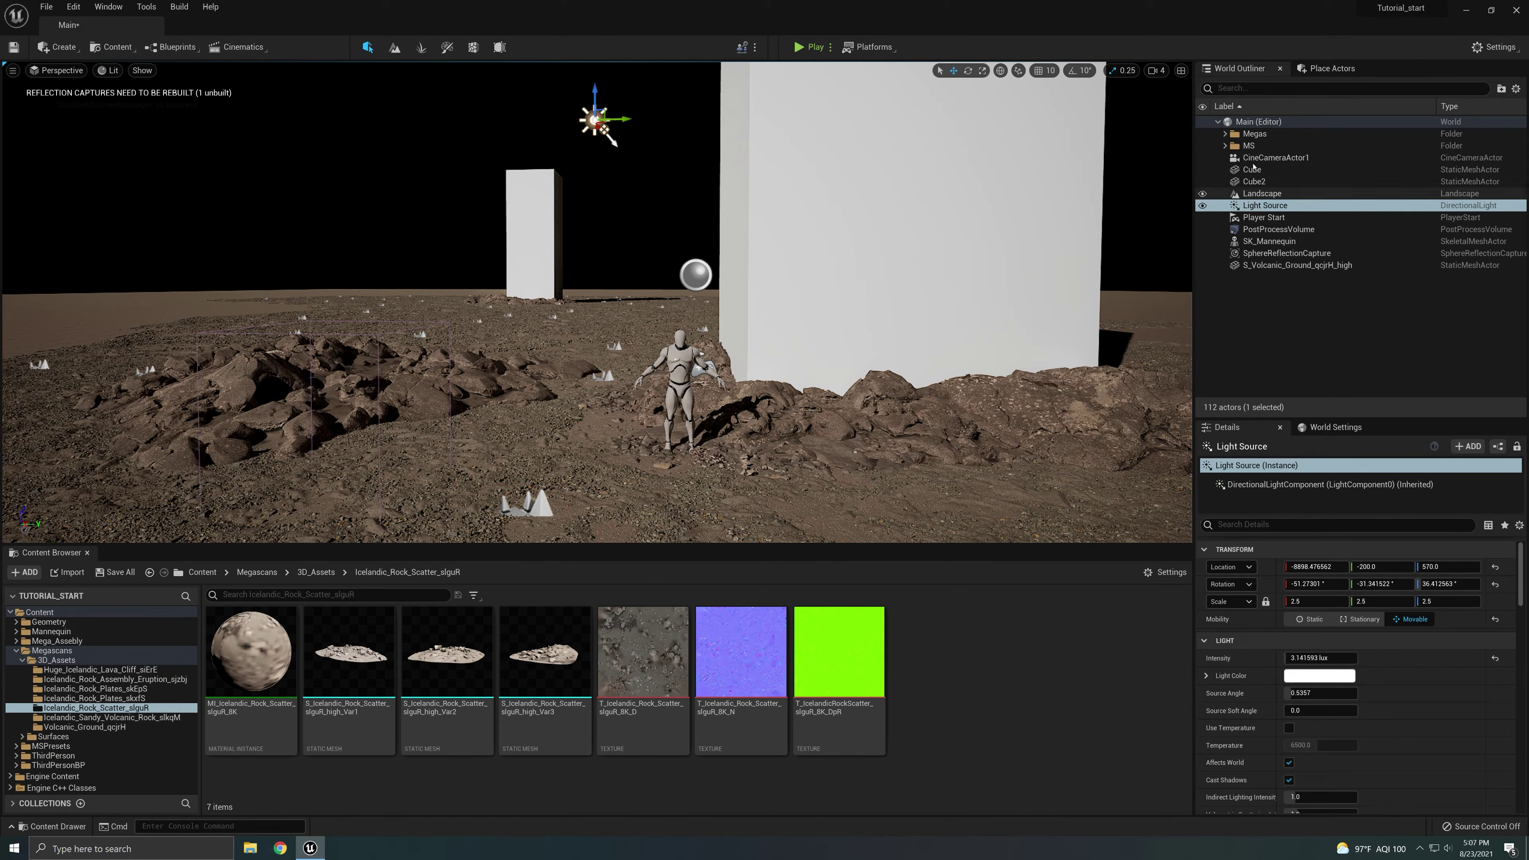
- Search the placeable actors for "atmos" and place a Sky Atmosphere on the ground near the mannequin
{"action": "left_click", "coordinate": [1331, 68]}
{"action": "left_click", "coordinate": [1327, 90]}
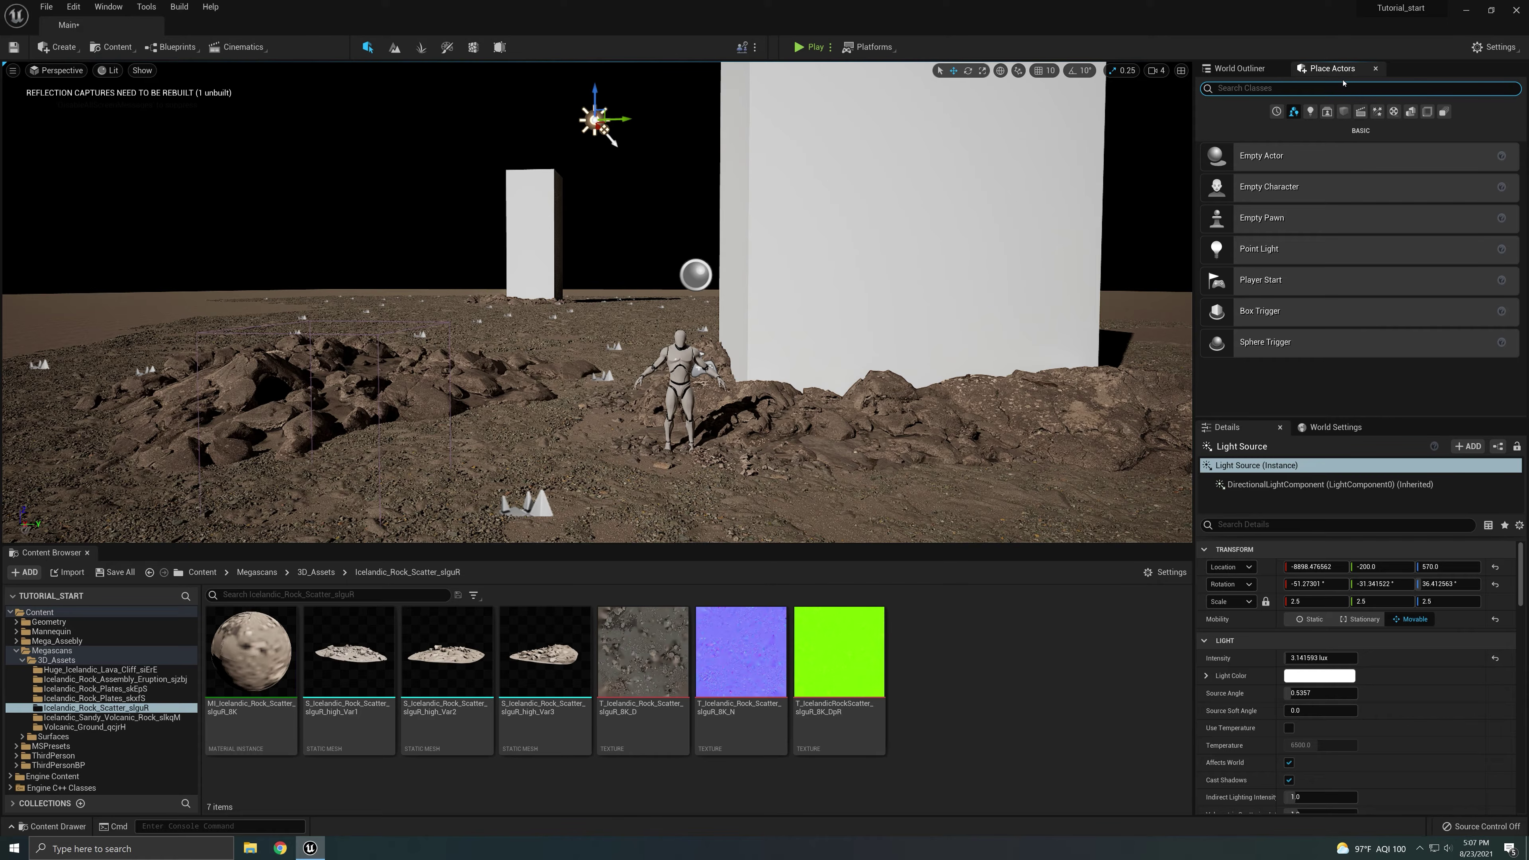
{"action": "type", "text": "at"}
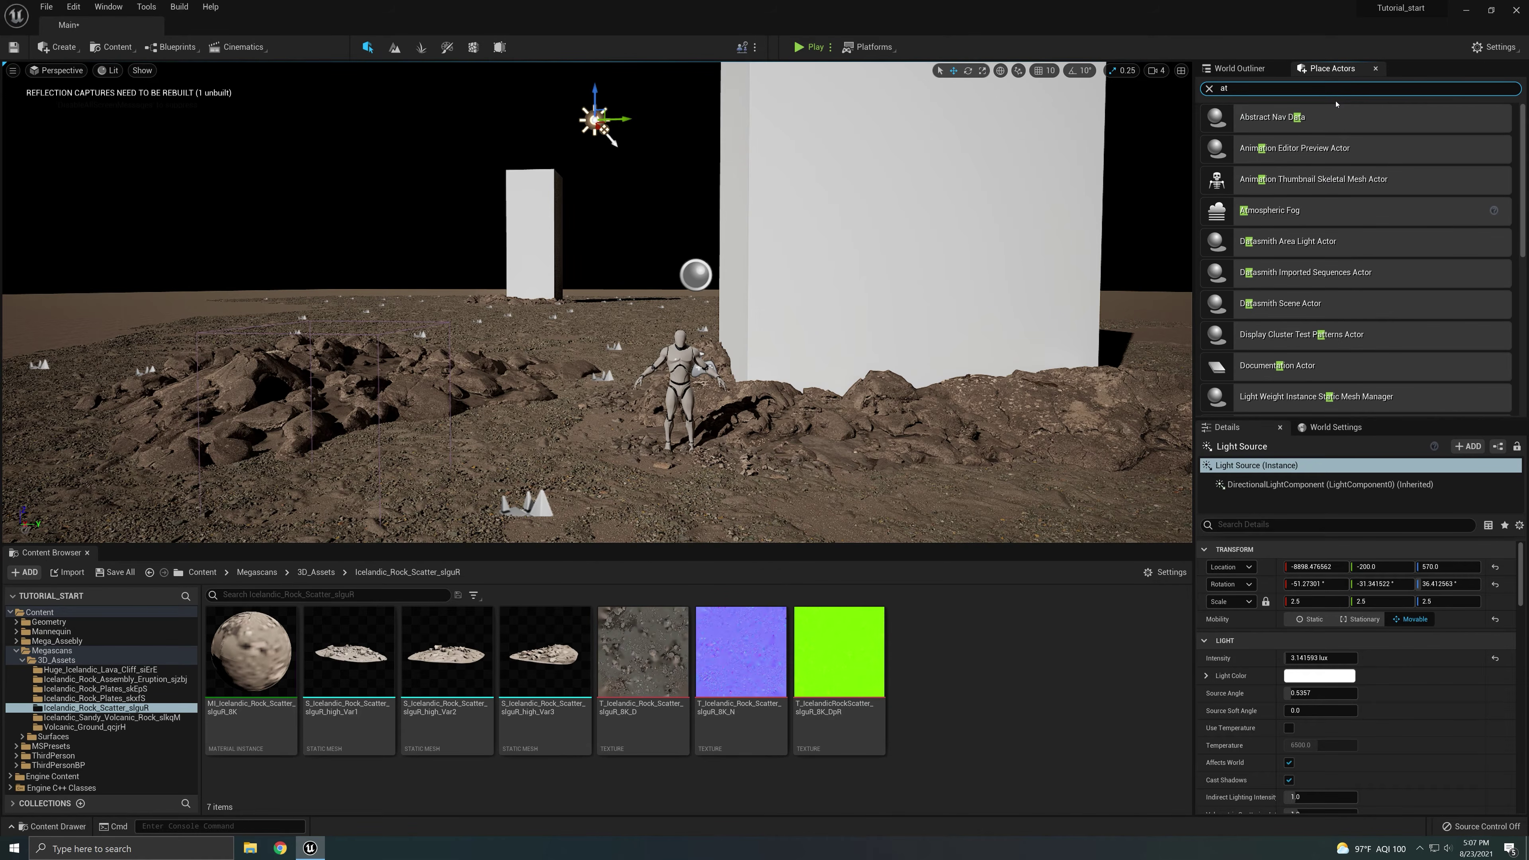
{"action": "type", "text": "mos"}
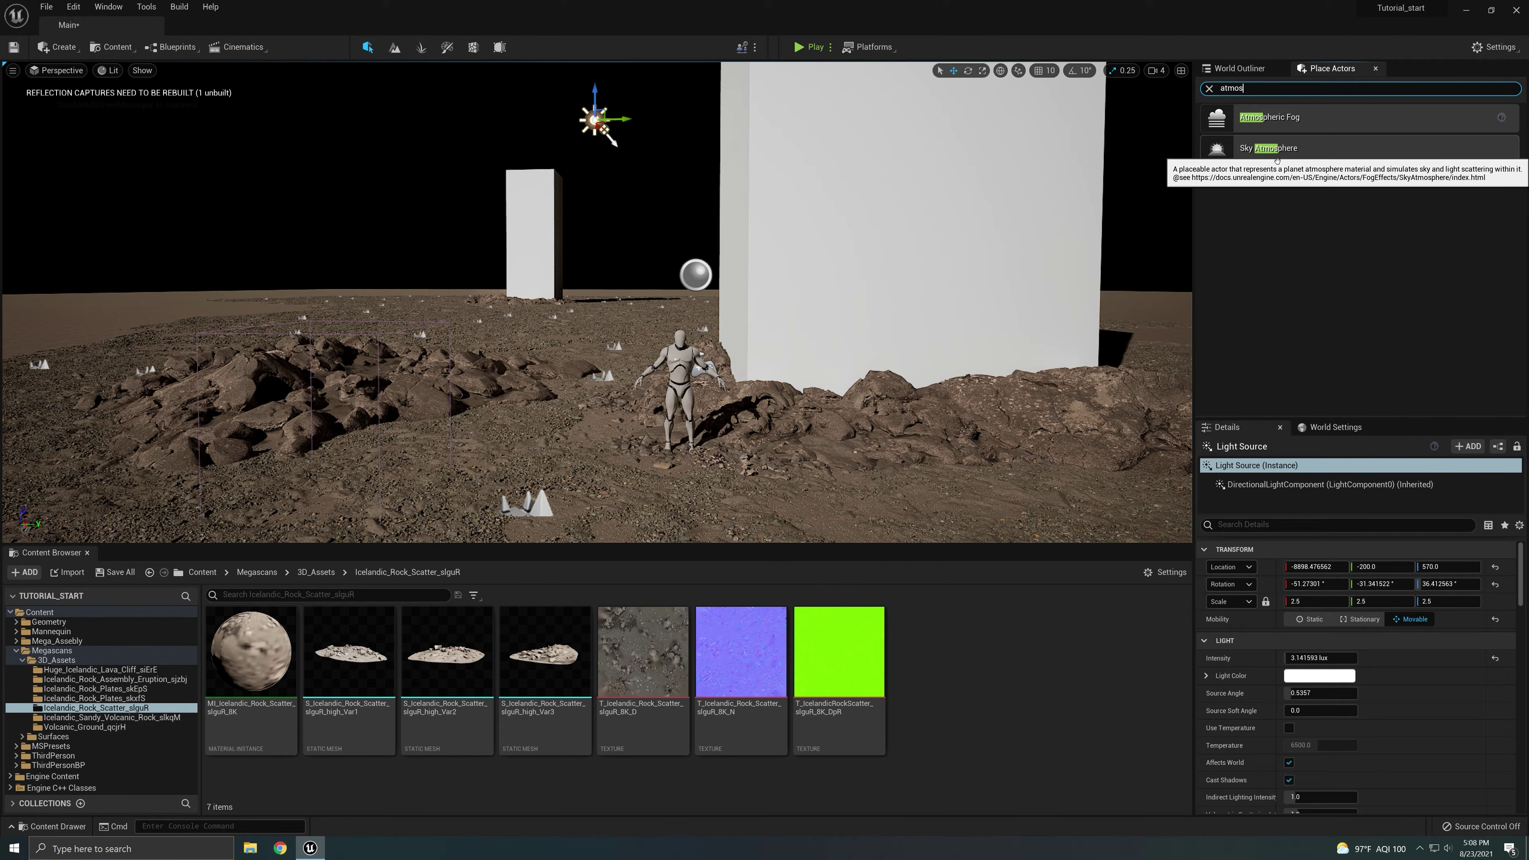
{"action": "right_click_drag", "start_coordinate": [839, 391], "coordinate": [839, 391]}
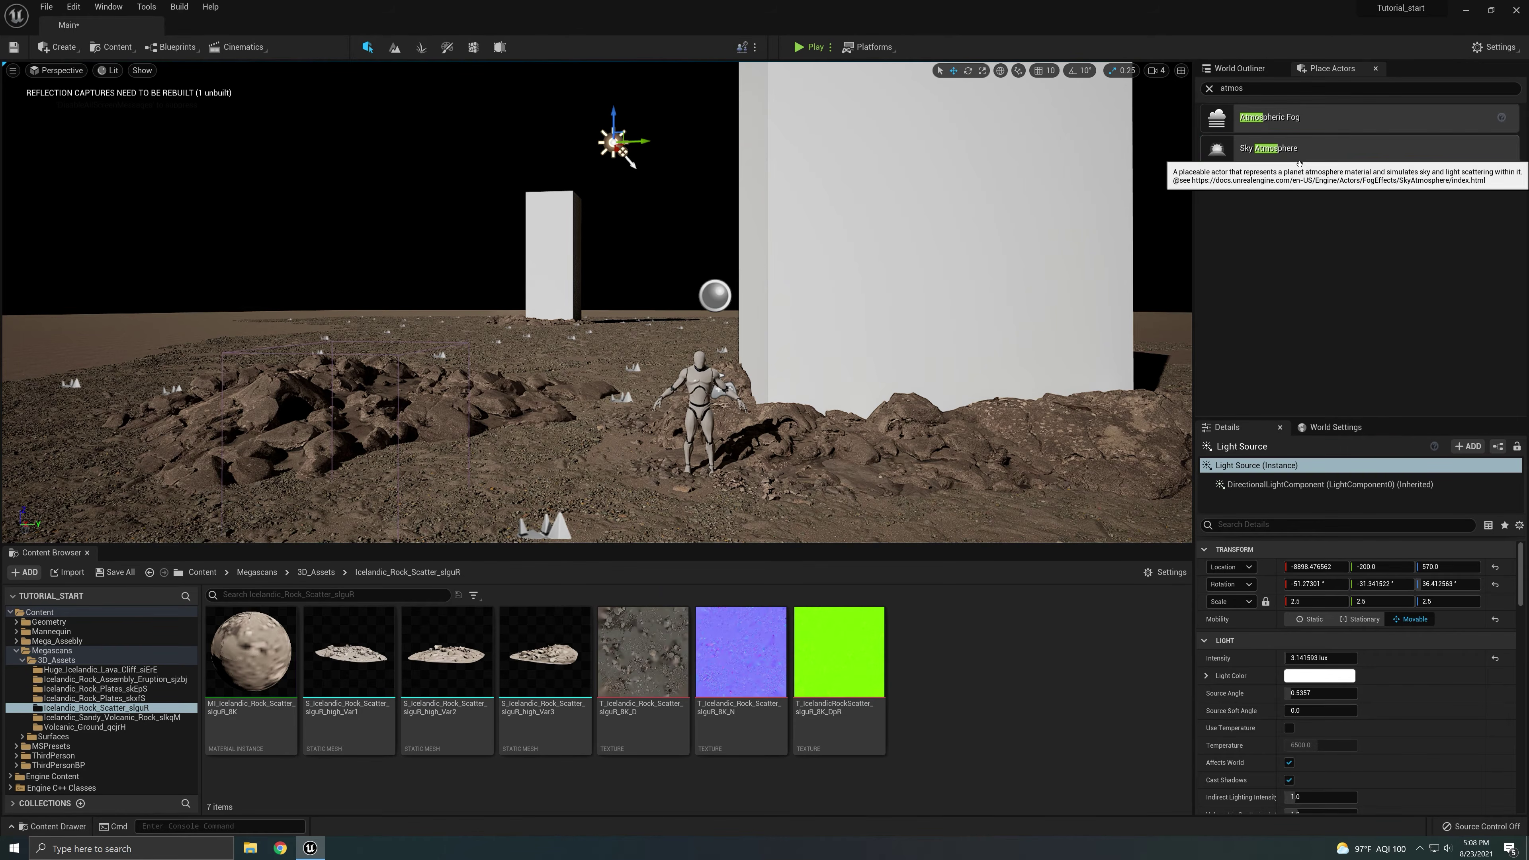
{"action": "left_click_drag", "start_coordinate": [1268, 149], "coordinate": [598, 450]}
{"action": "right_click_drag", "start_coordinate": [599, 450], "coordinate": [701, 412]}
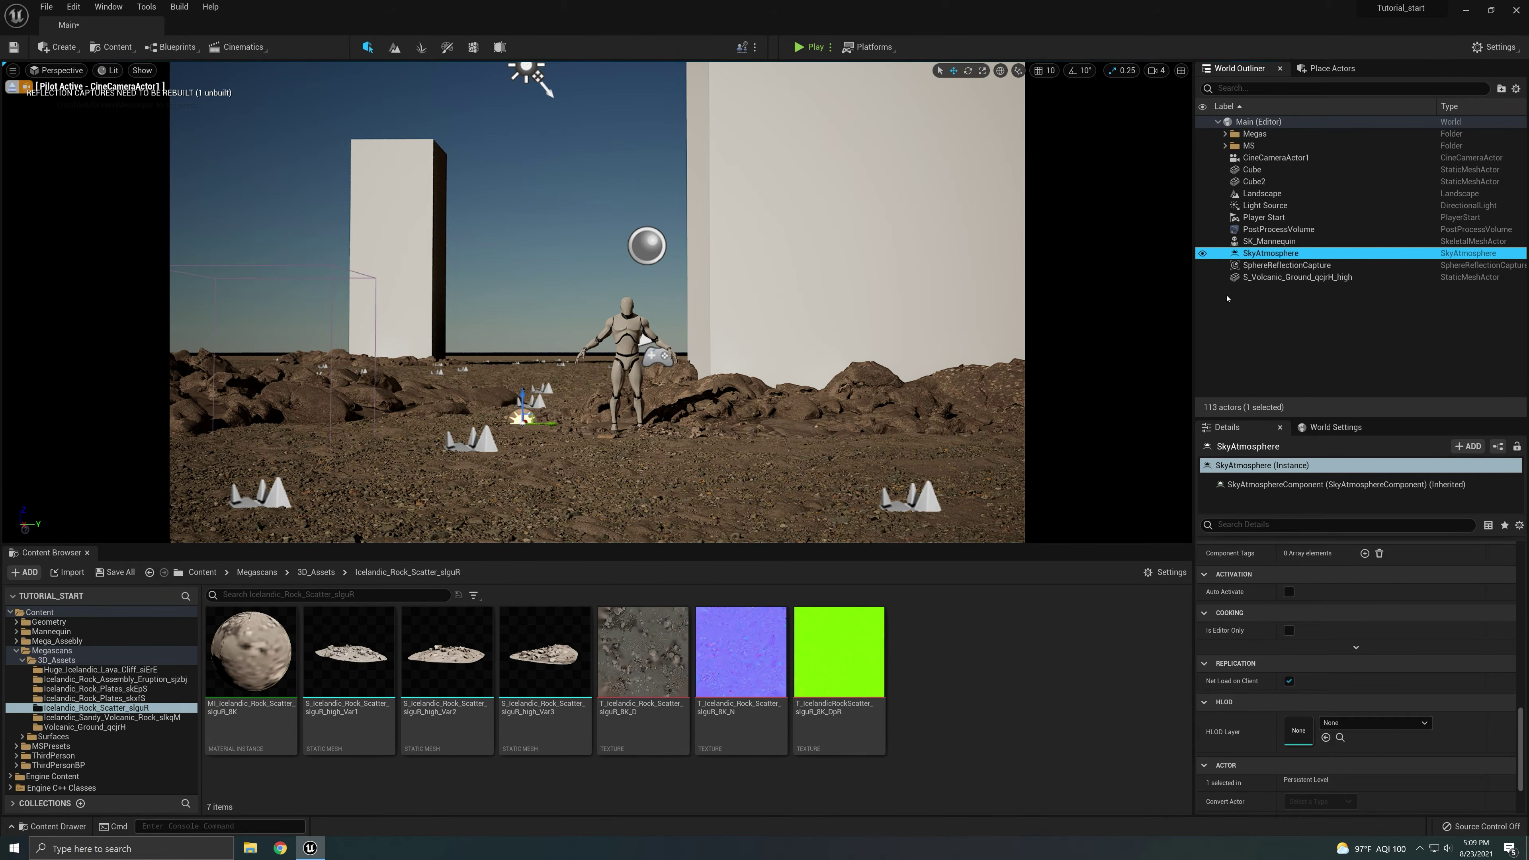
- Toggle Atmosphere Sun Light off and back on for the Light Source, and stop piloting CineCameraActor1
{"action": "left_click", "coordinate": [1264, 206]}
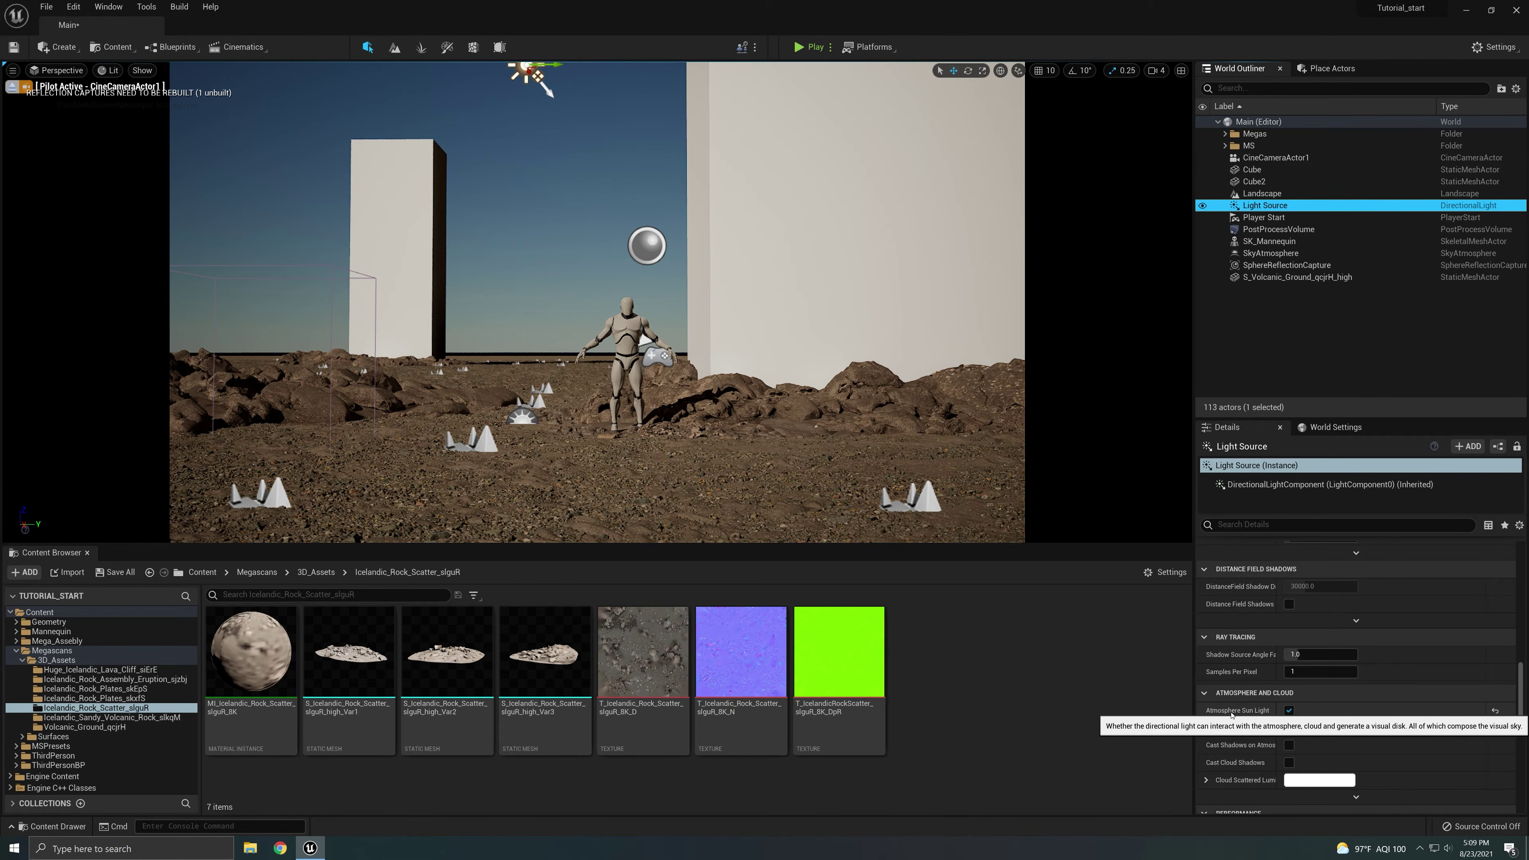
{"action": "left_click", "coordinate": [1289, 711]}
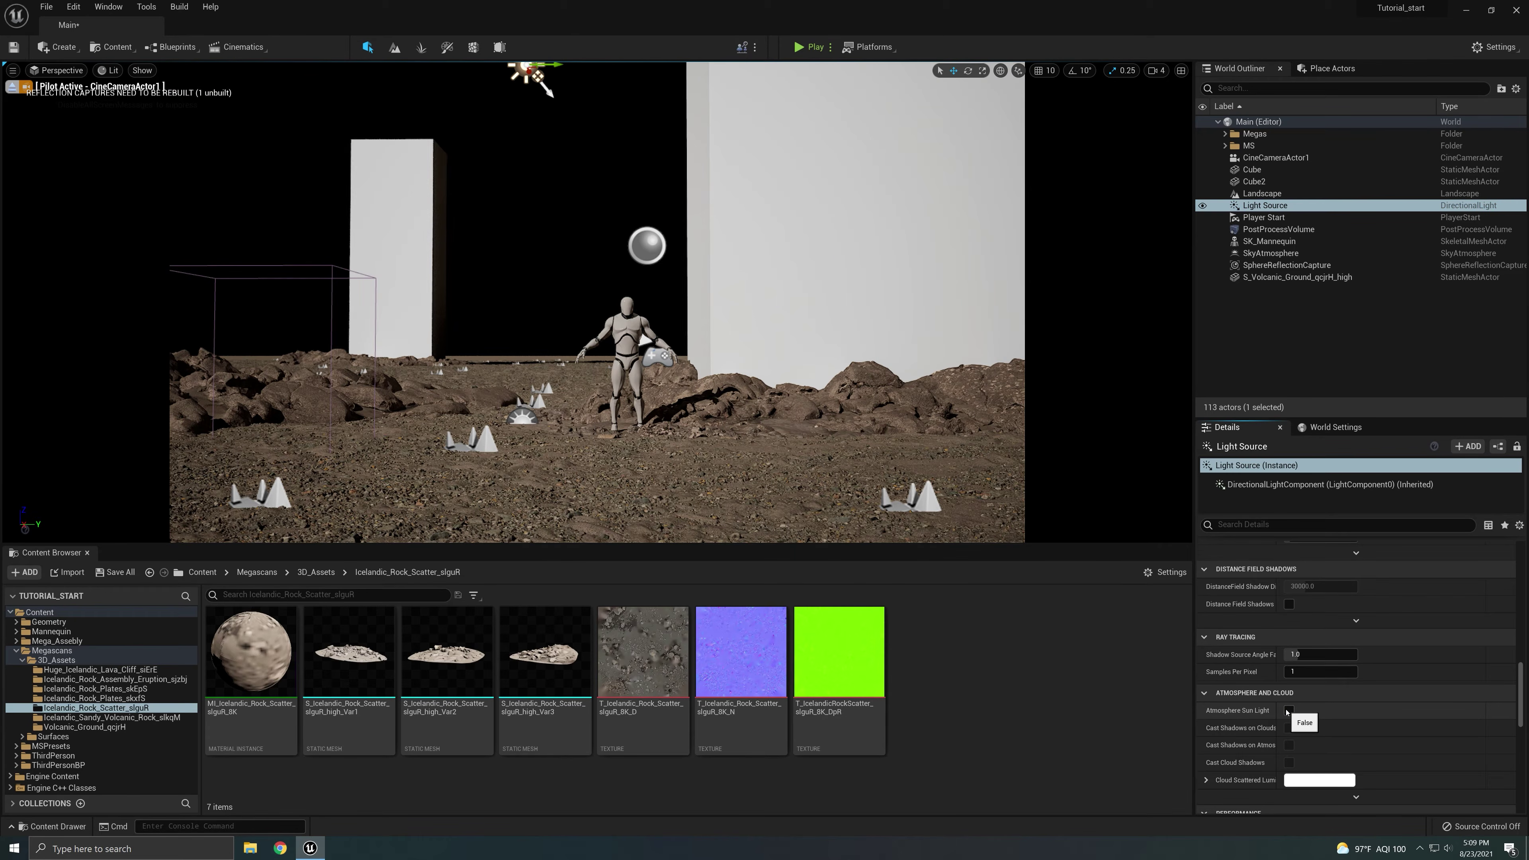
{"action": "left_click", "coordinate": [1289, 710]}
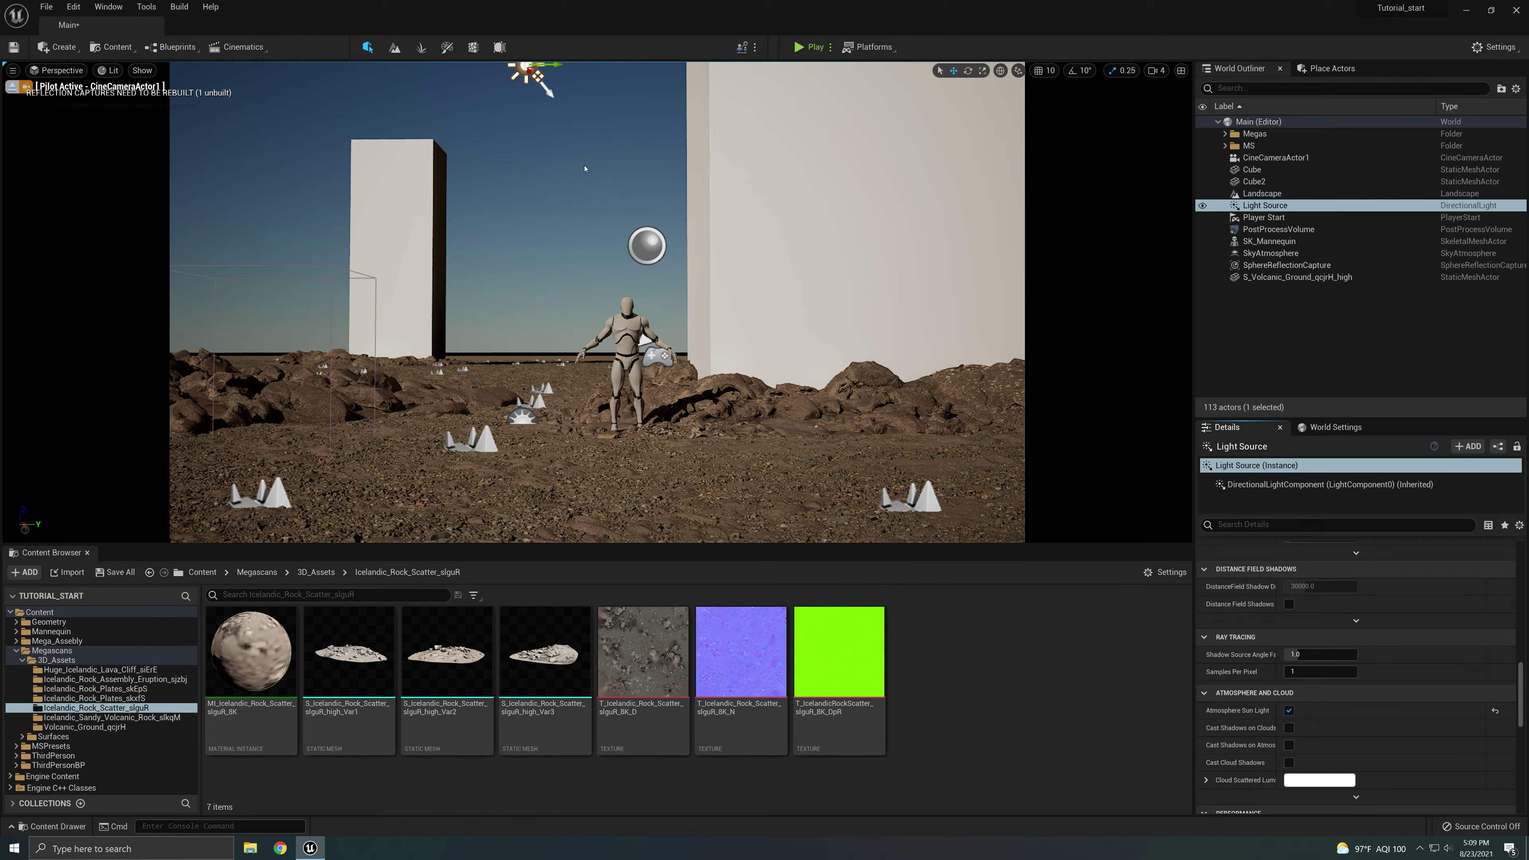
{"action": "left_click", "coordinate": [13, 86]}
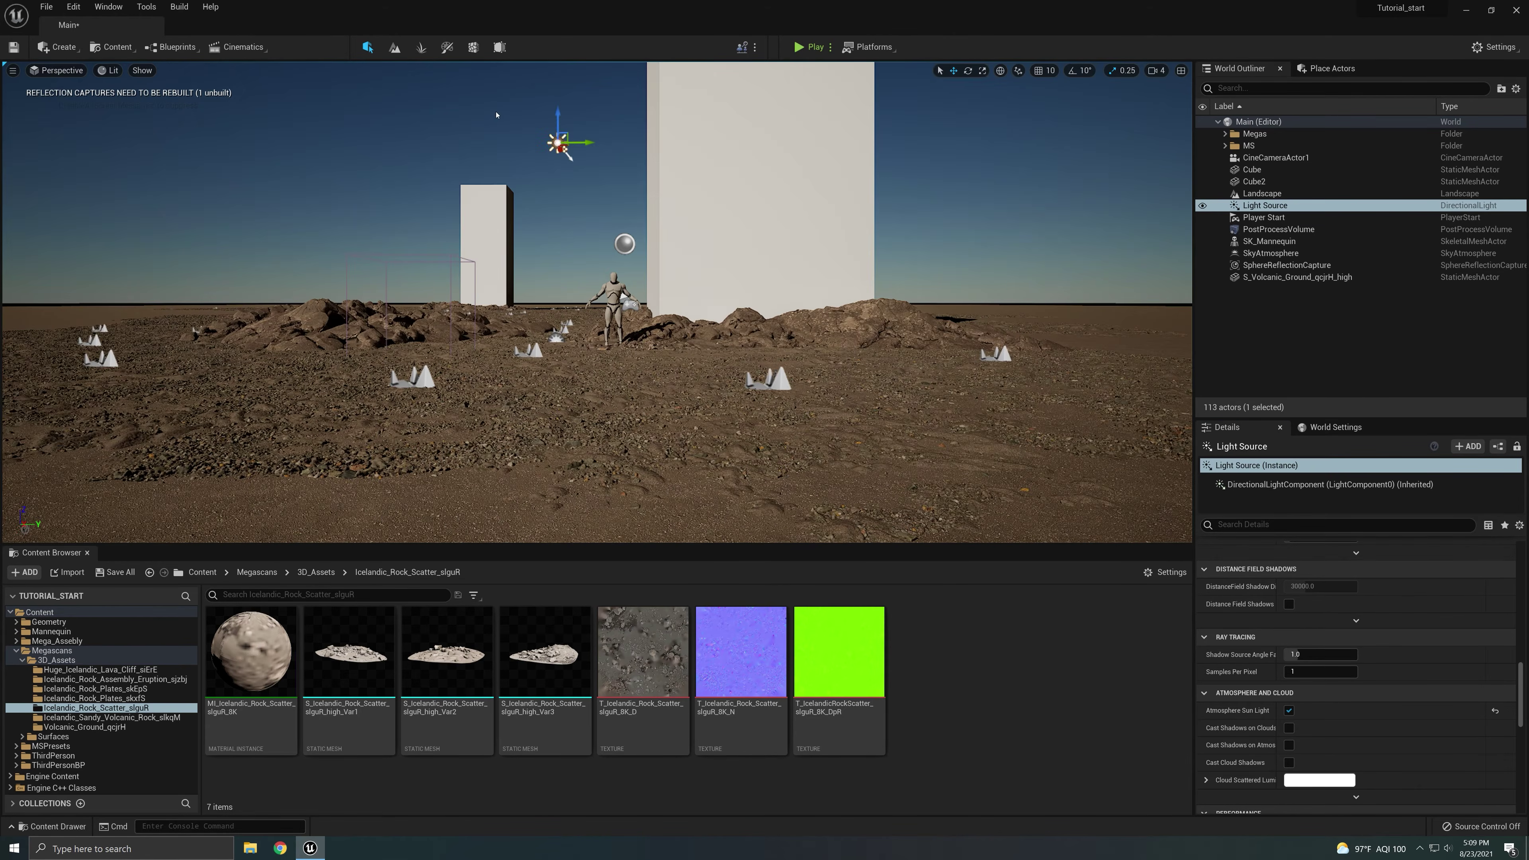
- Switch the viewport to look through CineCameraActor1
{"action": "left_click", "coordinate": [57, 70]}
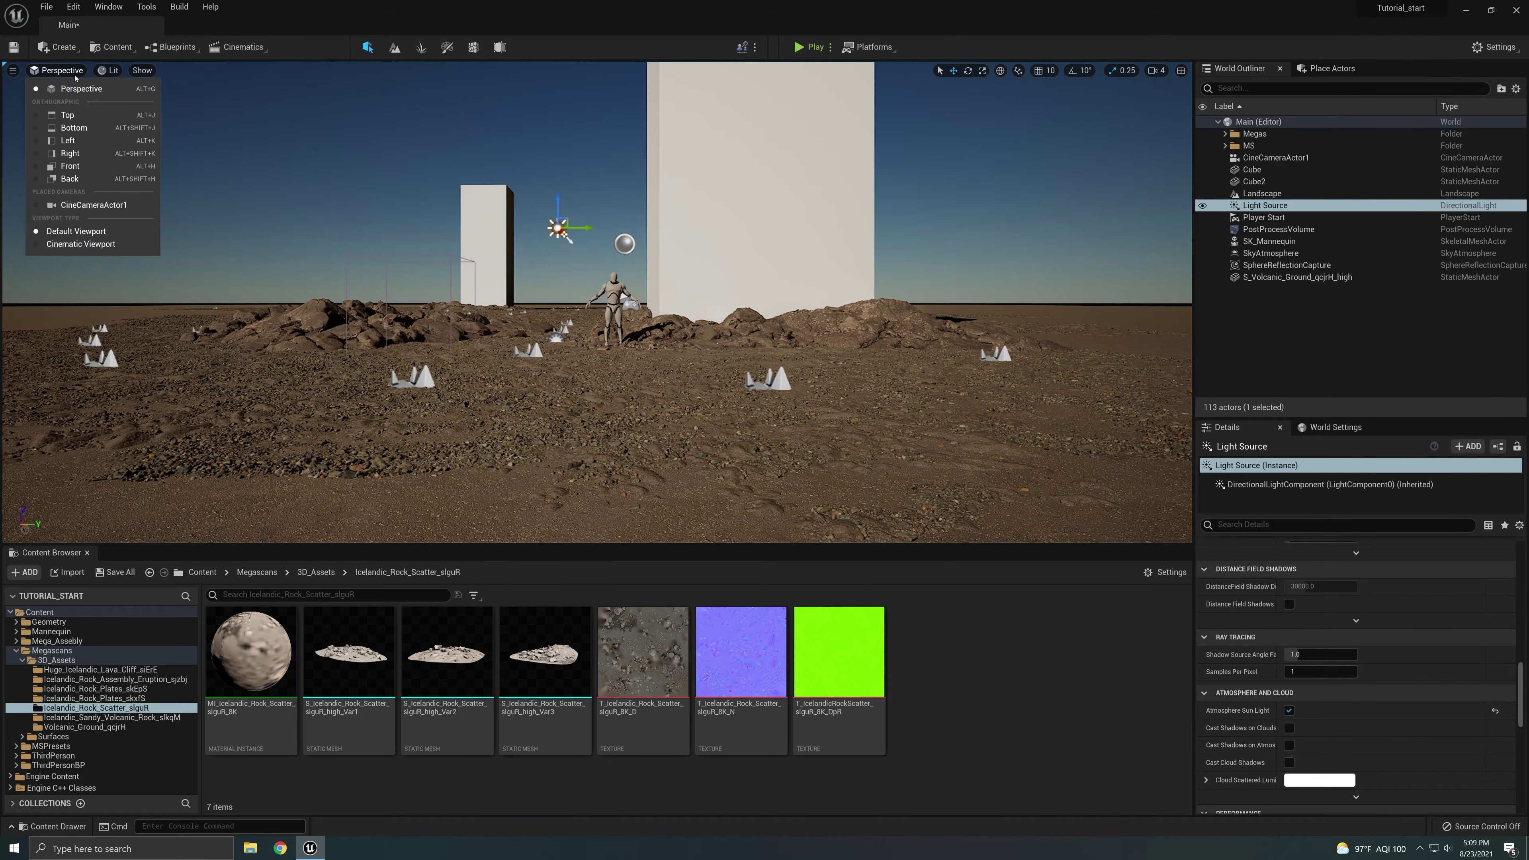
{"action": "mouse_move", "coordinate": [66, 214]}
{"action": "left_click", "coordinate": [205, 215]}
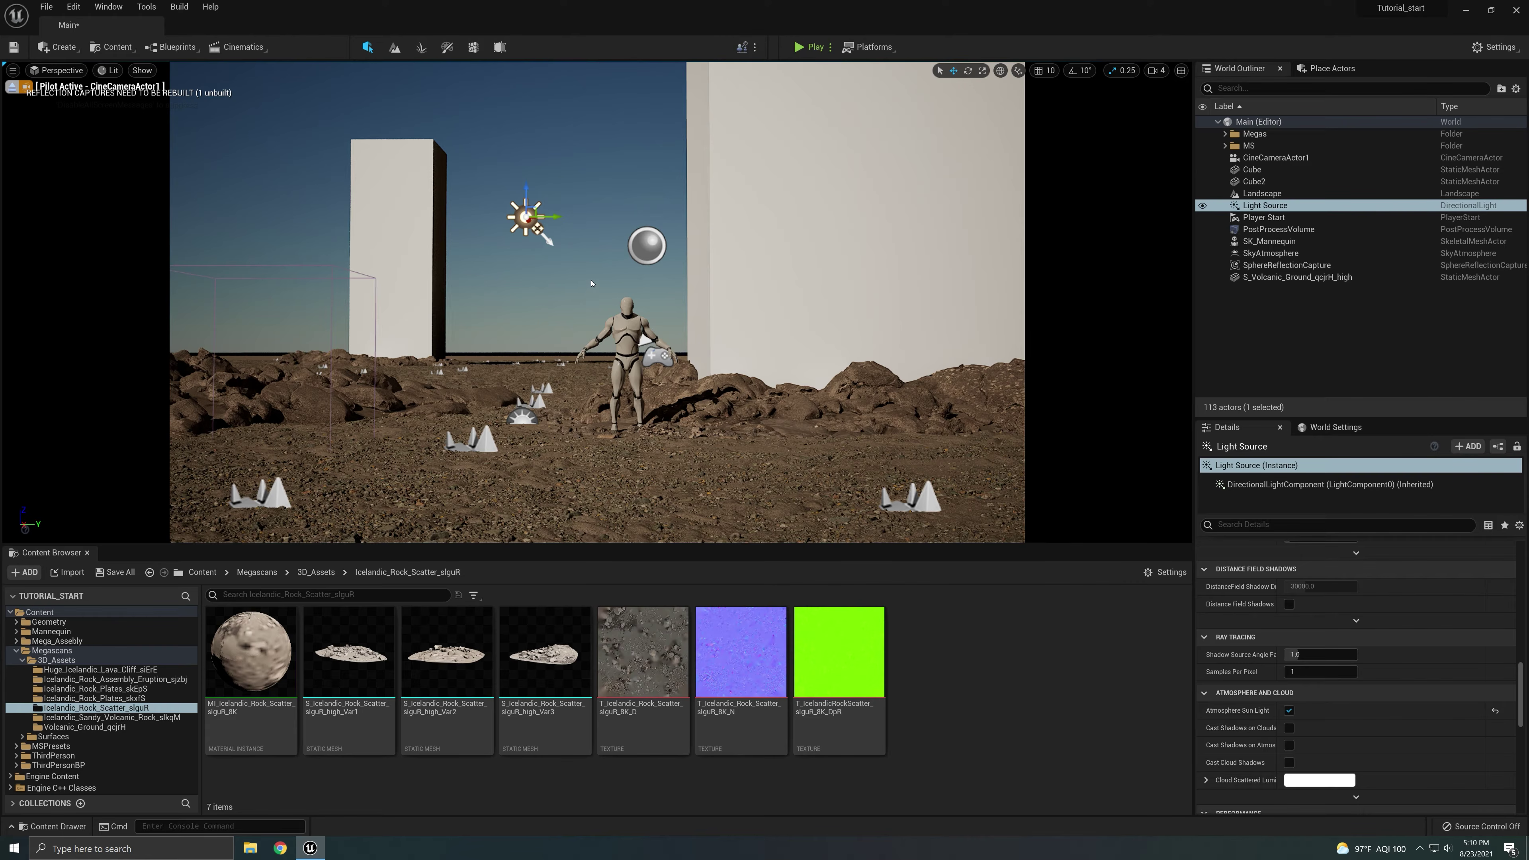
- Swing the Light Source through several sun directions to preview different times of day, and undo the rotation
{"action": "key", "text": "ctrl+l"}
{"action": "key", "text": "ctrl+l"}
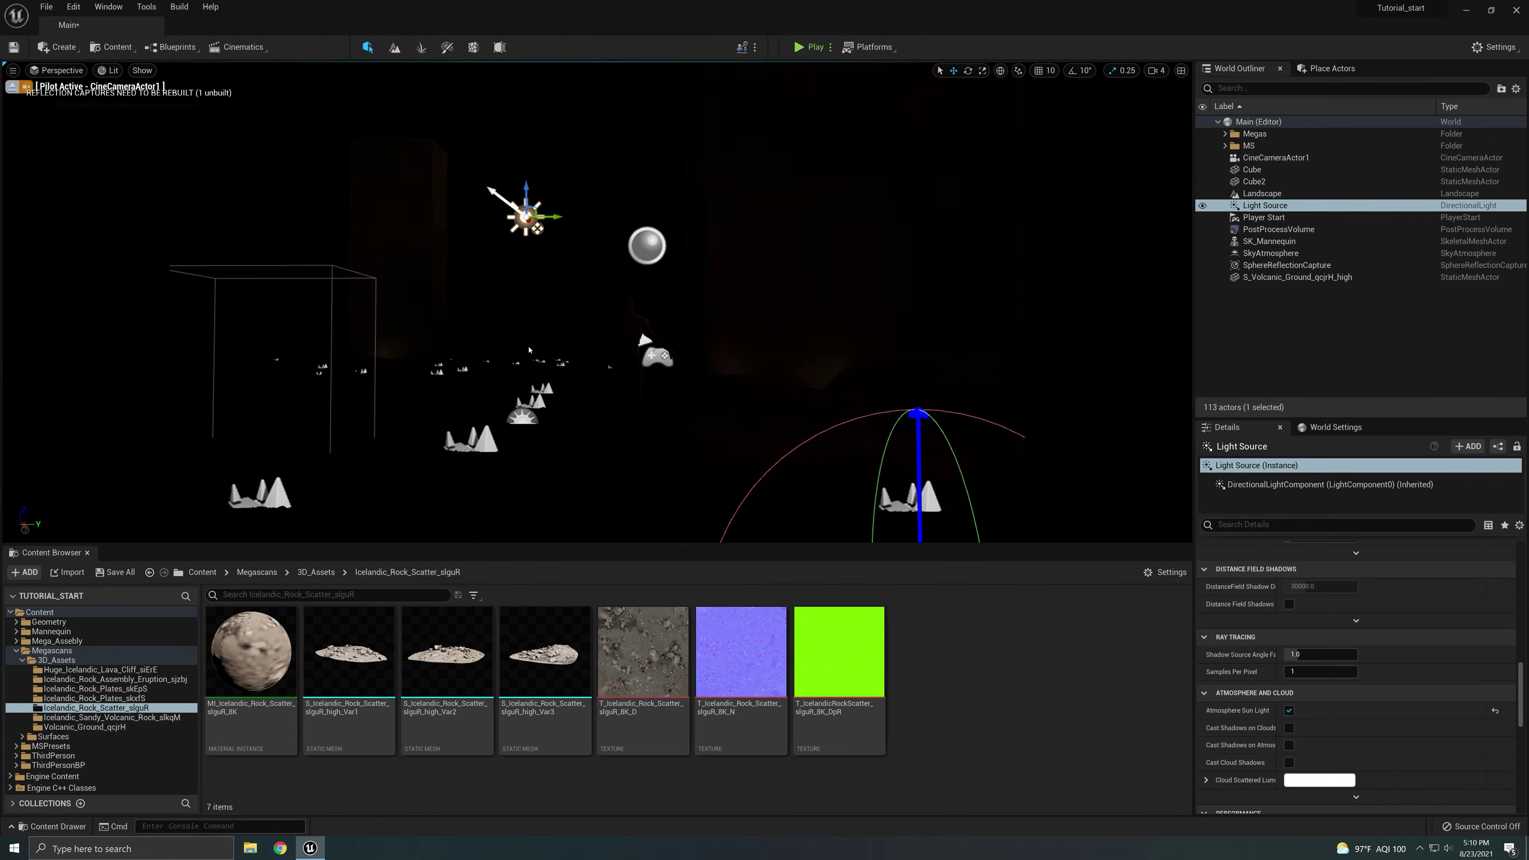
{"action": "key", "text": "ctrl+l"}
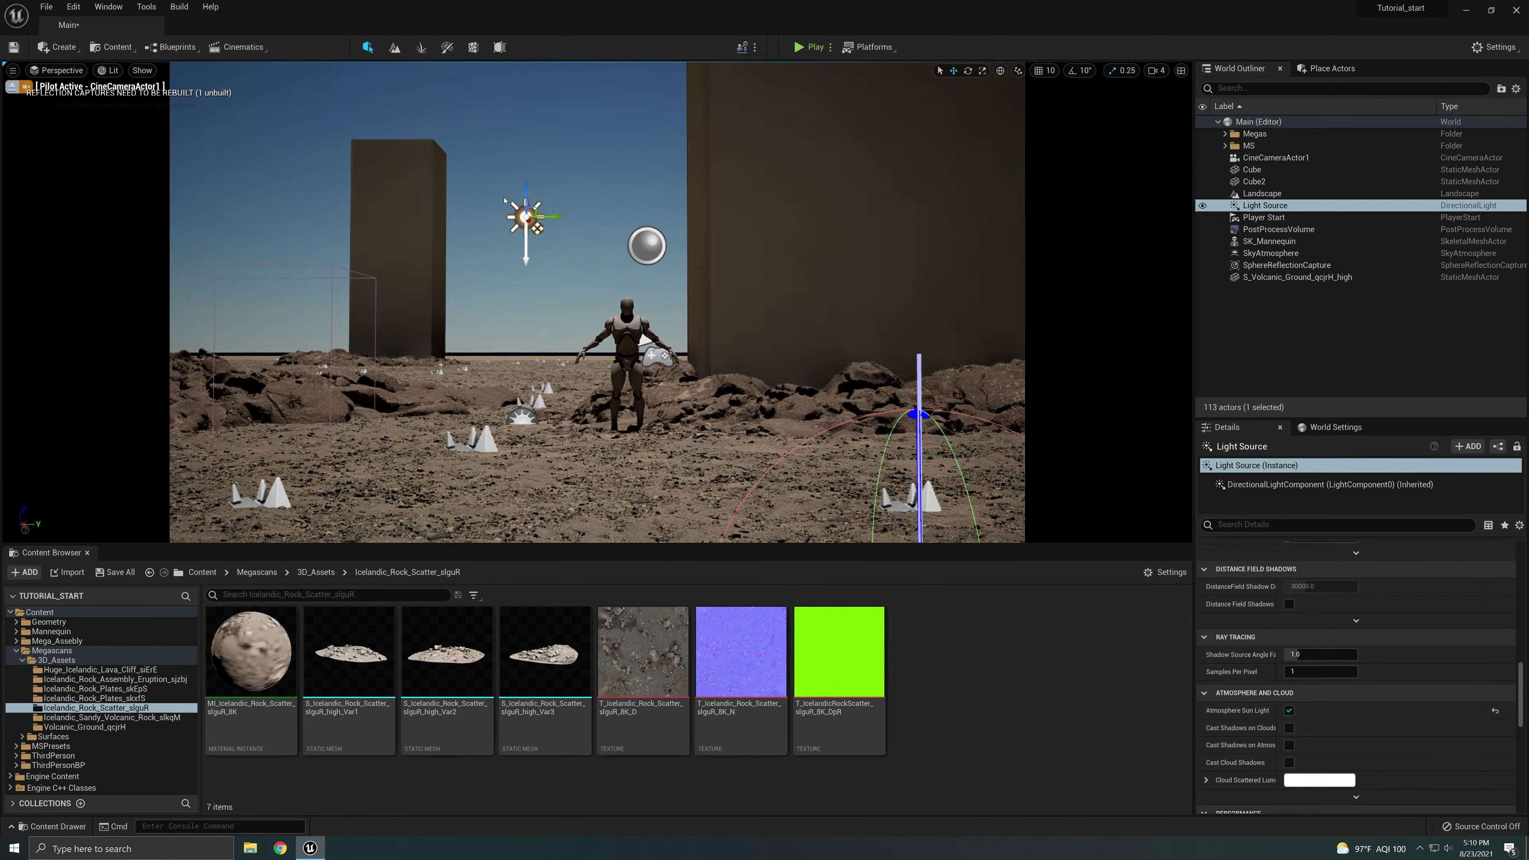
{"action": "key", "text": "ctrl+l"}
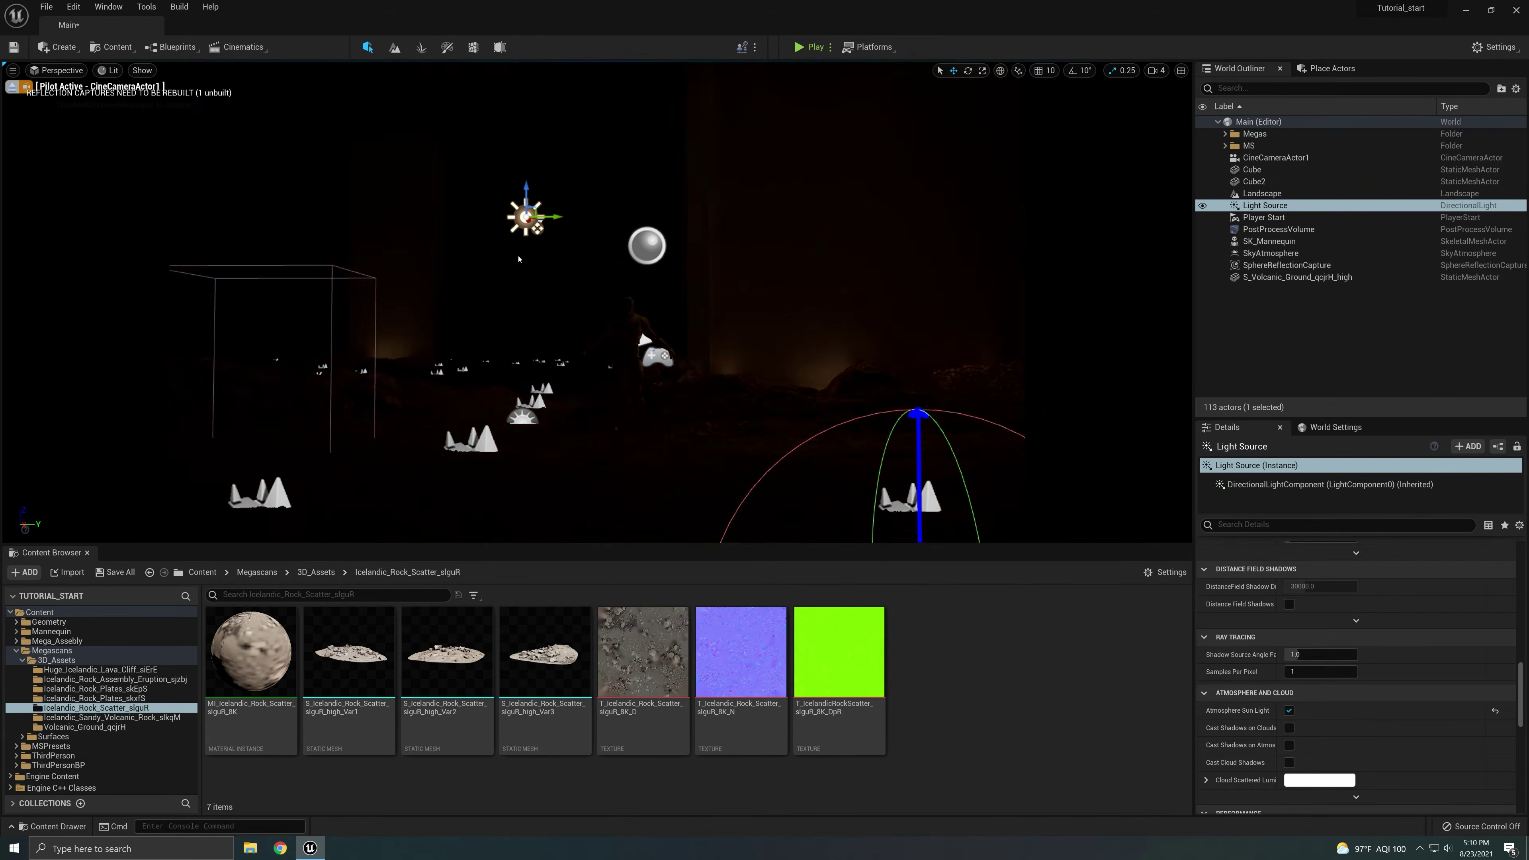
{"action": "key", "text": "ctrl+l"}
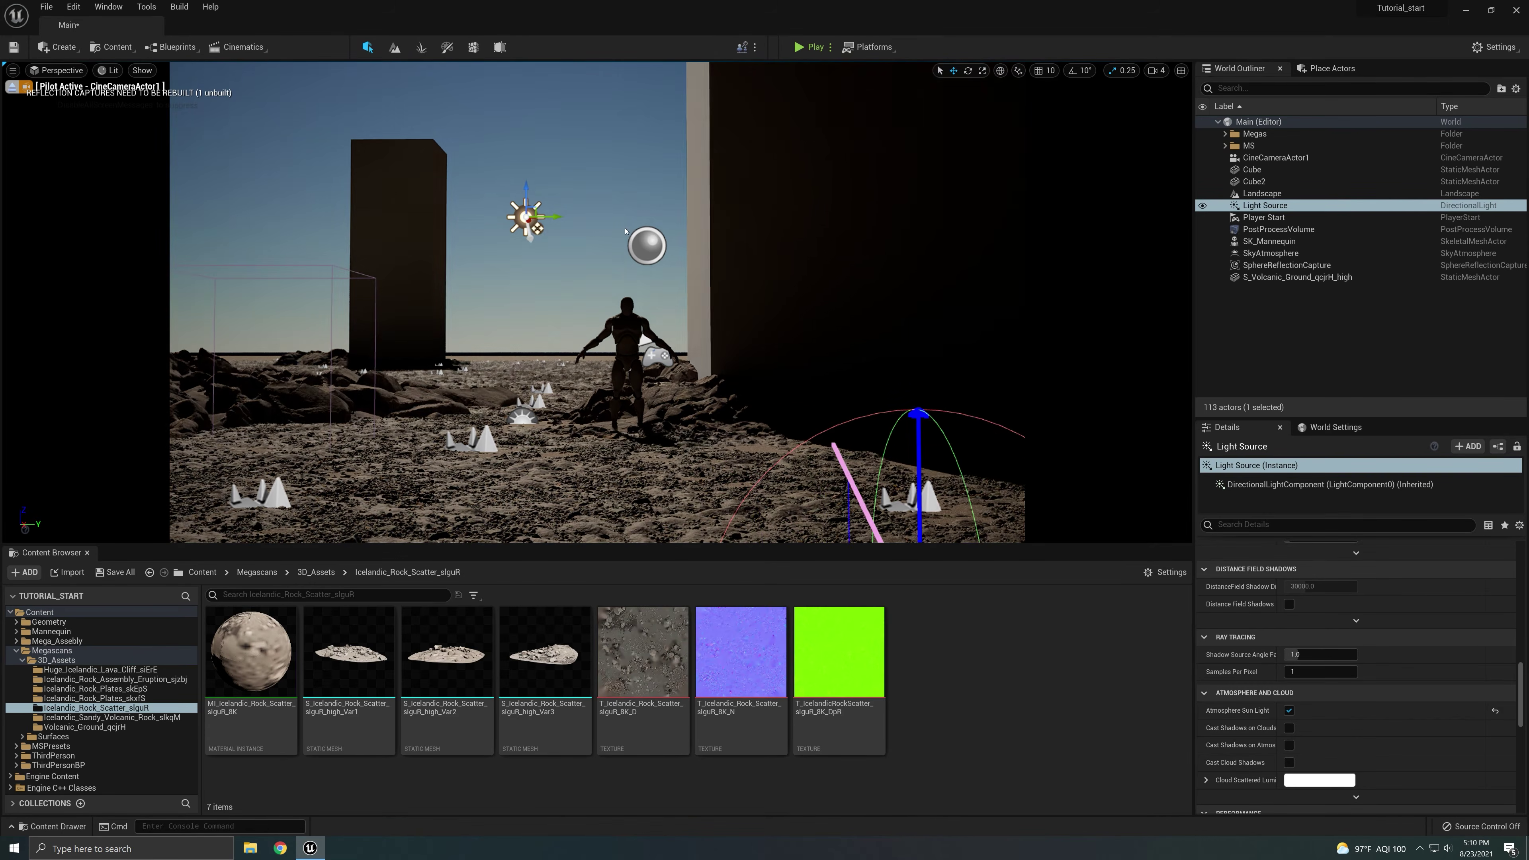
{"action": "key", "text": "ctrl+l"}
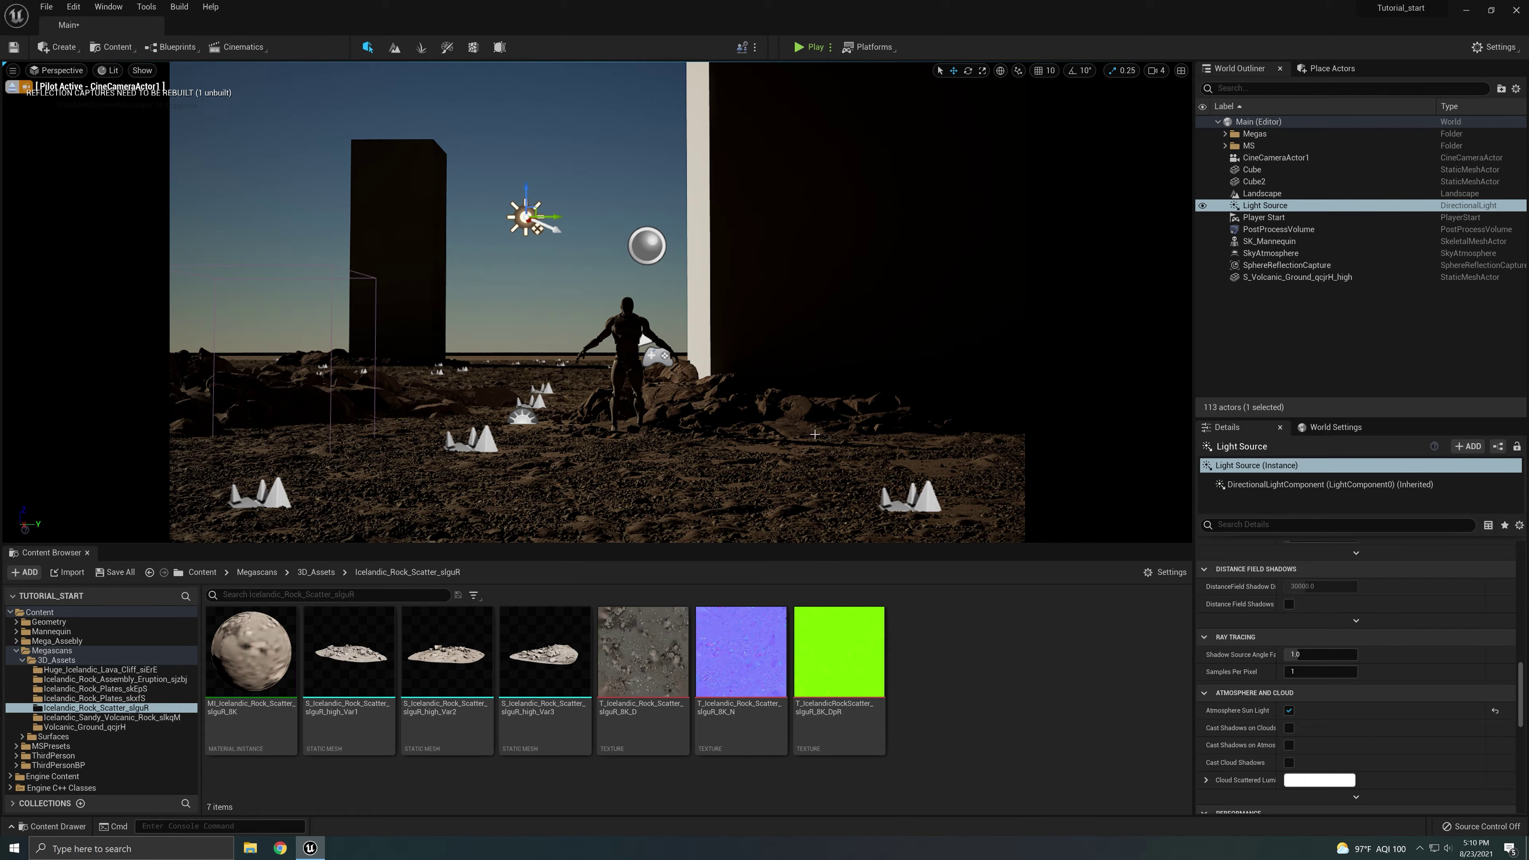
{"action": "key", "text": "ctrl+z"}
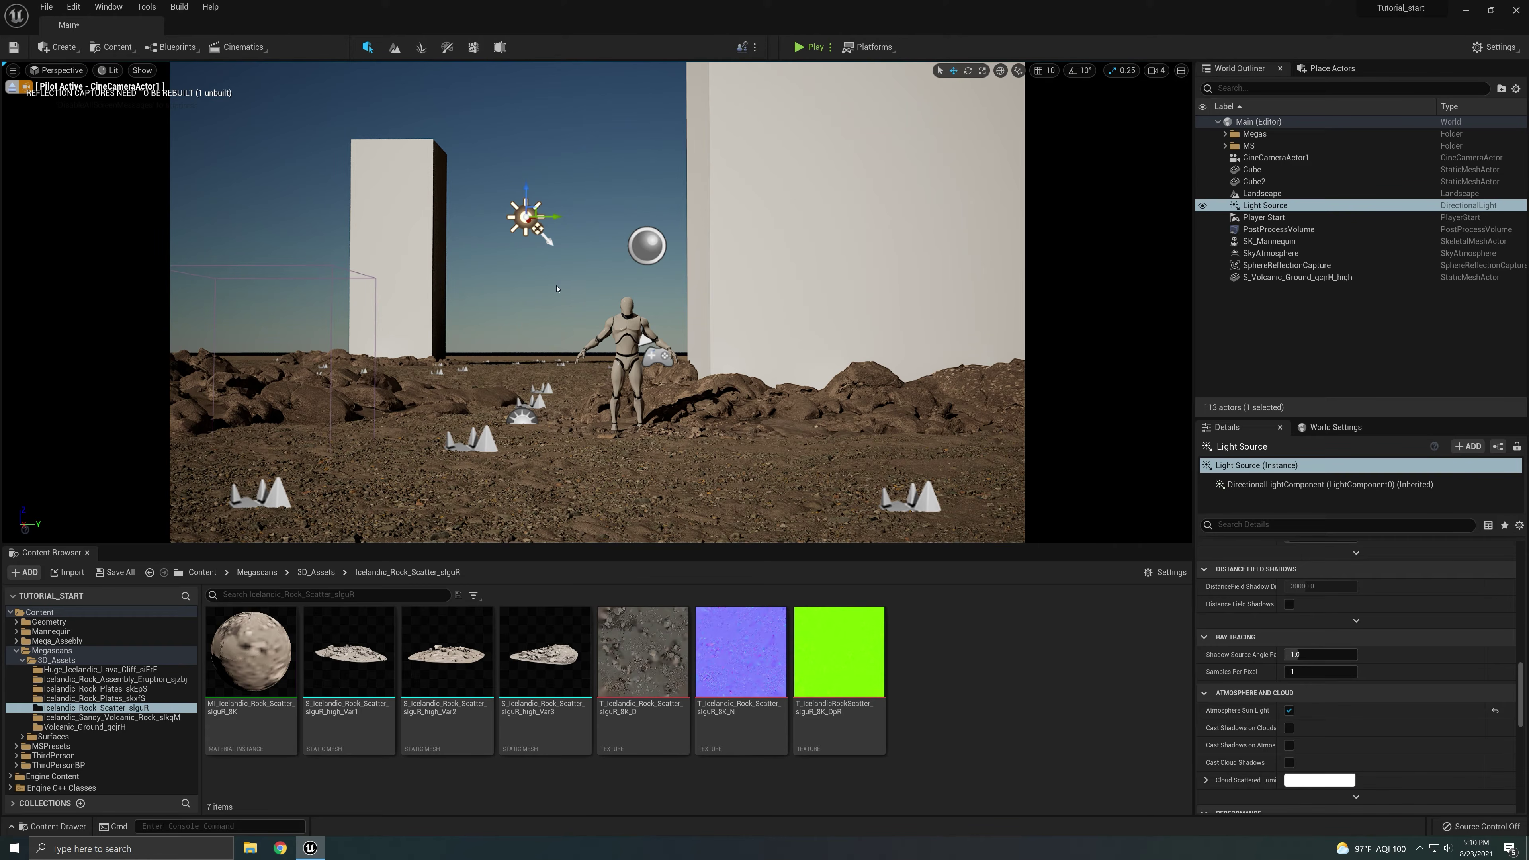
- Rotate the Light Source slightly so the sun sits a little lower in the sky
{"action": "key", "text": "e"}
{"action": "left_click_drag", "start_coordinate": [555, 220], "coordinate": [558, 237]}
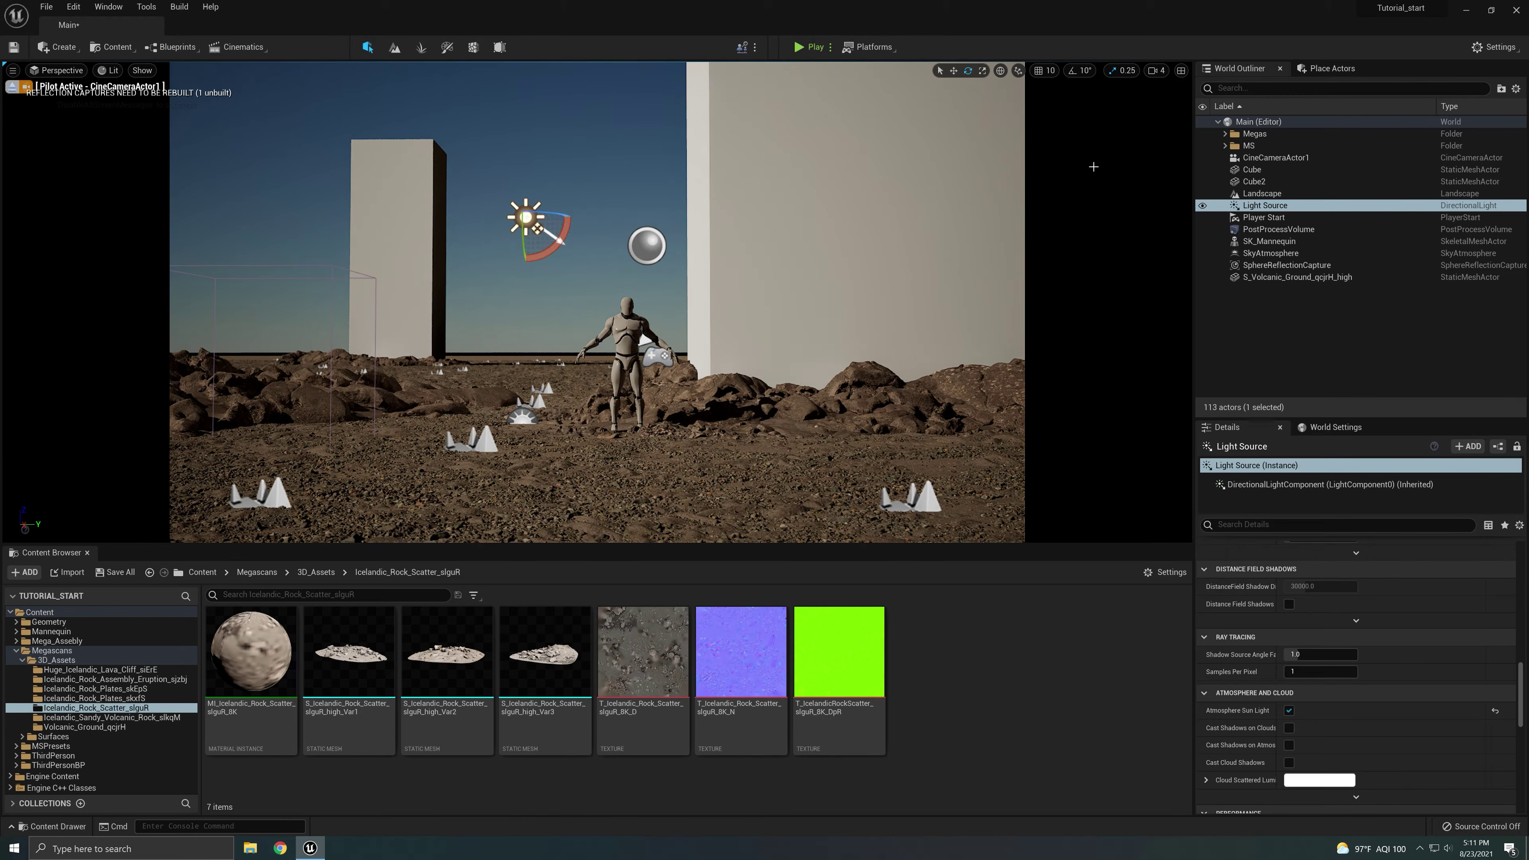
- Select the SkyAtmosphere actor and bring up its Rayleigh and Mie atmosphere settings
{"action": "left_click", "coordinate": [1273, 253]}
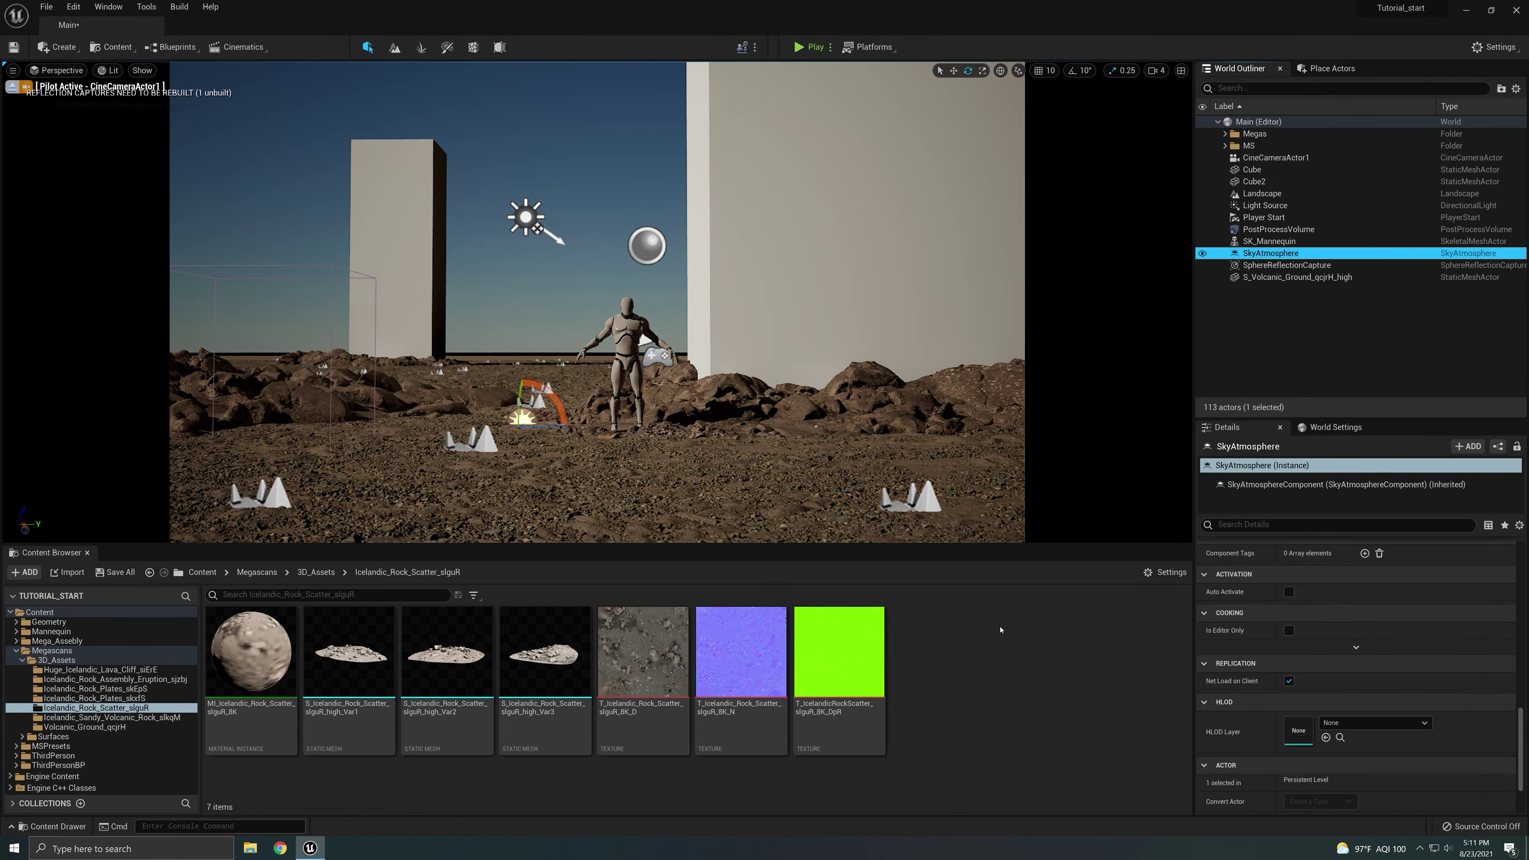
{"action": "scroll", "coordinate": [1296, 637], "scroll_direction": "up", "scroll_amount": 15}
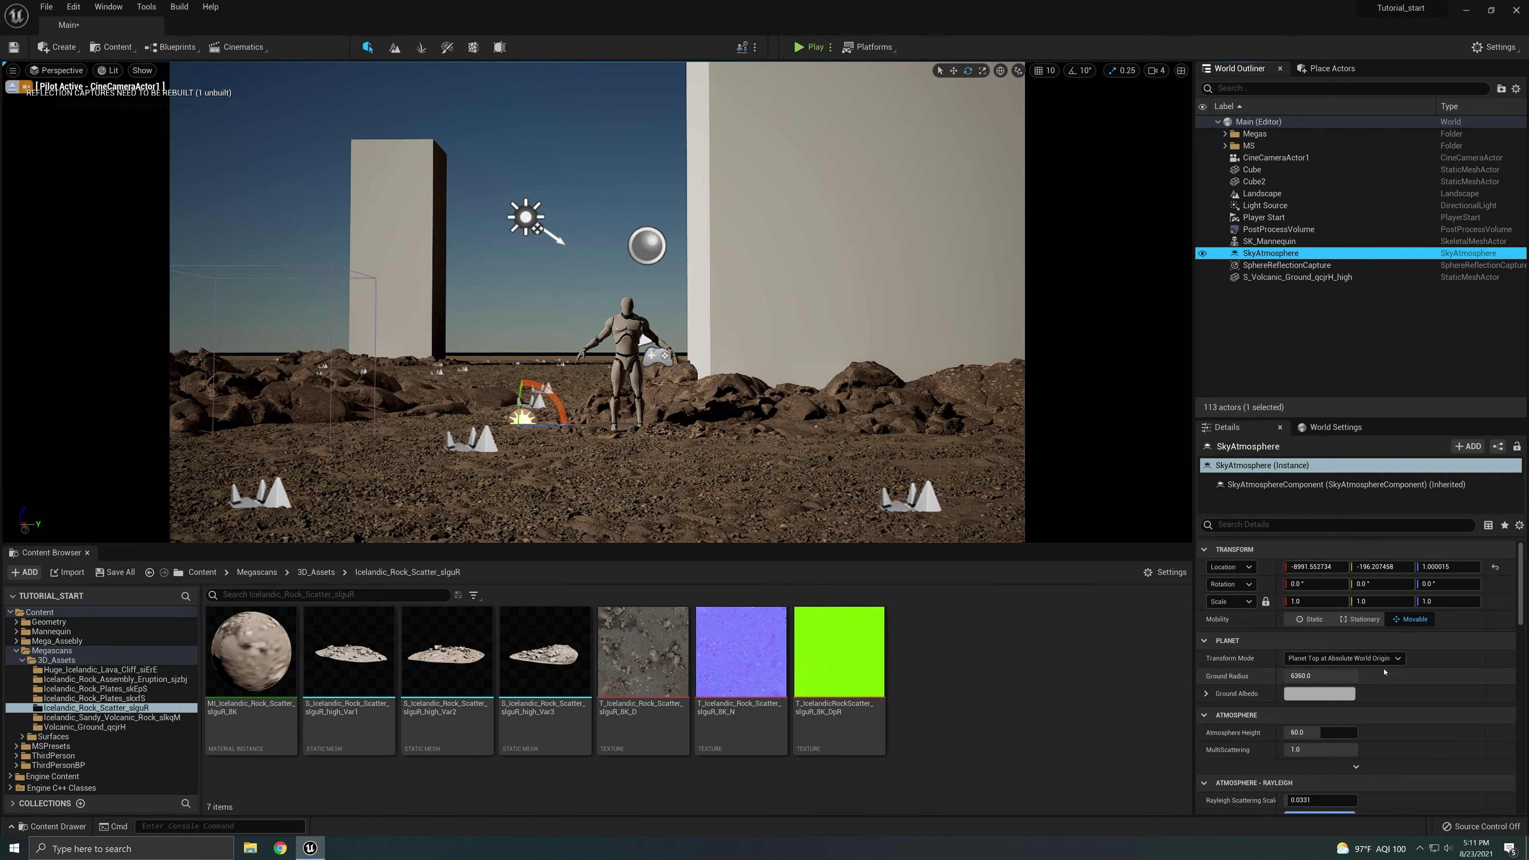
{"action": "scroll", "coordinate": [1397, 723], "scroll_direction": "down", "scroll_amount": 3}
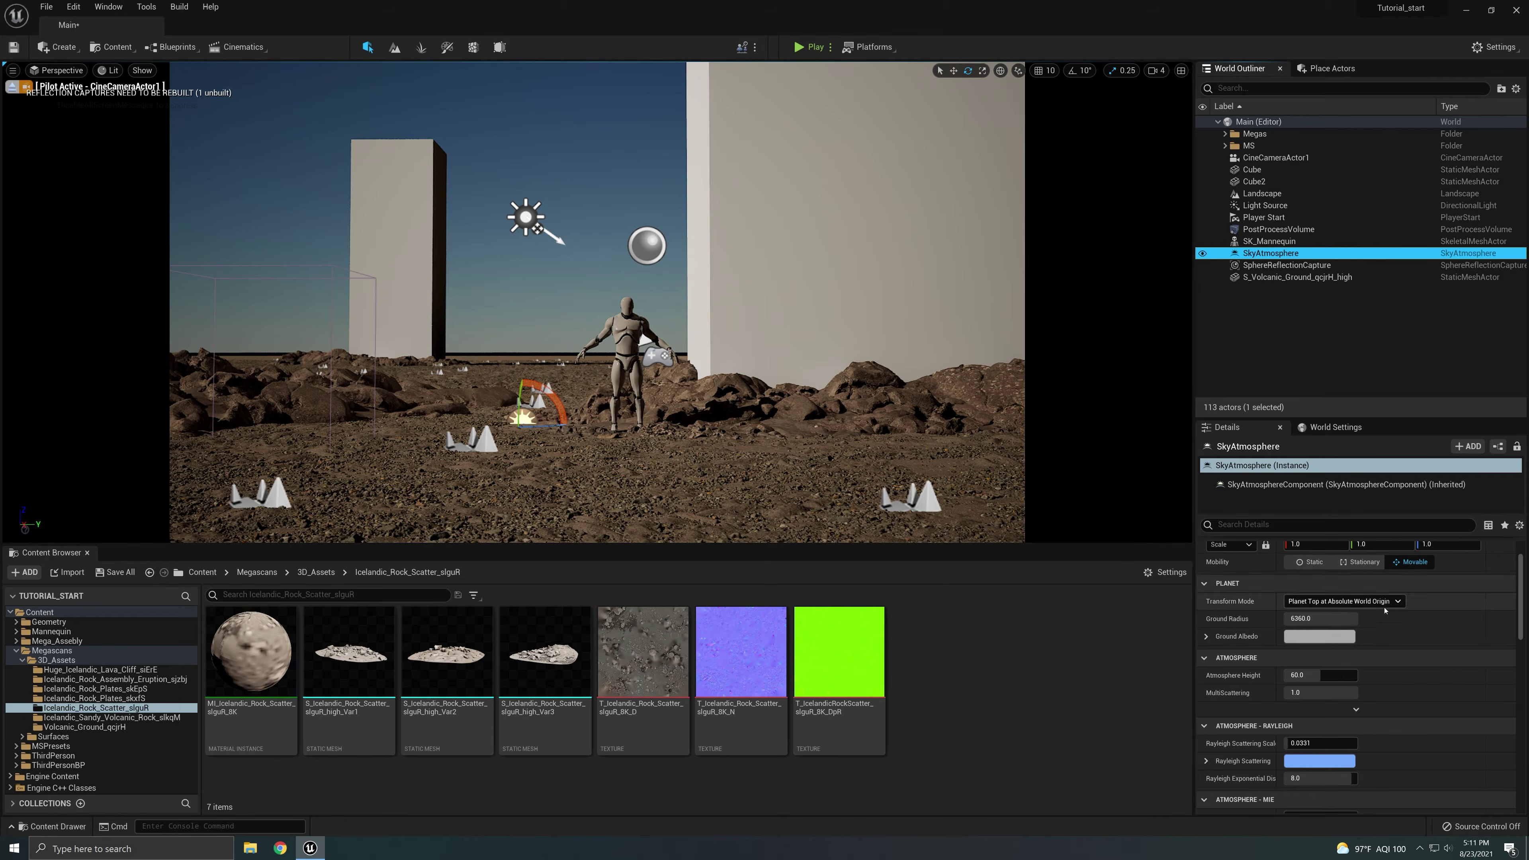
{"action": "scroll", "coordinate": [1328, 635], "scroll_direction": "down", "scroll_amount": 3}
{"action": "scroll", "coordinate": [1319, 686], "scroll_direction": "down", "scroll_amount": 2}
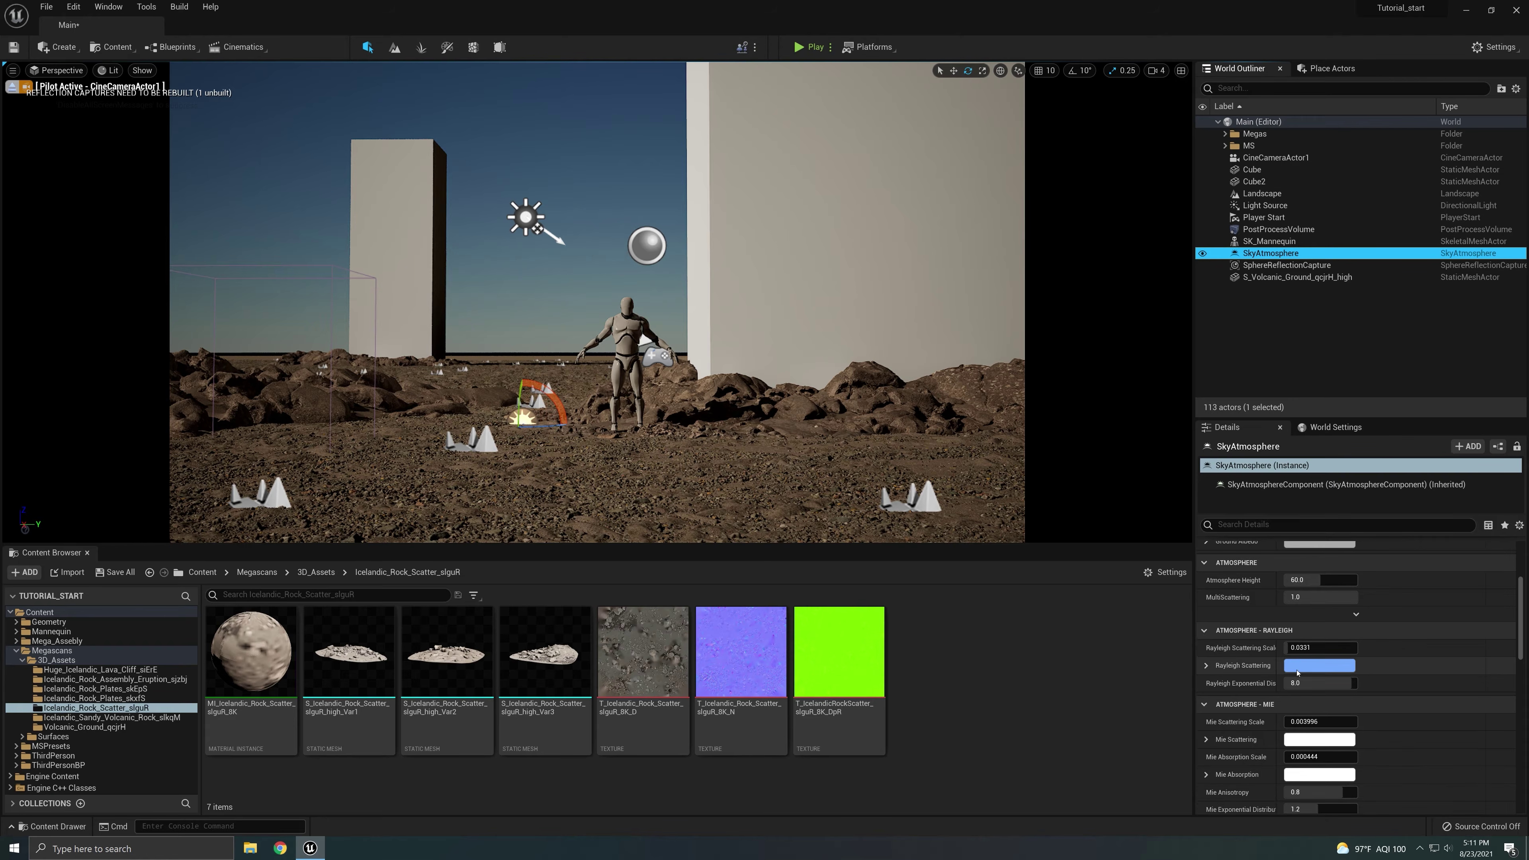
{"action": "scroll", "coordinate": [1317, 729], "scroll_direction": "down", "scroll_amount": 3}
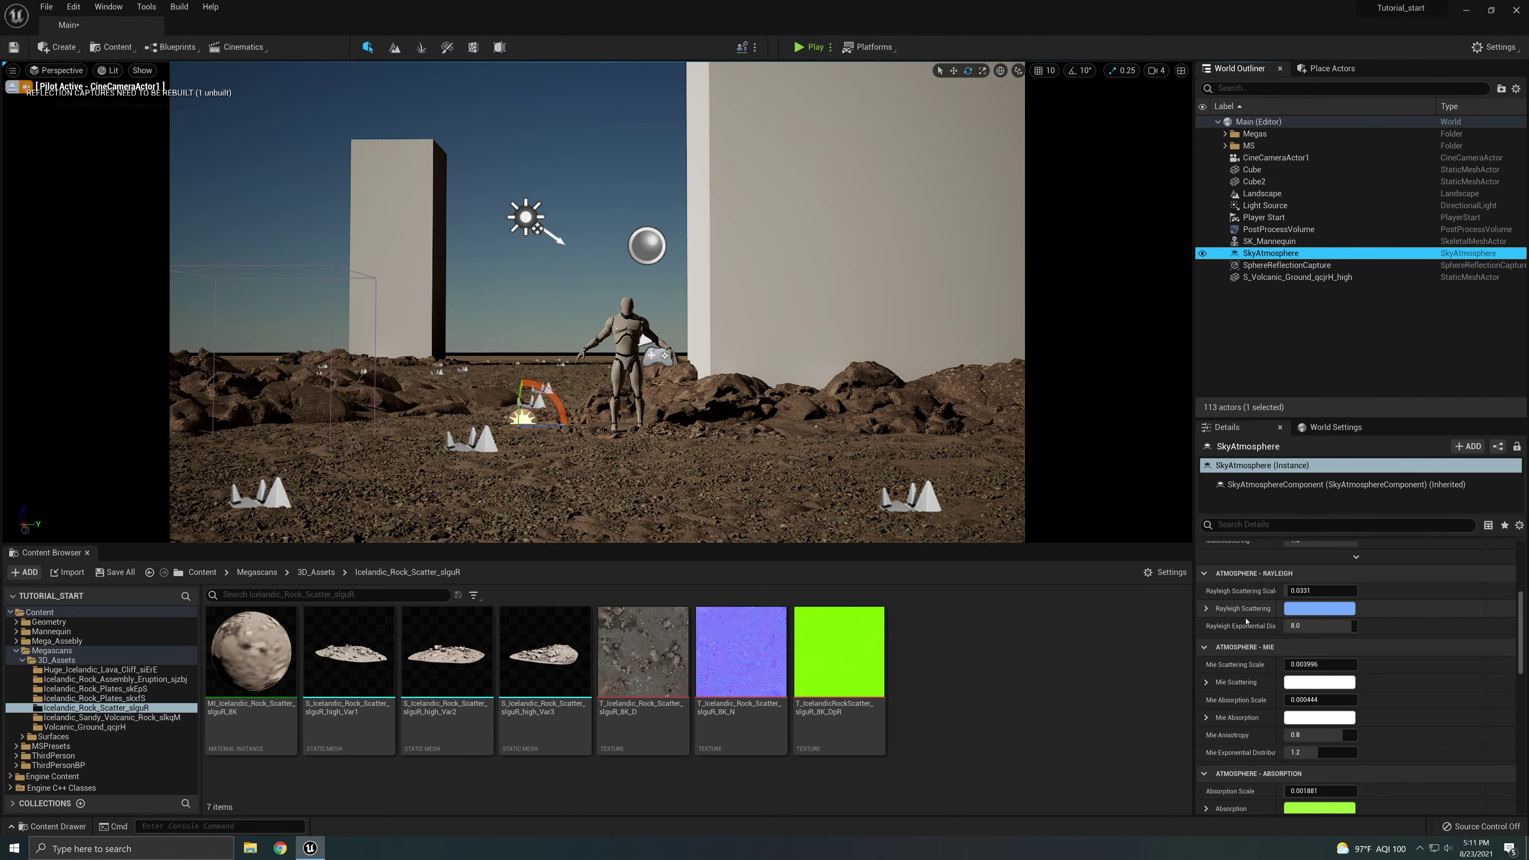
- Try a Rayleigh Scattering Scale of 0.005355 and a different Rayleigh Scattering color on the SkyAtmosphere, discarding the color change
{"action": "left_click", "coordinate": [1300, 591]}
{"action": "mouse_move", "coordinate": [1300, 591]}
{"action": "left_mouse_down"}
{"action": "mouse_move", "coordinate": [1355, 591]}
{"action": "mouse_move", "coordinate": [1277, 591]}
{"action": "left_mouse_up"}
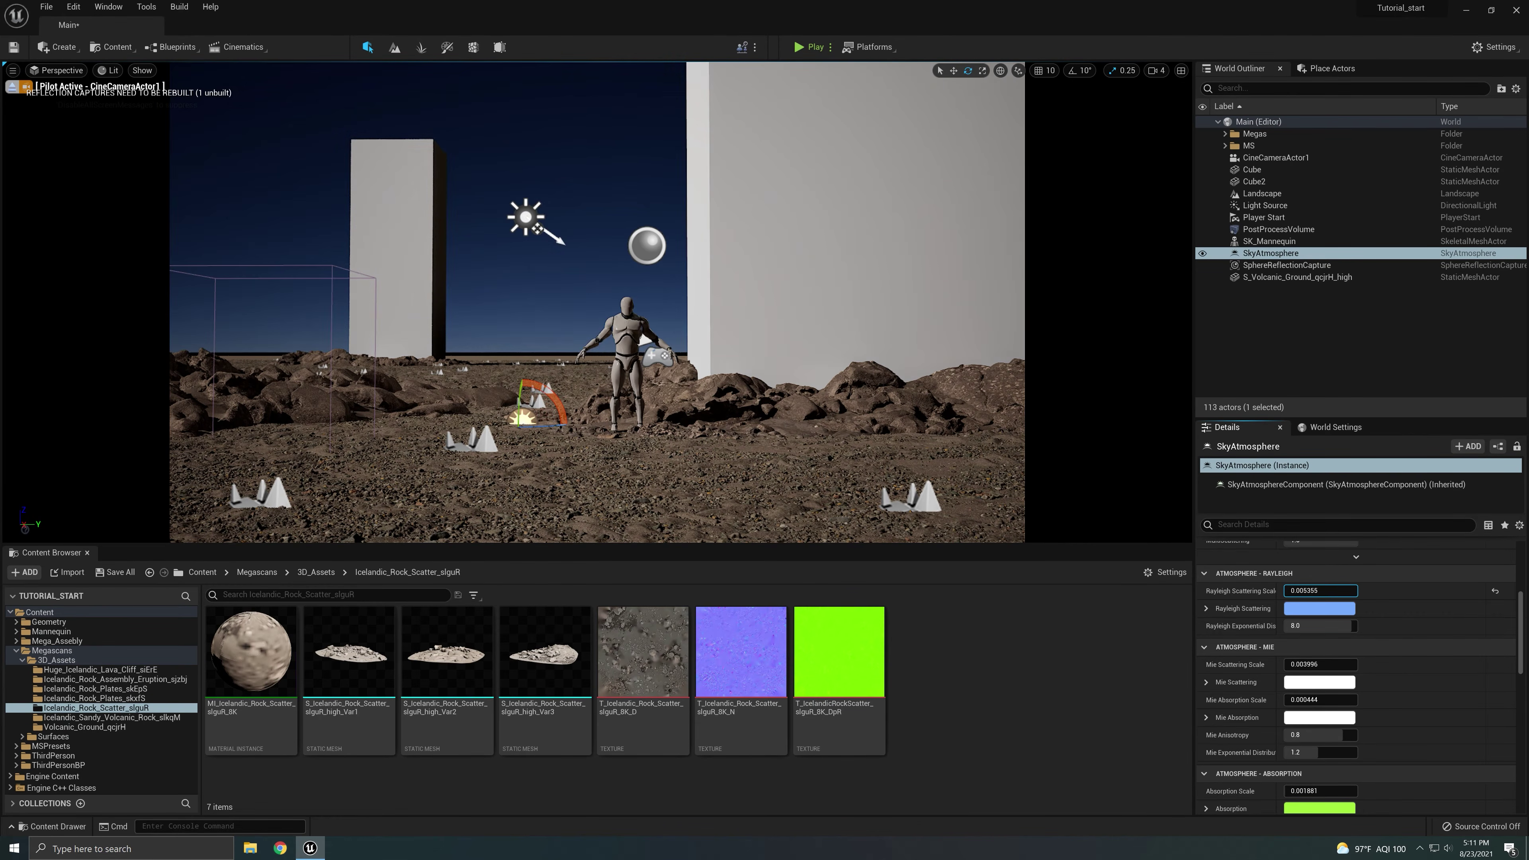
{"action": "left_click", "coordinate": [1319, 608]}
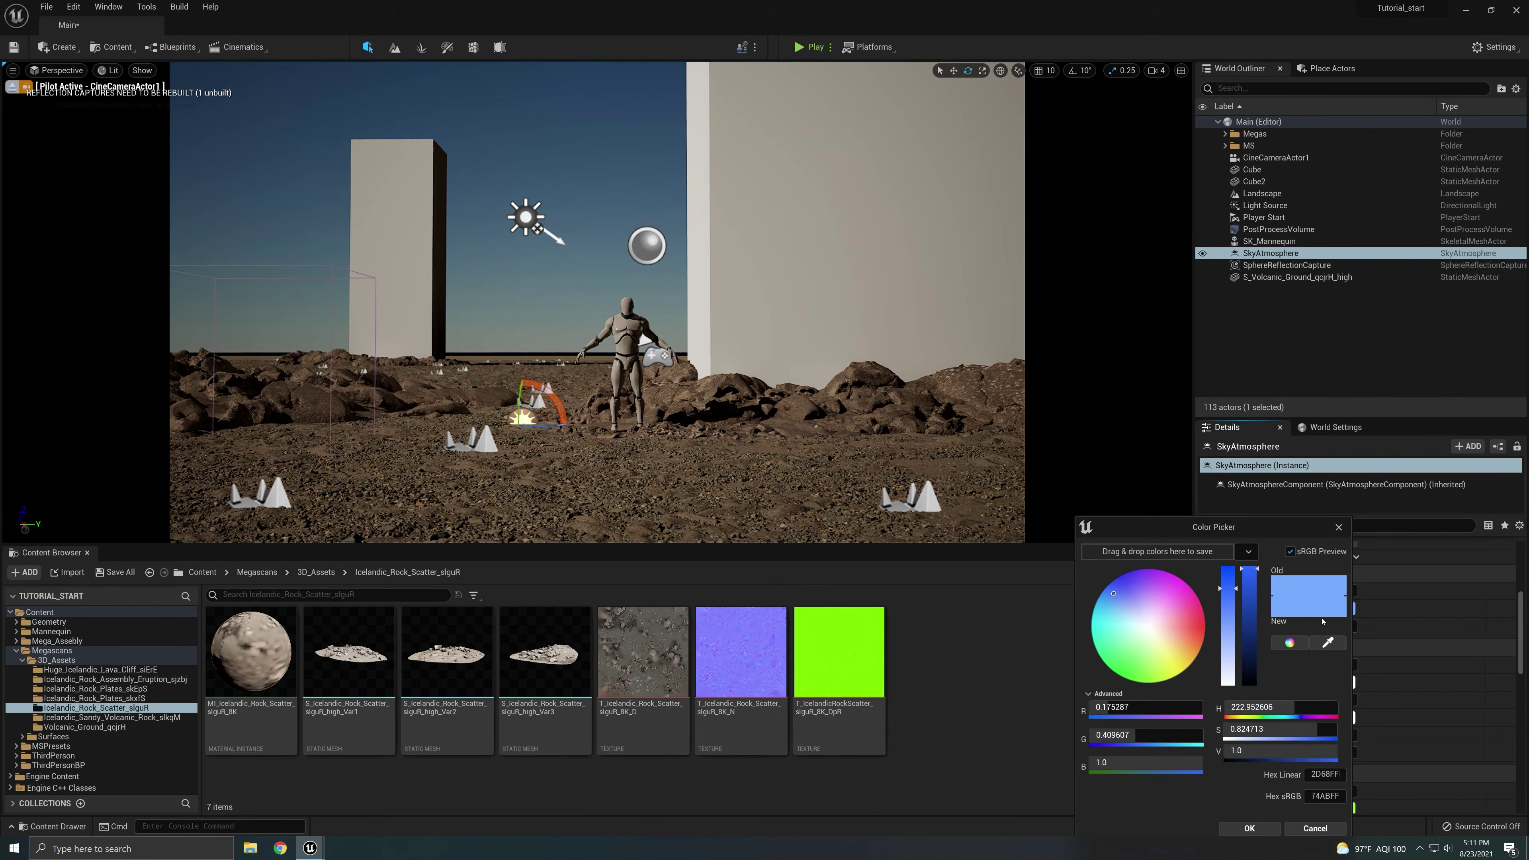
{"action": "left_click_drag", "start_coordinate": [1168, 621], "coordinate": [1169, 588]}
{"action": "left_click", "coordinate": [1316, 829]}
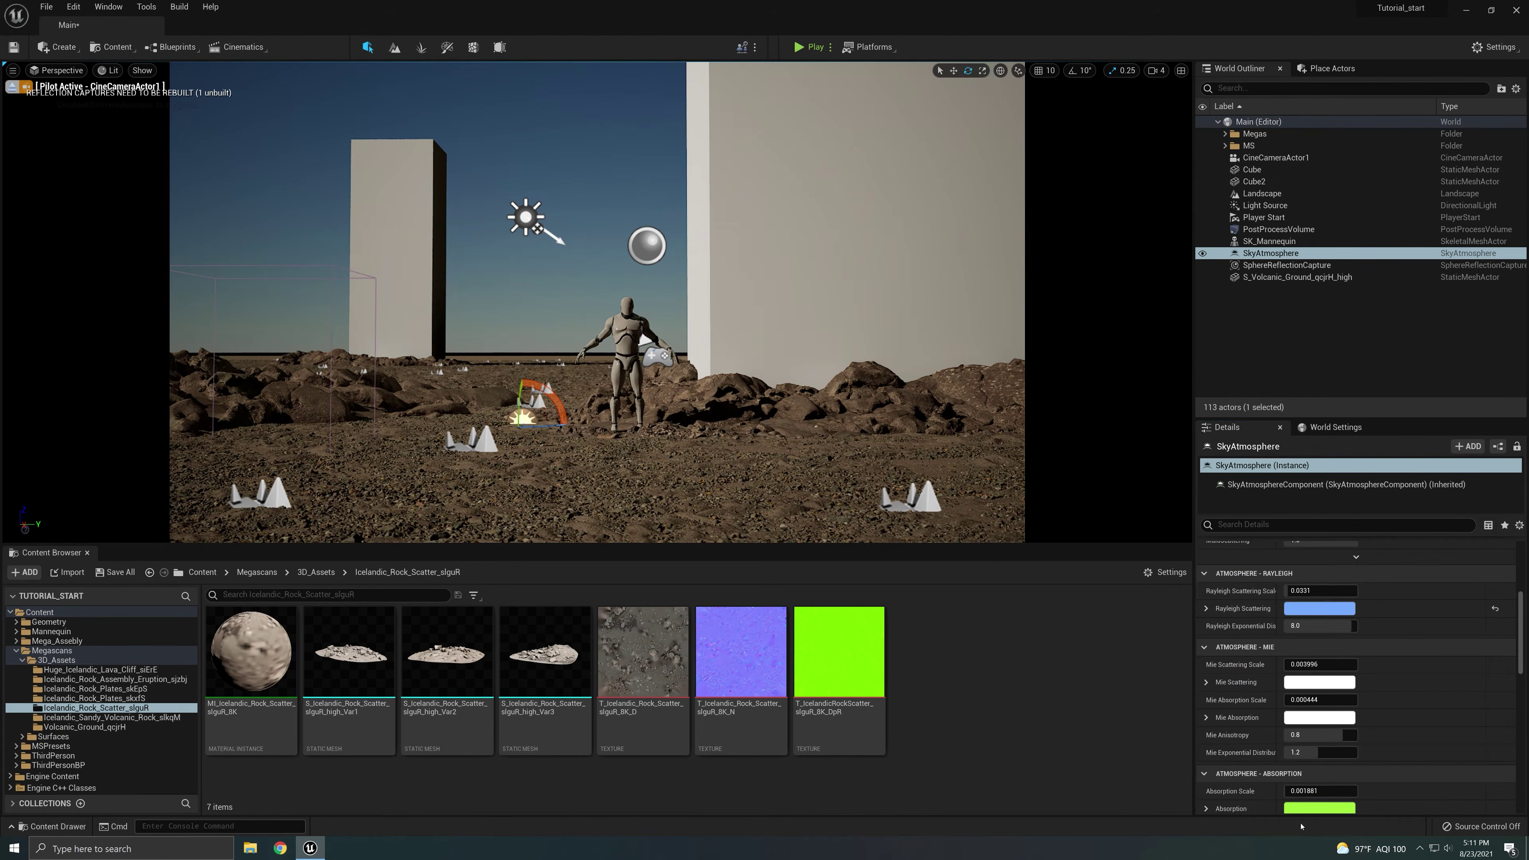
- Try a Rayleigh Exponential Distribution of about 1.64 on the SkyAtmosphere and reset it to its default
{"action": "left_click_drag", "start_coordinate": [1332, 628], "coordinate": [1307, 627]}
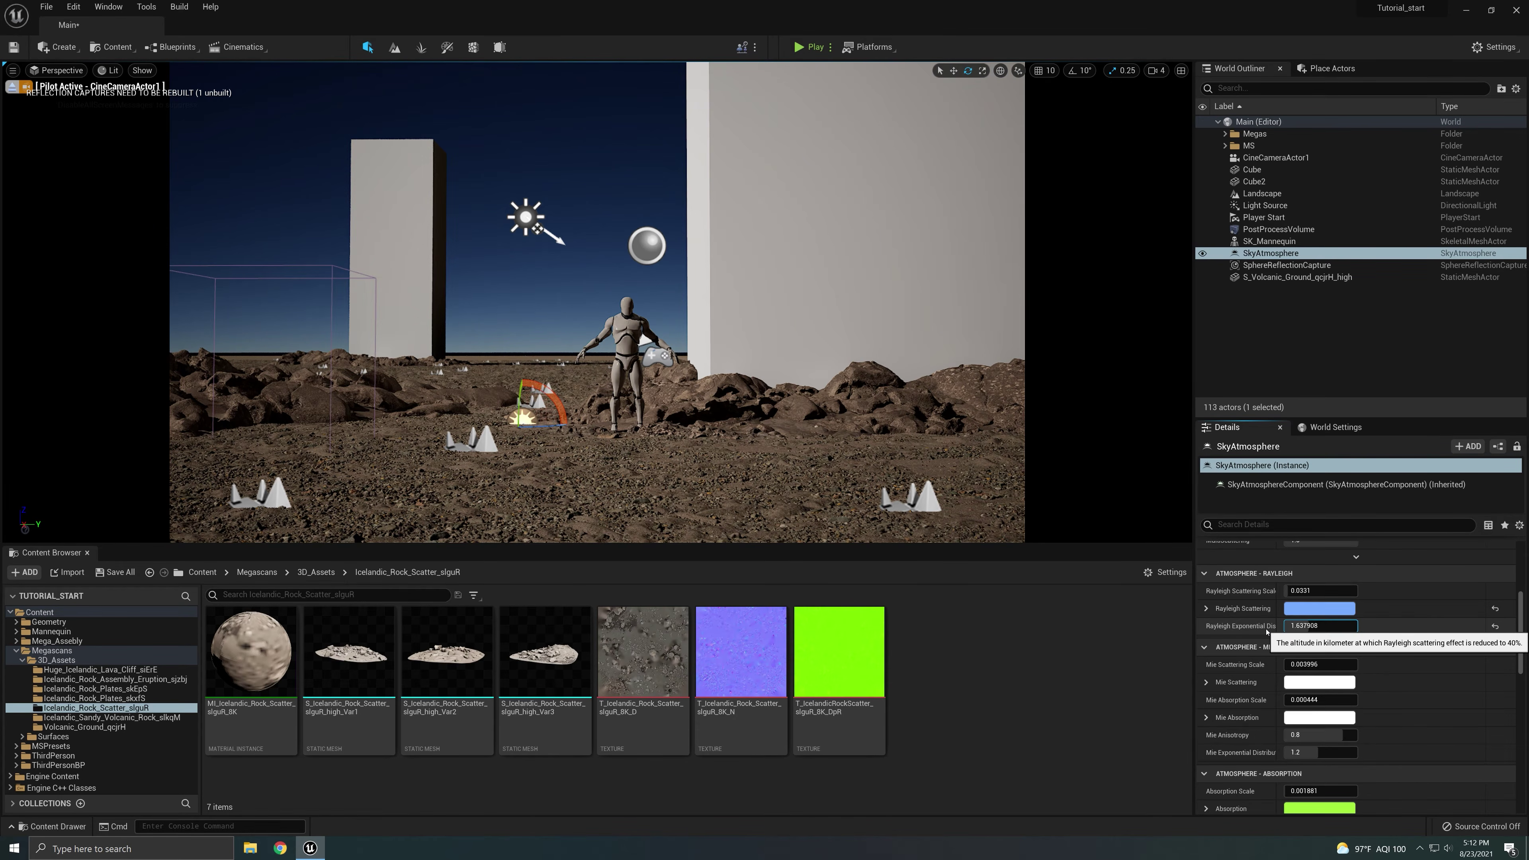
{"action": "left_click_drag", "start_coordinate": [1303, 626], "coordinate": [1334, 627]}
{"action": "left_click", "coordinate": [1495, 627]}
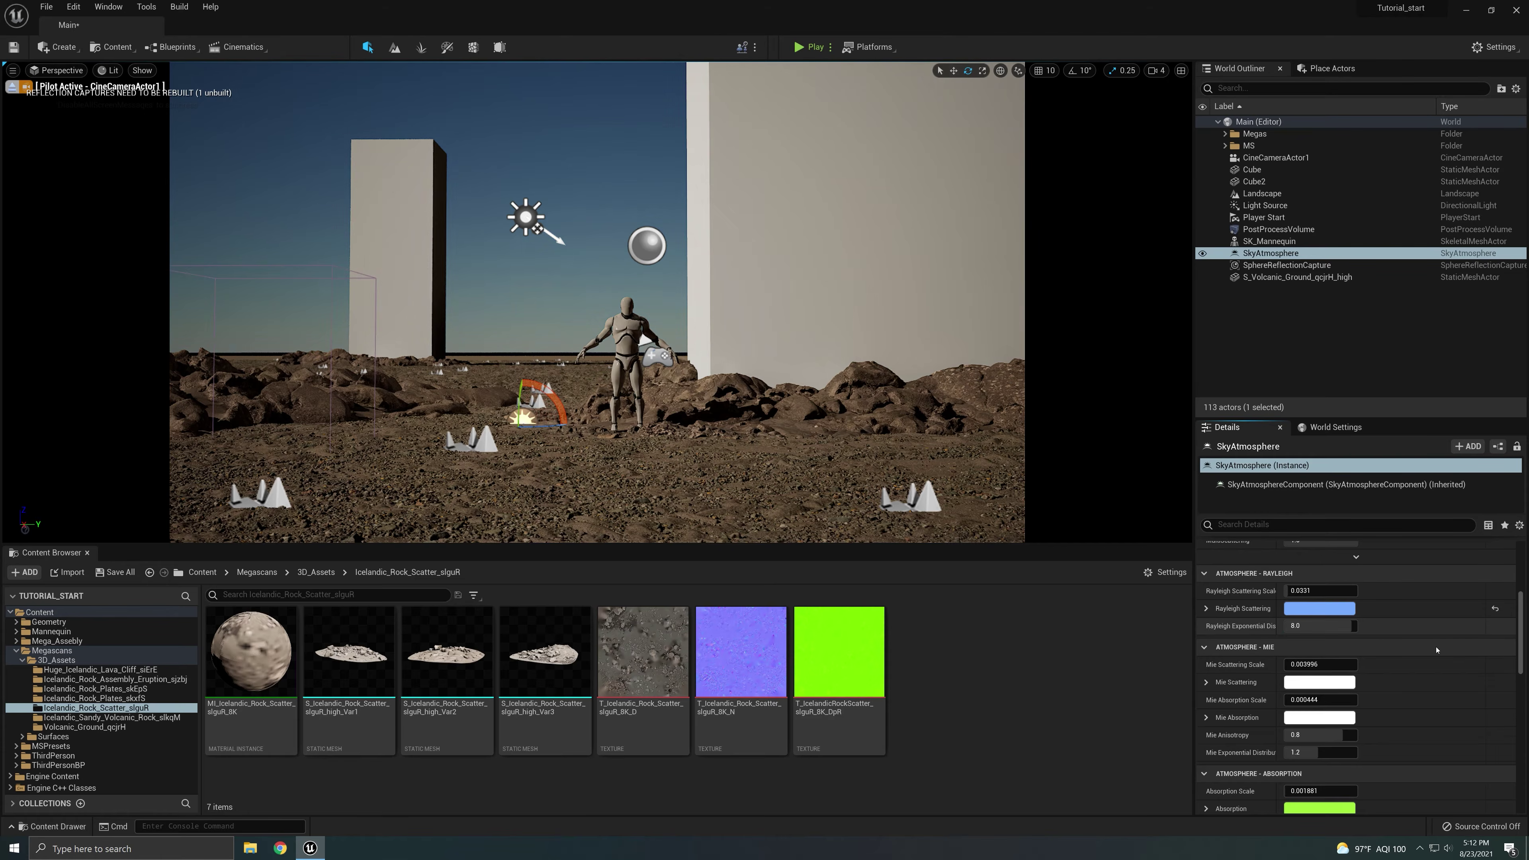
- Try a changed Mie Scattering Scale and a Mie Absorption Scale of about 0.125, resetting each to its default
{"action": "scroll", "coordinate": [1311, 681], "scroll_direction": "down", "scroll_amount": 1}
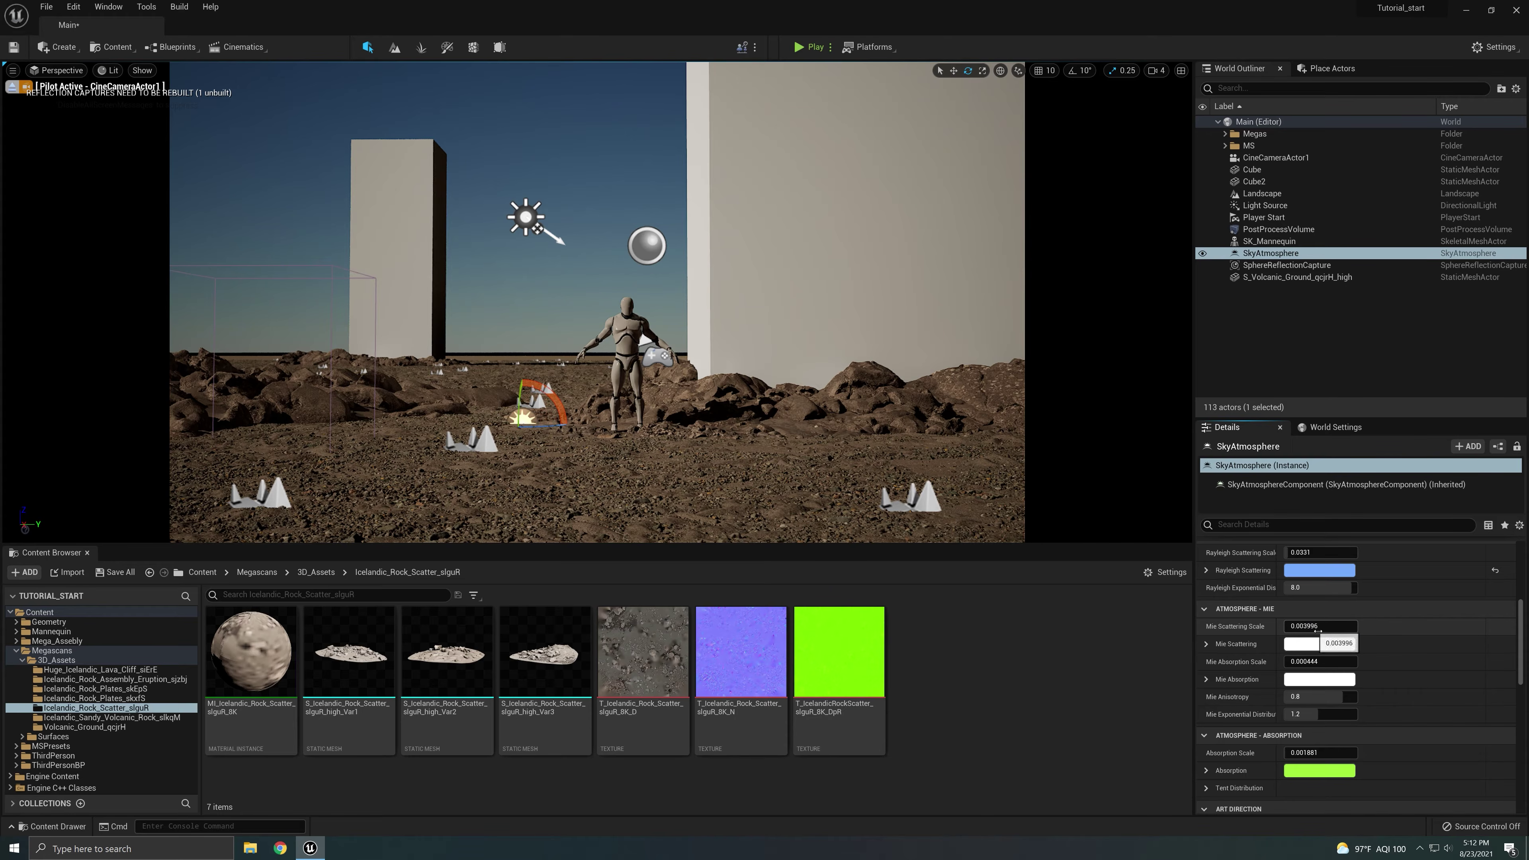
{"action": "left_click_drag", "start_coordinate": [1307, 627], "coordinate": [1299, 626]}
{"action": "left_click", "coordinate": [1495, 627]}
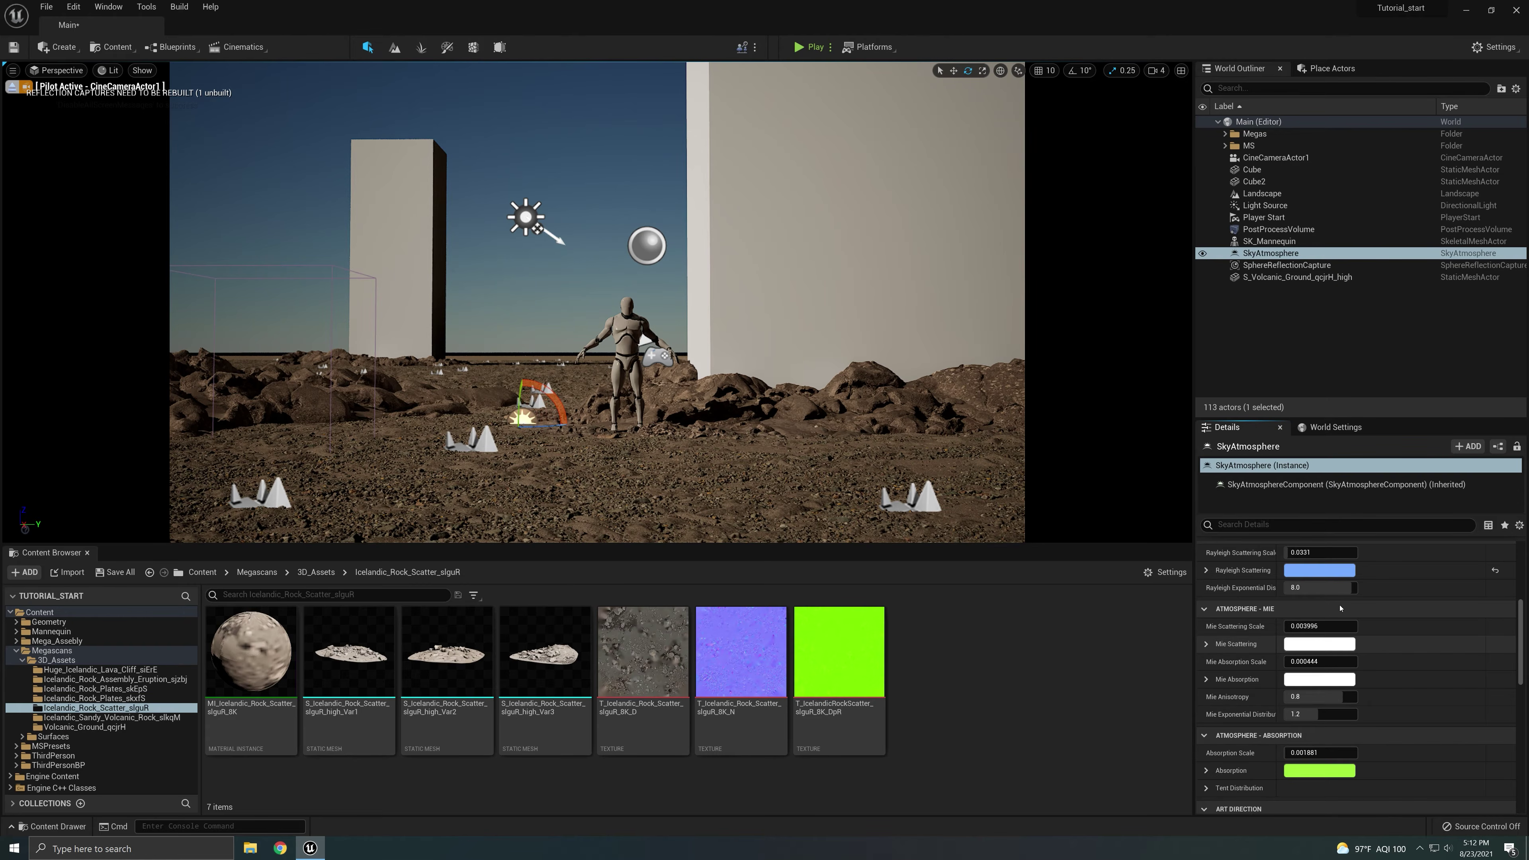
{"action": "mouse_move", "coordinate": [1318, 661]}
{"action": "left_mouse_down"}
{"action": "mouse_move", "coordinate": [1349, 661]}
{"action": "mouse_move", "coordinate": [1333, 662]}
{"action": "left_mouse_up"}
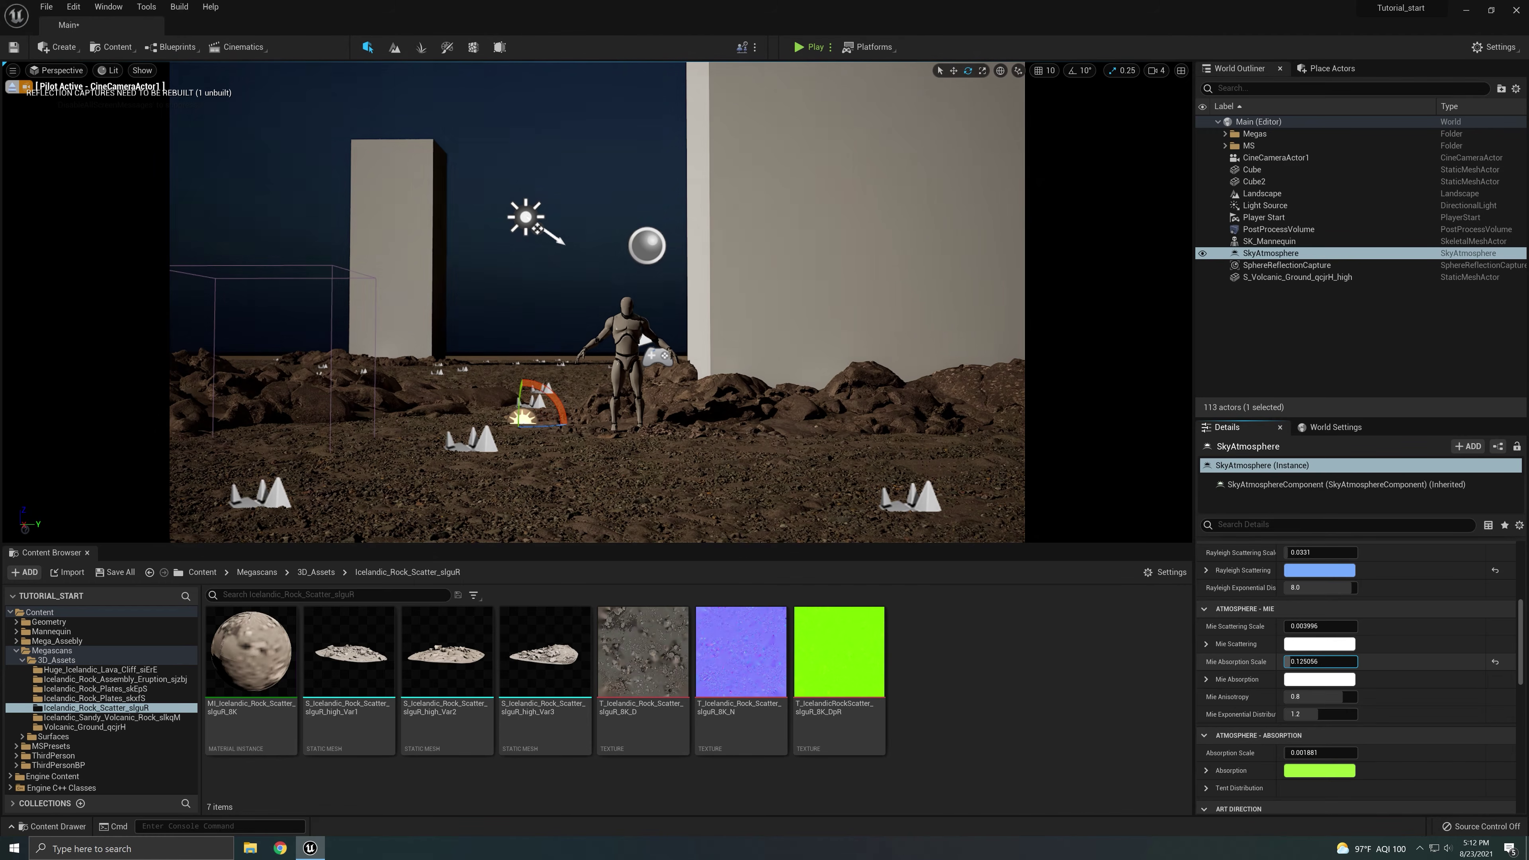
{"action": "left_click", "coordinate": [1495, 661]}
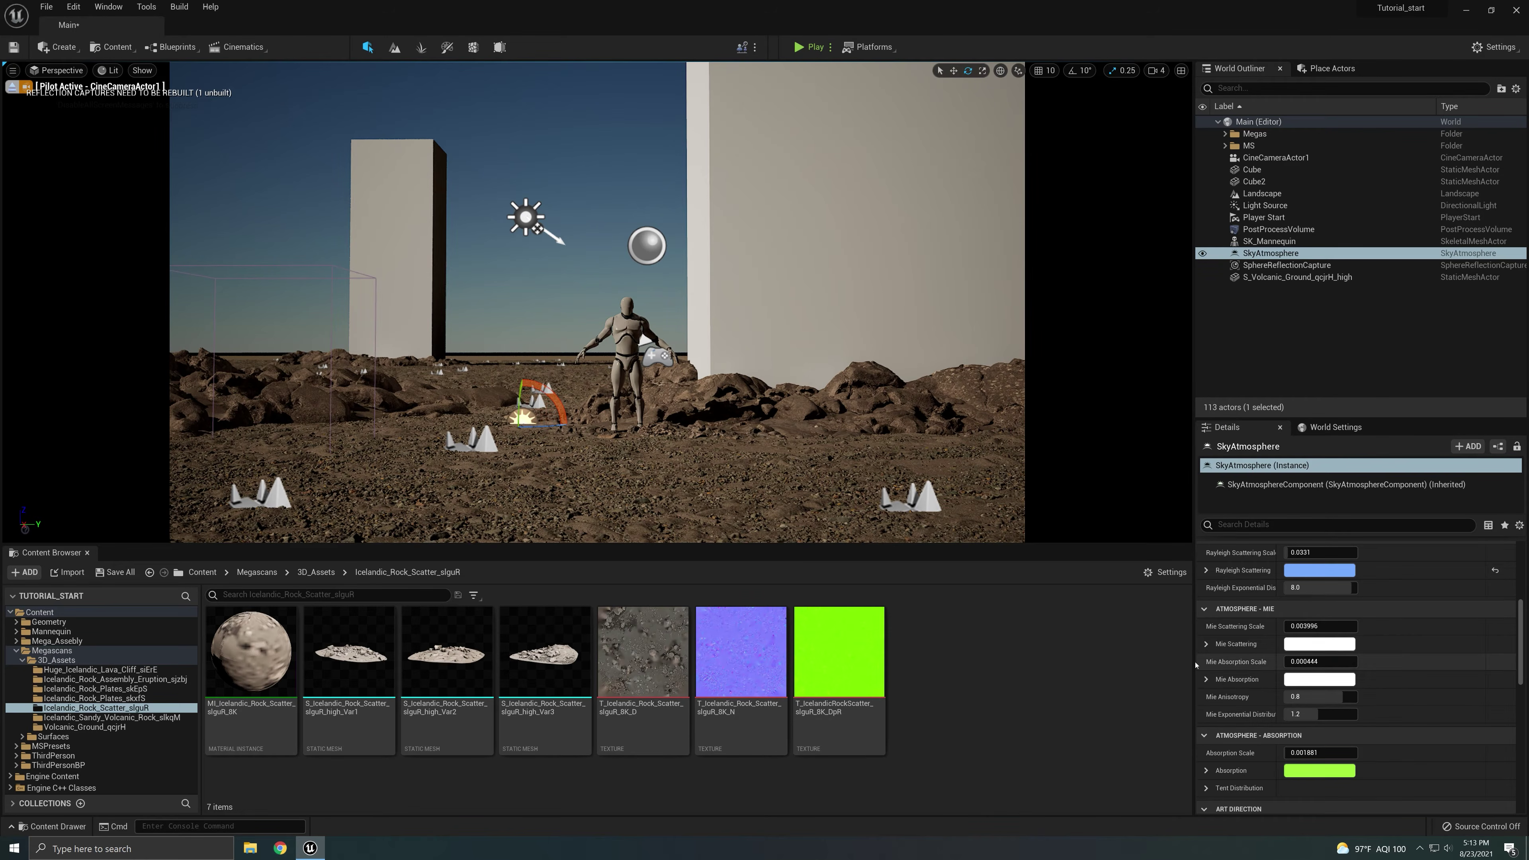
- Set the SkyAtmosphere's Rayleigh Scattering Scale to 0.0331
{"action": "scroll", "coordinate": [1301, 631], "scroll_direction": "up", "scroll_amount": 3}
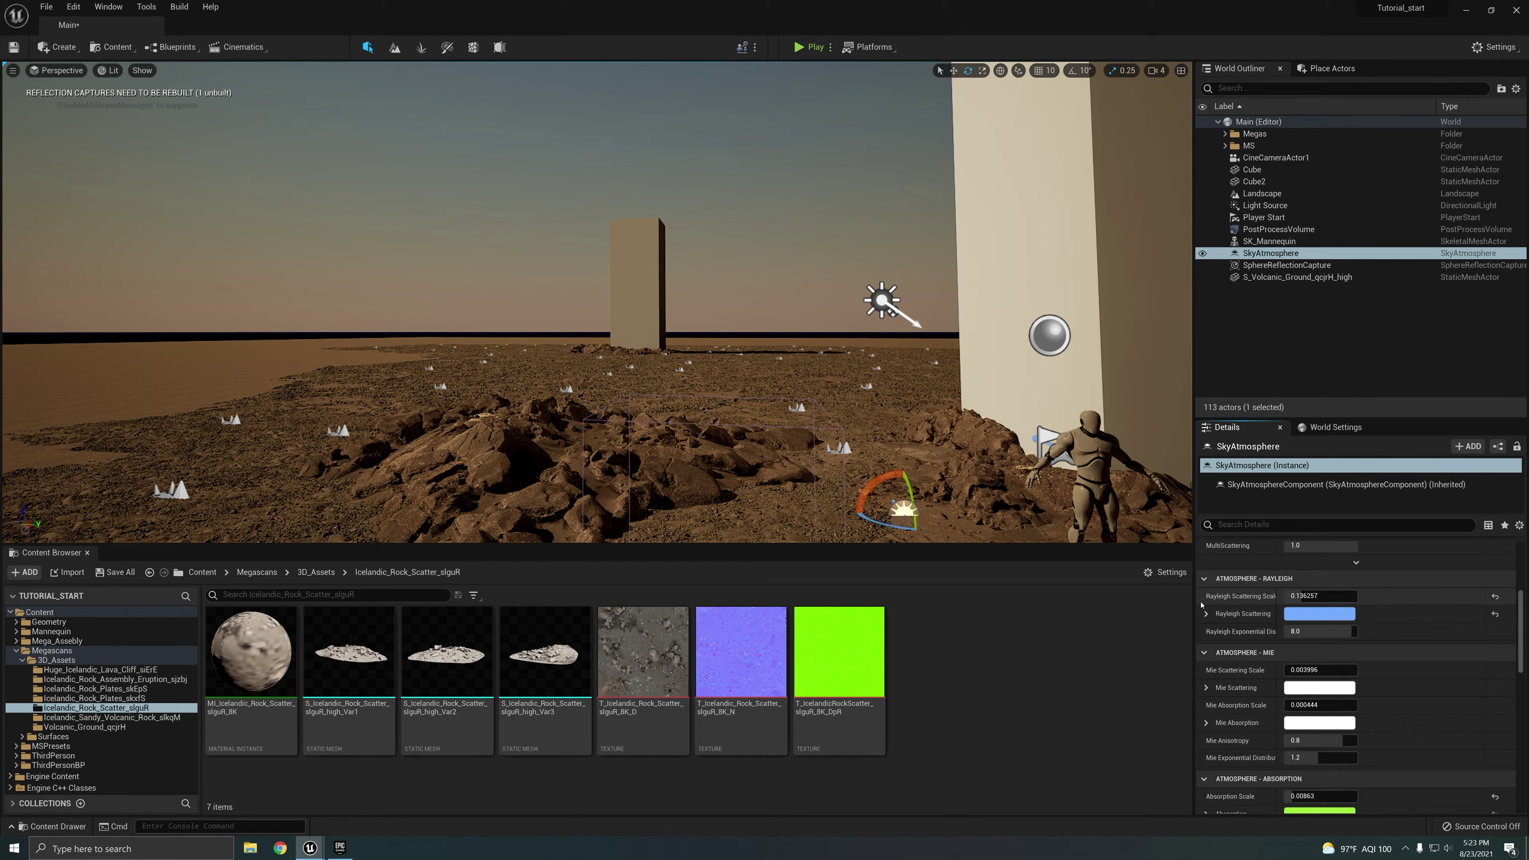
{"action": "scroll", "coordinate": [1316, 592], "scroll_direction": "up", "scroll_amount": 1}
{"action": "left_click", "coordinate": [1316, 615]}
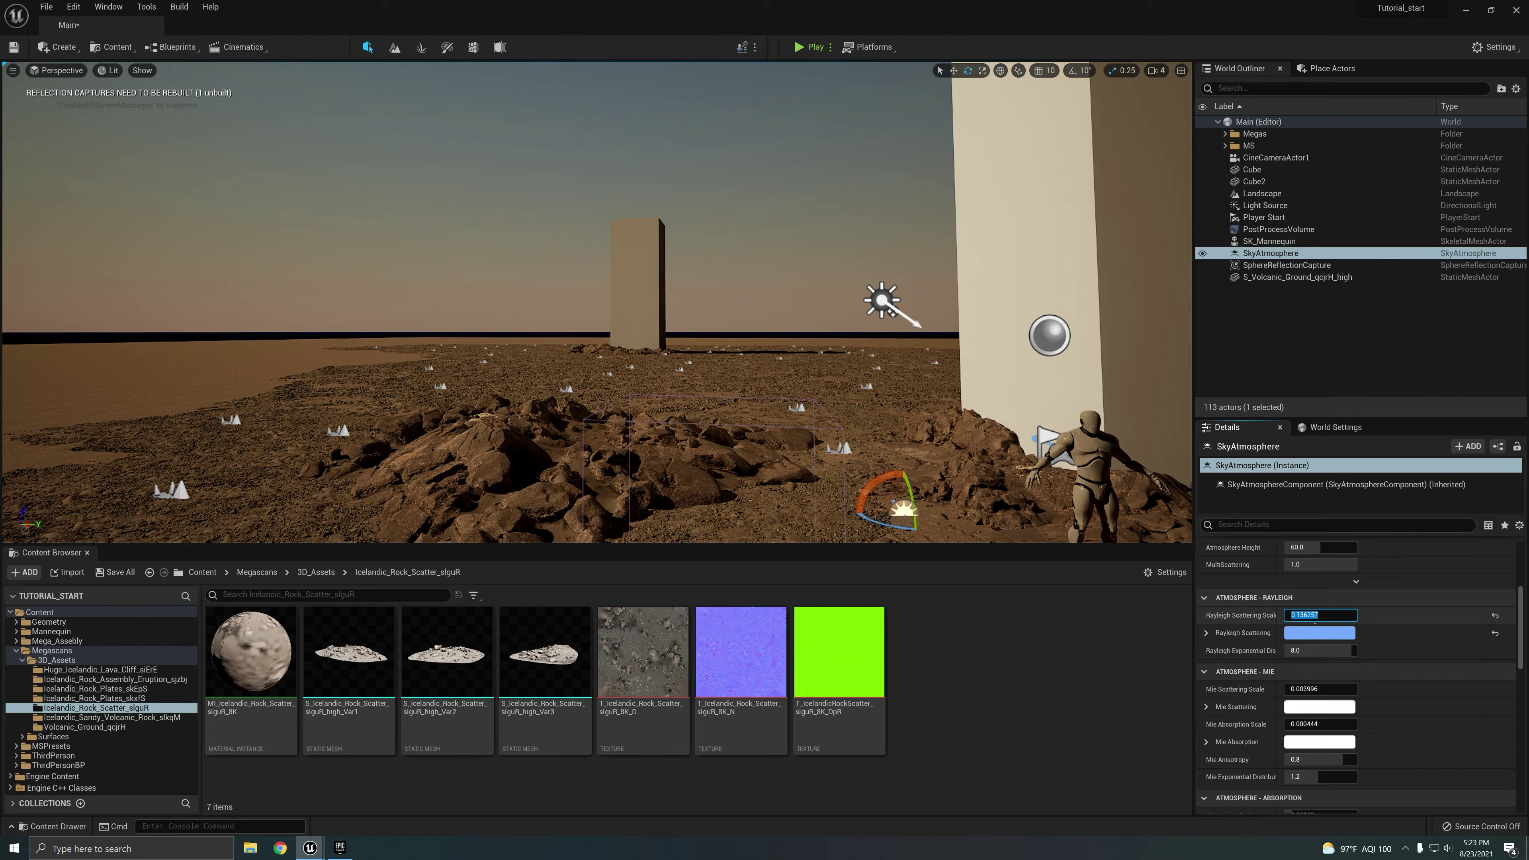
{"action": "type", "text": "0.0331"}
{"action": "key", "text": "Return"}
- Set the SkyAtmosphere's Mie Scattering Scale to 0.159 and its Absorption Scale to 0.00707
{"action": "scroll", "coordinate": [1319, 626], "scroll_direction": "down", "scroll_amount": 2}
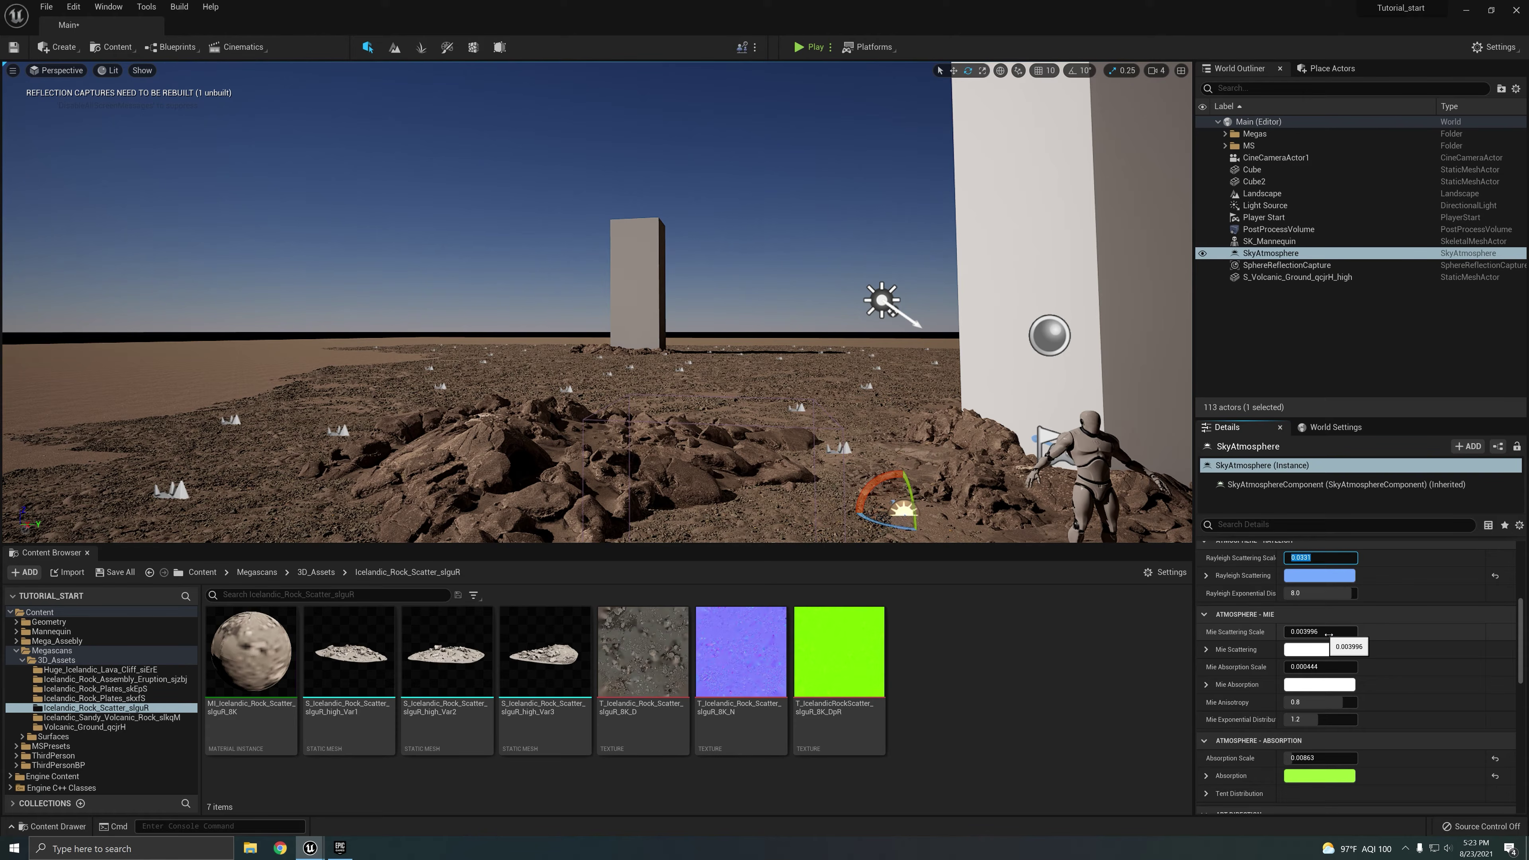
{"action": "left_click", "coordinate": [1328, 636]}
{"action": "type", "text": "0.159"}
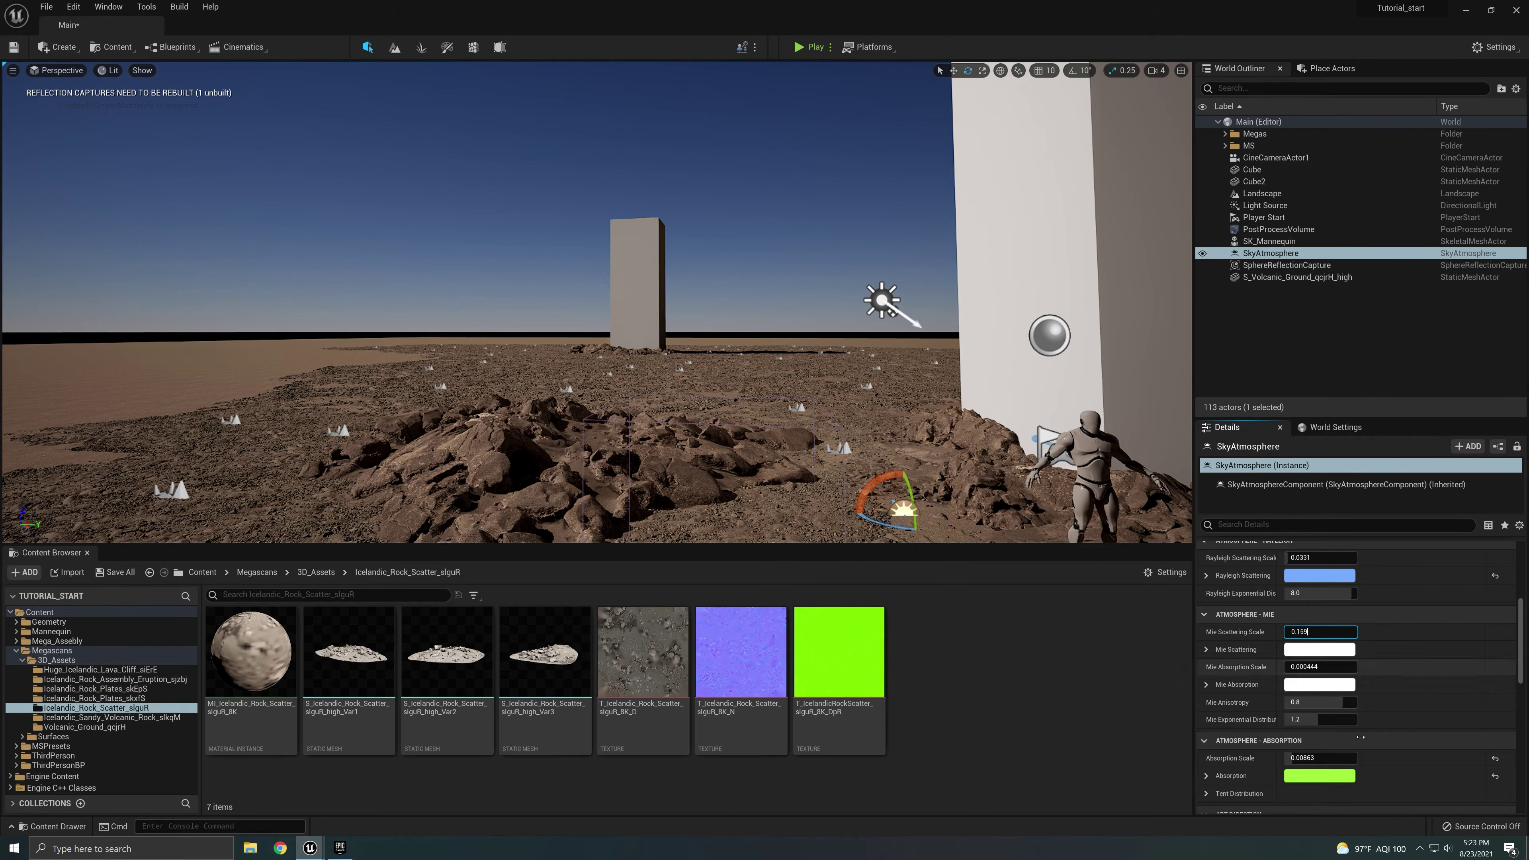
{"action": "left_click", "coordinate": [1346, 760]}
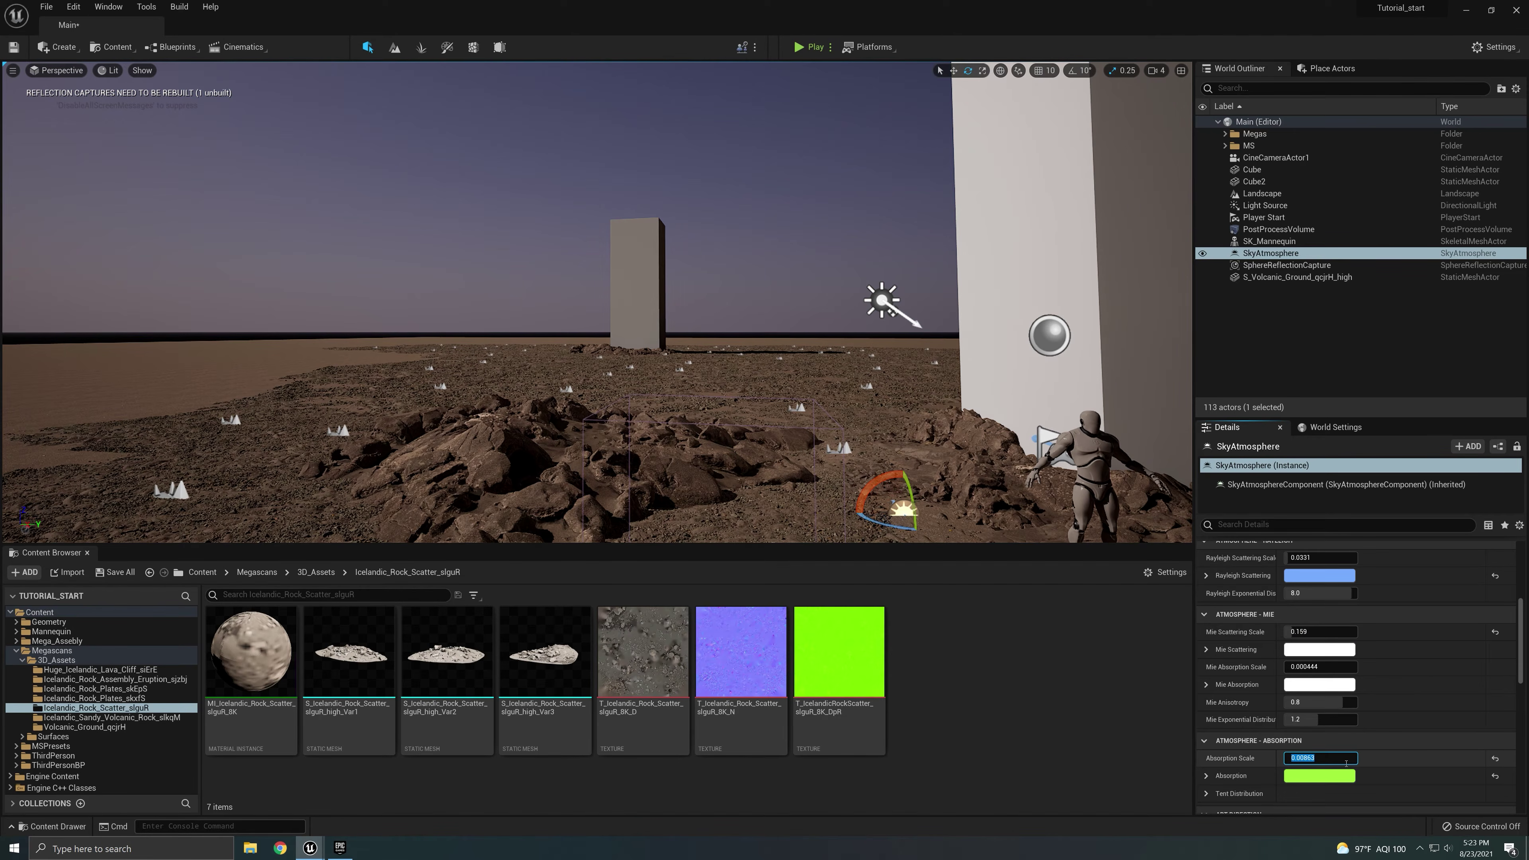
{"action": "type", "text": "07"}
{"action": "key", "text": "Return"}
- Bring up the list of placeable actors and look over the sky and terrain around the mannequin and monoliths
{"action": "mouse_move", "coordinate": [810, 339]}
{"action": "right_mouse_down"}
{"action": "mouse_move", "coordinate": [799, 329]}
{"action": "mouse_move", "coordinate": [810, 339]}
{"action": "right_mouse_up"}
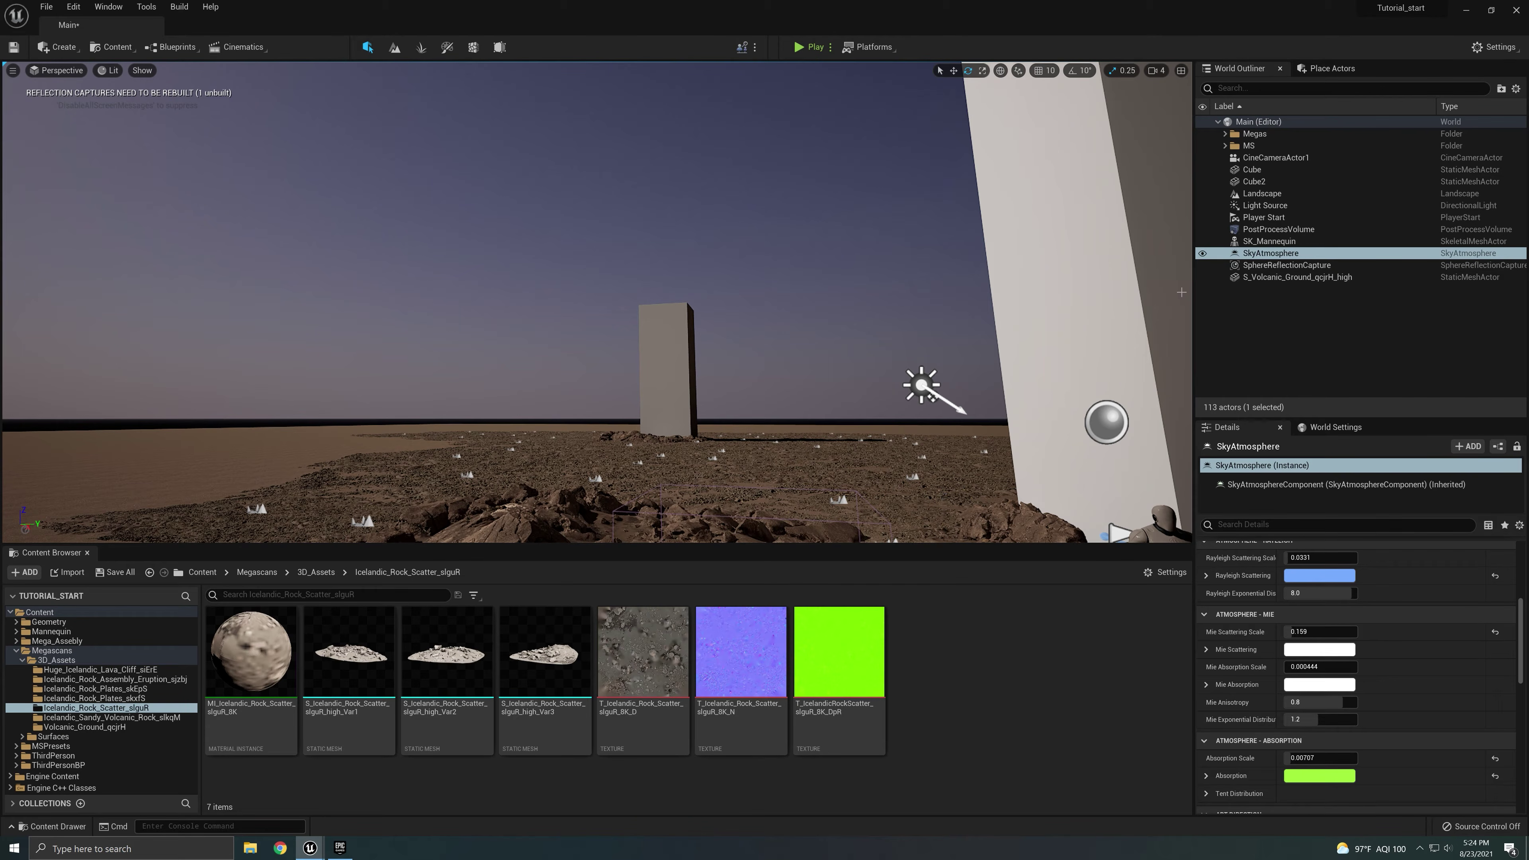
{"action": "left_click", "coordinate": [1328, 69]}
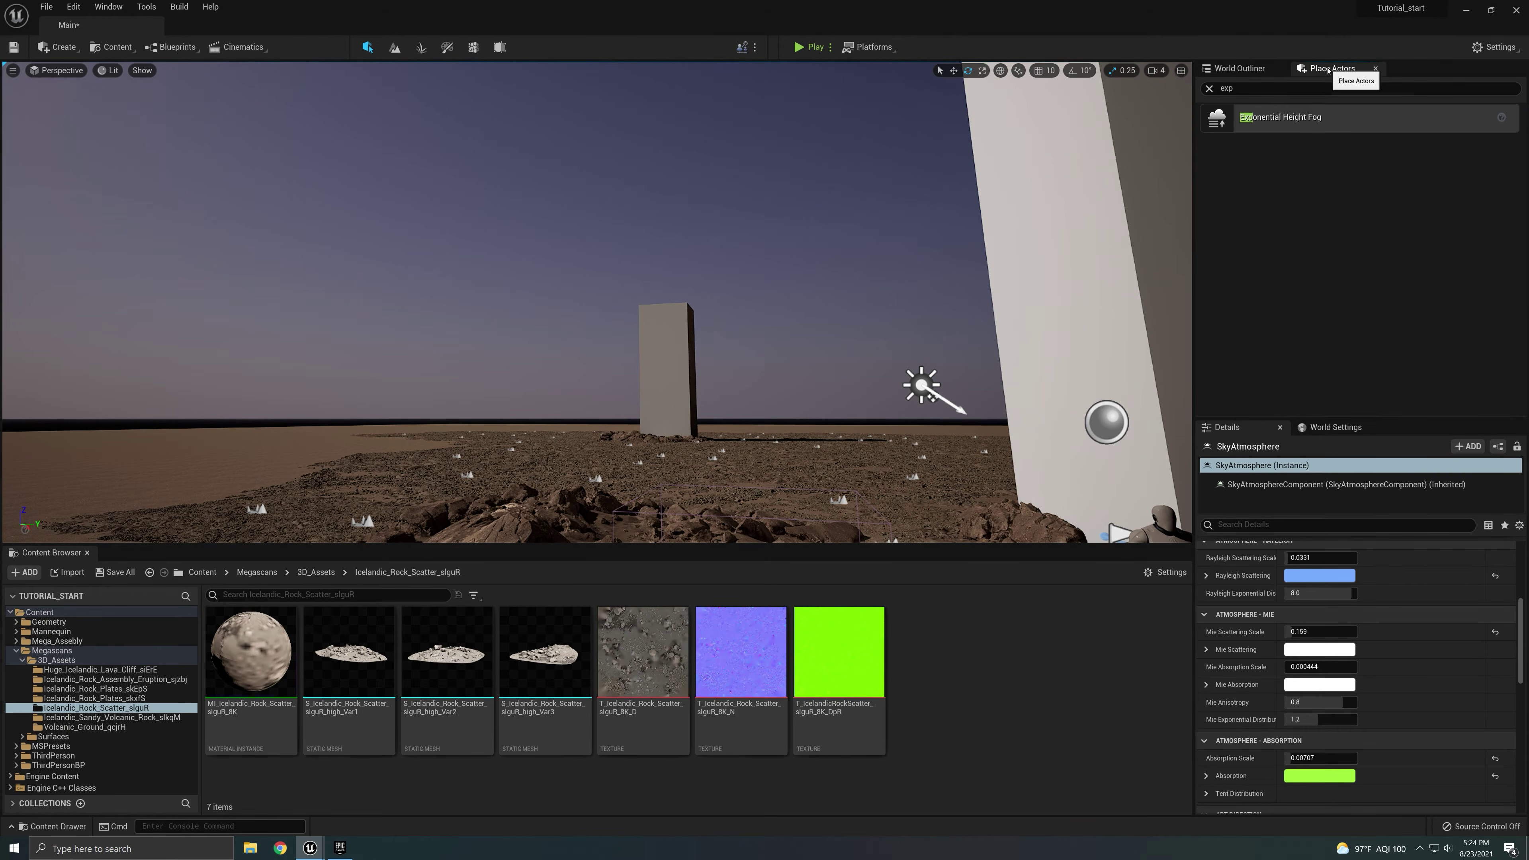
{"action": "right_click_drag", "start_coordinate": [280, 247], "coordinate": [458, 241]}
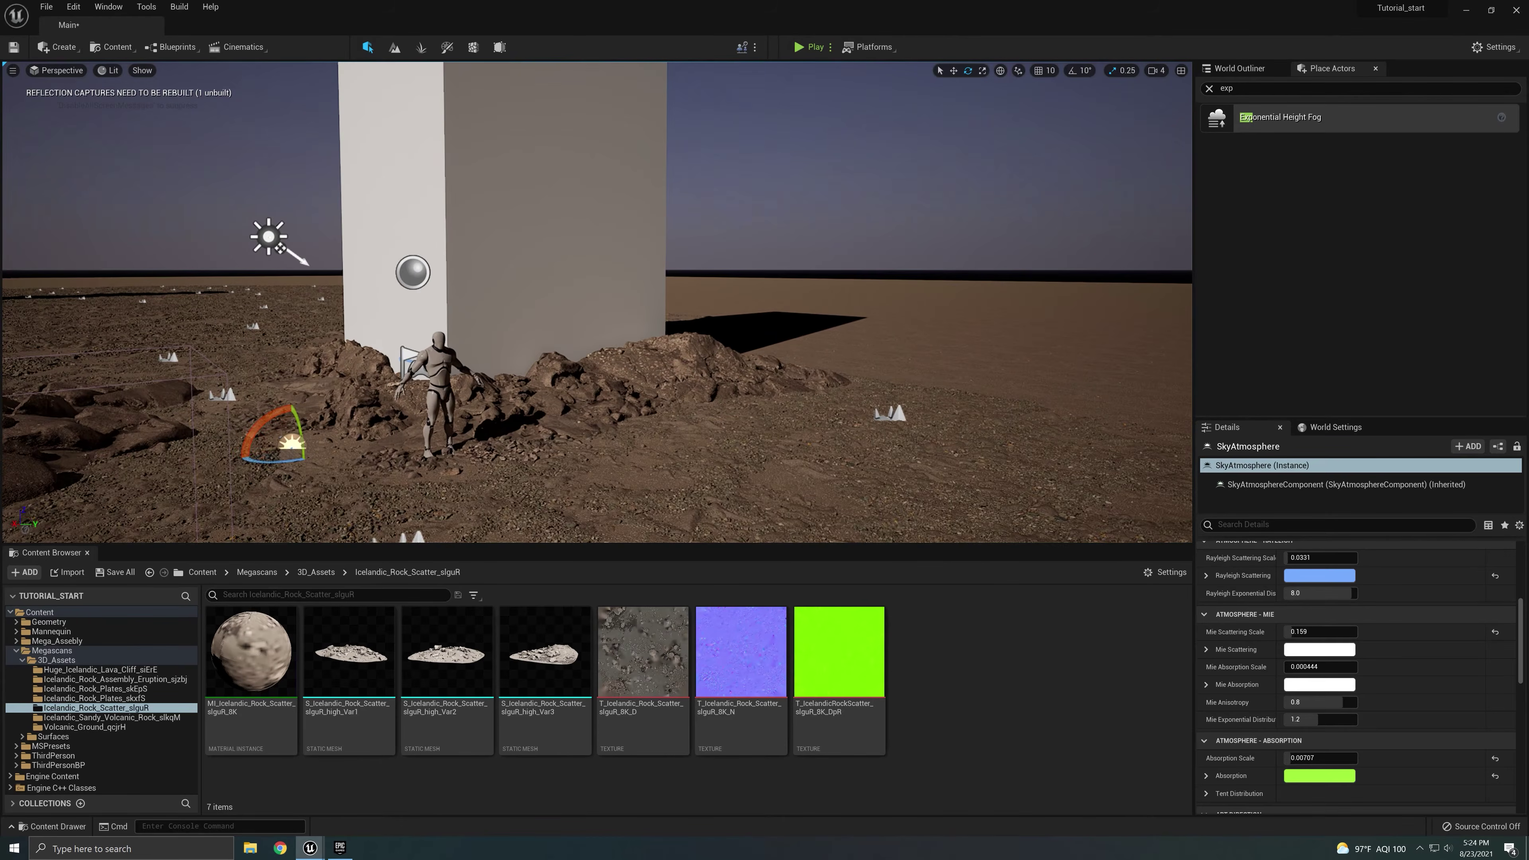
{"action": "right_click_drag", "start_coordinate": [782, 421], "coordinate": [662, 419]}
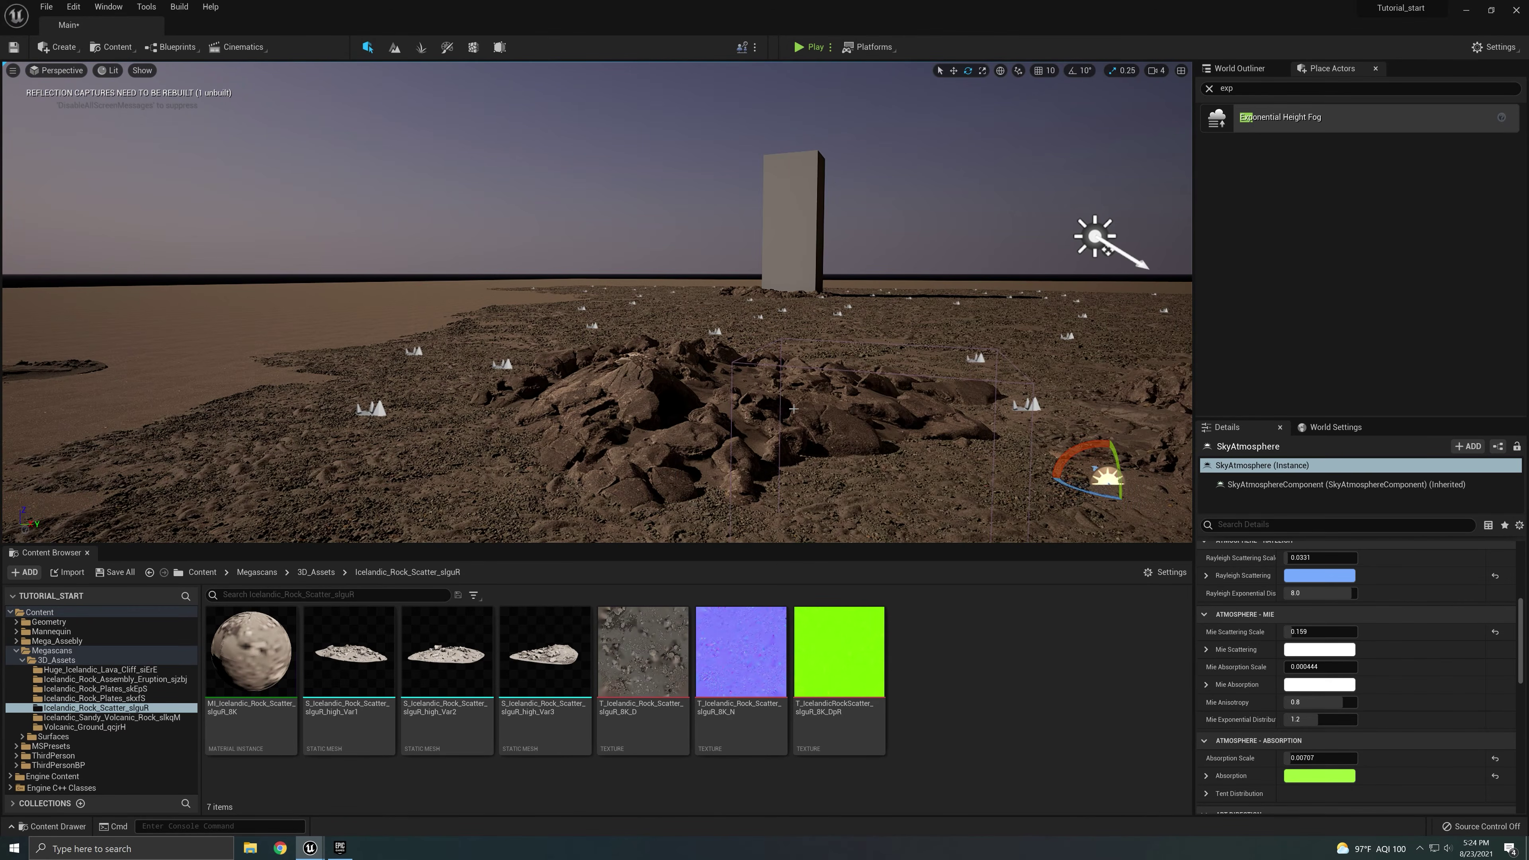
{"action": "right_click_drag", "start_coordinate": [794, 409], "coordinate": [915, 429]}
{"action": "right_click_drag", "start_coordinate": [696, 298], "coordinate": [653, 255]}
- Rotate the Light Source slightly so the large cube's side face falls into deeper shade, and select that cube
{"action": "left_click", "coordinate": [672, 235]}
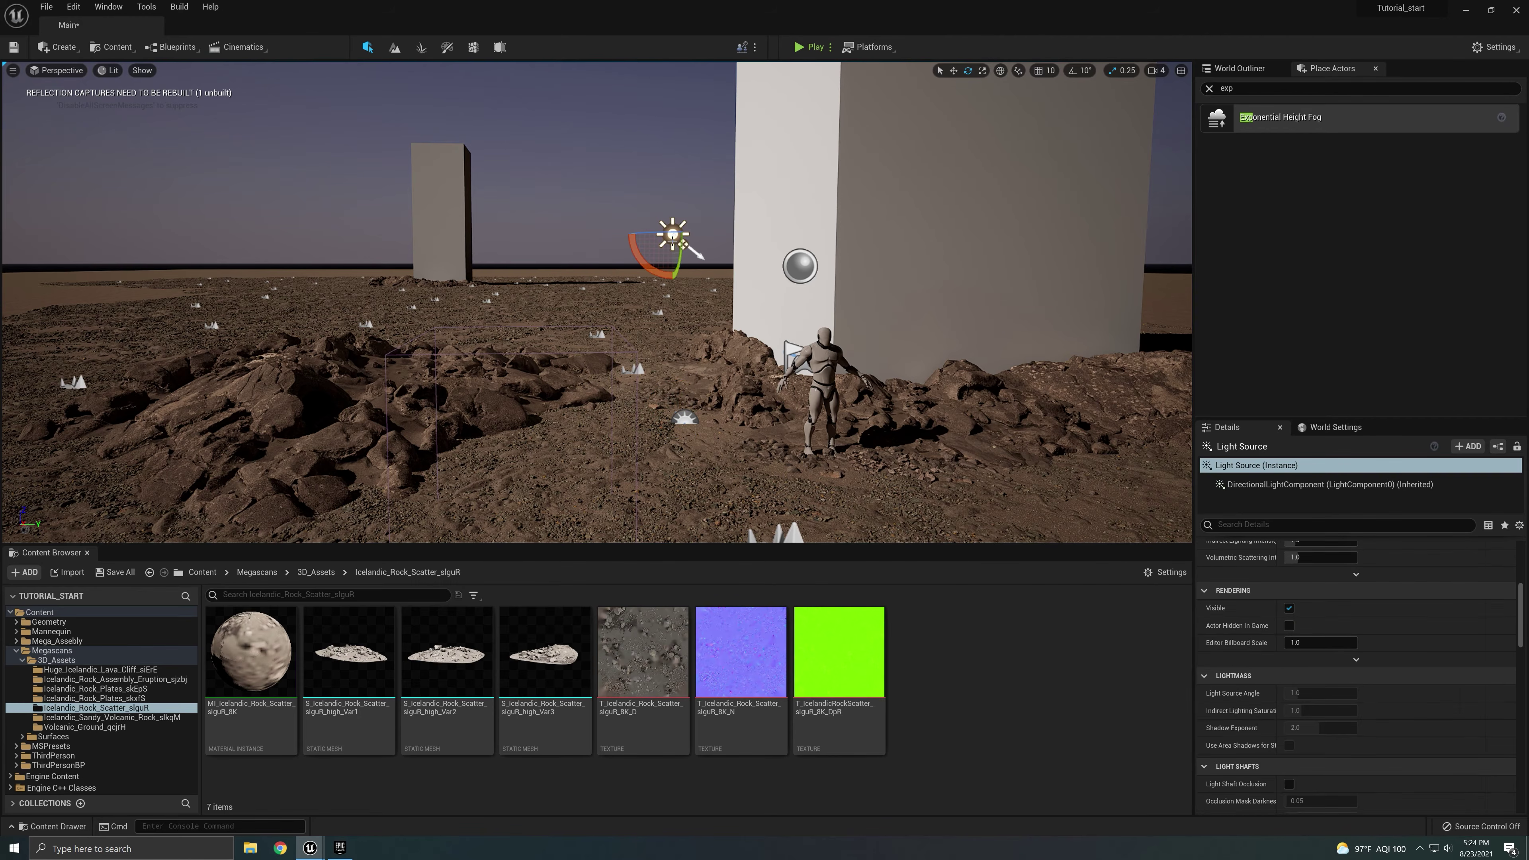
{"action": "left_click_drag", "start_coordinate": [656, 232], "coordinate": [700, 250]}
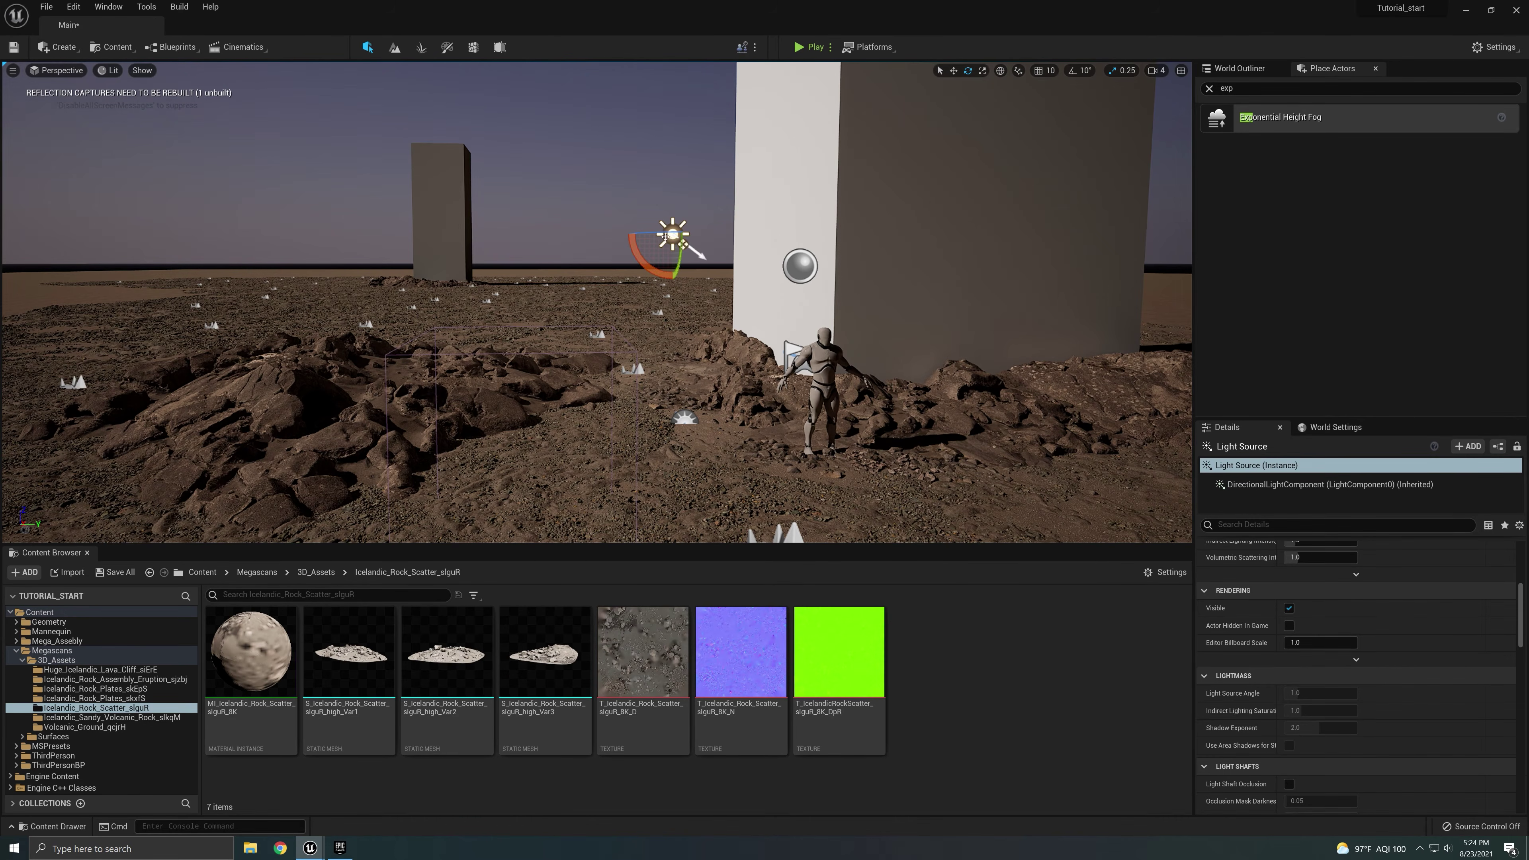
{"action": "right_click_drag", "start_coordinate": [686, 252], "coordinate": [726, 204]}
{"action": "left_click", "coordinate": [945, 349]}
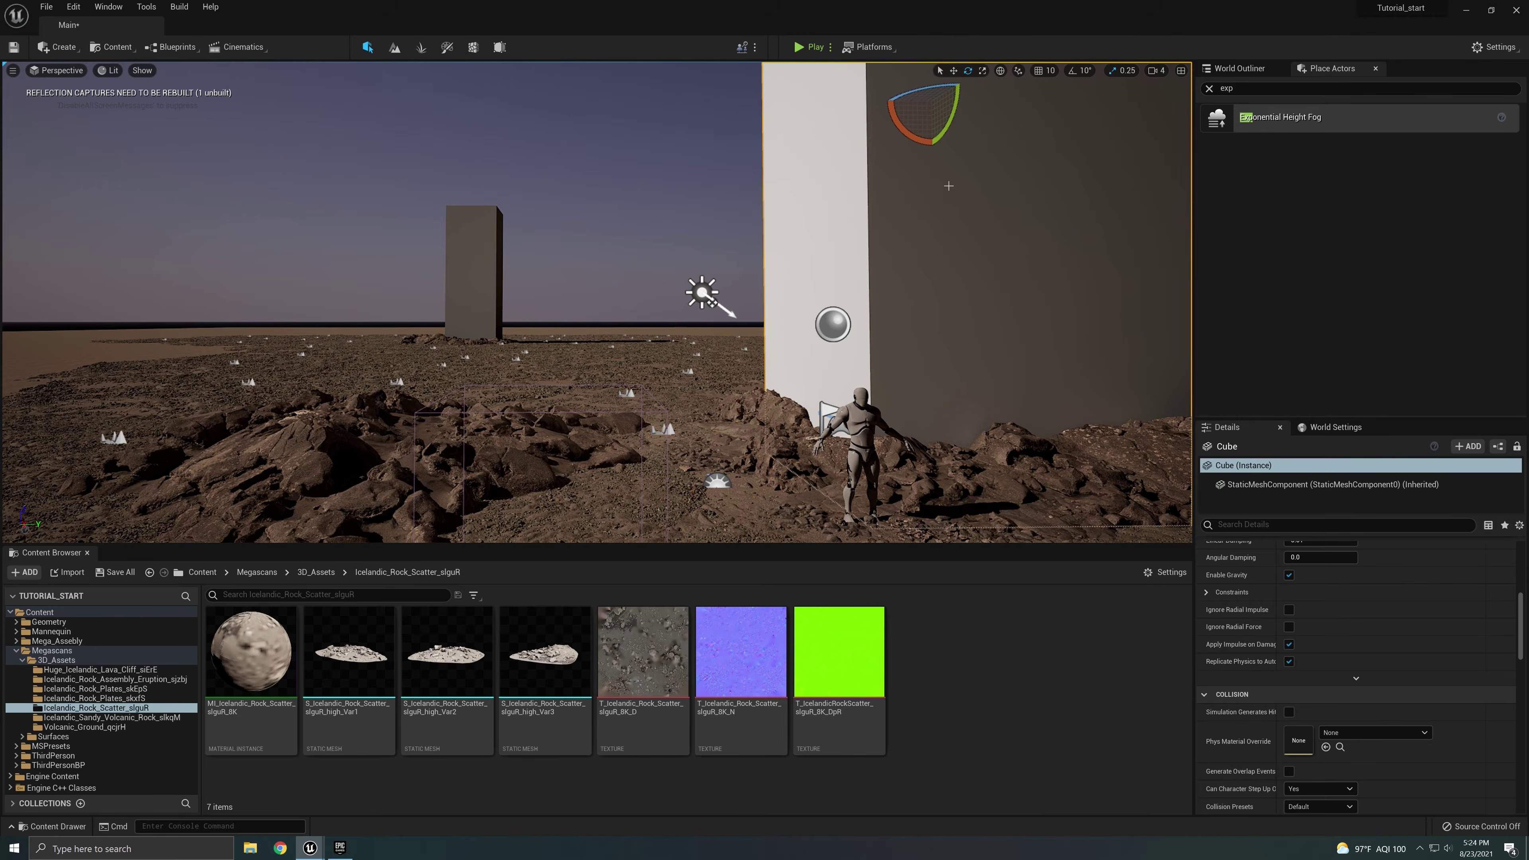
- Place an Exponential Height Fog actor on the rocky ground near the mannequin and check its effect on the sky
{"action": "mouse_move", "coordinate": [949, 186]}
{"action": "right_mouse_down"}
{"action": "mouse_move", "coordinate": [987, 141]}
{"action": "mouse_move", "coordinate": [921, 184]}
{"action": "mouse_move", "coordinate": [937, 201]}
{"action": "right_mouse_up"}
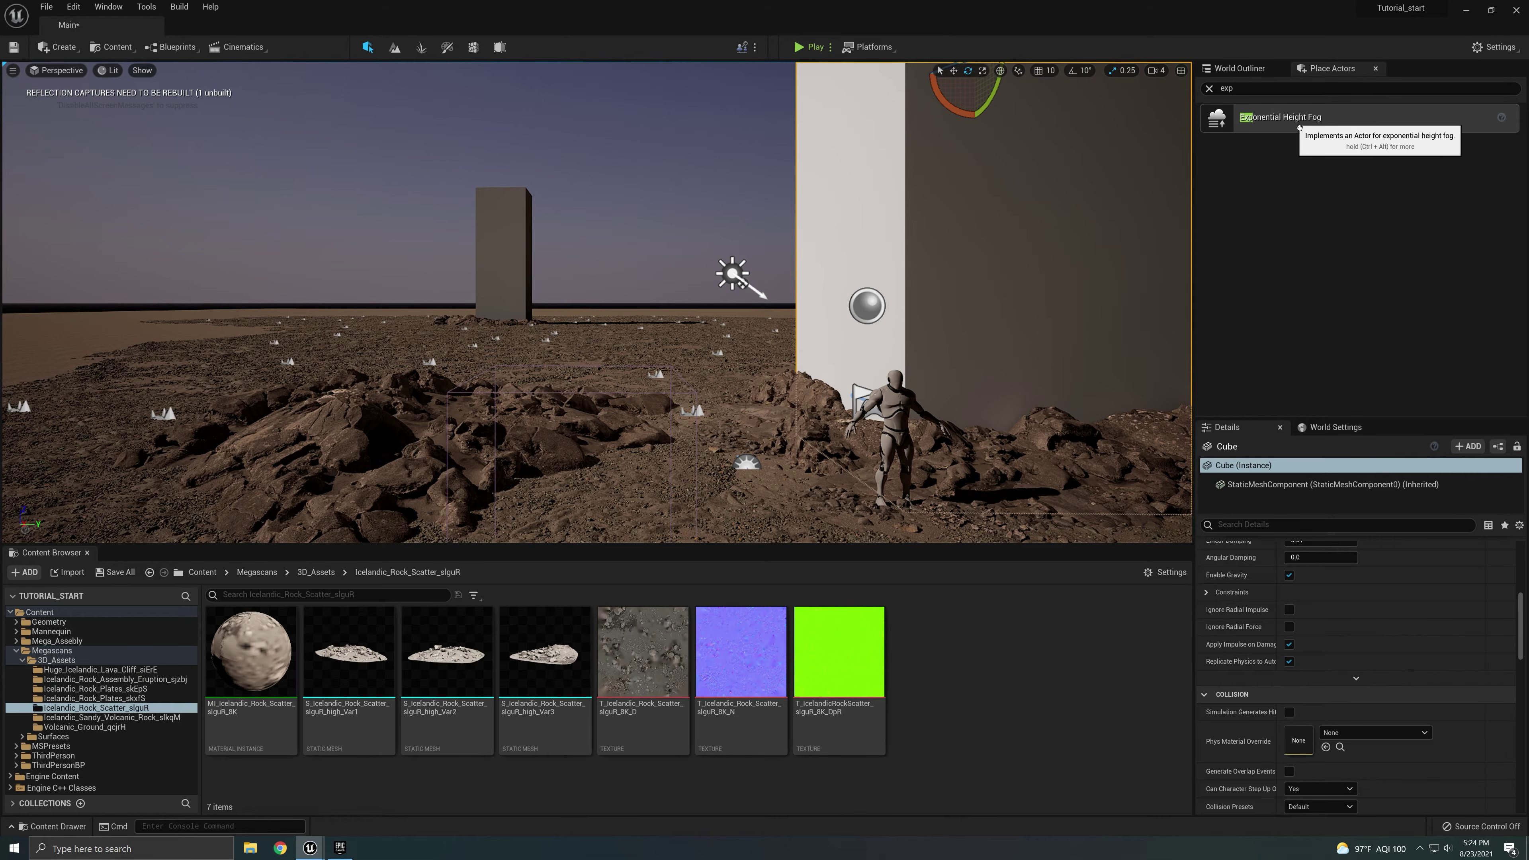
{"action": "left_click_drag", "start_coordinate": [1281, 117], "coordinate": [781, 418]}
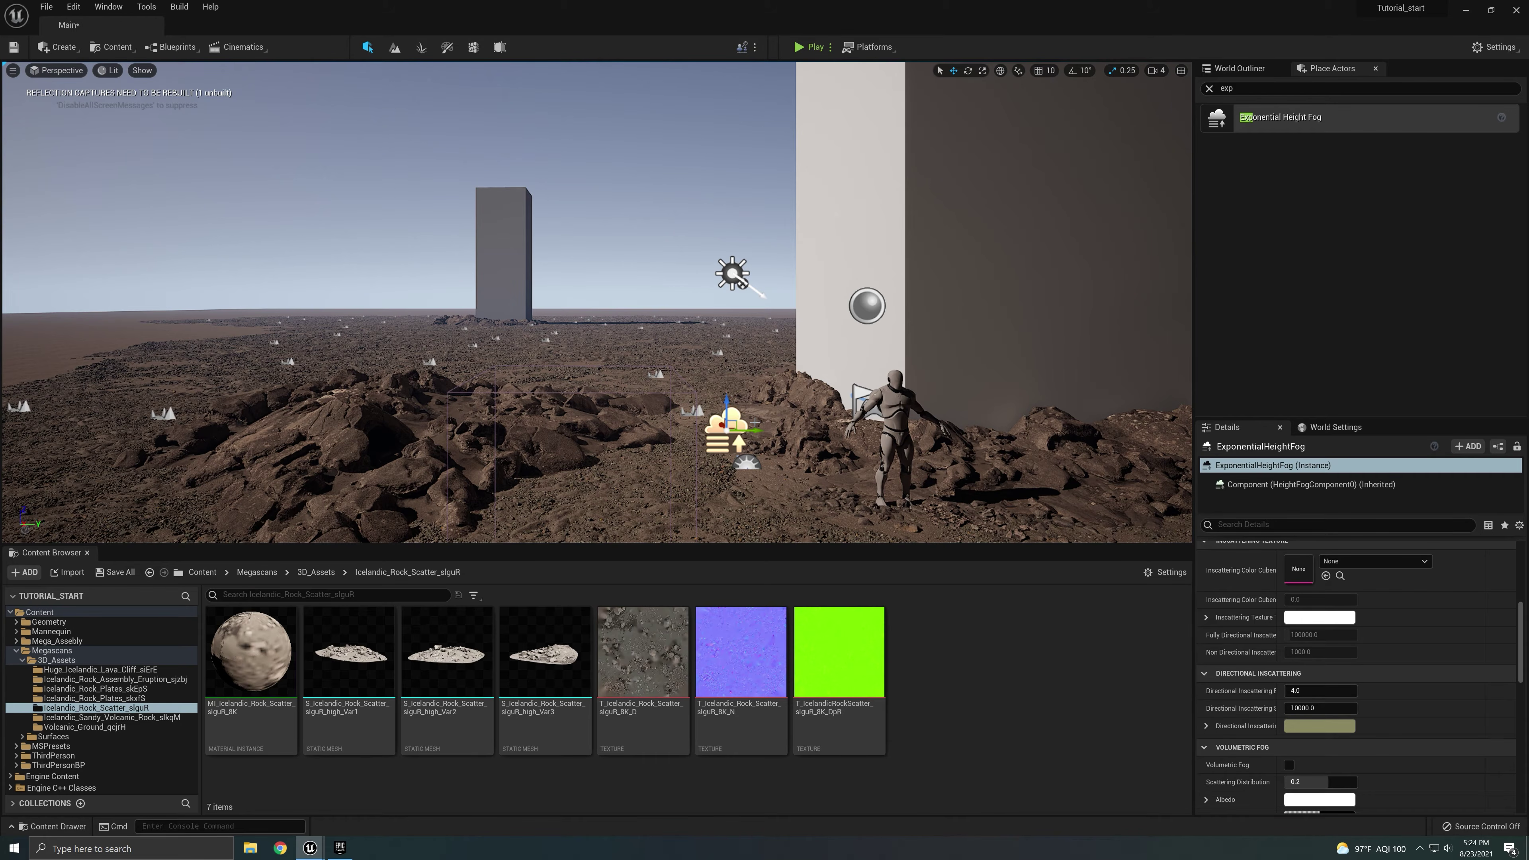
{"action": "right_click_drag", "start_coordinate": [783, 429], "coordinate": [608, 304]}
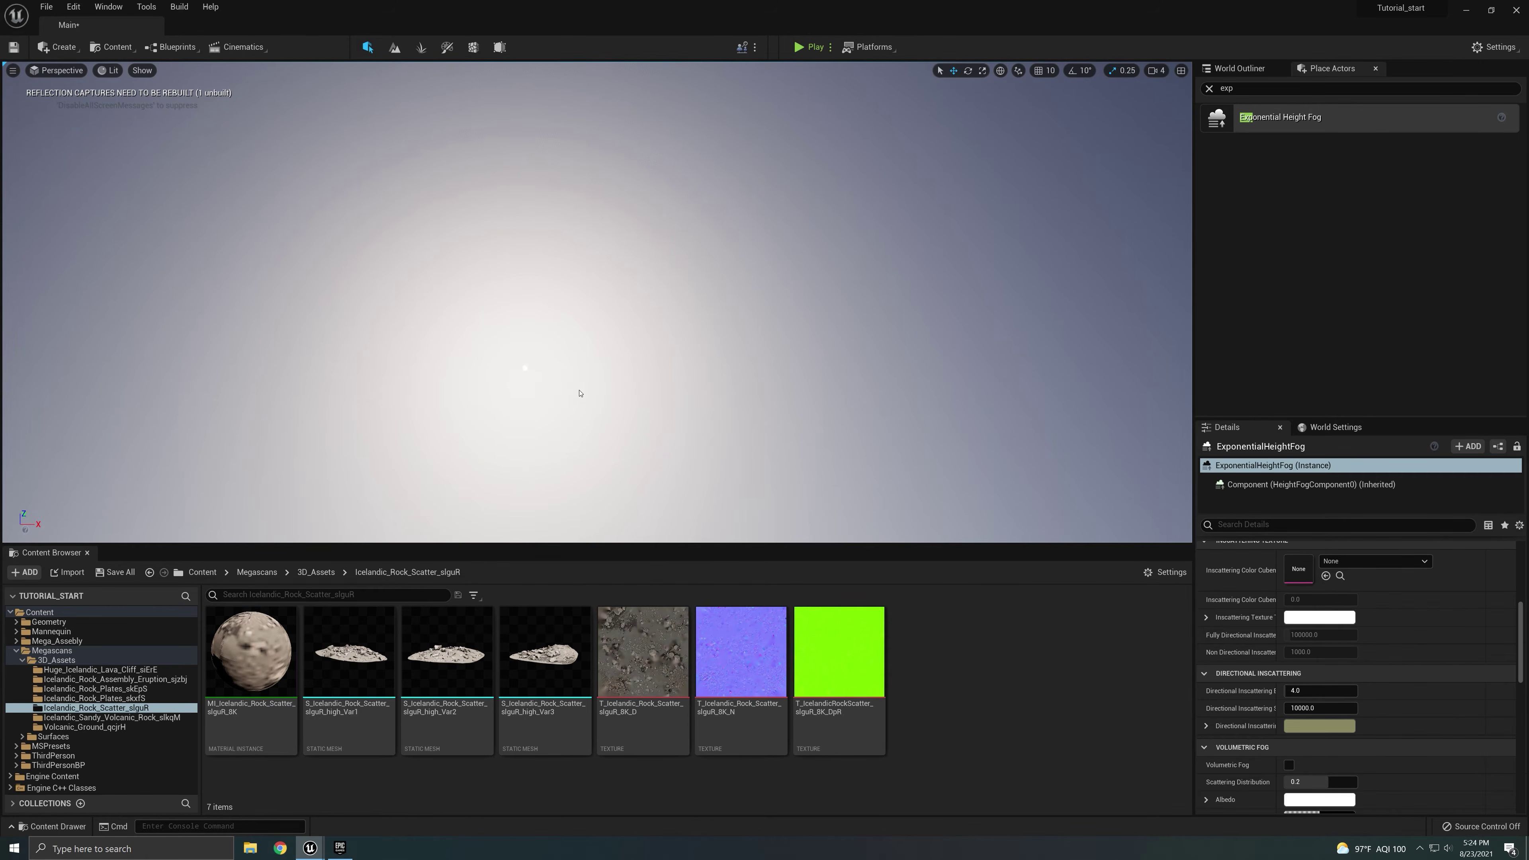
{"action": "right_click_drag", "start_coordinate": [580, 392], "coordinate": [596, 491]}
{"action": "scroll", "coordinate": [1343, 602], "scroll_direction": "up", "scroll_amount": 9}
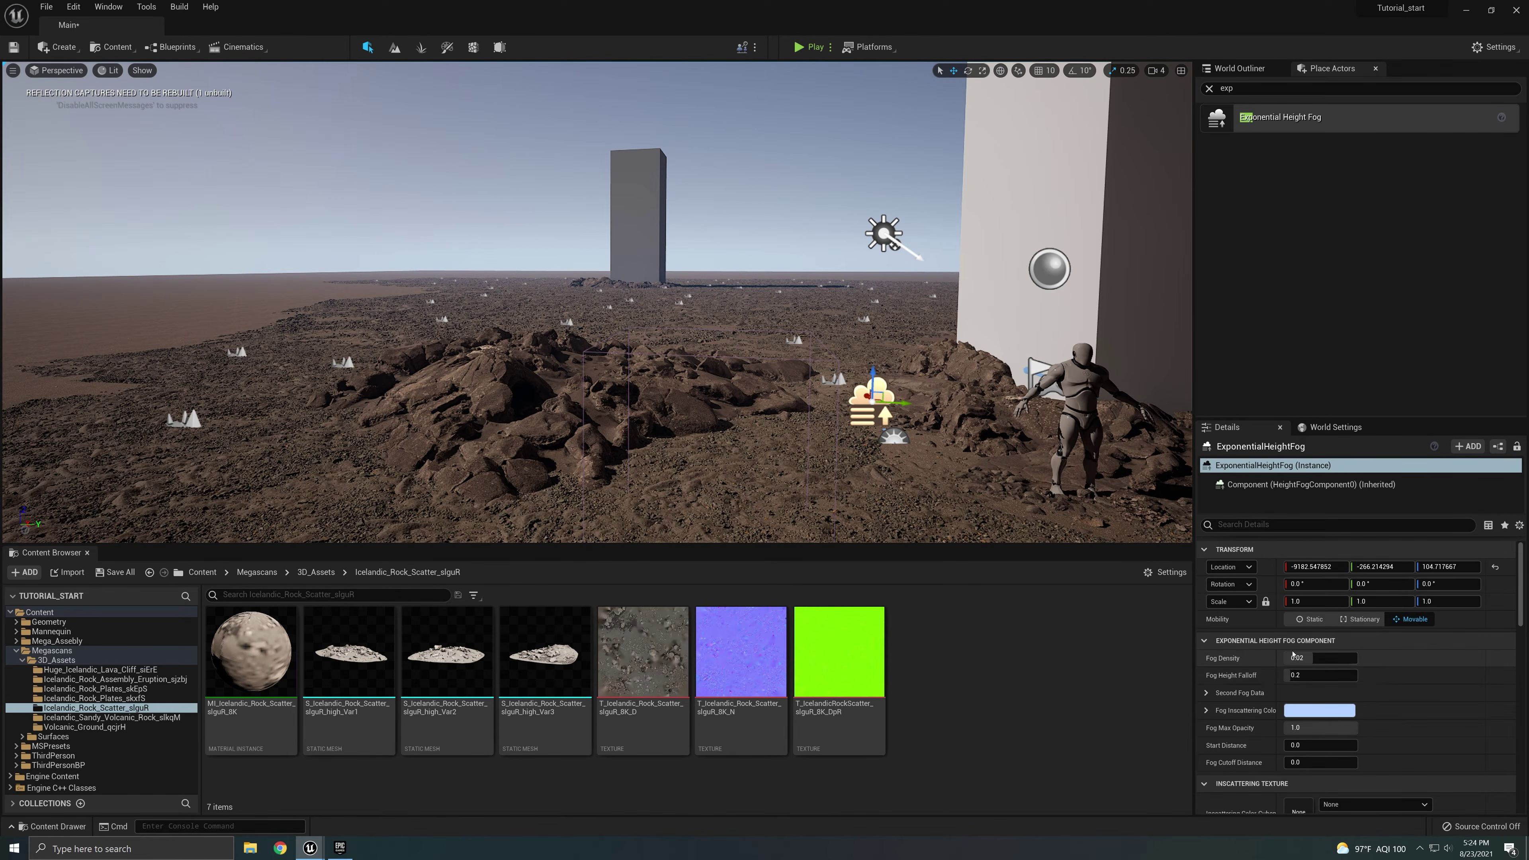
- Try the height fog's Fog Height Falloff at 0.001, about 0.975 and about 0.193 to compare the haze
{"action": "mouse_move", "coordinate": [1311, 659]}
{"action": "left_mouse_down"}
{"action": "mouse_move", "coordinate": [1356, 659]}
{"action": "mouse_move", "coordinate": [1310, 659]}
{"action": "mouse_move", "coordinate": [1324, 659]}
{"action": "left_mouse_up"}
{"action": "left_click", "coordinate": [1495, 659]}
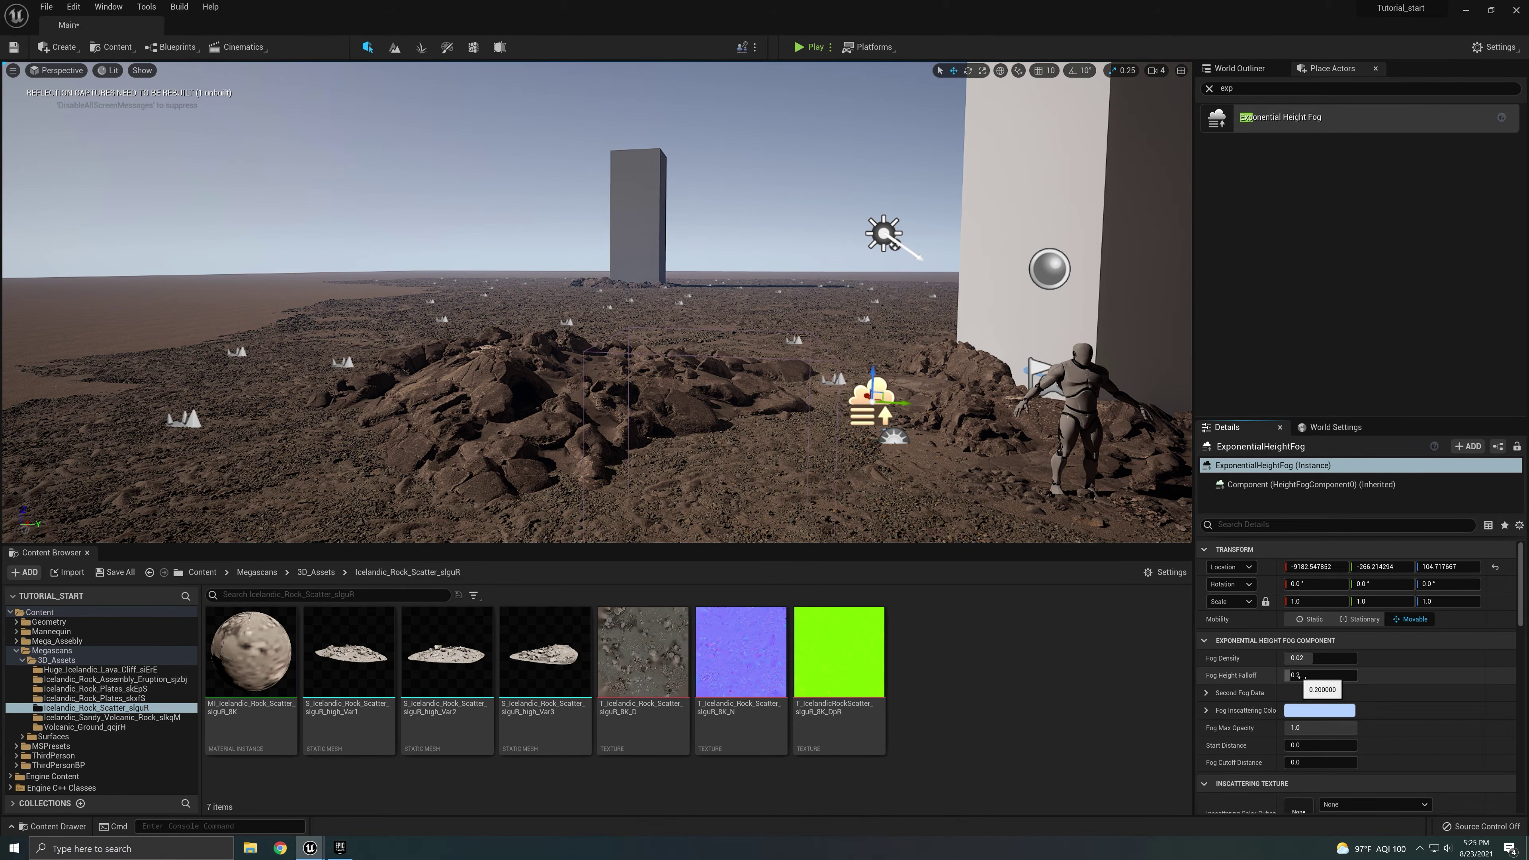
{"action": "left_click", "coordinate": [1302, 676]}
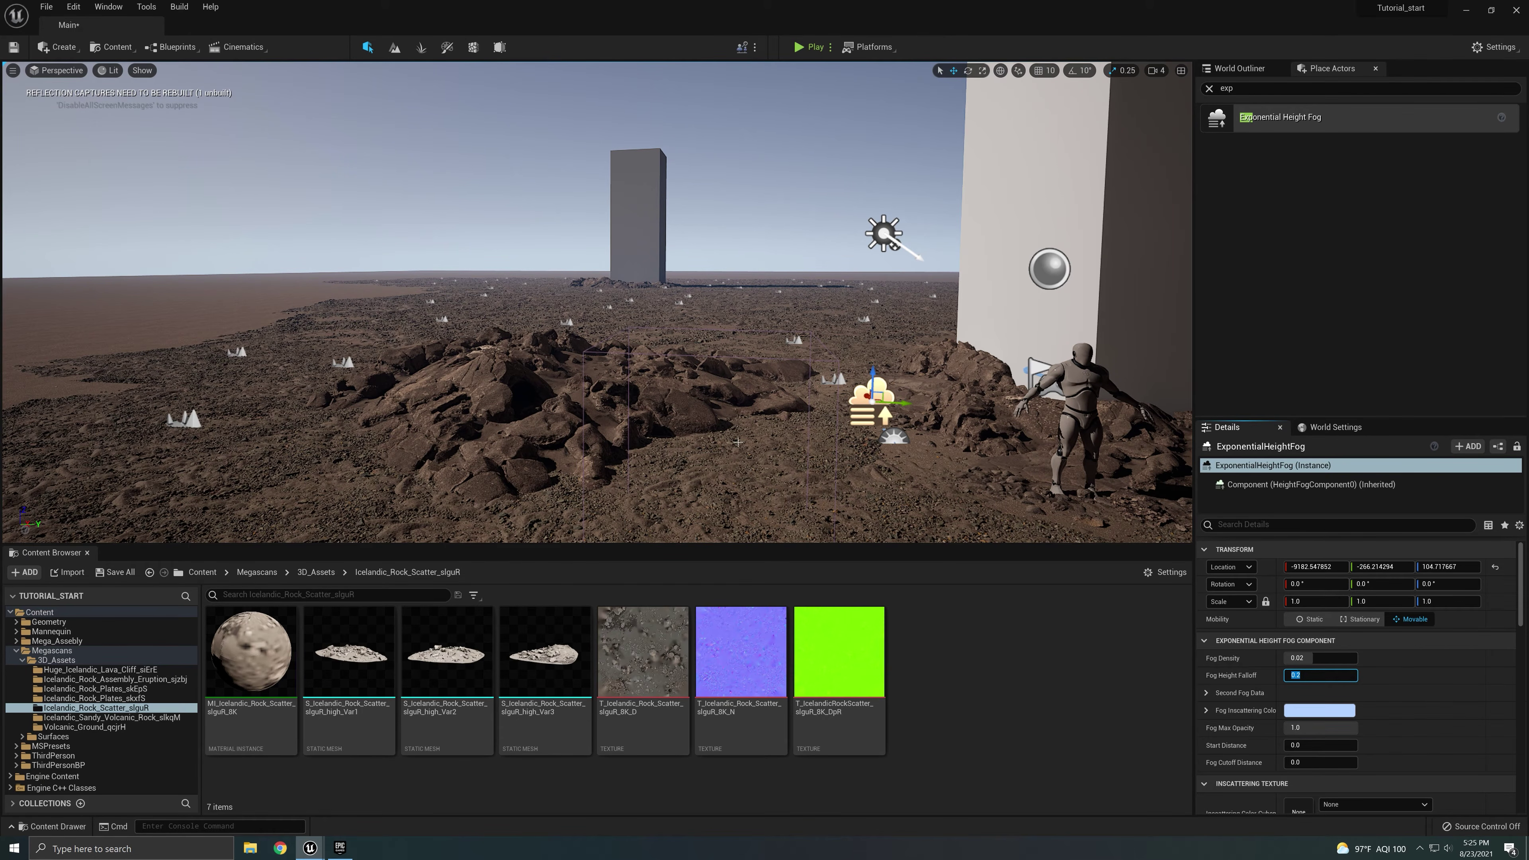
{"action": "right_click_drag", "start_coordinate": [738, 442], "coordinate": [732, 355]}
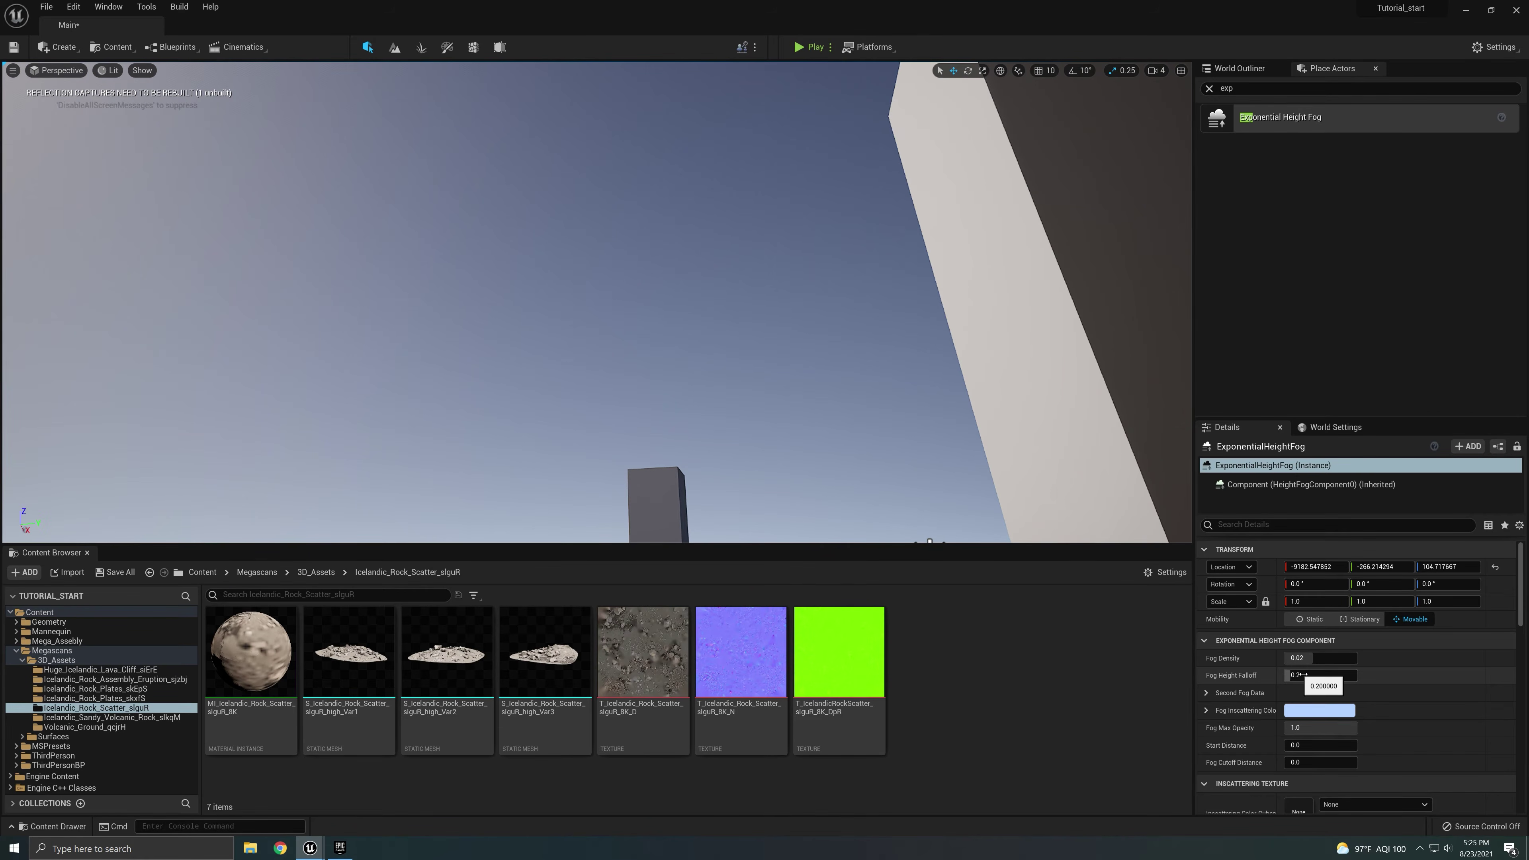
{"action": "left_click_drag", "start_coordinate": [1311, 675], "coordinate": [1252, 676]}
{"action": "right_click_drag", "start_coordinate": [891, 386], "coordinate": [831, 518]}
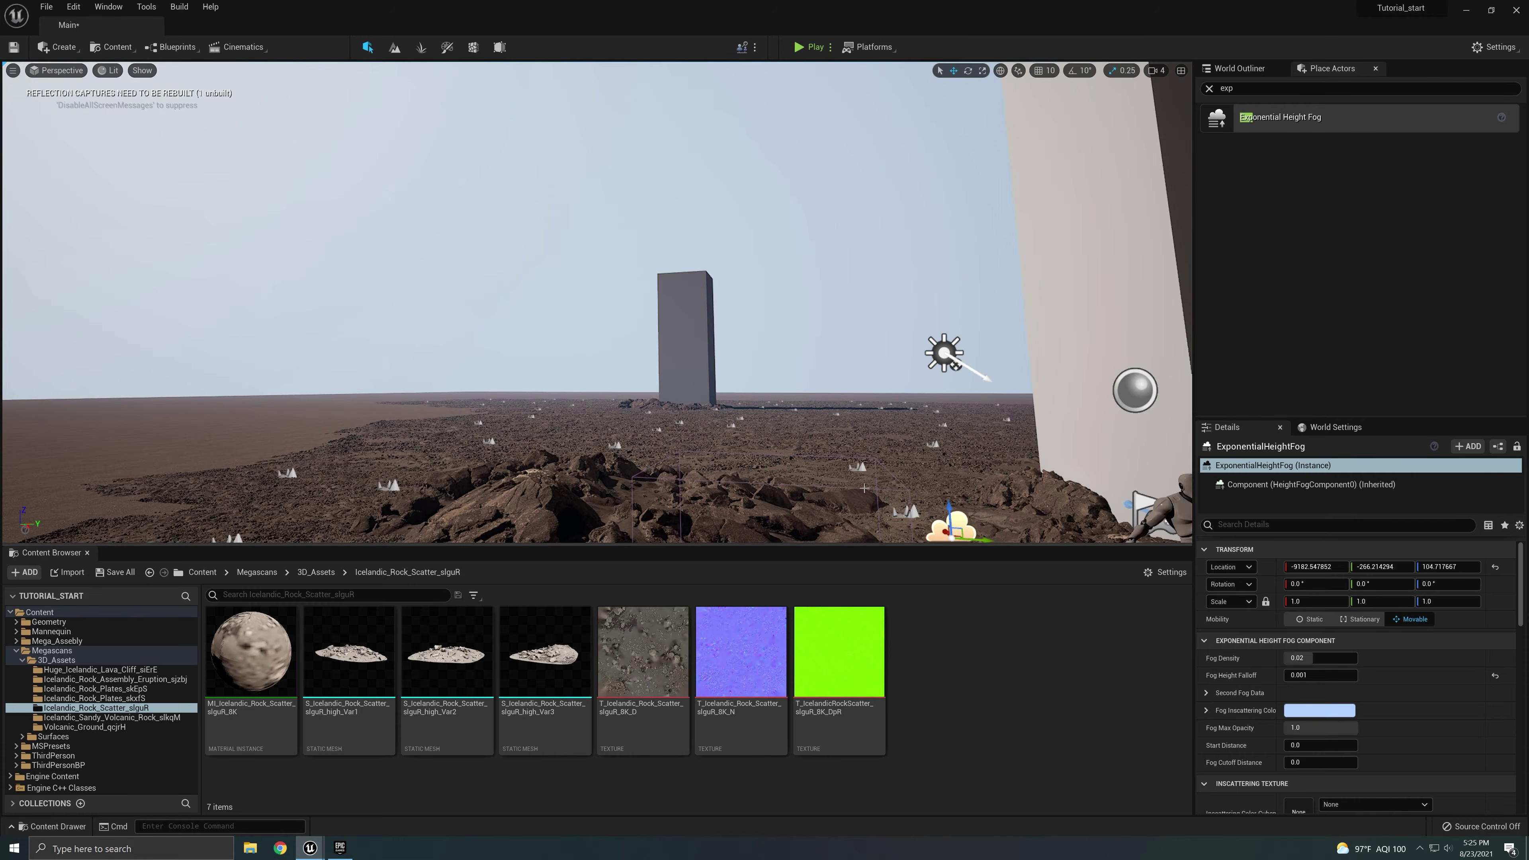
{"action": "left_click_drag", "start_coordinate": [1301, 676], "coordinate": [1379, 675]}
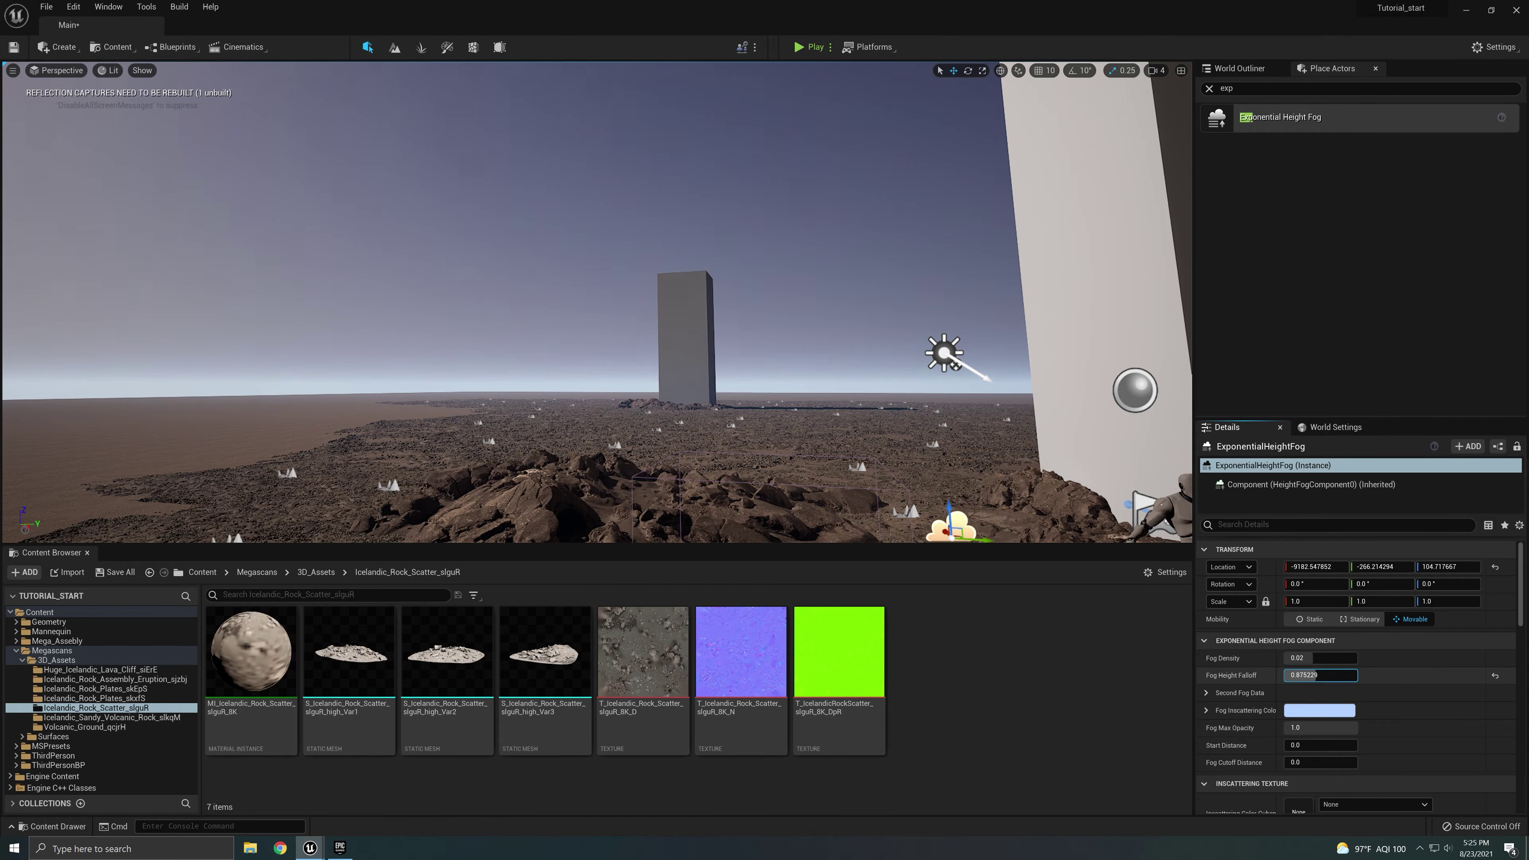
{"action": "mouse_move", "coordinate": [1319, 675]}
{"action": "left_mouse_down"}
{"action": "mouse_move", "coordinate": [1352, 675]}
{"action": "mouse_move", "coordinate": [1323, 675]}
{"action": "left_mouse_up"}
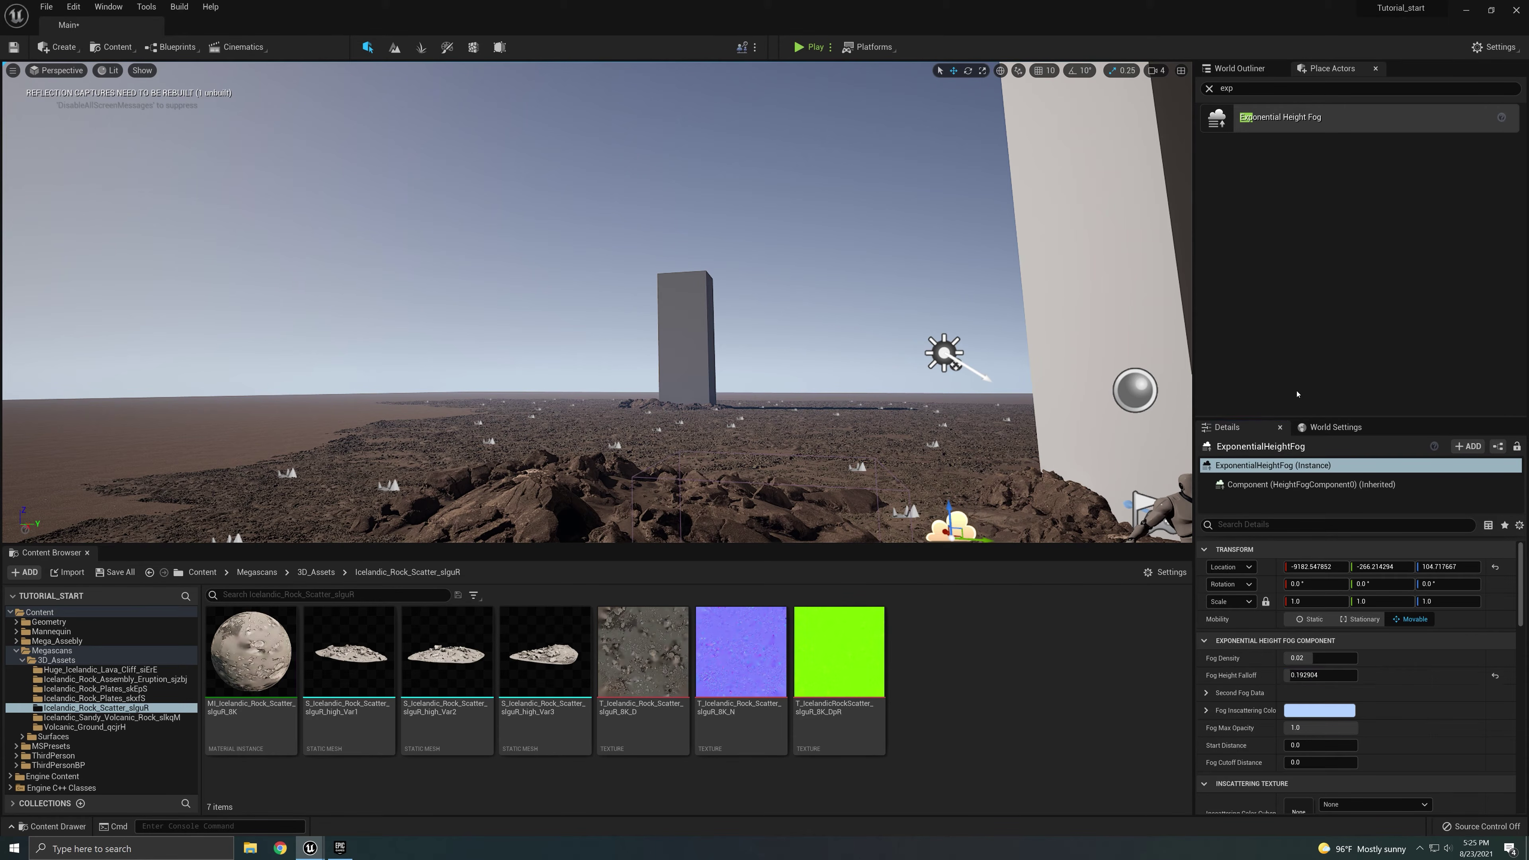
- Set the height fog's Fog Density to 0.025 and its Fog Height Falloff to 0.2
{"action": "left_click", "coordinate": [1320, 658]}
{"action": "type", "text": "0.025"}
{"action": "key", "text": "Return"}
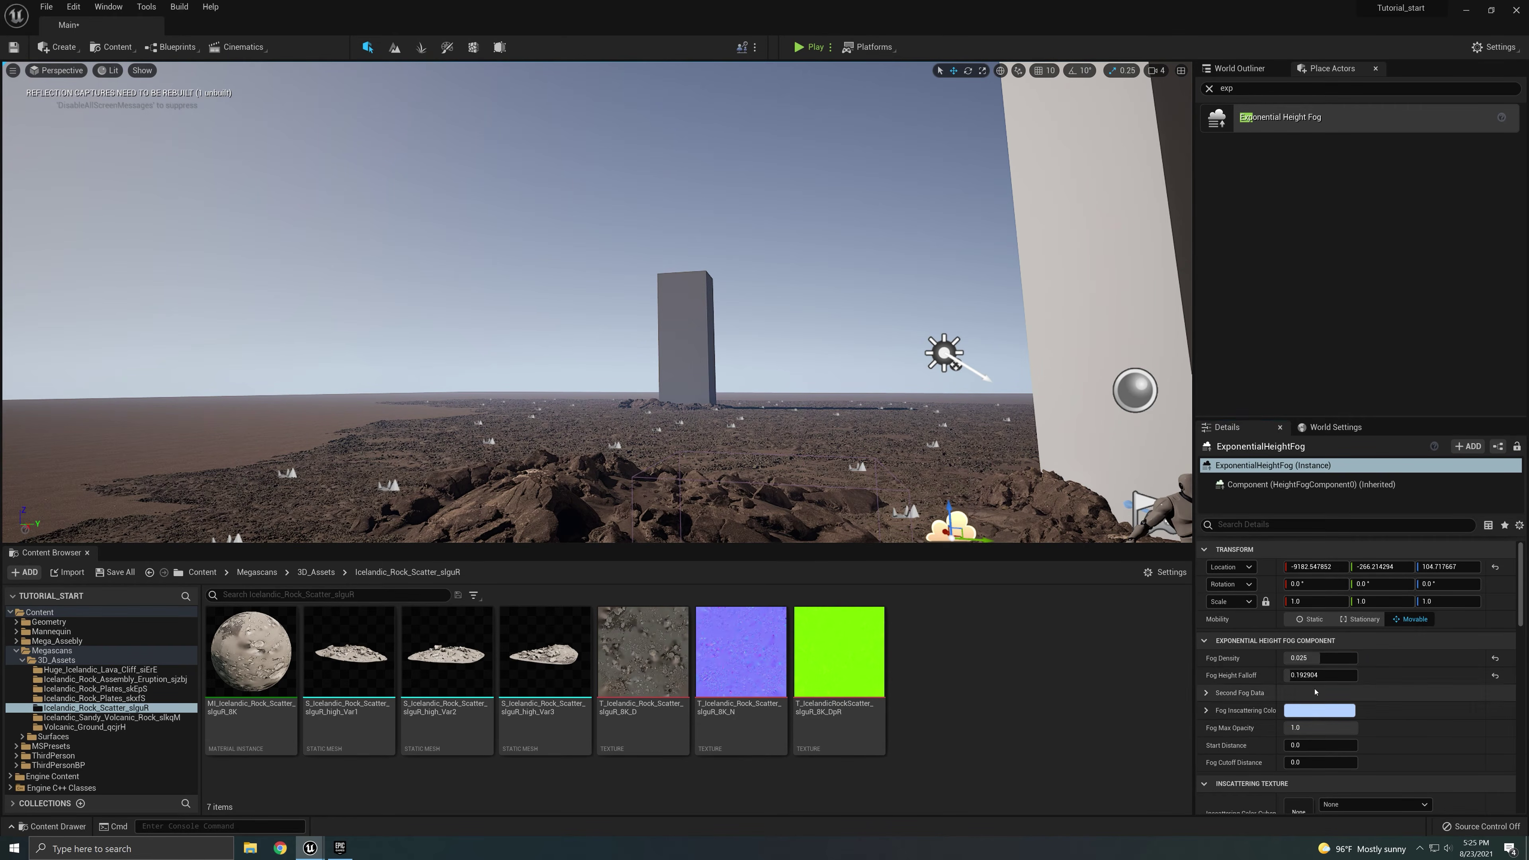
{"action": "left_click", "coordinate": [1321, 674]}
{"action": "type", "text": "0.2"}
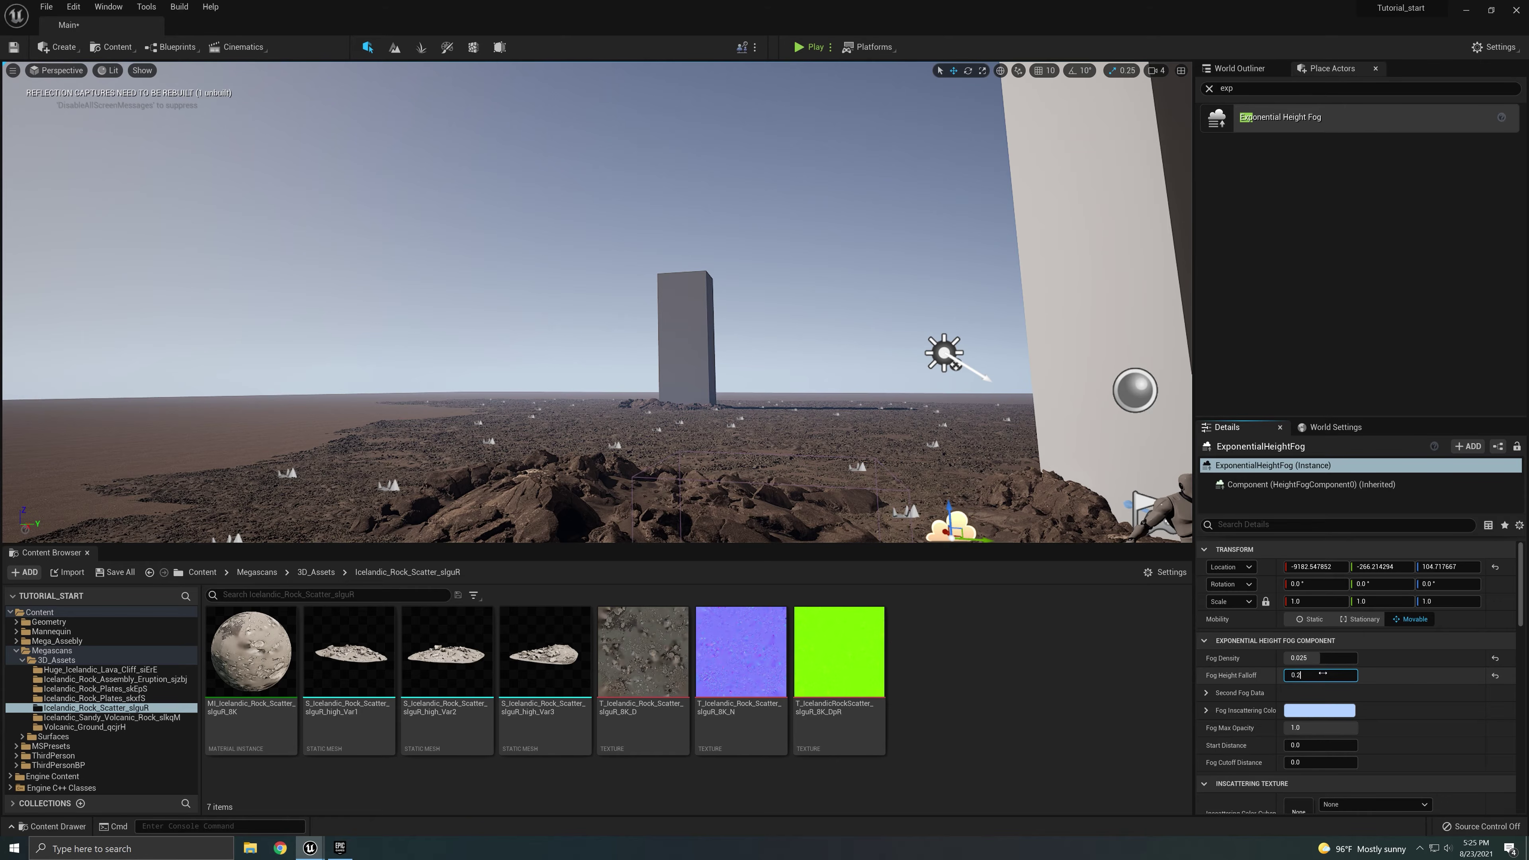
{"action": "key", "text": "Return"}
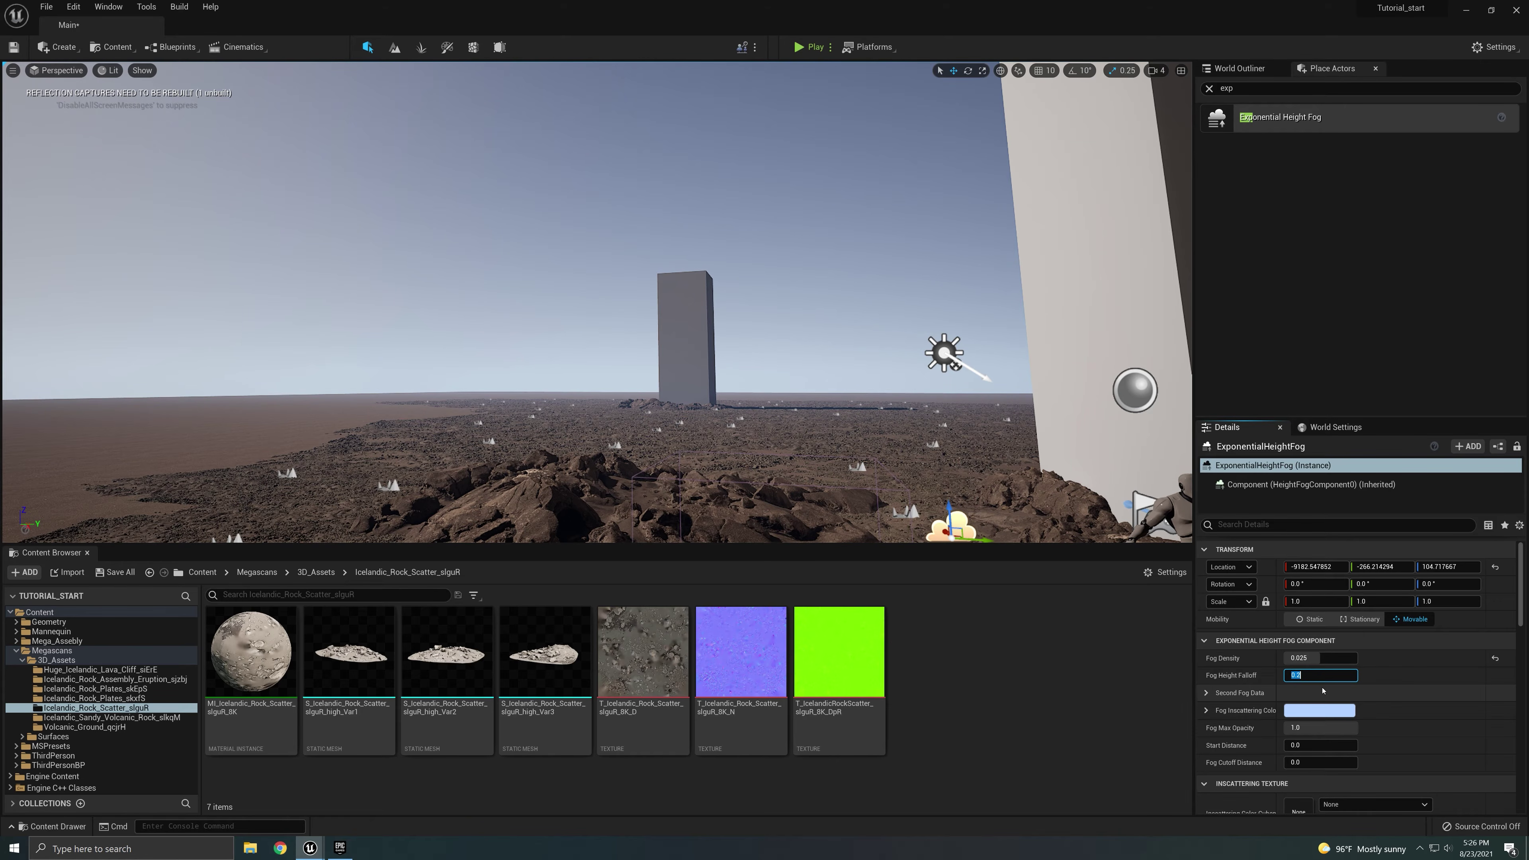
- Try green tints for the height fog's Fog Inscattering Color and settle on a pale salmon pink
{"action": "scroll", "coordinate": [1323, 691], "scroll_direction": "down", "scroll_amount": 2}
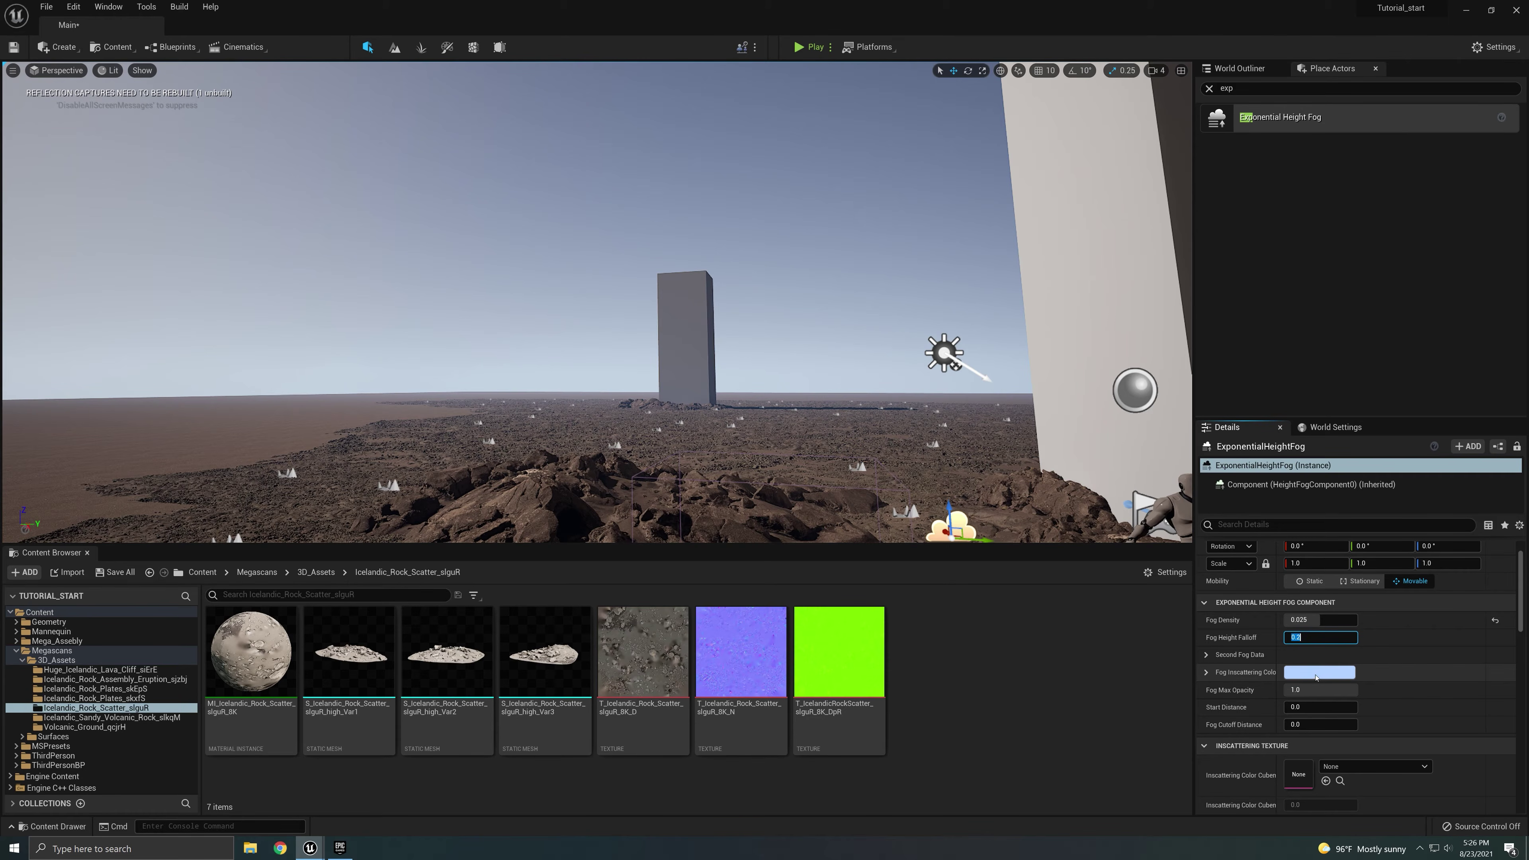
{"action": "left_click", "coordinate": [1316, 675]}
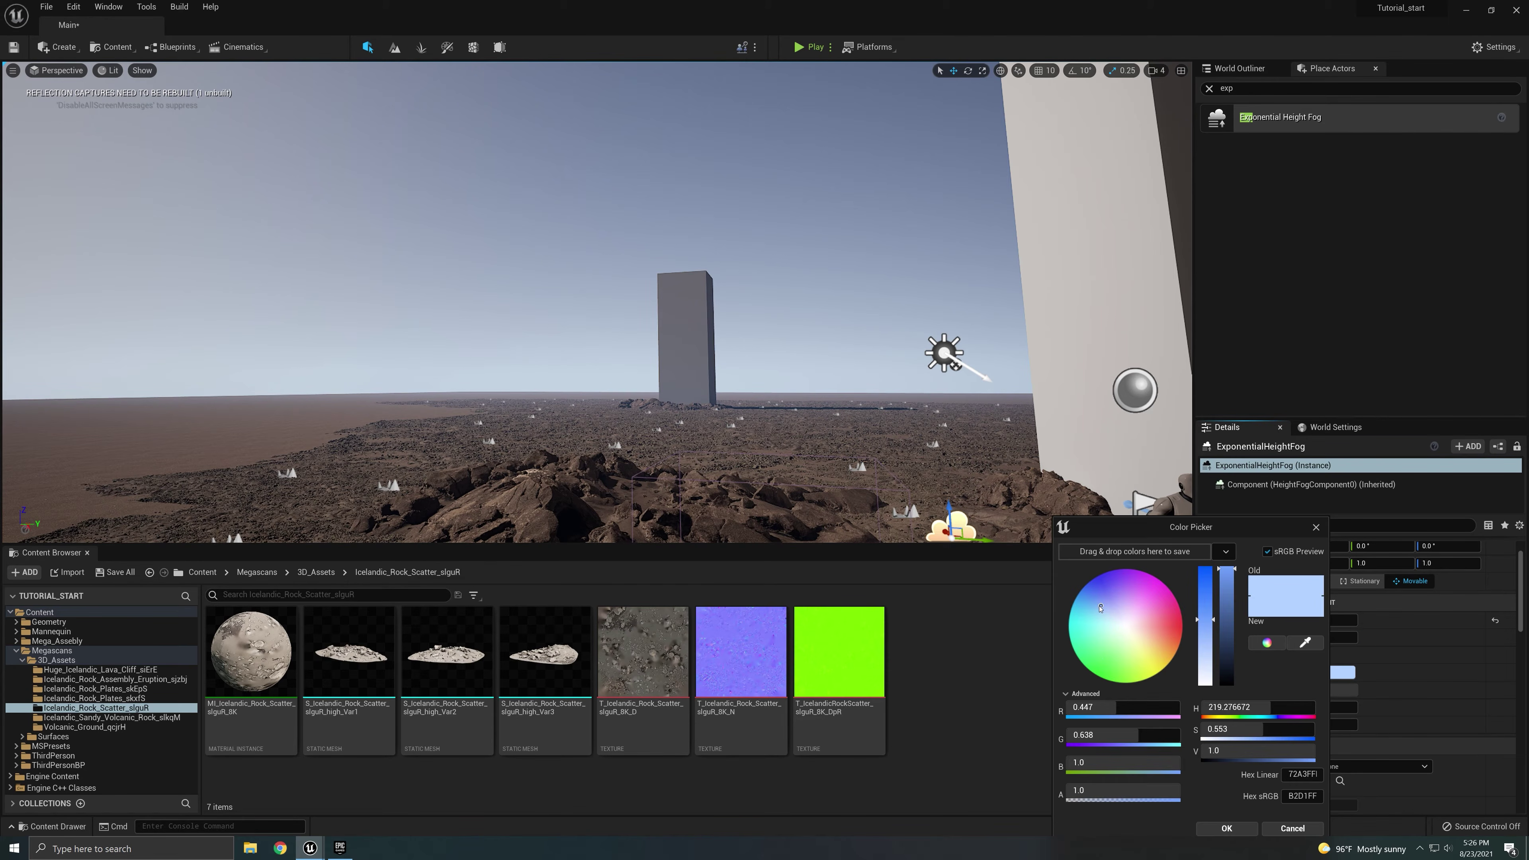
{"action": "mouse_move", "coordinate": [1104, 609]}
{"action": "left_mouse_down"}
{"action": "mouse_move", "coordinate": [1141, 632]}
{"action": "mouse_move", "coordinate": [1116, 650]}
{"action": "mouse_move", "coordinate": [1101, 630]}
{"action": "mouse_move", "coordinate": [1143, 602]}
{"action": "mouse_move", "coordinate": [1124, 598]}
{"action": "mouse_move", "coordinate": [1097, 633]}
{"action": "left_mouse_up"}
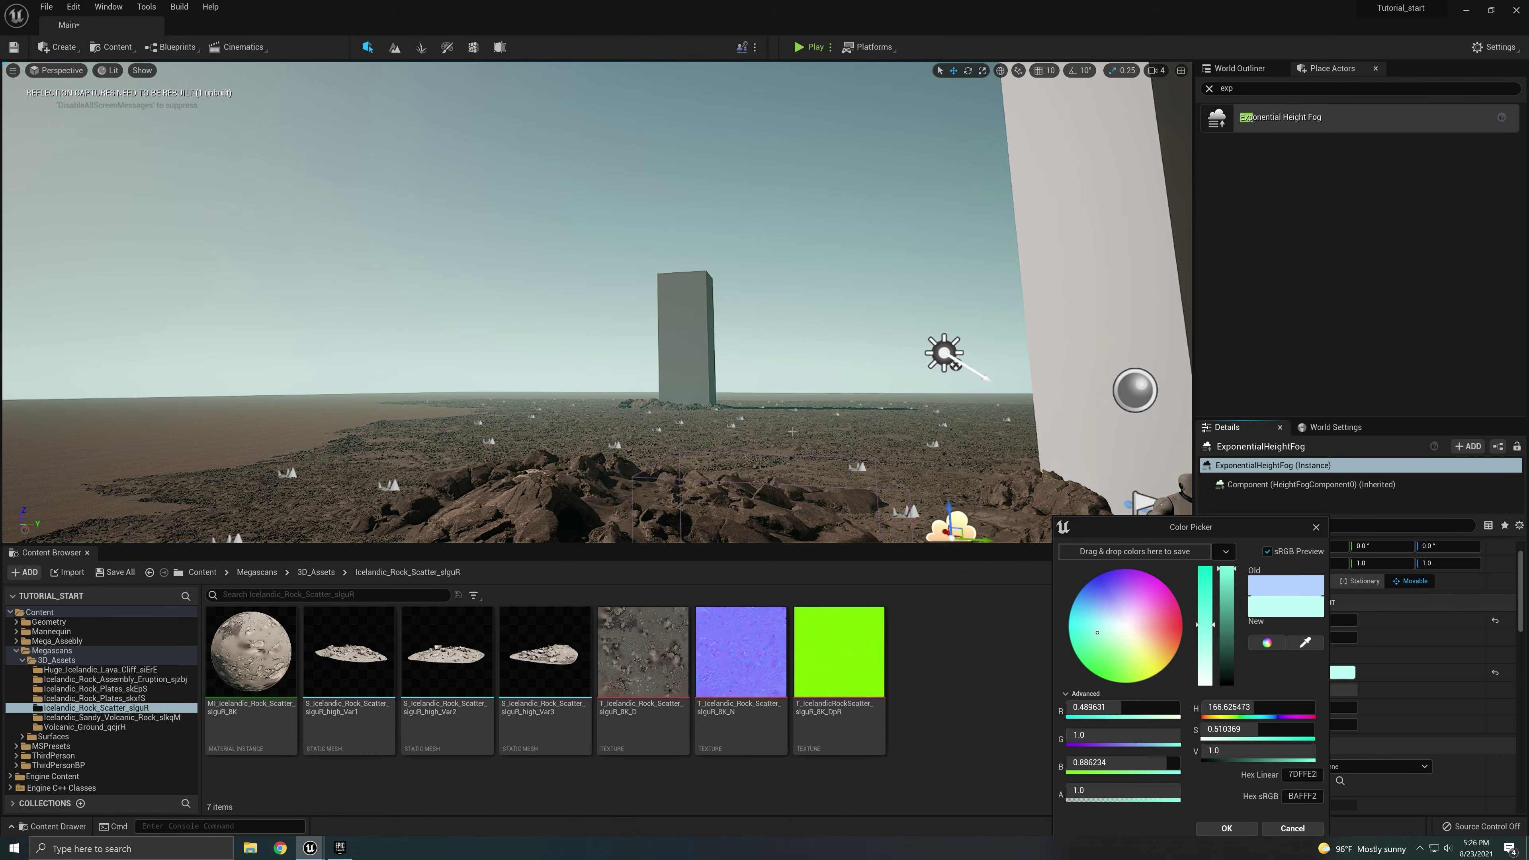
{"action": "mouse_move", "coordinate": [1097, 632]}
{"action": "left_mouse_down"}
{"action": "mouse_move", "coordinate": [1141, 609]}
{"action": "mouse_move", "coordinate": [1101, 633]}
{"action": "mouse_move", "coordinate": [1114, 656]}
{"action": "mouse_move", "coordinate": [1101, 621]}
{"action": "mouse_move", "coordinate": [1130, 594]}
{"action": "mouse_move", "coordinate": [1105, 642]}
{"action": "left_mouse_up"}
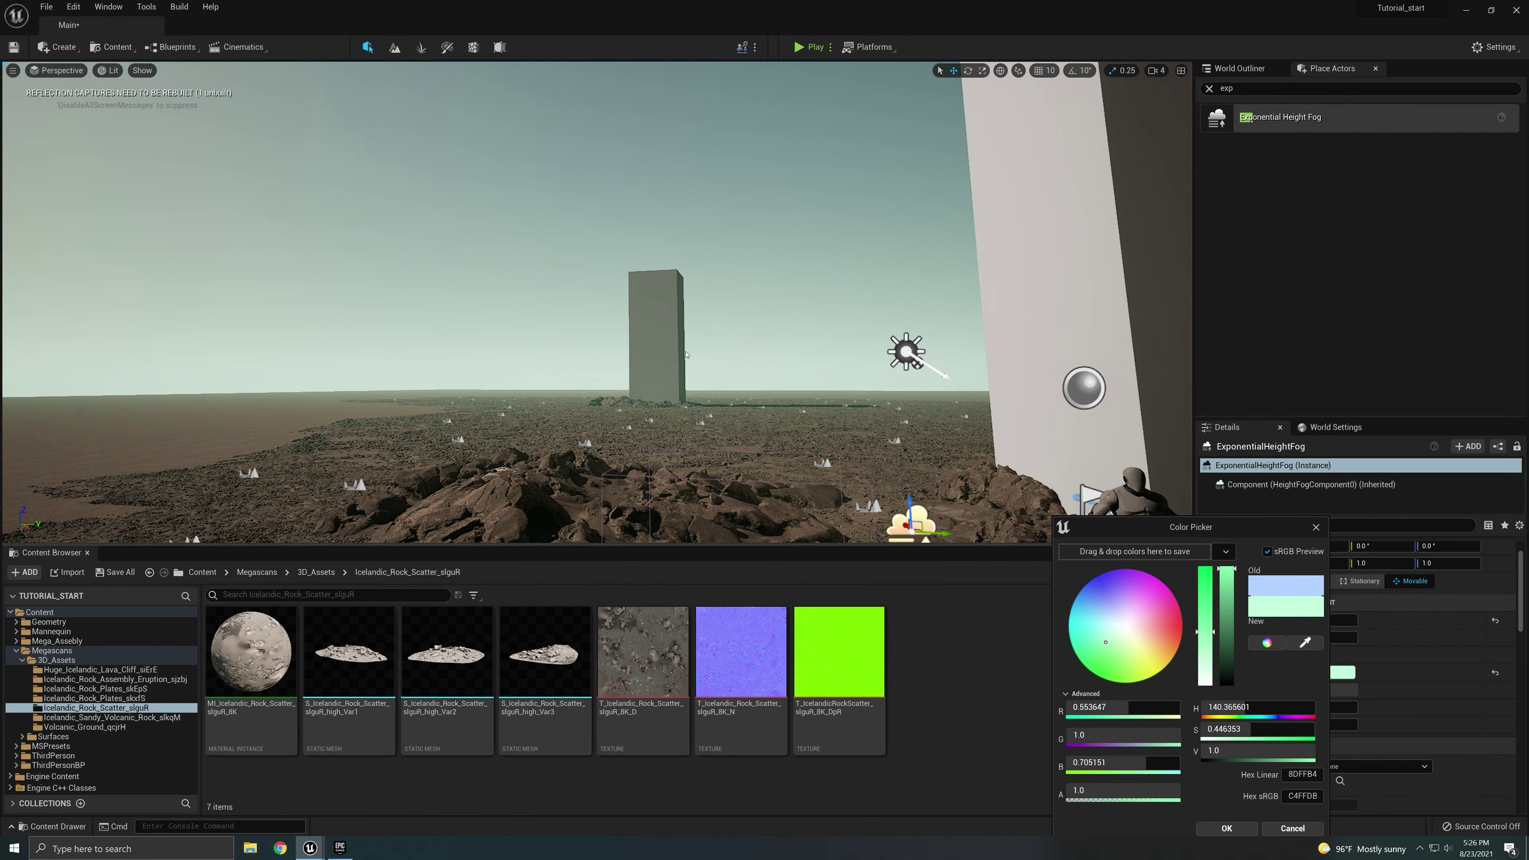
{"action": "mouse_move", "coordinate": [685, 352]}
{"action": "right_mouse_down"}
{"action": "mouse_move", "coordinate": [620, 283]}
{"action": "mouse_move", "coordinate": [690, 367]}
{"action": "right_mouse_up"}
{"action": "left_click_drag", "start_coordinate": [1105, 642], "coordinate": [1157, 633]}
{"action": "left_click", "coordinate": [1225, 829]}
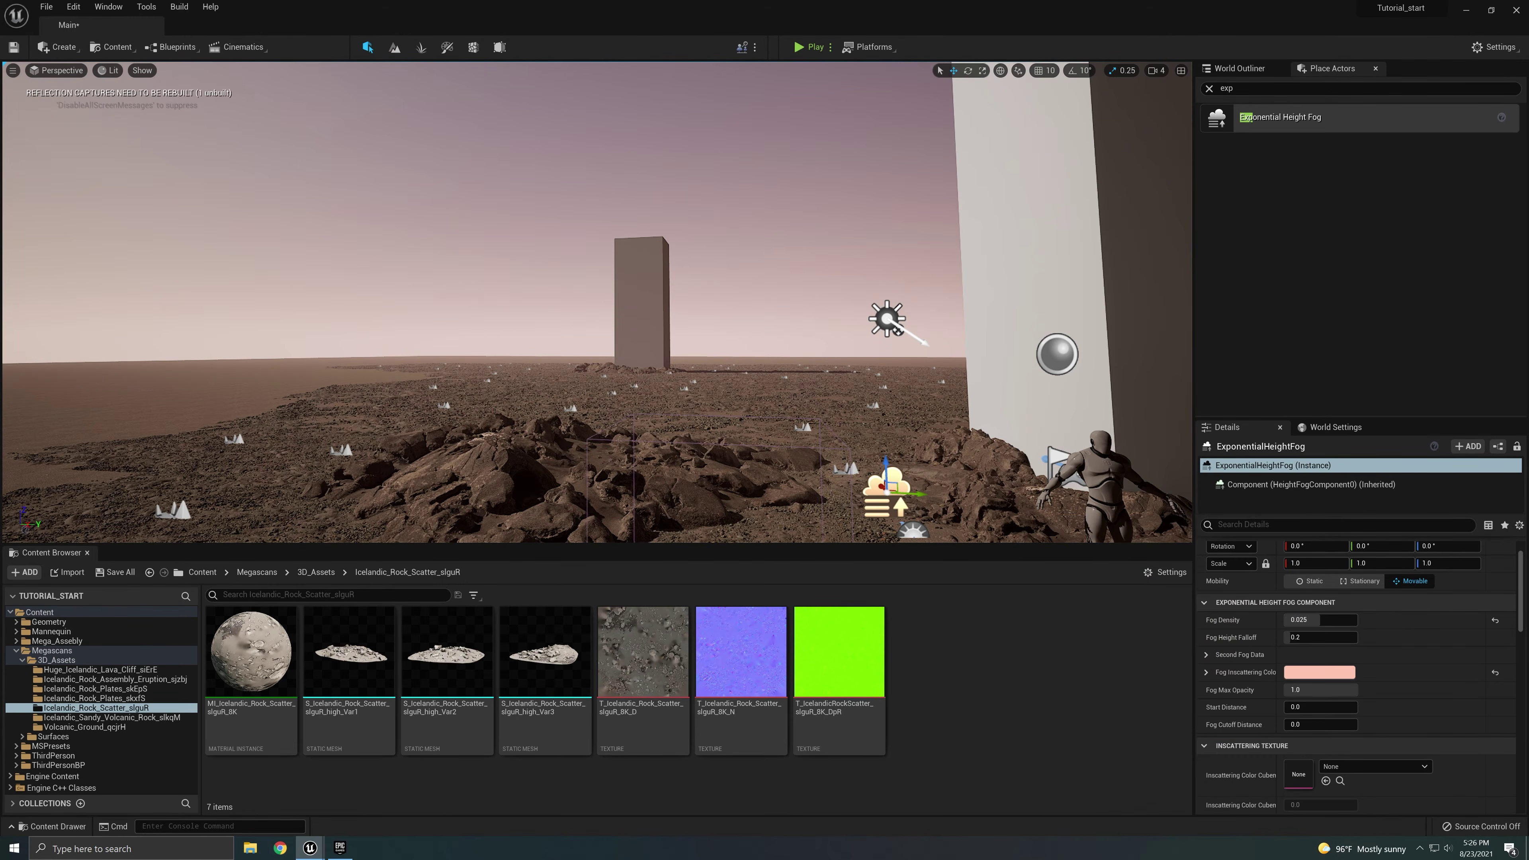
- Set the height fog's Directional Inscattering Color to black
{"action": "scroll", "coordinate": [1375, 703], "scroll_direction": "down", "scroll_amount": 5}
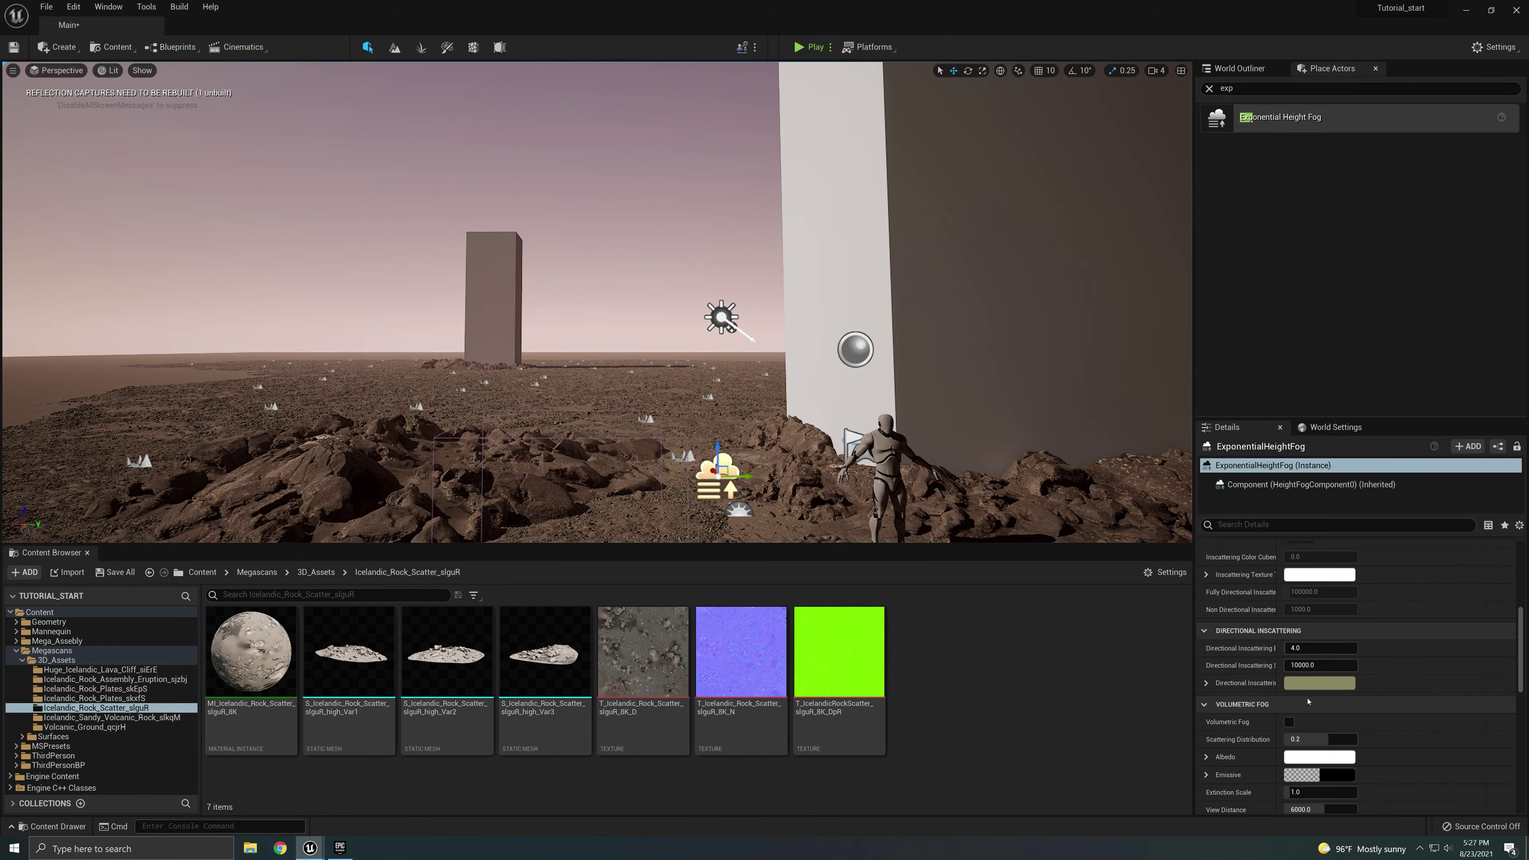
{"action": "left_click", "coordinate": [1301, 684]}
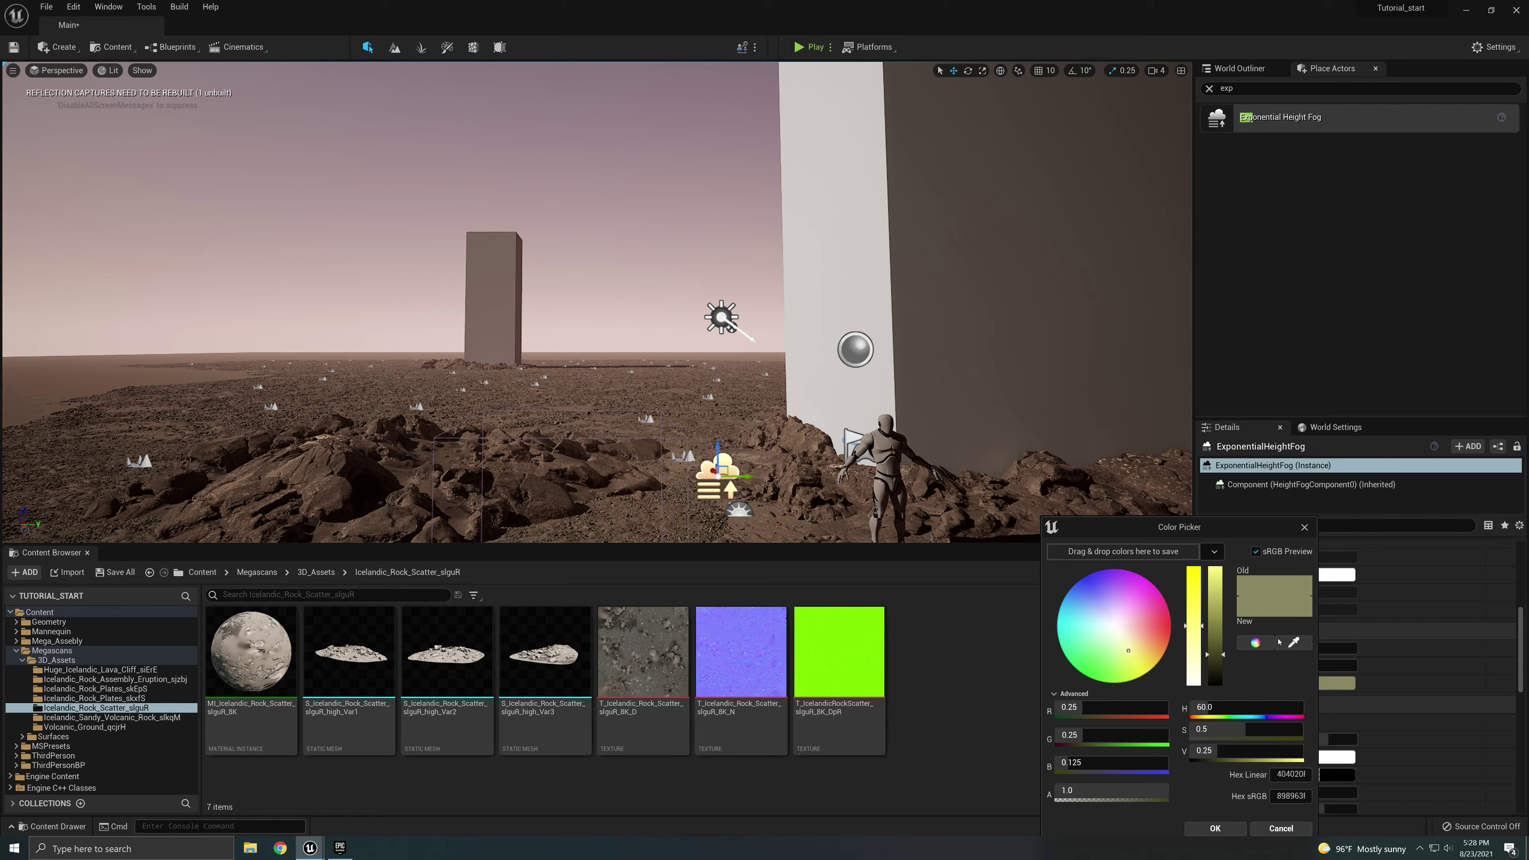
{"action": "left_click_drag", "start_coordinate": [1261, 534], "coordinate": [1127, 496]}
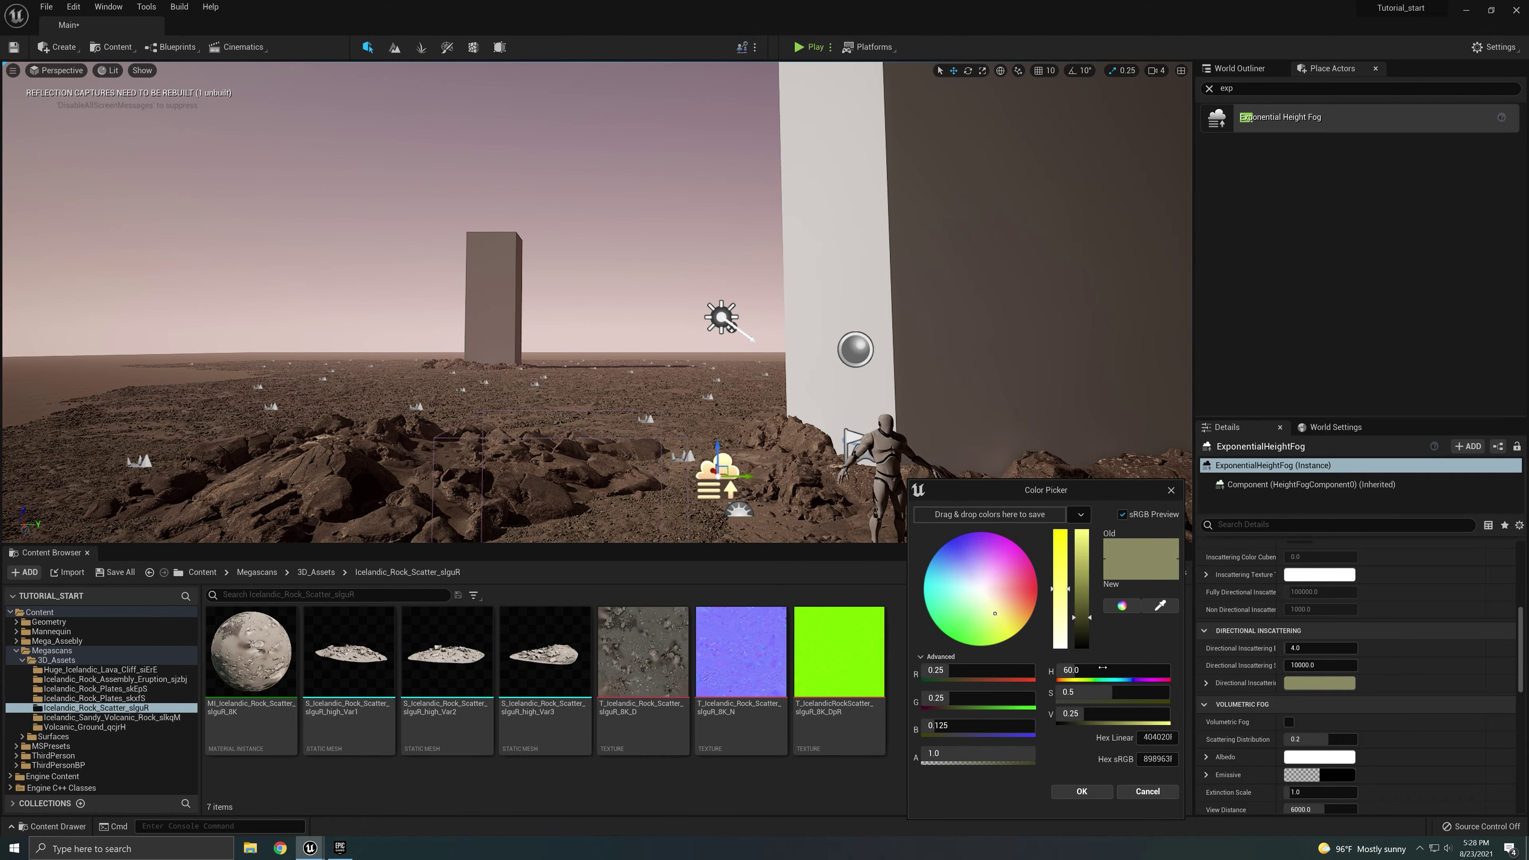
{"action": "left_click_drag", "start_coordinate": [1087, 623], "coordinate": [1086, 650]}
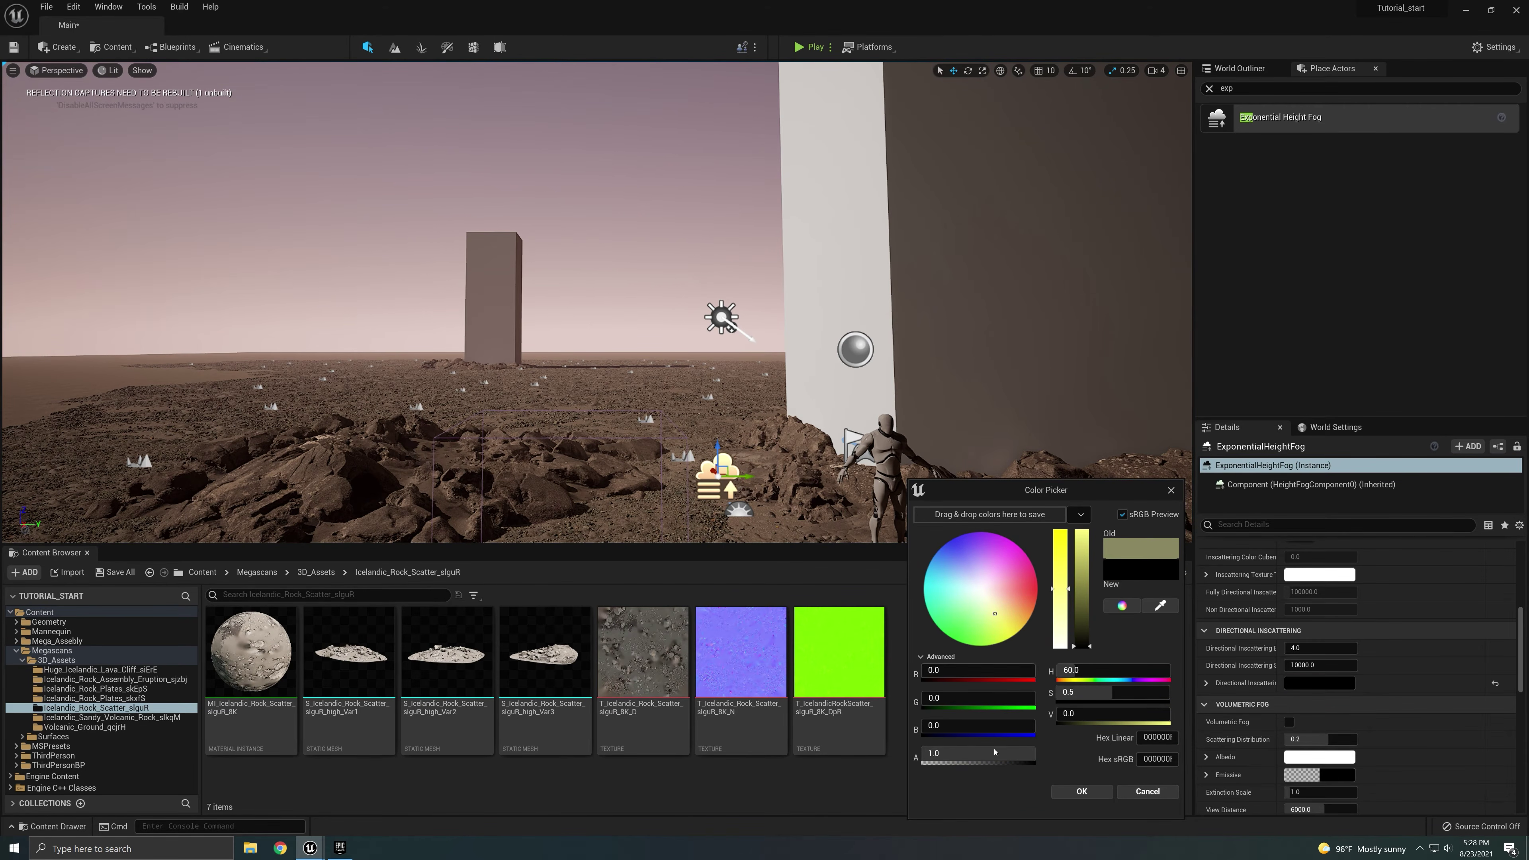
{"action": "left_click", "coordinate": [1082, 791]}
- Enable Volumetric Fog on the height fog and set its Albedo to a near-white grey with a value of about 0.9
{"action": "scroll", "coordinate": [1297, 638], "scroll_direction": "down", "scroll_amount": 2}
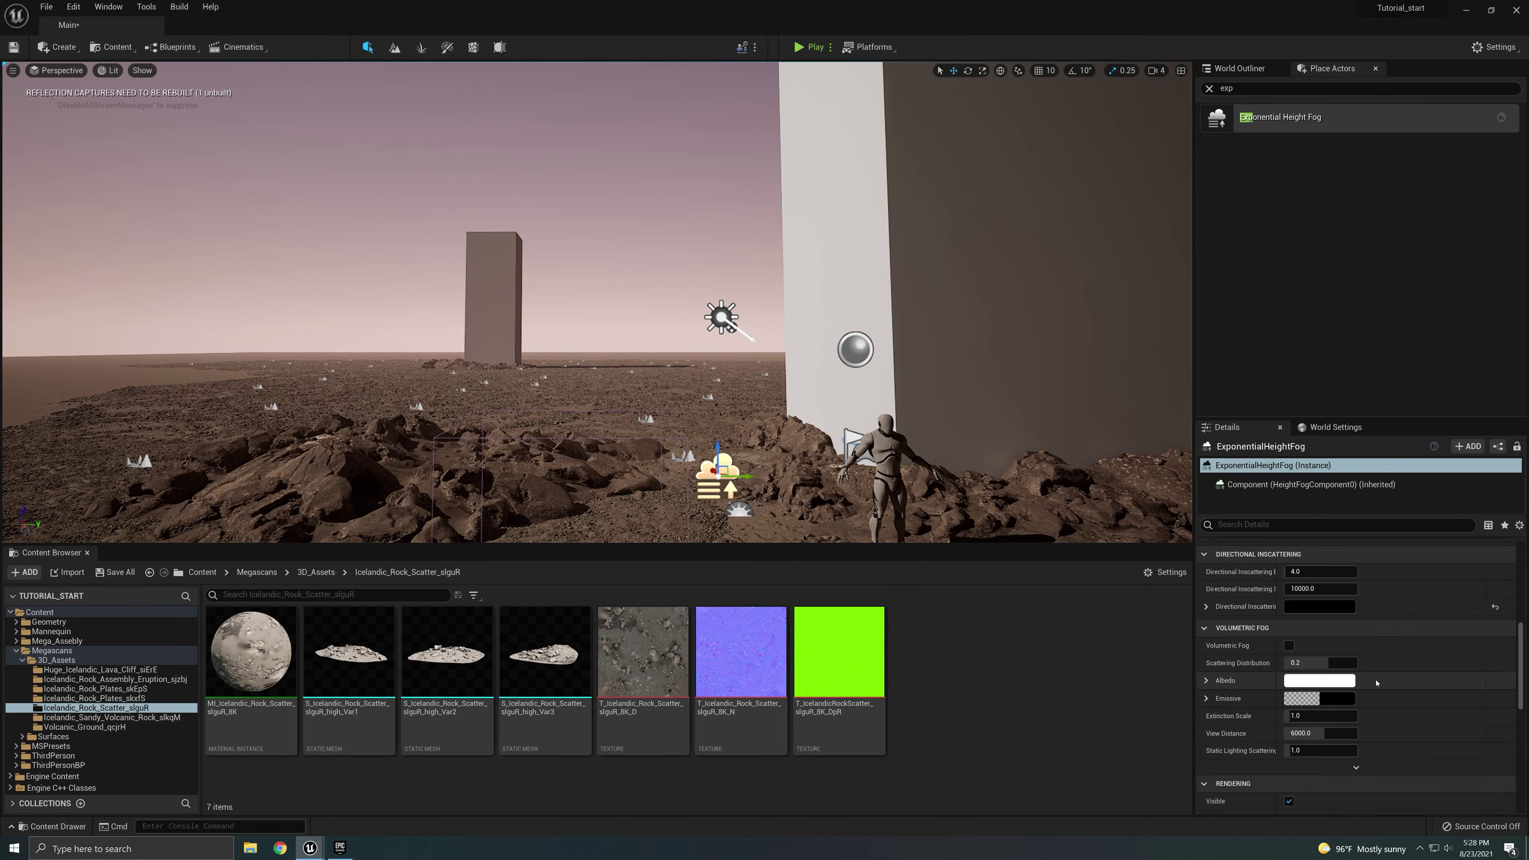
{"action": "left_click", "coordinate": [1290, 645]}
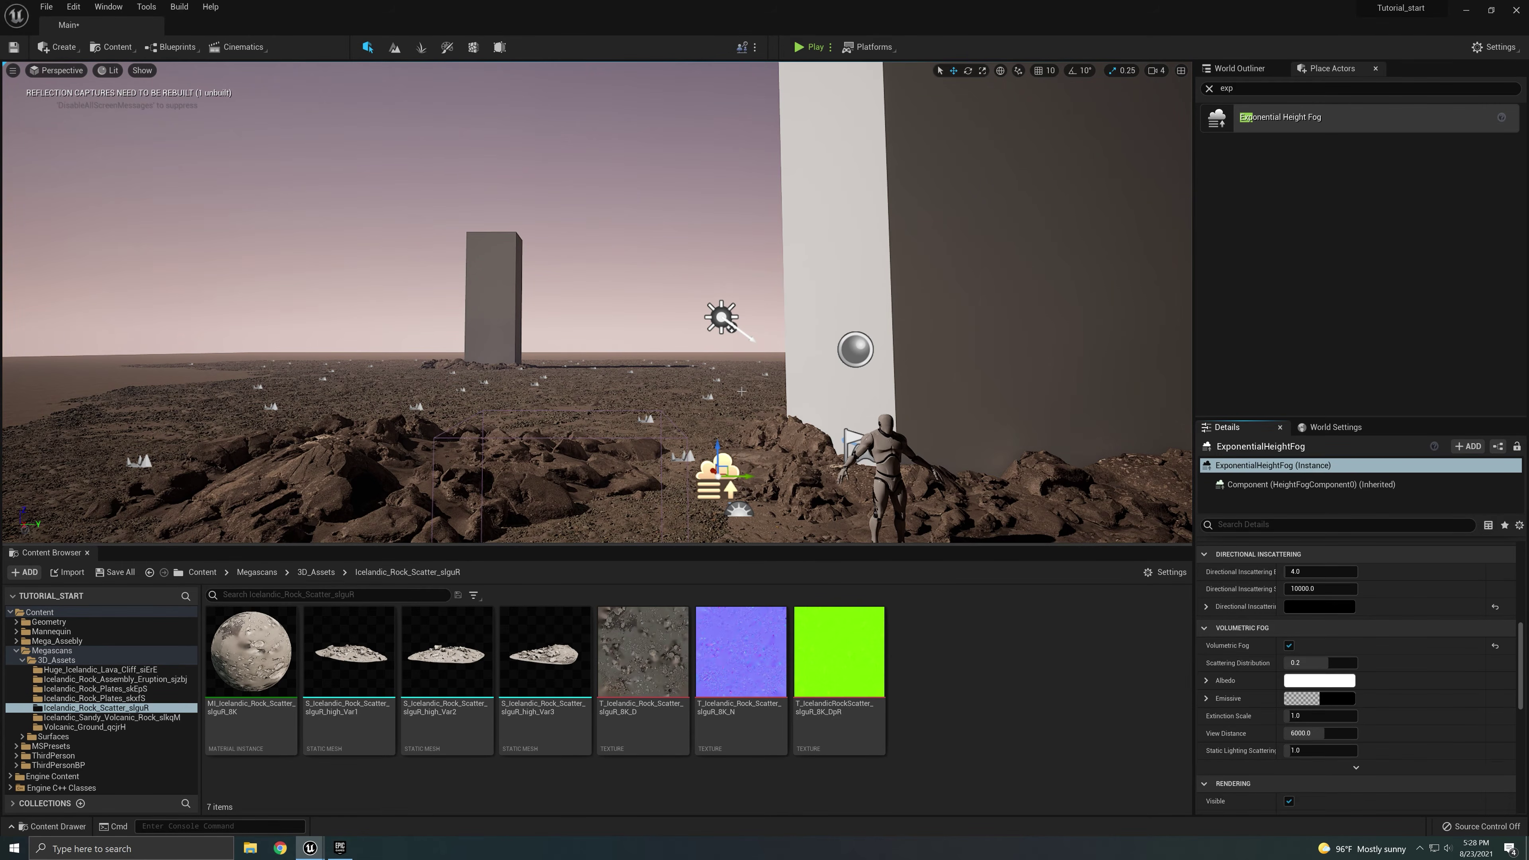
{"action": "left_click", "coordinate": [1299, 681]}
{"action": "left_click_drag", "start_coordinate": [1218, 572], "coordinate": [1209, 748]}
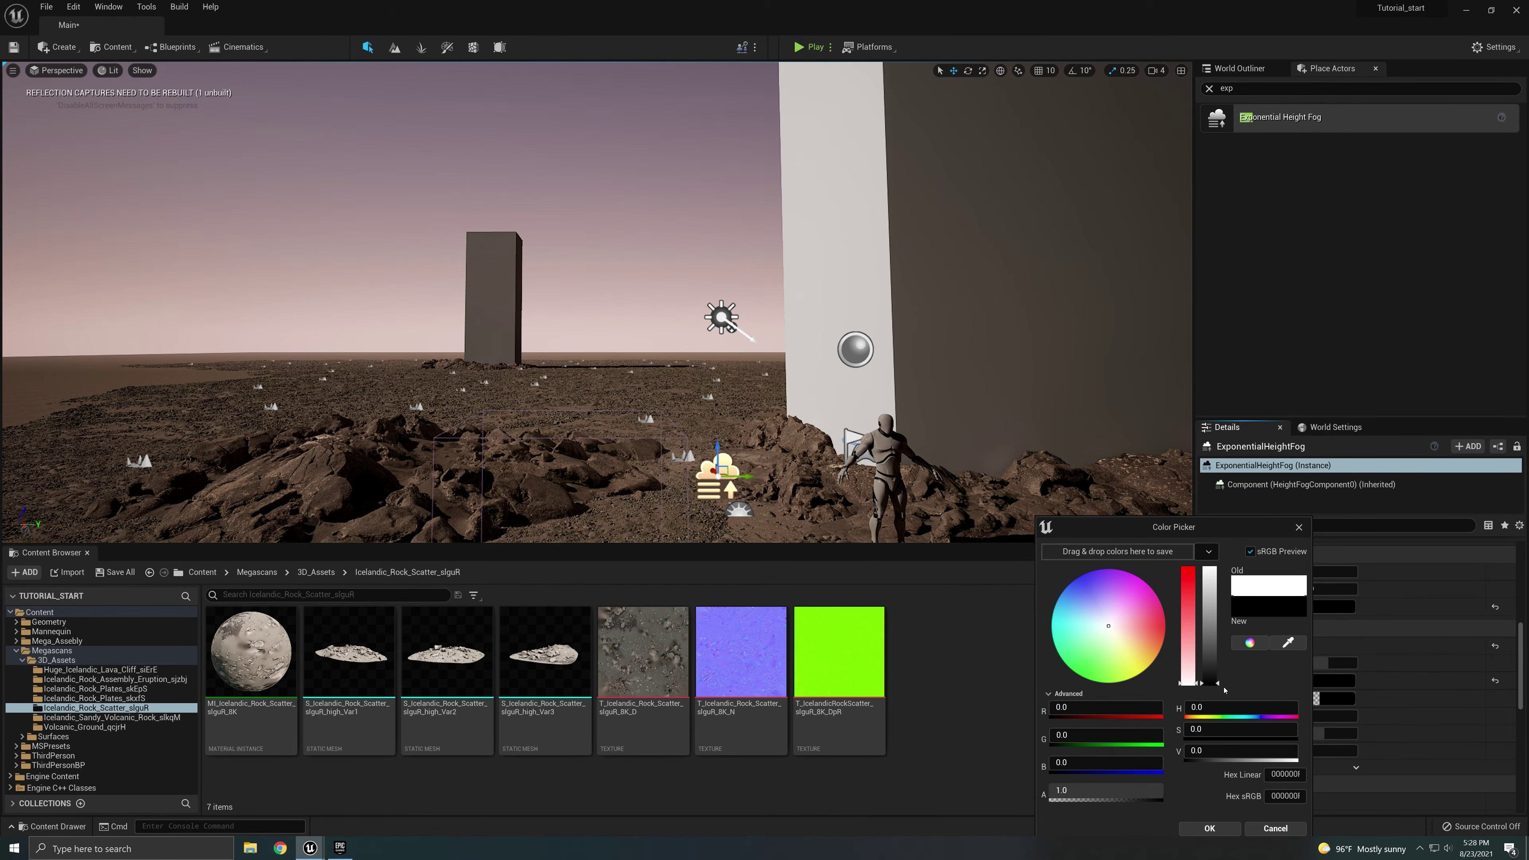
{"action": "left_click_drag", "start_coordinate": [1215, 682], "coordinate": [1210, 582]}
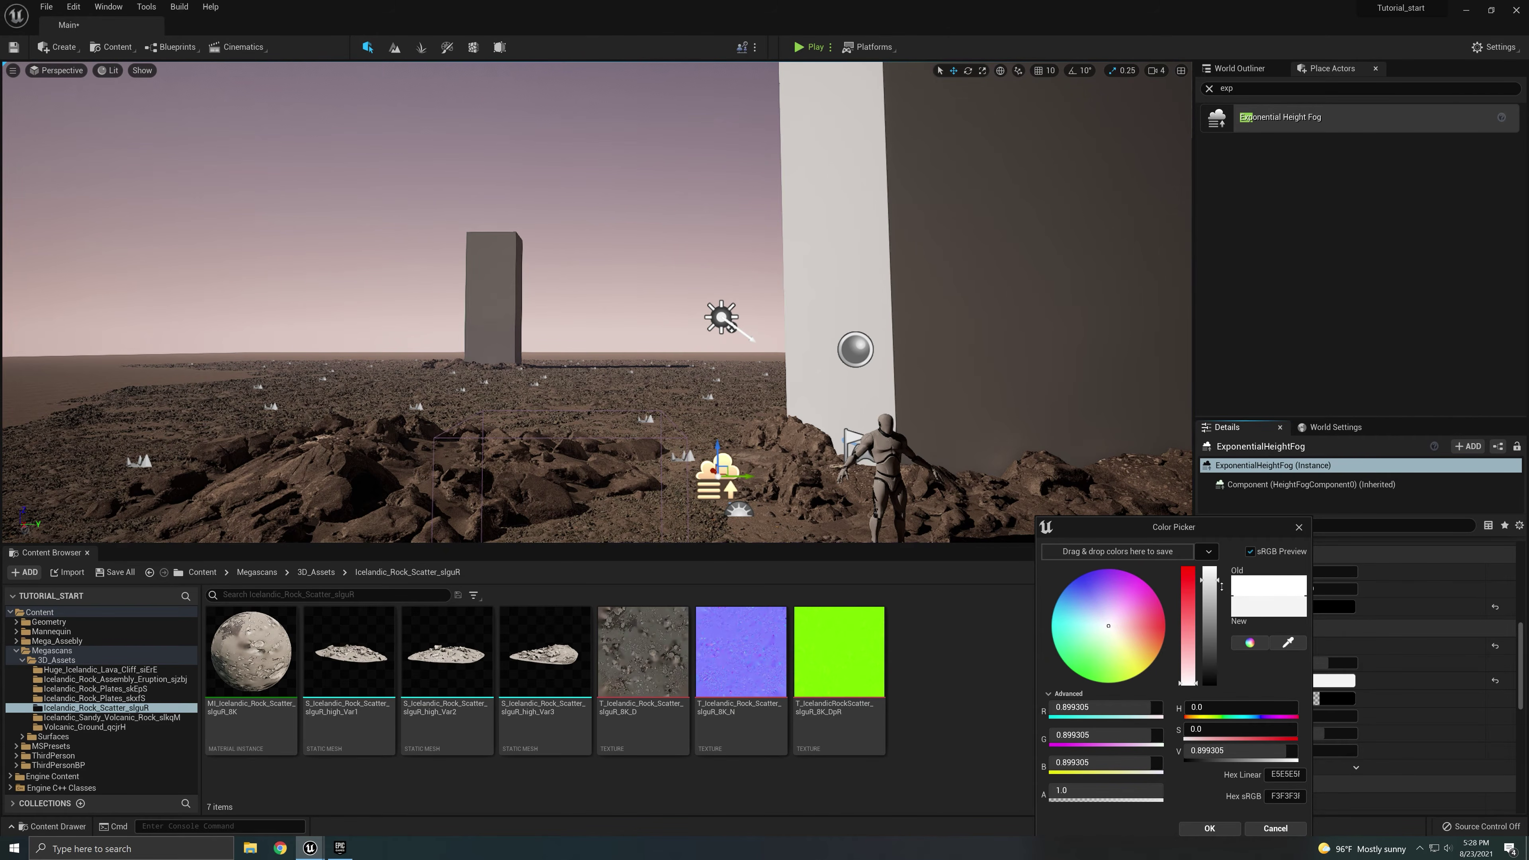
{"action": "left_click", "coordinate": [1210, 828]}
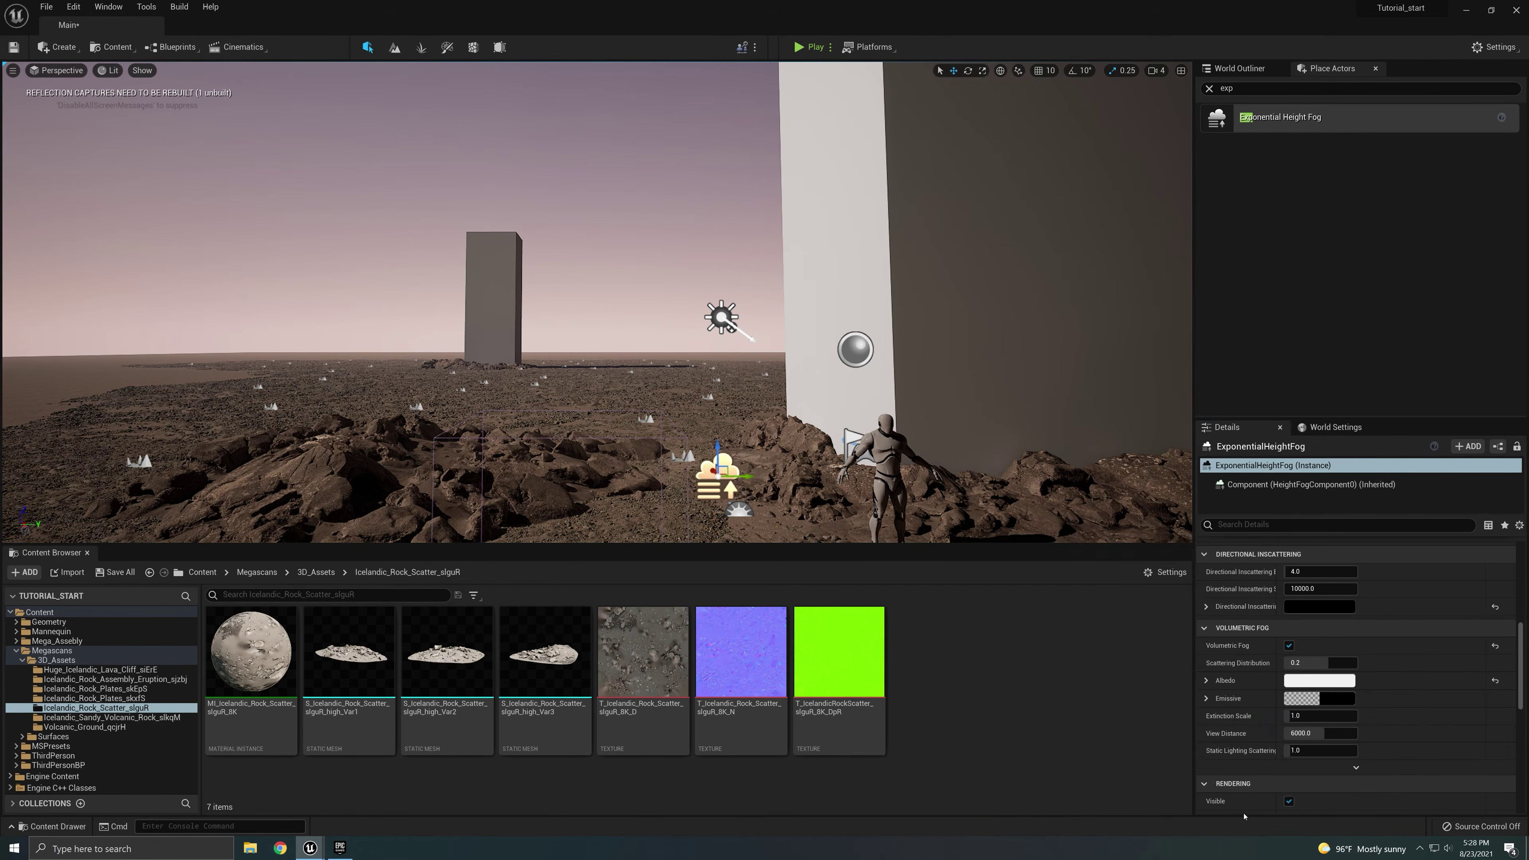
- Raise the height fog actor to a Z location of about 138.8 and look through its advanced Volumetric Fog settings
{"action": "scroll", "coordinate": [1275, 788], "scroll_direction": "down", "scroll_amount": 1}
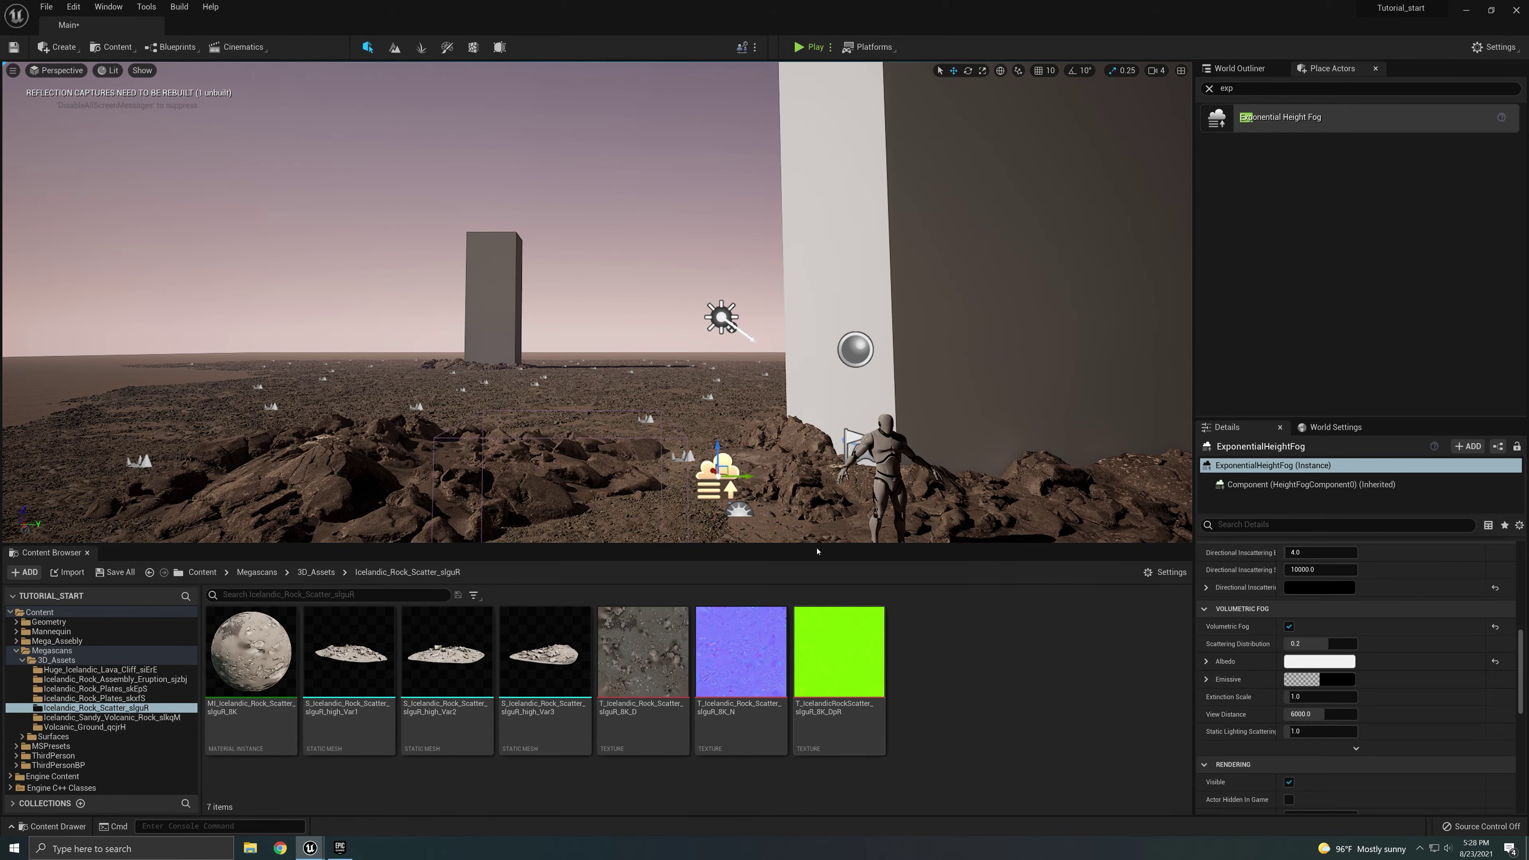
{"action": "left_click_drag", "start_coordinate": [736, 468], "coordinate": [735, 441]}
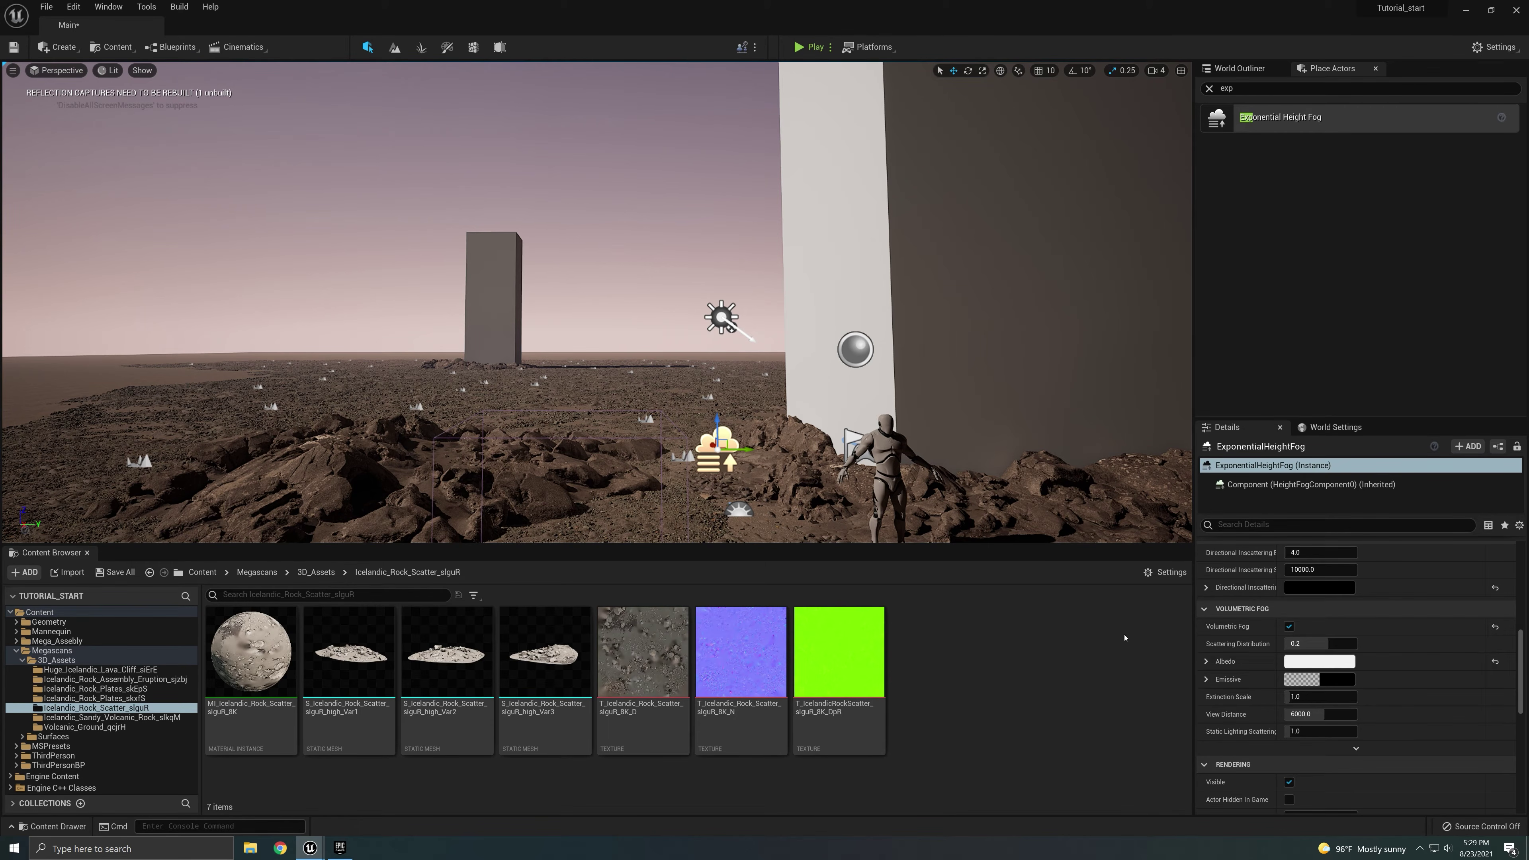
{"action": "scroll", "coordinate": [1316, 546], "scroll_direction": "down", "scroll_amount": 2}
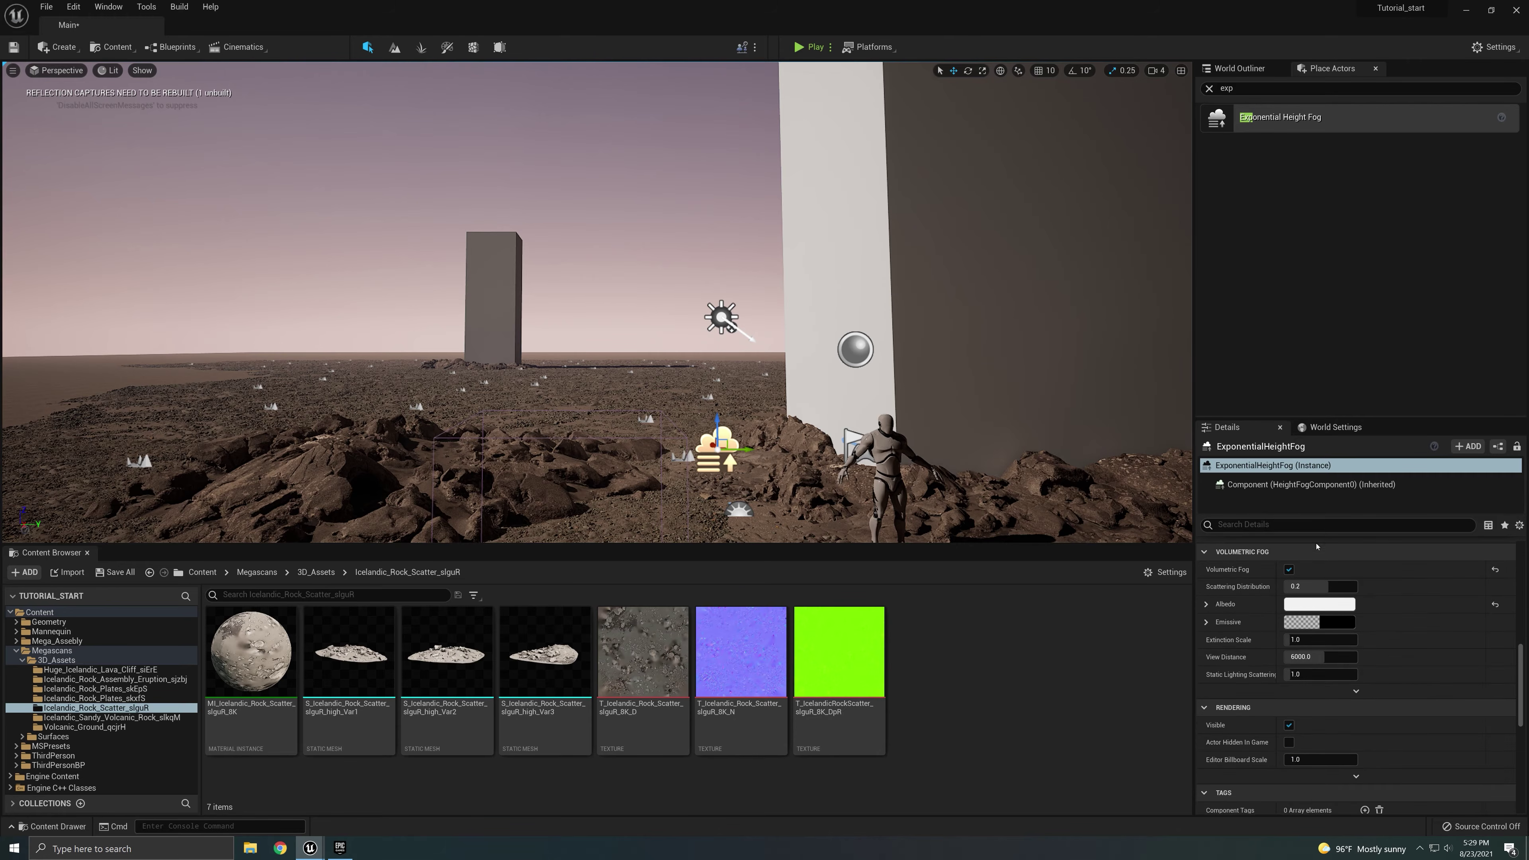
{"action": "left_click", "coordinate": [1356, 690]}
{"action": "scroll", "coordinate": [1417, 662], "scroll_direction": "down", "scroll_amount": 3}
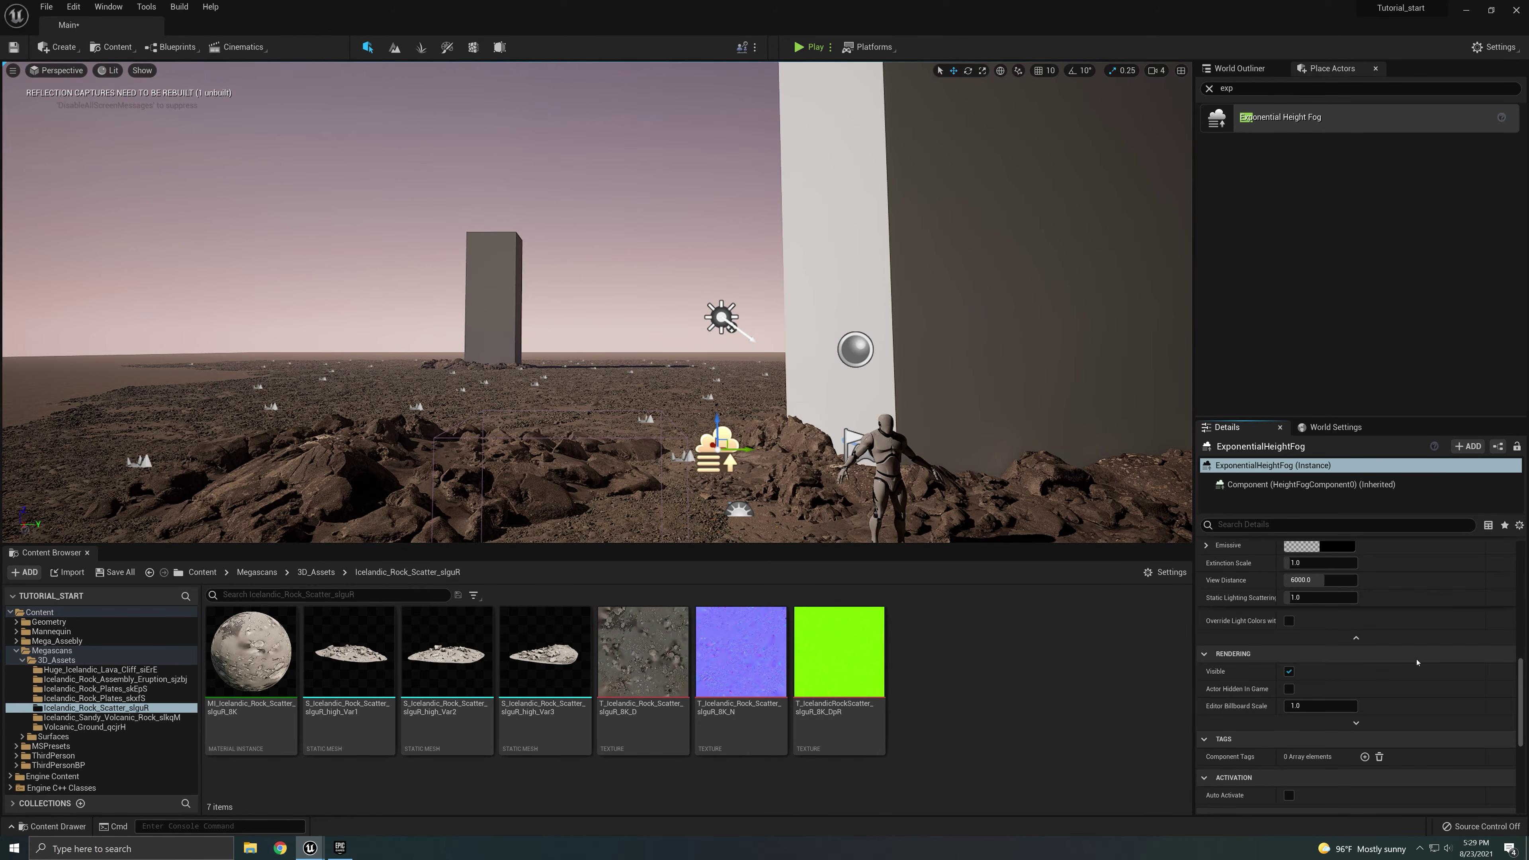
{"action": "scroll", "coordinate": [1293, 622], "scroll_direction": "up", "scroll_amount": 15}
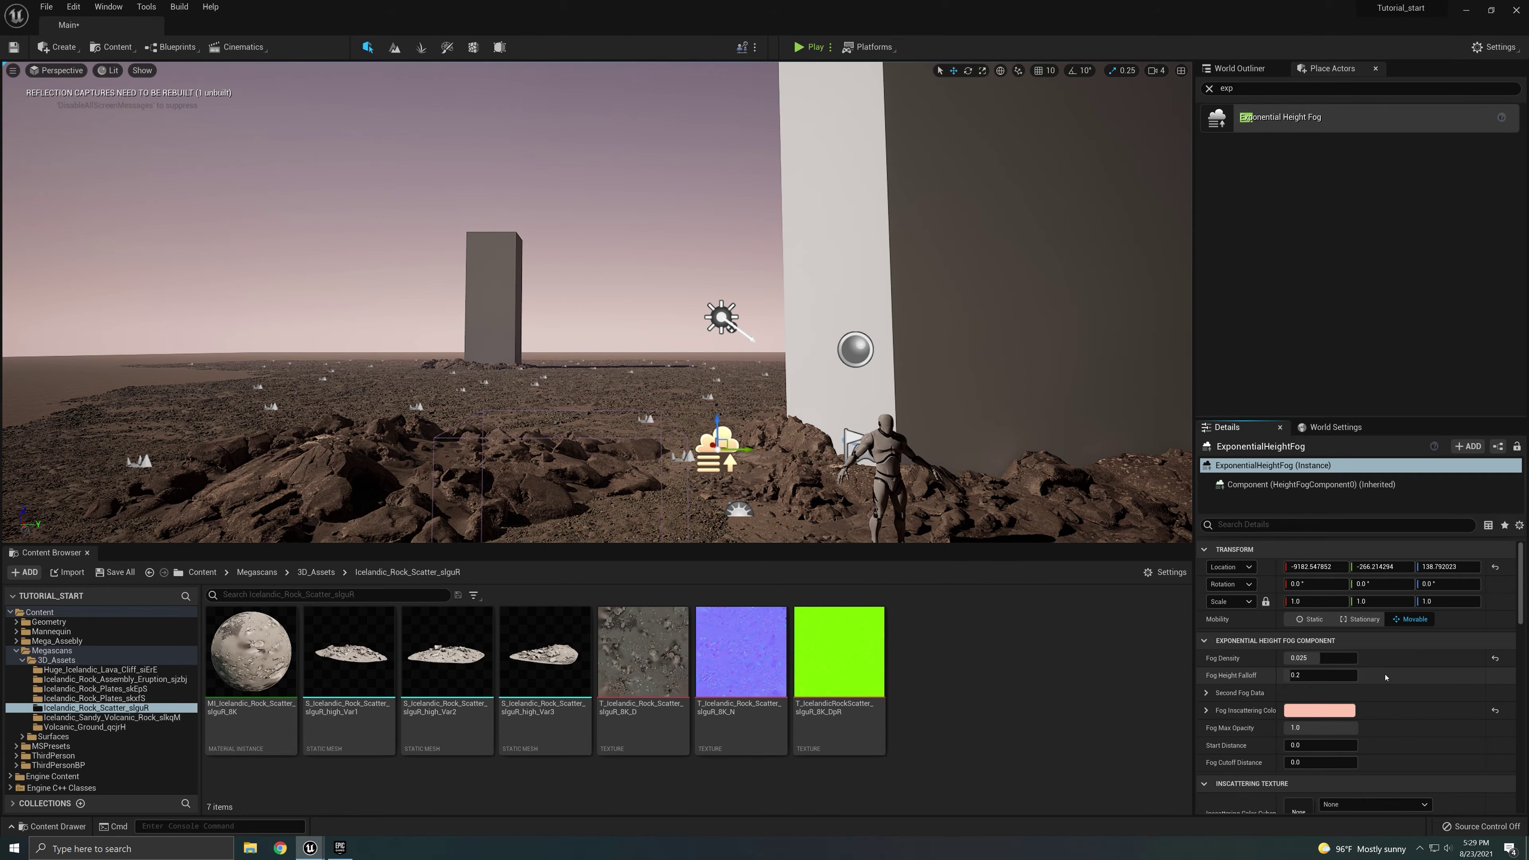
{"action": "mouse_move", "coordinate": [509, 235]}
{"action": "right_mouse_down"}
{"action": "mouse_move", "coordinate": [491, 209]}
{"action": "mouse_move", "coordinate": [518, 250]}
{"action": "right_mouse_up"}
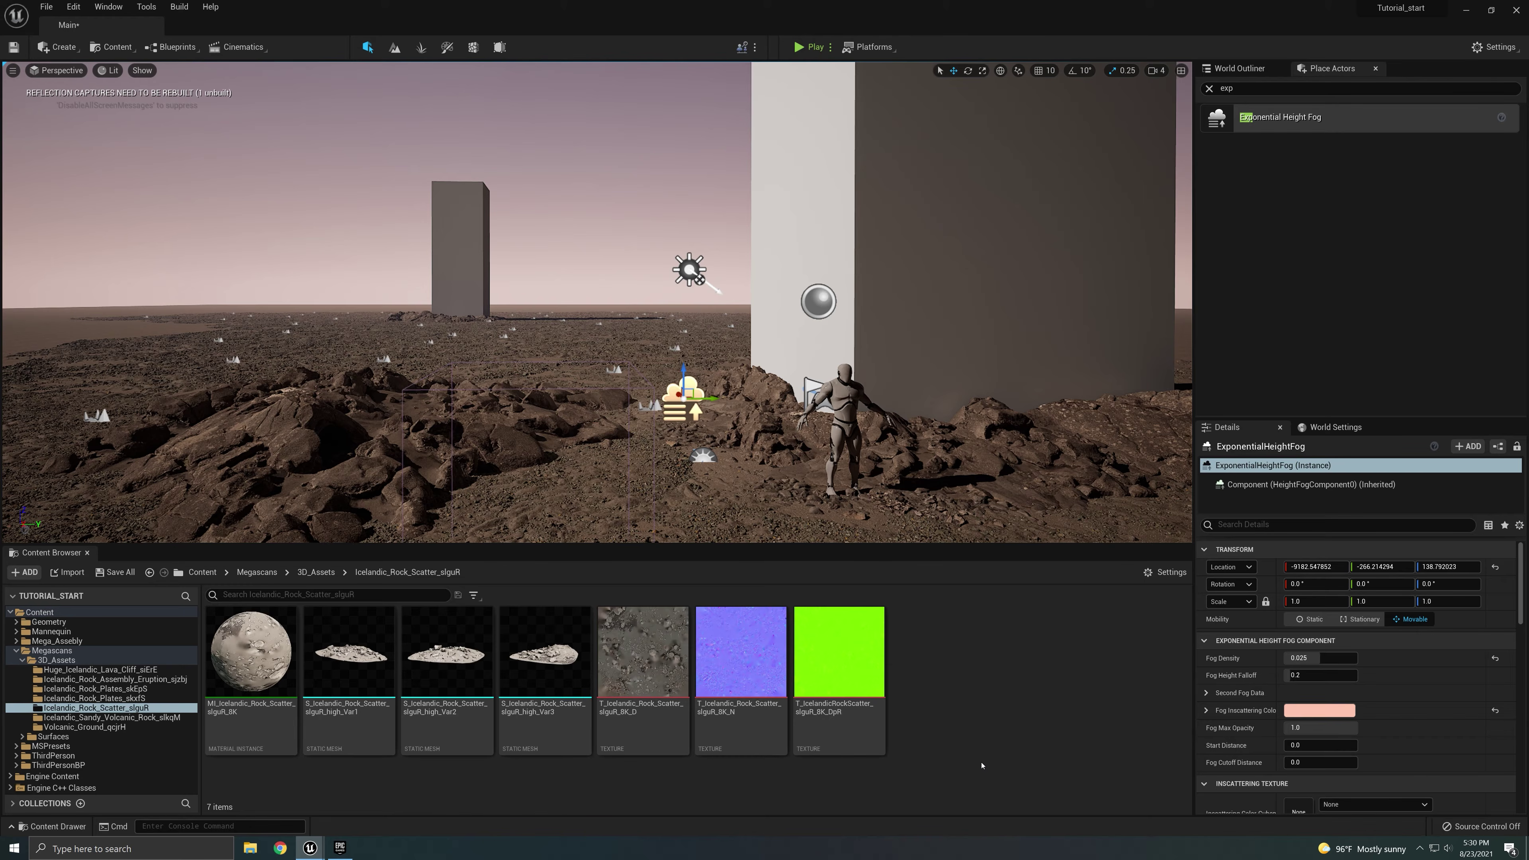
- Switch to the tutos project's Purplemap level and select the fog sheet beside the red monolith
{"action": "left_click", "coordinate": [310, 849]}
{"action": "left_click", "coordinate": [374, 798]}
{"action": "right_click_drag", "start_coordinate": [636, 313], "coordinate": [577, 277]}
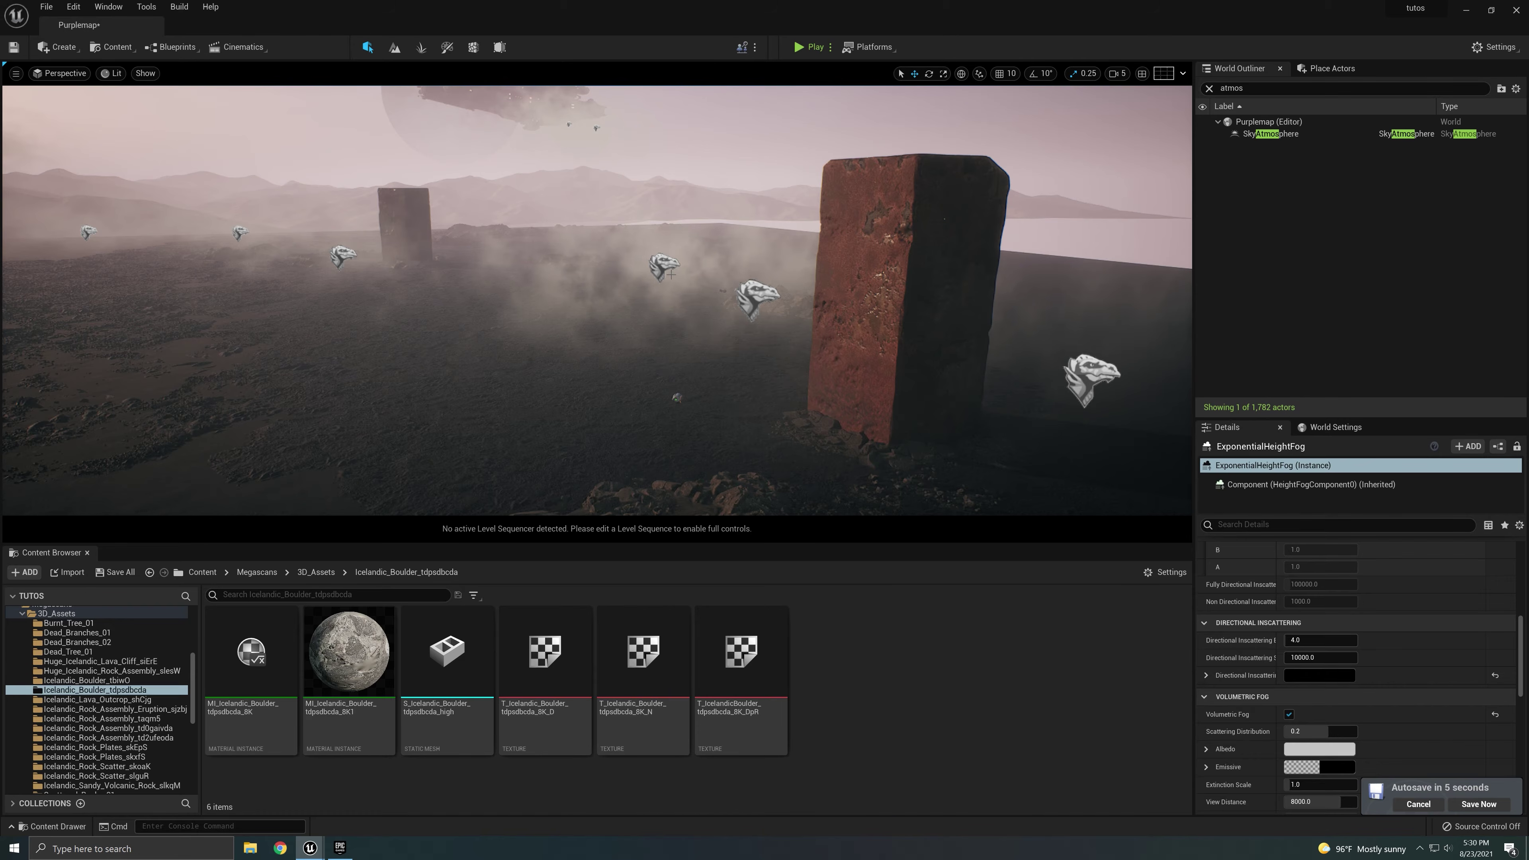
{"action": "right_click_drag", "start_coordinate": [702, 490], "coordinate": [852, 461]}
{"action": "left_click", "coordinate": [893, 381]}
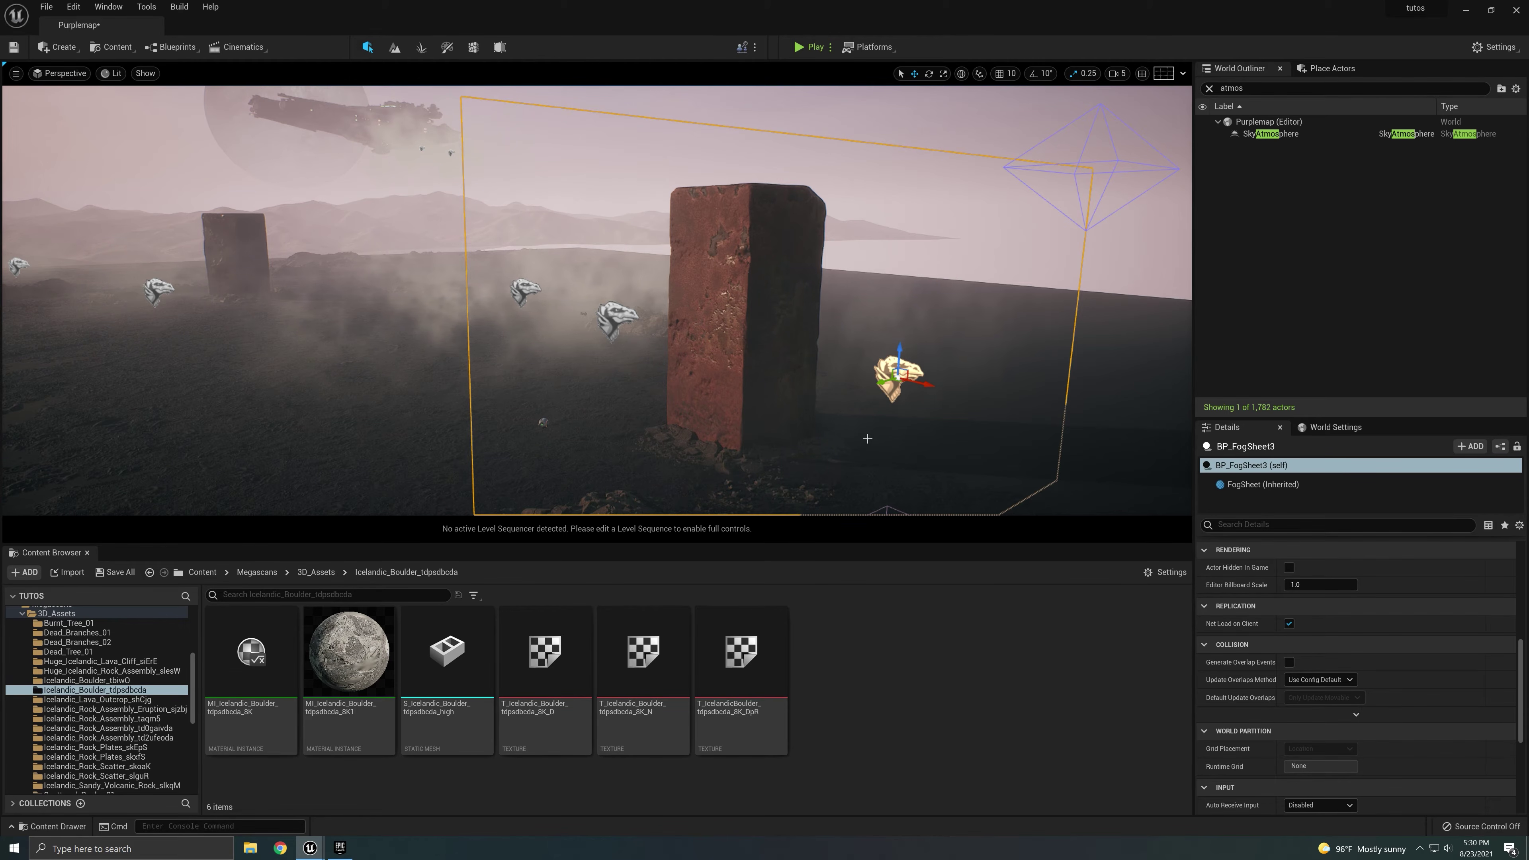
{"action": "mouse_move", "coordinate": [868, 439]}
{"action": "right_mouse_down"}
{"action": "mouse_move", "coordinate": [828, 425]}
{"action": "mouse_move", "coordinate": [871, 425]}
{"action": "right_mouse_up"}
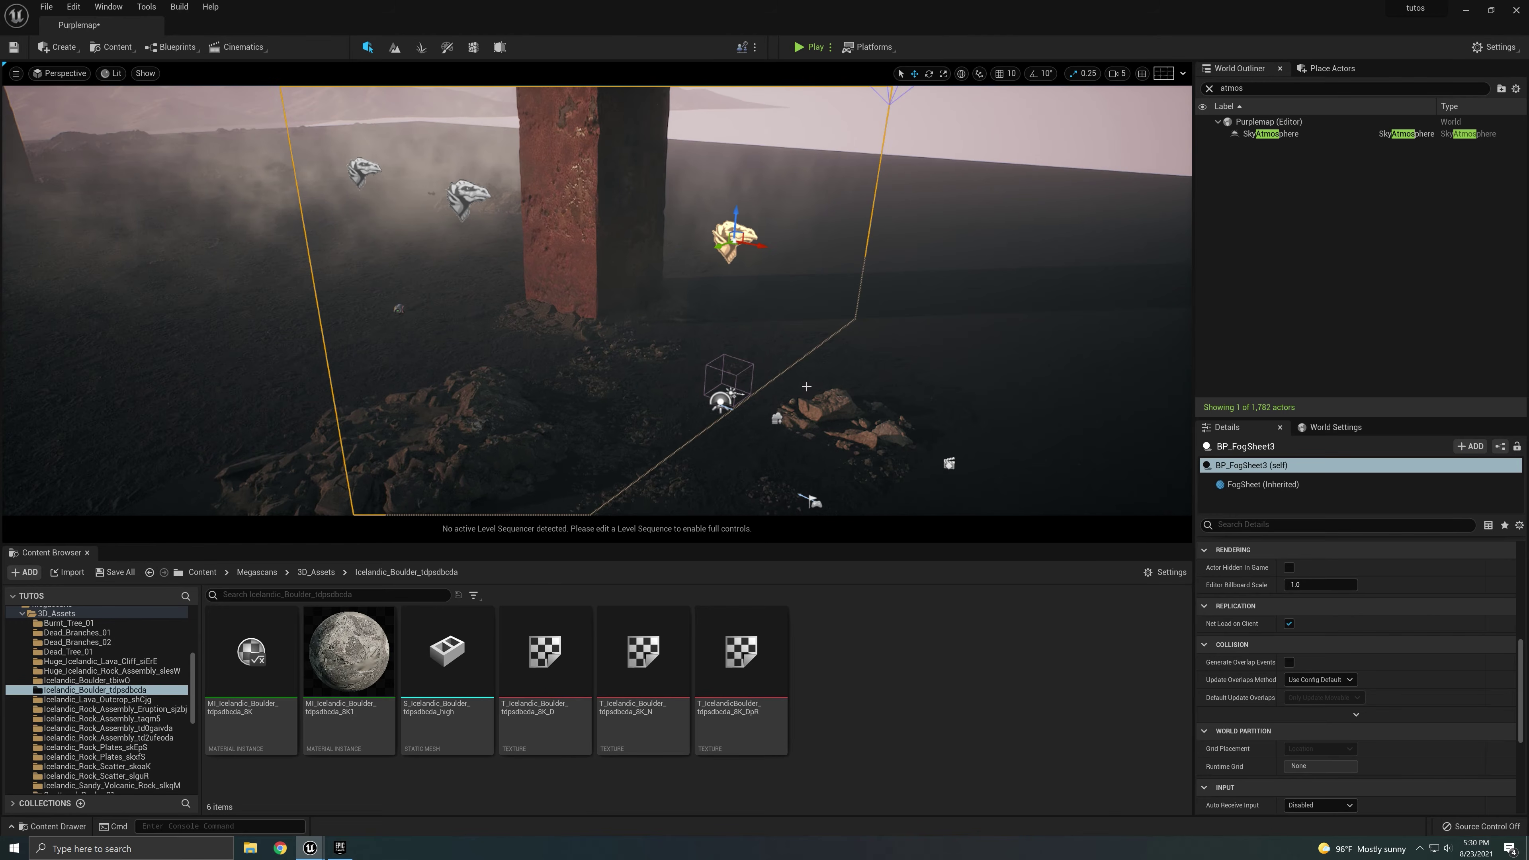
{"action": "right_click_drag", "start_coordinate": [825, 373], "coordinate": [783, 356]}
{"action": "right_click_drag", "start_coordinate": [855, 408], "coordinate": [819, 375]}
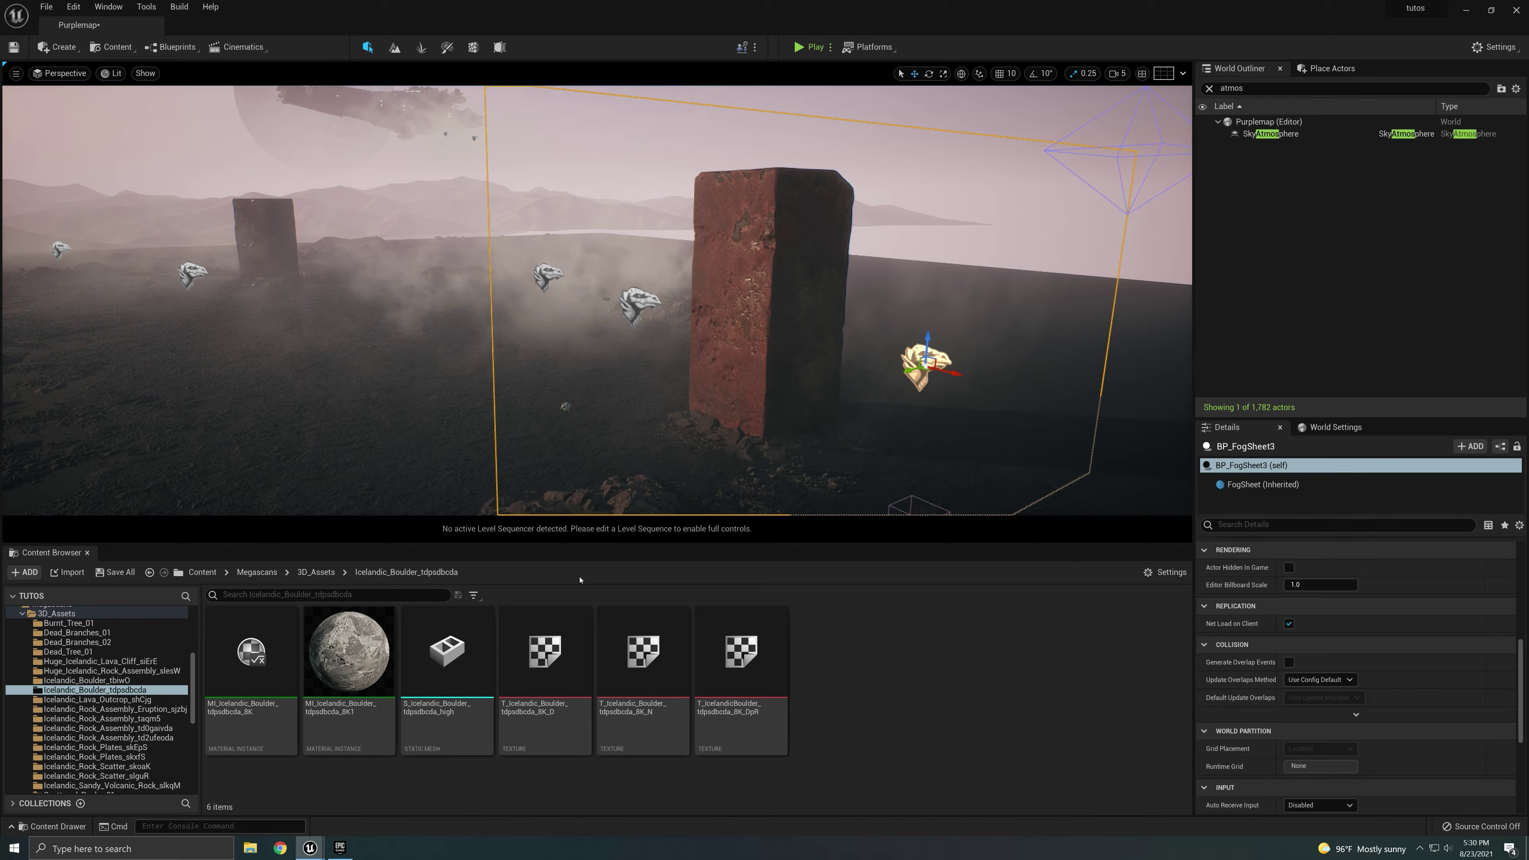
- Switch to the Epic Games Launcher and search the library's Vault for "parti"
{"action": "left_click", "coordinate": [340, 847]}
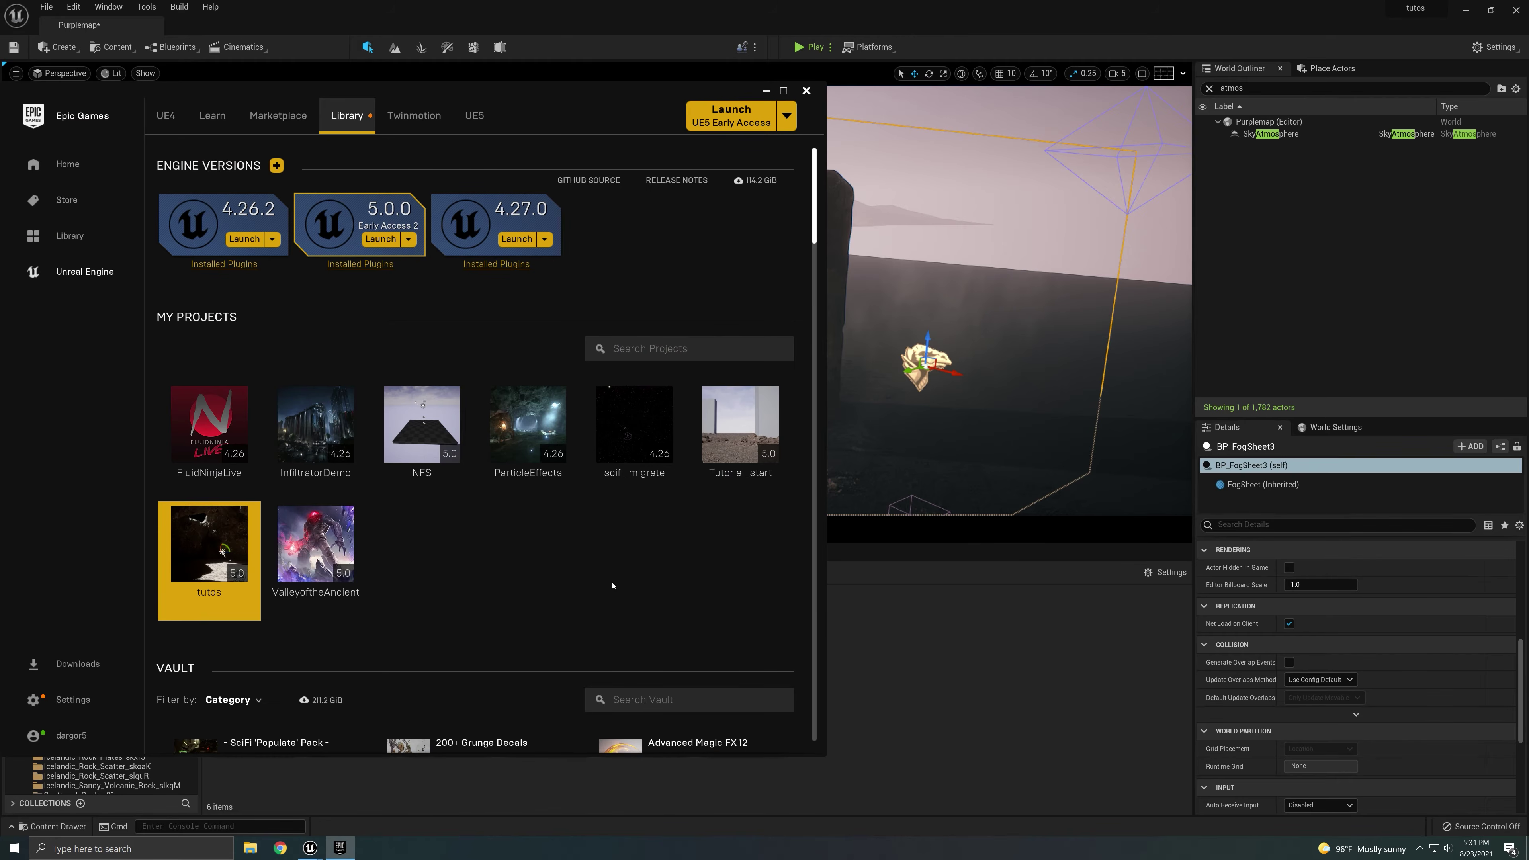
{"action": "scroll", "coordinate": [566, 557], "scroll_direction": "down", "scroll_amount": 2}
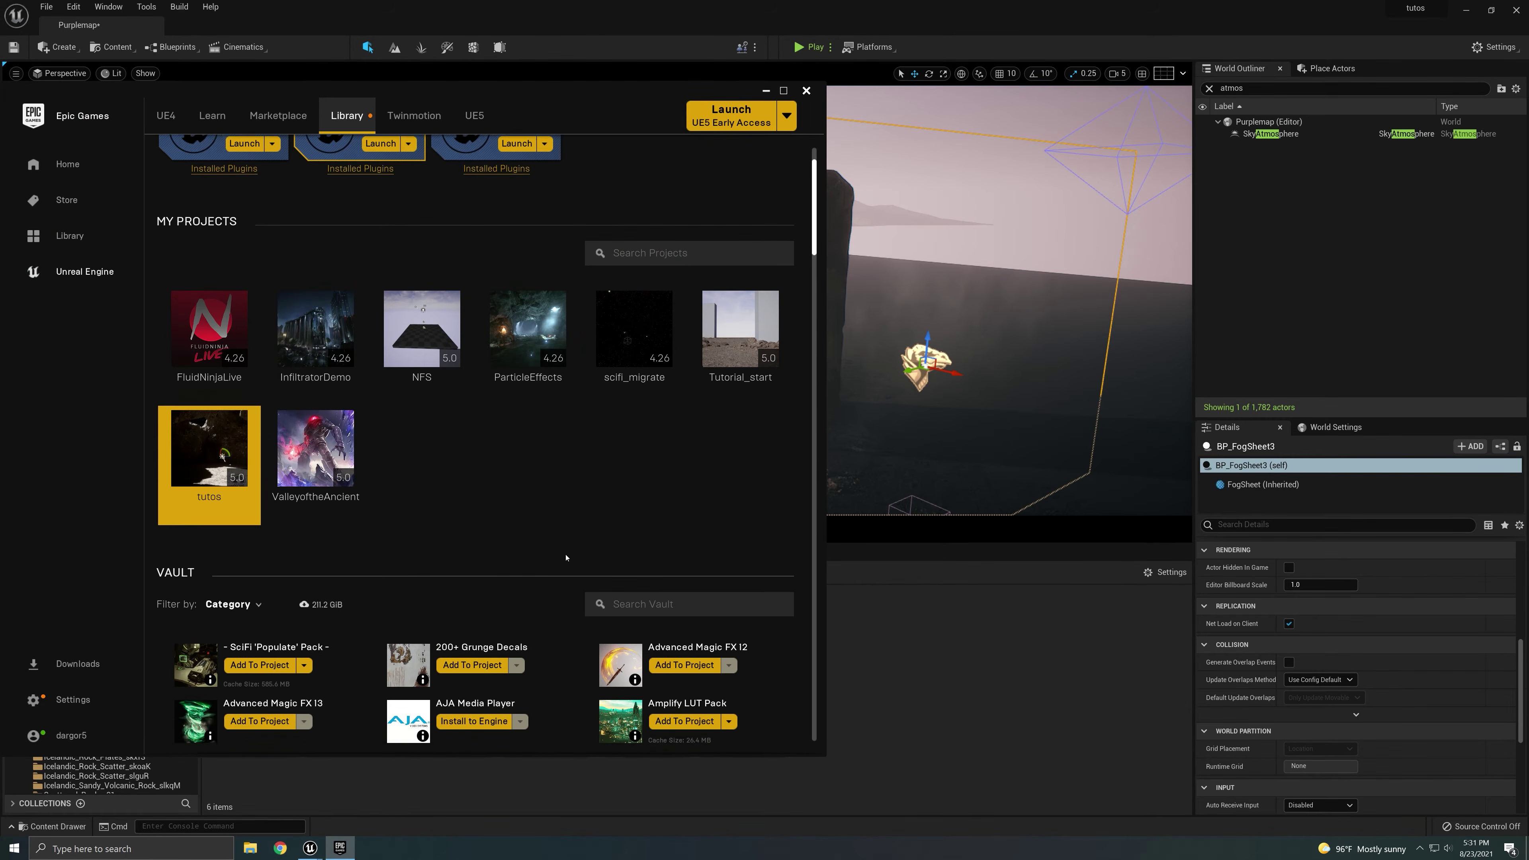
{"action": "scroll", "coordinate": [566, 558], "scroll_direction": "down", "scroll_amount": 1}
{"action": "left_click", "coordinate": [656, 566]}
{"action": "type", "text": "parti"}
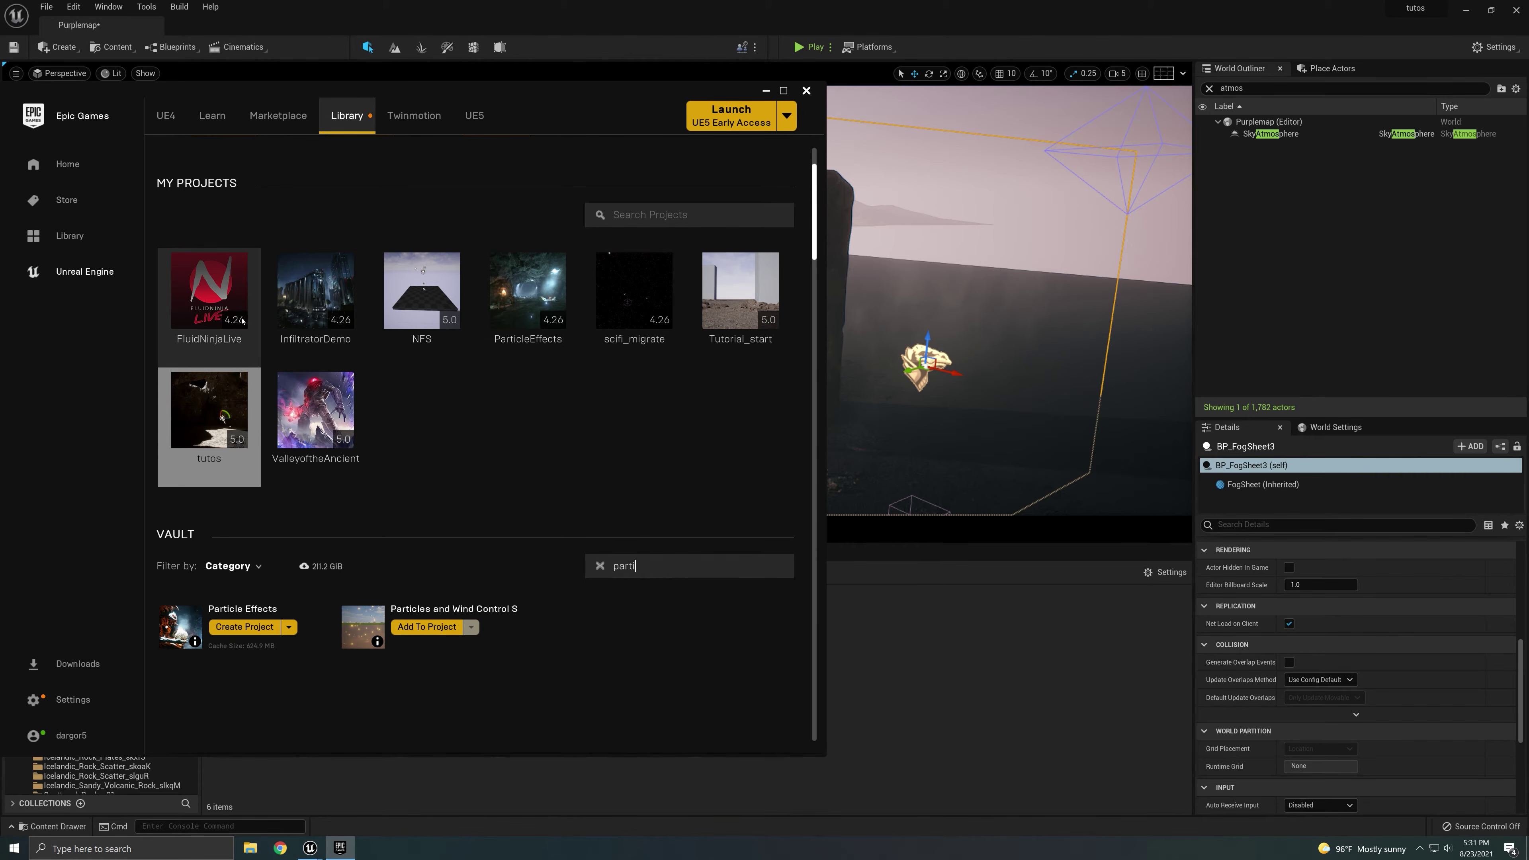
- Browse the launcher's Learn samples to find the Particle Effects project among the Legacy Samples
{"action": "left_click", "coordinate": [214, 116]}
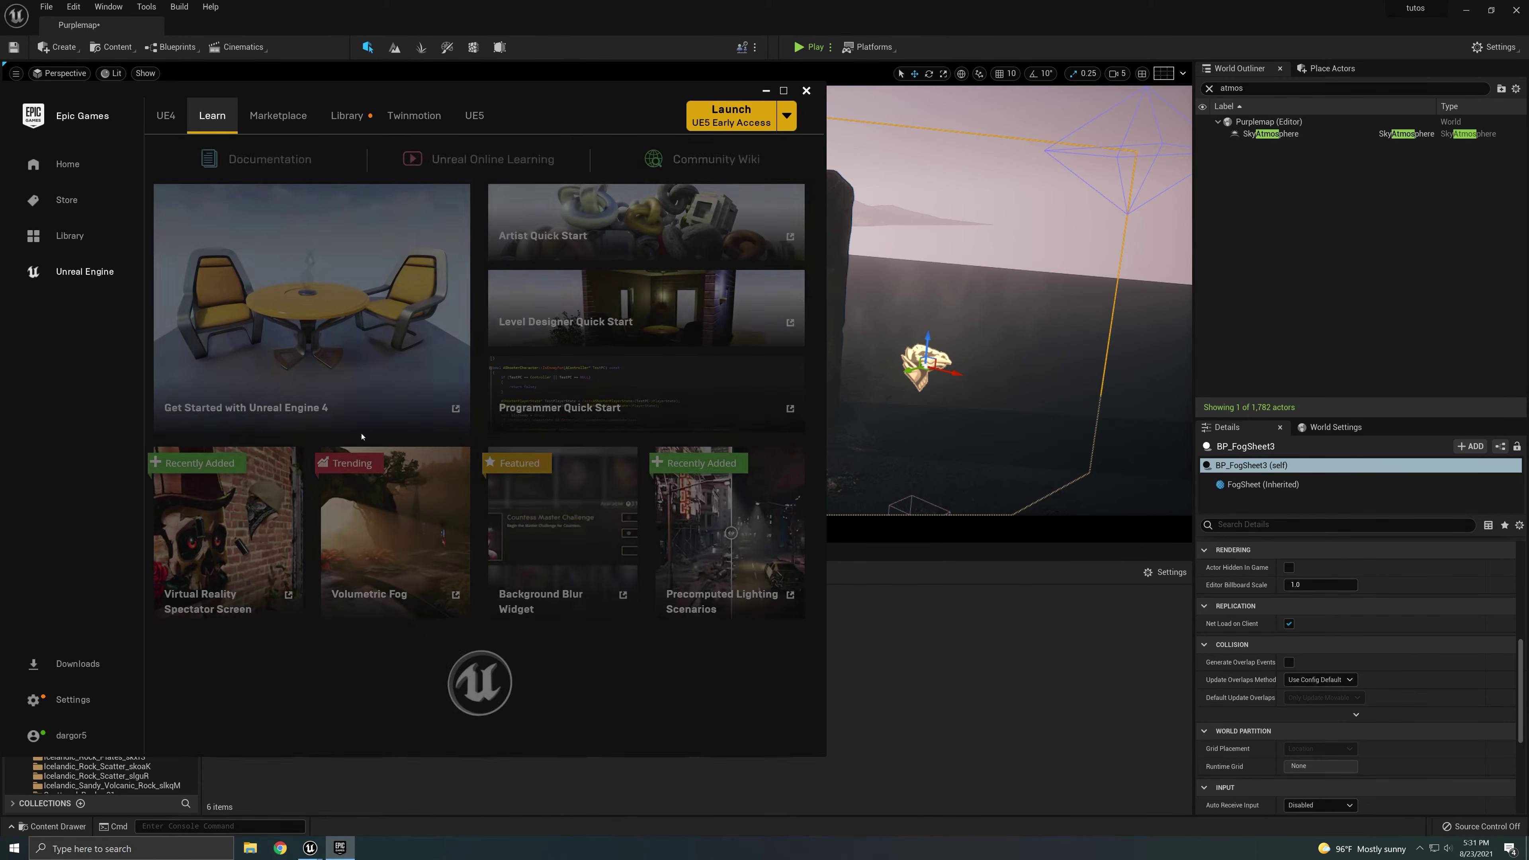
{"action": "scroll", "coordinate": [526, 564], "scroll_direction": "down", "scroll_amount": 10}
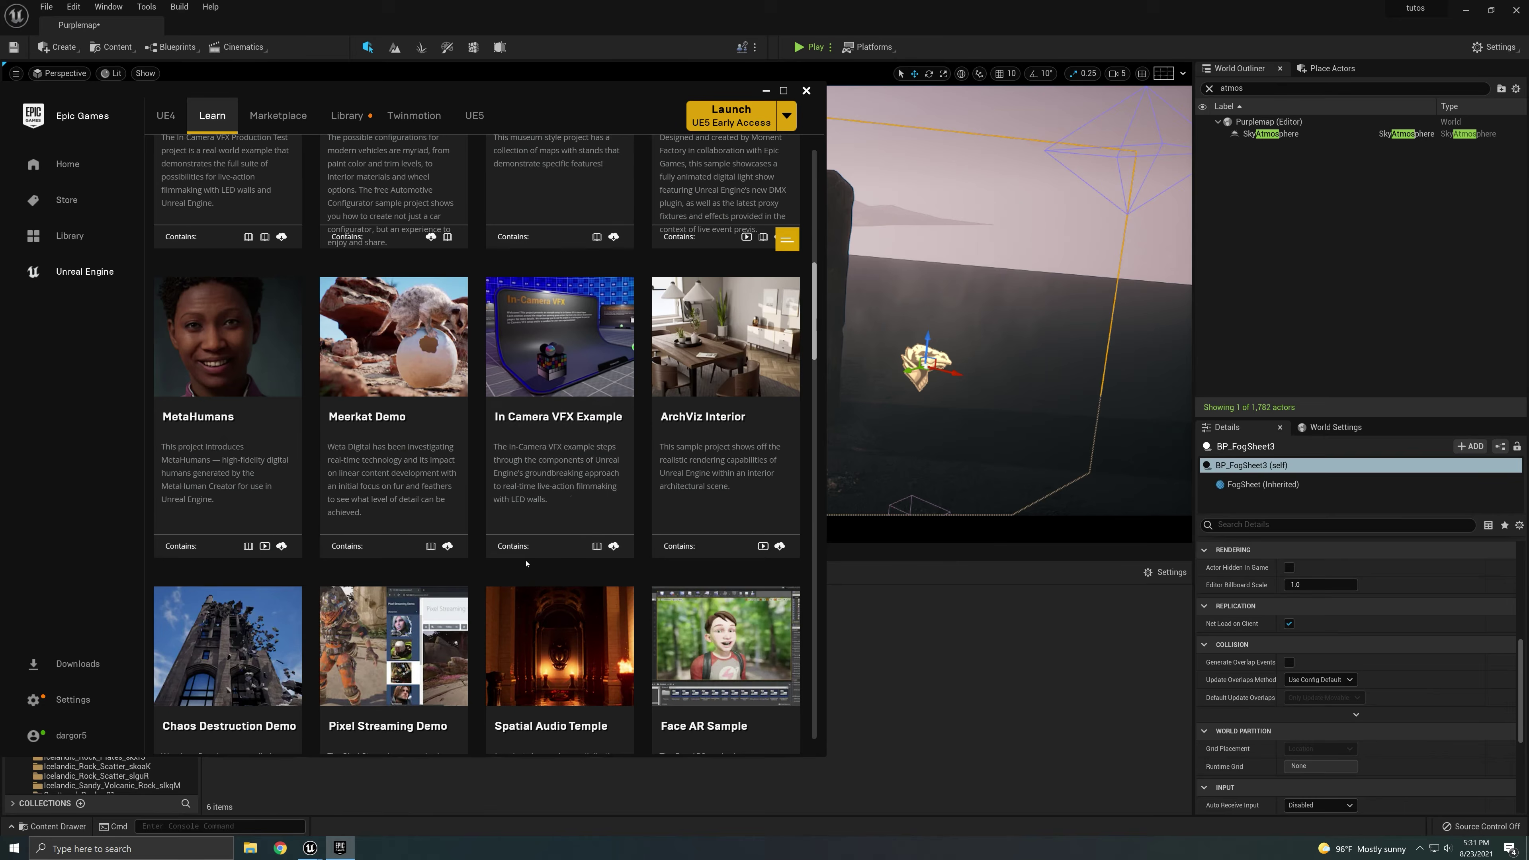
{"action": "scroll", "coordinate": [526, 545], "scroll_direction": "down", "scroll_amount": 15}
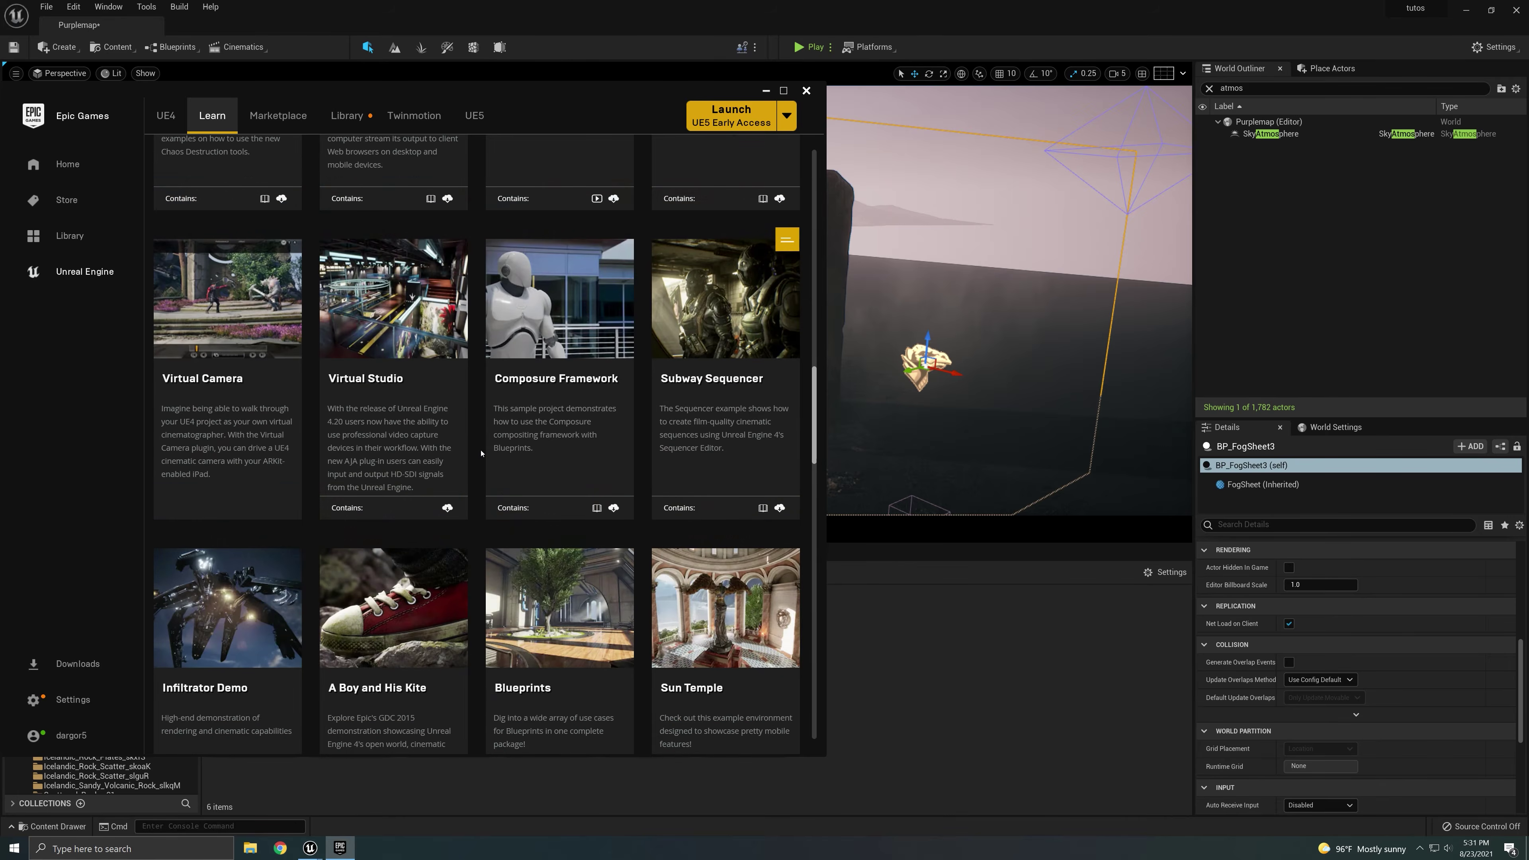
{"action": "scroll", "coordinate": [577, 521], "scroll_direction": "down", "scroll_amount": 5}
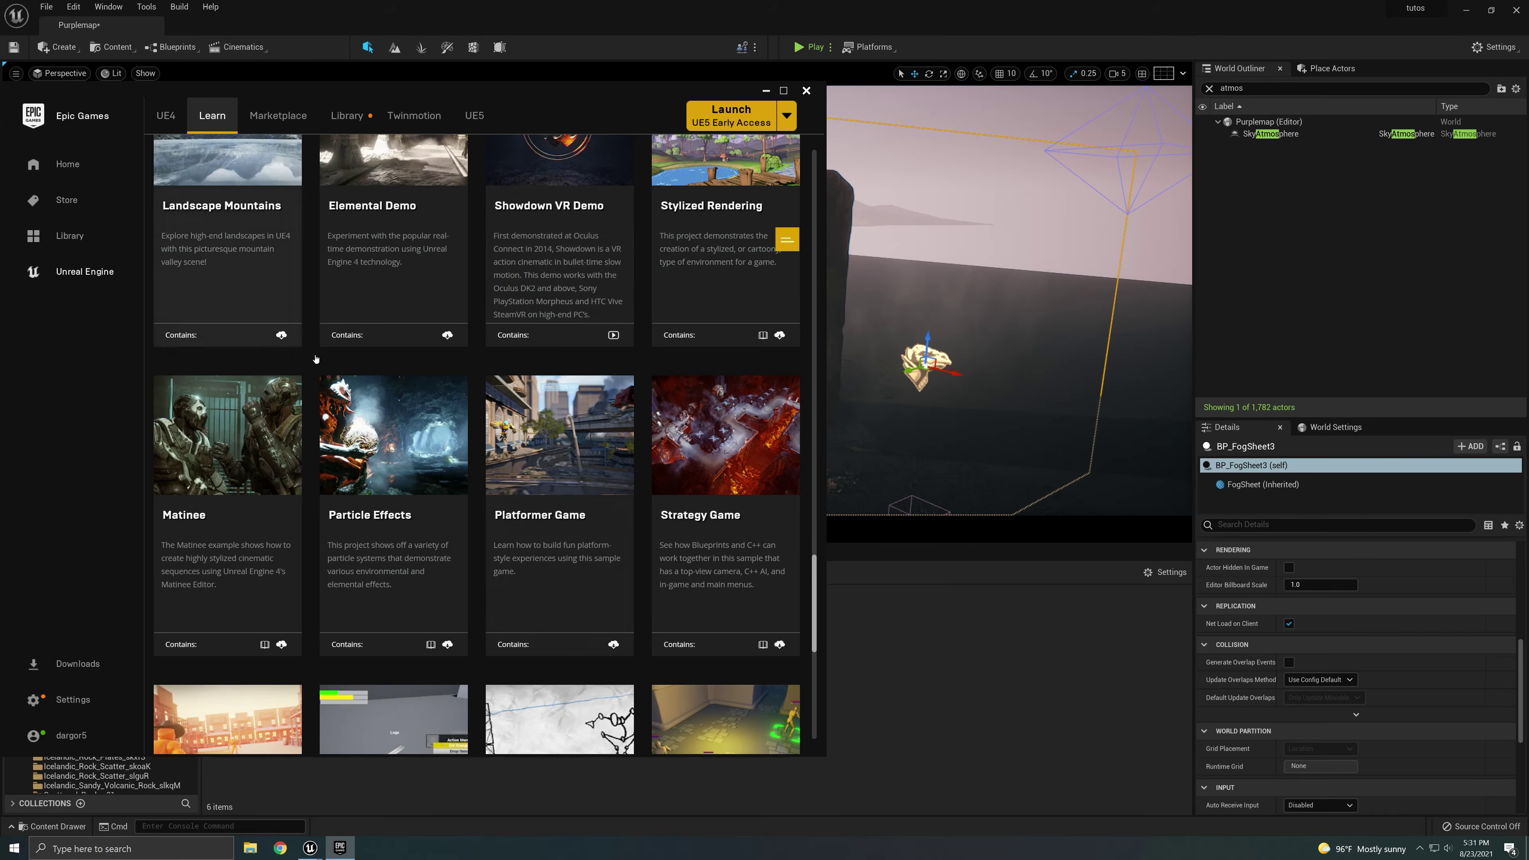
{"action": "scroll", "coordinate": [316, 359], "scroll_direction": "up", "scroll_amount": 2}
{"action": "scroll", "coordinate": [460, 426], "scroll_direction": "down", "scroll_amount": 3}
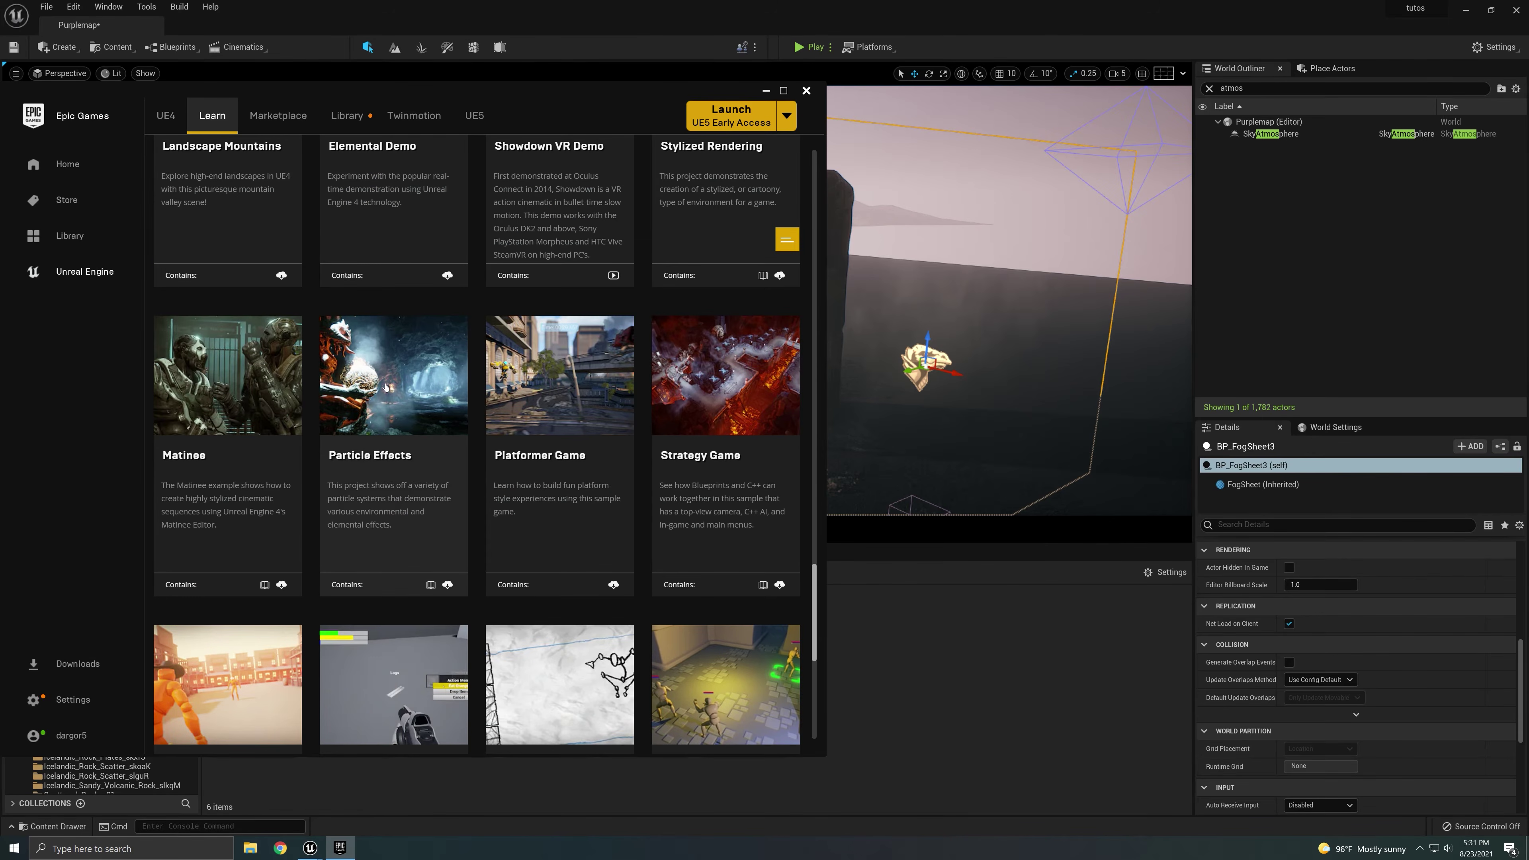
{"action": "scroll", "coordinate": [421, 398], "scroll_direction": "up", "scroll_amount": 3}
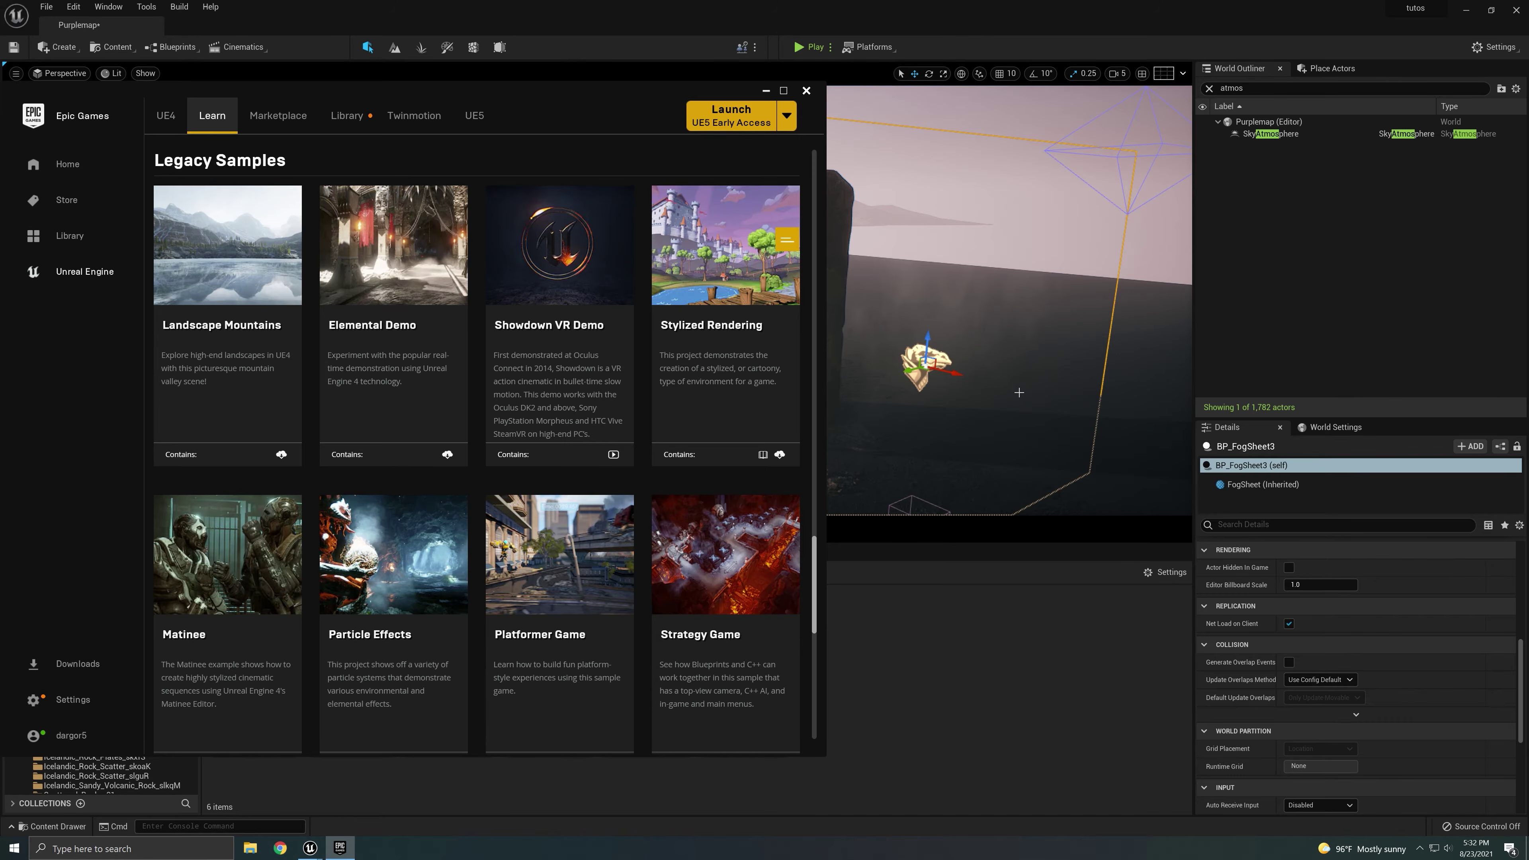
- Open the ParticleEffects project from the launcher's library and look around its Cave_Map level
{"action": "left_click", "coordinate": [346, 120]}
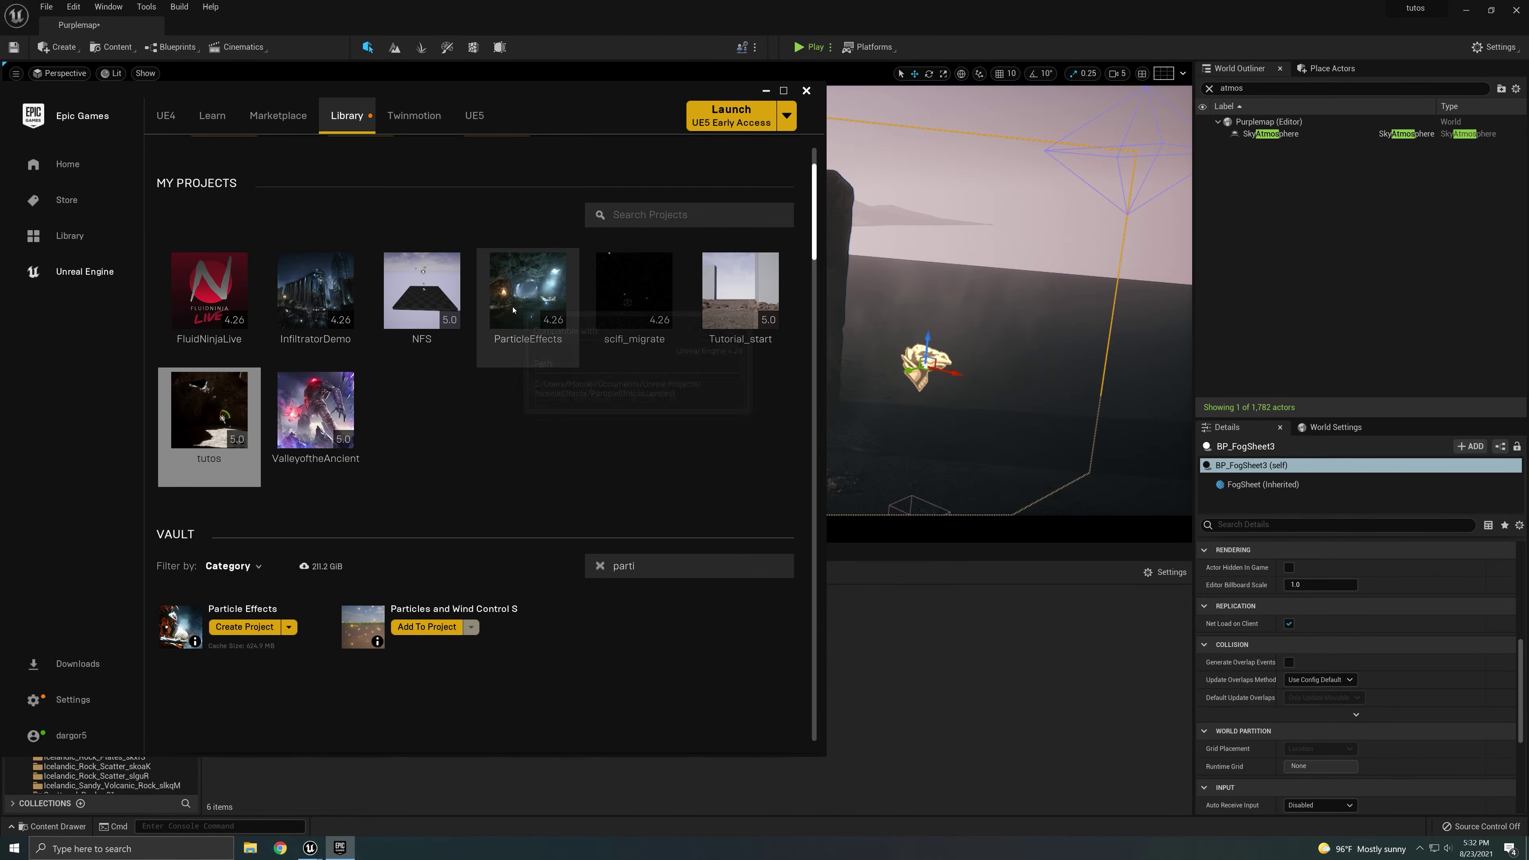
{"action": "mouse_move", "coordinate": [505, 289]}
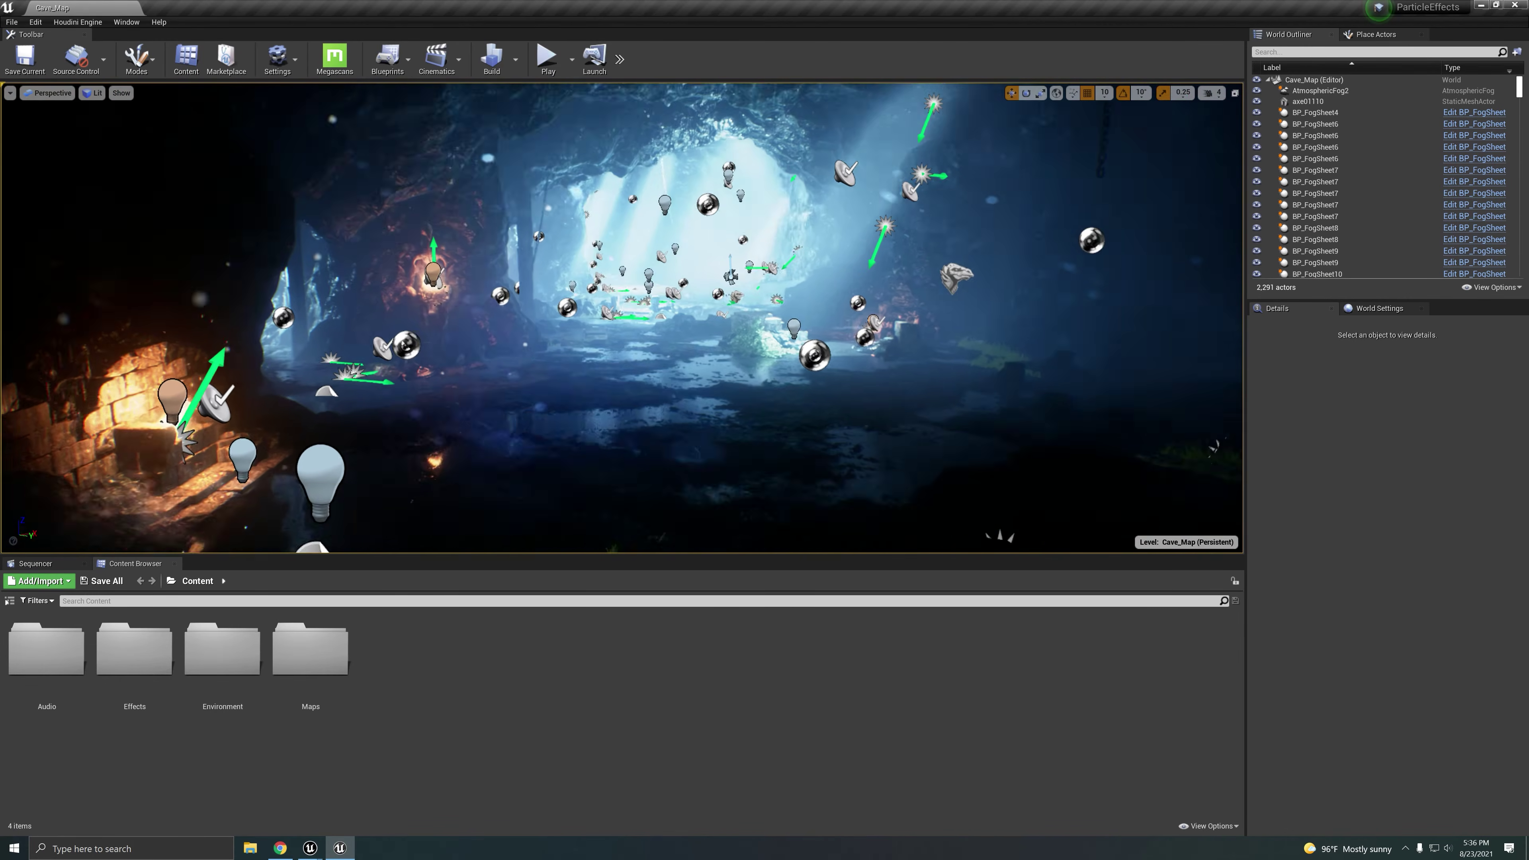
{"action": "mouse_move", "coordinate": [786, 389]}
{"action": "middle_mouse_down"}
{"action": "mouse_move", "coordinate": [771, 386]}
{"action": "mouse_move", "coordinate": [786, 389]}
{"action": "middle_mouse_up"}
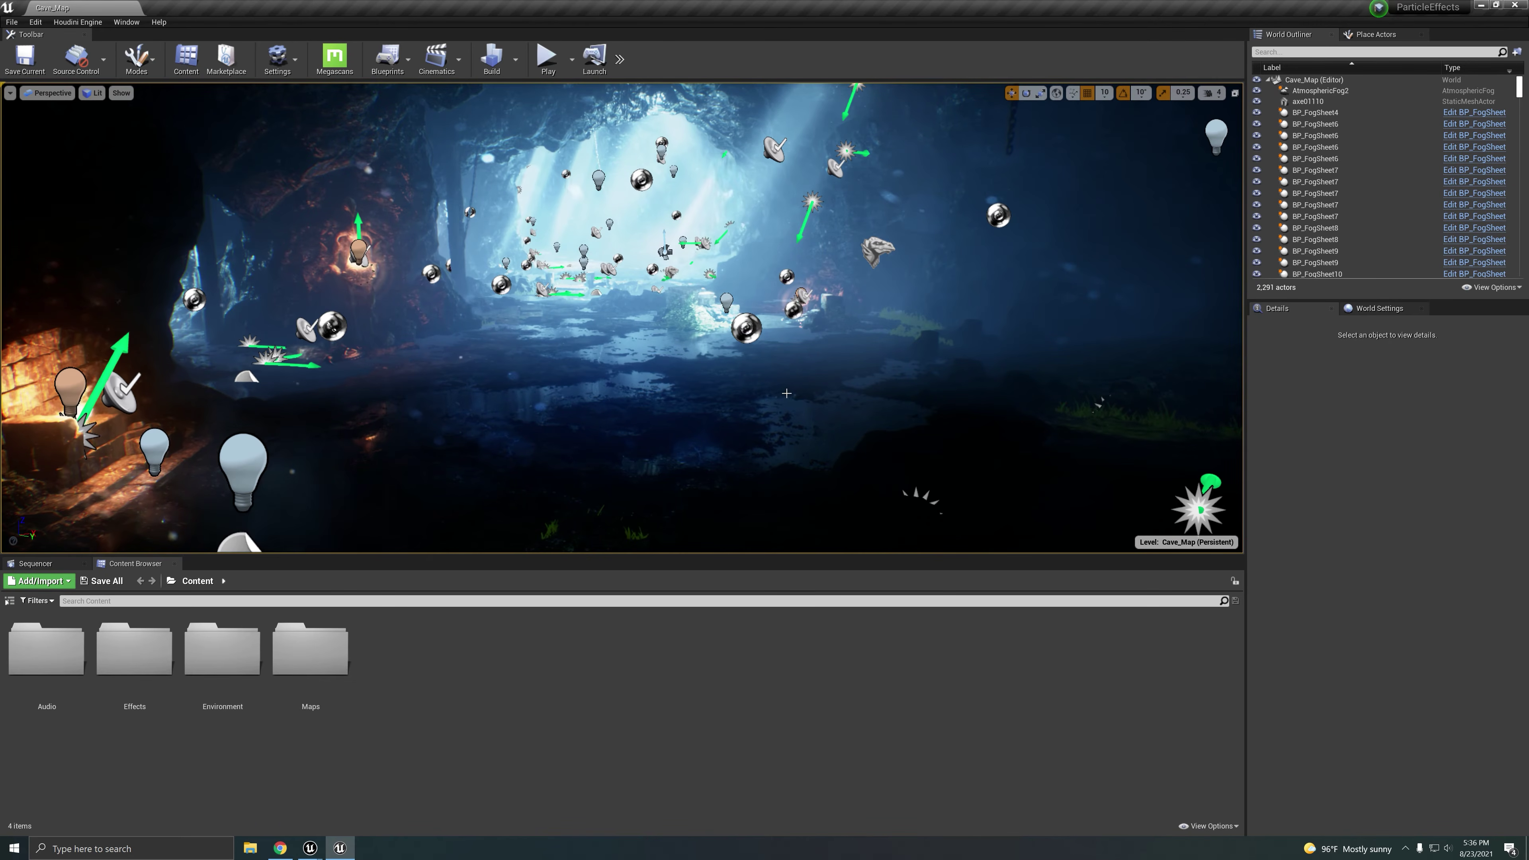
{"action": "left_click_drag", "start_coordinate": [719, 391], "coordinate": [474, 133]}
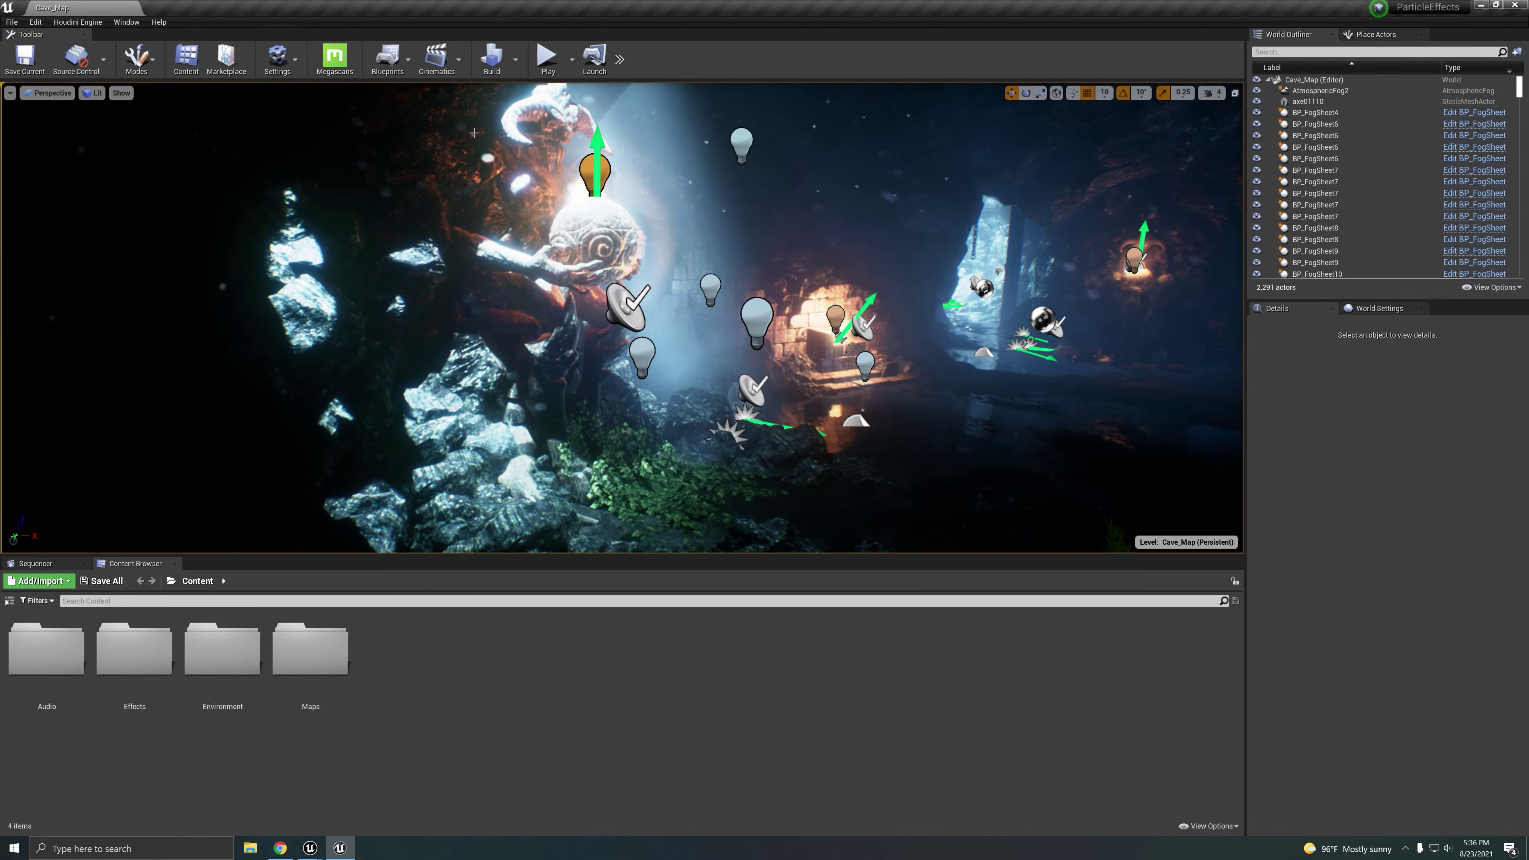
{"action": "left_click_drag", "start_coordinate": [576, 301], "coordinate": [867, 301]}
{"action": "right_click_drag", "start_coordinate": [609, 427], "coordinate": [663, 391]}
{"action": "mouse_move", "coordinate": [579, 309]}
{"action": "right_mouse_down"}
{"action": "mouse_move", "coordinate": [553, 310]}
{"action": "mouse_move", "coordinate": [579, 308]}
{"action": "right_mouse_up"}
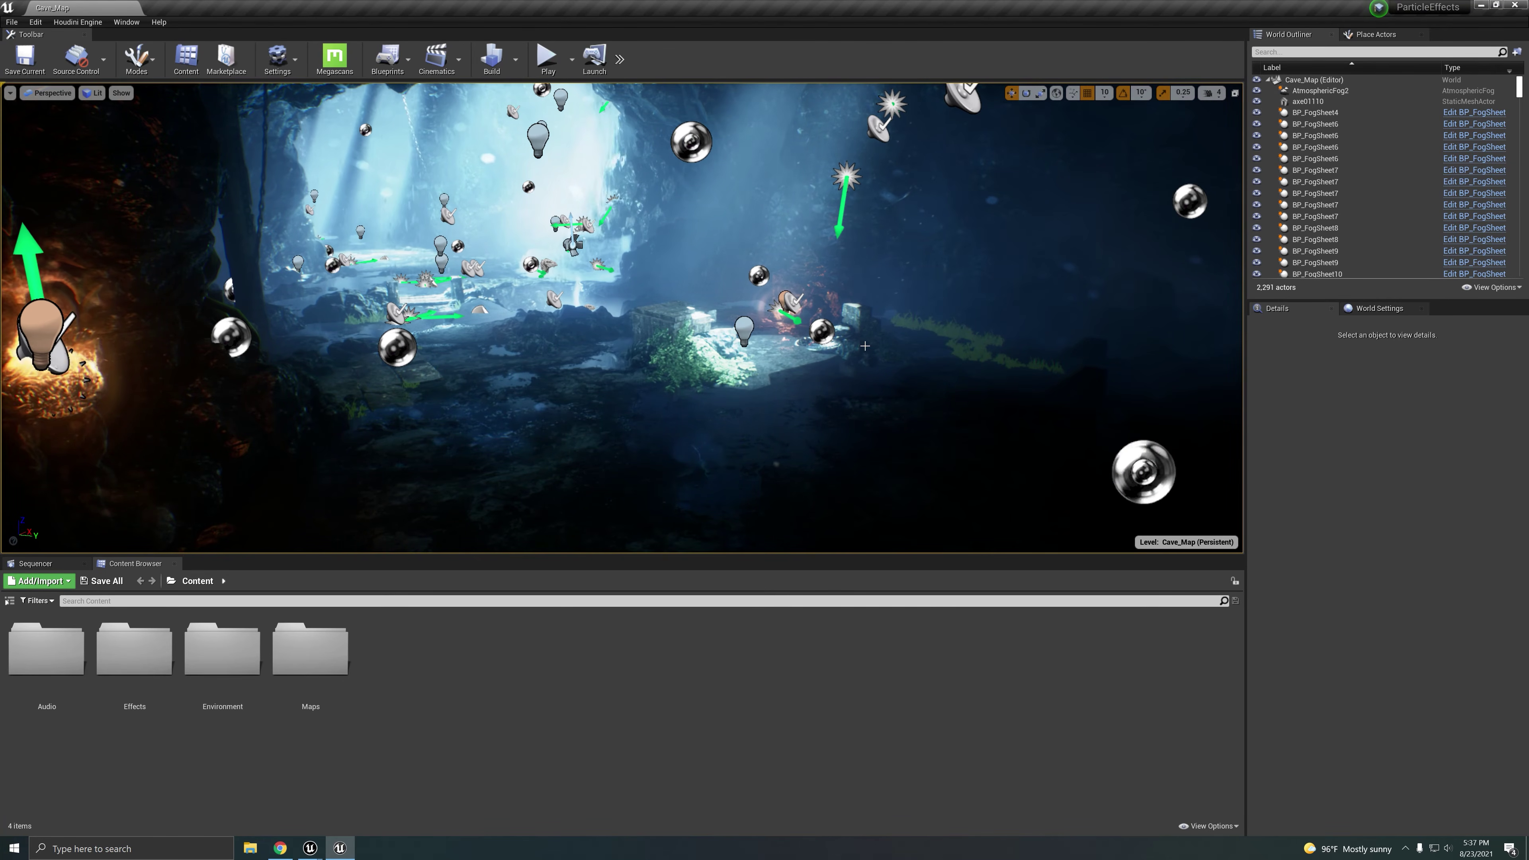
{"action": "right_click_drag", "start_coordinate": [873, 372], "coordinate": [862, 372]}
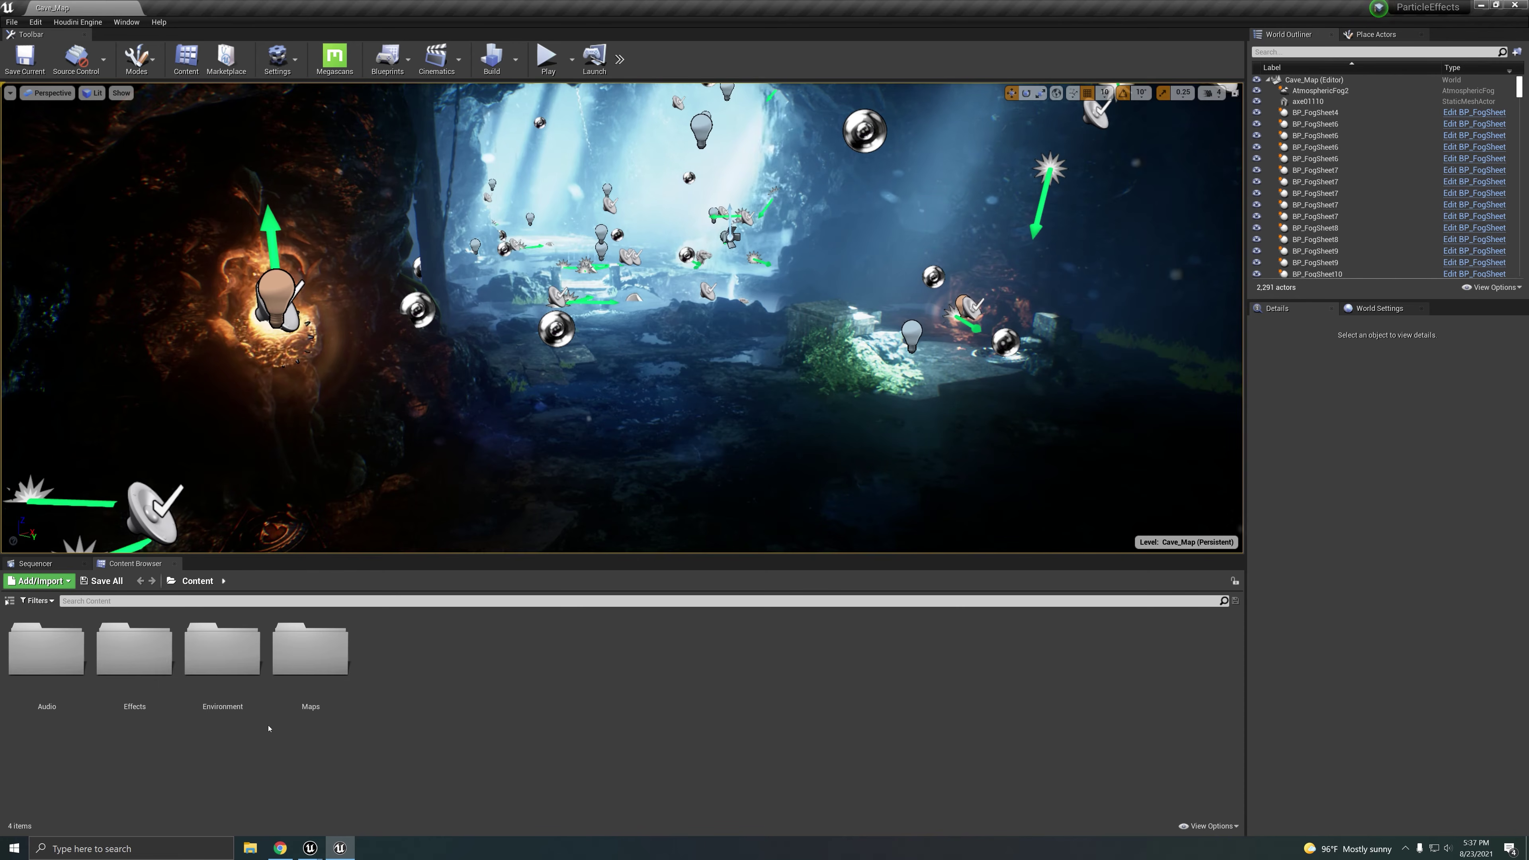
{"action": "double_click", "coordinate": [134, 656]}
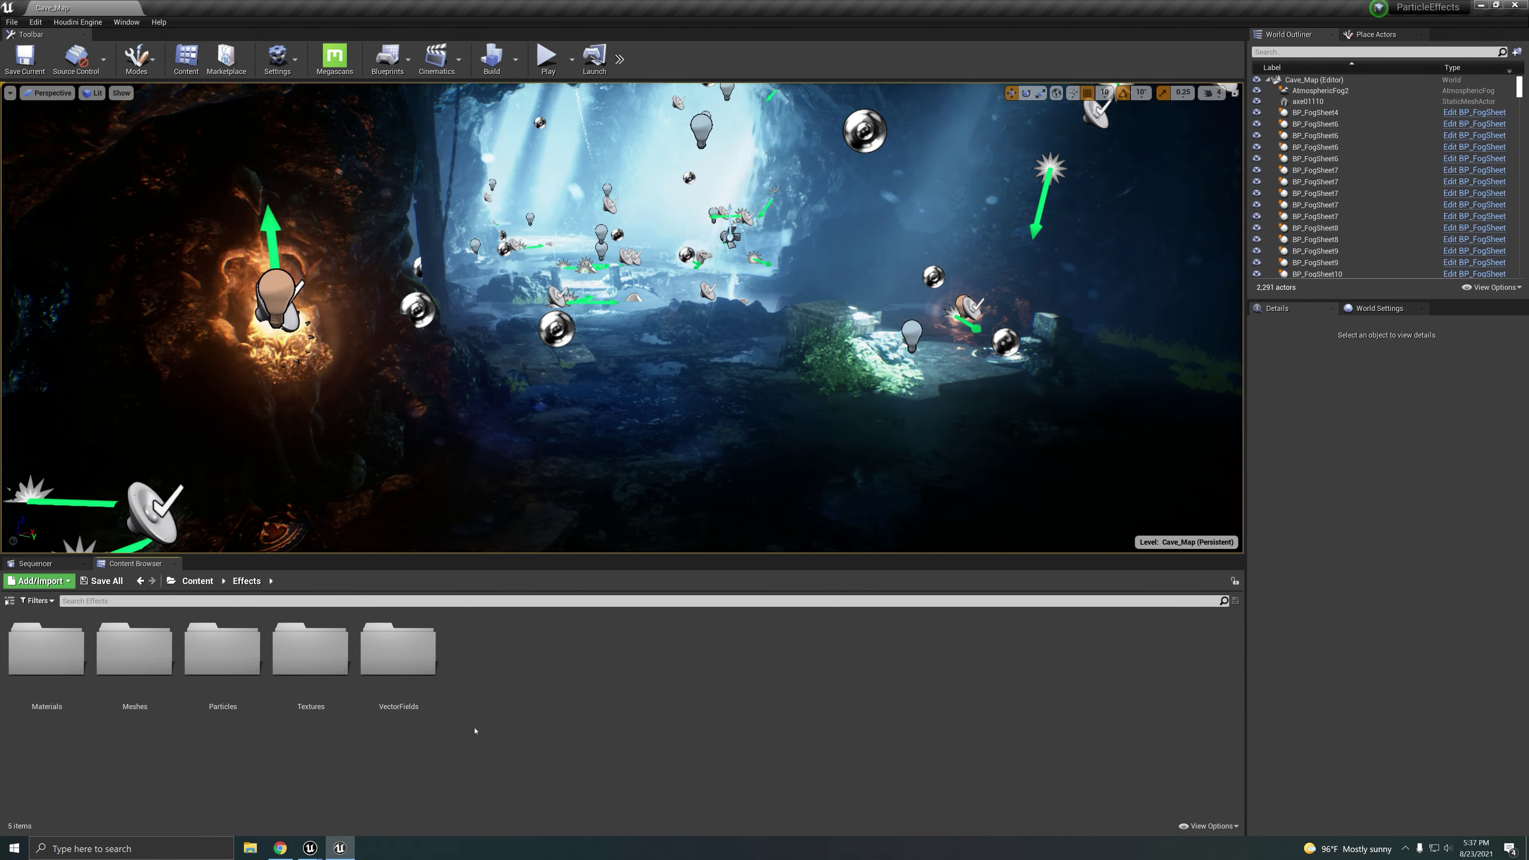
{"action": "left_click", "coordinate": [197, 580]}
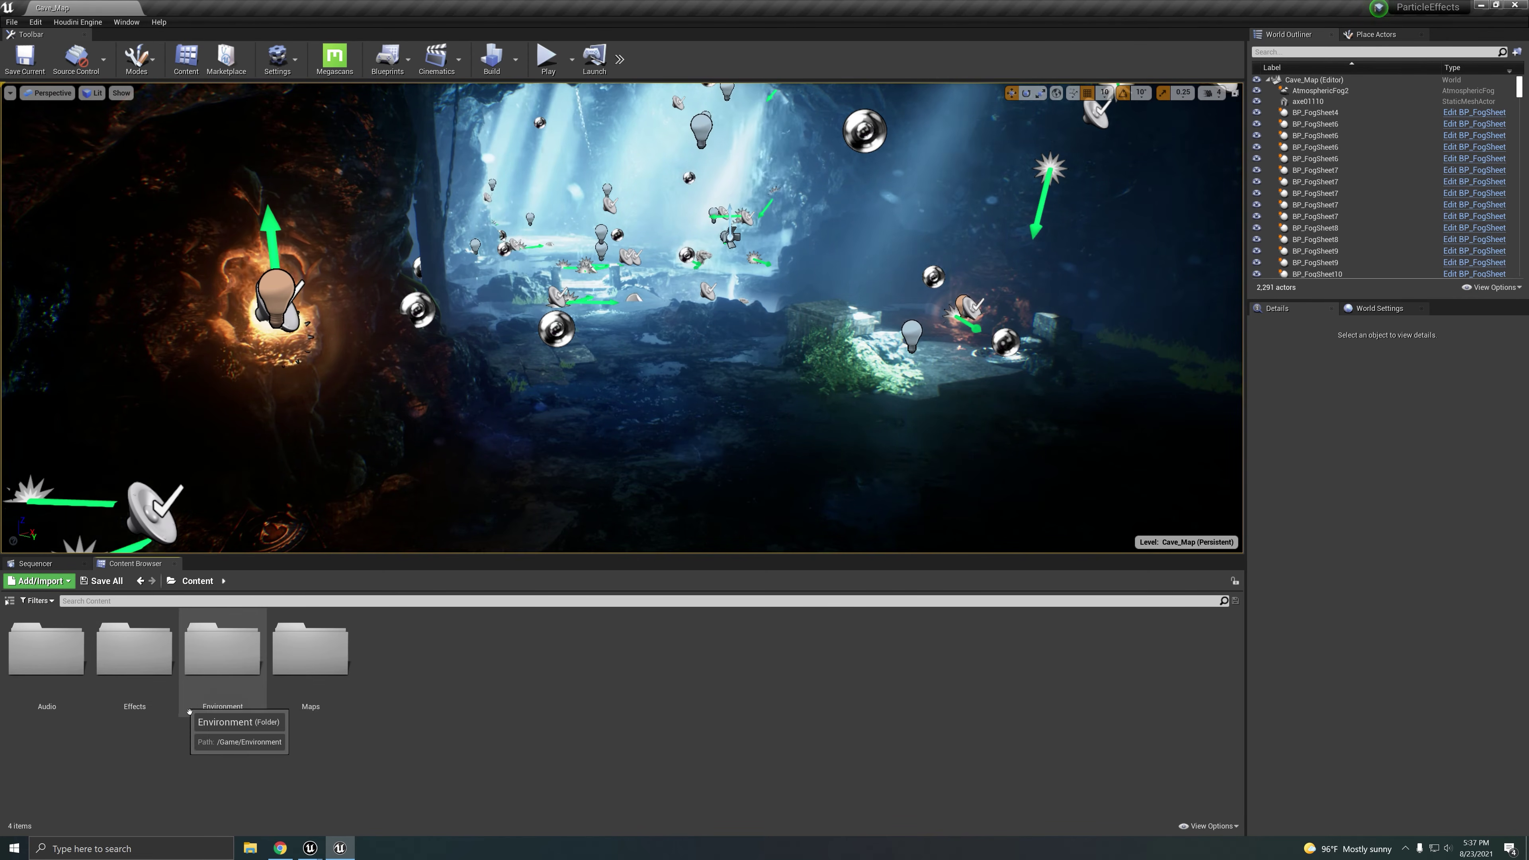
{"action": "double_click", "coordinate": [222, 663]}
{"action": "key", "text": "alt+Left"}
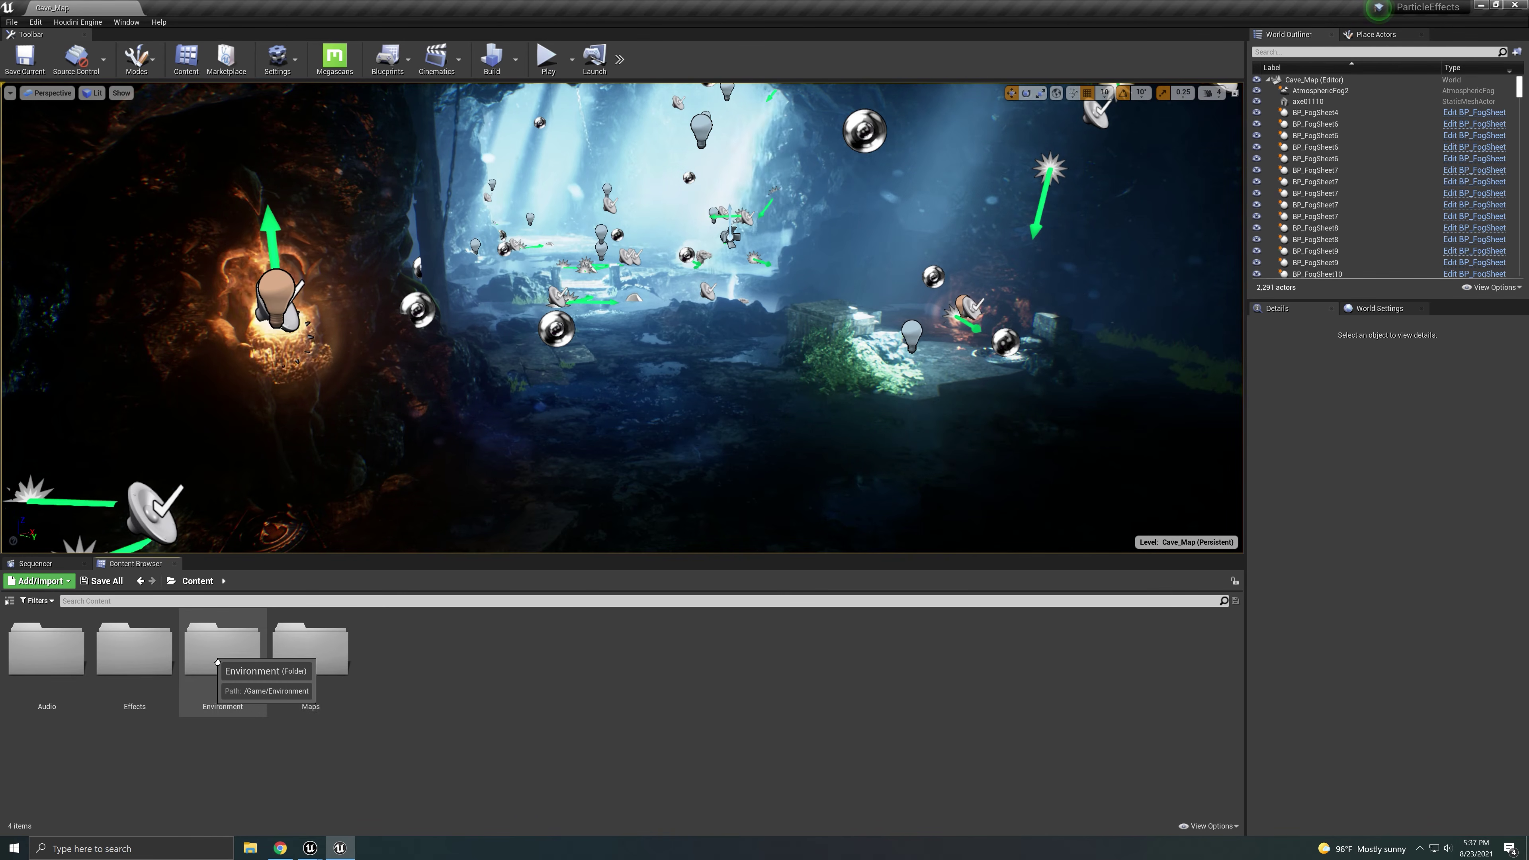
{"action": "left_click", "coordinate": [154, 666]}
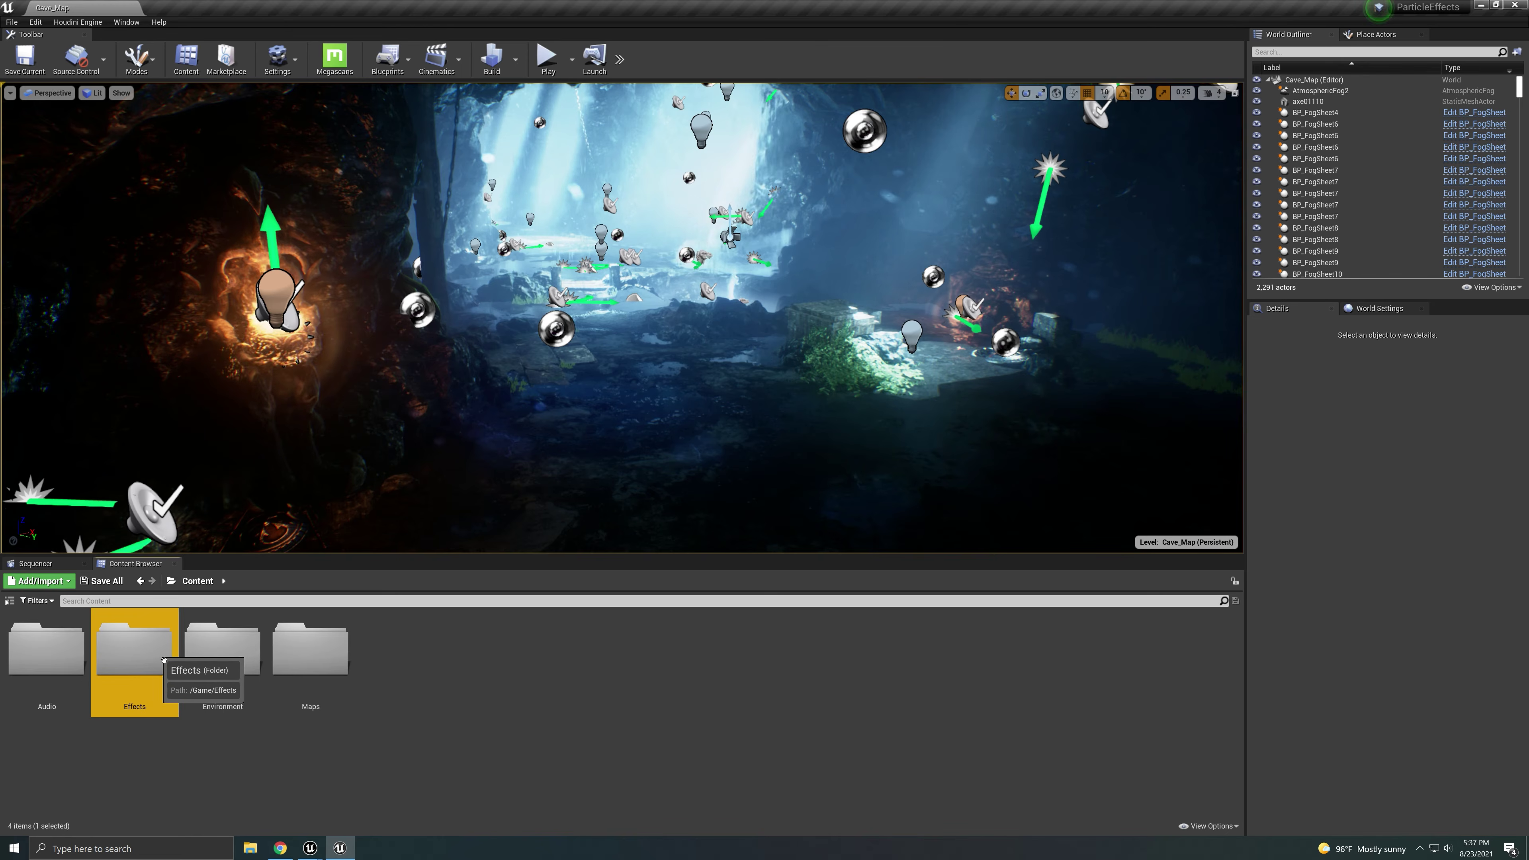
- Open the project's Environment/Blueprints/FogSheet content folder containing the BP_FogSheet blueprint
{"action": "double_click", "coordinate": [220, 675]}
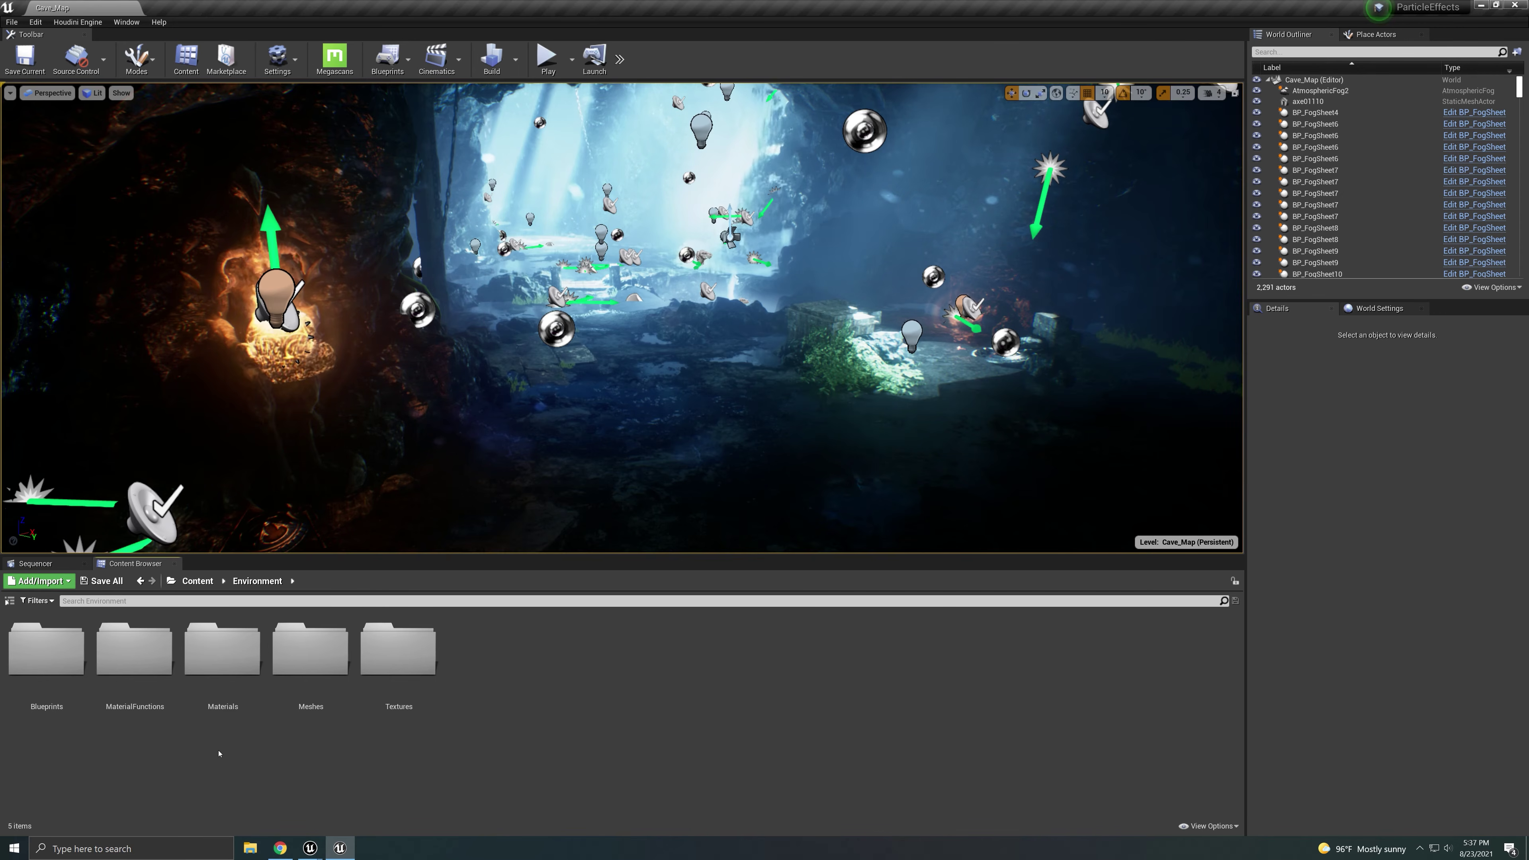
{"action": "left_click", "coordinate": [51, 659]}
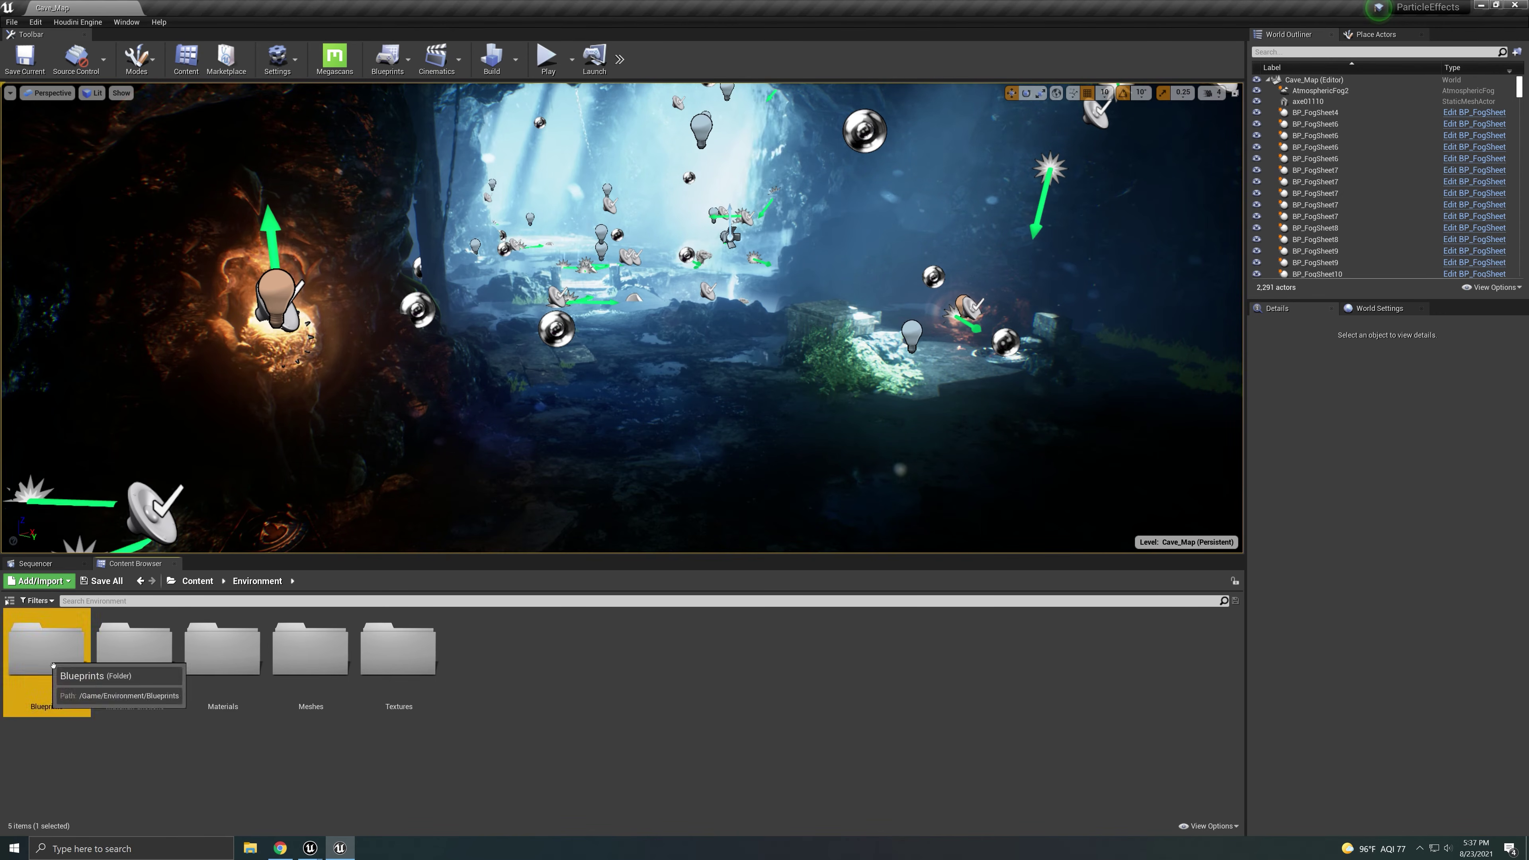
{"action": "double_click", "coordinate": [53, 665]}
{"action": "left_click", "coordinate": [134, 713]}
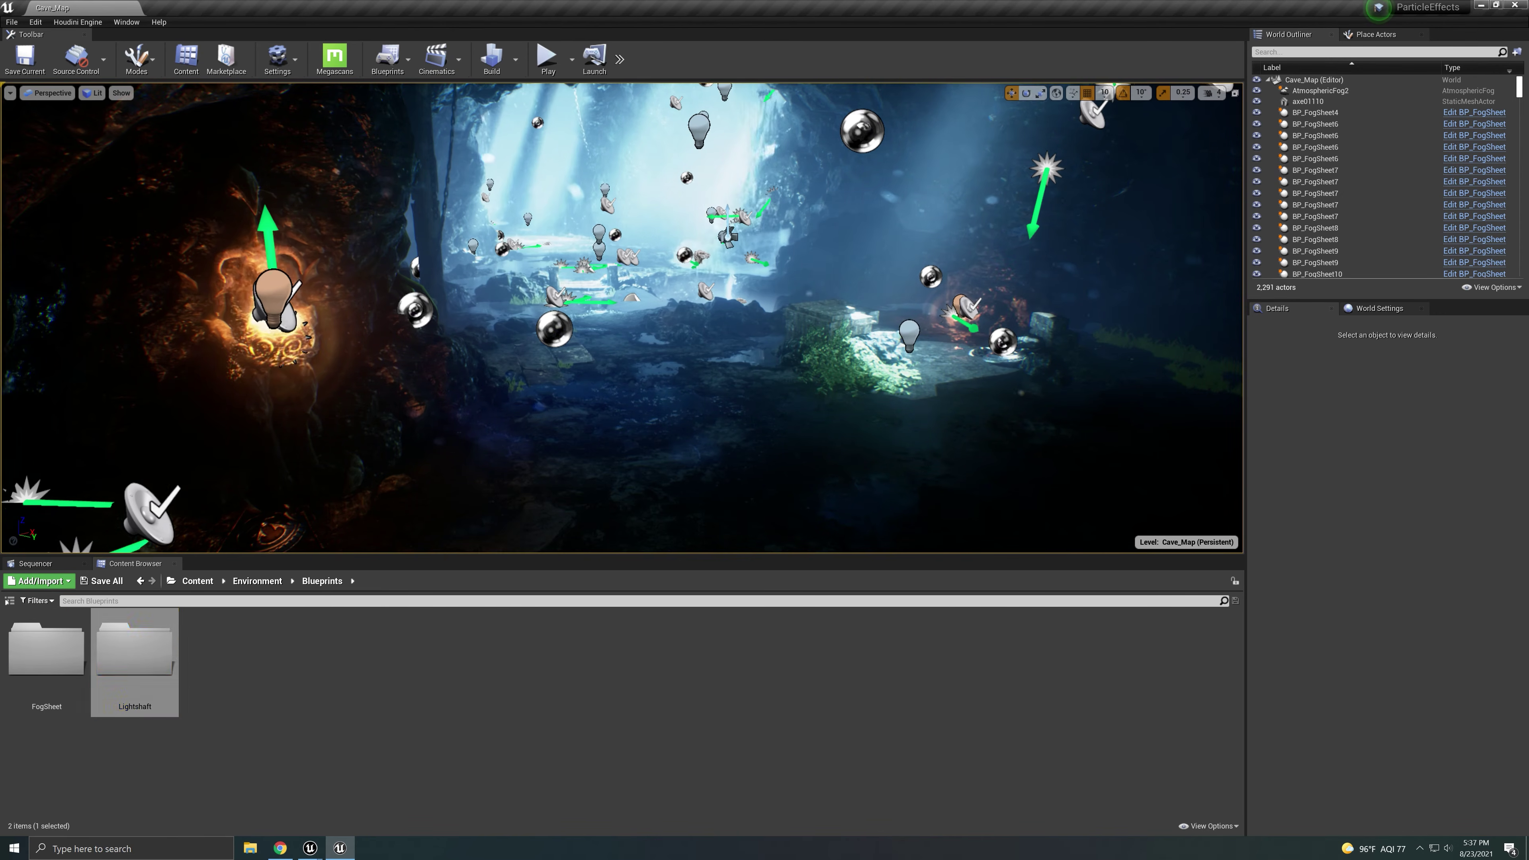
{"action": "right_click_drag", "start_coordinate": [723, 362], "coordinate": [827, 389]}
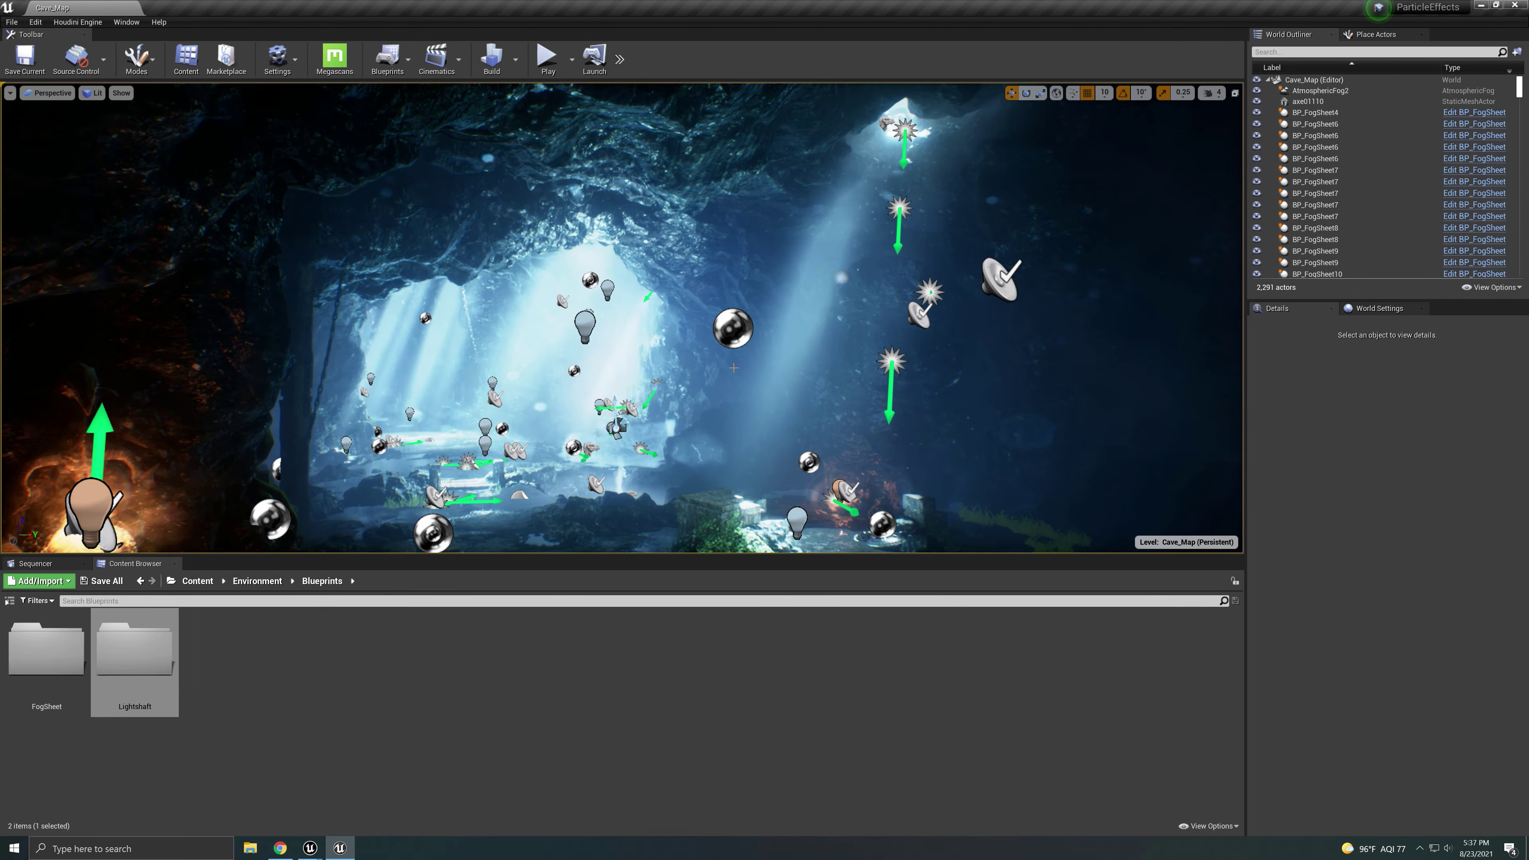
{"action": "left_click", "coordinate": [56, 664]}
{"action": "double_click", "coordinate": [57, 664]}
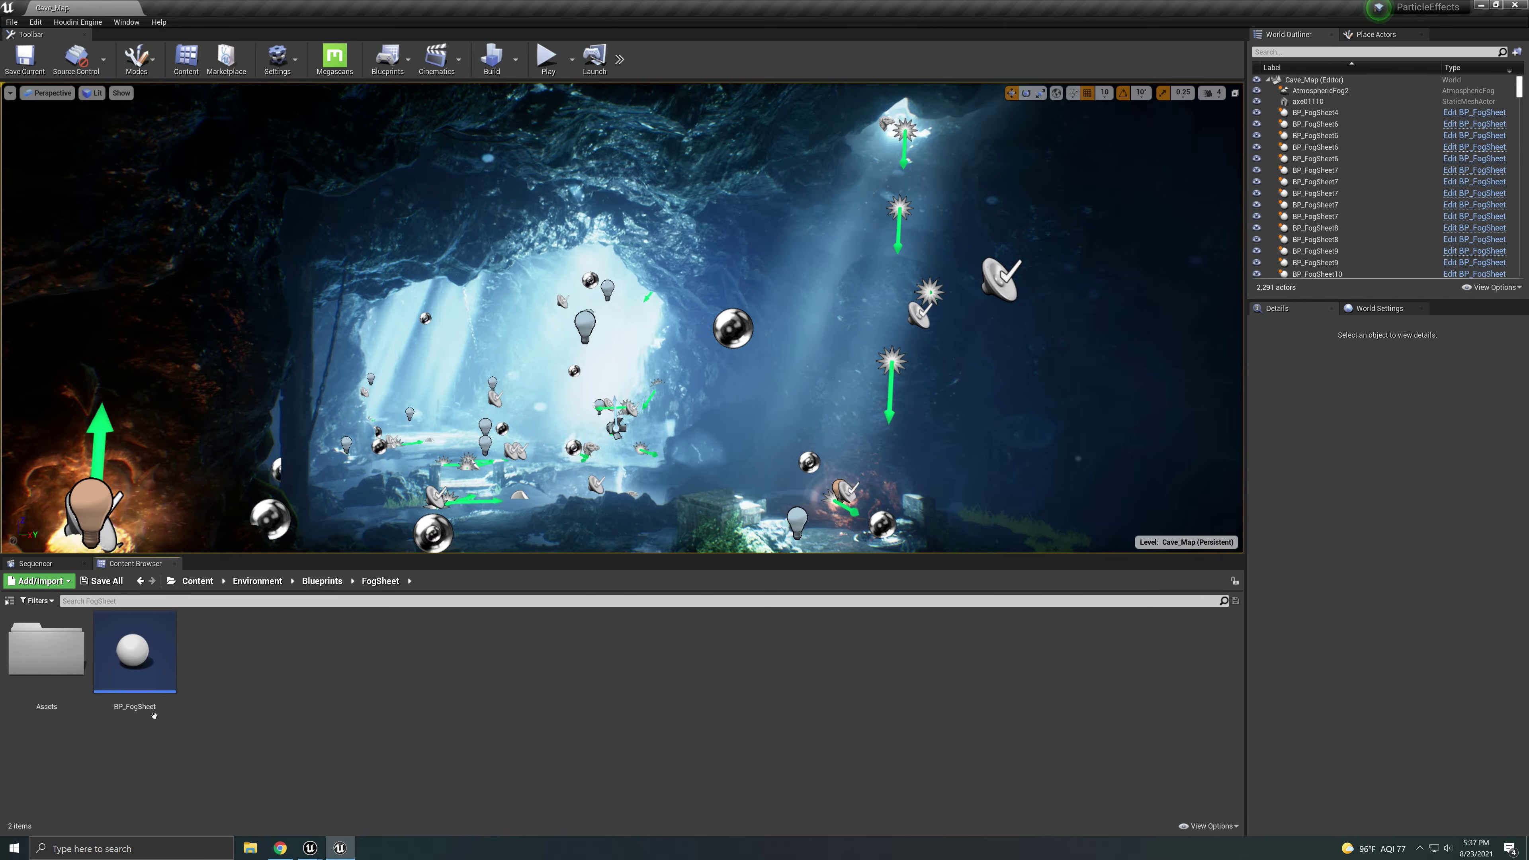
{"action": "right_click_drag", "start_coordinate": [626, 386], "coordinate": [614, 399]}
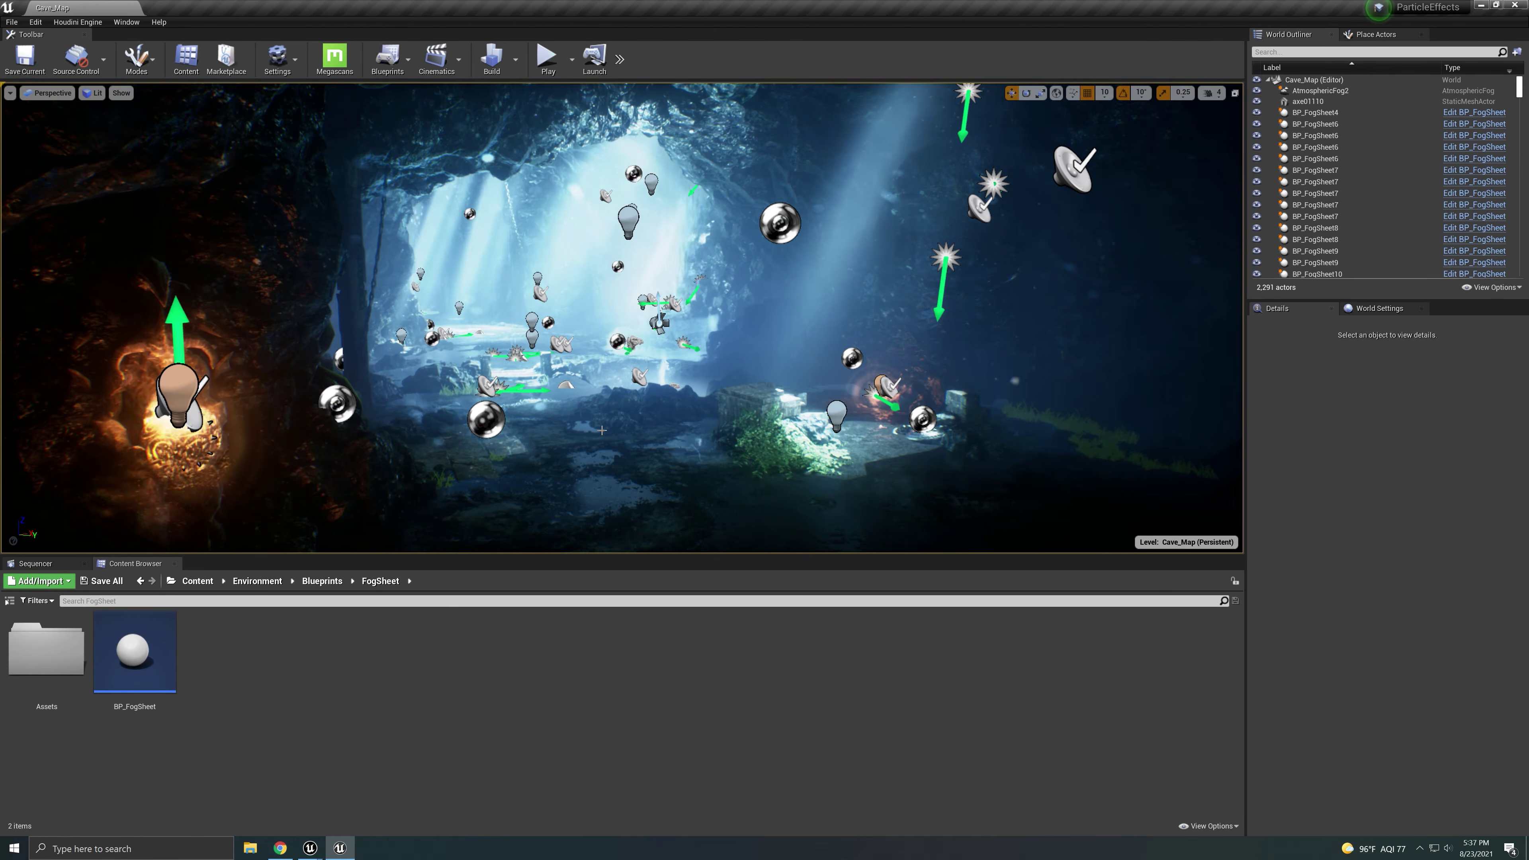
- Migrate BP_FogSheet with all its listed dependent assets into the Tutorial_start project's Content folder
{"action": "mouse_move", "coordinate": [141, 704]}
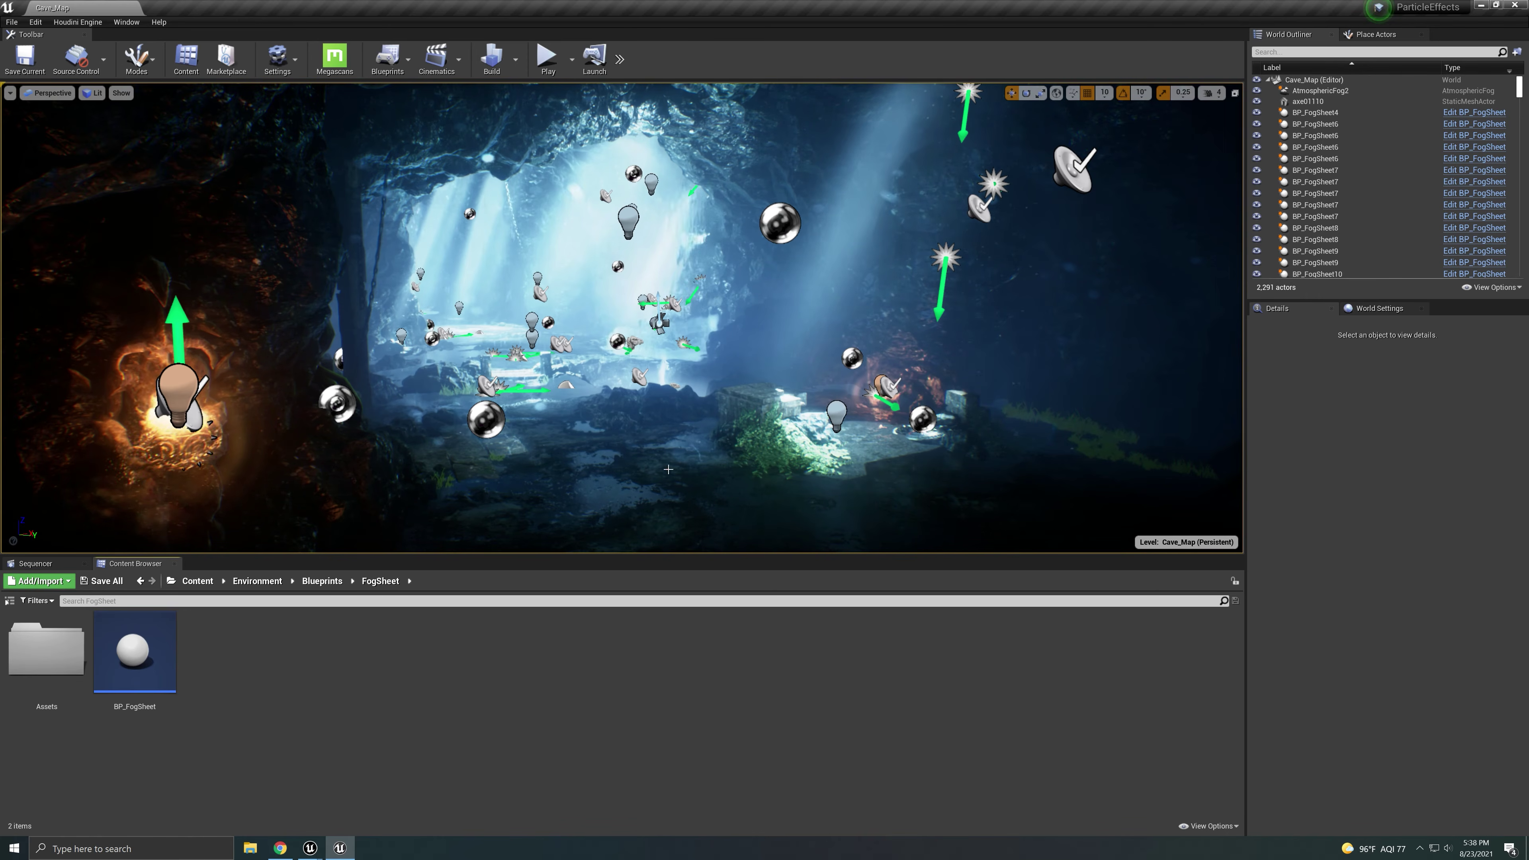
{"action": "left_click", "coordinate": [139, 651]}
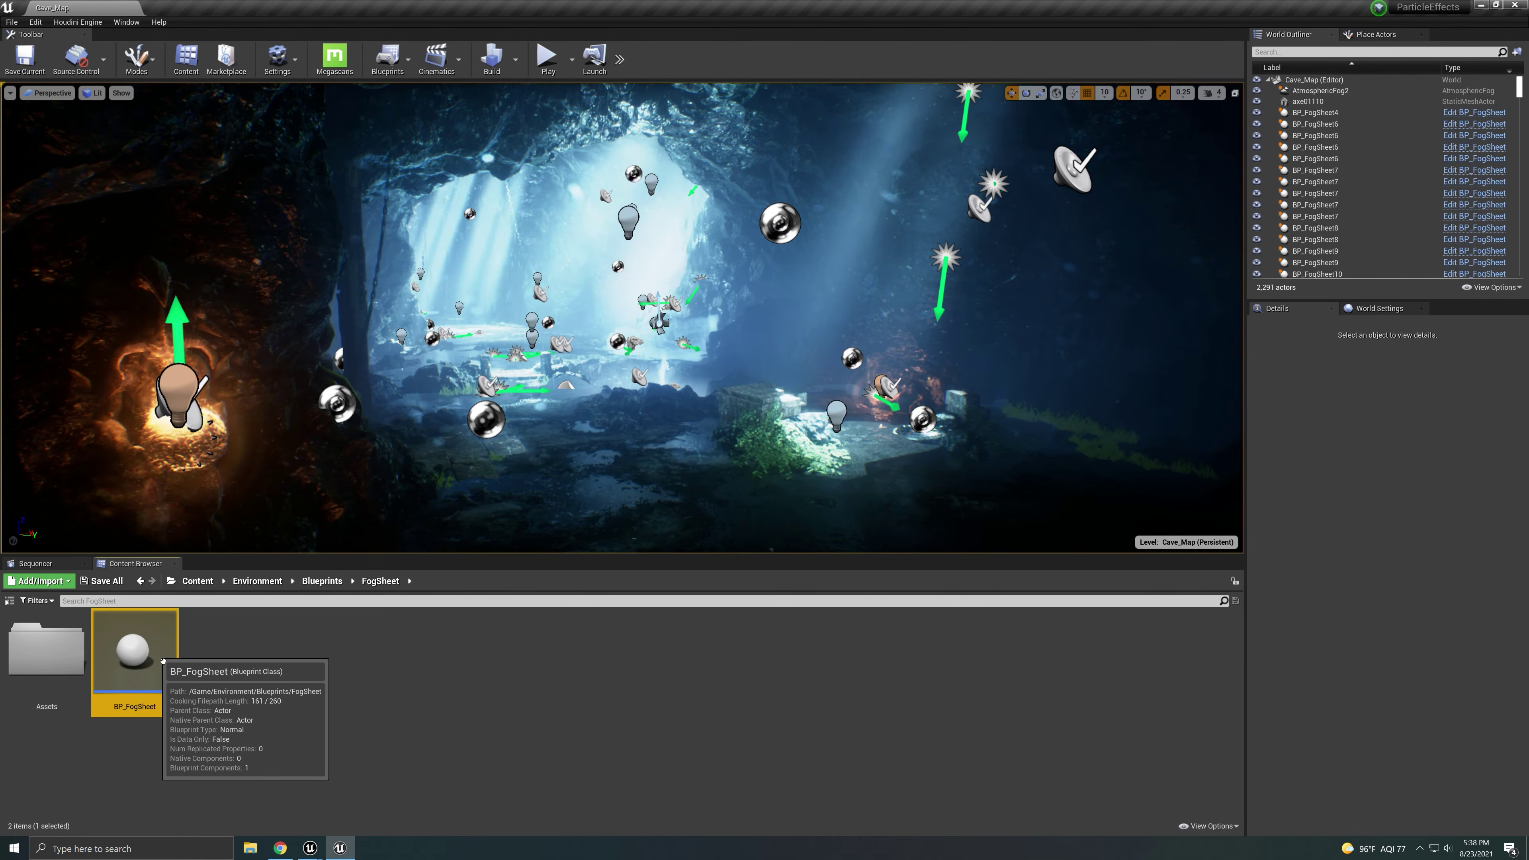
{"action": "right_click", "coordinate": [142, 643]}
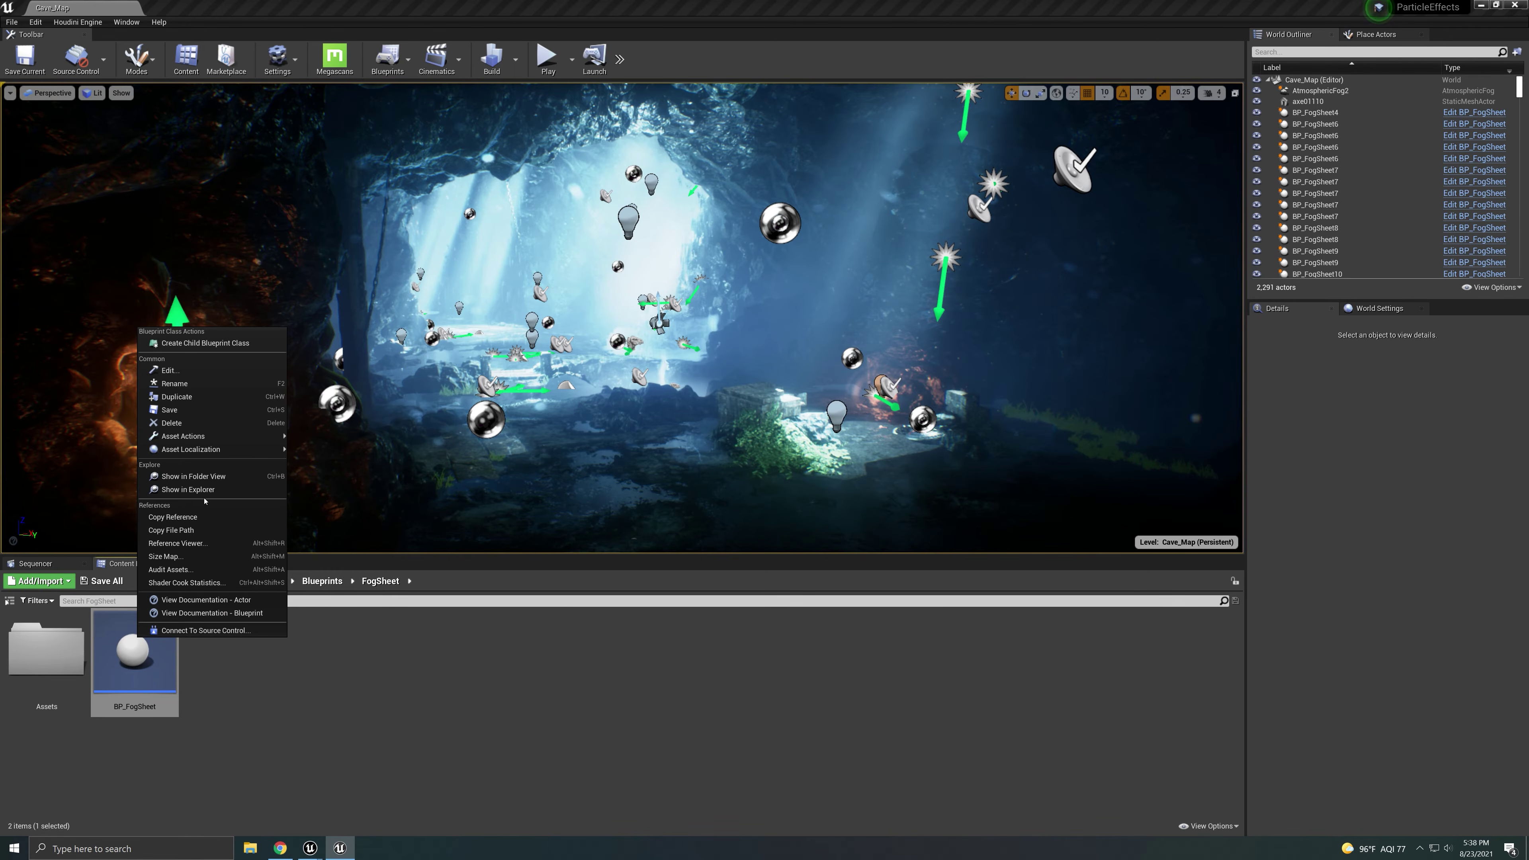
{"action": "mouse_move", "coordinate": [253, 436]}
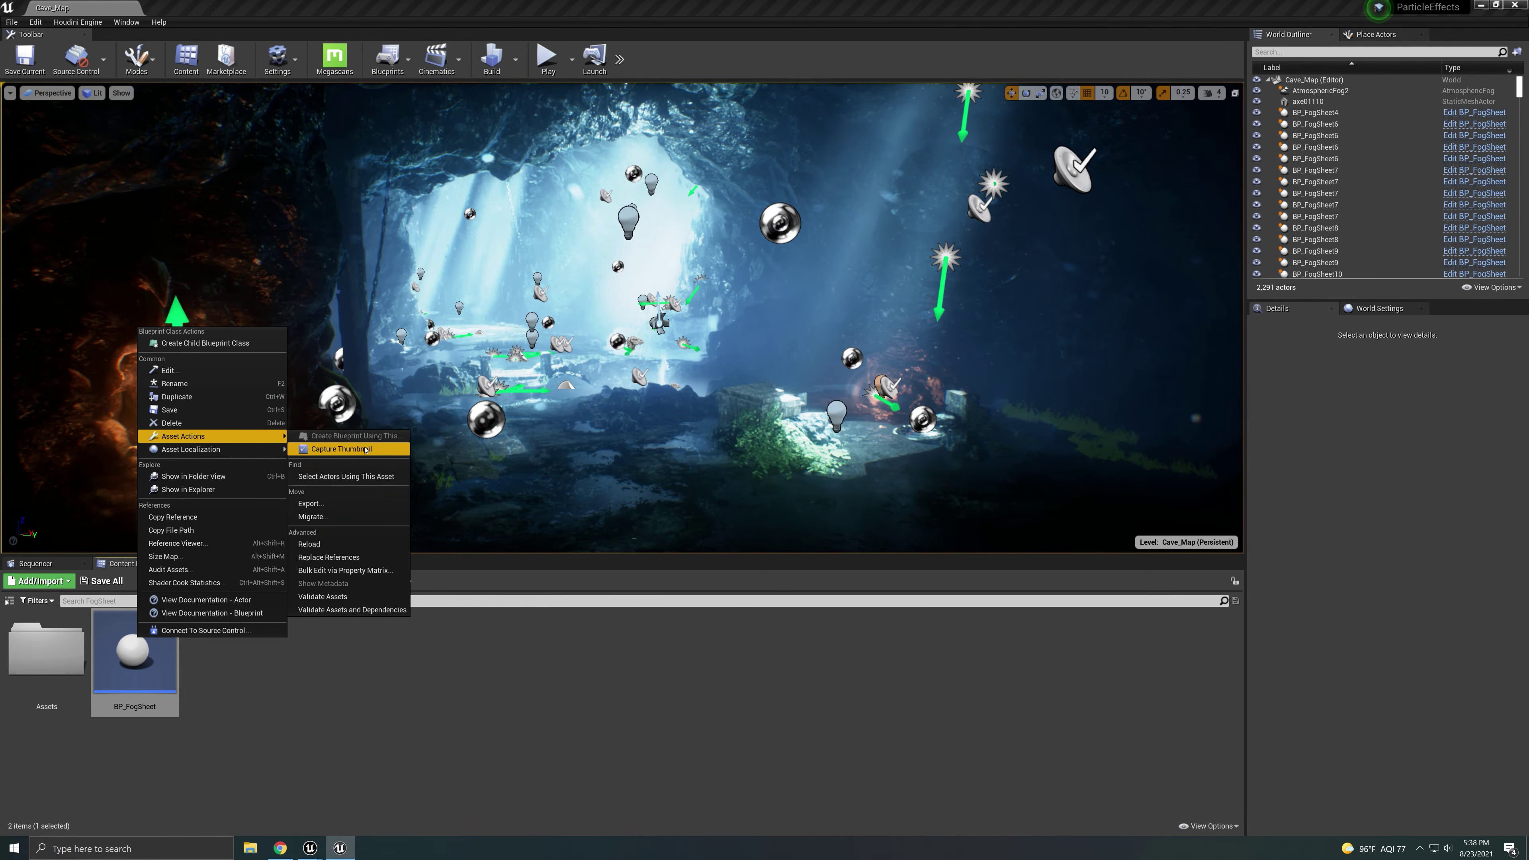
{"action": "left_click", "coordinate": [328, 516]}
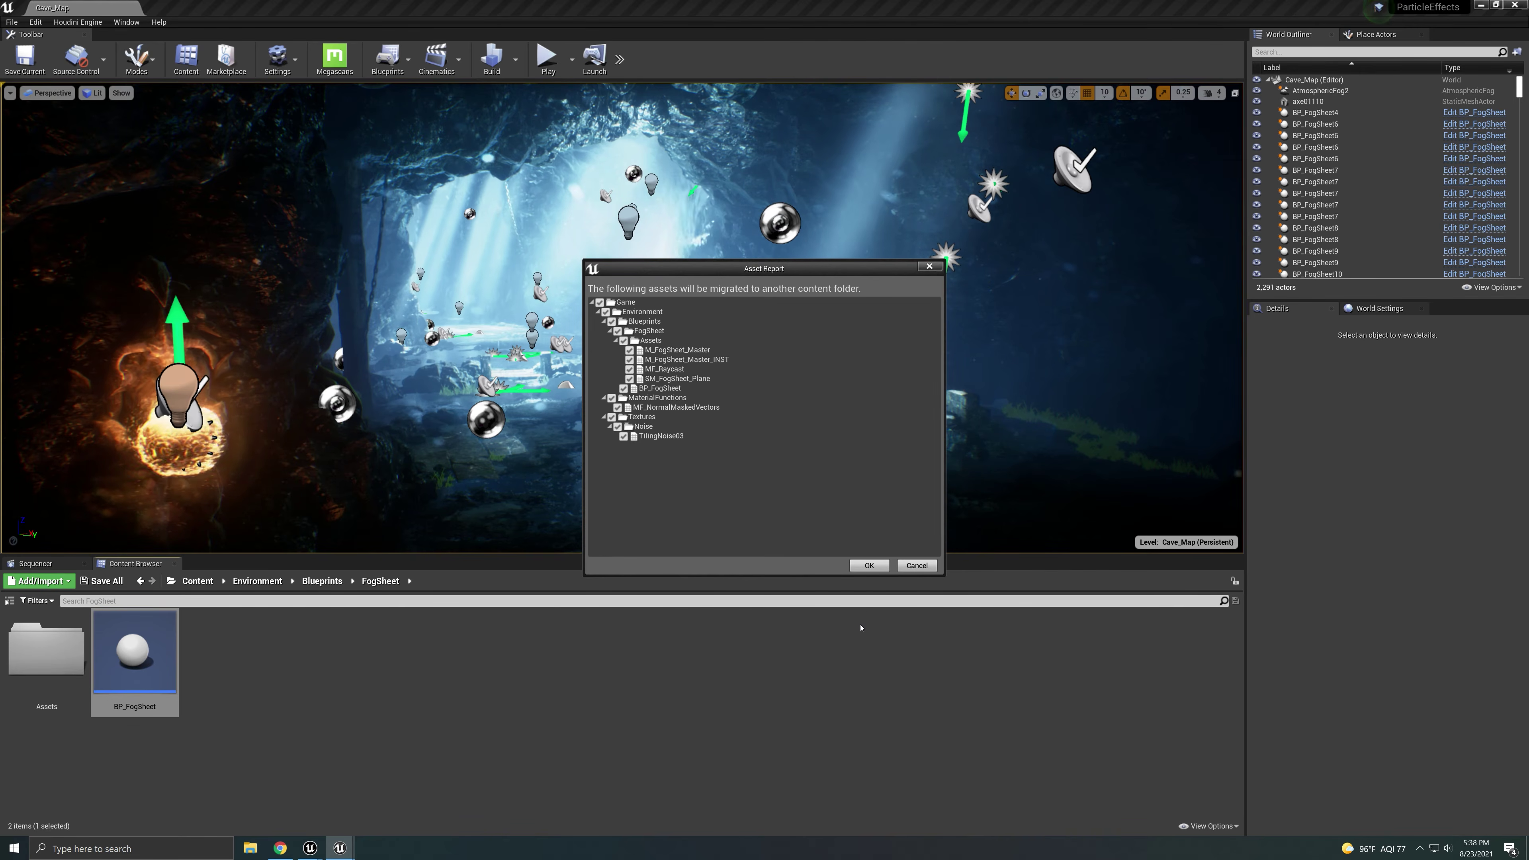
{"action": "left_click", "coordinate": [870, 565]}
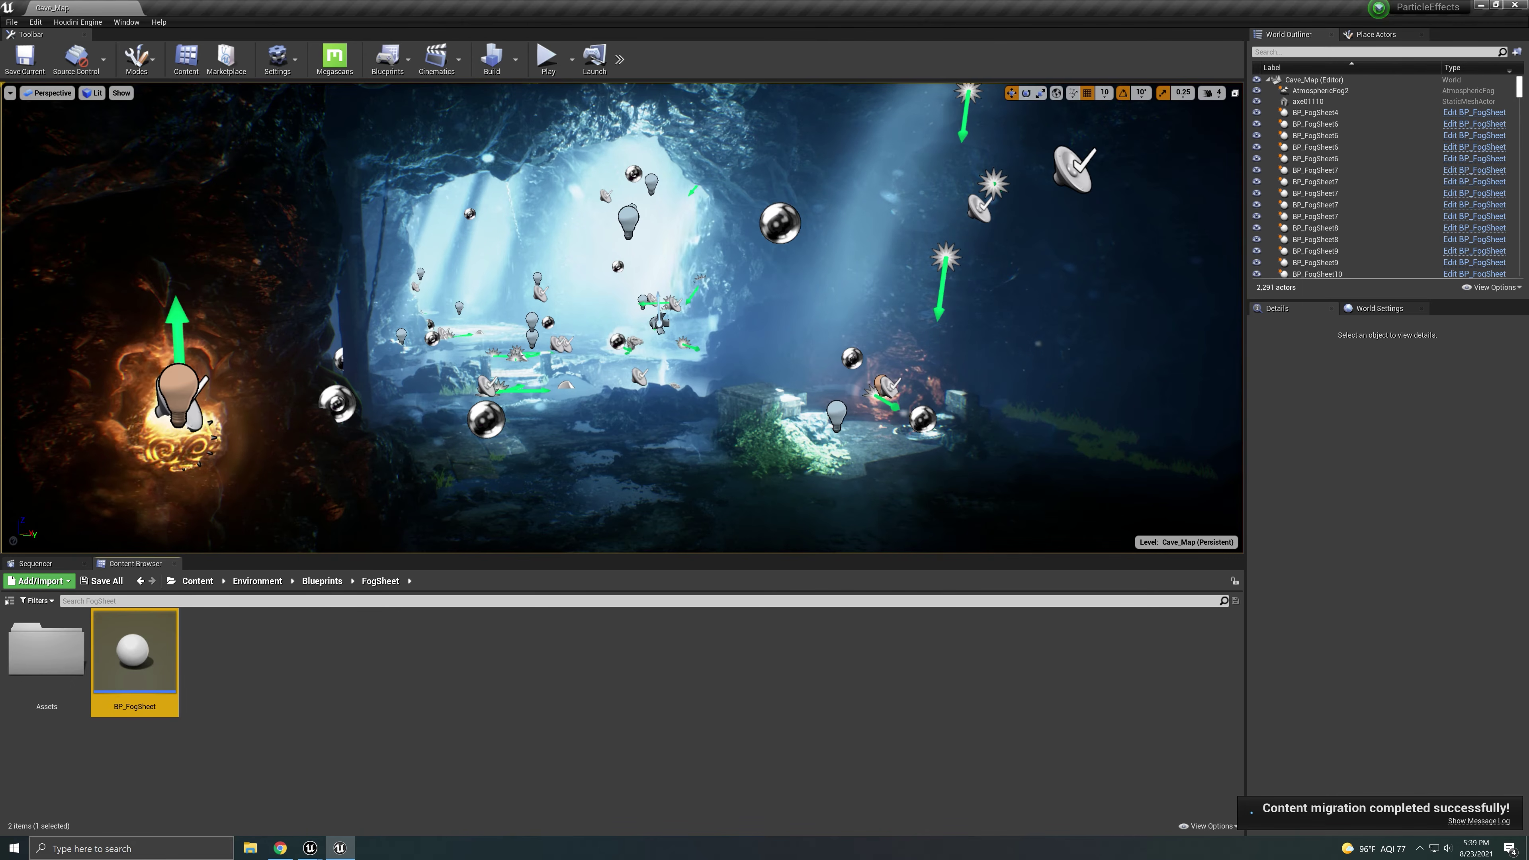
- Switch to the Tutorial_start project's editor and show its root Content folder with the migrated Environment folder
{"action": "mouse_move", "coordinate": [312, 848]}
{"action": "left_click", "coordinate": [256, 803]}
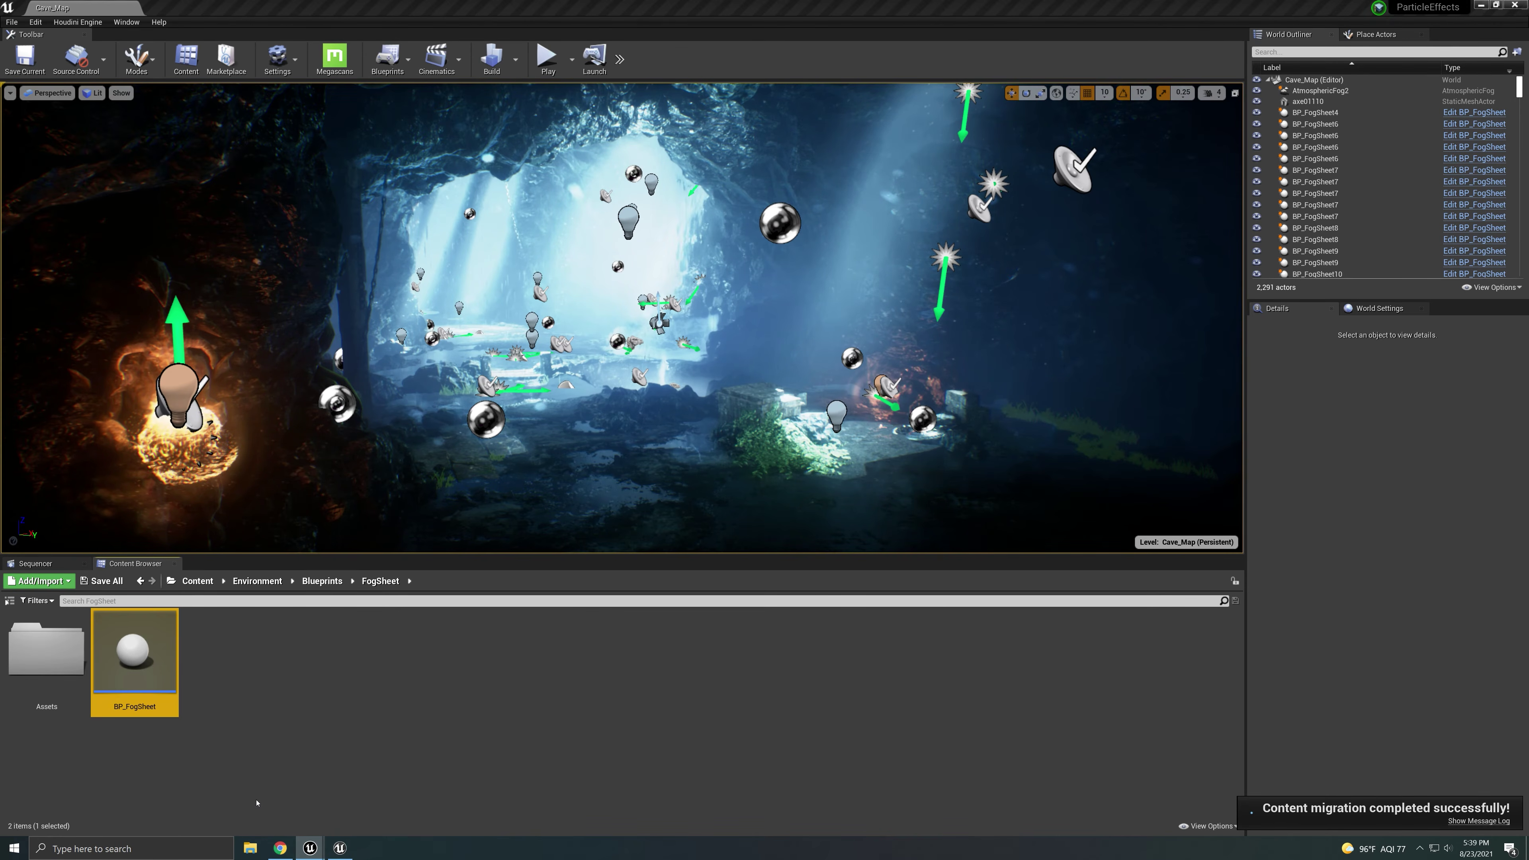
{"action": "left_click", "coordinate": [203, 573]}
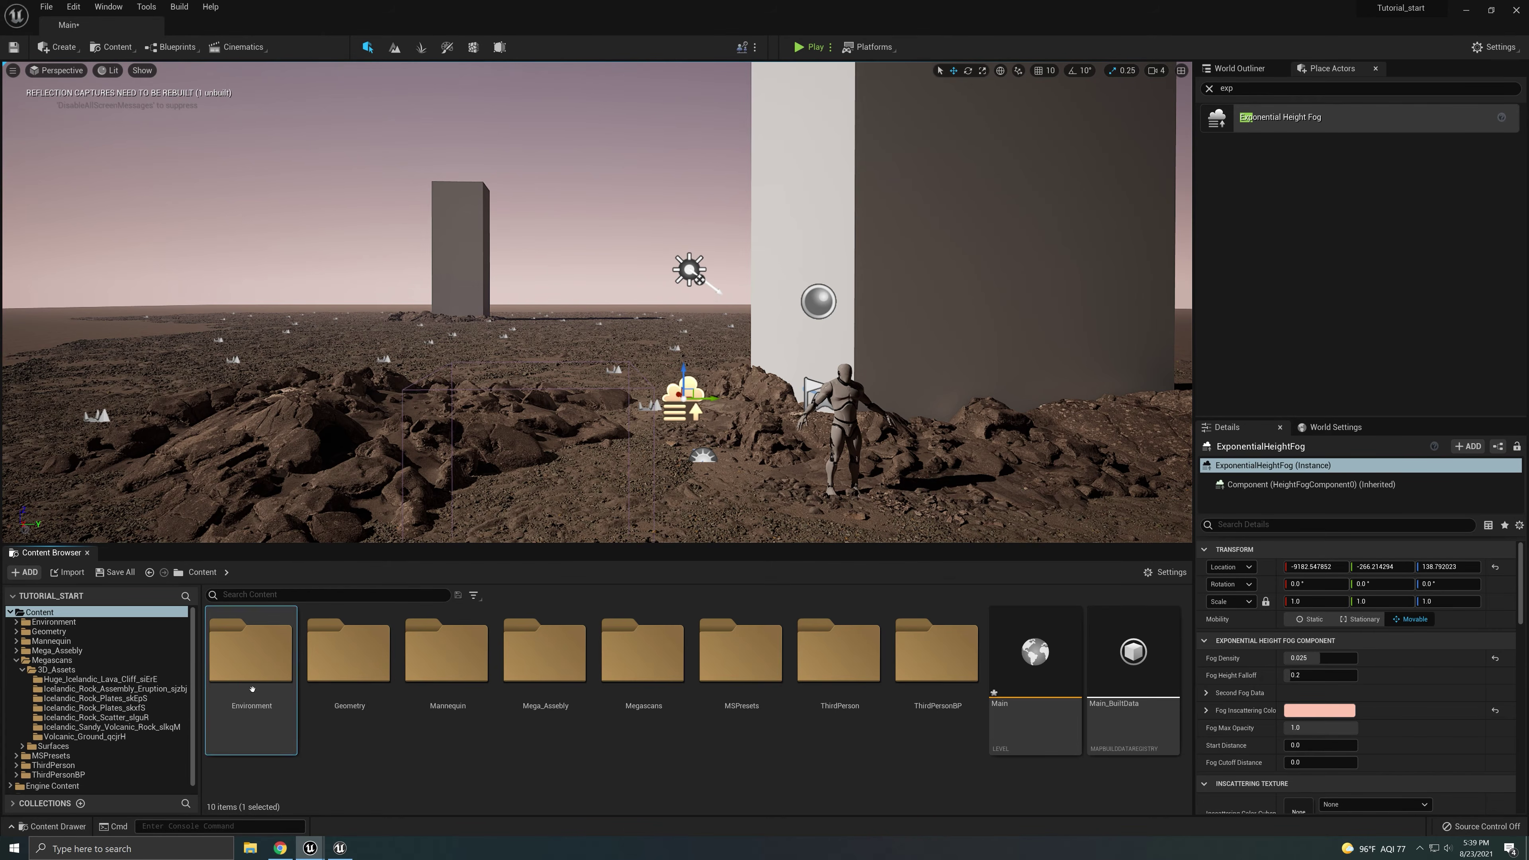
- Open the Environment/Blueprints/FogSheet folder and place BP_FogSheet in the level beside the mannequin
{"action": "double_click", "coordinate": [263, 667]}
{"action": "double_click", "coordinate": [263, 667]}
{"action": "double_click", "coordinate": [251, 654]}
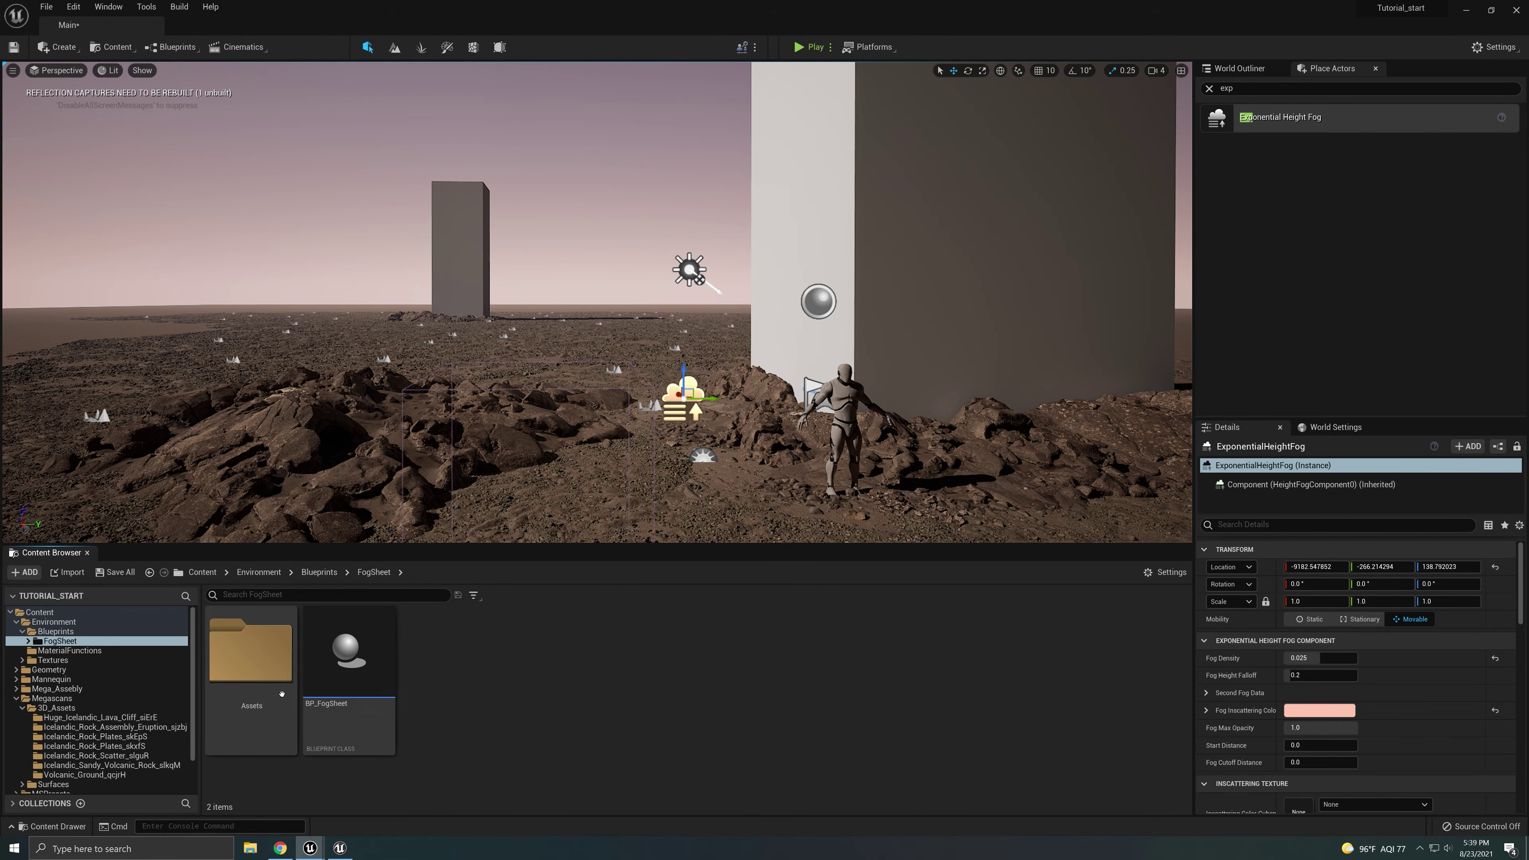
{"action": "right_click_drag", "start_coordinate": [811, 342], "coordinate": [855, 365]}
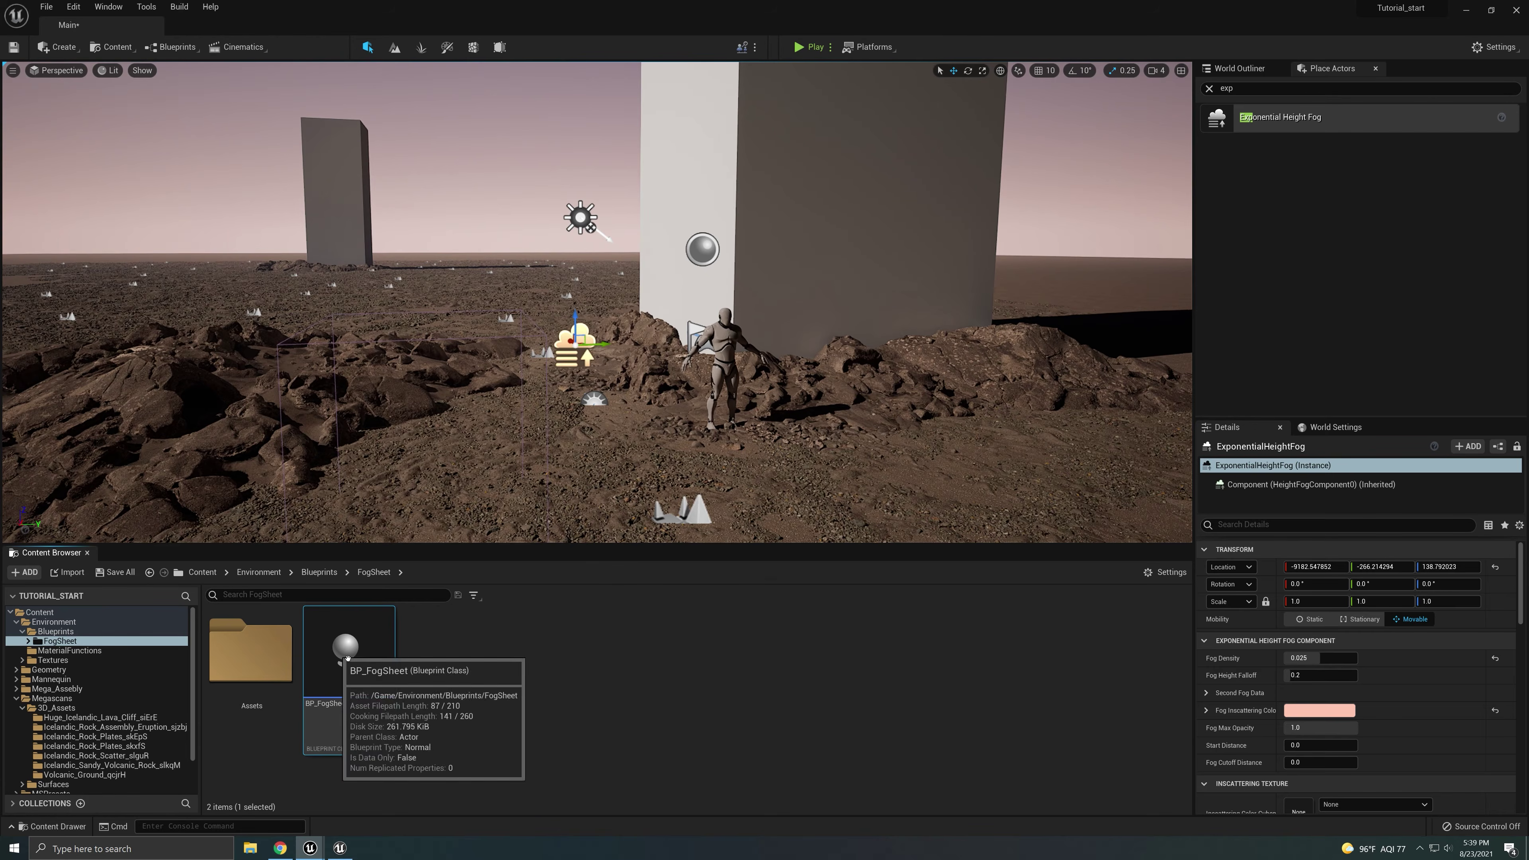
{"action": "left_click_drag", "start_coordinate": [338, 651], "coordinate": [626, 301]}
- Rotate the fog sheet 90 degrees about its Z axis
{"action": "right_click_drag", "start_coordinate": [639, 361], "coordinate": [546, 309]}
{"action": "key", "text": "d"}
{"action": "key", "text": "w"}
{"action": "key", "text": "s"}
{"action": "key", "text": "a"}
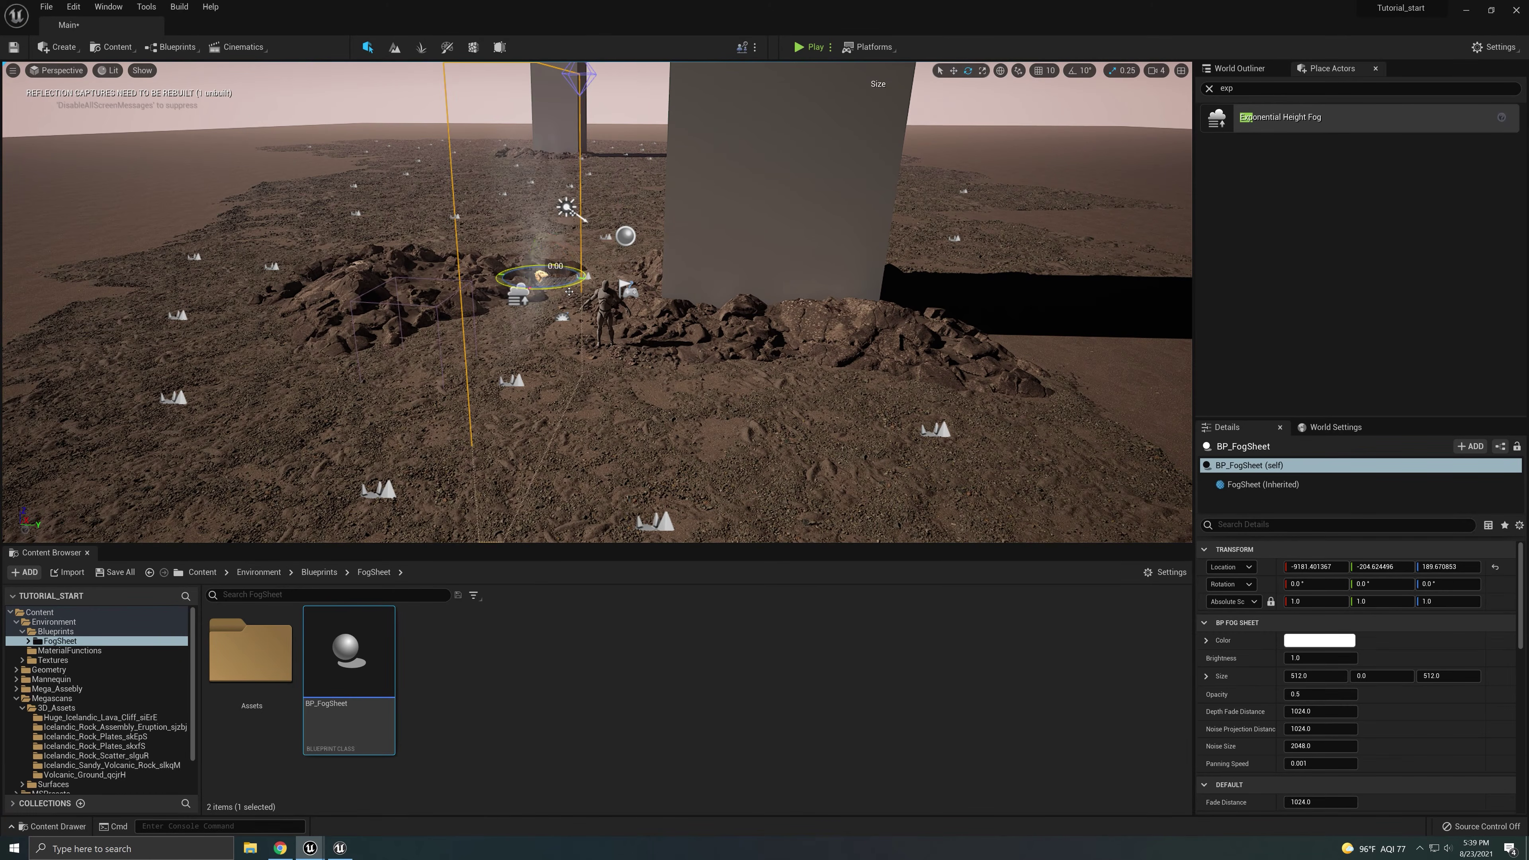
{"action": "left_click_drag", "start_coordinate": [569, 291], "coordinate": [471, 294]}
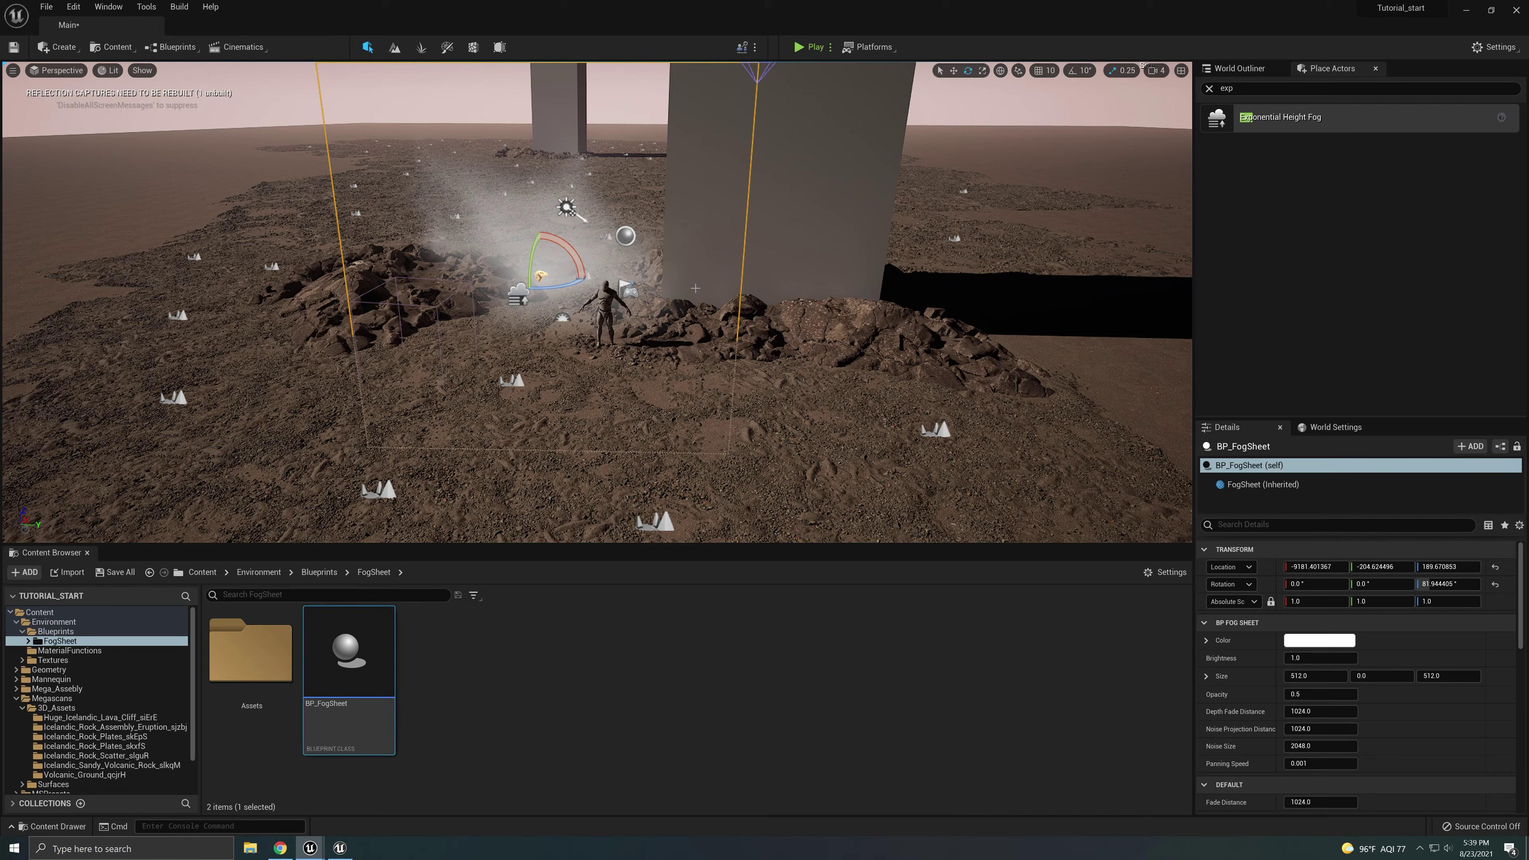
{"action": "key", "text": "ctrl+z"}
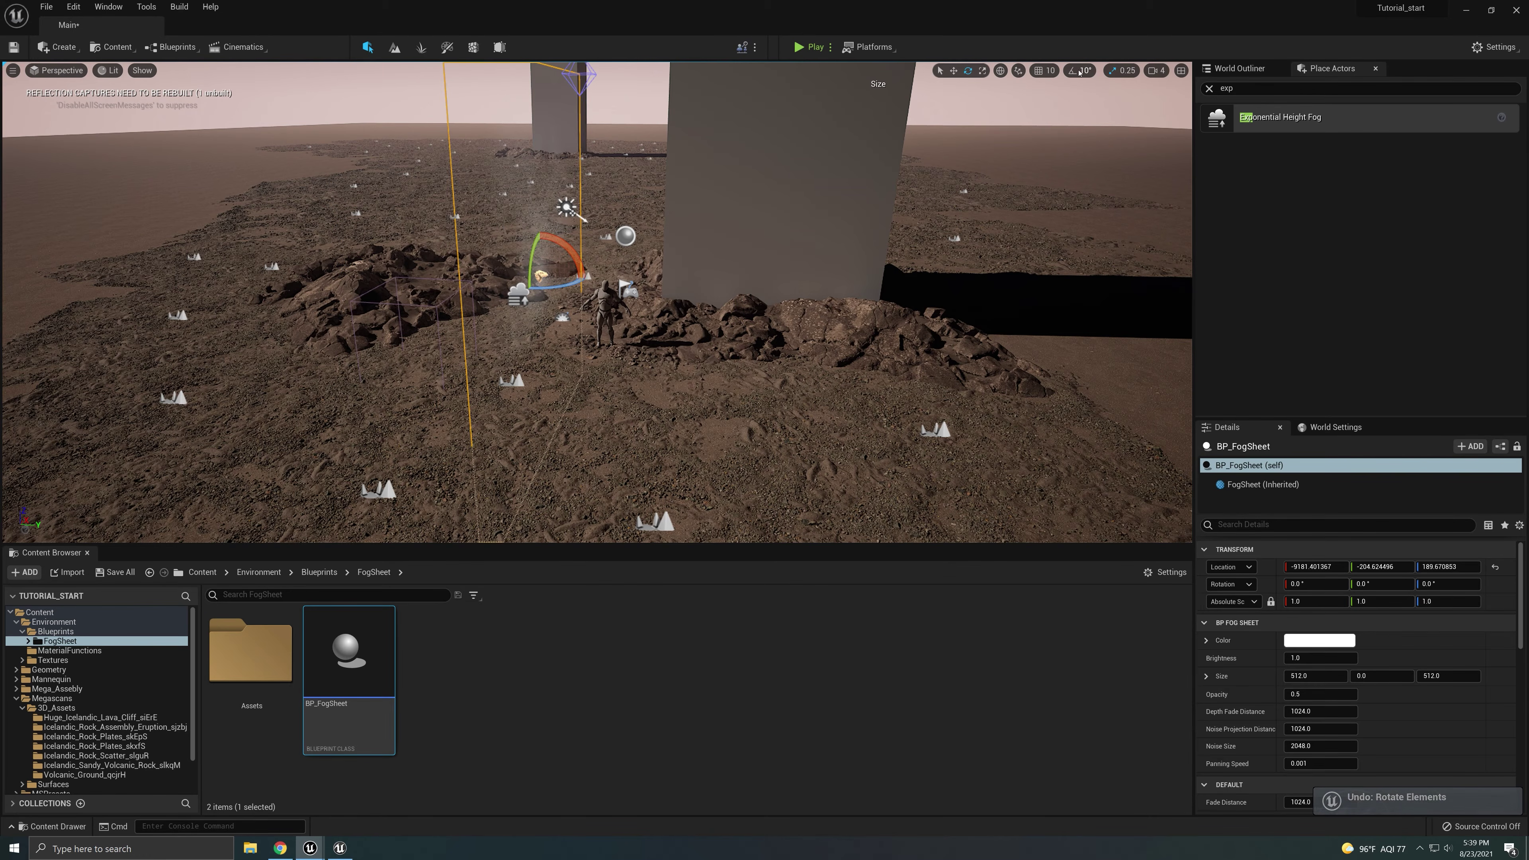
{"action": "left_click_drag", "start_coordinate": [579, 289], "coordinate": [541, 277]}
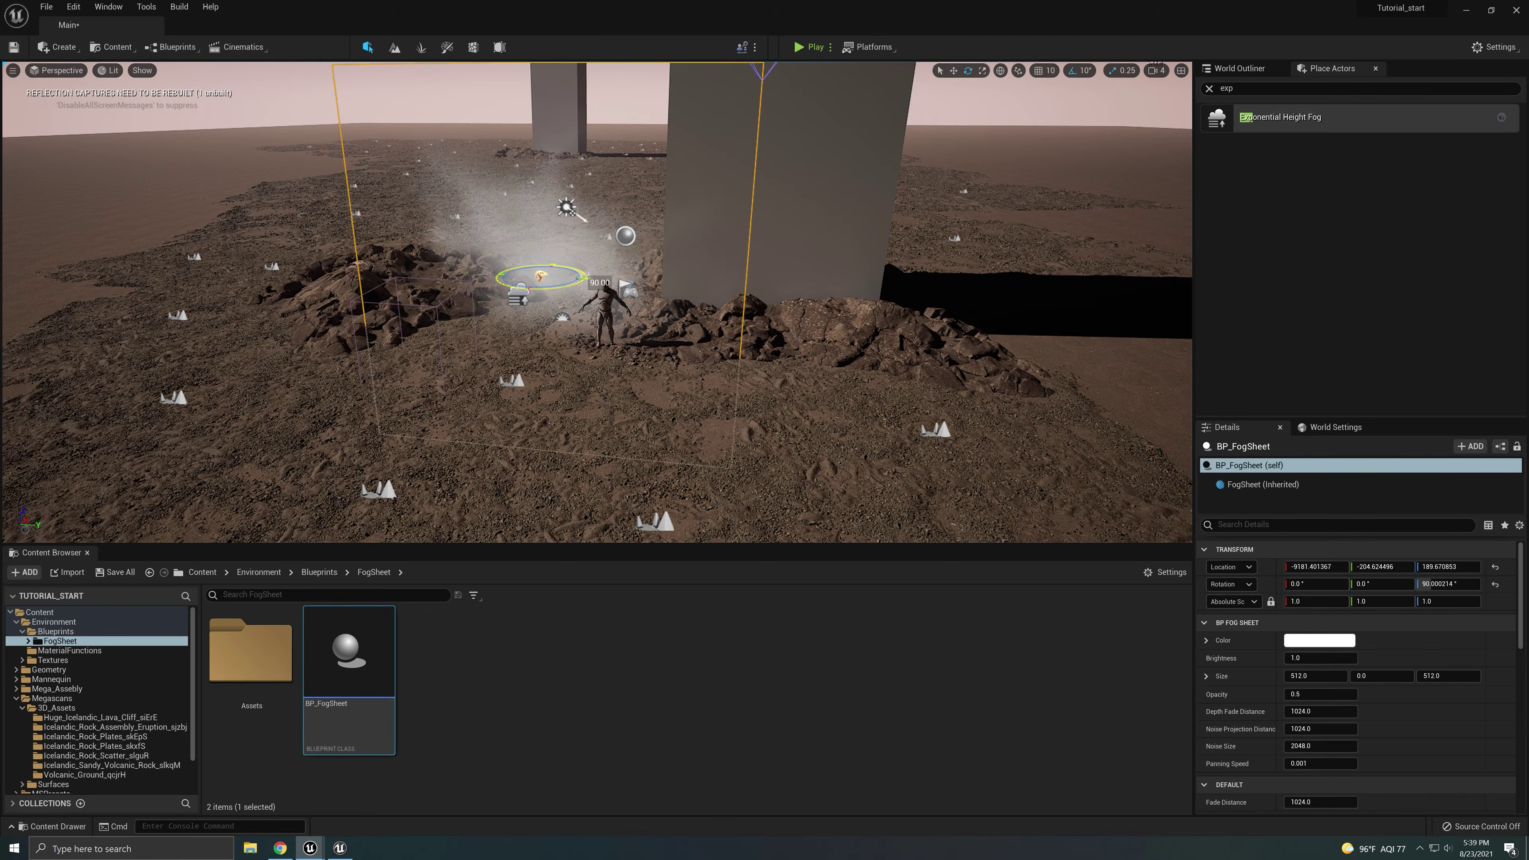
{"action": "mouse_move", "coordinate": [541, 277]}
{"action": "right_mouse_down"}
{"action": "mouse_move", "coordinate": [602, 208]}
{"action": "mouse_move", "coordinate": [599, 241]}
{"action": "mouse_move", "coordinate": [563, 280]}
{"action": "right_mouse_up"}
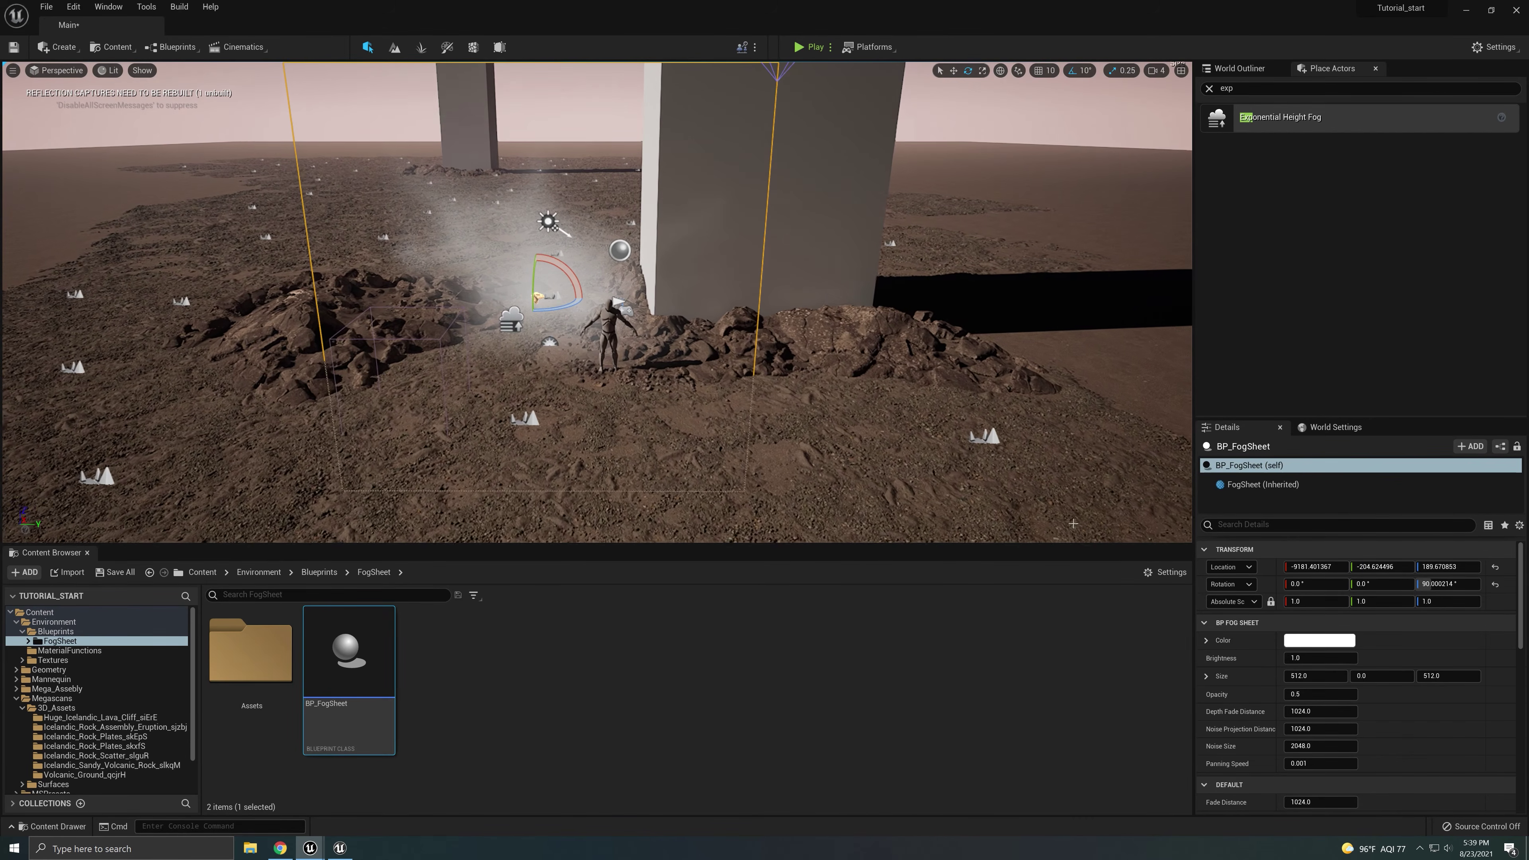
- Try out the fog sheet's color, a brightness of about 0.32 and an opacity of about 0.33, reverting each change
{"action": "left_click", "coordinate": [1305, 641]}
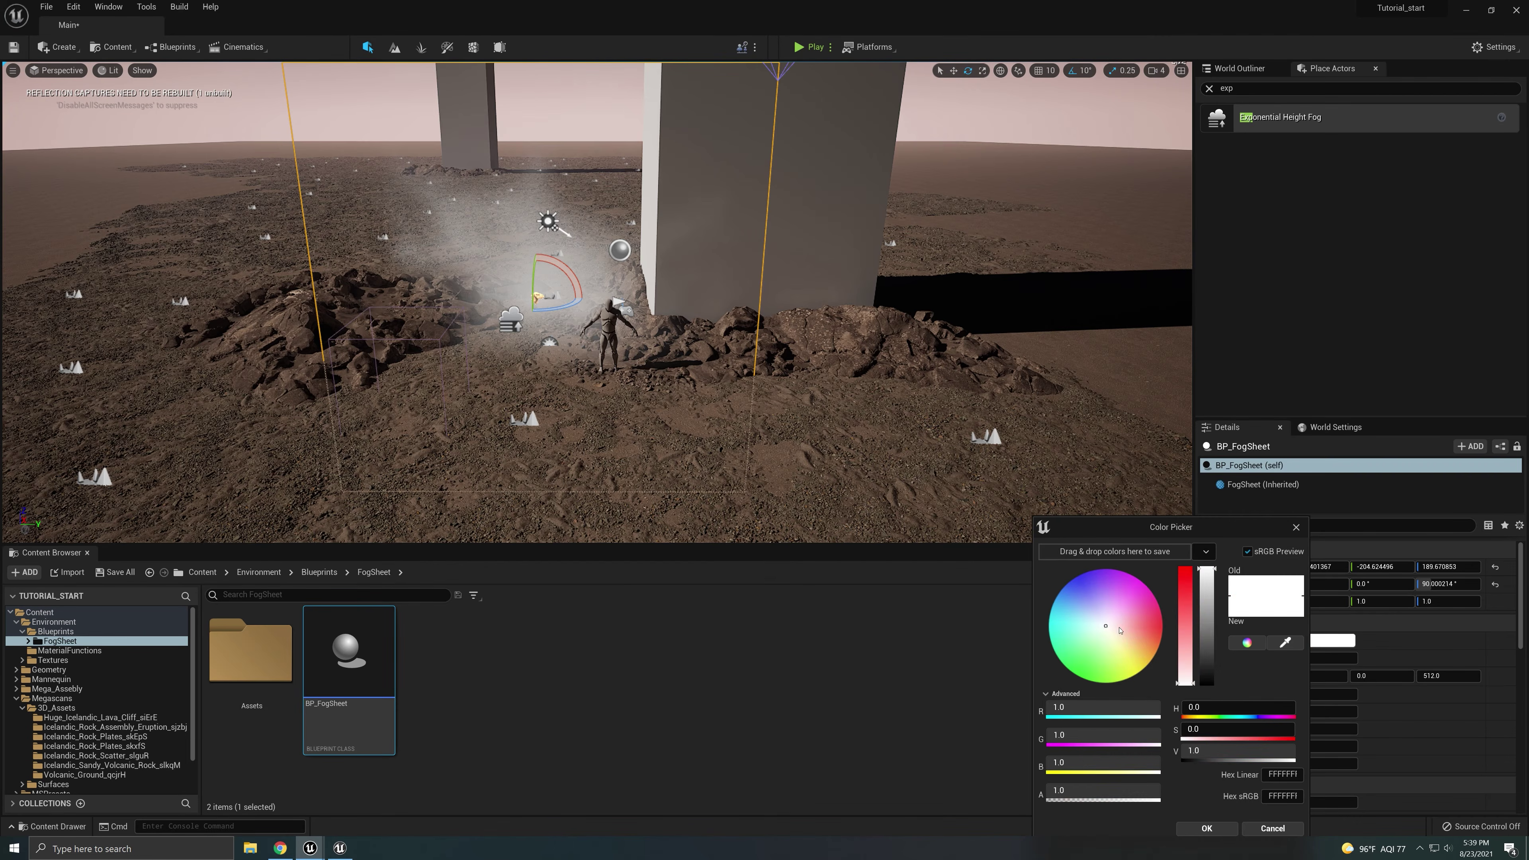
{"action": "mouse_move", "coordinate": [1116, 630]}
{"action": "left_mouse_down"}
{"action": "mouse_move", "coordinate": [1152, 613]}
{"action": "mouse_move", "coordinate": [1100, 652]}
{"action": "mouse_move", "coordinate": [1112, 613]}
{"action": "mouse_move", "coordinate": [1109, 633]}
{"action": "left_mouse_up"}
{"action": "left_click", "coordinate": [1272, 828]}
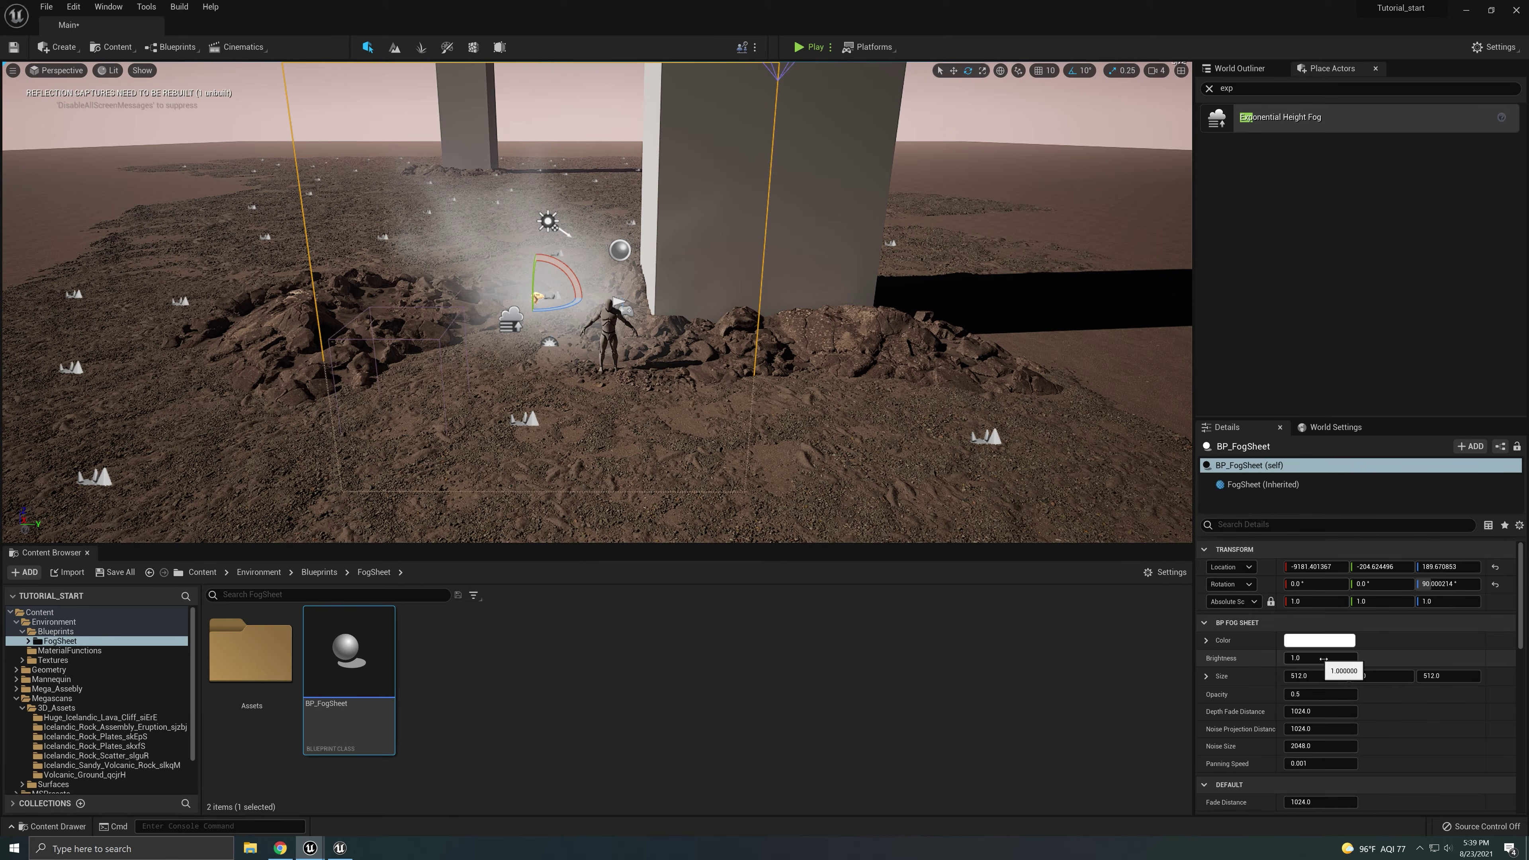
{"action": "left_click_drag", "start_coordinate": [1325, 658], "coordinate": [1285, 658]}
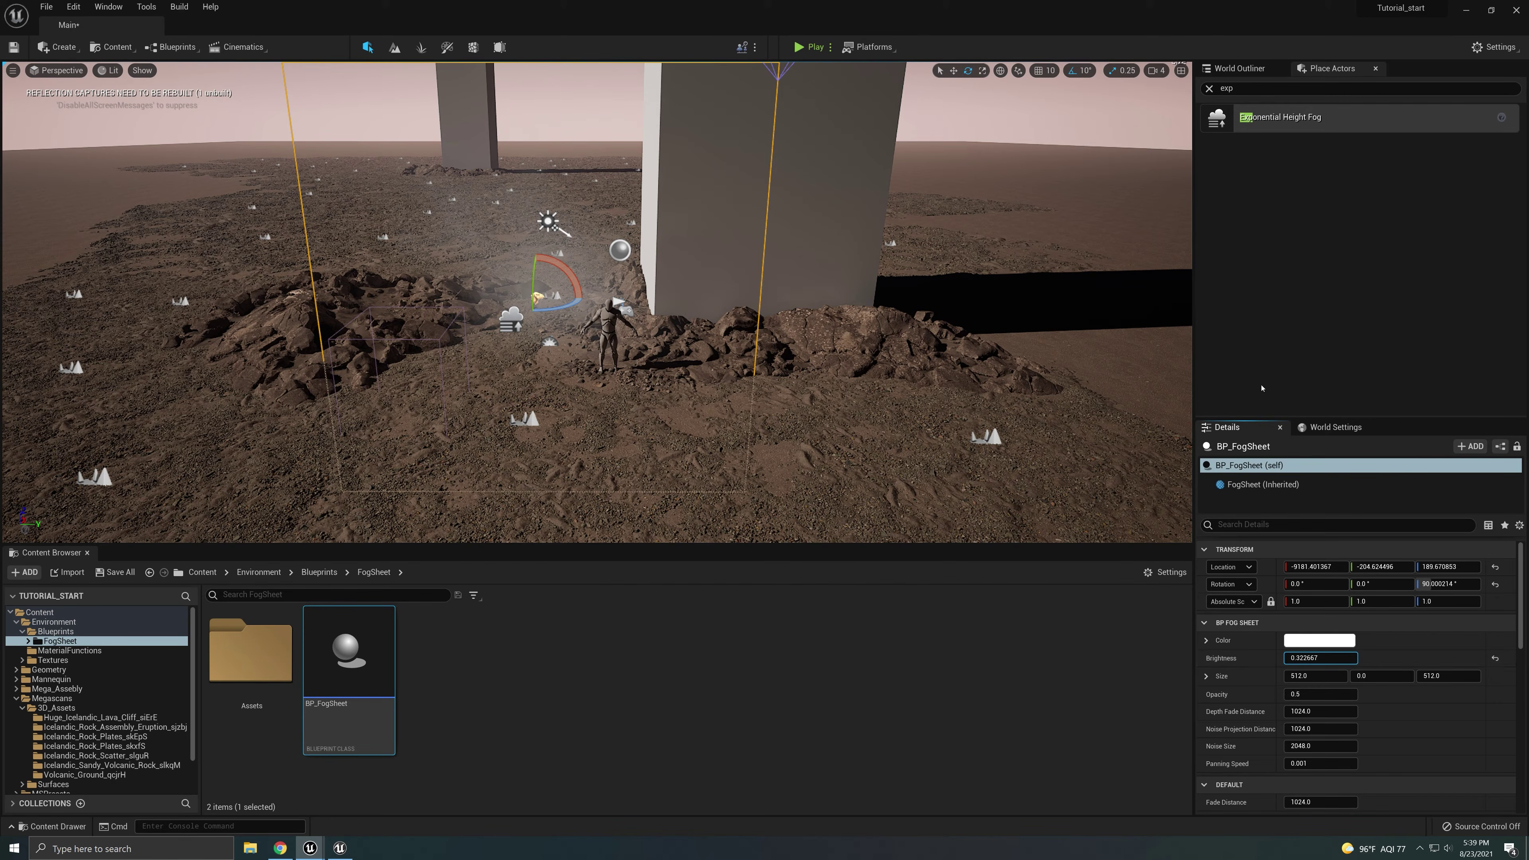
{"action": "key", "text": "ctrl+z"}
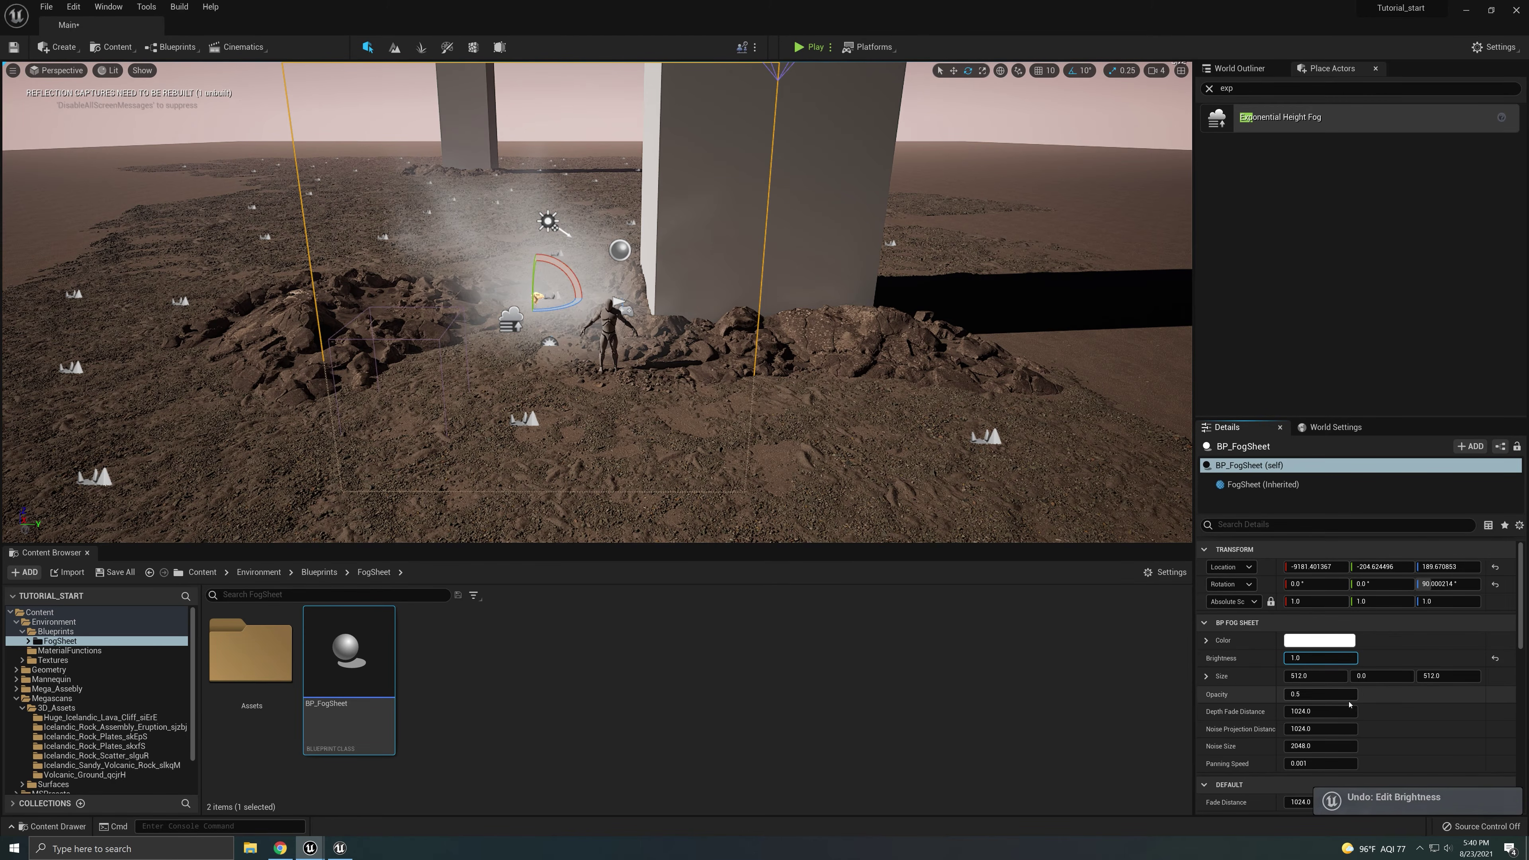
{"action": "left_click_drag", "start_coordinate": [1325, 695], "coordinate": [1303, 694]}
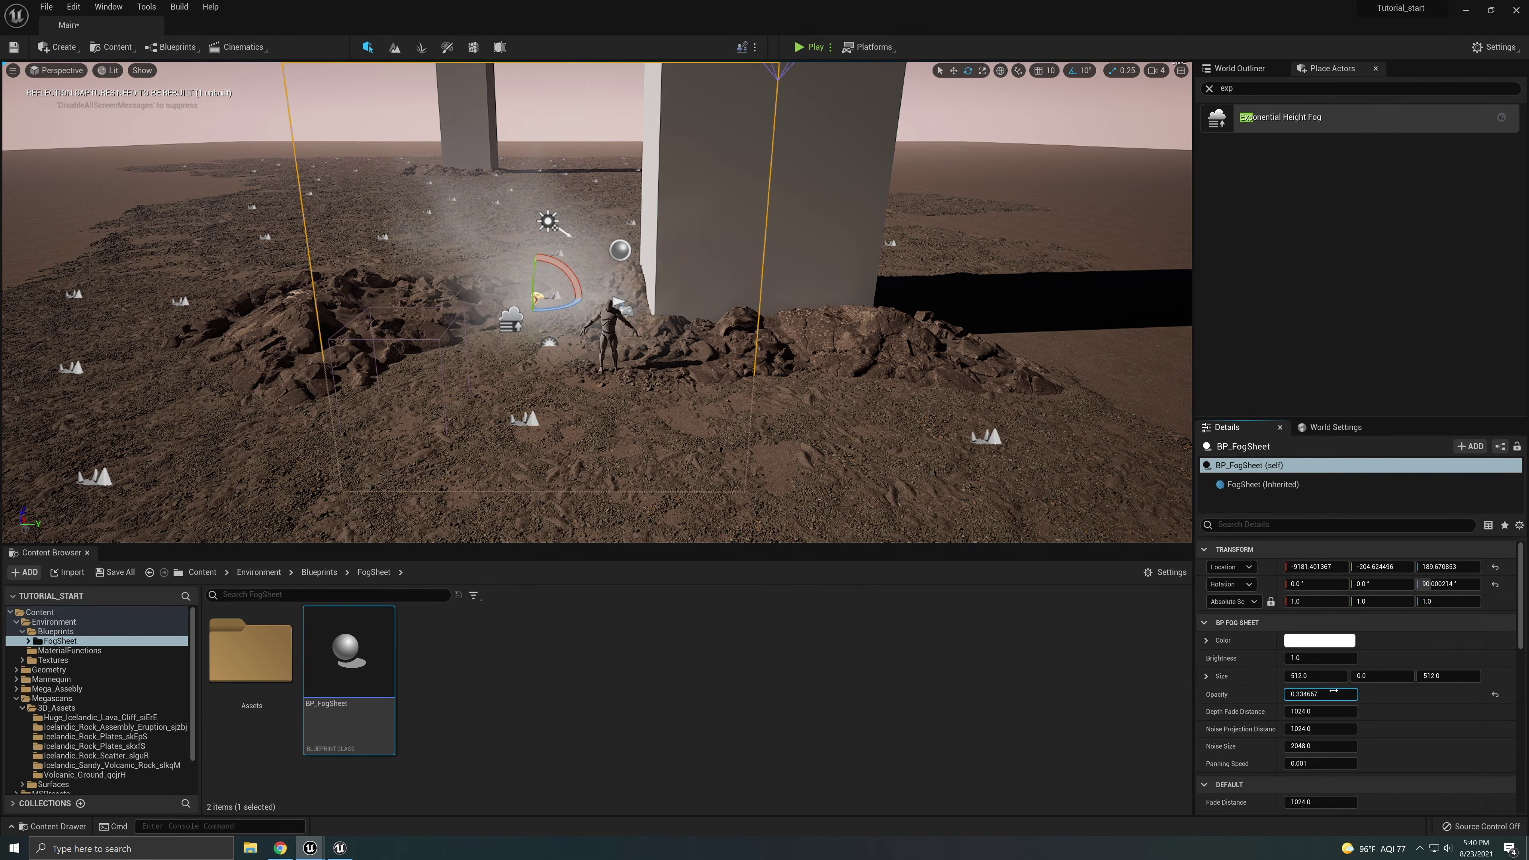
{"action": "key", "text": "ctrl+z"}
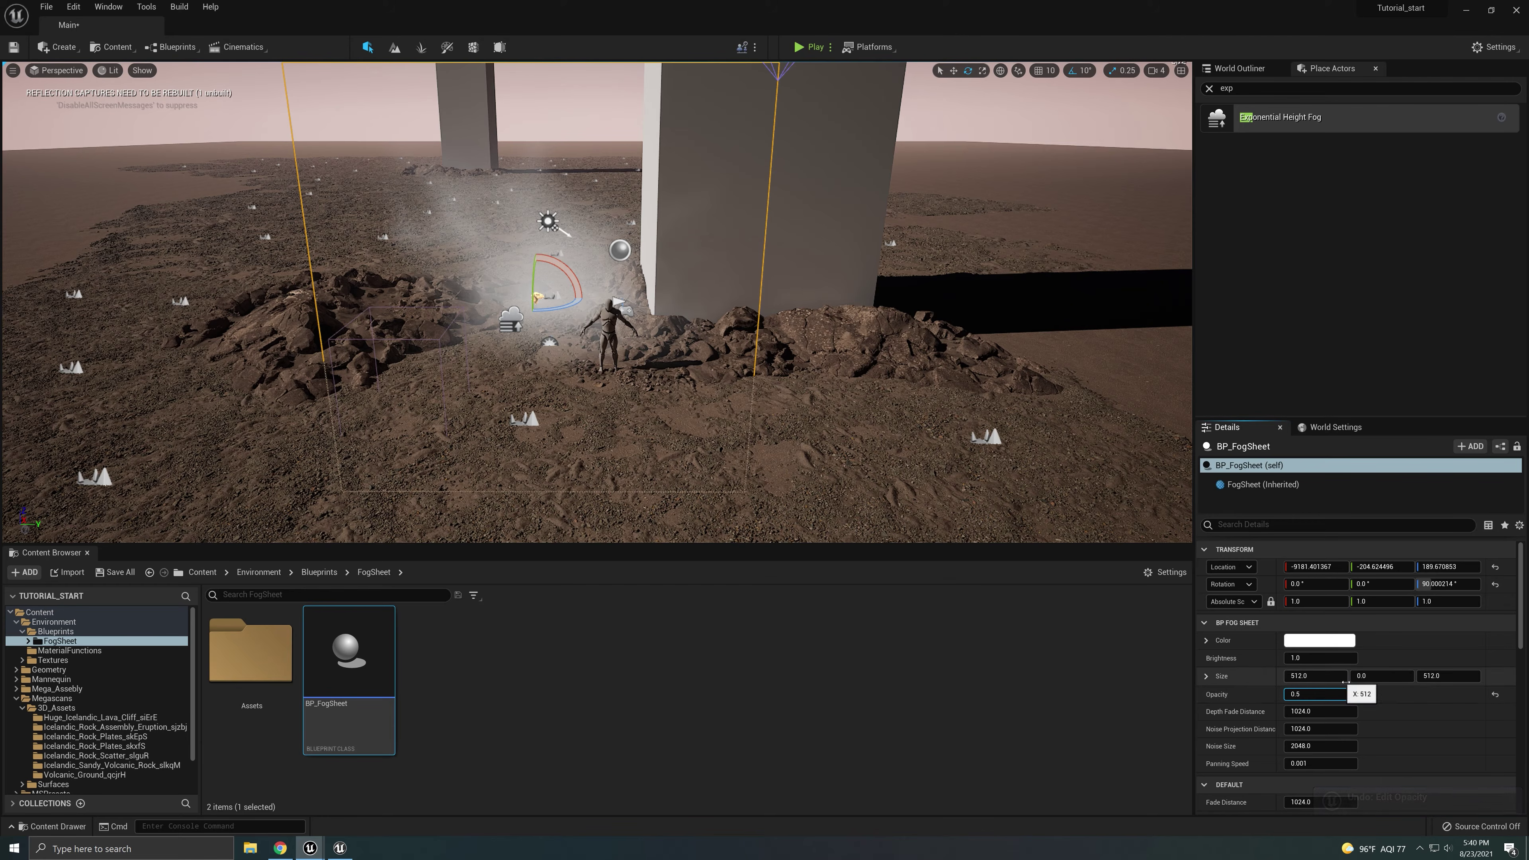
- Set the fog sheet's X and Z size to 2048
{"action": "left_click", "coordinate": [1339, 677]}
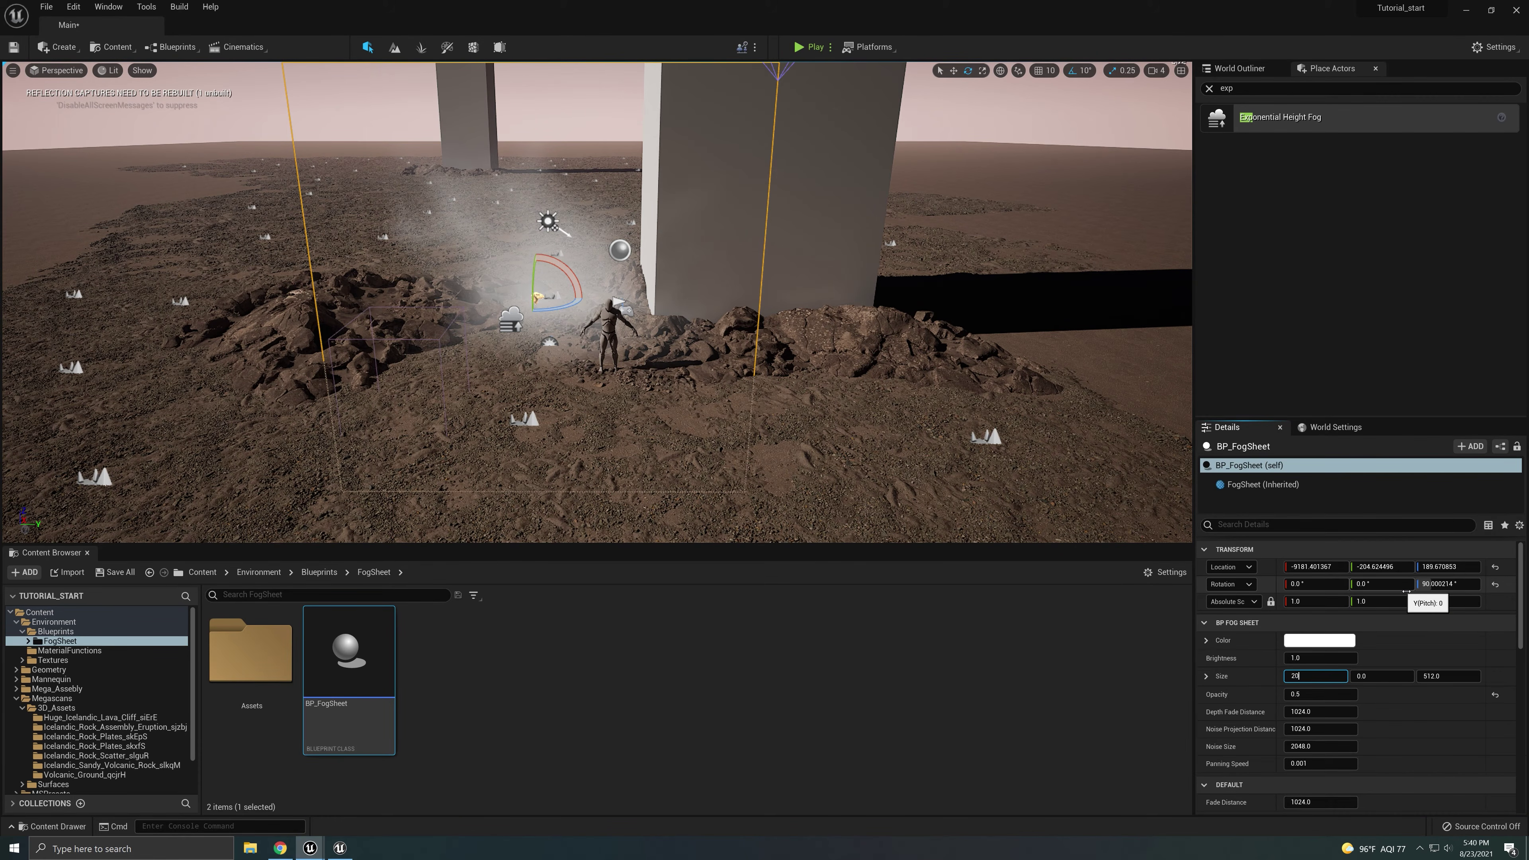
{"action": "type", "text": "2048"}
{"action": "key", "text": "Return"}
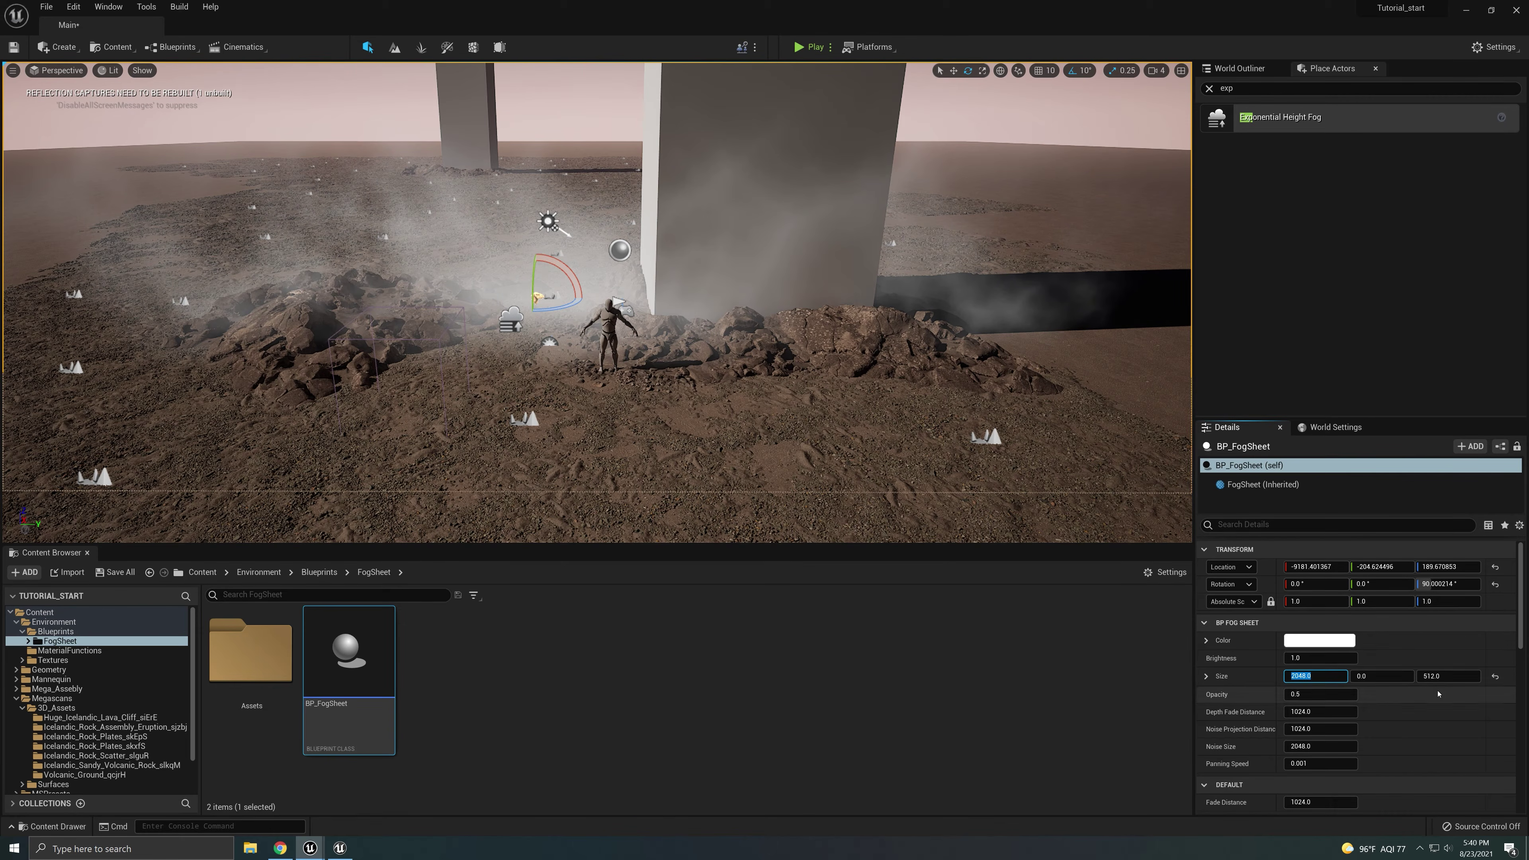
{"action": "left_click", "coordinate": [1448, 677]}
{"action": "type", "text": "2048"}
{"action": "key", "text": "Return"}
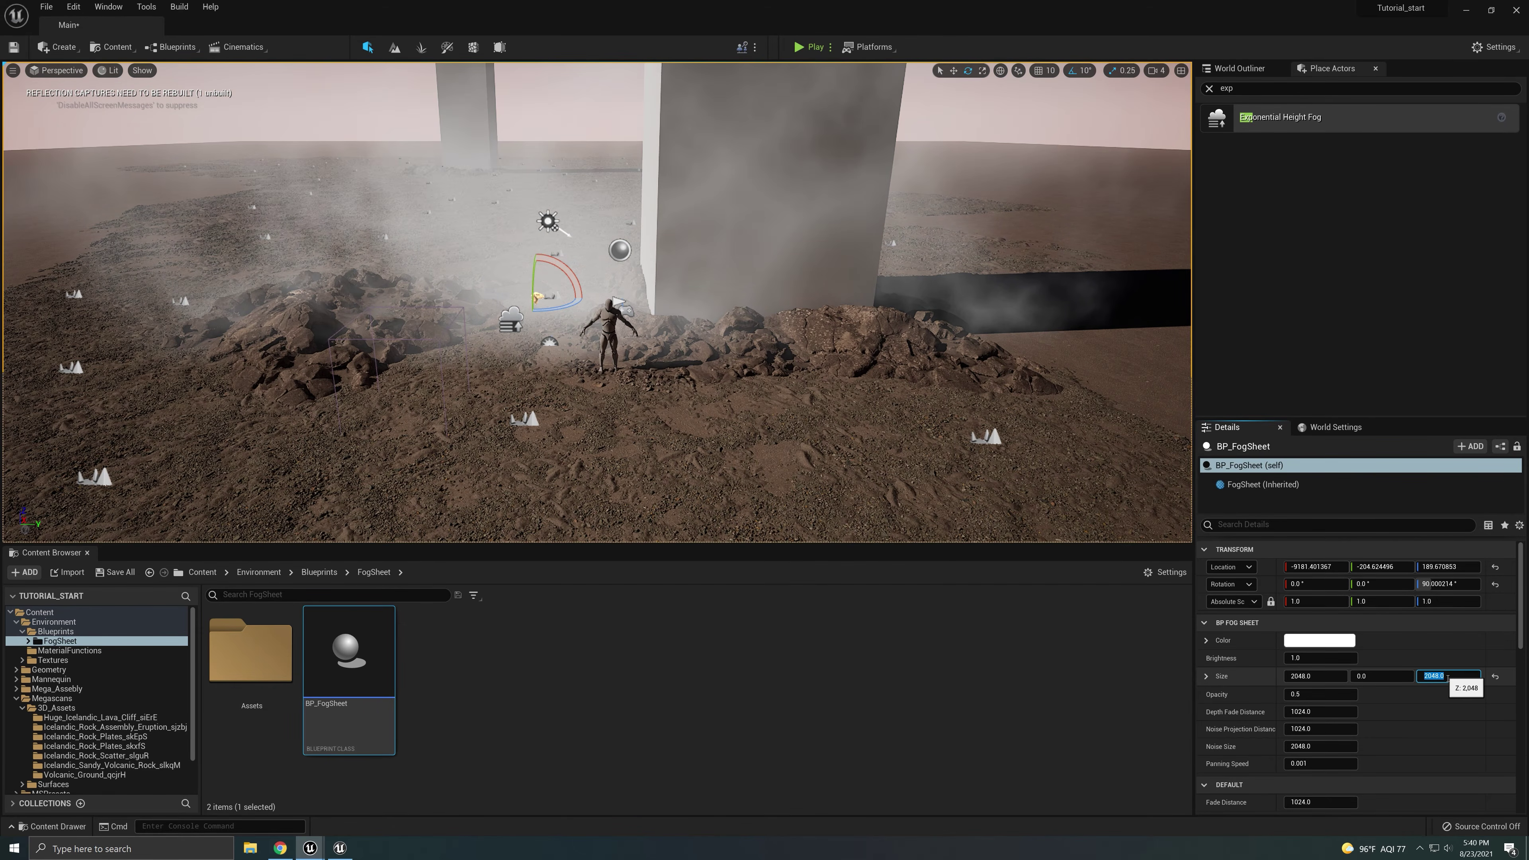
- Move the fog sheet to about X -9745 and raise it to about Z 440
{"action": "mouse_move", "coordinate": [910, 433]}
{"action": "right_mouse_down"}
{"action": "mouse_move", "coordinate": [910, 386]}
{"action": "mouse_move", "coordinate": [910, 408]}
{"action": "right_mouse_up"}
{"action": "key", "text": "s"}
{"action": "key", "text": "w"}
{"action": "left_click_drag", "start_coordinate": [648, 326], "coordinate": [648, 288]}
{"action": "key", "text": "w"}
{"action": "right_click_drag", "start_coordinate": [648, 288], "coordinate": [641, 291]}
{"action": "right_click_drag", "start_coordinate": [547, 281], "coordinate": [547, 281]}
{"action": "left_click_drag", "start_coordinate": [547, 282], "coordinate": [635, 322]}
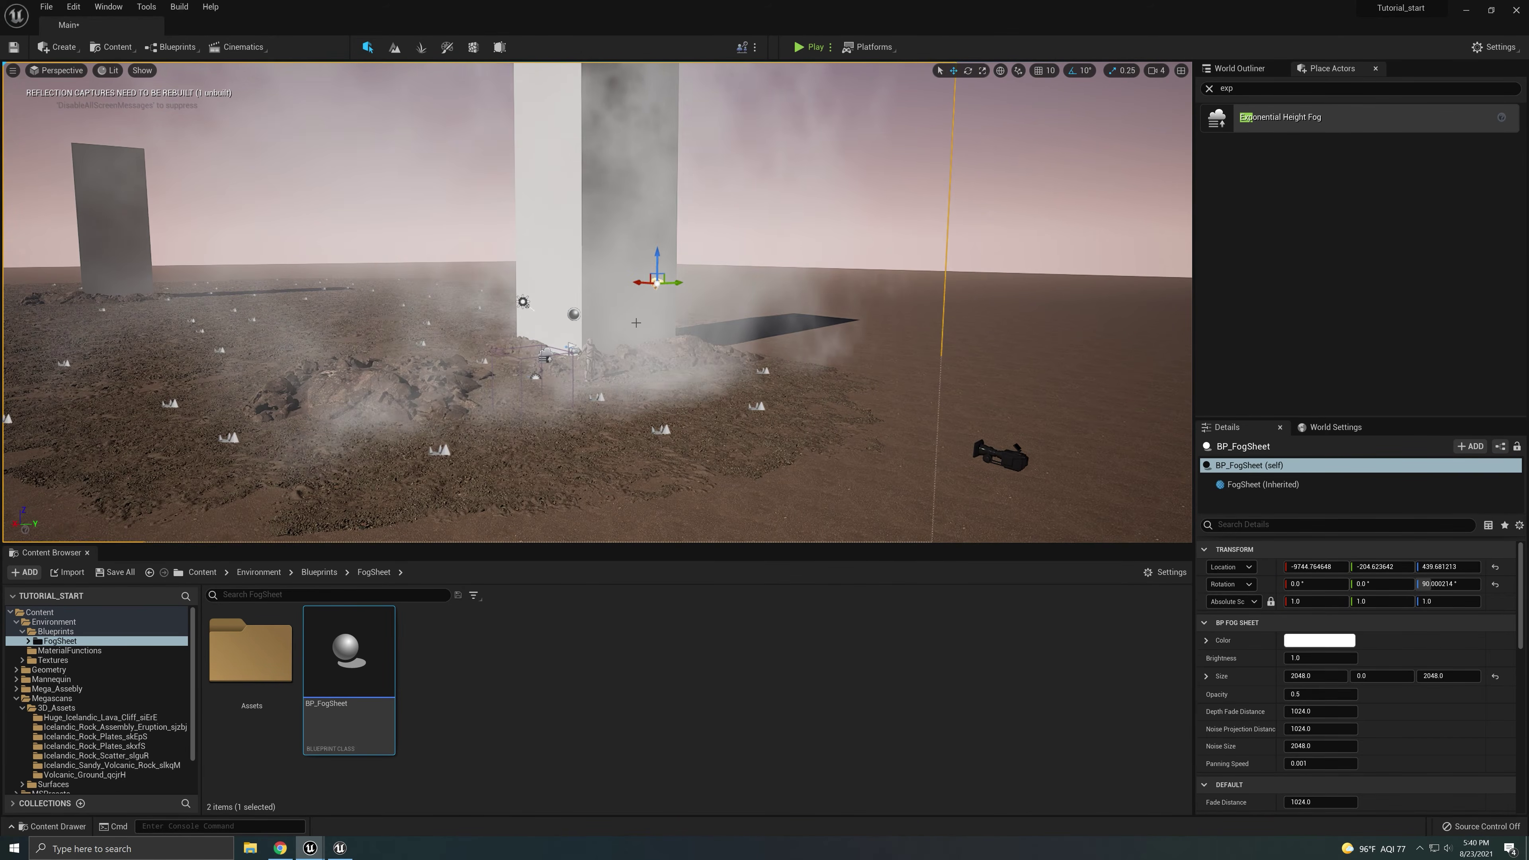
{"action": "right_click_drag", "start_coordinate": [722, 280], "coordinate": [698, 282]}
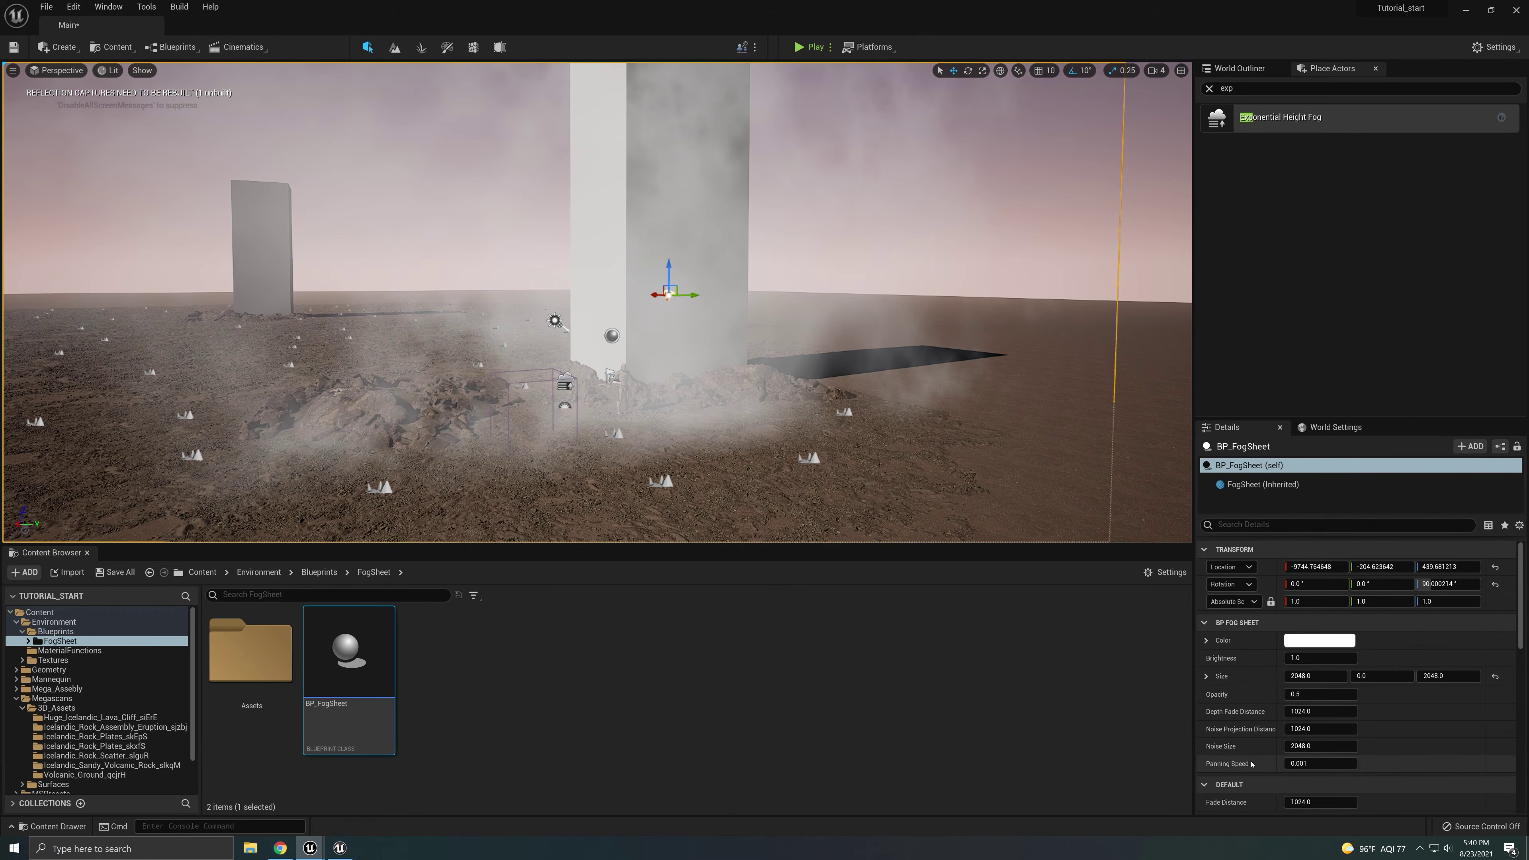
- Set the fog sheet's panning speed to 1, and try 0.01 as a slower alternative
{"action": "left_click", "coordinate": [1316, 763]}
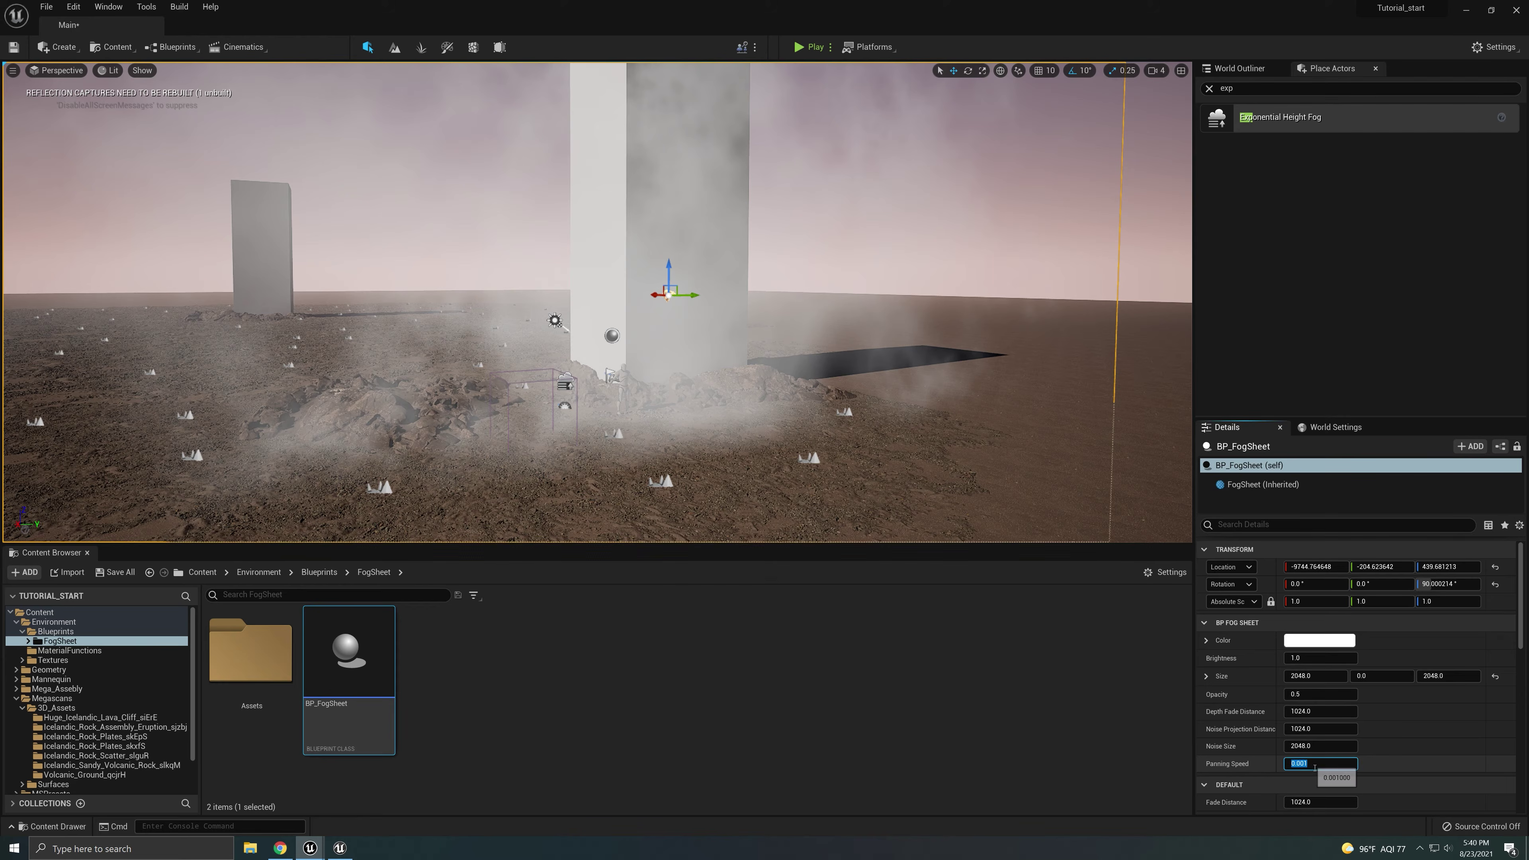
{"action": "type", "text": "1"}
{"action": "key", "text": "Return"}
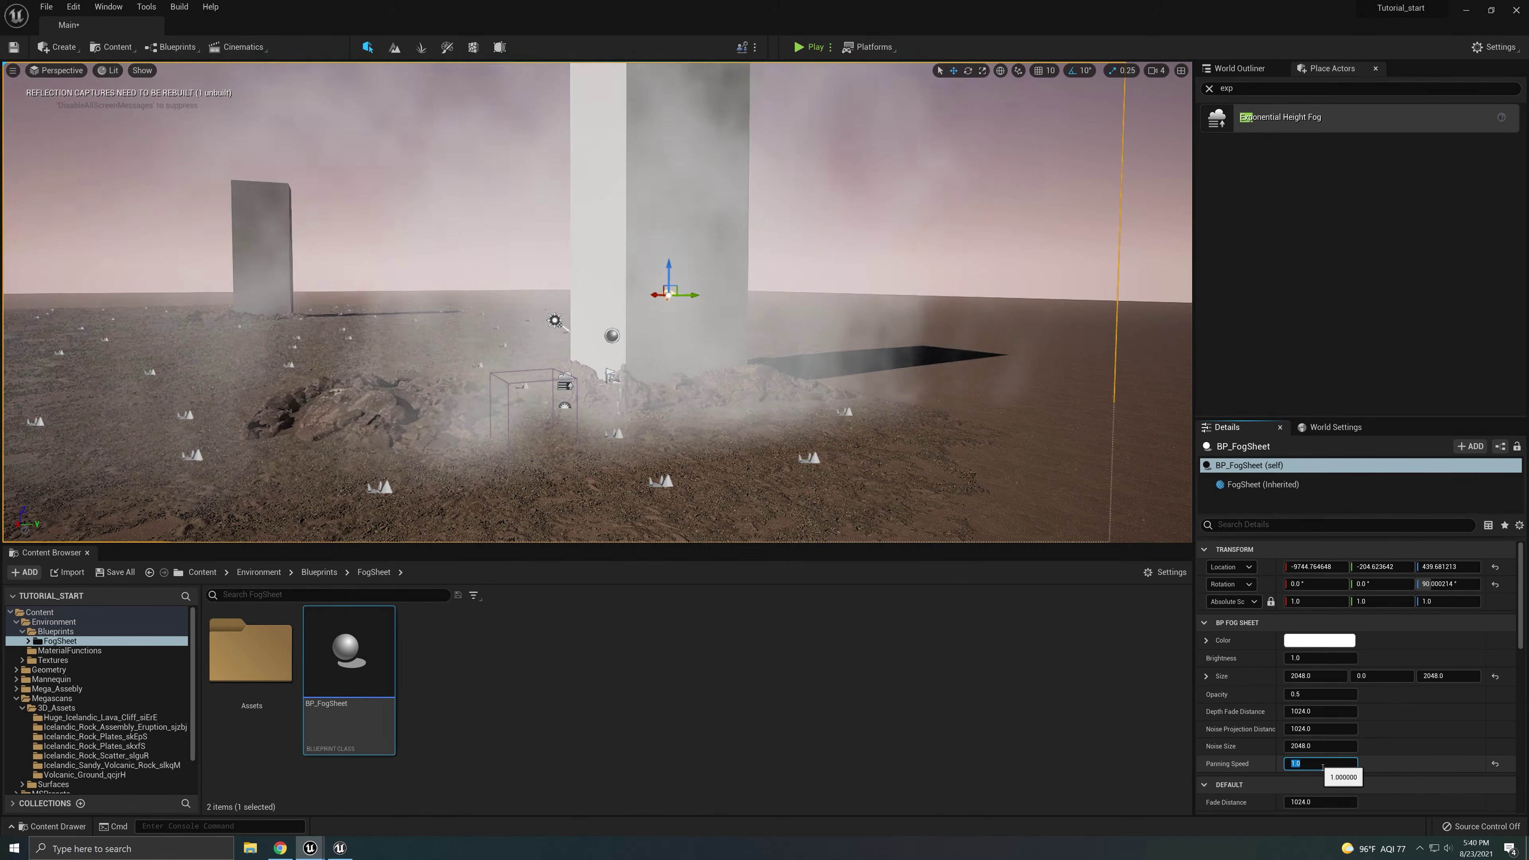
{"action": "type", "text": "0.01"}
{"action": "key", "text": "Return"}
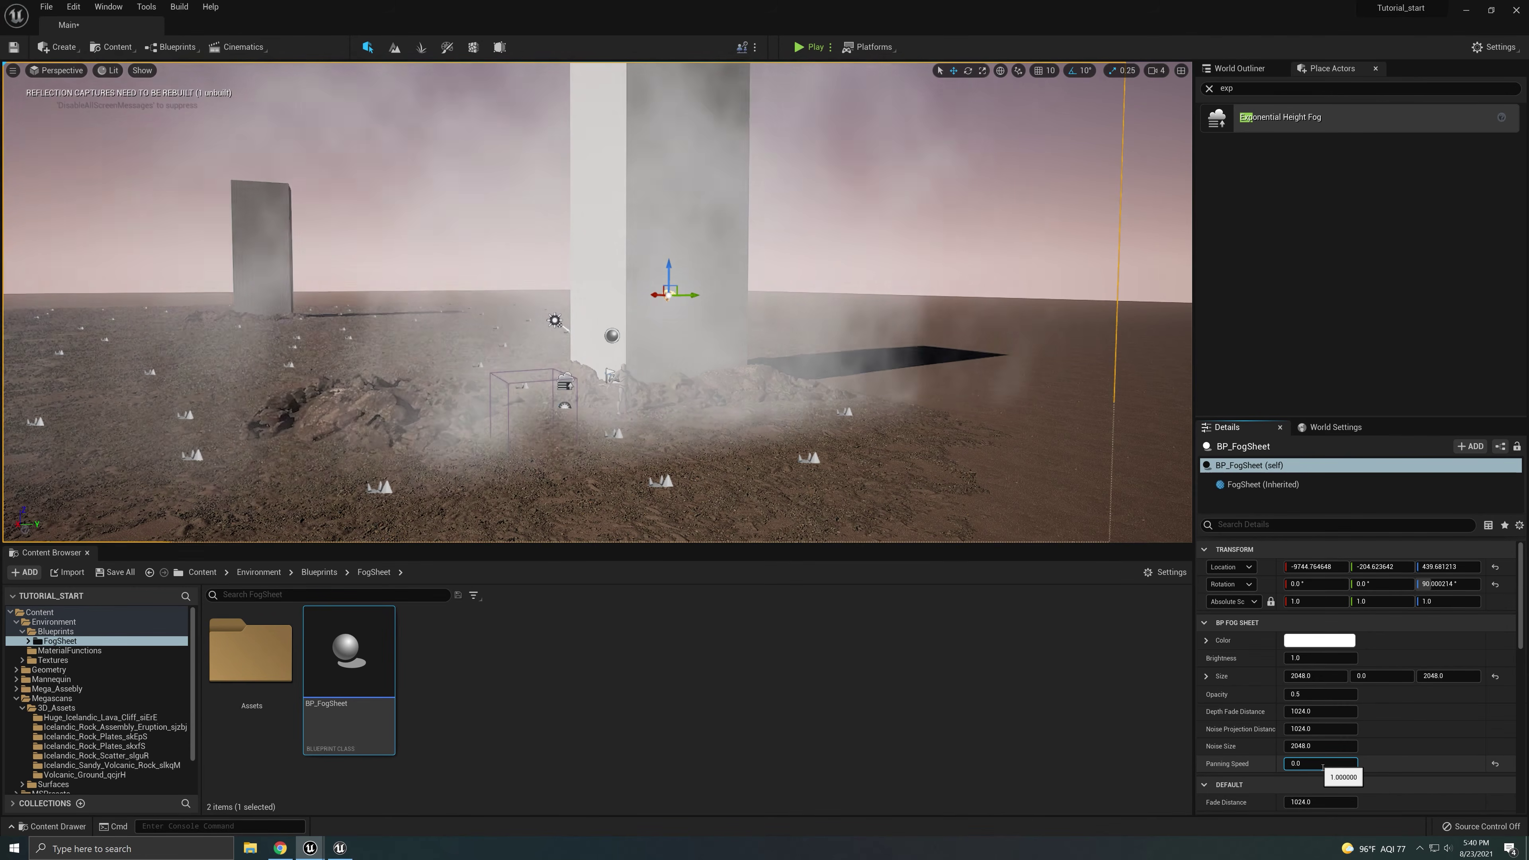
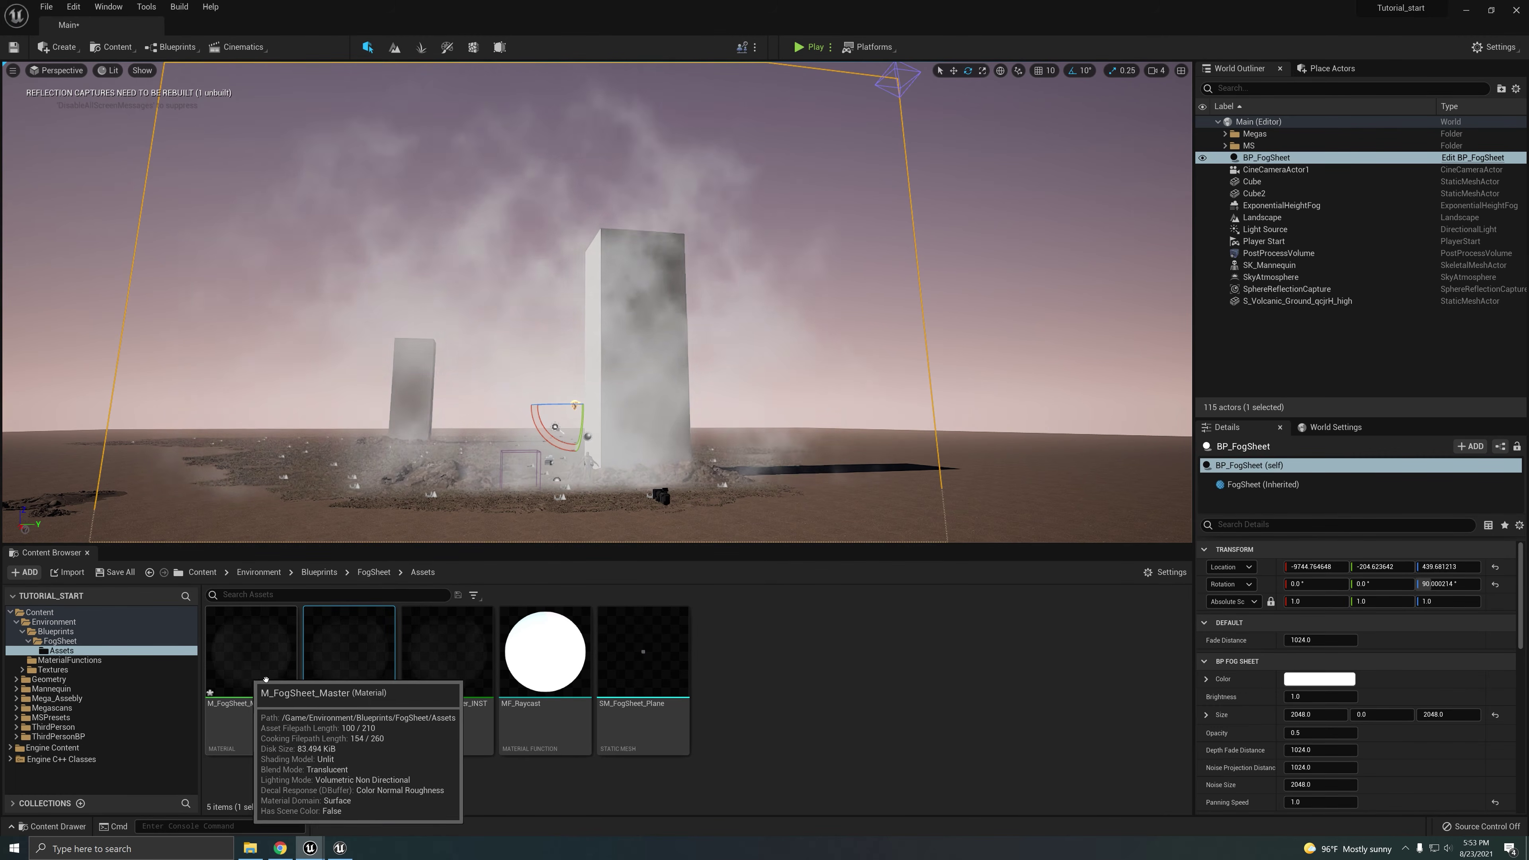
- Open the M_FogSheet_Master1 material from the FogSheet Assets folder
{"action": "left_click", "coordinate": [374, 572]}
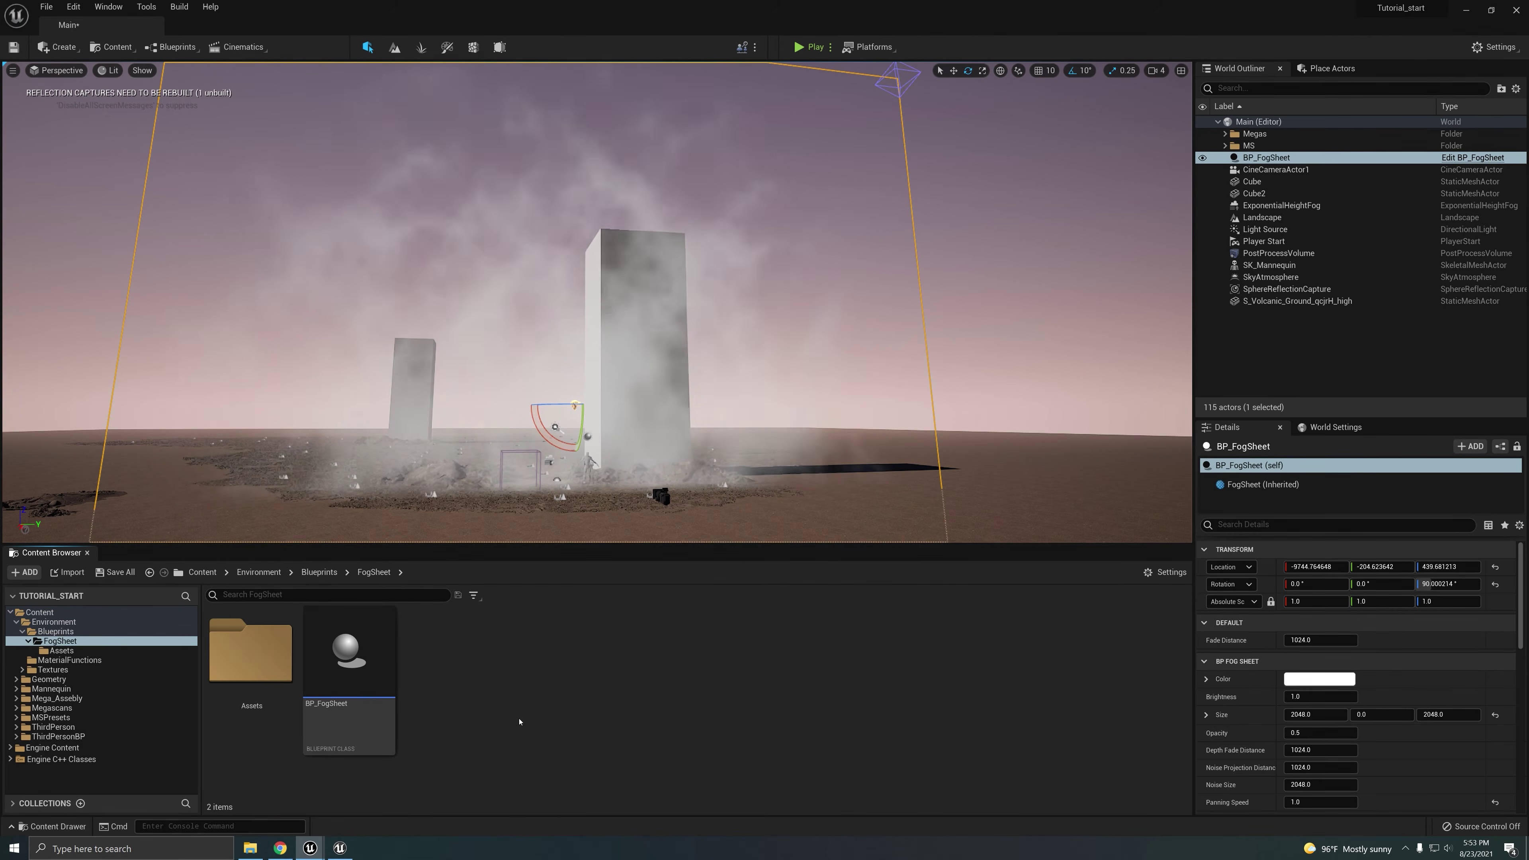
{"action": "double_click", "coordinate": [251, 654]}
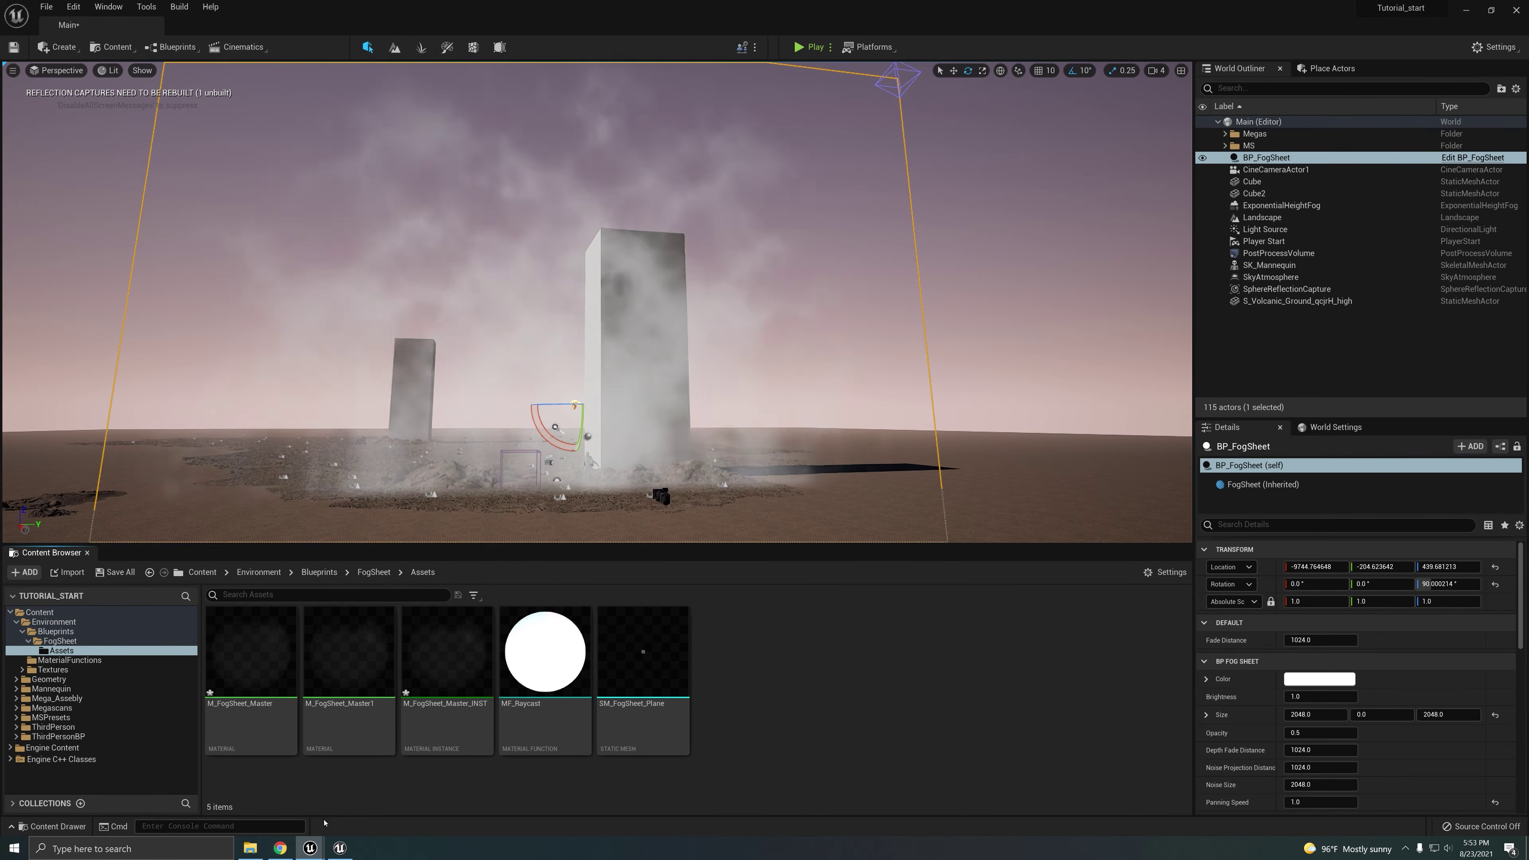
{"action": "mouse_move", "coordinate": [249, 674]}
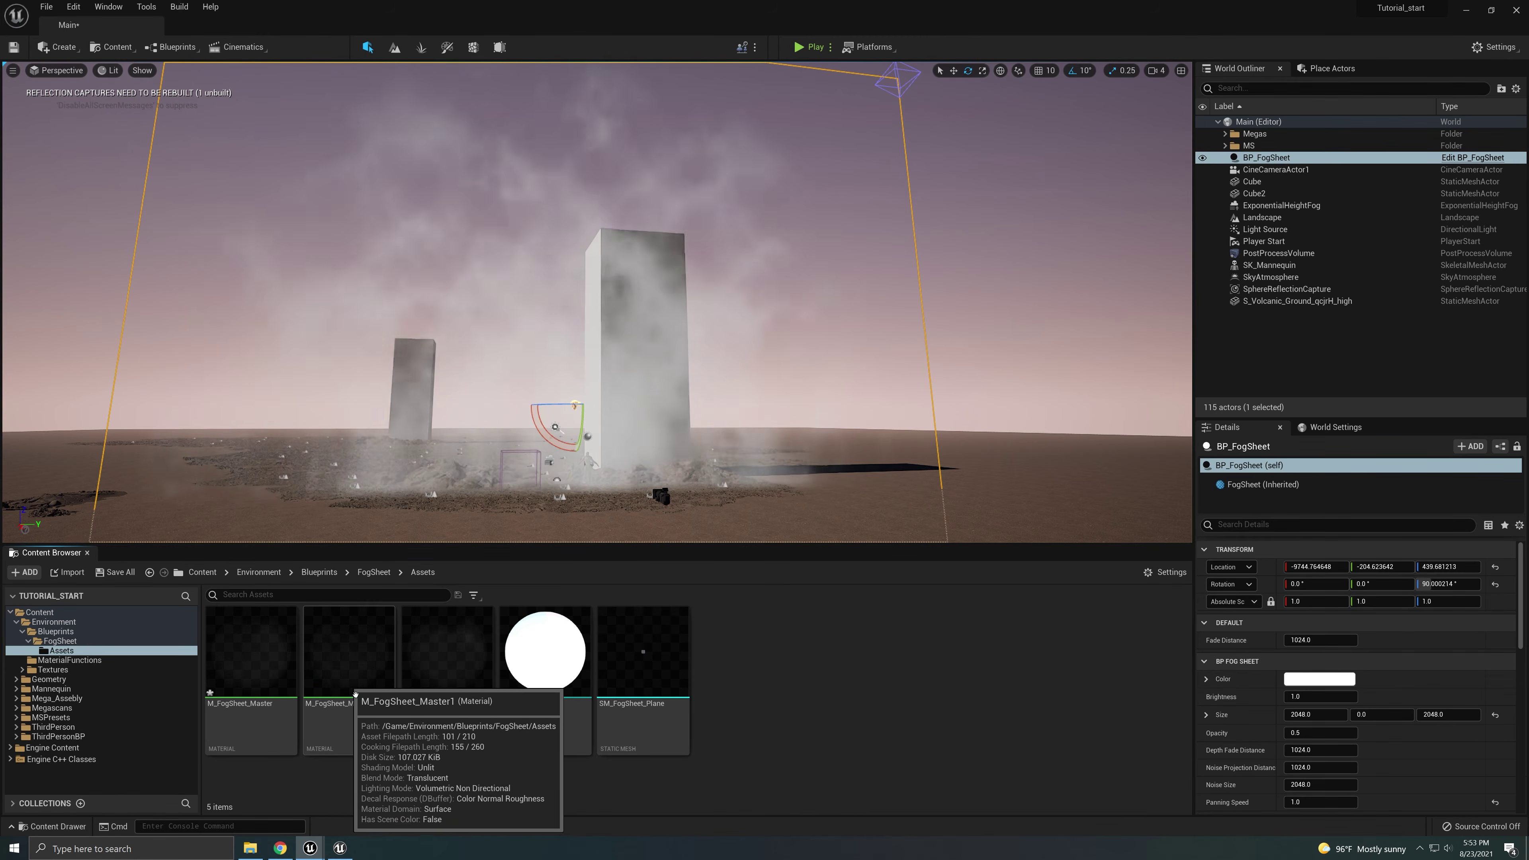
{"action": "mouse_move", "coordinate": [447, 739]}
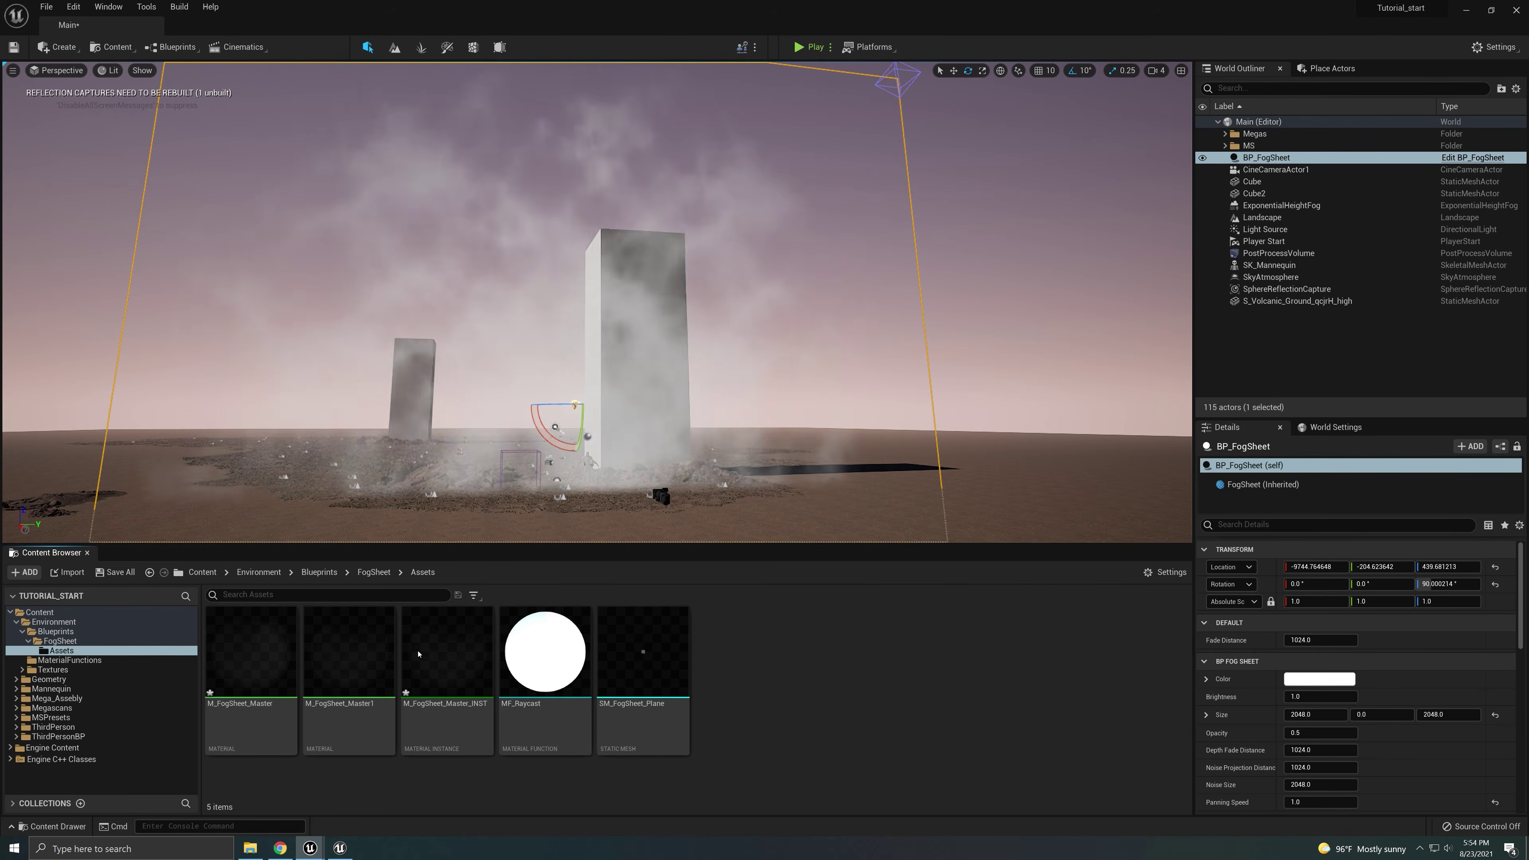
{"action": "double_click", "coordinate": [349, 657]}
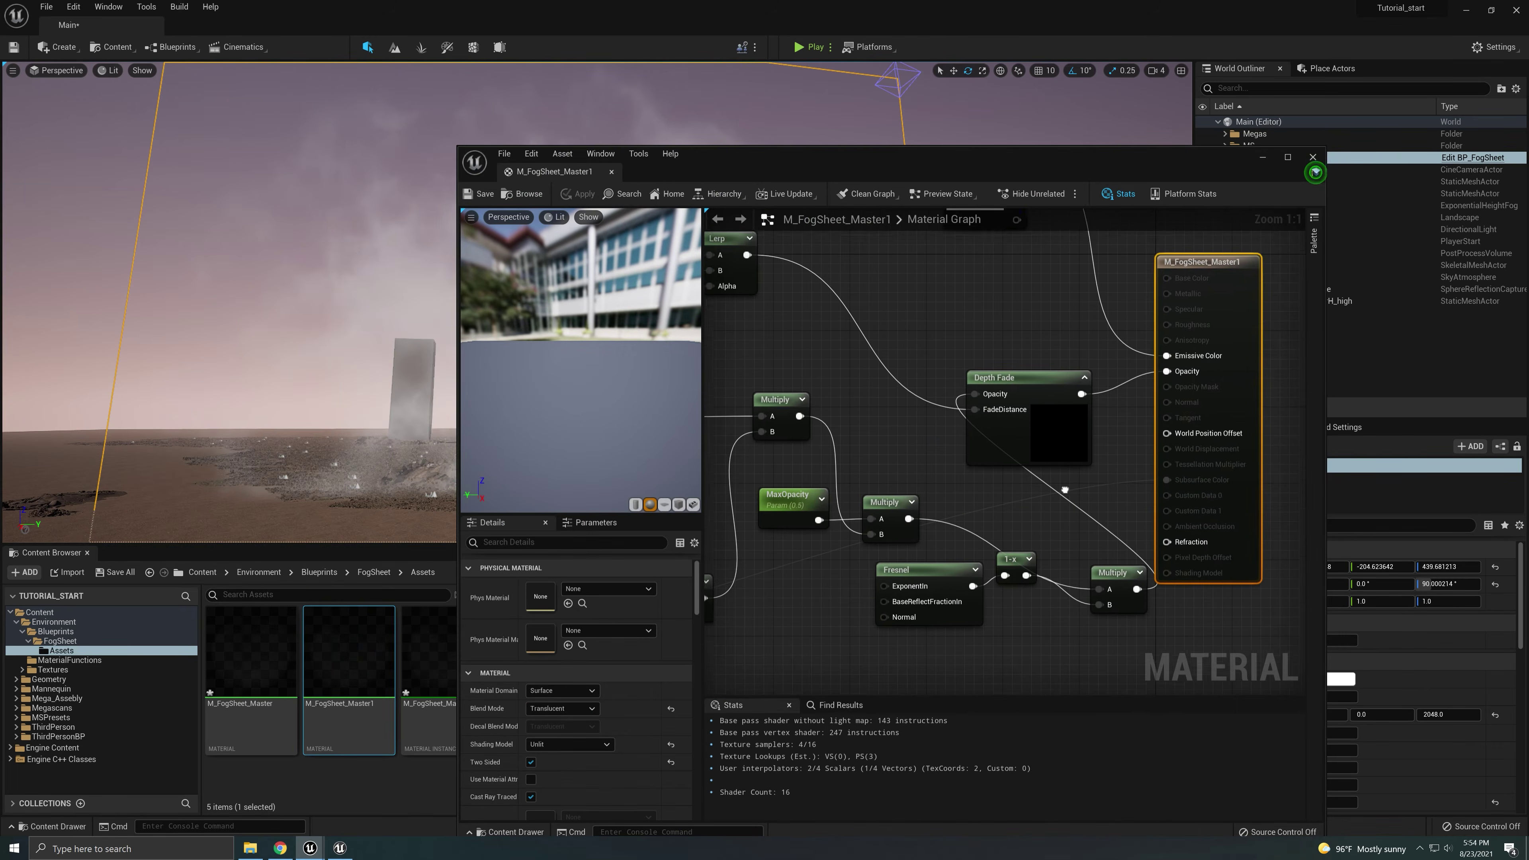
- Find the Panner node feeding TilingMask in the M_FogSheet_Master1 graph and set its Speed Y to 1
{"action": "scroll", "coordinate": [1065, 490], "scroll_direction": "down", "scroll_amount": 7}
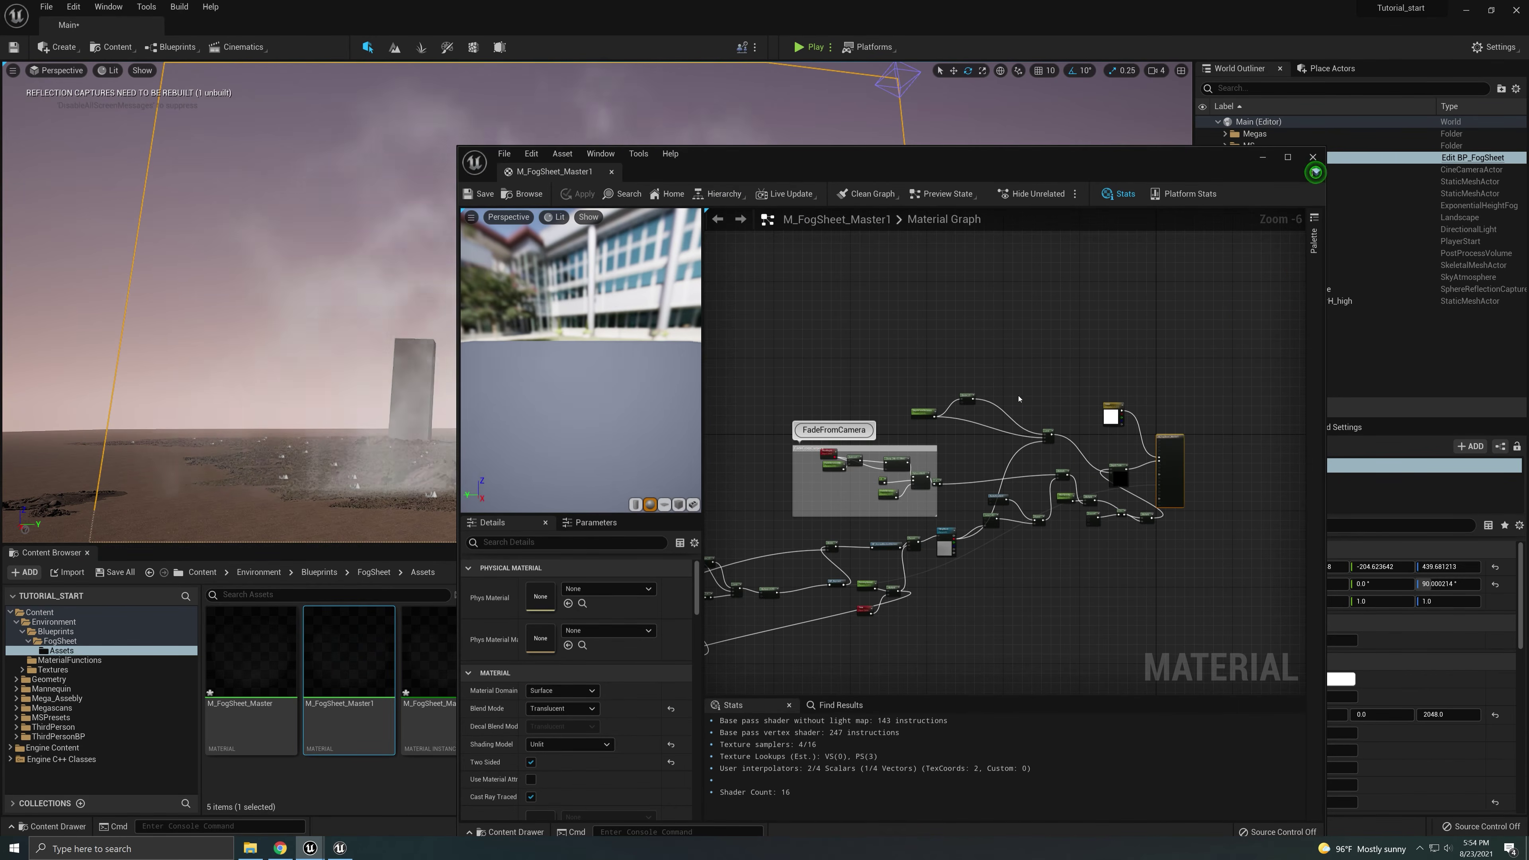
{"action": "scroll", "coordinate": [811, 417], "scroll_direction": "up", "scroll_amount": 4}
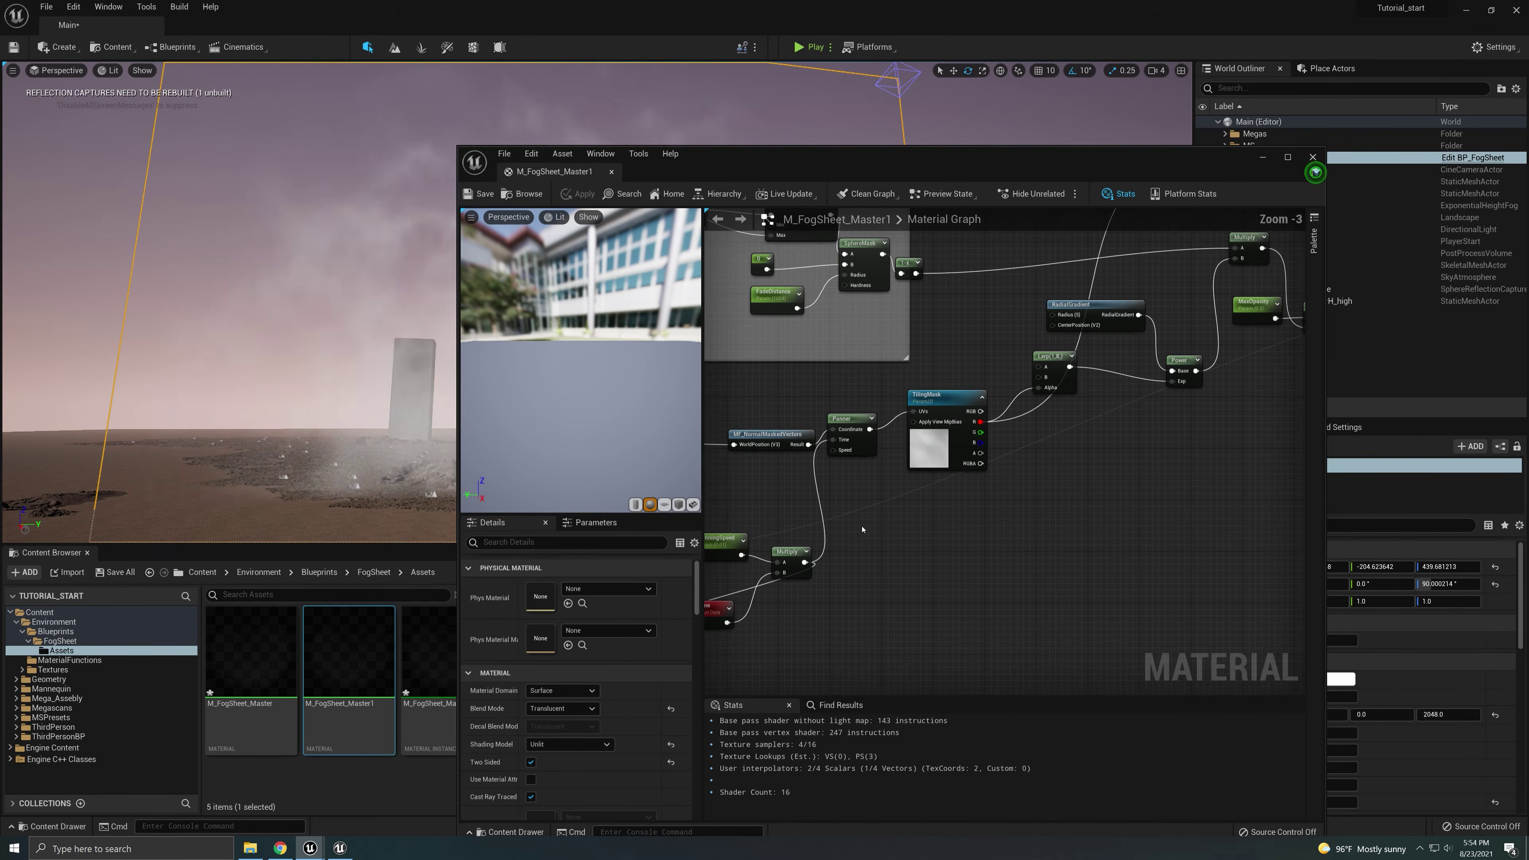
{"action": "scroll", "coordinate": [863, 416], "scroll_direction": "up", "scroll_amount": 2}
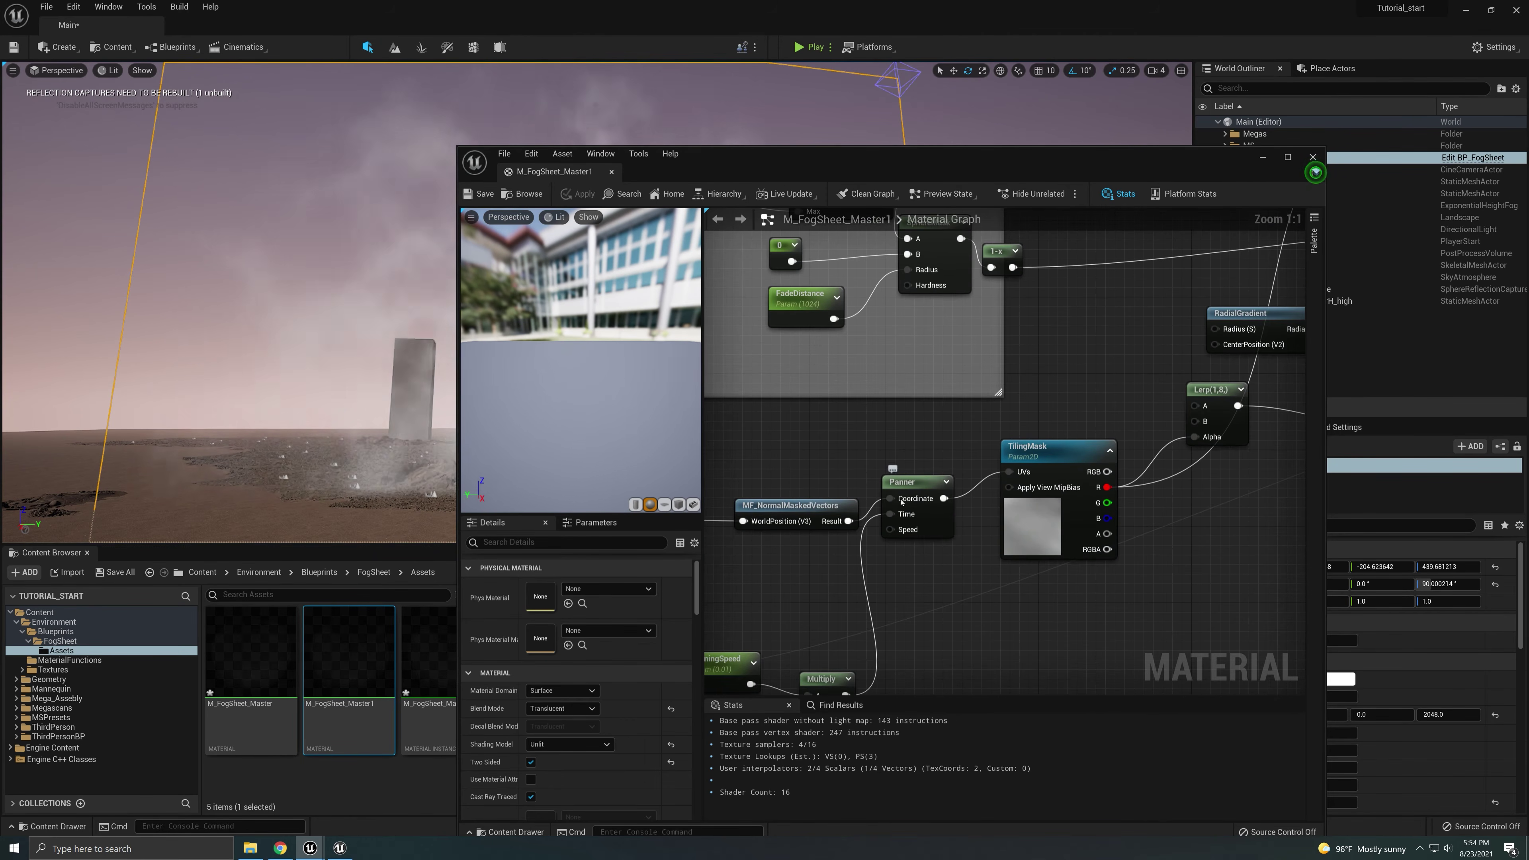
{"action": "left_click", "coordinate": [911, 481]}
{"action": "mouse_move", "coordinate": [911, 481]}
{"action": "left_mouse_down"}
{"action": "mouse_move", "coordinate": [914, 467]}
{"action": "mouse_move", "coordinate": [905, 476]}
{"action": "left_mouse_up"}
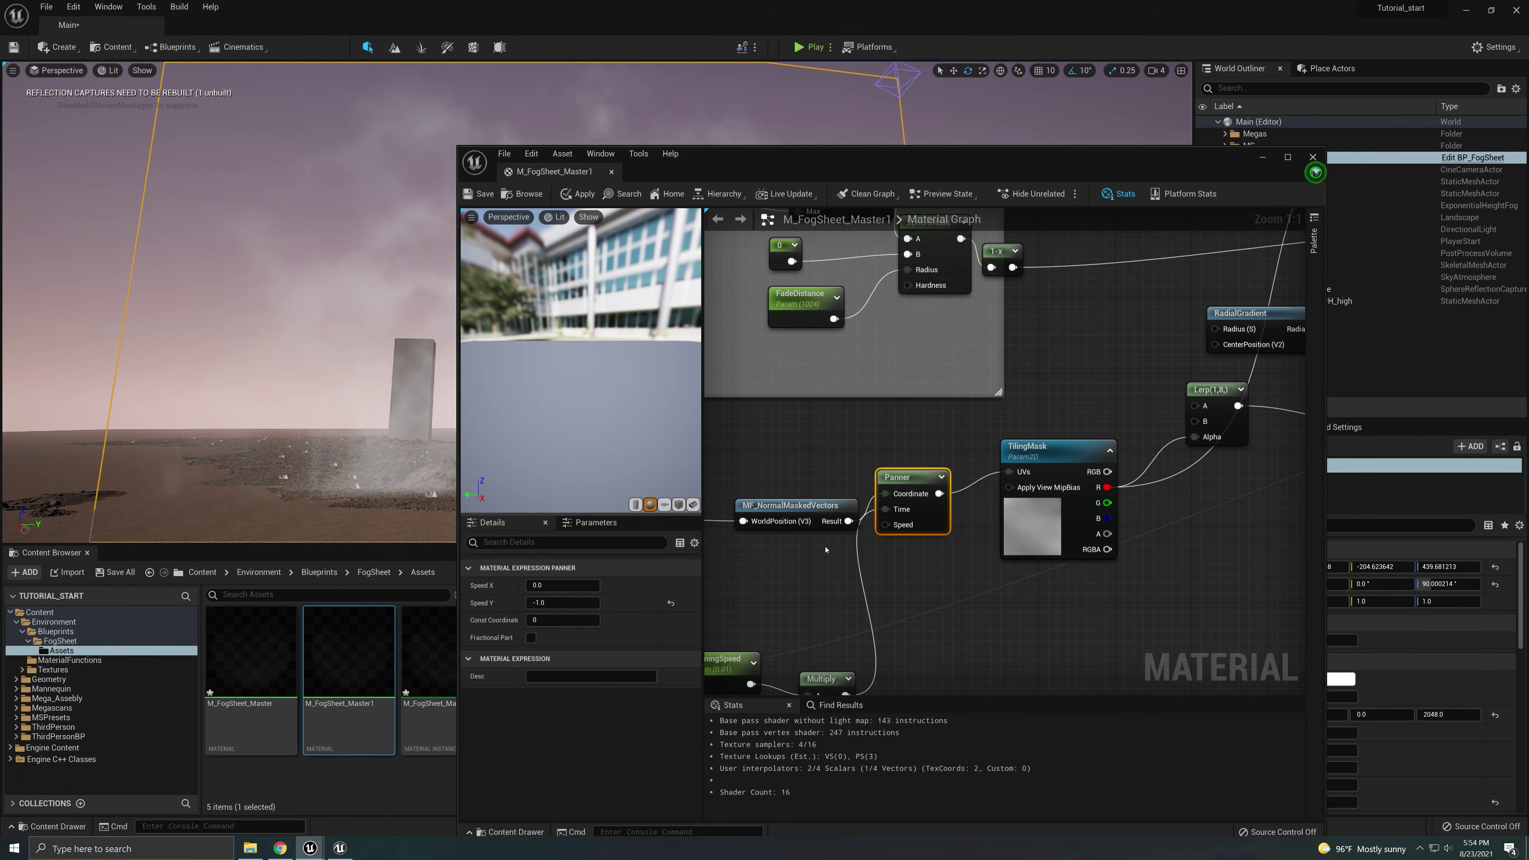
{"action": "right_click_drag", "start_coordinate": [921, 625], "coordinate": [907, 623]}
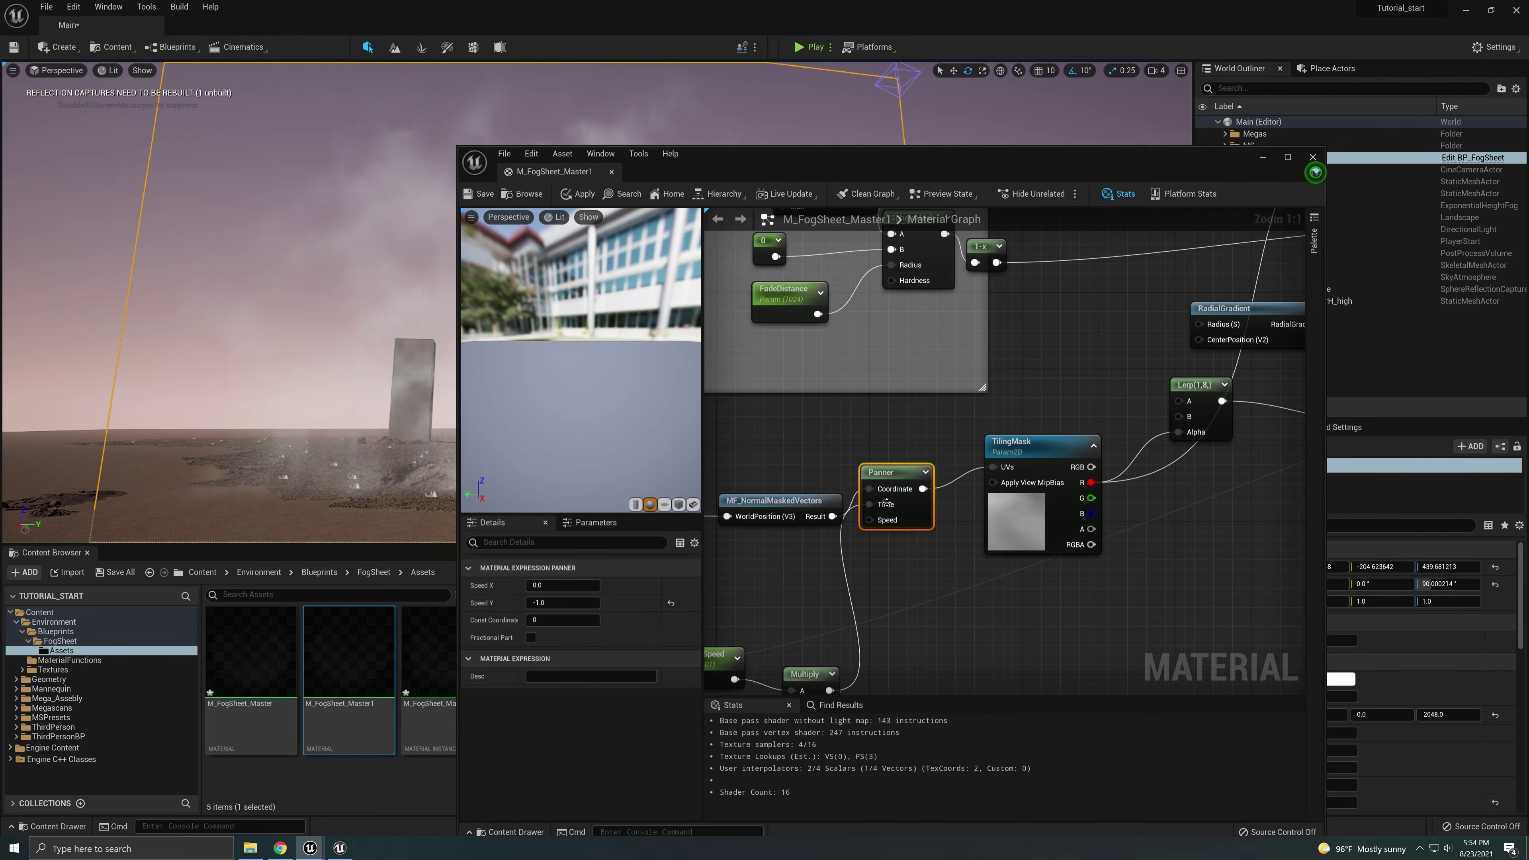
{"action": "left_click_drag", "start_coordinate": [890, 474], "coordinate": [908, 493]}
{"action": "right_click_drag", "start_coordinate": [1075, 535], "coordinate": [1240, 545]}
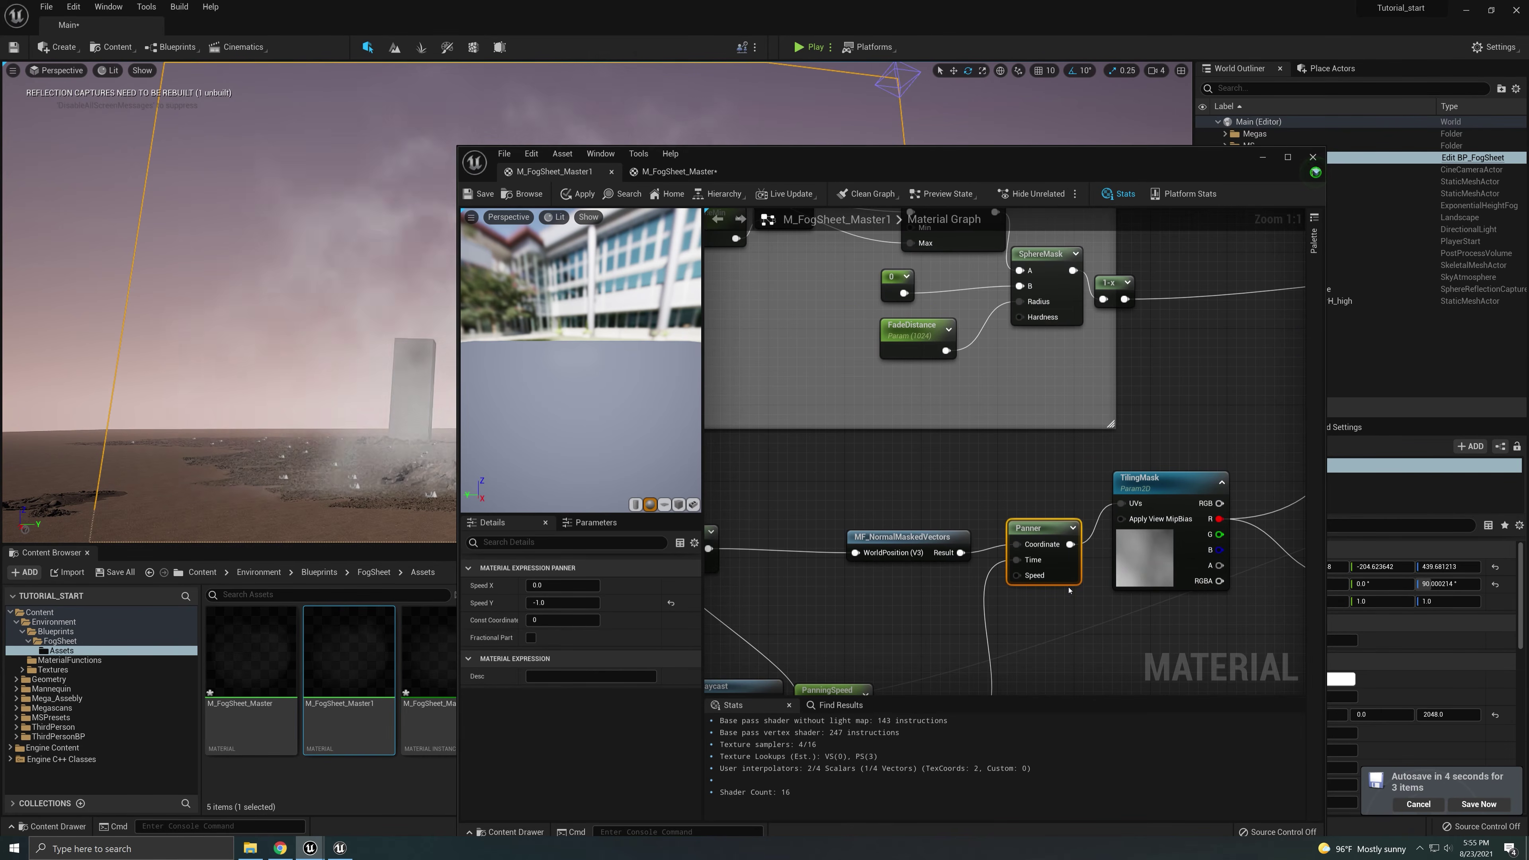
{"action": "right_click_drag", "start_coordinate": [955, 608], "coordinate": [966, 616]}
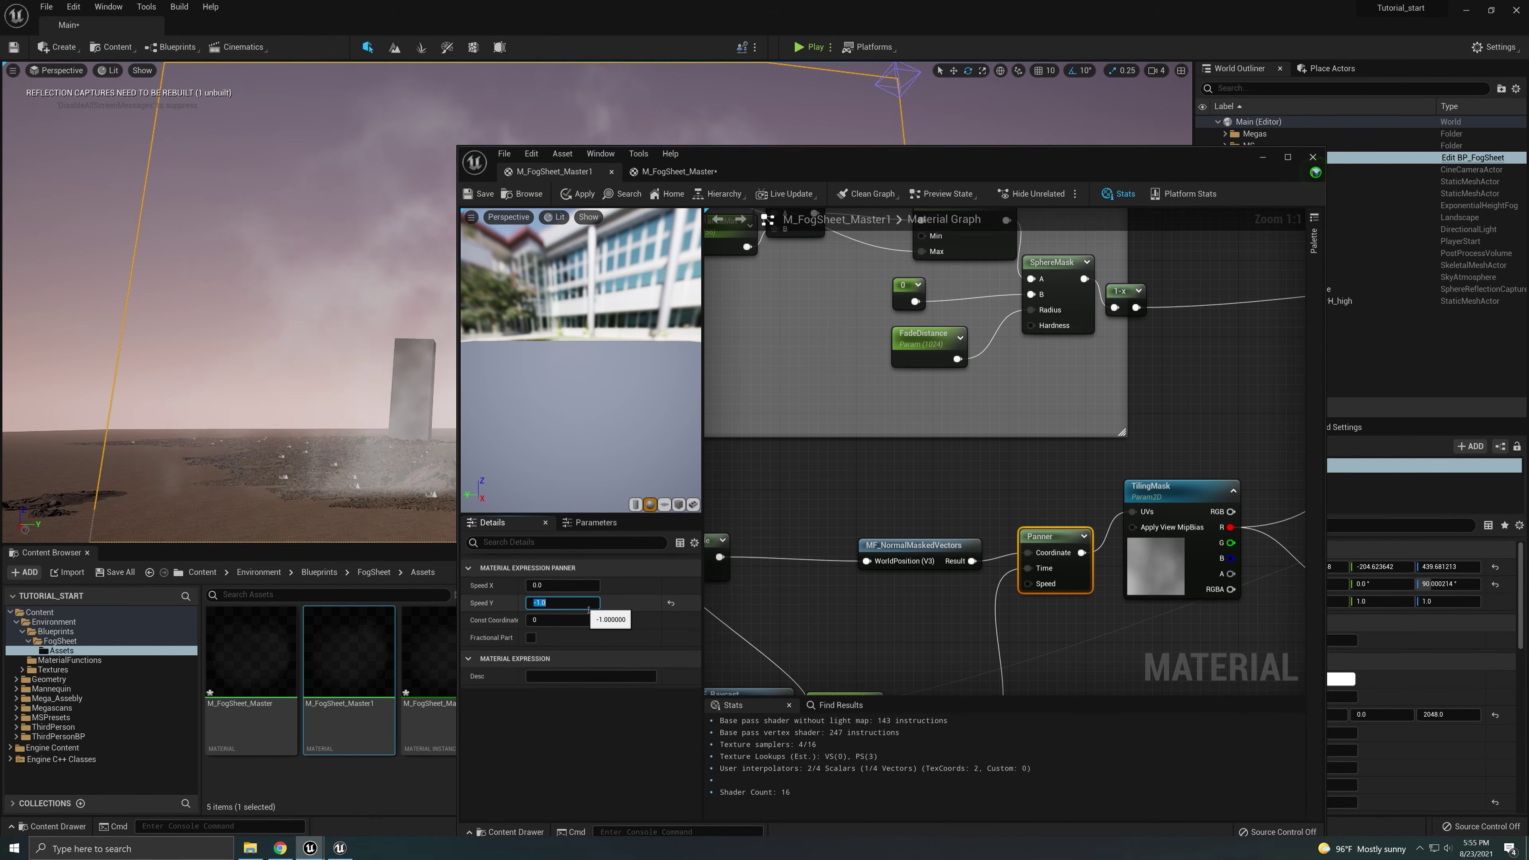
{"action": "key", "text": "Return"}
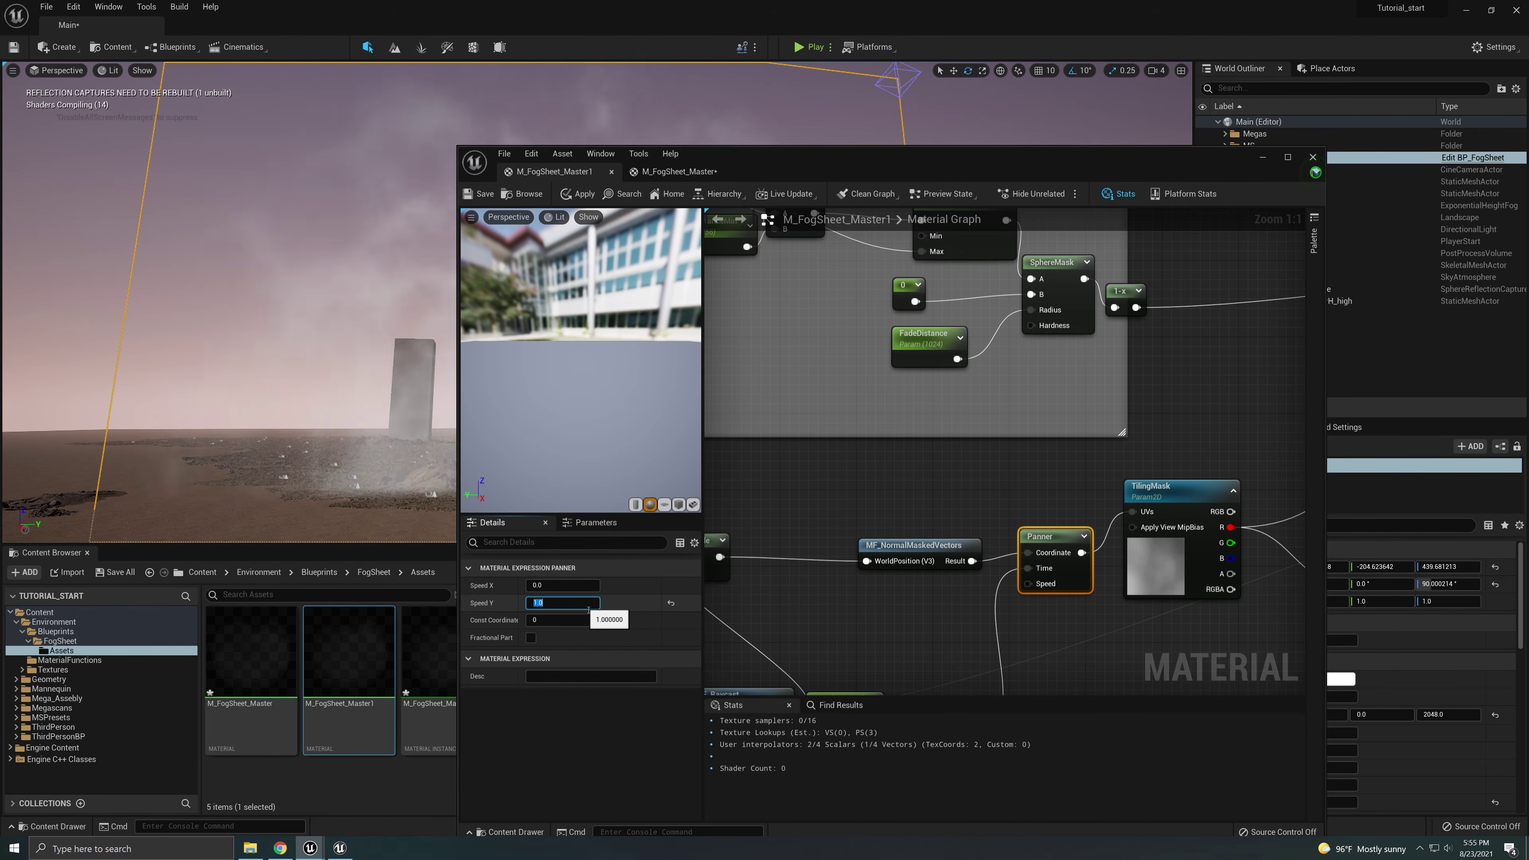
- Set the Panner node's Speed Y to 0 and Speed X to 1, apply the material changes, and minimize the material editor
{"action": "left_click", "coordinate": [579, 193]}
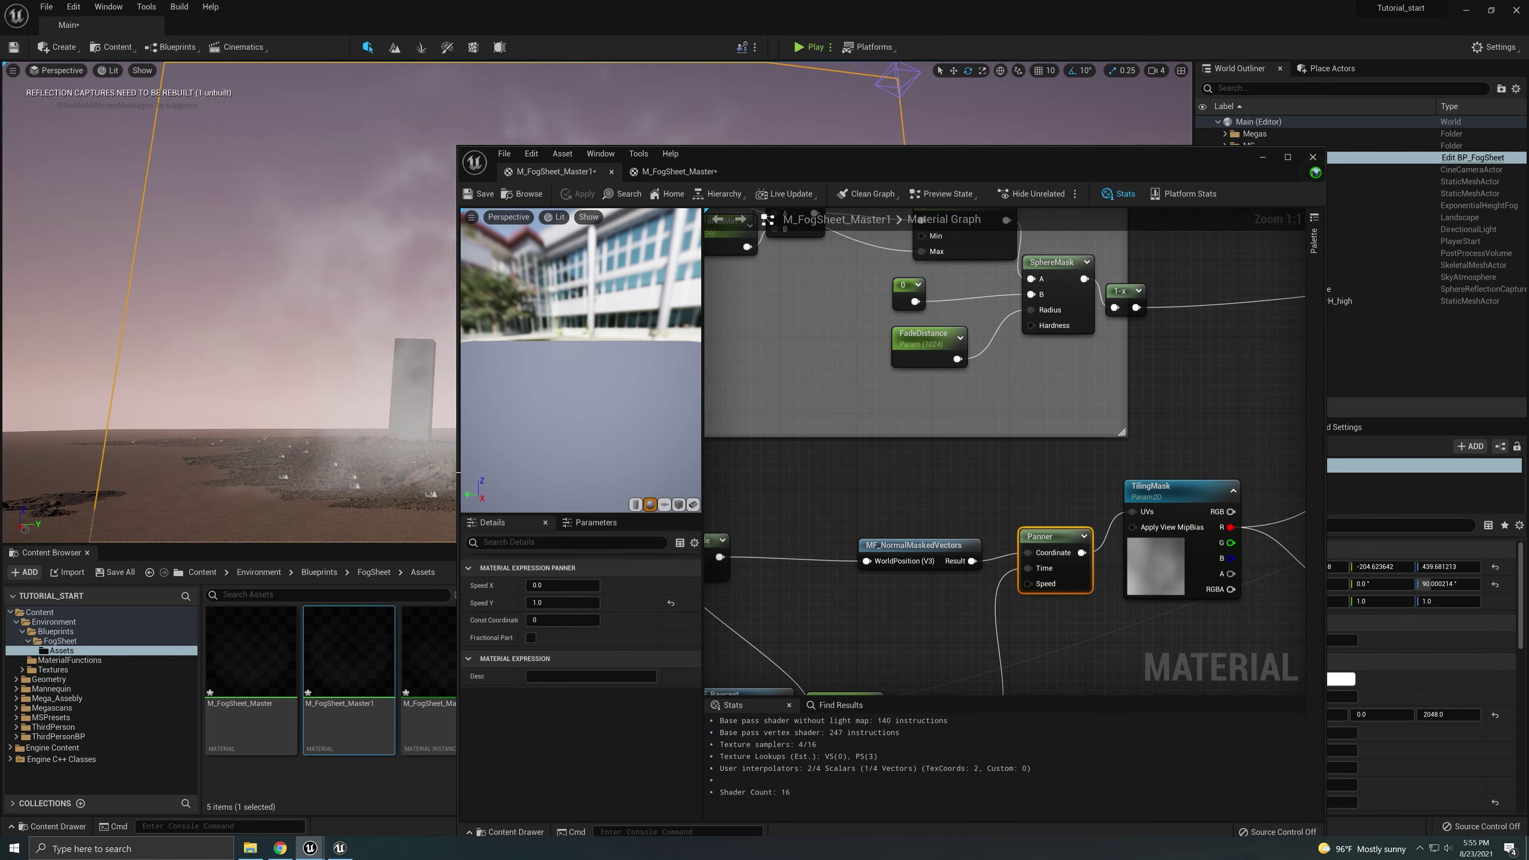
{"action": "left_click", "coordinate": [564, 604]}
{"action": "type", "text": "0"}
{"action": "key", "text": "Return"}
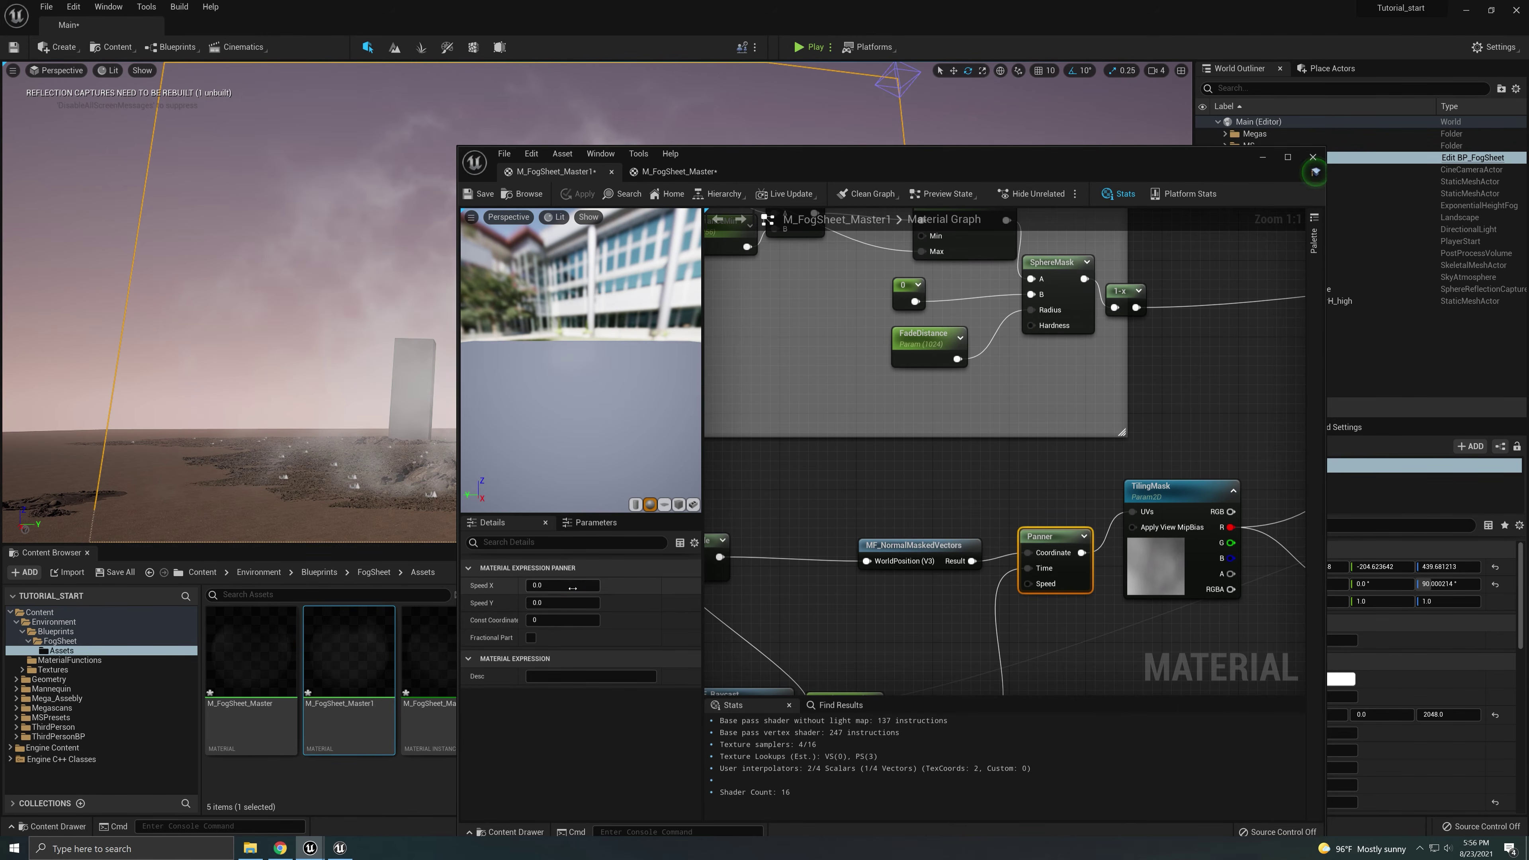
{"action": "left_click", "coordinate": [571, 590]}
{"action": "type", "text": "1"}
{"action": "key", "text": "Return"}
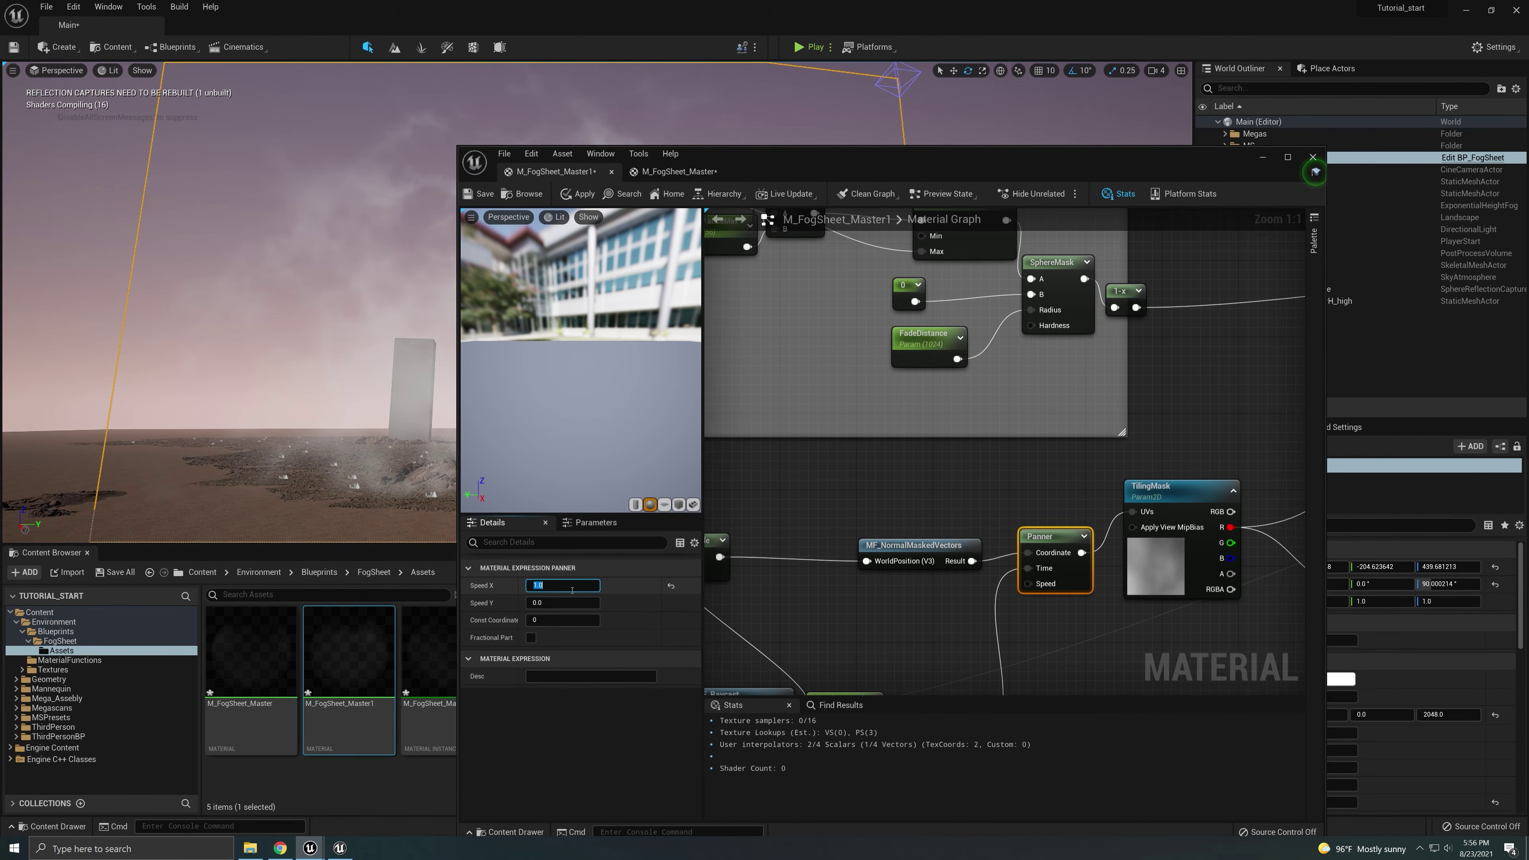
{"action": "left_click", "coordinate": [582, 194]}
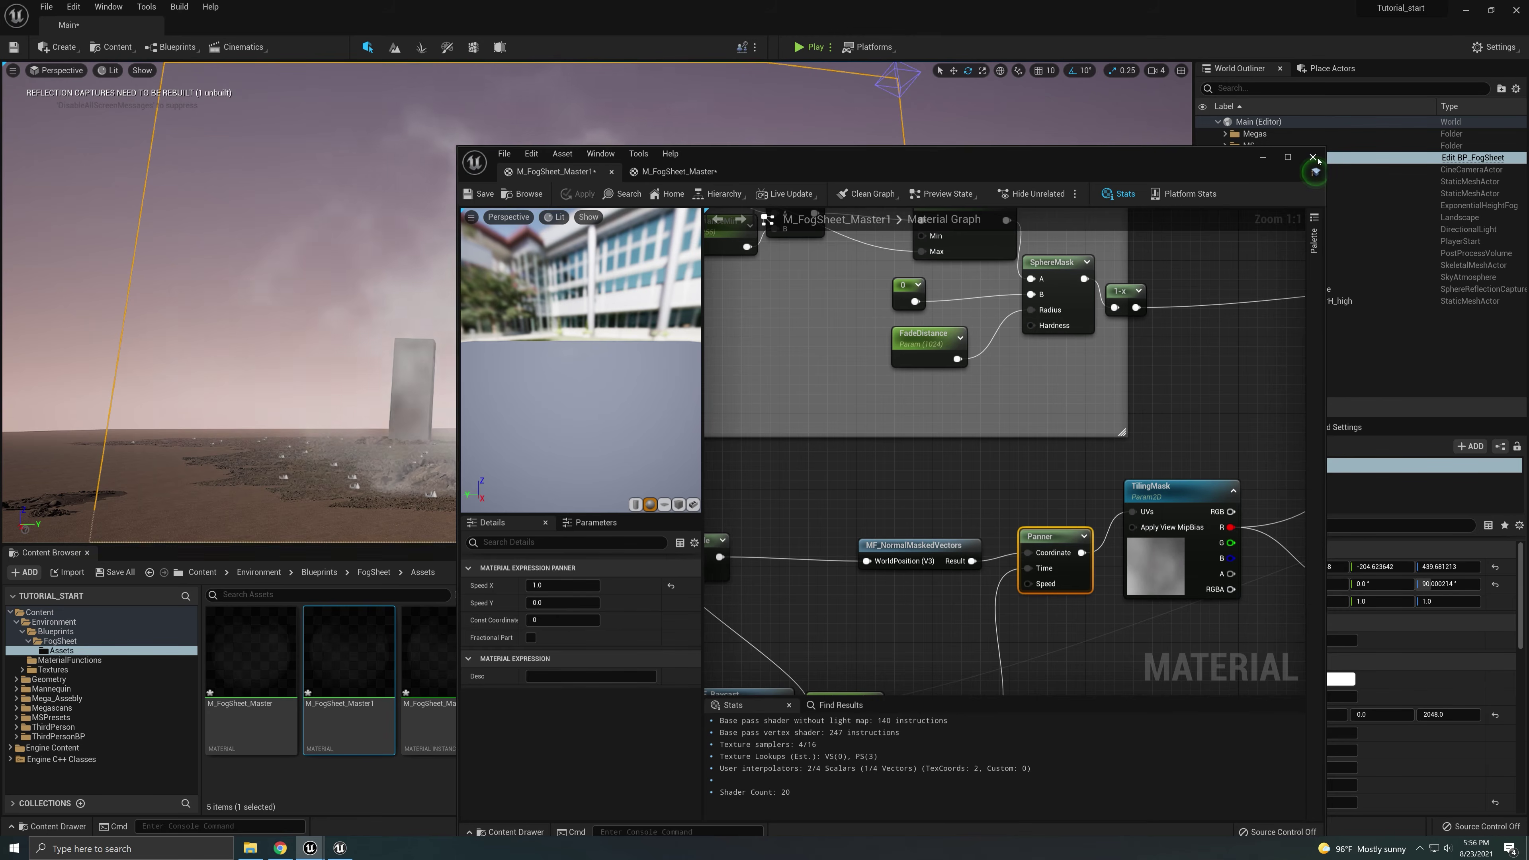
{"action": "left_click", "coordinate": [1263, 157]}
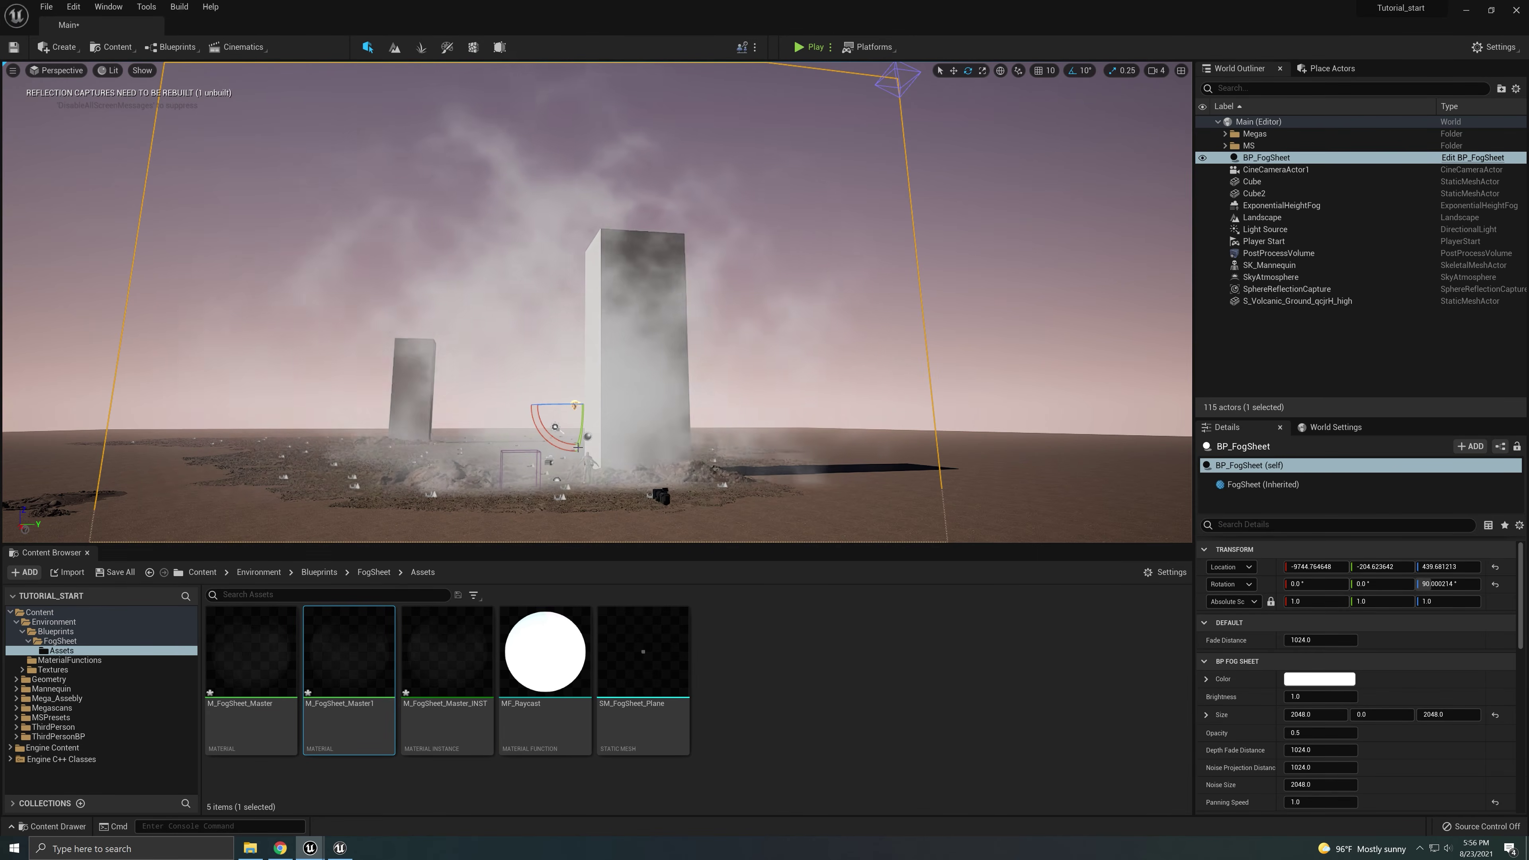
- Try rotating the fog sheet by about 10 degrees, and undo the rotation
{"action": "left_click_drag", "start_coordinate": [586, 442], "coordinate": [587, 436]}
{"action": "left_click_drag", "start_coordinate": [576, 361], "coordinate": [530, 445]}
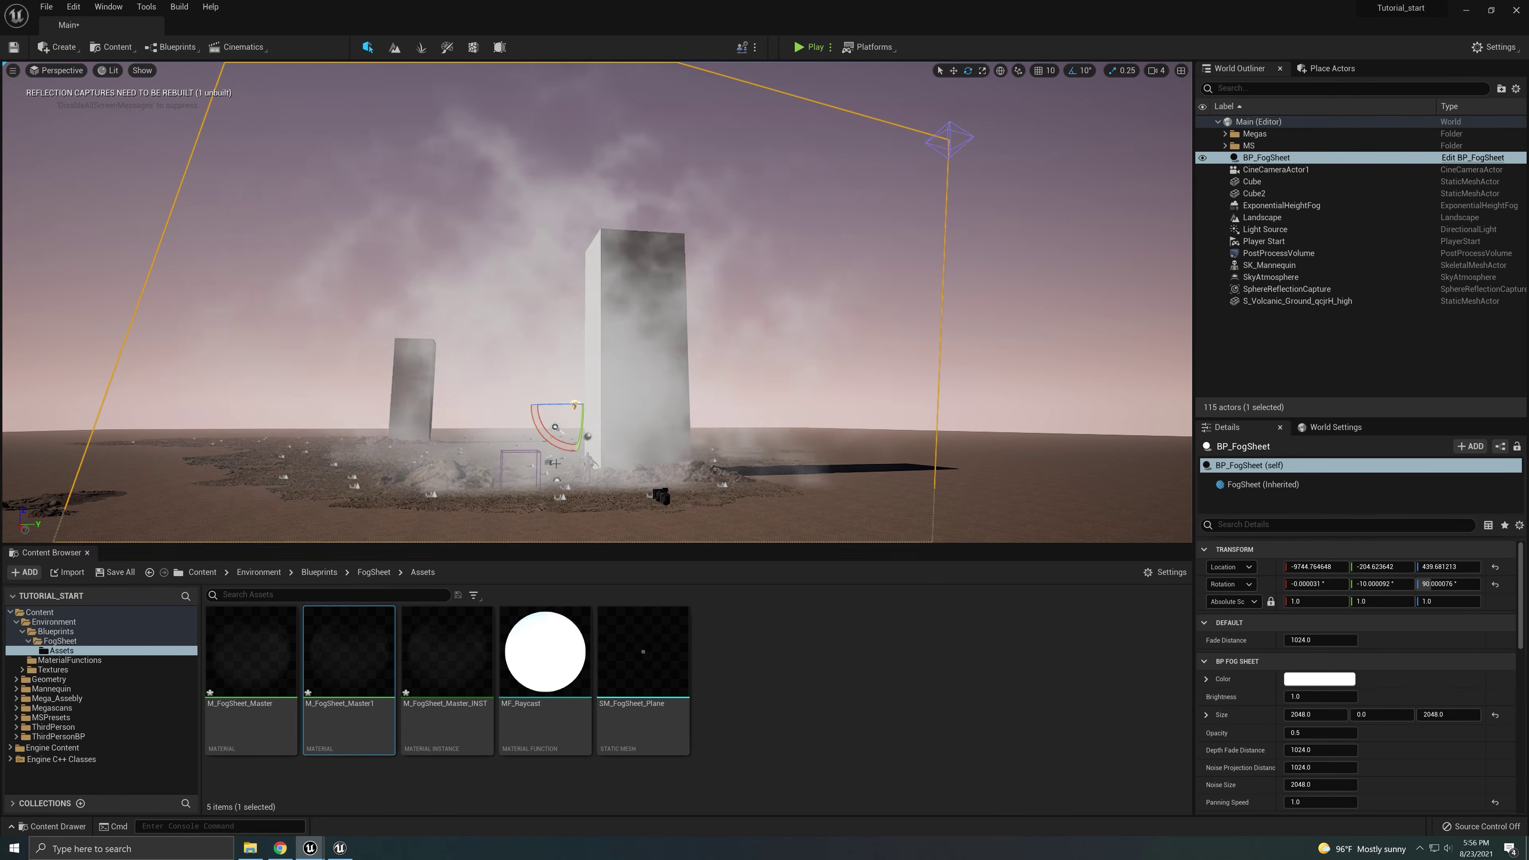
{"action": "key", "text": "ctrl+z"}
{"action": "key", "text": "ctrl+z"}
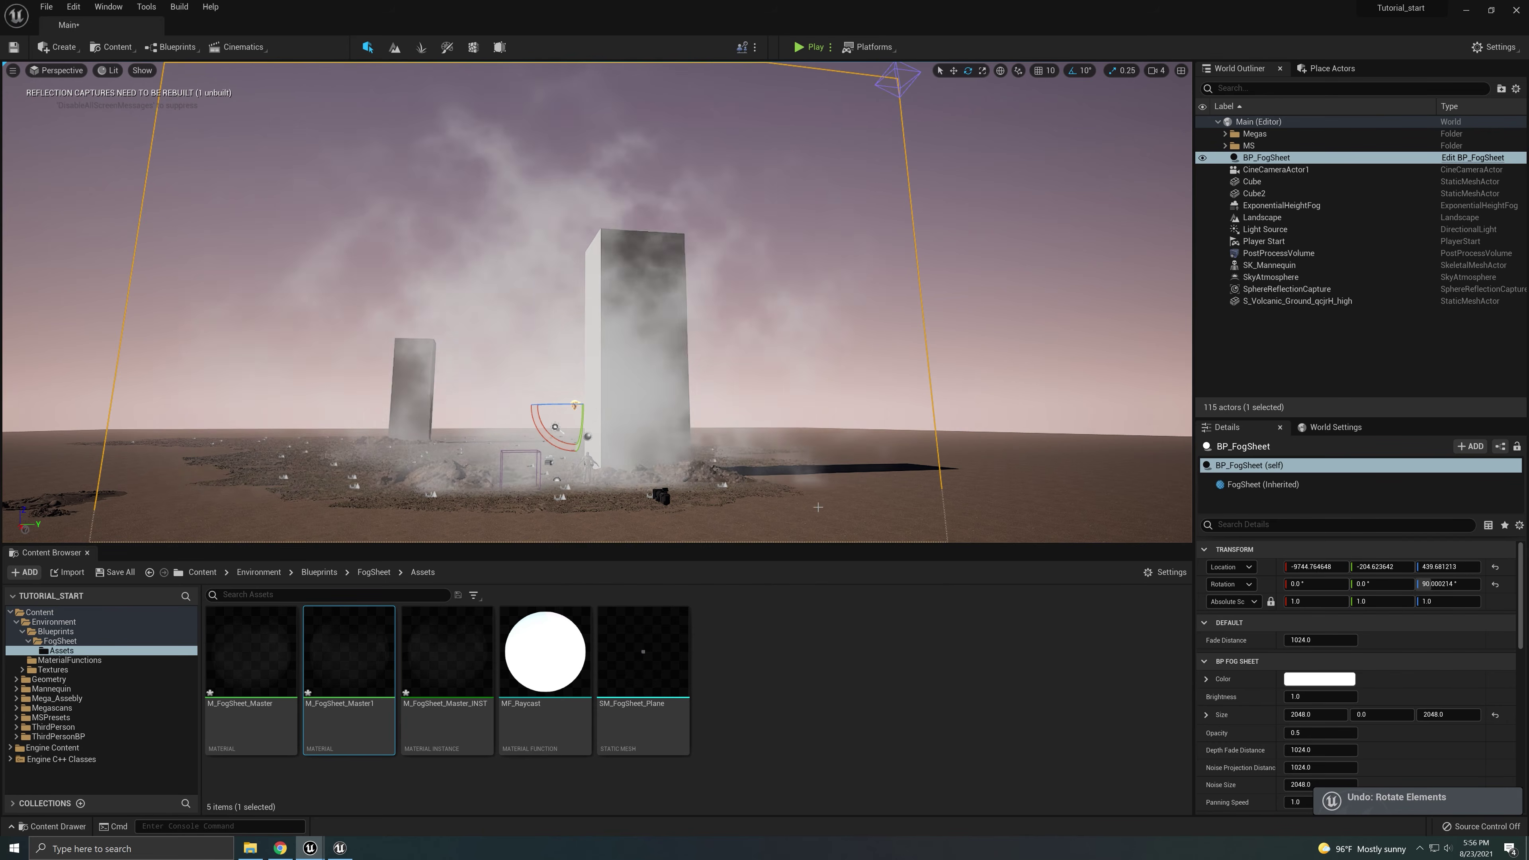
- Set the fog sheet's Panning Speed to 0.01
{"action": "scroll", "coordinate": [1310, 720], "scroll_direction": "down", "scroll_amount": 2}
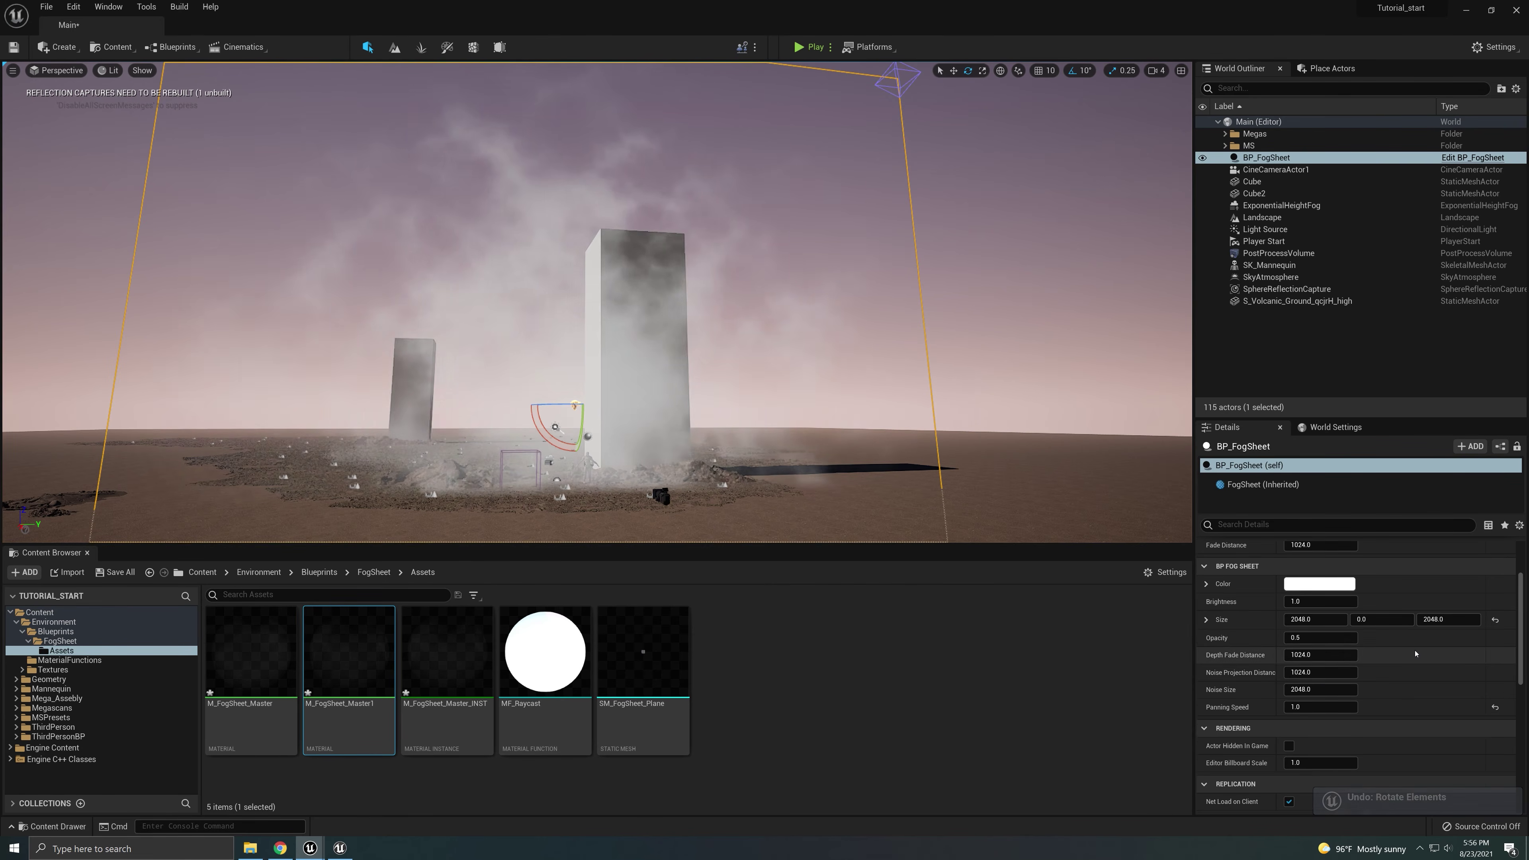
{"action": "left_click", "coordinate": [1321, 705]}
{"action": "type", "text": "0"}
{"action": "key", "text": "Return"}
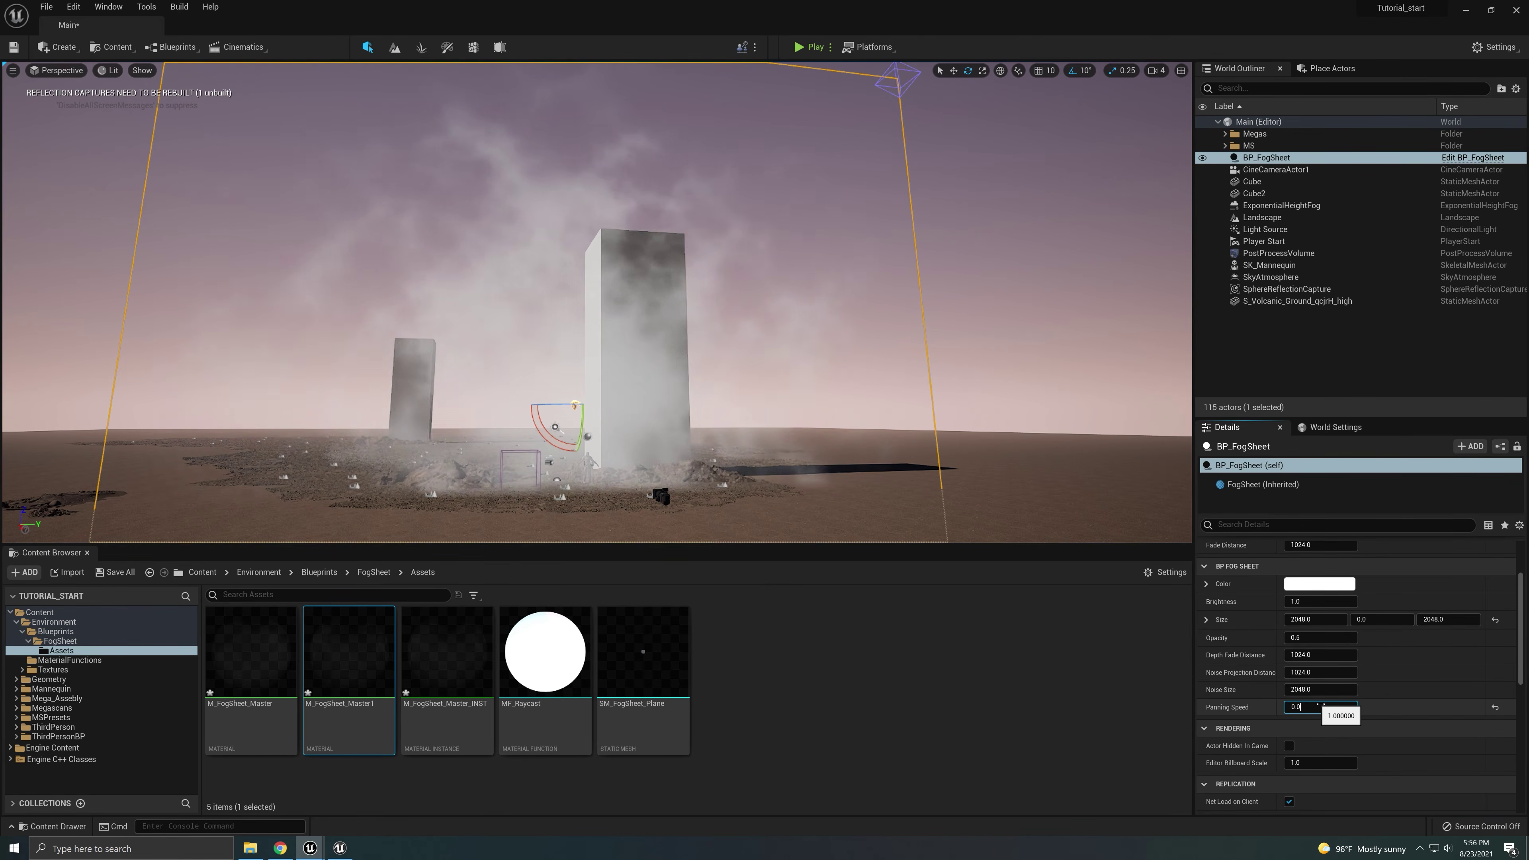
{"action": "type", "text": "1"}
{"action": "key", "text": "Return"}
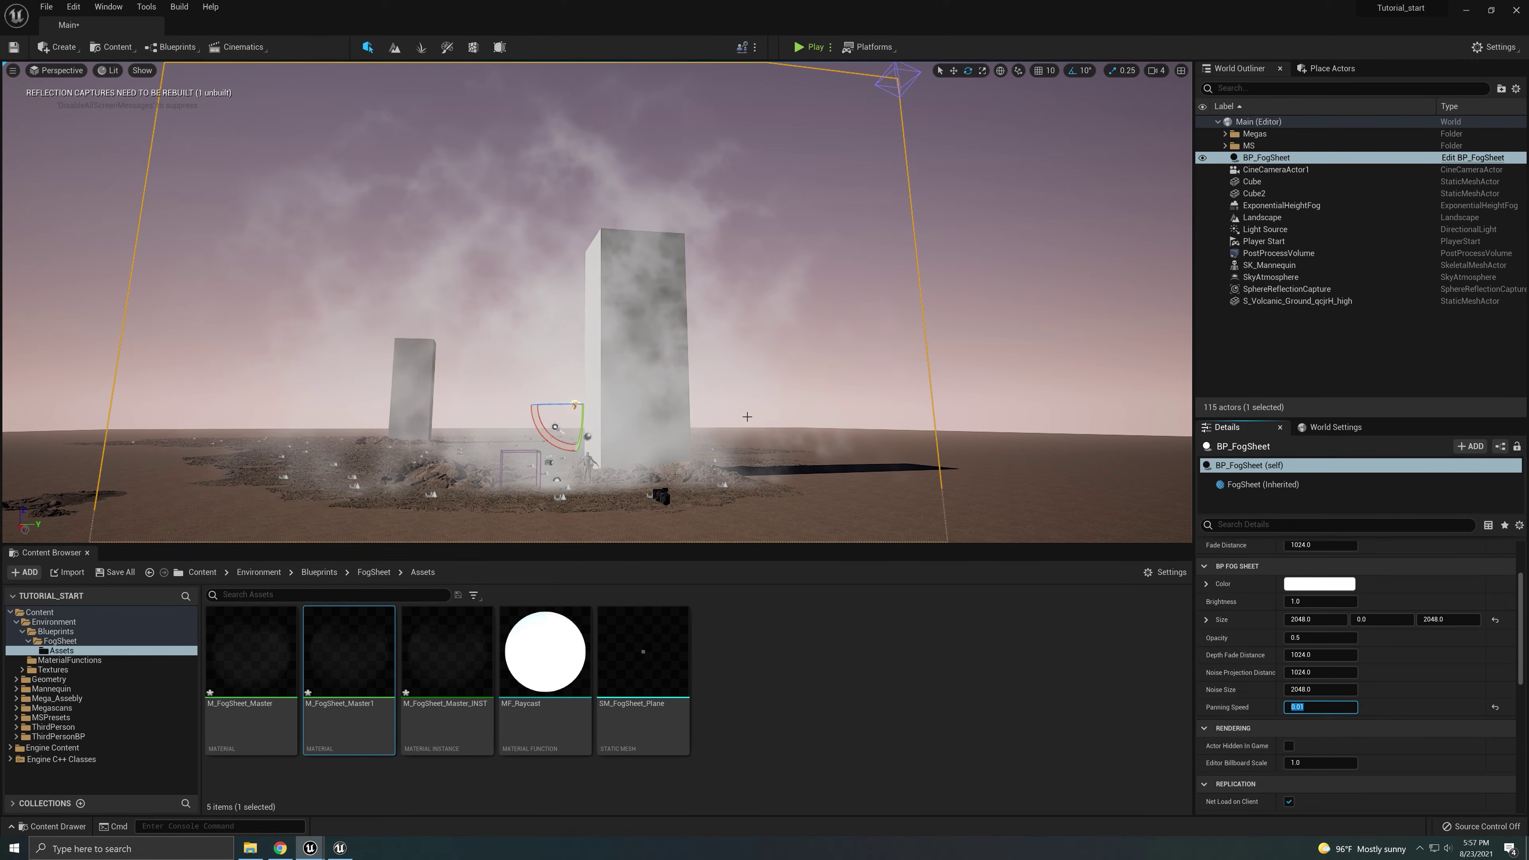
- Shift BP_FogSheet a short distance along its X axis and set its Brightness to 0.4
{"action": "right_click_drag", "start_coordinate": [641, 419], "coordinate": [701, 413]}
{"action": "key", "text": "w"}
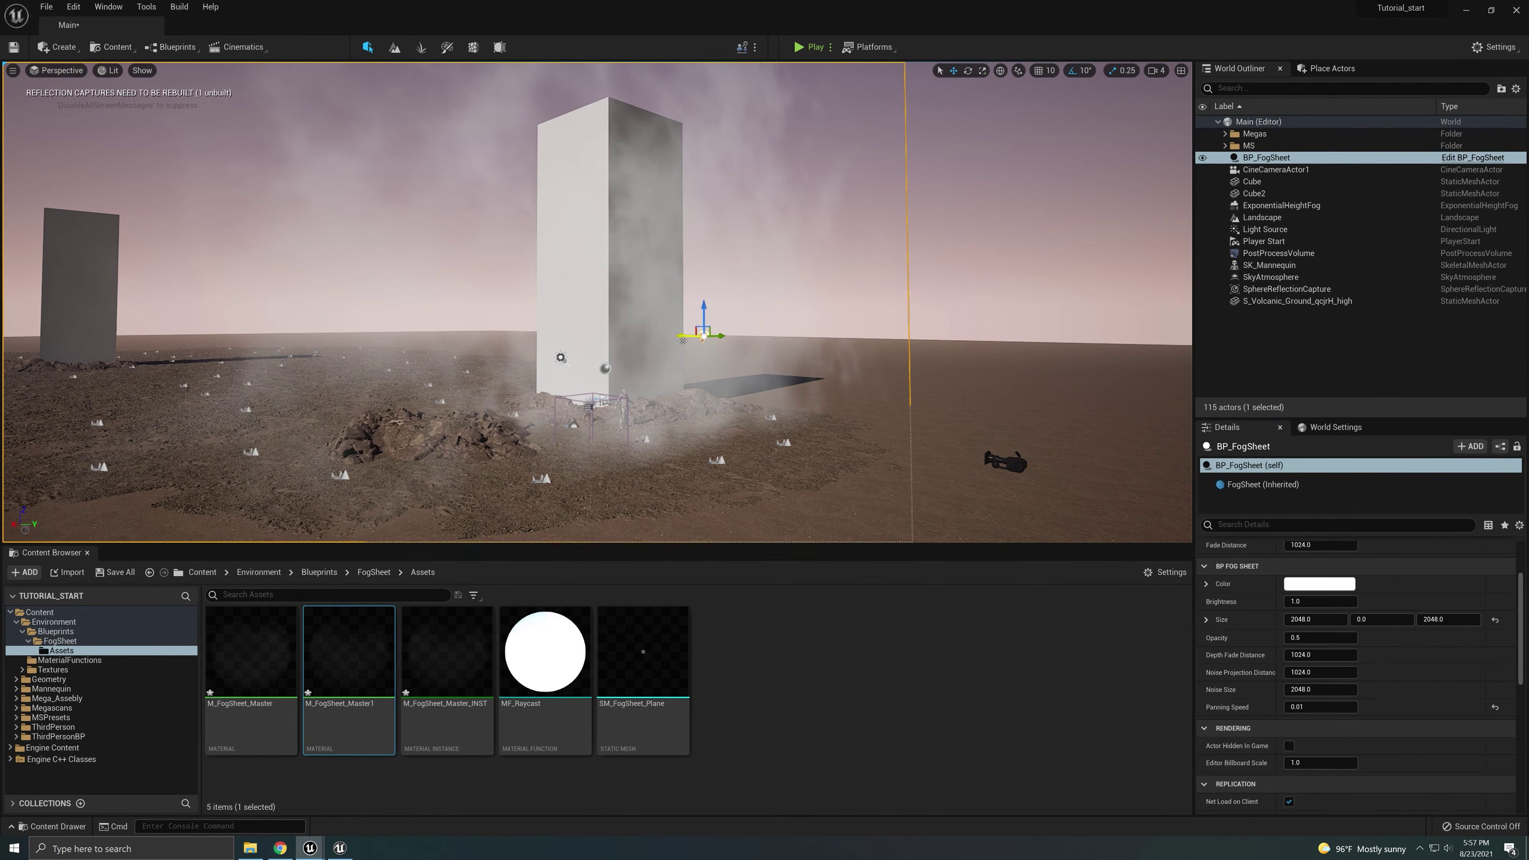
{"action": "left_click_drag", "start_coordinate": [683, 342], "coordinate": [637, 399]}
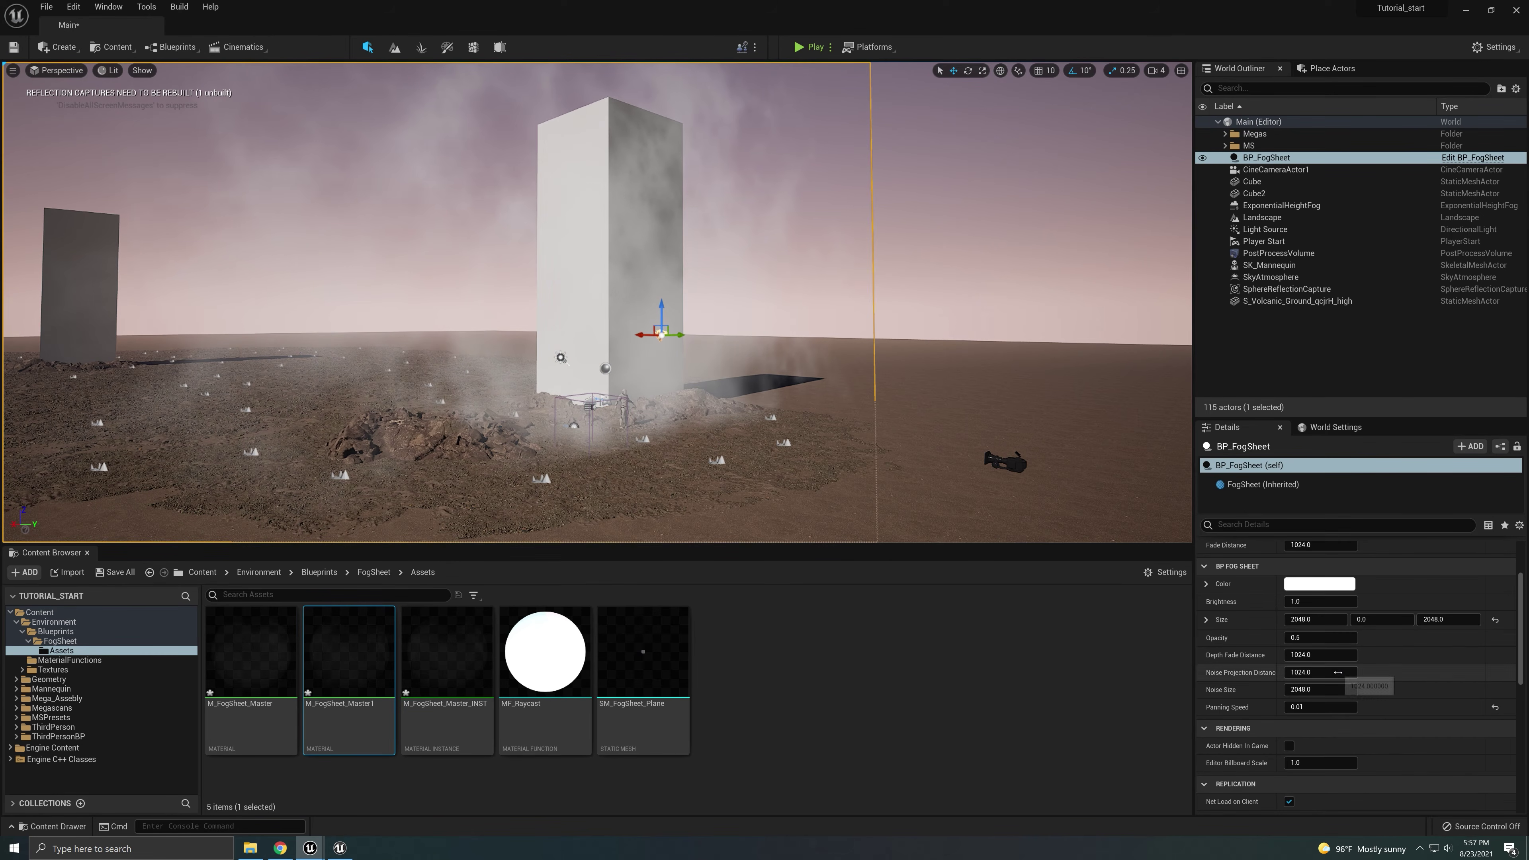
{"action": "left_click", "coordinate": [1324, 602]}
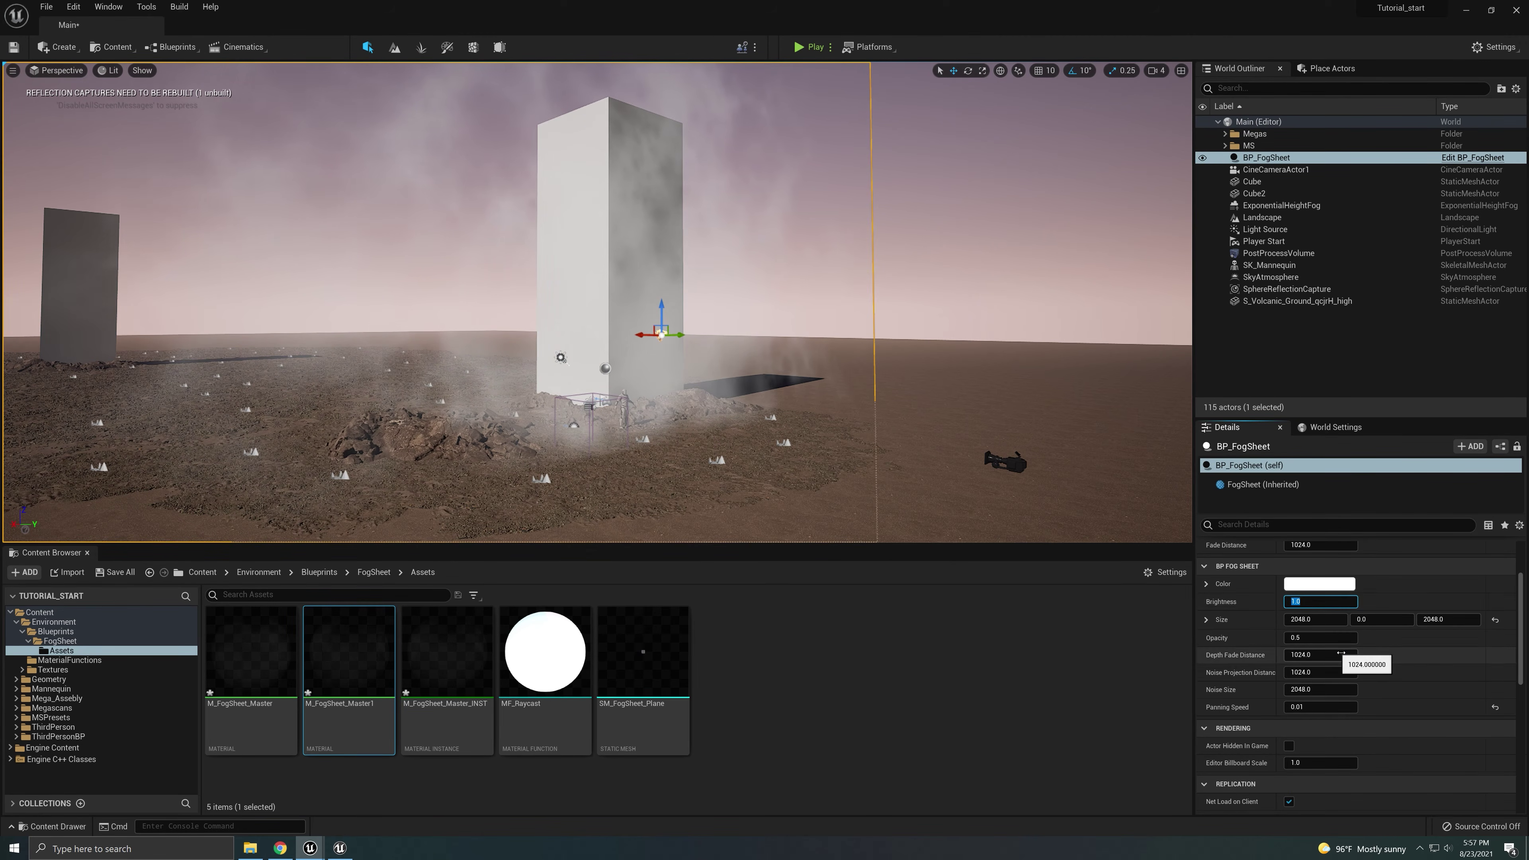
{"action": "type", "text": "0"}
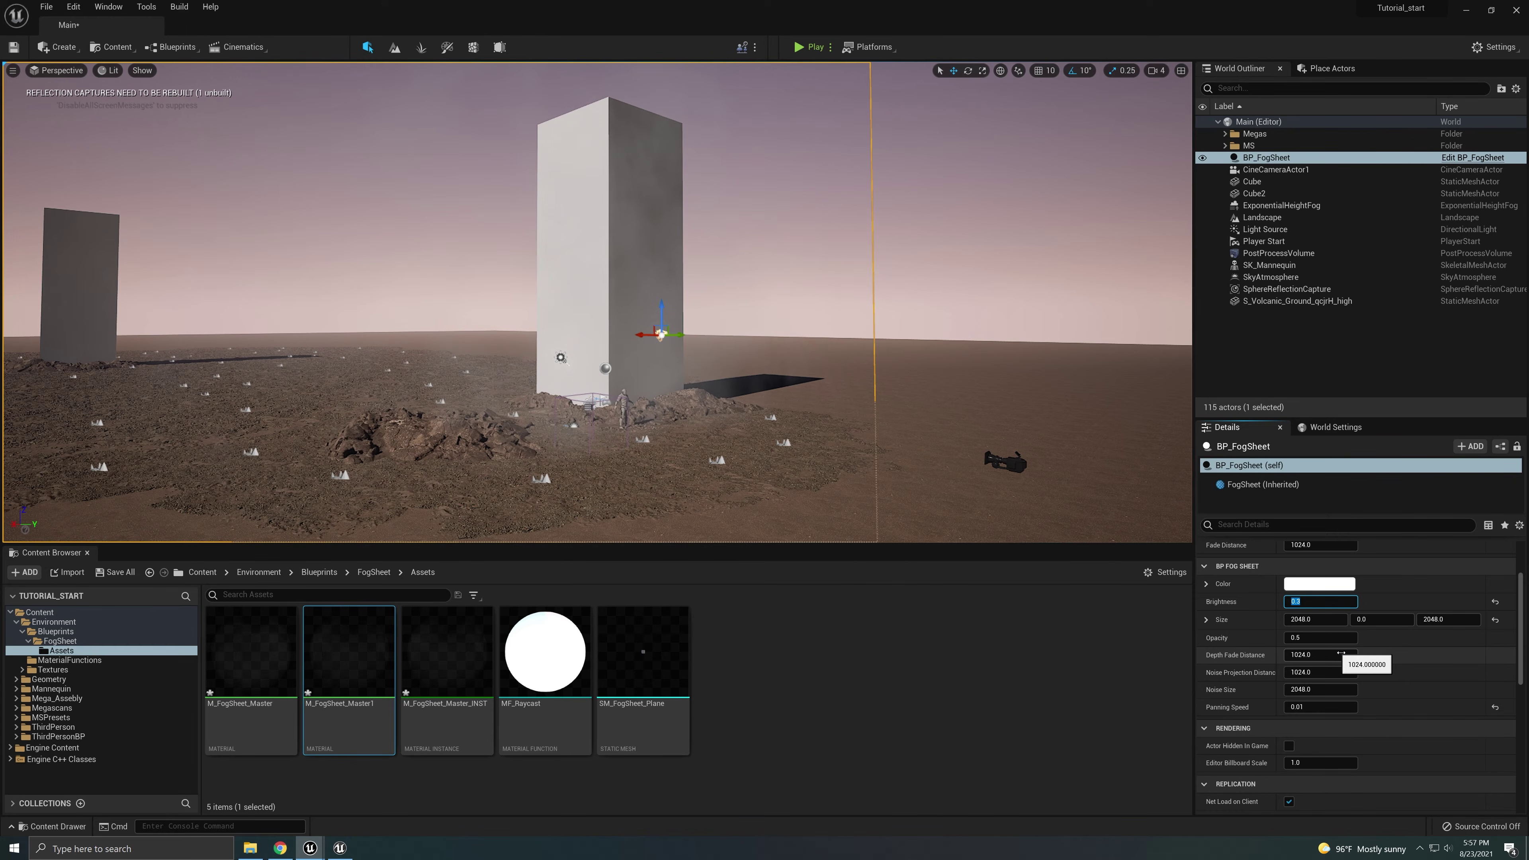
{"action": "type", "text": ".4"}
{"action": "key", "text": "Return"}
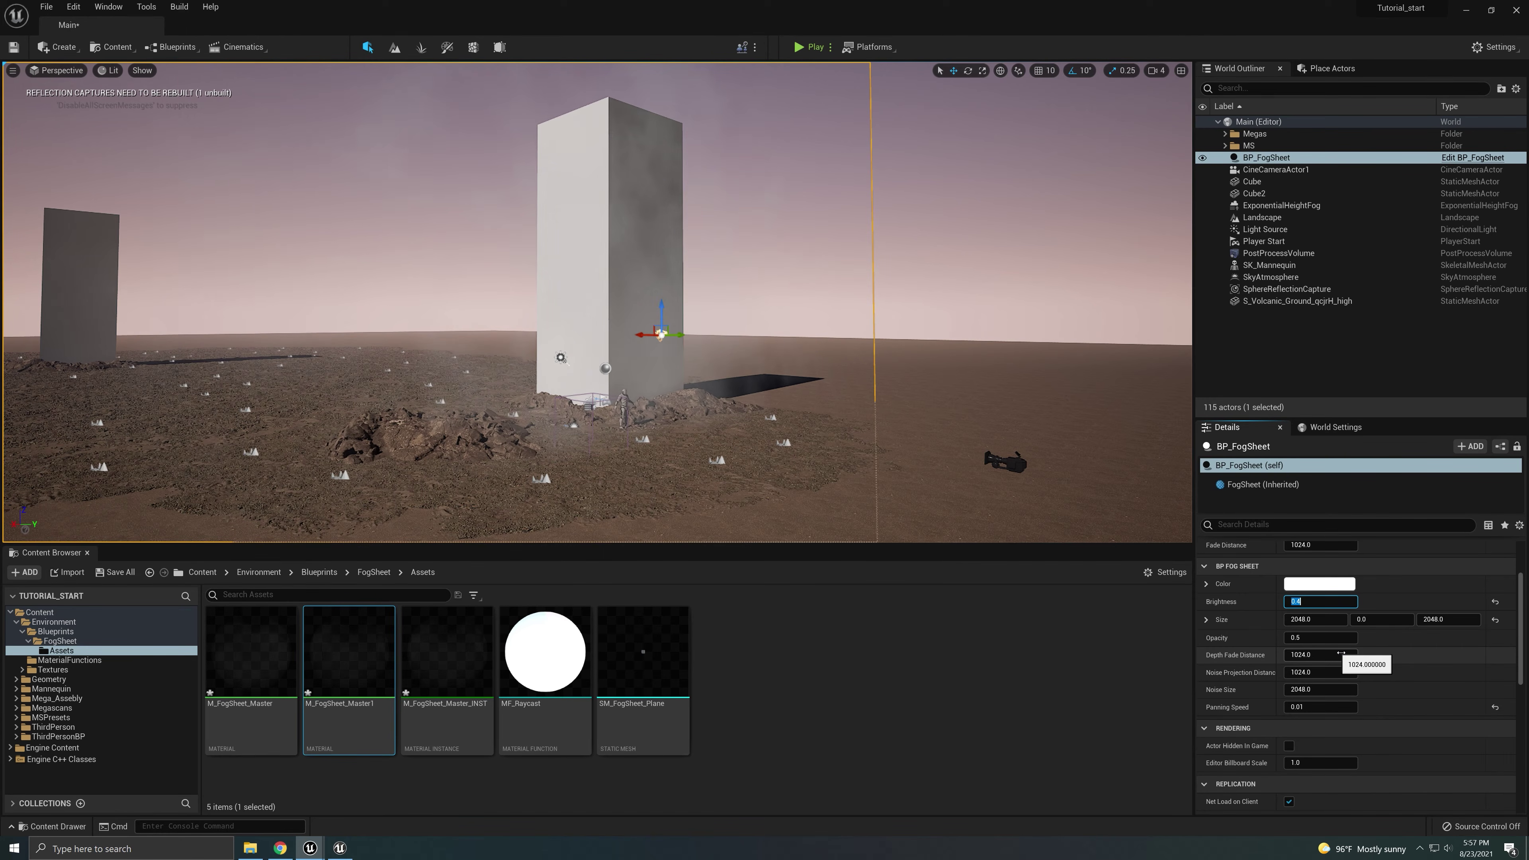
- Duplicate the fog sheet, offset the copy in front of the tall block, and set its Panning Speed to 0.03
{"action": "mouse_move", "coordinate": [602, 301]}
{"action": "right_mouse_down"}
{"action": "mouse_move", "coordinate": [530, 301]}
{"action": "mouse_move", "coordinate": [651, 301]}
{"action": "mouse_move", "coordinate": [624, 301]}
{"action": "right_mouse_up"}
{"action": "left_click_drag", "start_coordinate": [604, 272], "coordinate": [481, 249], "text": "alt"}
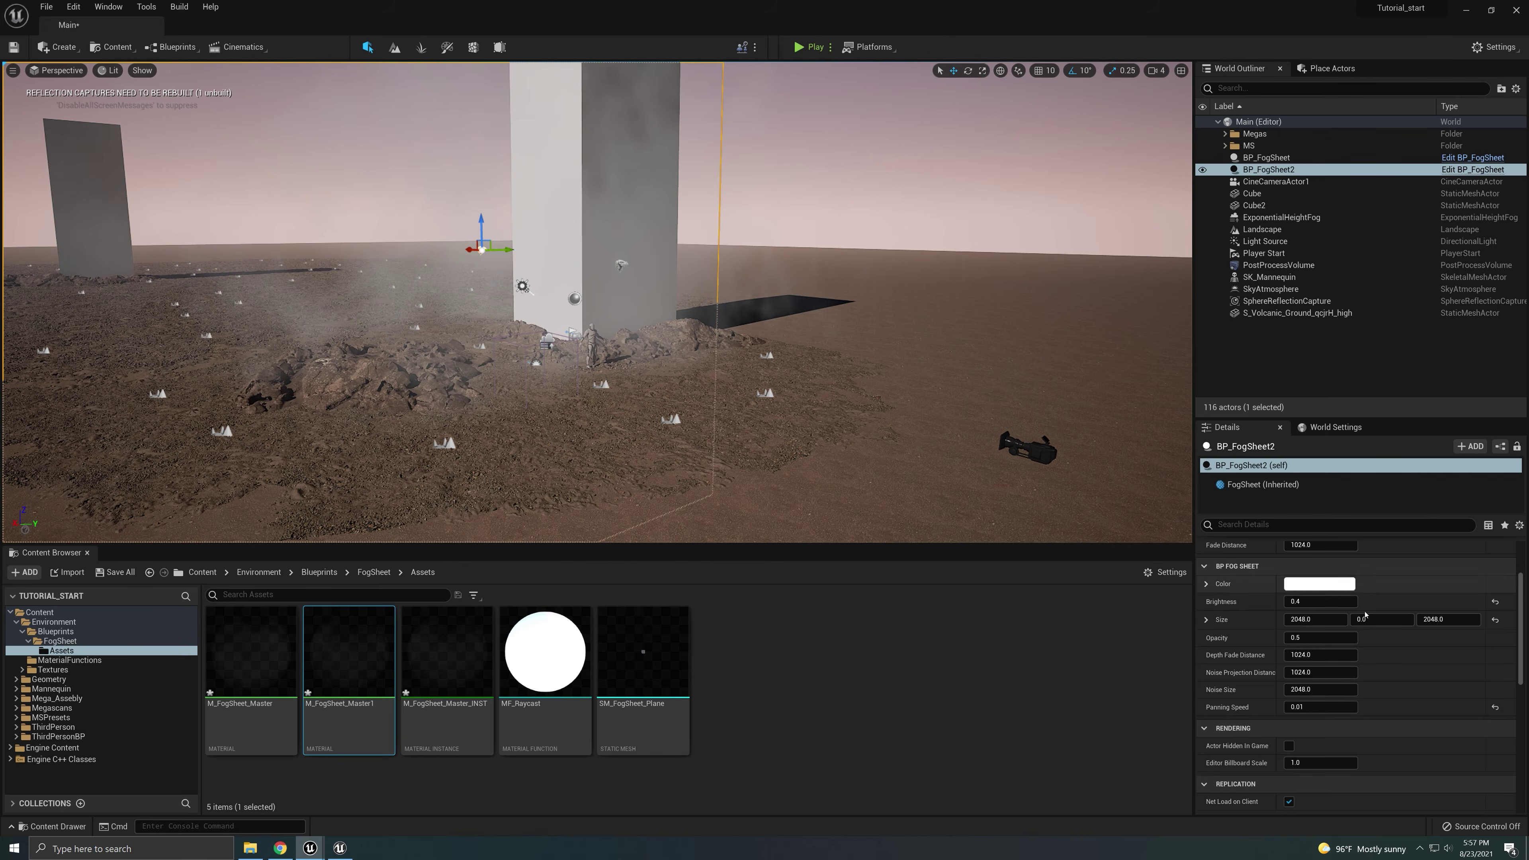
{"action": "left_click", "coordinate": [1344, 709]}
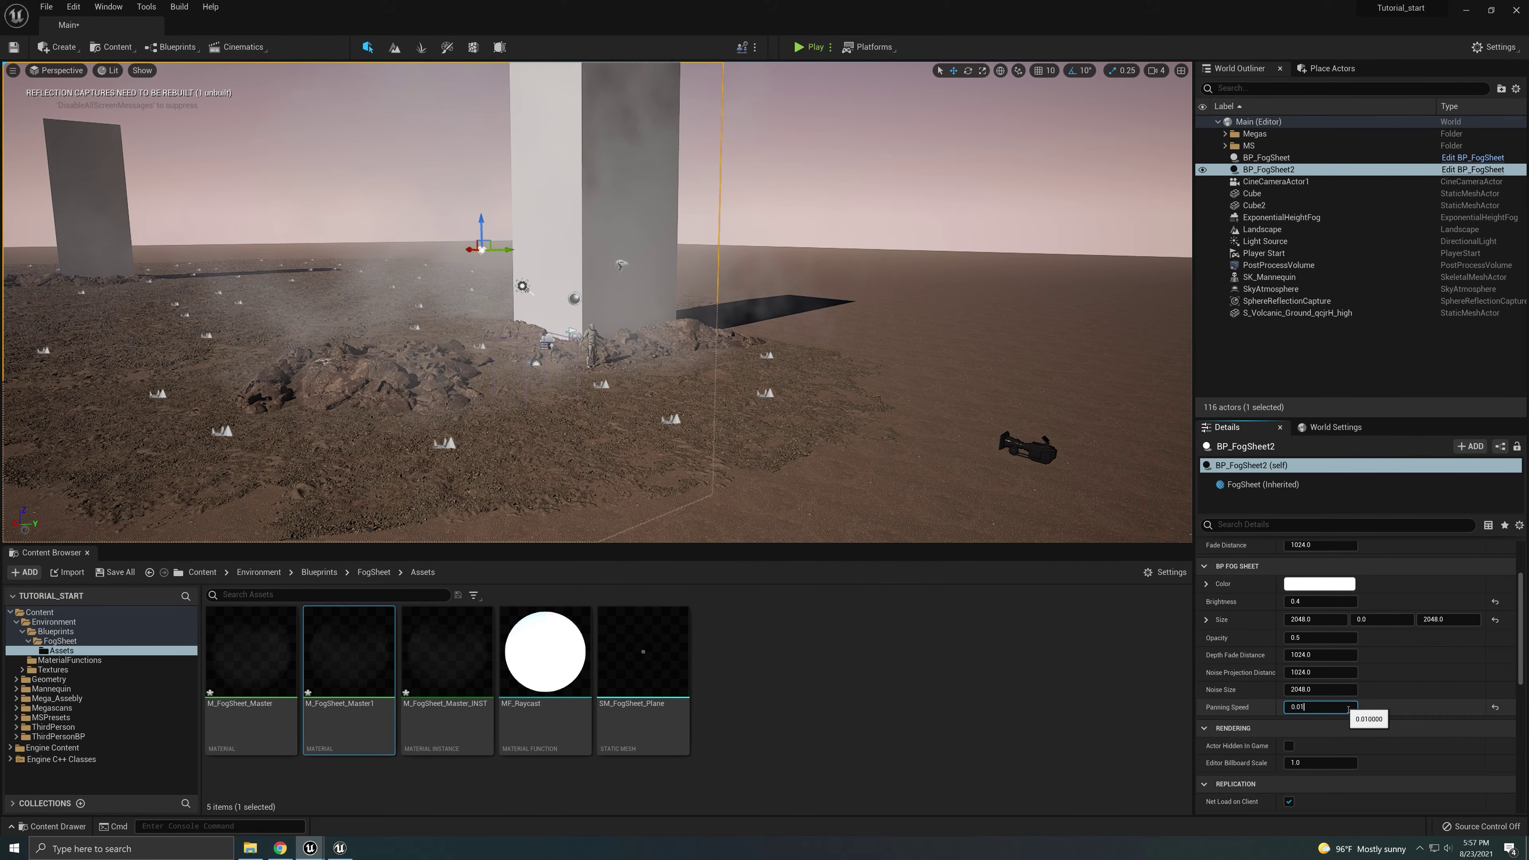
{"action": "key", "text": "Return"}
{"action": "key", "text": "f"}
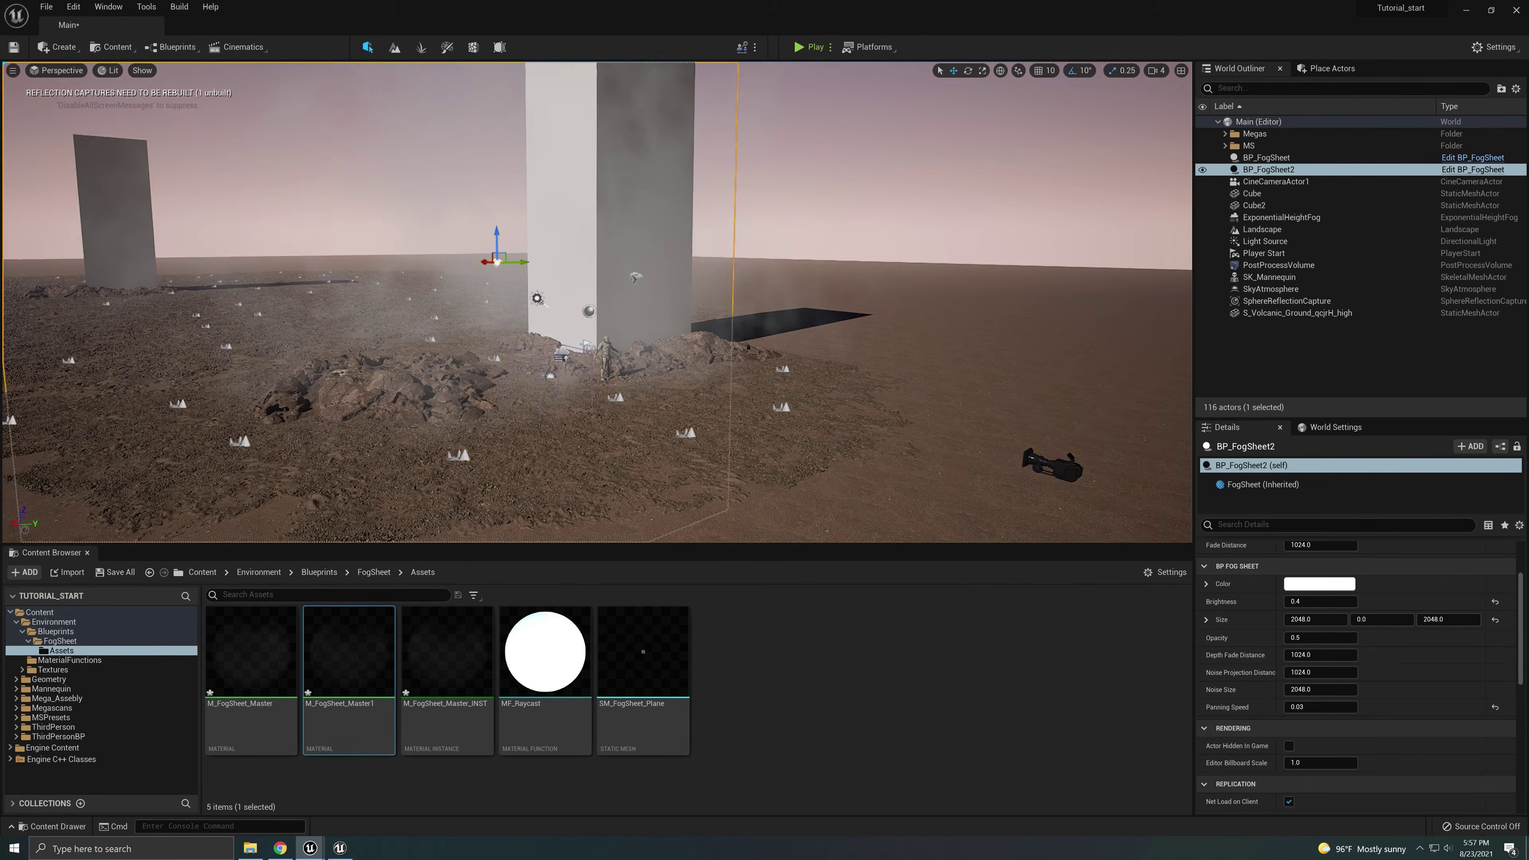
- Duplicate BP_FogSheet2 further back toward the distant block and set the new copy's Panning Speed to 0.02
{"action": "left_click_drag", "start_coordinate": [608, 322], "coordinate": [366, 312], "text": "alt"}
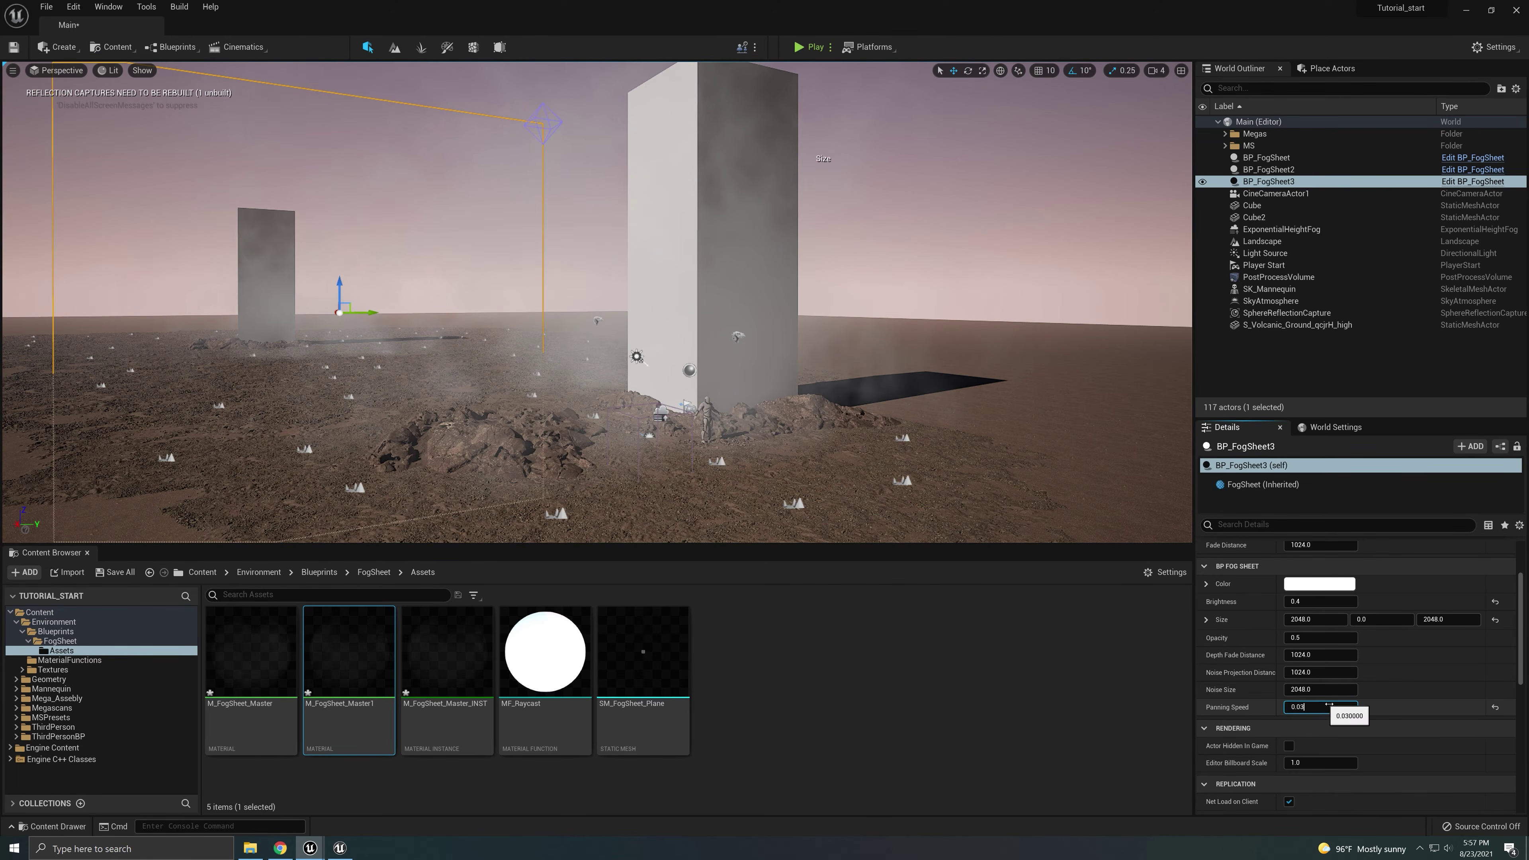
{"action": "type", "text": "2"}
{"action": "key", "text": "Return"}
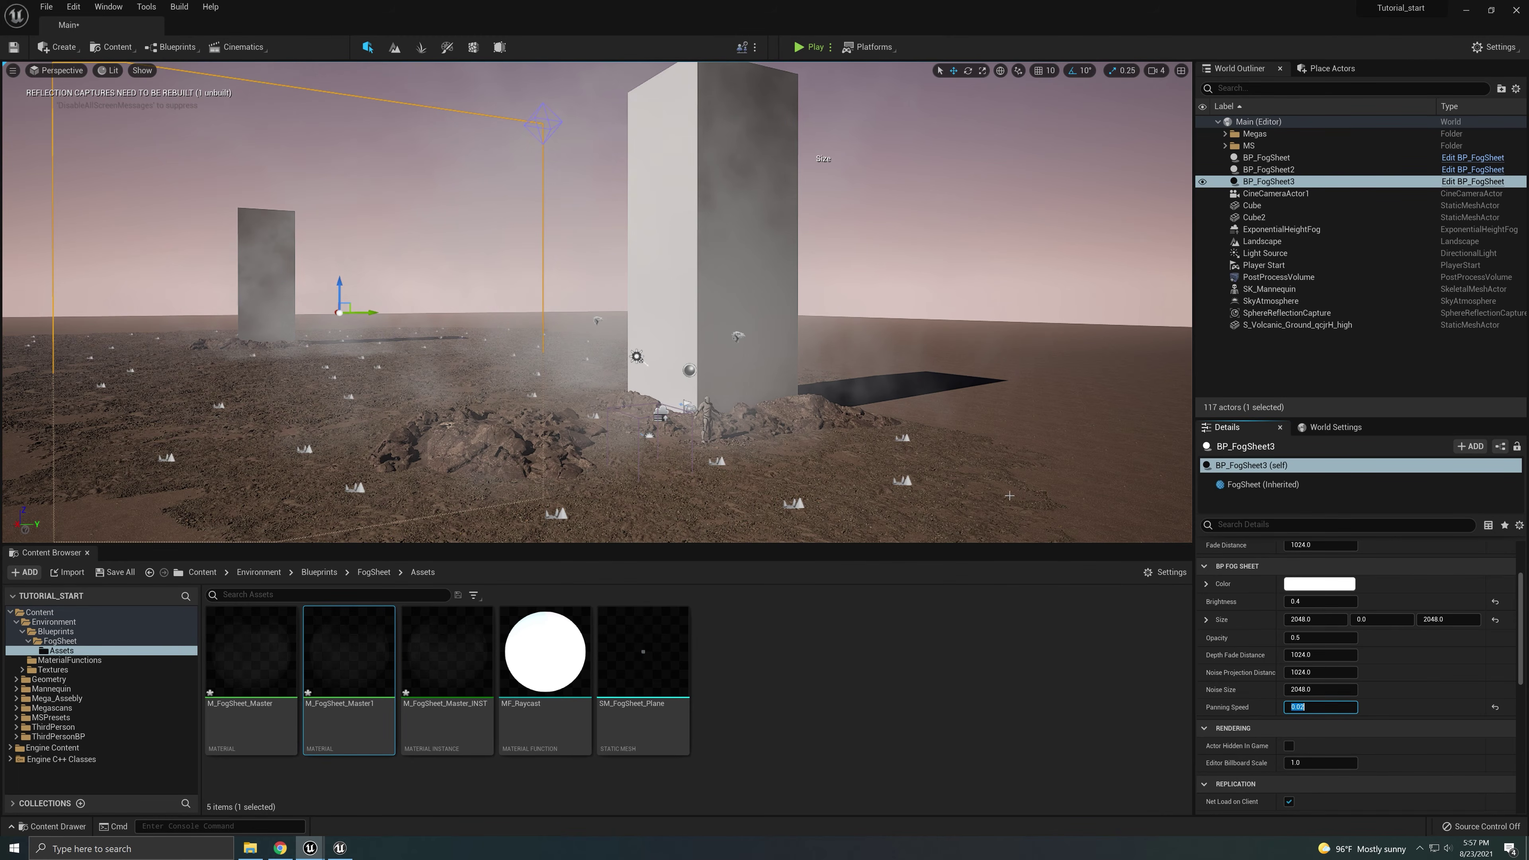
- View the scene through CineCameraActor1 to check the layered fog, and clear the selection
{"action": "right_click_drag", "start_coordinate": [952, 473], "coordinate": [988, 494]}
{"action": "left_click", "coordinate": [55, 70]}
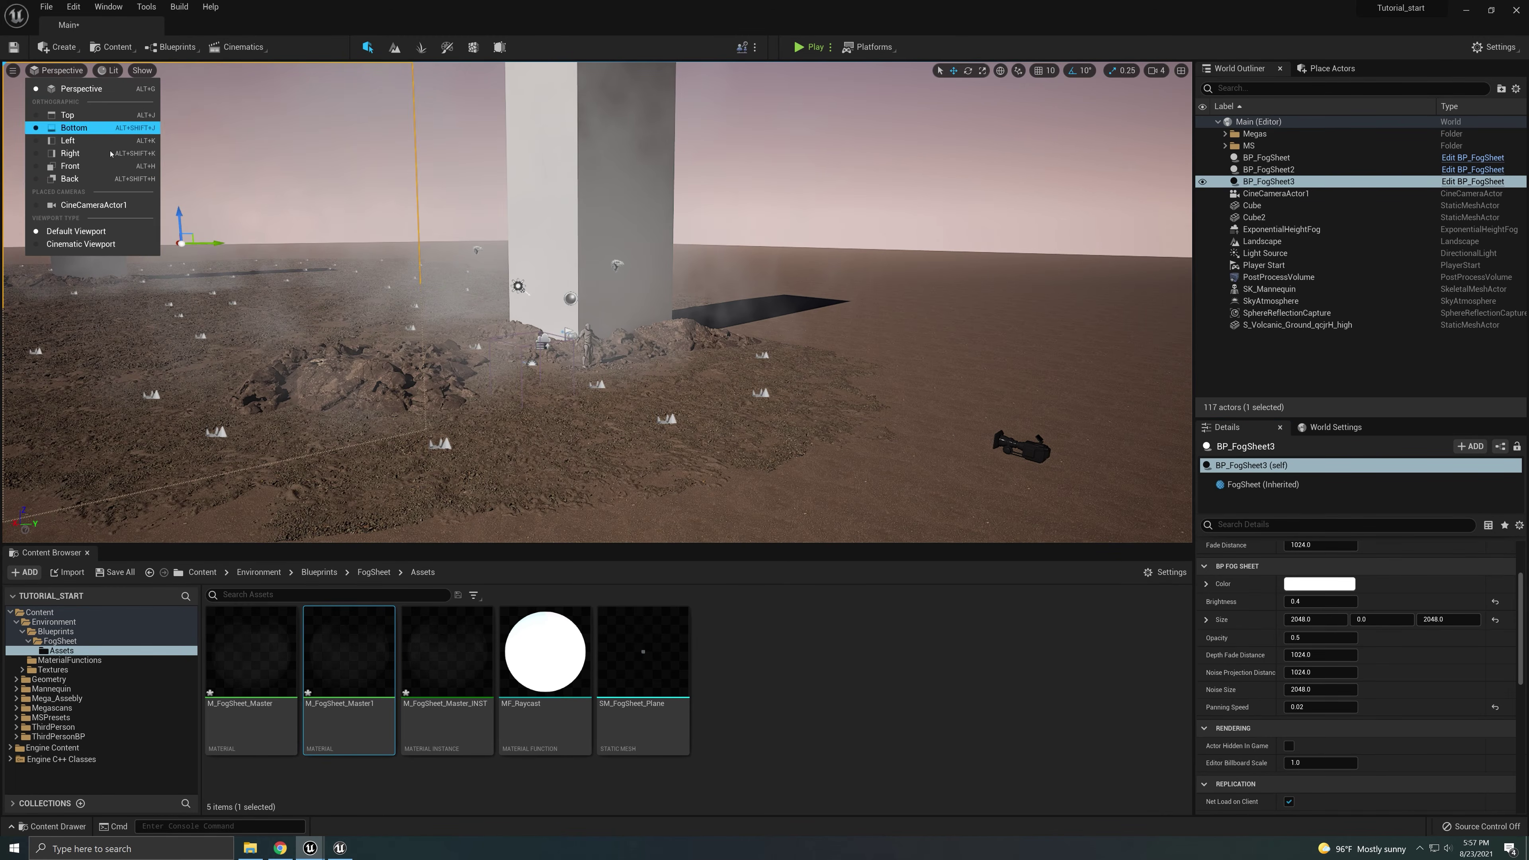
{"action": "left_click", "coordinate": [97, 206]}
{"action": "left_click", "coordinate": [562, 500]}
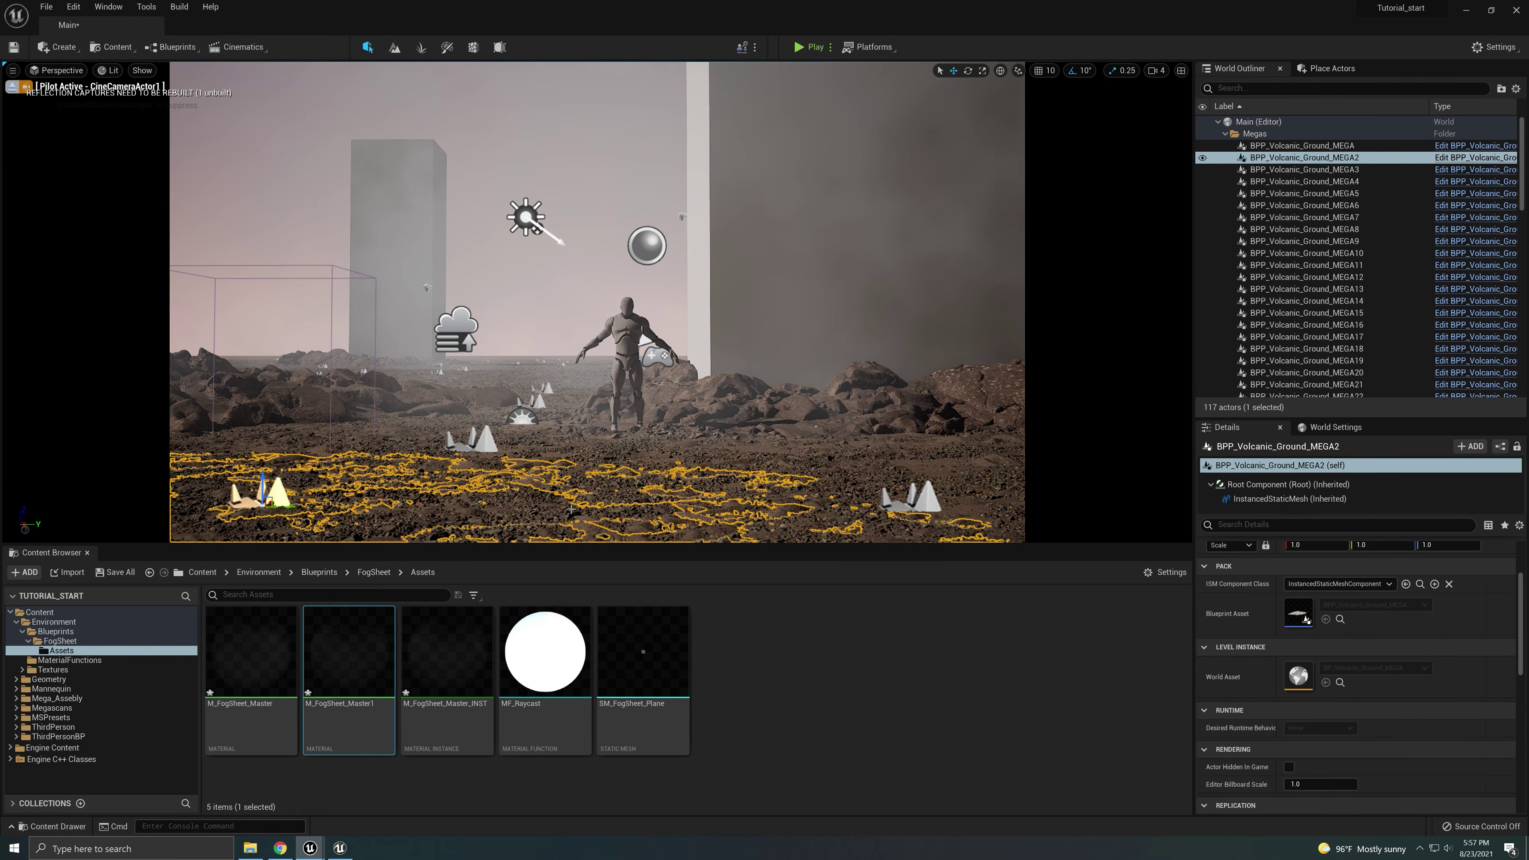
{"action": "key", "text": "Escape"}
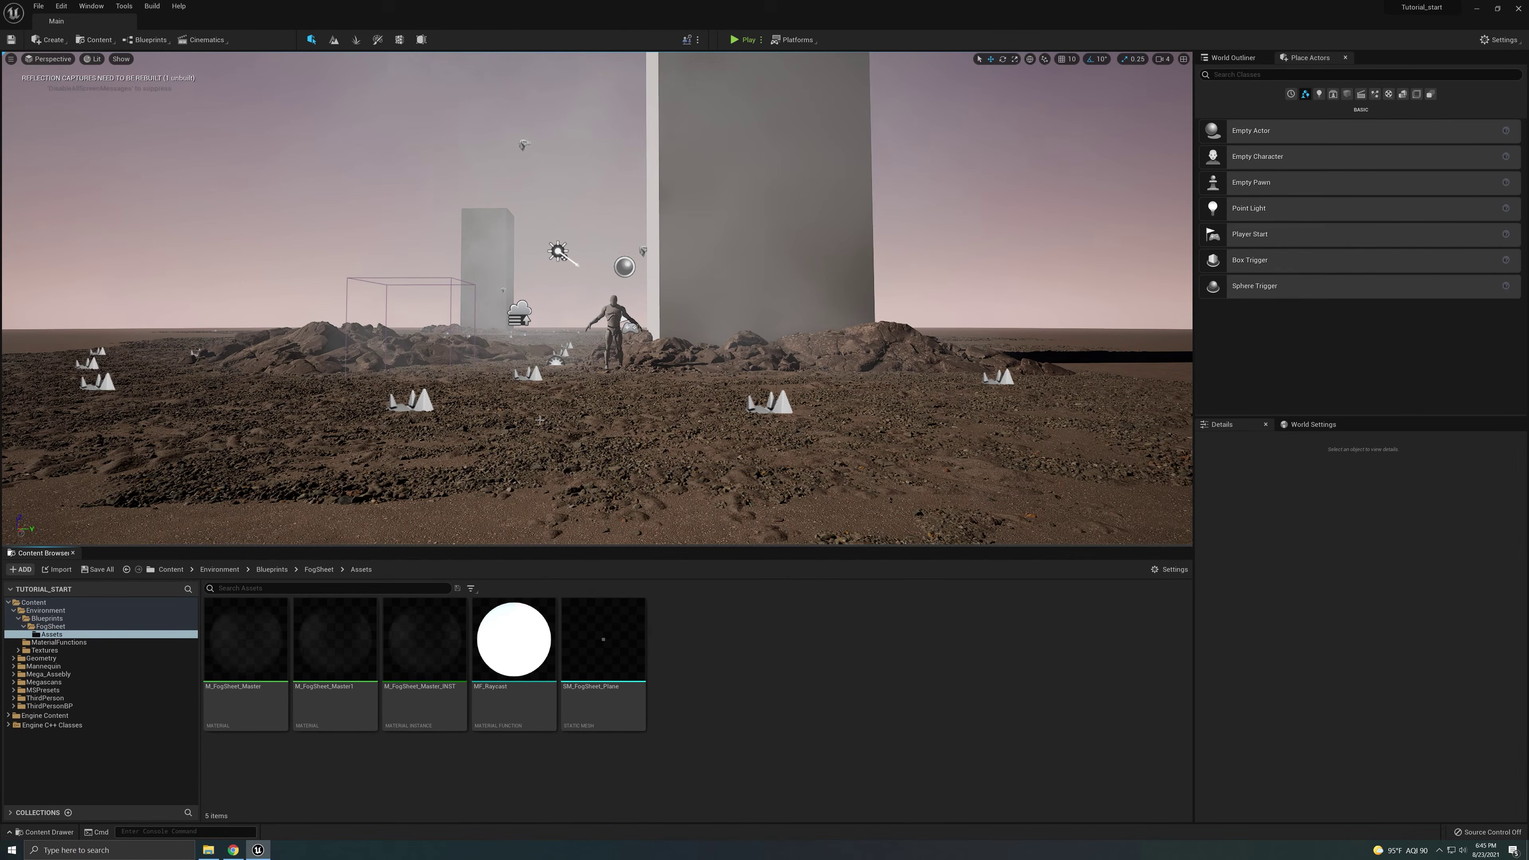
{"action": "key", "text": "Left"}
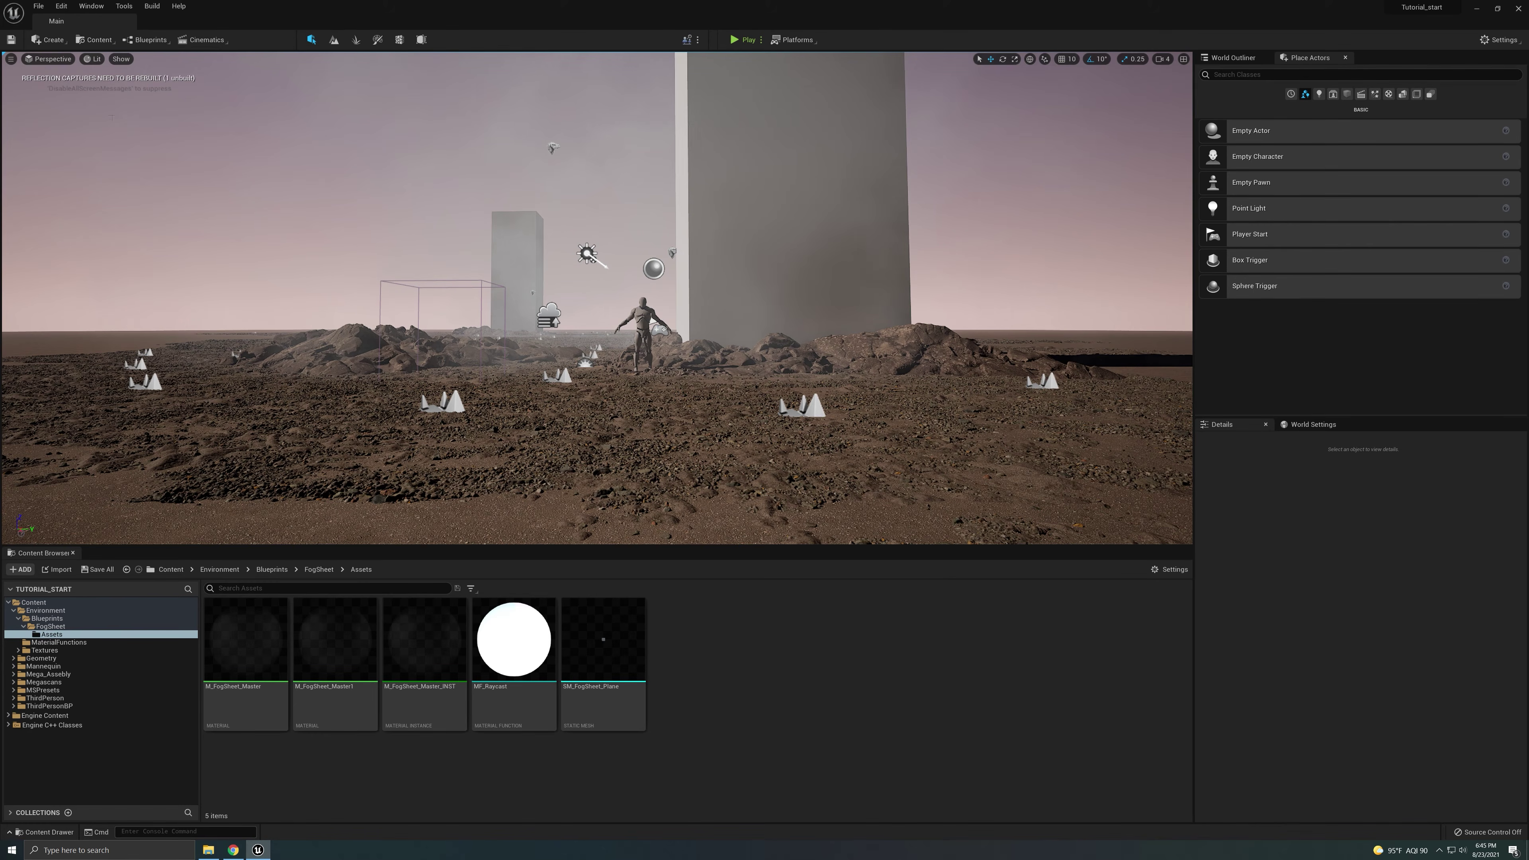
{"action": "left_click", "coordinate": [152, 6]}
{"action": "left_click", "coordinate": [237, 166]}
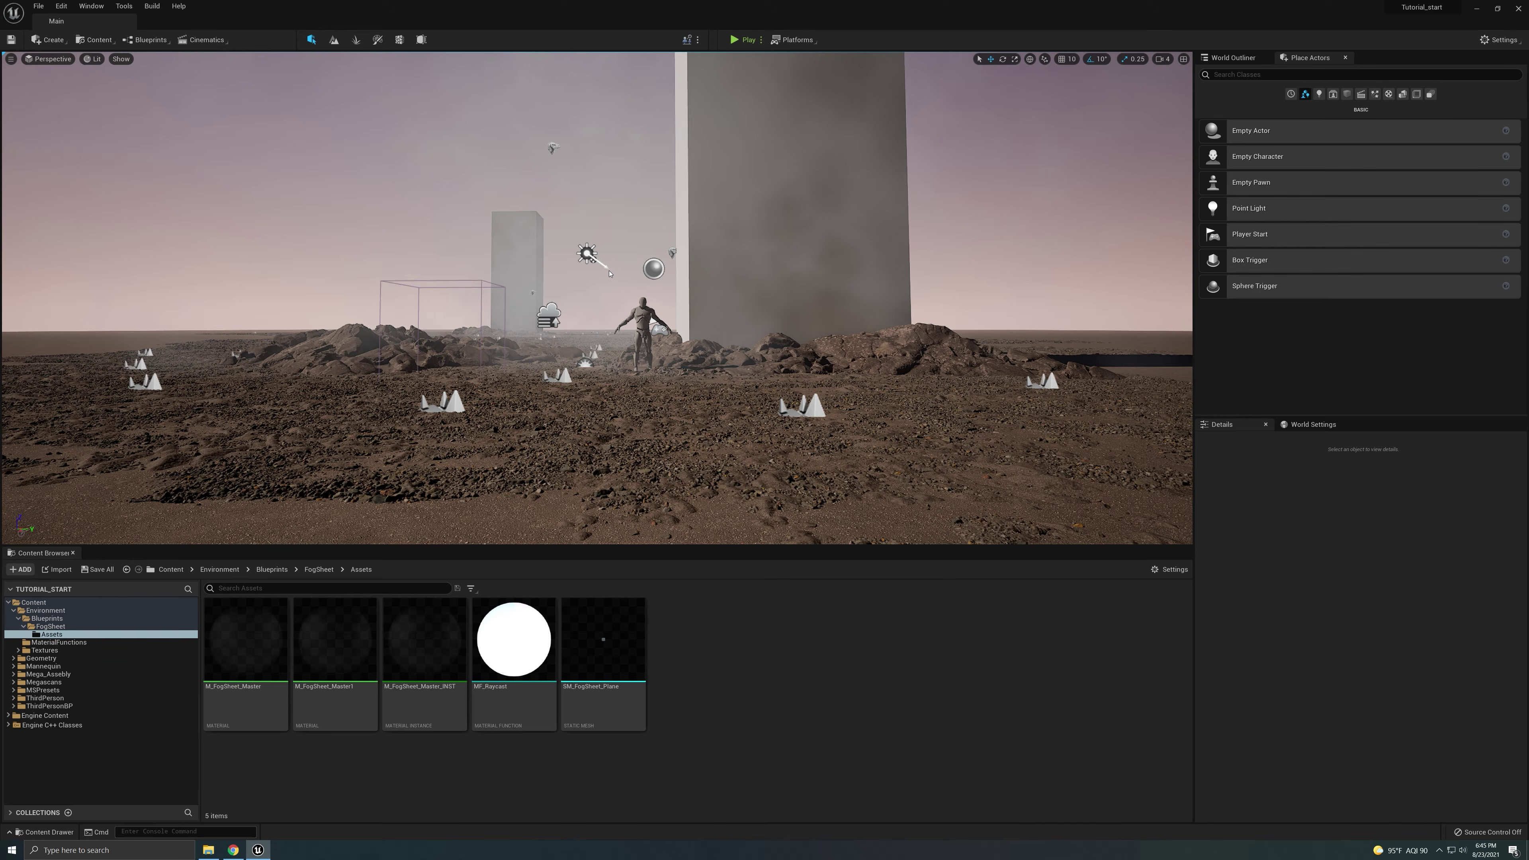
- Rotate the Light Source directional light to about 137 degrees around Z, and check the shadows from in front of the blocks
{"action": "right_click_drag", "start_coordinate": [693, 259], "coordinate": [747, 268]}
{"action": "left_click", "coordinate": [716, 253]}
{"action": "left_click", "coordinate": [478, 268]}
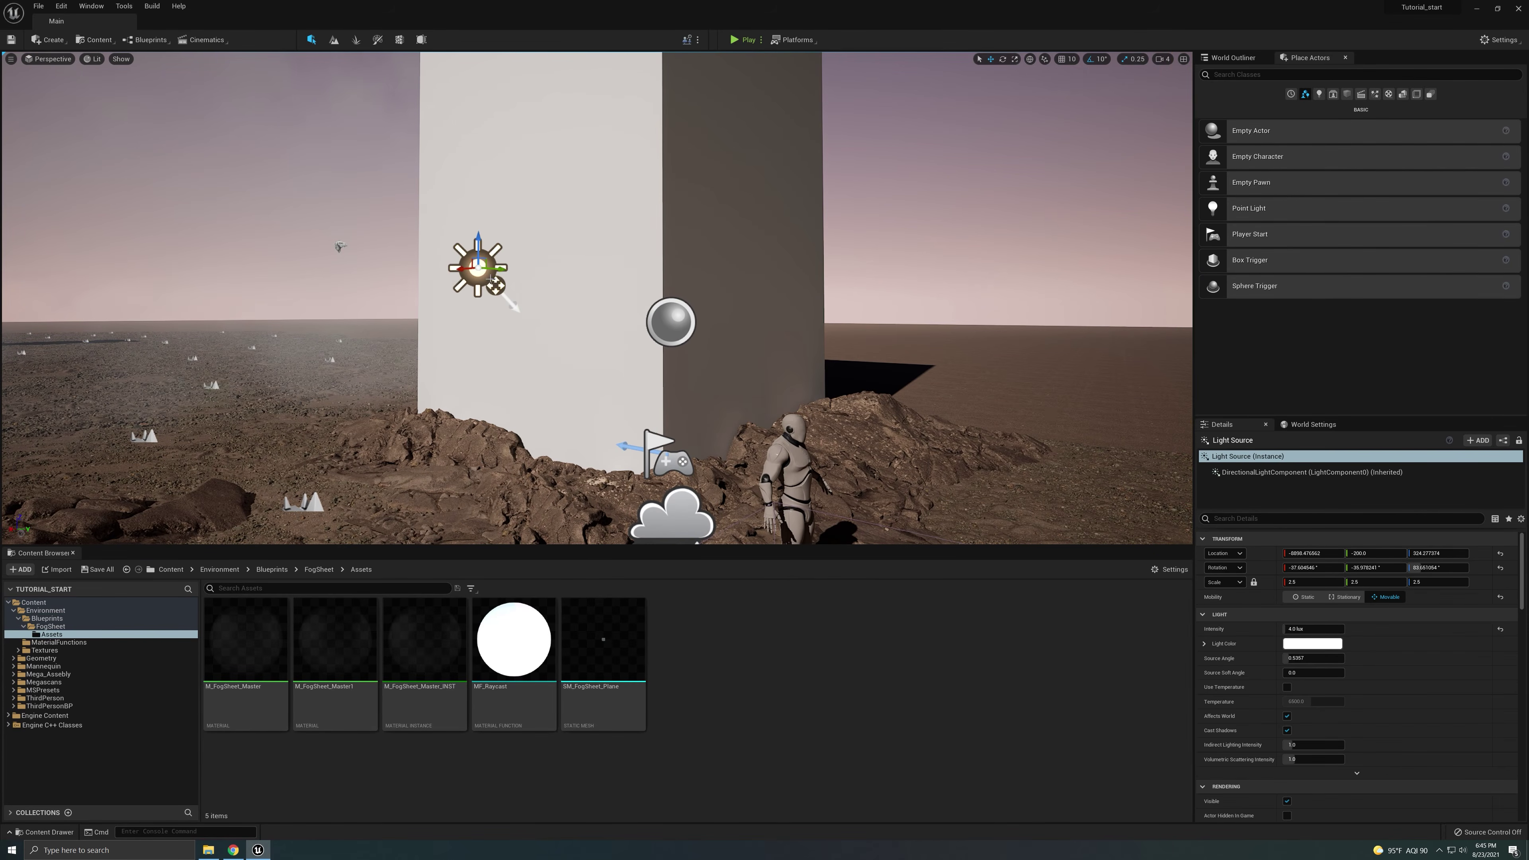
{"action": "key", "text": "e"}
{"action": "right_click_drag", "start_coordinate": [478, 268], "coordinate": [477, 349]}
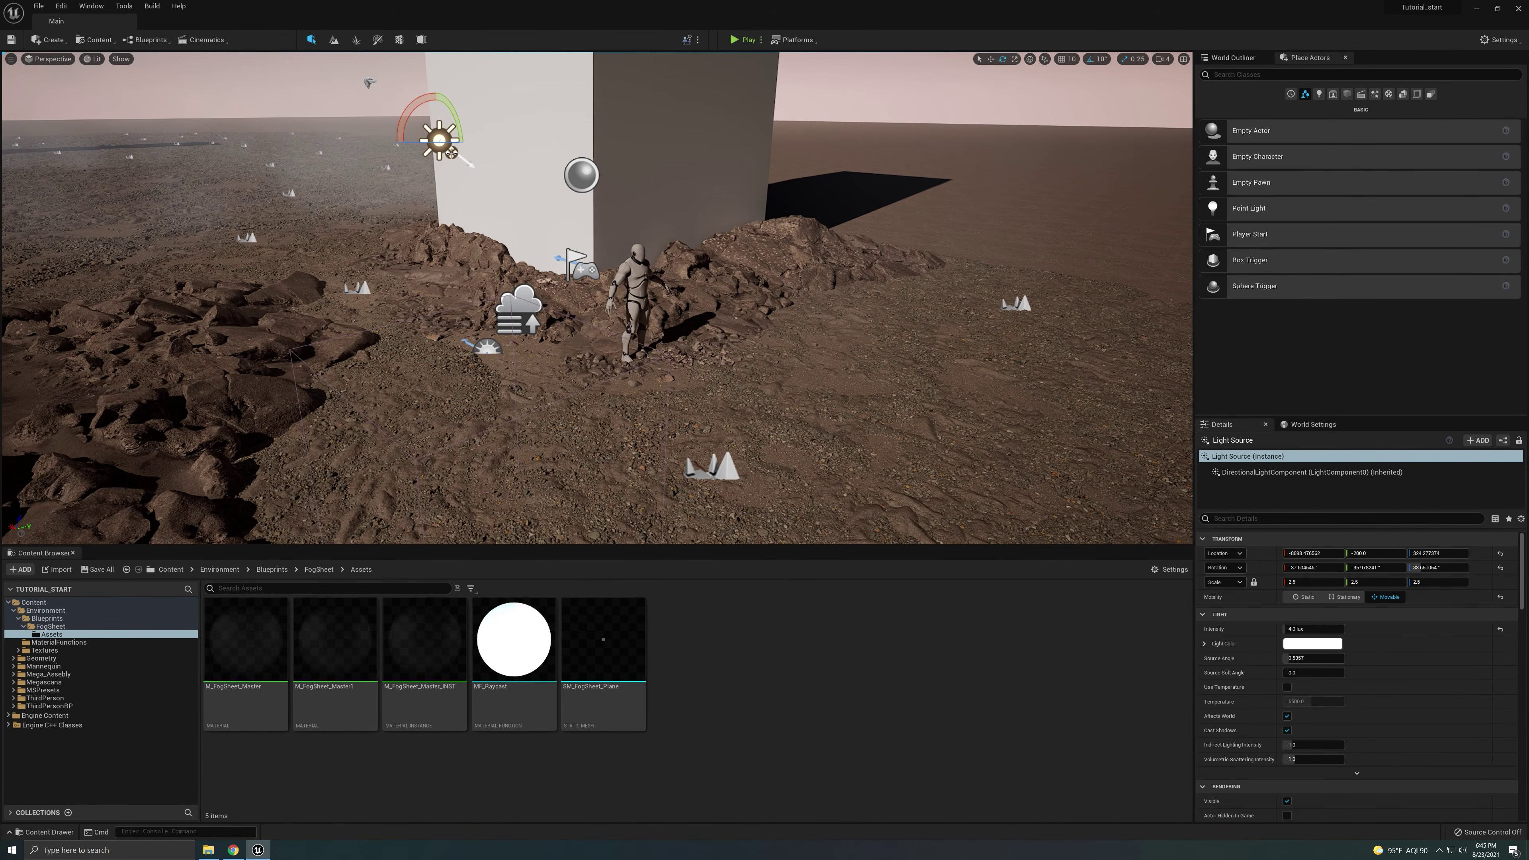
{"action": "left_click_drag", "start_coordinate": [451, 151], "coordinate": [452, 153]}
{"action": "key", "text": "ctrl+z"}
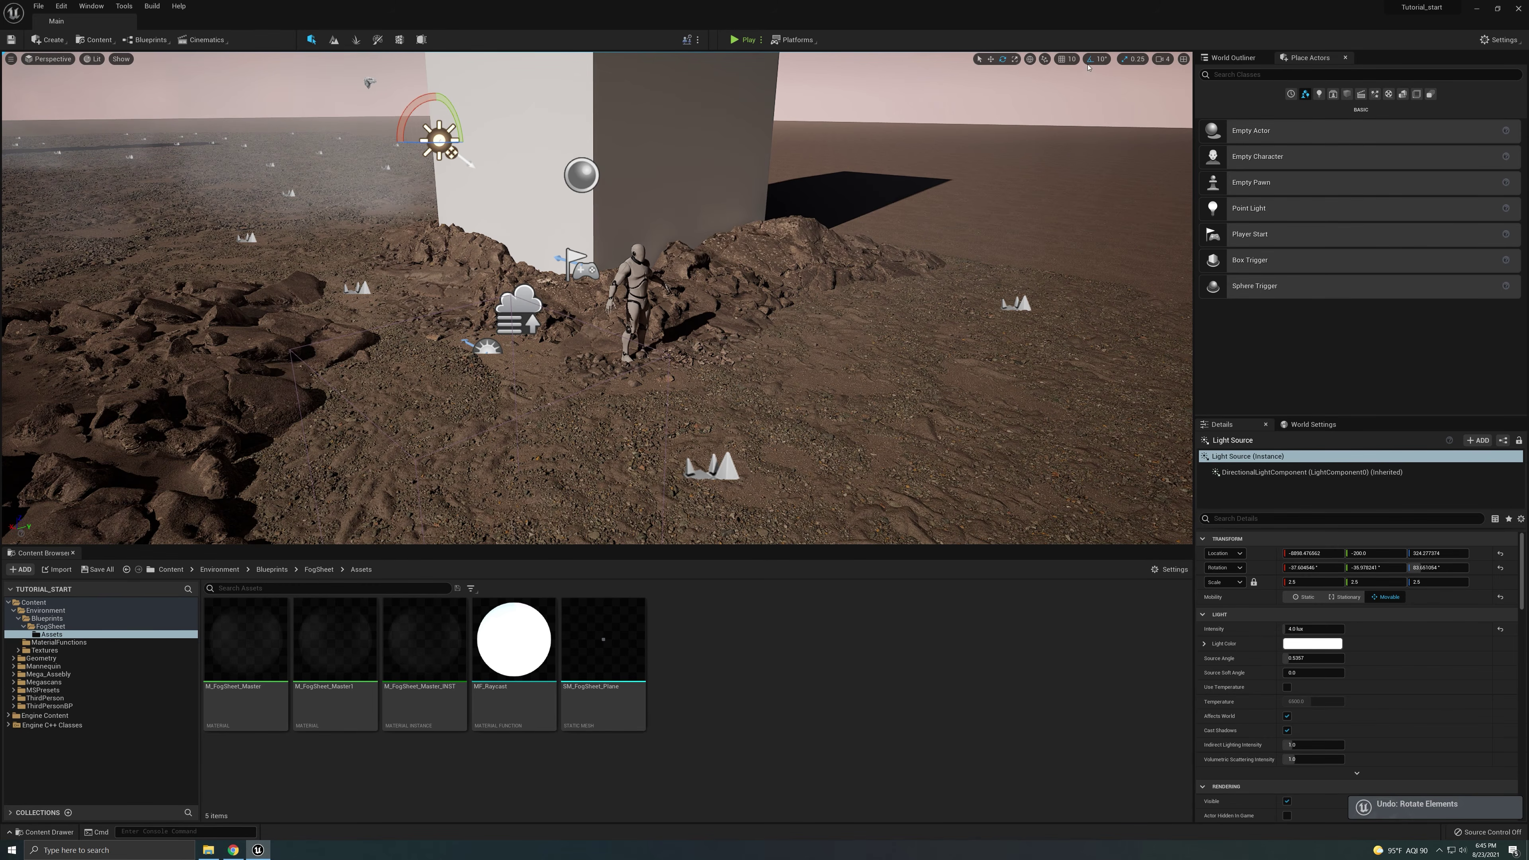
{"action": "left_click_drag", "start_coordinate": [452, 153], "coordinate": [457, 153]}
{"action": "right_click_drag", "start_coordinate": [456, 153], "coordinate": [362, 150]}
{"action": "key", "text": "s"}
{"action": "right_click_drag", "start_coordinate": [1141, 331], "coordinate": [777, 374]}
{"action": "key", "text": "w"}
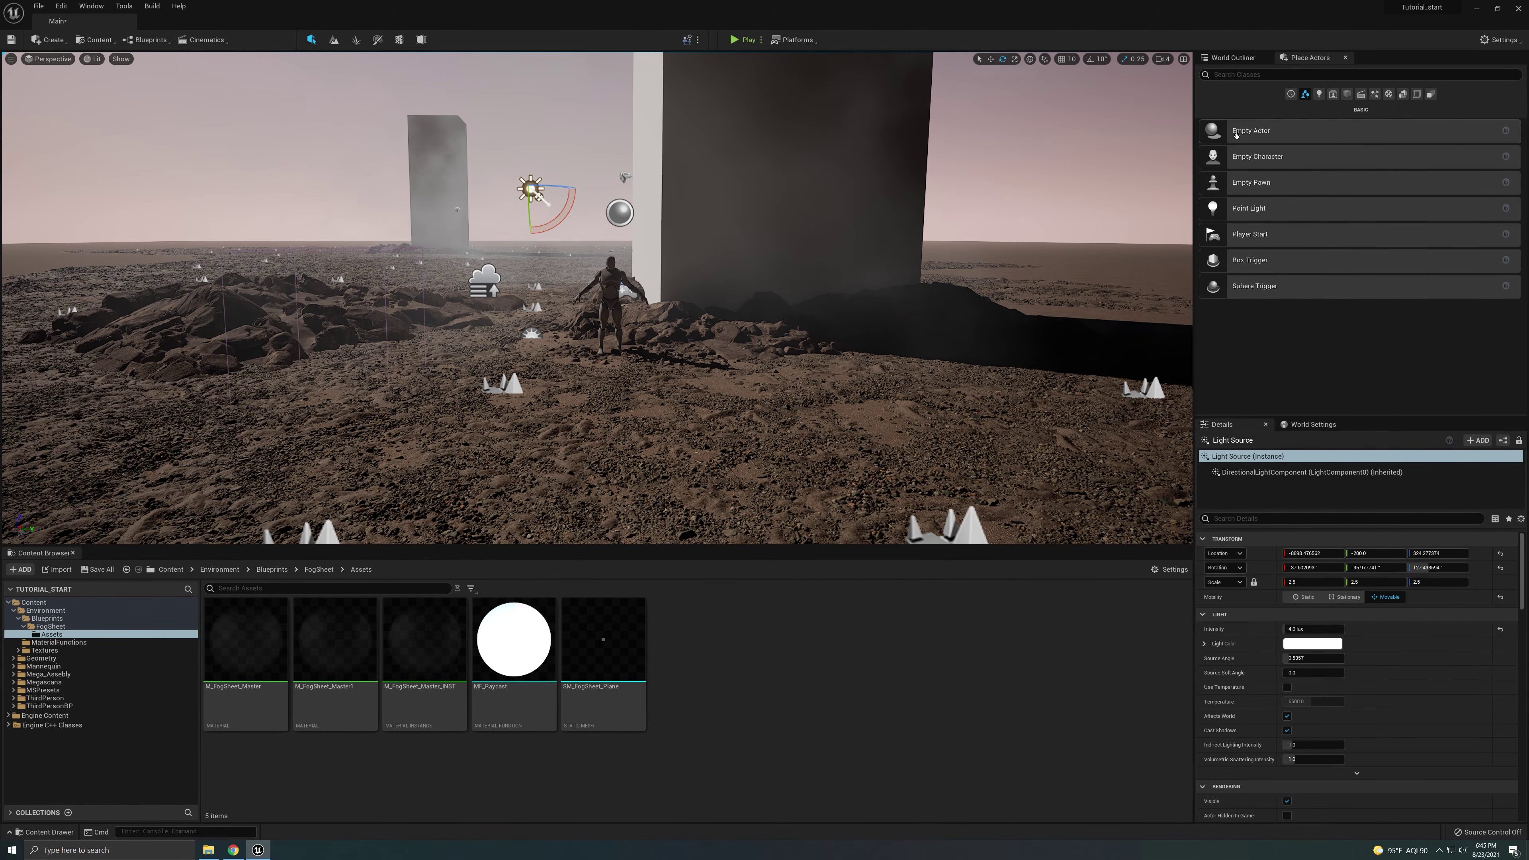
- Place a Sky Light on the ground in front of the mannequin and turn off its Affects World option
{"action": "left_click", "coordinate": [1319, 94]}
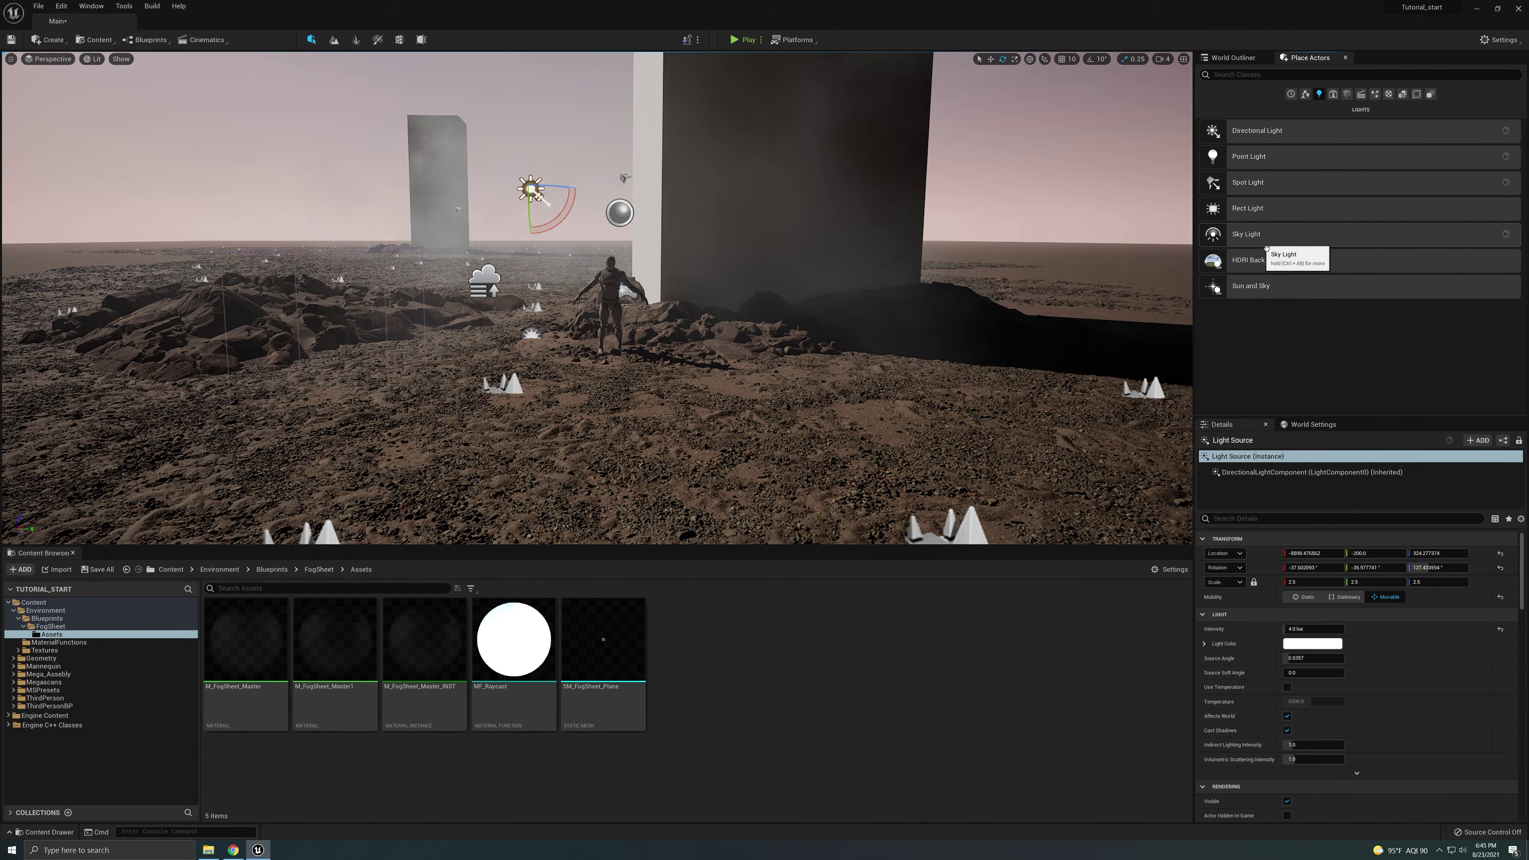
{"action": "left_click_drag", "start_coordinate": [1279, 261], "coordinate": [607, 395]}
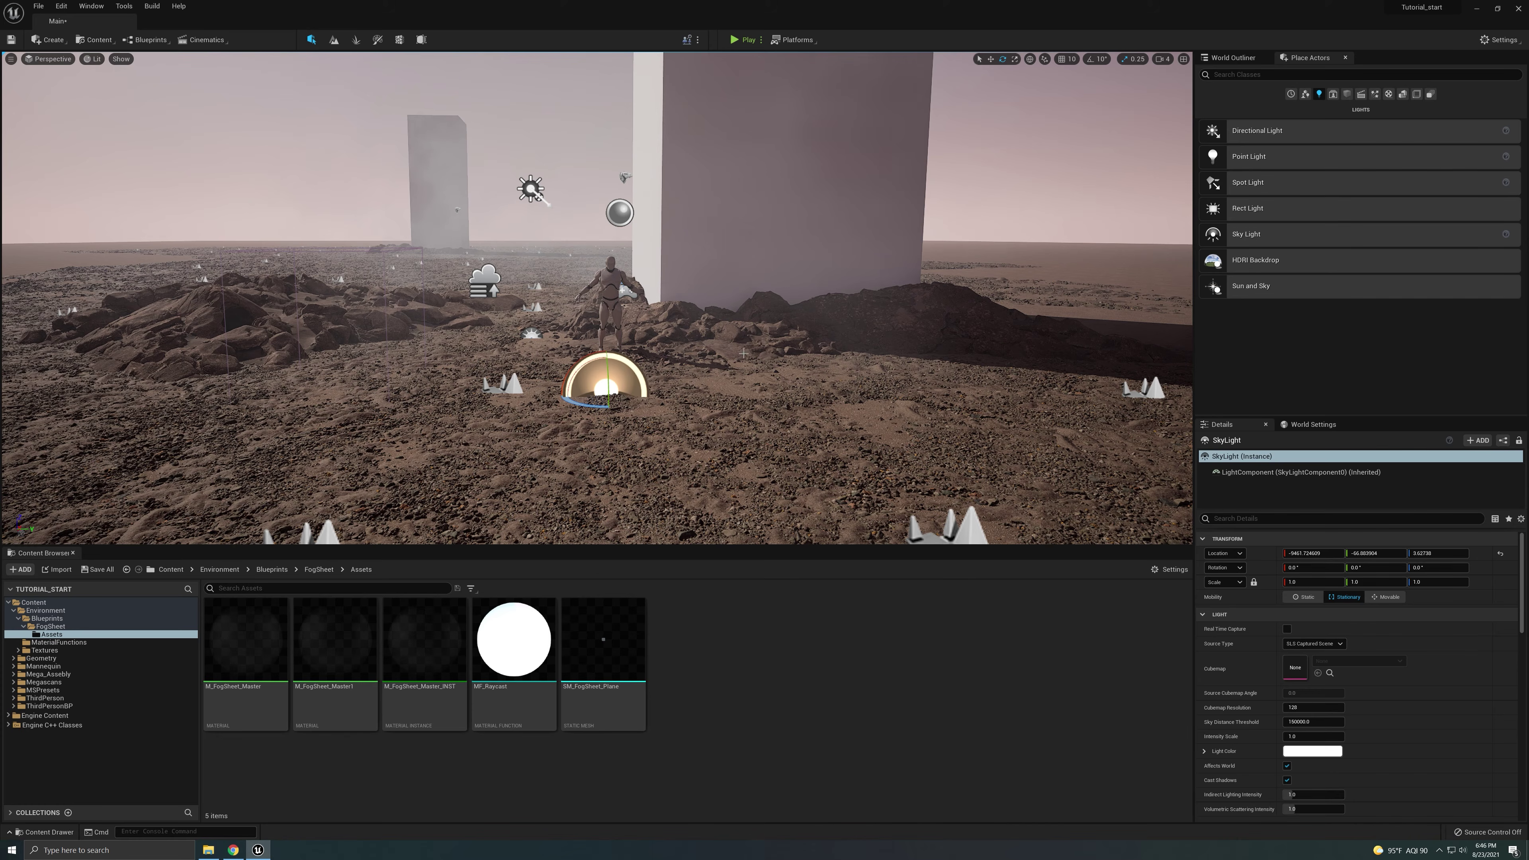
{"action": "scroll", "coordinate": [1264, 651], "scroll_direction": "down", "scroll_amount": 3}
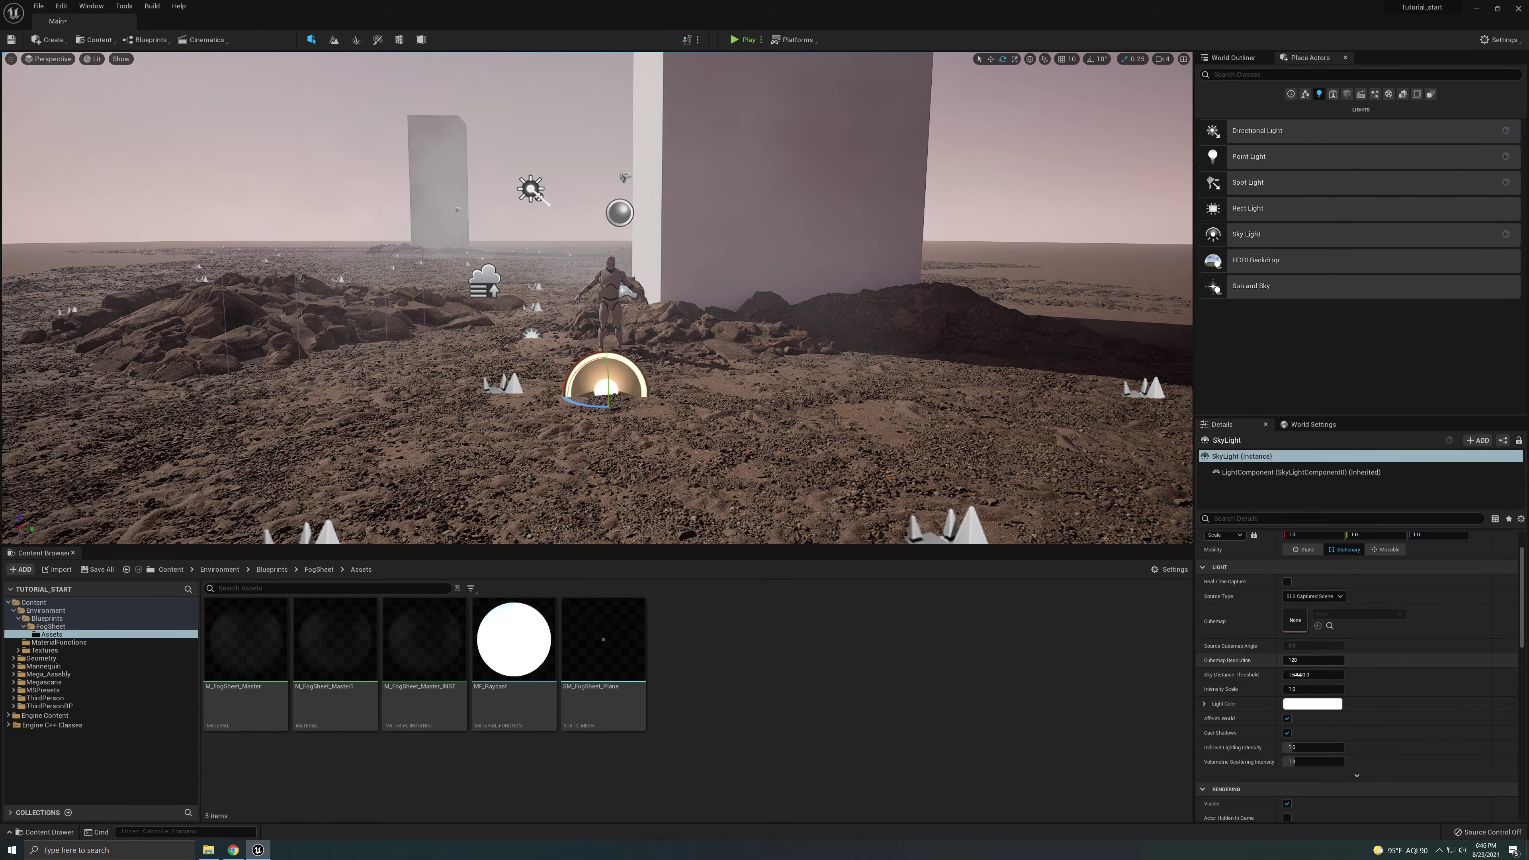
{"action": "left_click", "coordinate": [1287, 719]}
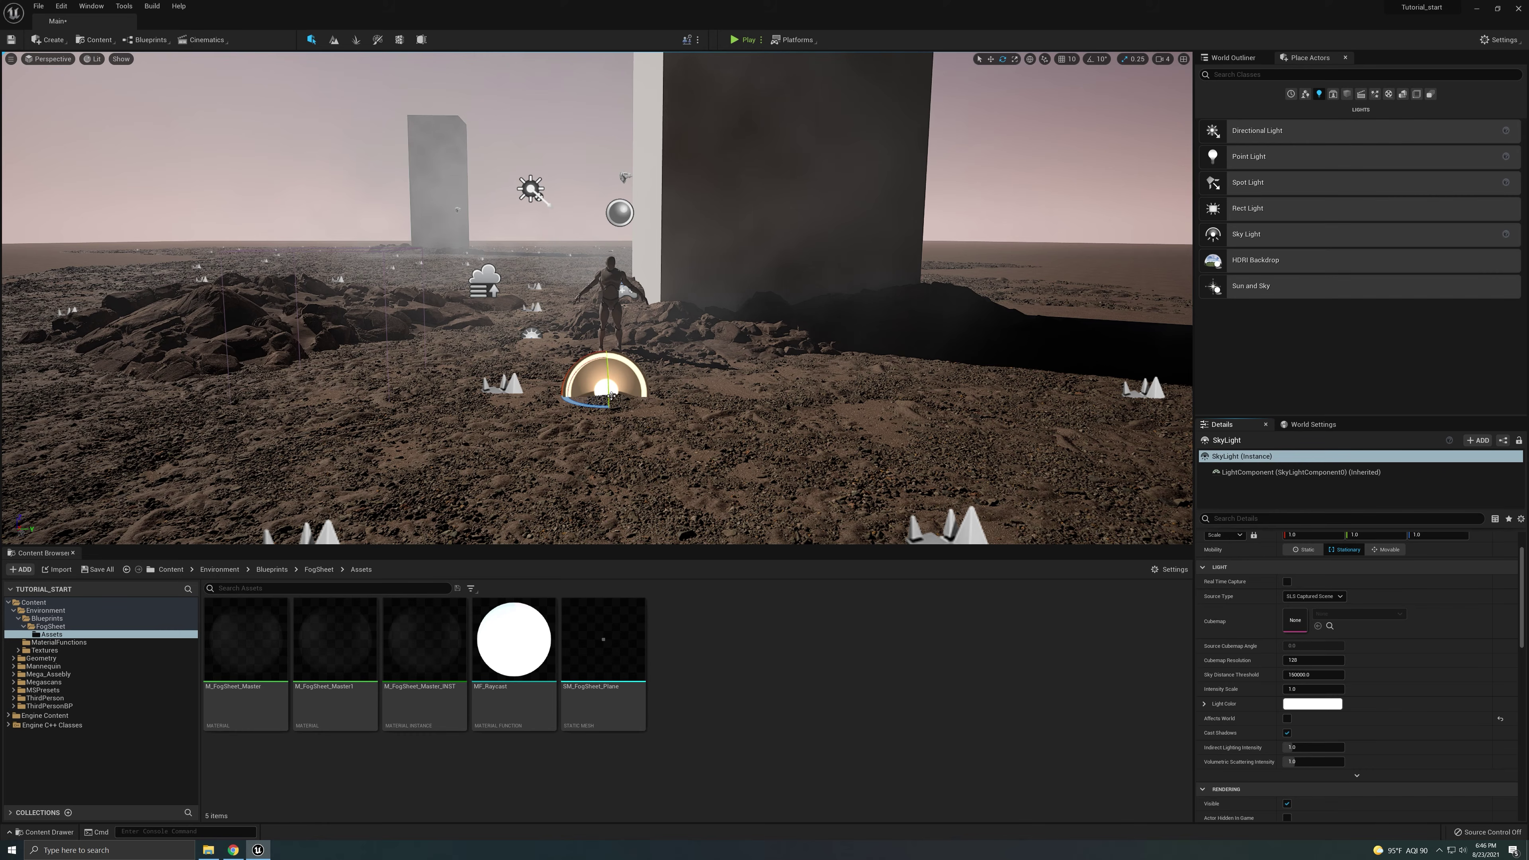
- Raise the Sky Light above the ground near the mannequin and turn Affects World back on
{"action": "key", "text": "w"}
{"action": "left_click_drag", "start_coordinate": [611, 372], "coordinate": [612, 276]}
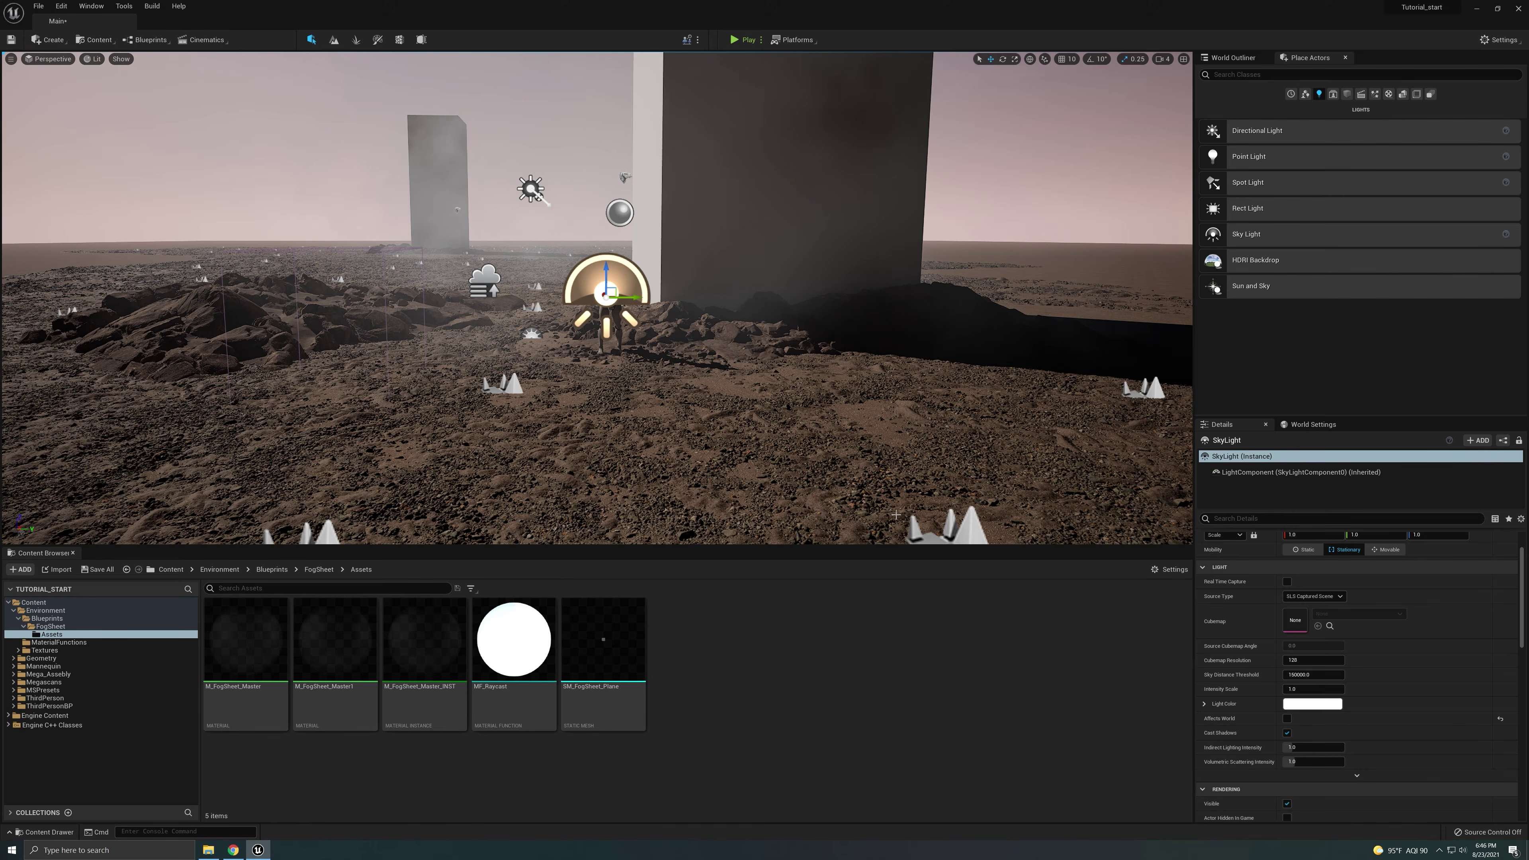
{"action": "left_click", "coordinate": [1287, 718]}
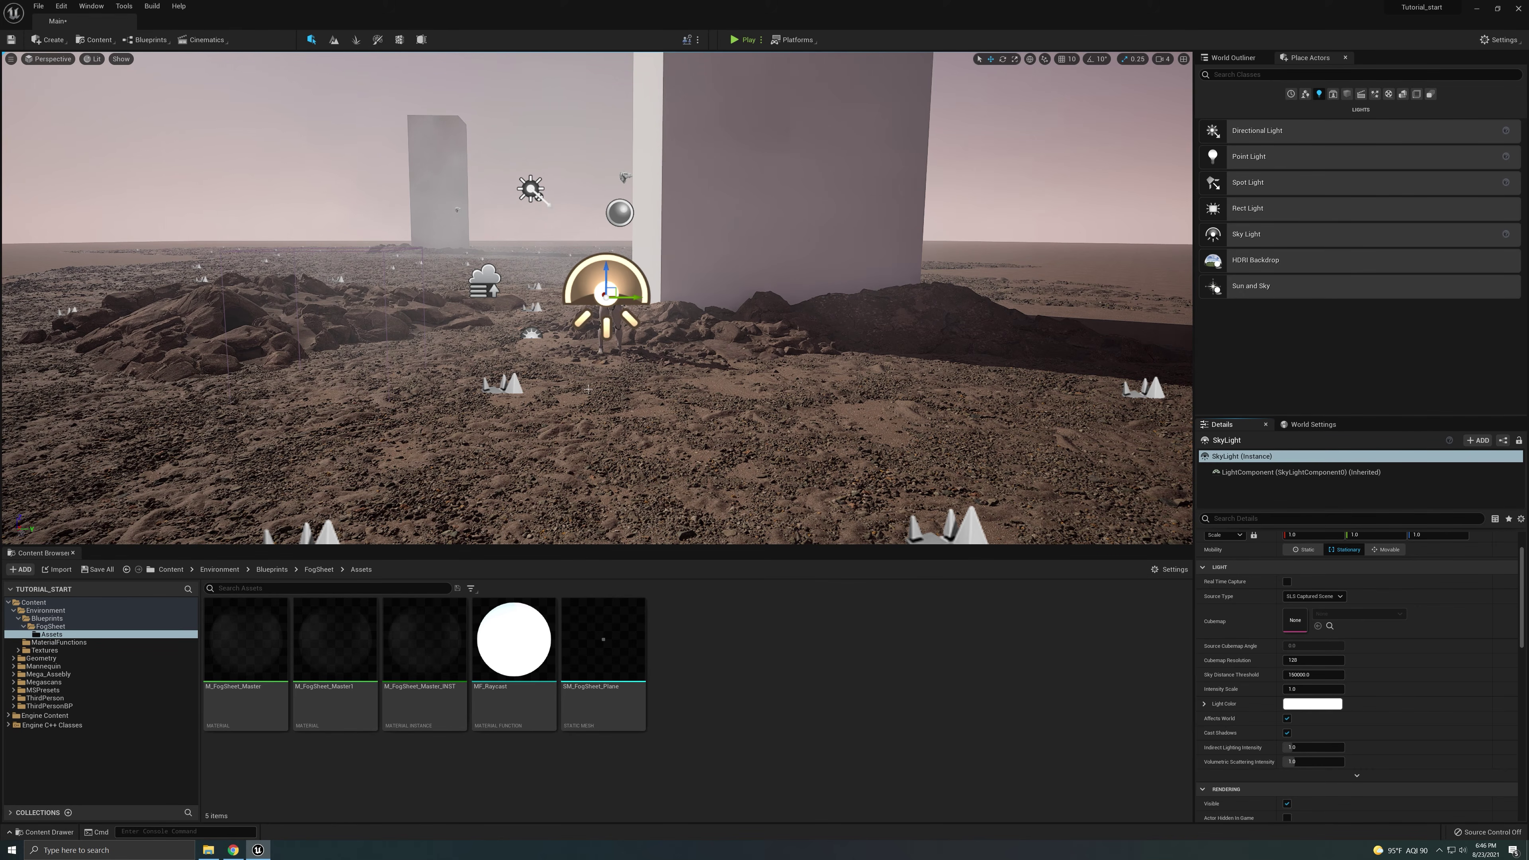
- Set the Sky Light's mobility to Movable and turn on Real Time Capture
{"action": "scroll", "coordinate": [1379, 603], "scroll_direction": "up", "scroll_amount": 2}
{"action": "left_click", "coordinate": [1385, 597]}
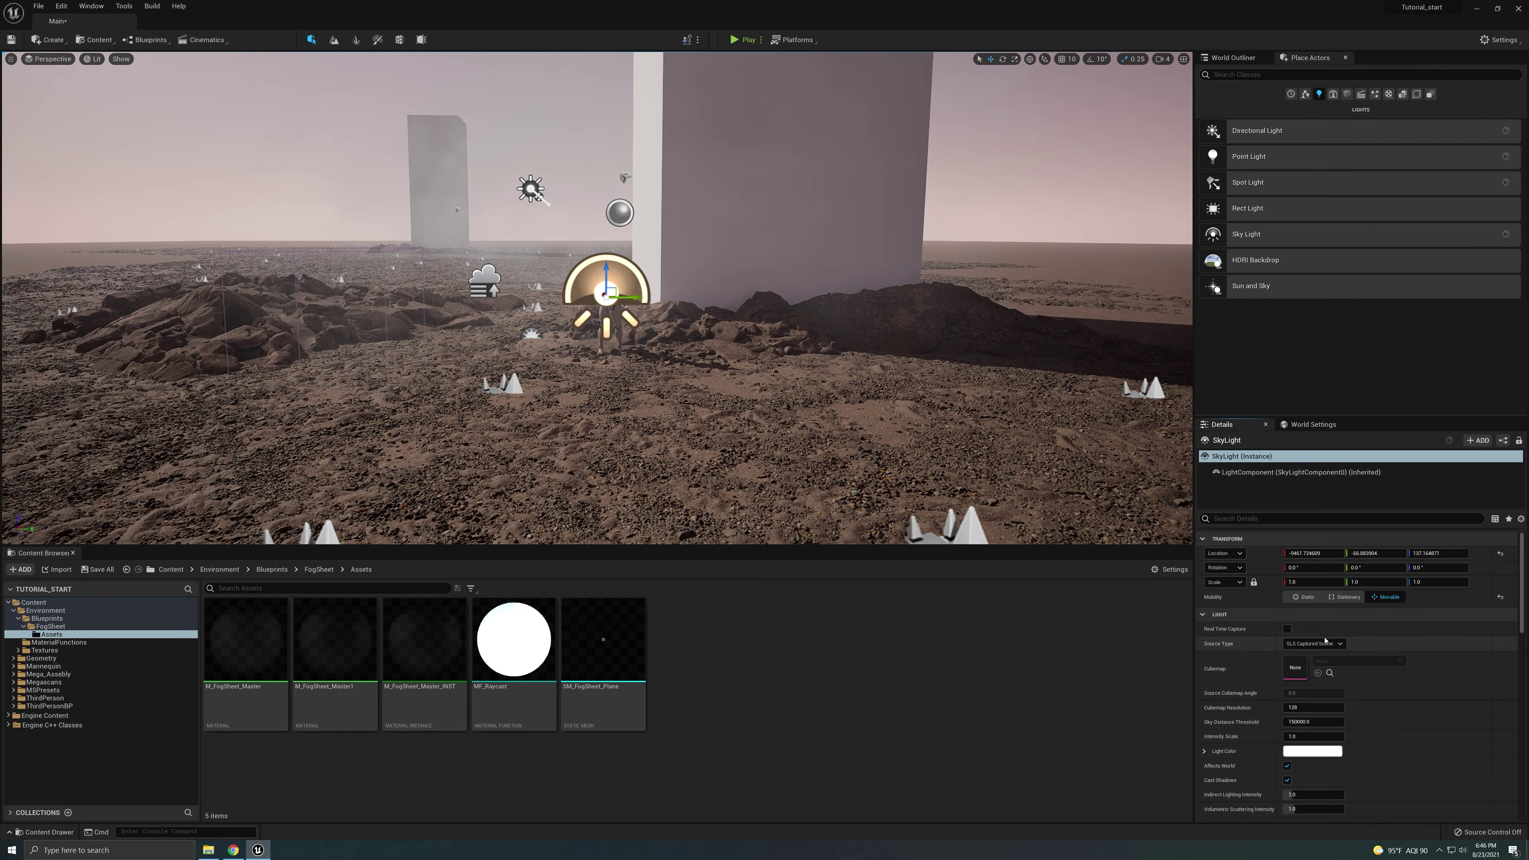
{"action": "left_click", "coordinate": [1288, 631]}
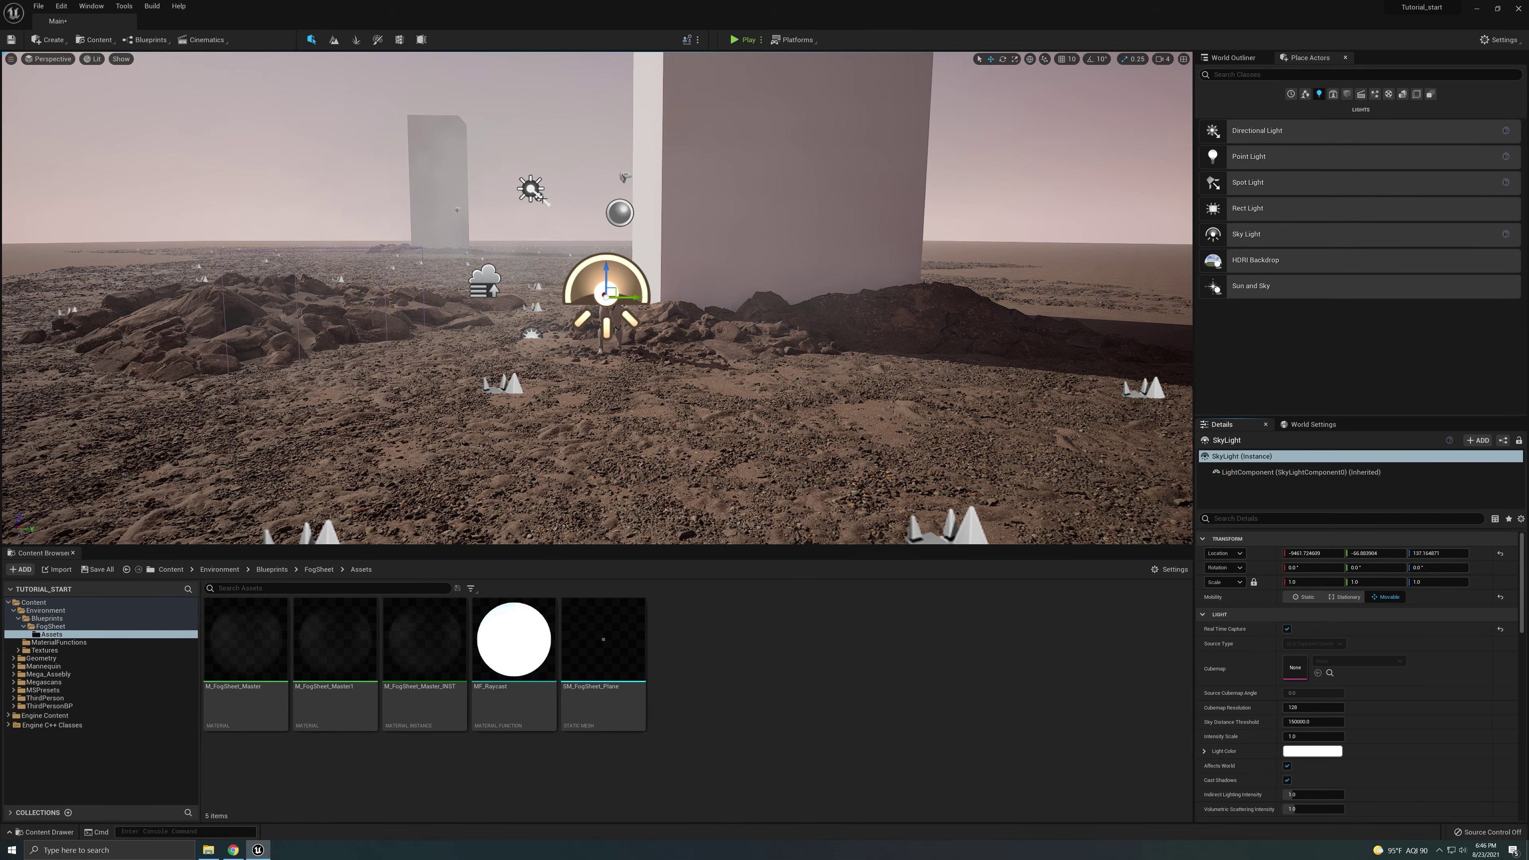
- Move the Sky Light along its Y axis so it clears the mannequin, and turn off Real Time Capture
{"action": "left_click", "coordinate": [538, 197]}
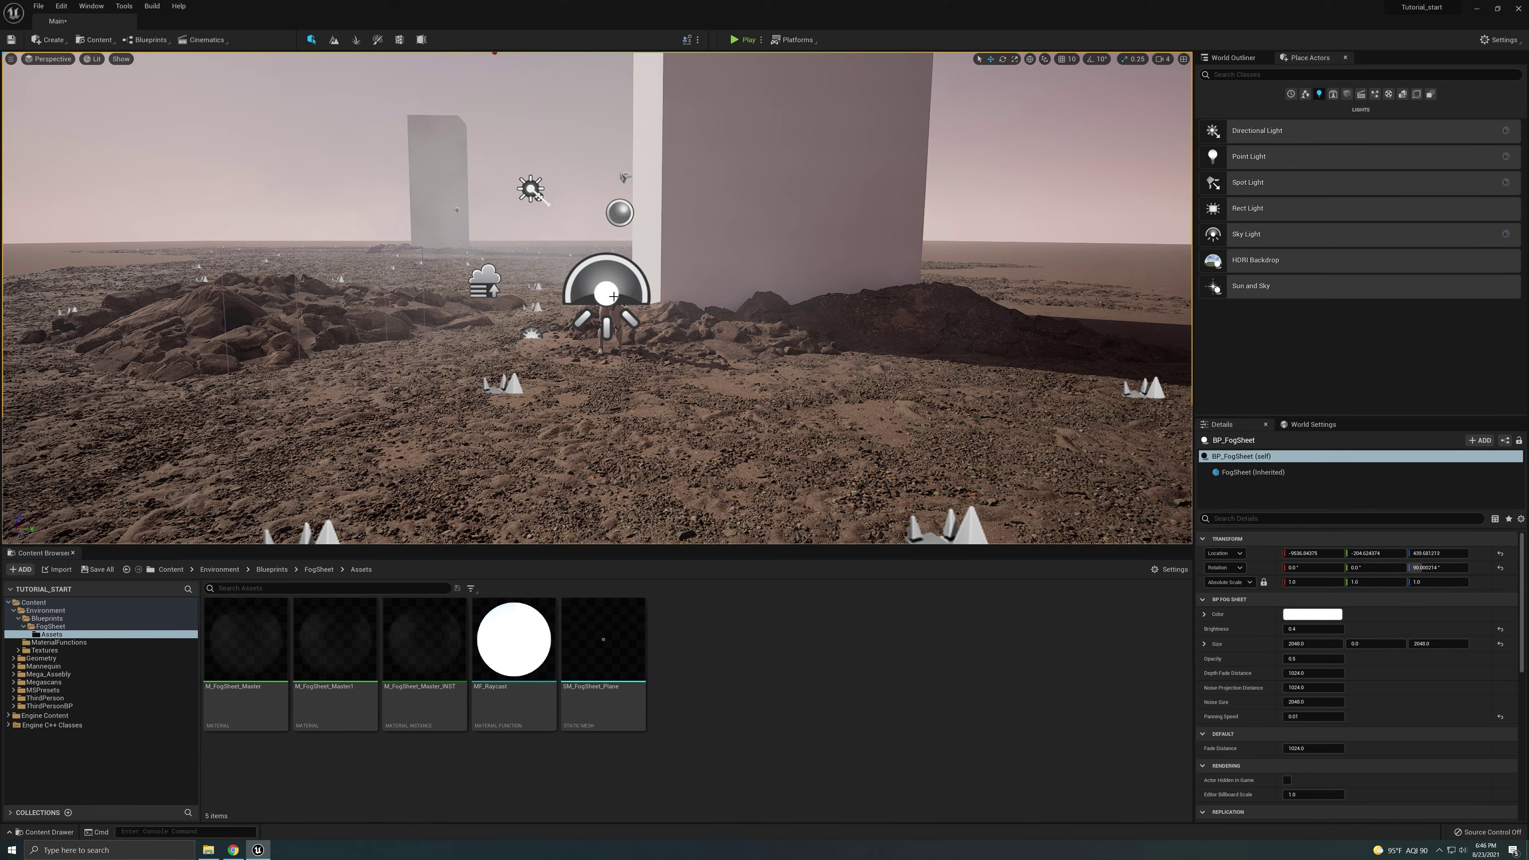
{"action": "left_click", "coordinate": [1233, 57]}
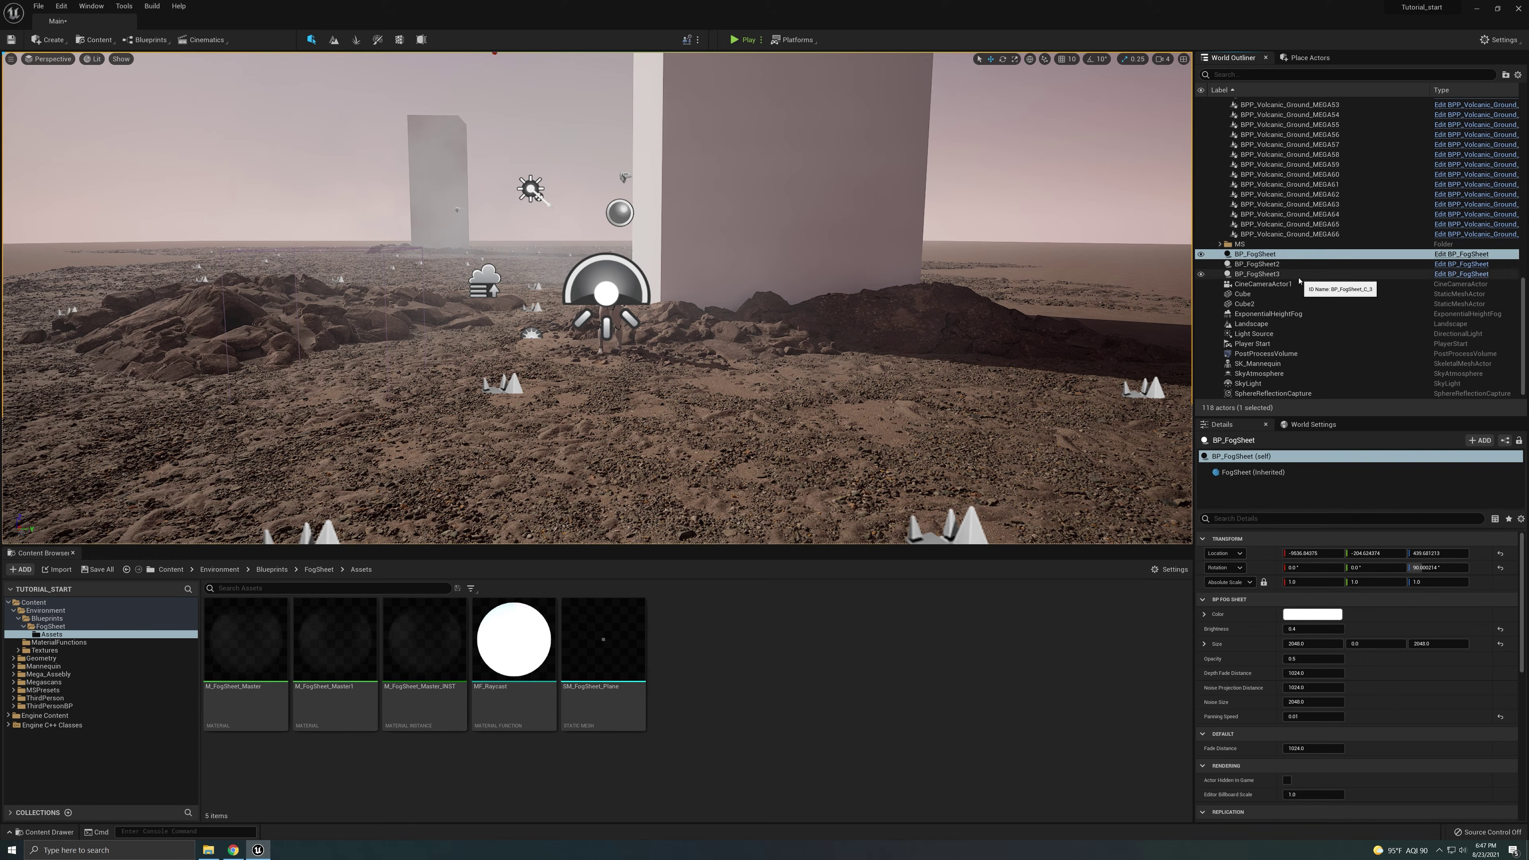
{"action": "left_click", "coordinate": [1263, 383]}
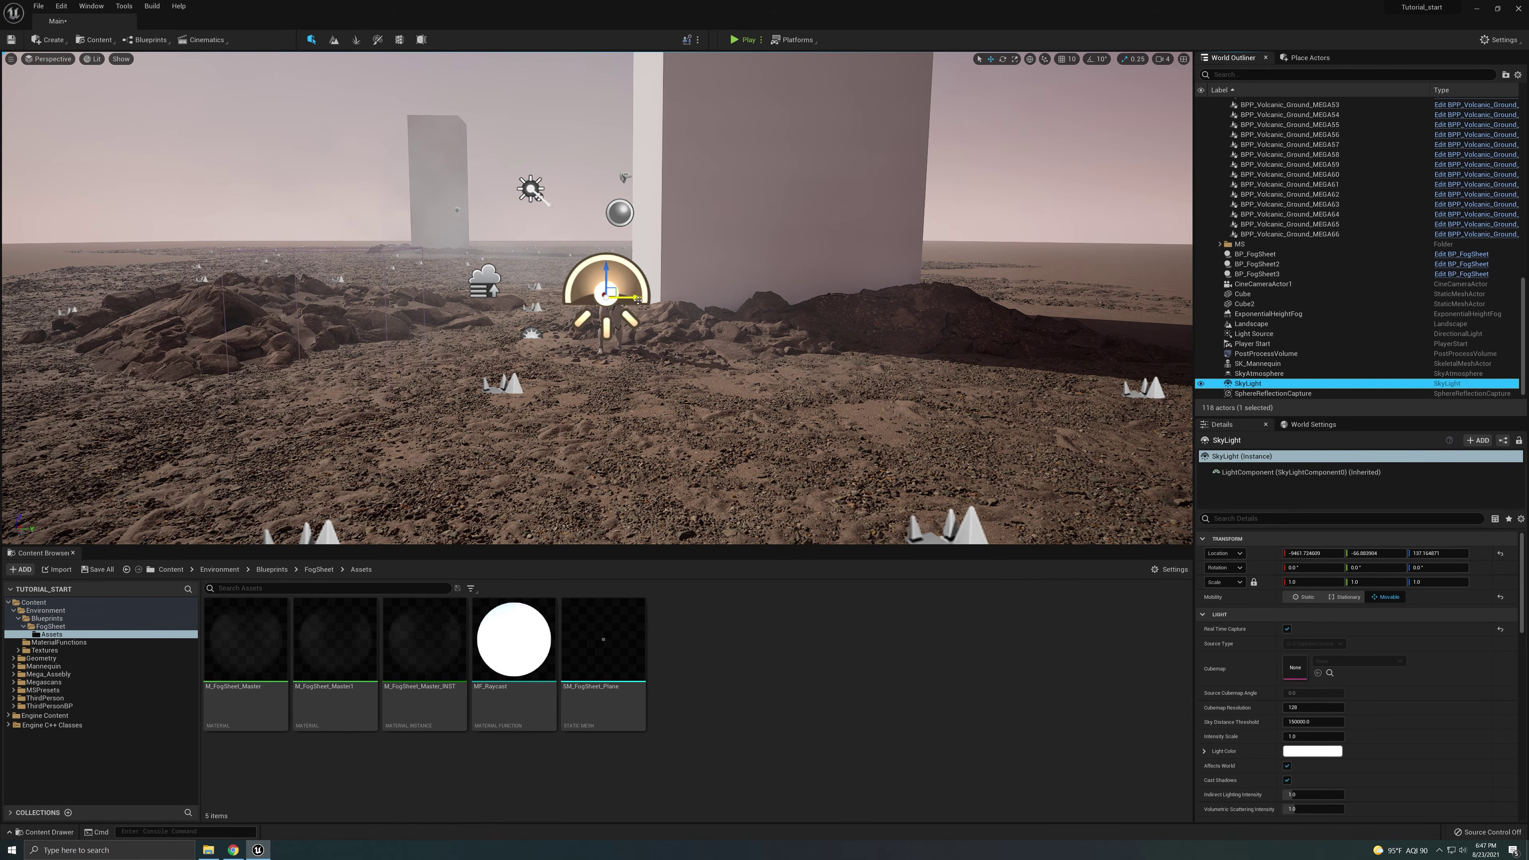
{"action": "left_click_drag", "start_coordinate": [632, 299], "coordinate": [526, 299]}
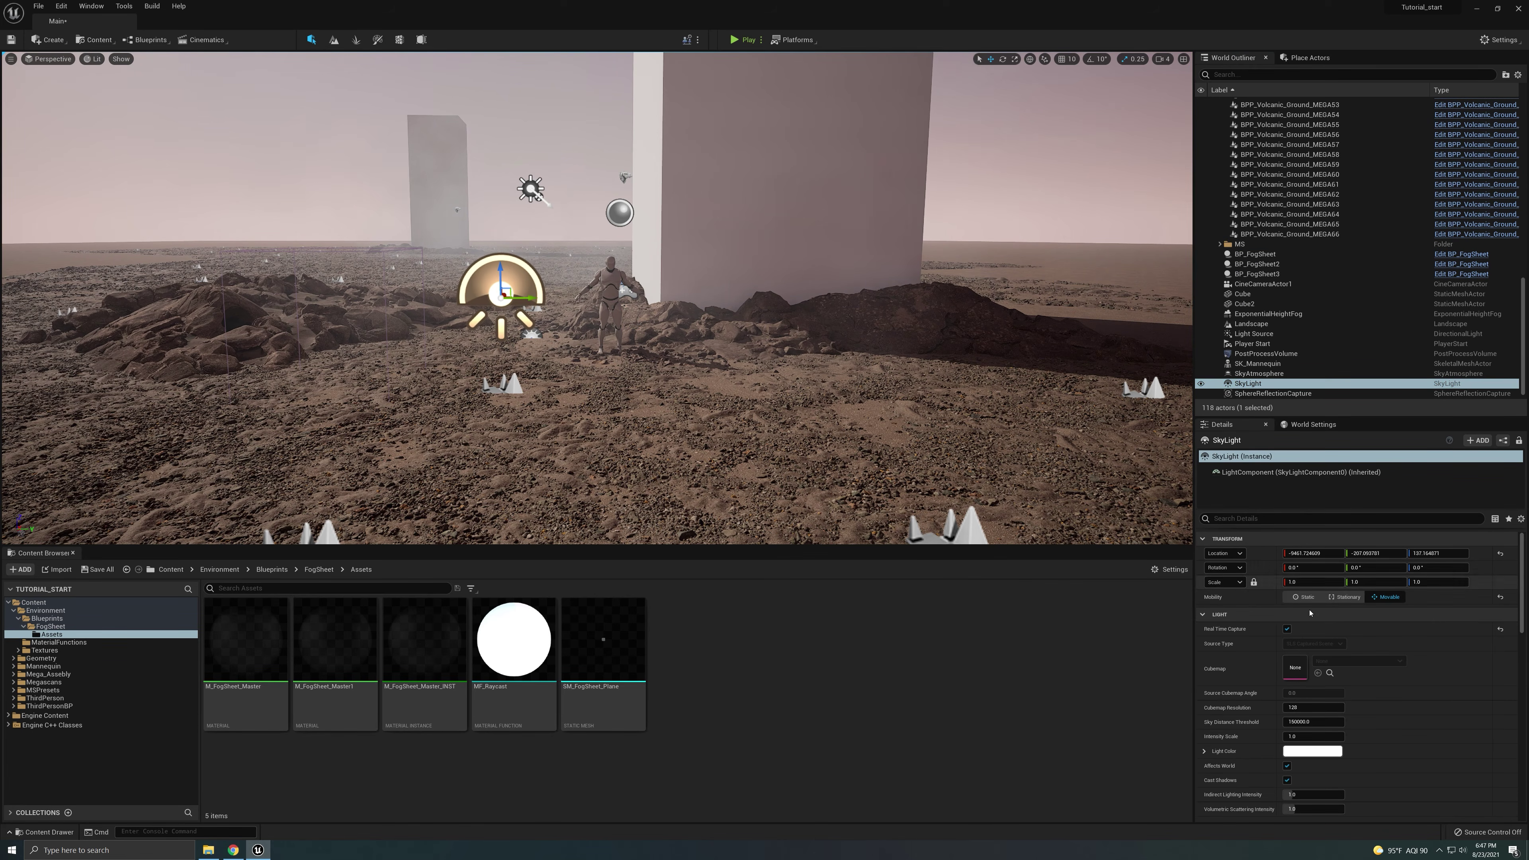
{"action": "left_click", "coordinate": [1288, 629]}
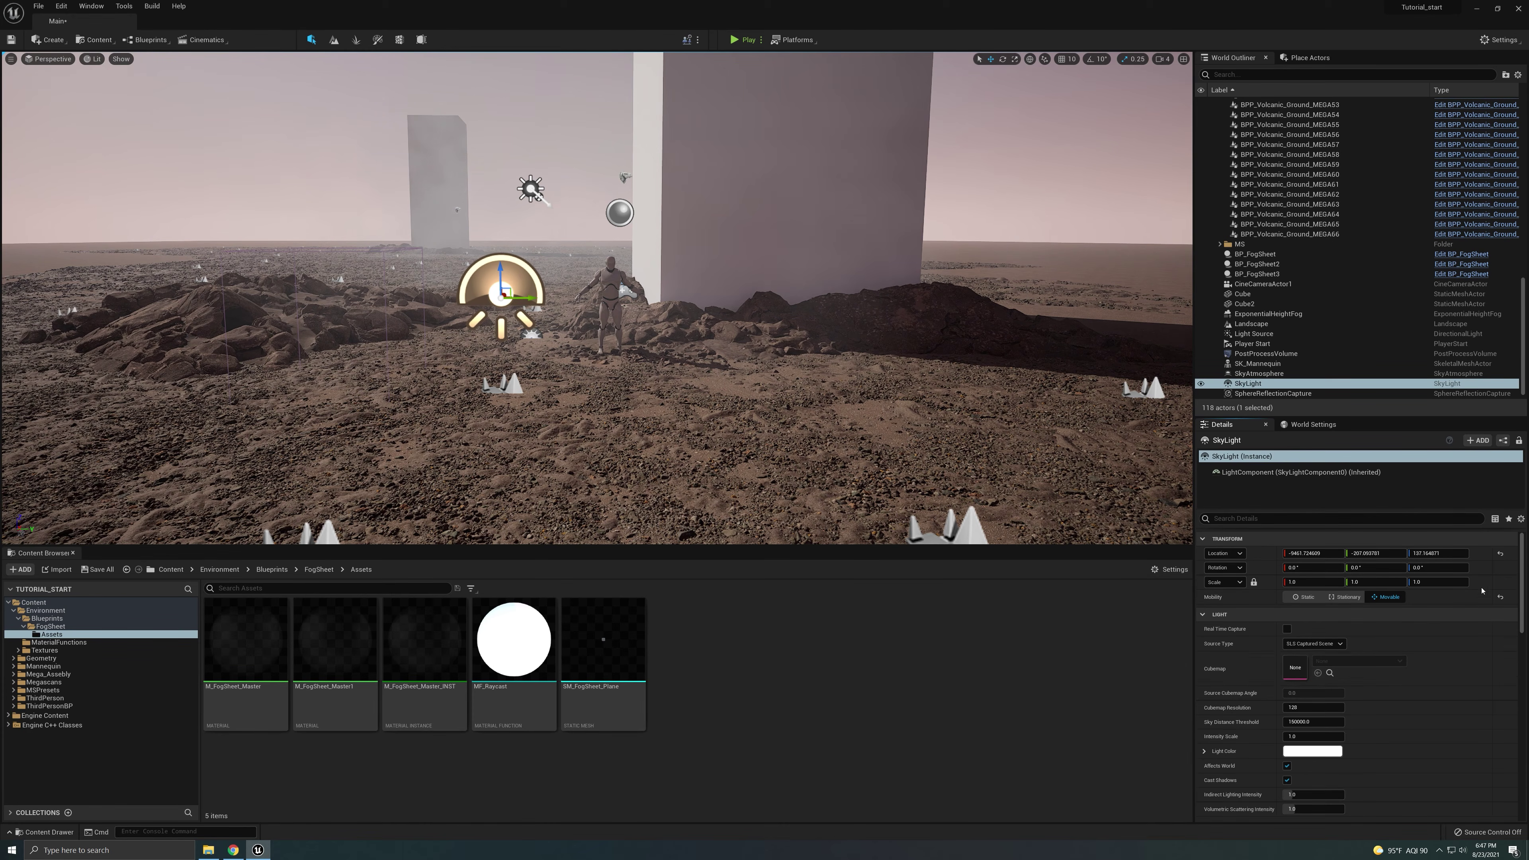
- Try a higher Intensity Scale on the Sky Light, and set it back to 1
{"action": "scroll", "coordinate": [1352, 662], "scroll_direction": "down", "scroll_amount": 3}
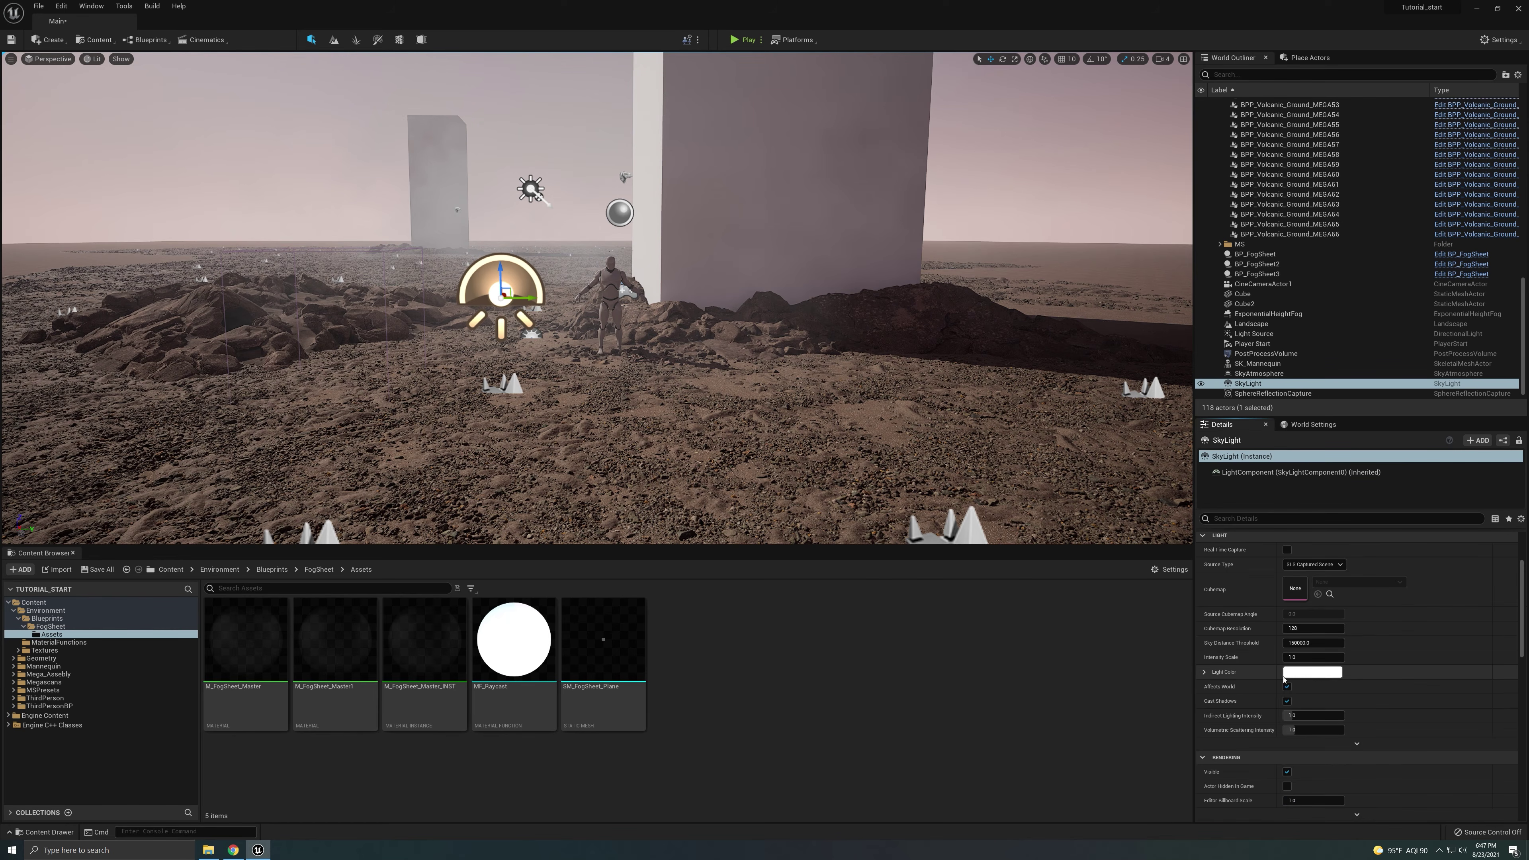
{"action": "left_click", "coordinate": [1304, 657]}
{"action": "key", "text": "Return"}
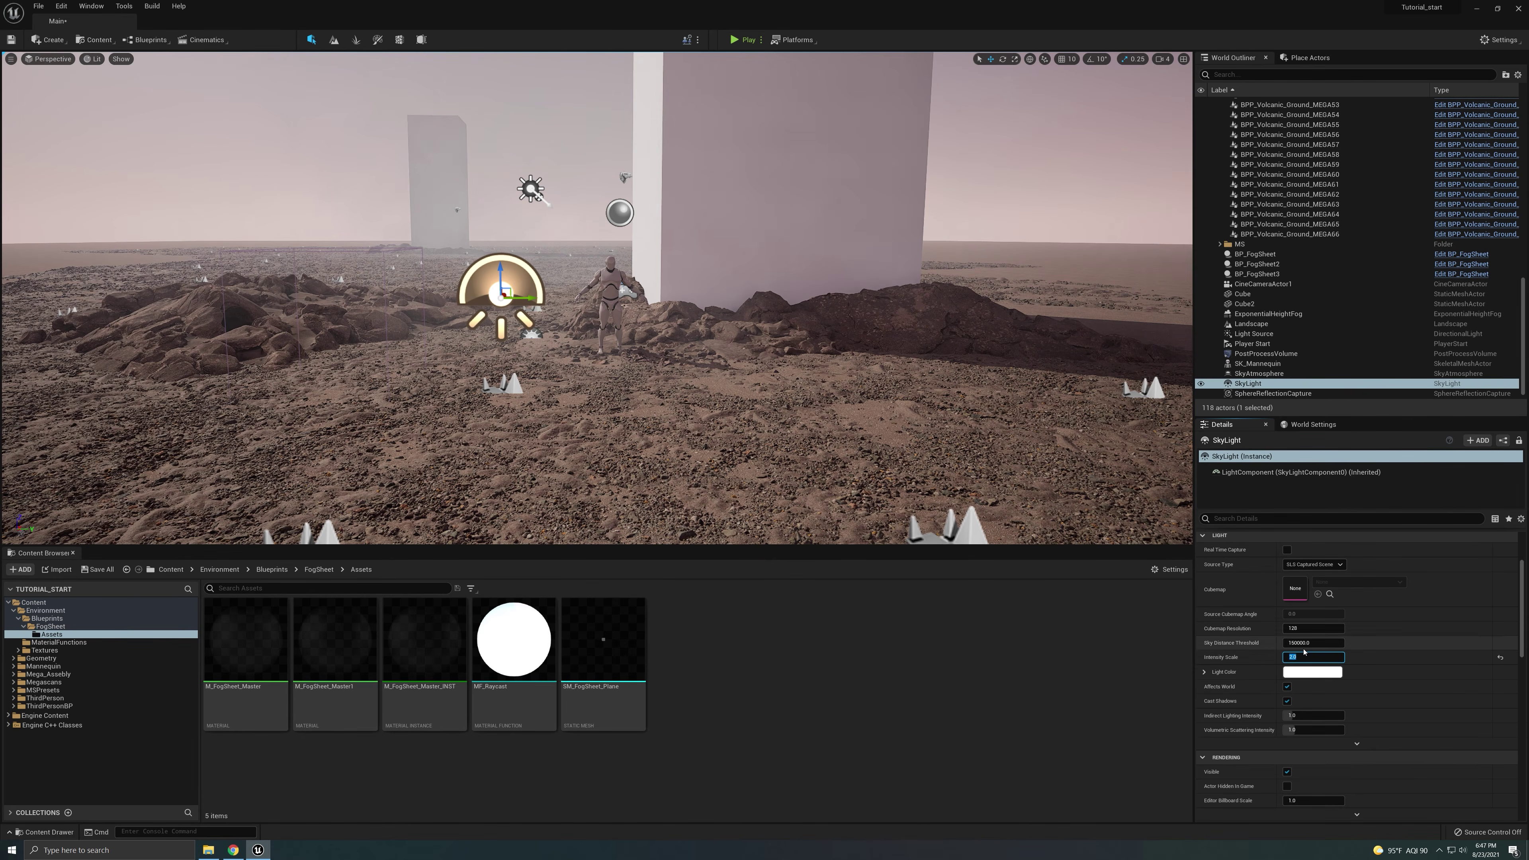
{"action": "type", "text": "1"}
{"action": "key", "text": "Return"}
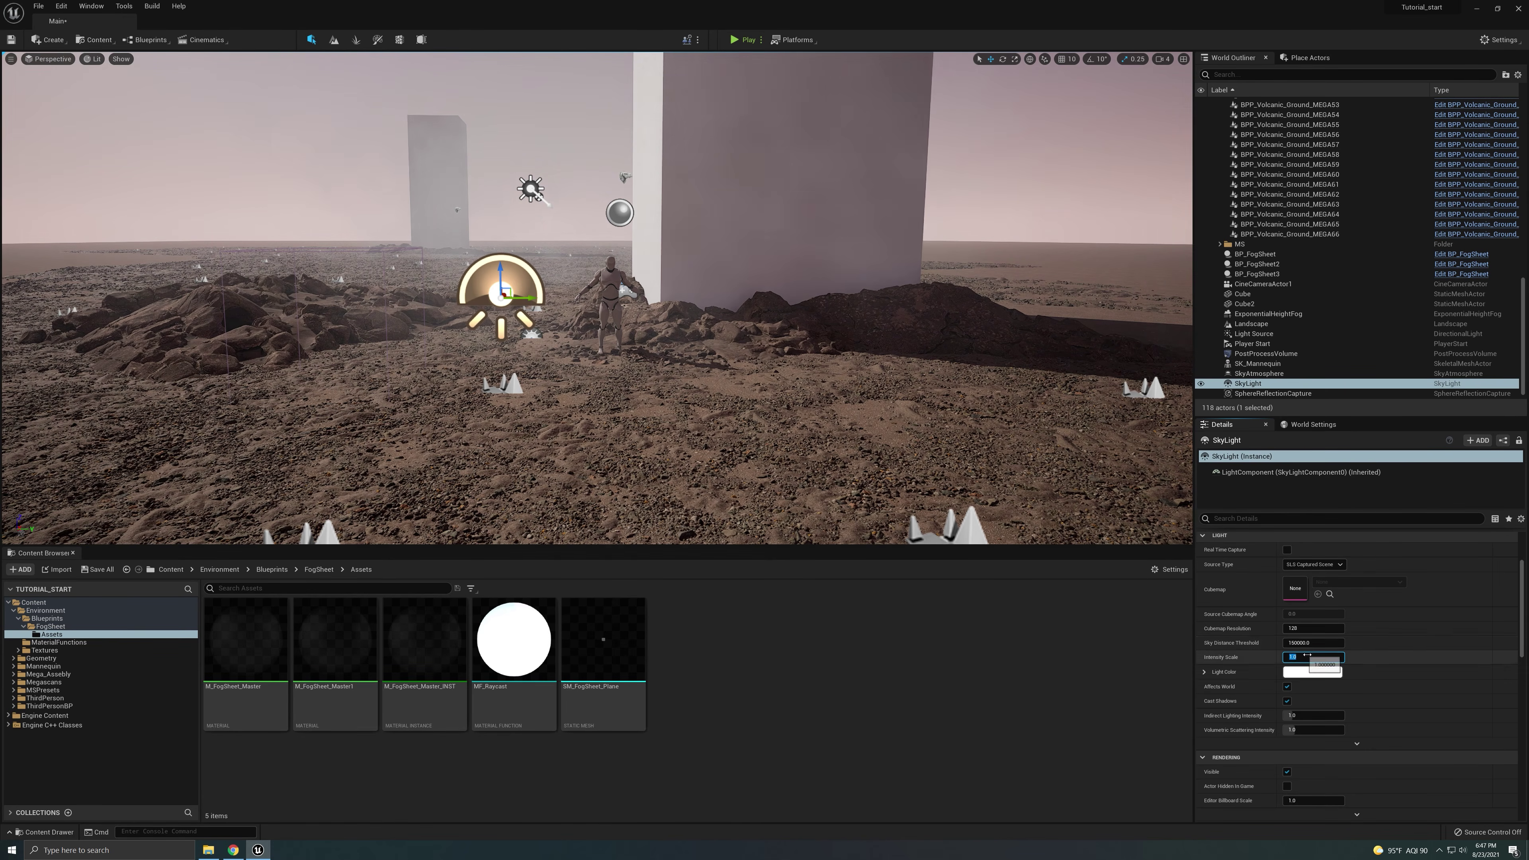
- Try a Sky Distance Threshold of 1 on the Sky Light and compare it with the default by resetting it
{"action": "scroll", "coordinate": [1307, 657], "scroll_direction": "up", "scroll_amount": 2}
{"action": "left_click", "coordinate": [1327, 711]}
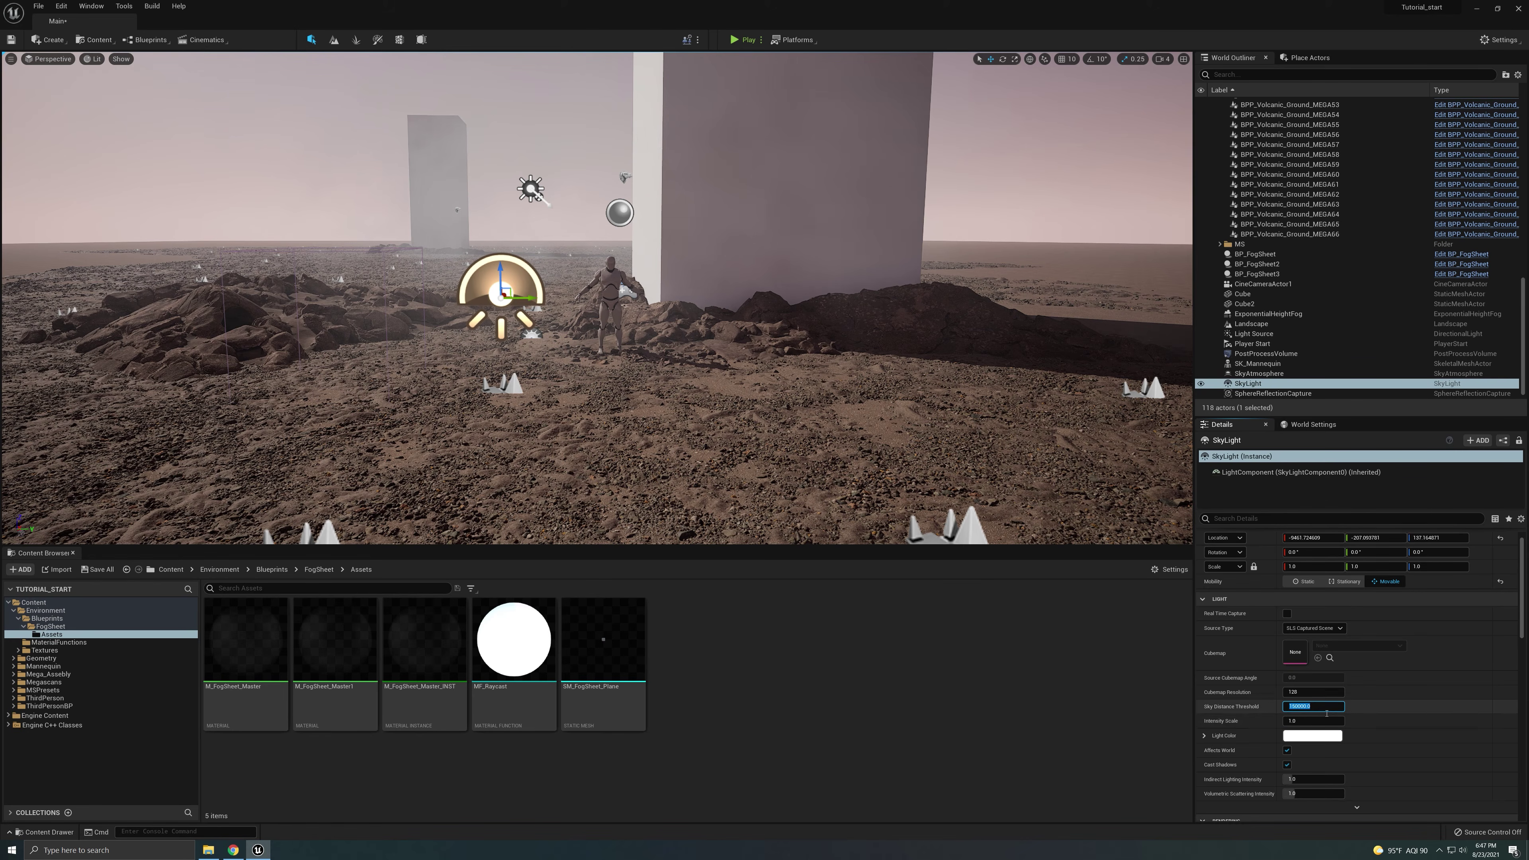
{"action": "type", "text": "1"}
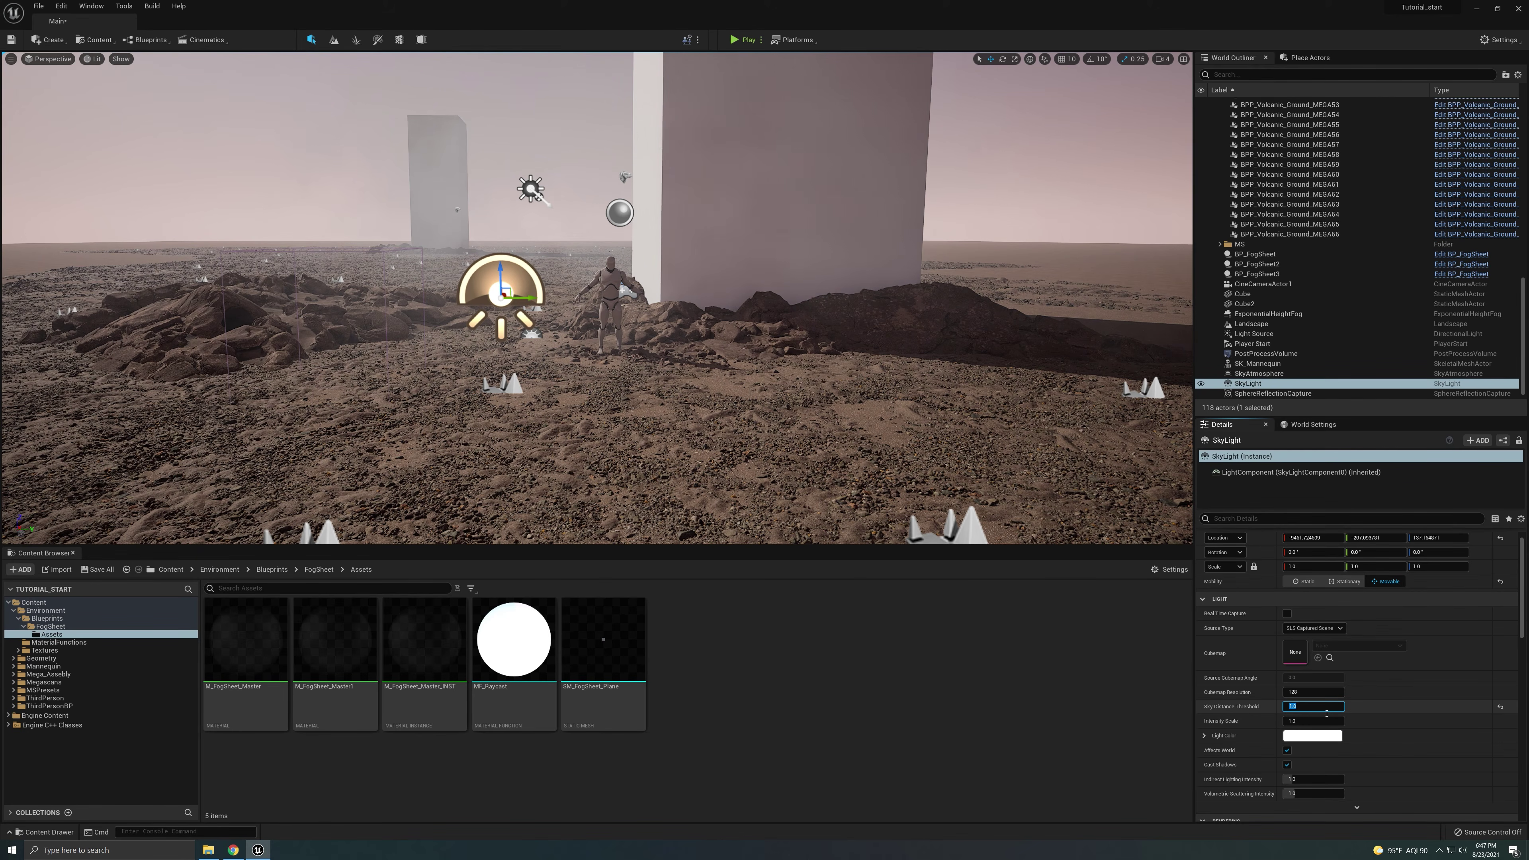
{"action": "left_click", "coordinate": [1500, 706]}
{"action": "left_click", "coordinate": [1315, 708]}
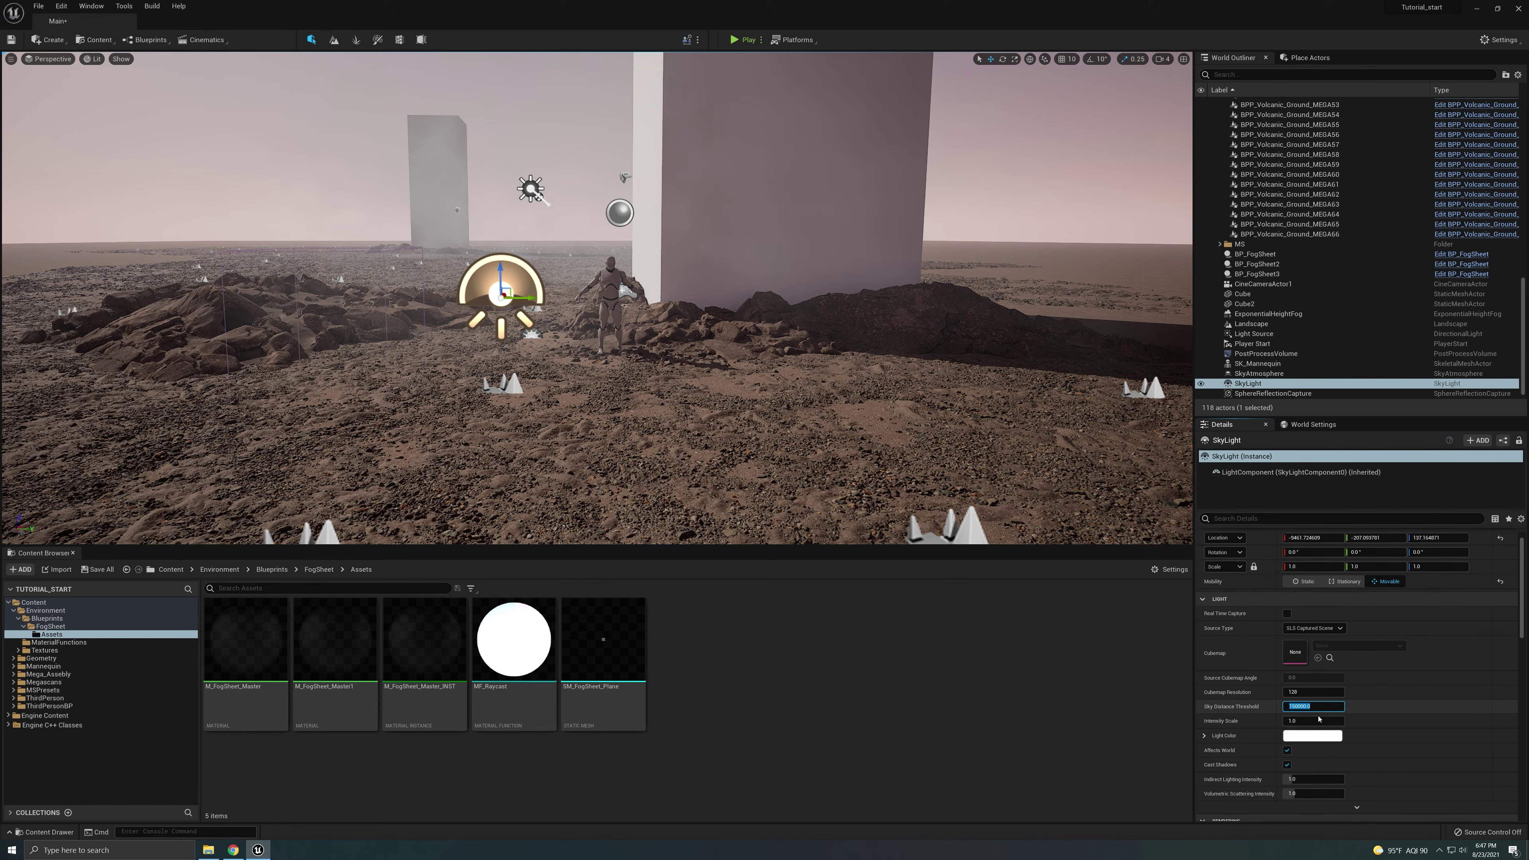
{"action": "type", "text": "1"}
{"action": "key", "text": "Return"}
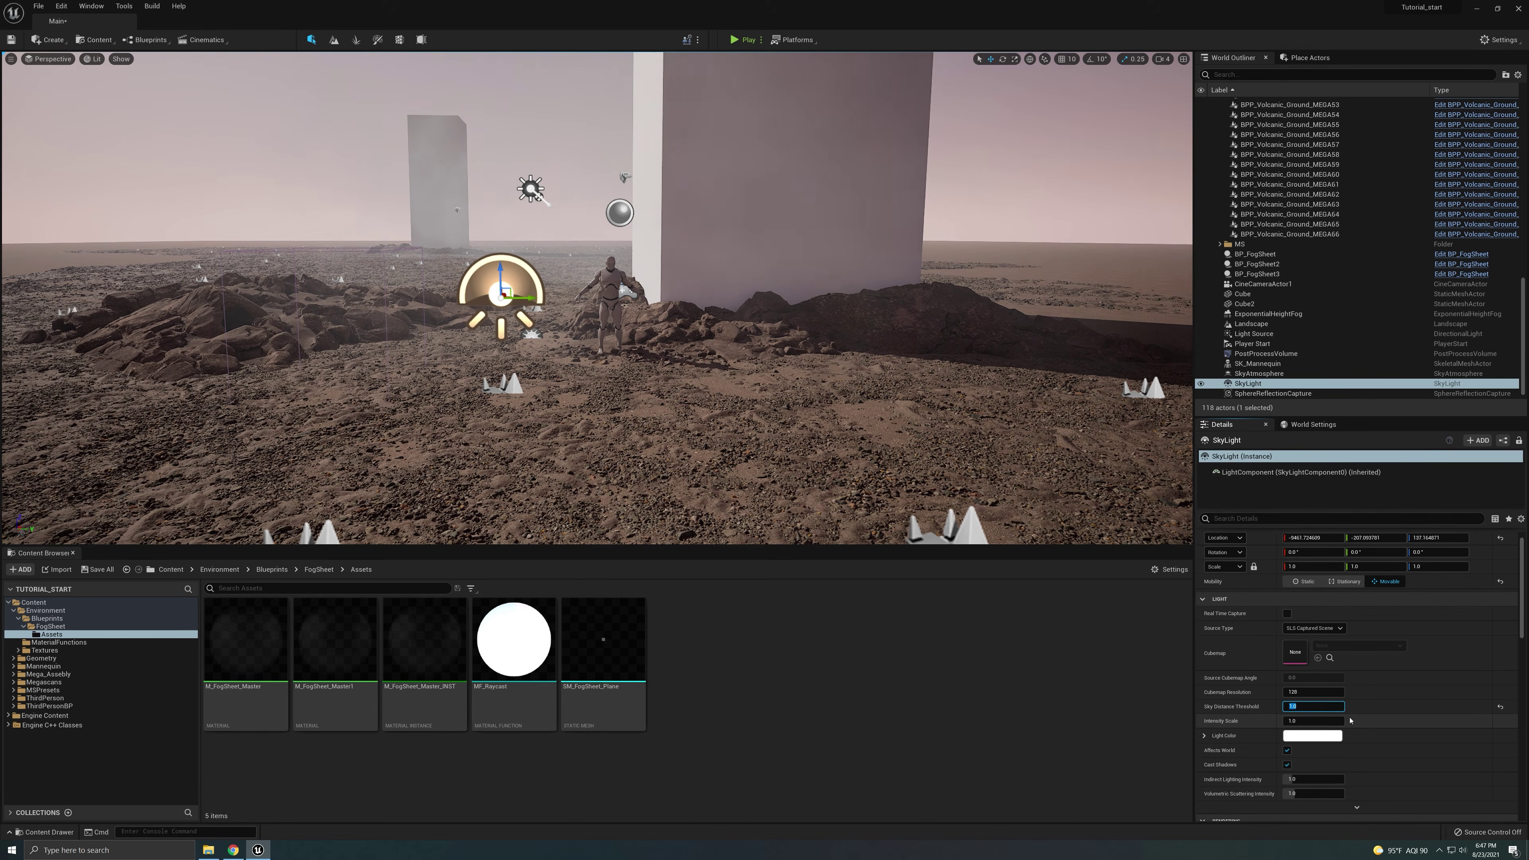
{"action": "scroll", "coordinate": [1349, 720], "scroll_direction": "down", "scroll_amount": 5}
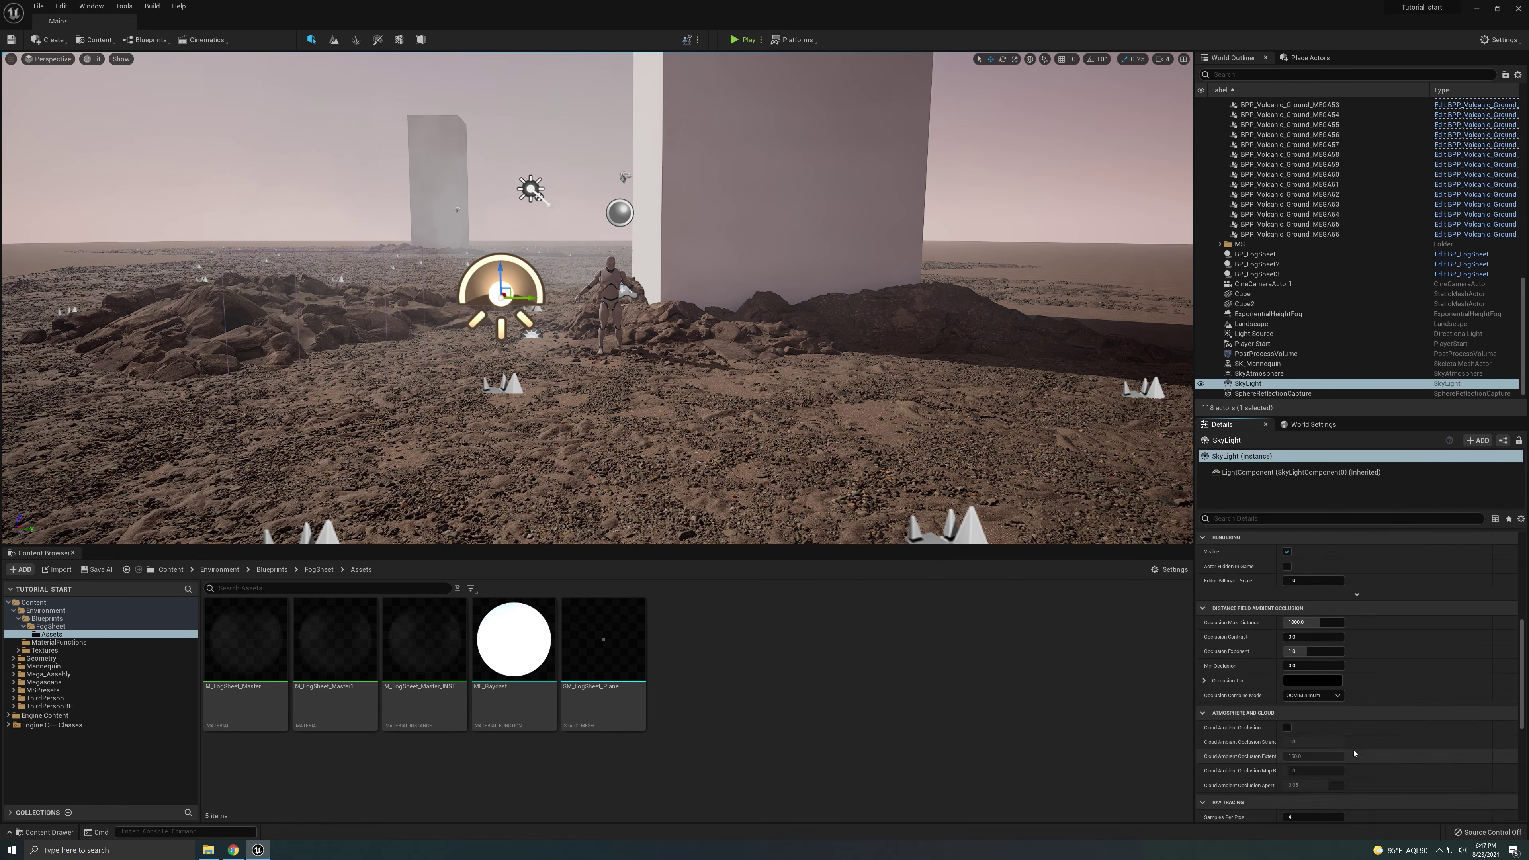
{"action": "scroll", "coordinate": [1354, 753], "scroll_direction": "up", "scroll_amount": 5}
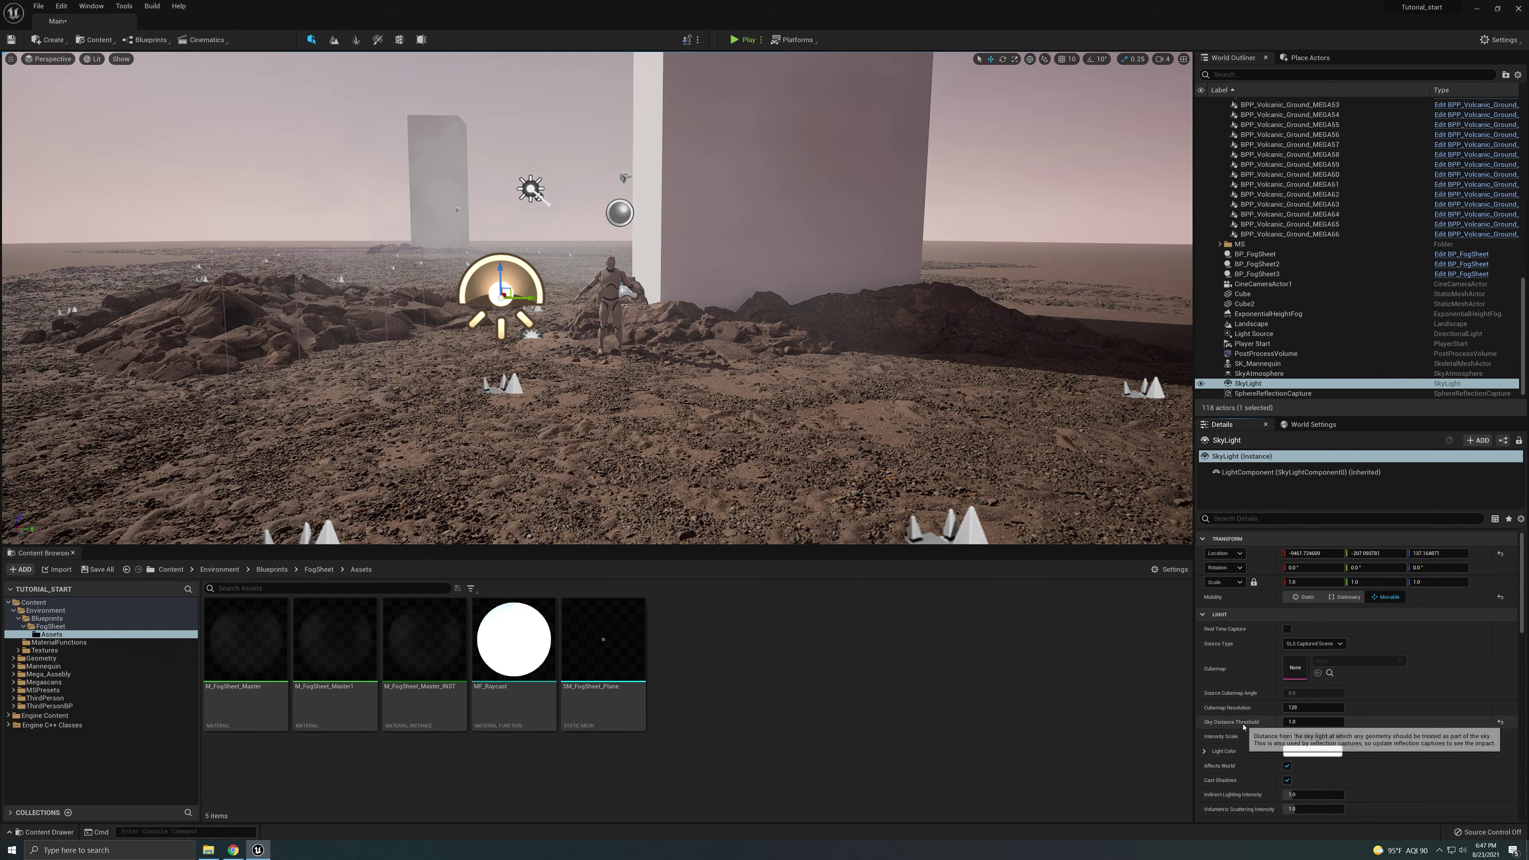
{"action": "left_click", "coordinate": [1501, 723]}
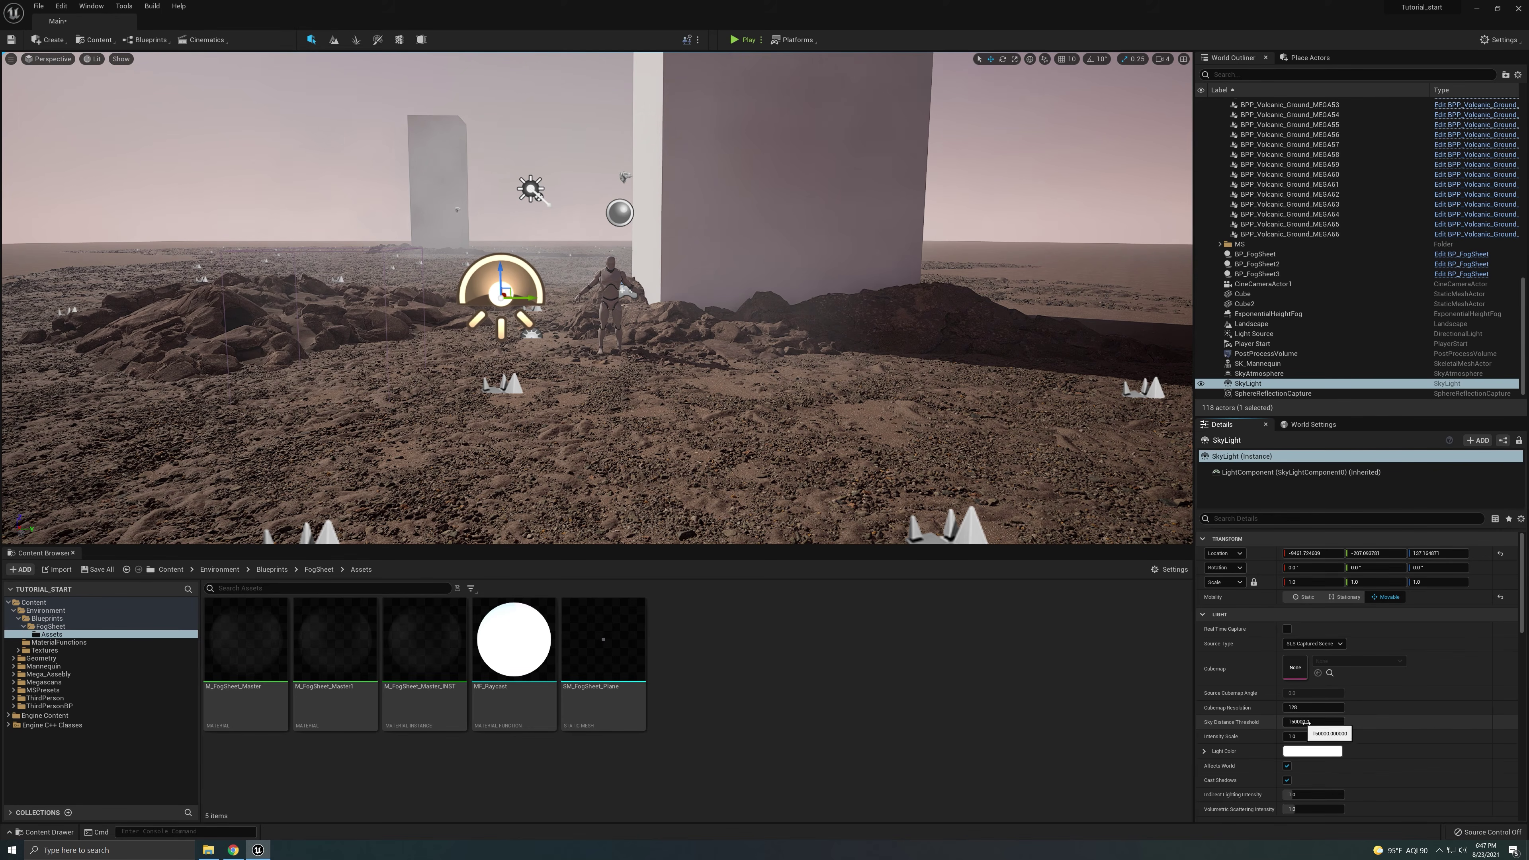
- Set the Sky Light's Sky Distance Threshold to 1
{"action": "left_click", "coordinate": [1327, 727]}
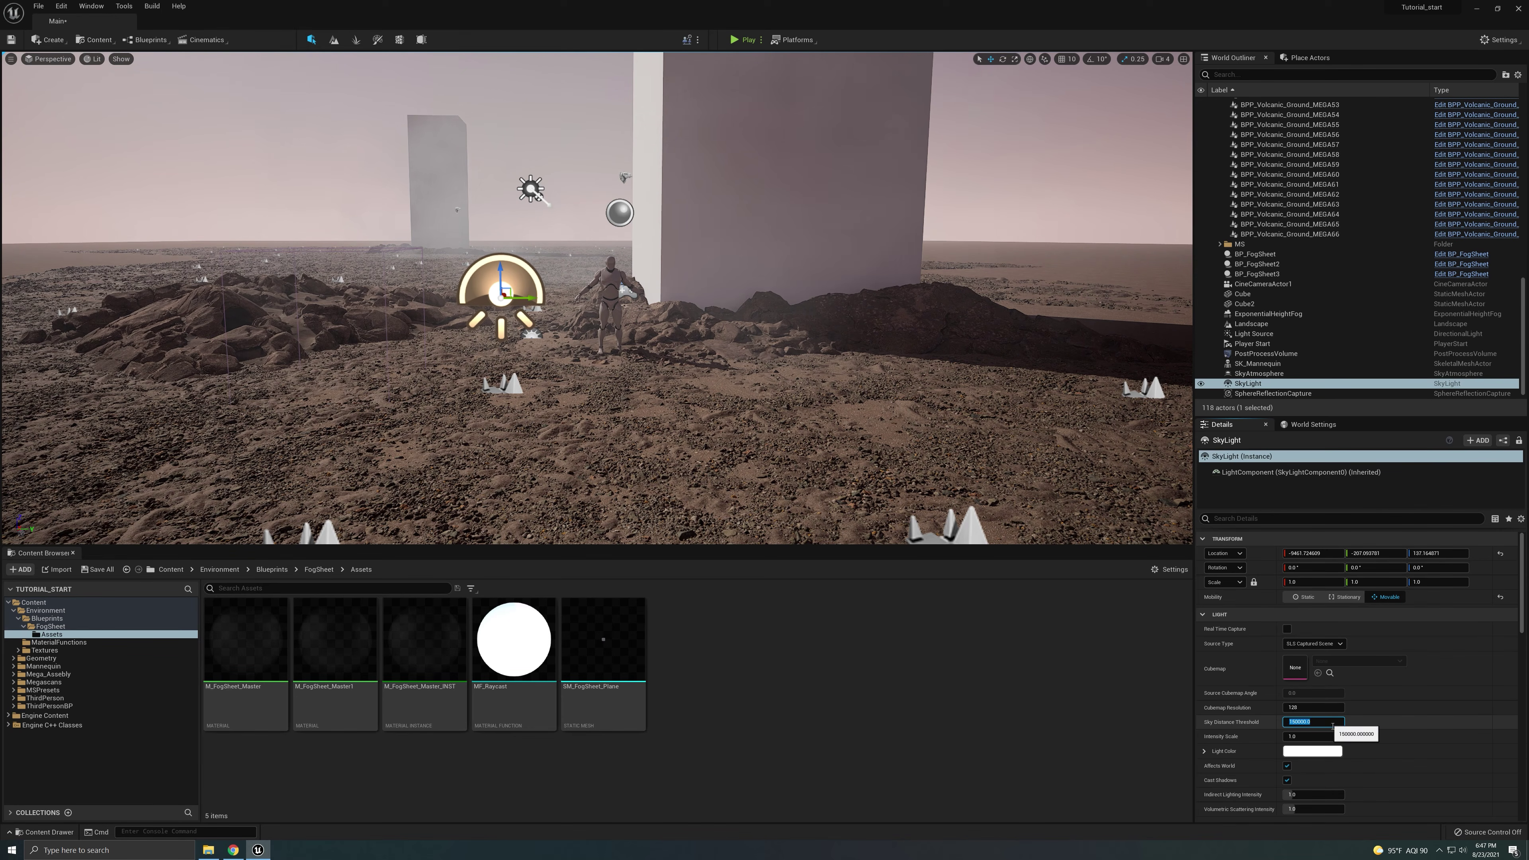
{"action": "type", "text": "1"}
{"action": "key", "text": "Return"}
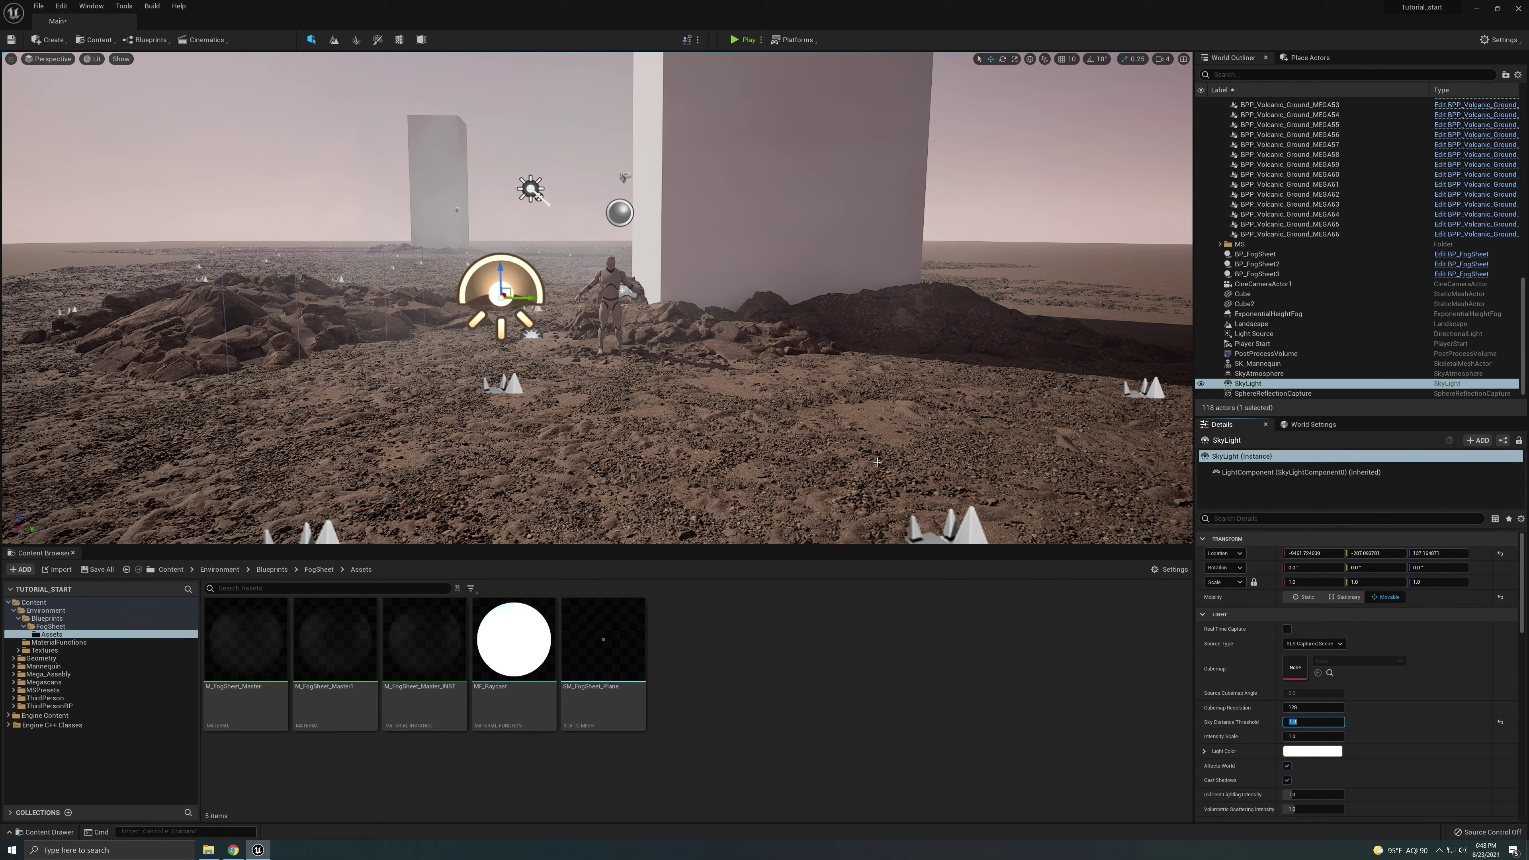
- Switch to Chrome and browse the HDRIs in Poly Haven's library
{"action": "left_click", "coordinate": [241, 851]}
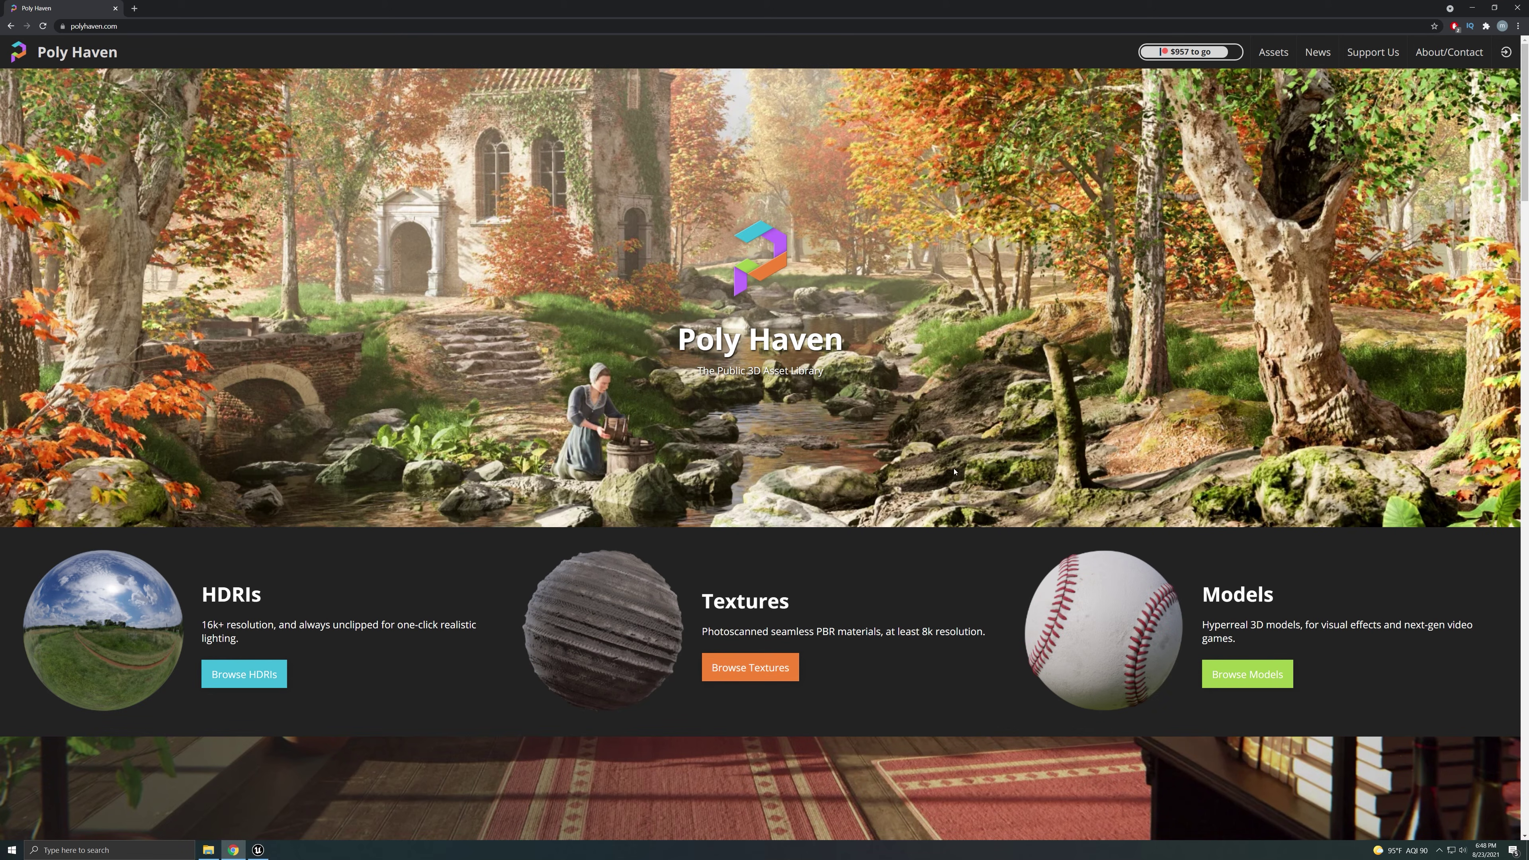
{"action": "scroll", "coordinate": [954, 472], "scroll_direction": "down", "scroll_amount": 3}
{"action": "scroll", "coordinate": [346, 397], "scroll_direction": "up", "scroll_amount": 3}
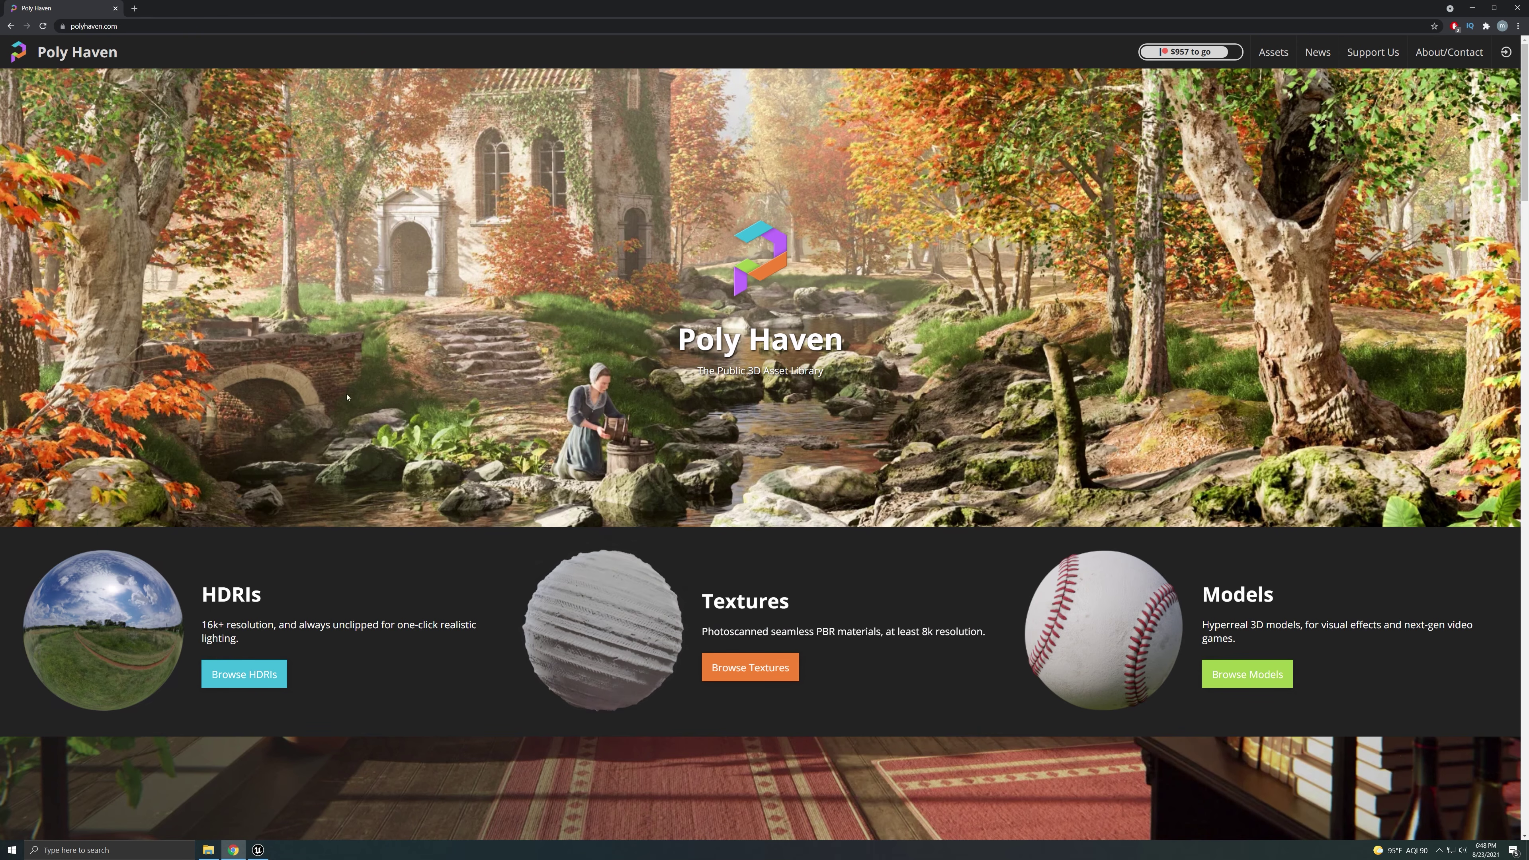
{"action": "left_click", "coordinate": [256, 682]}
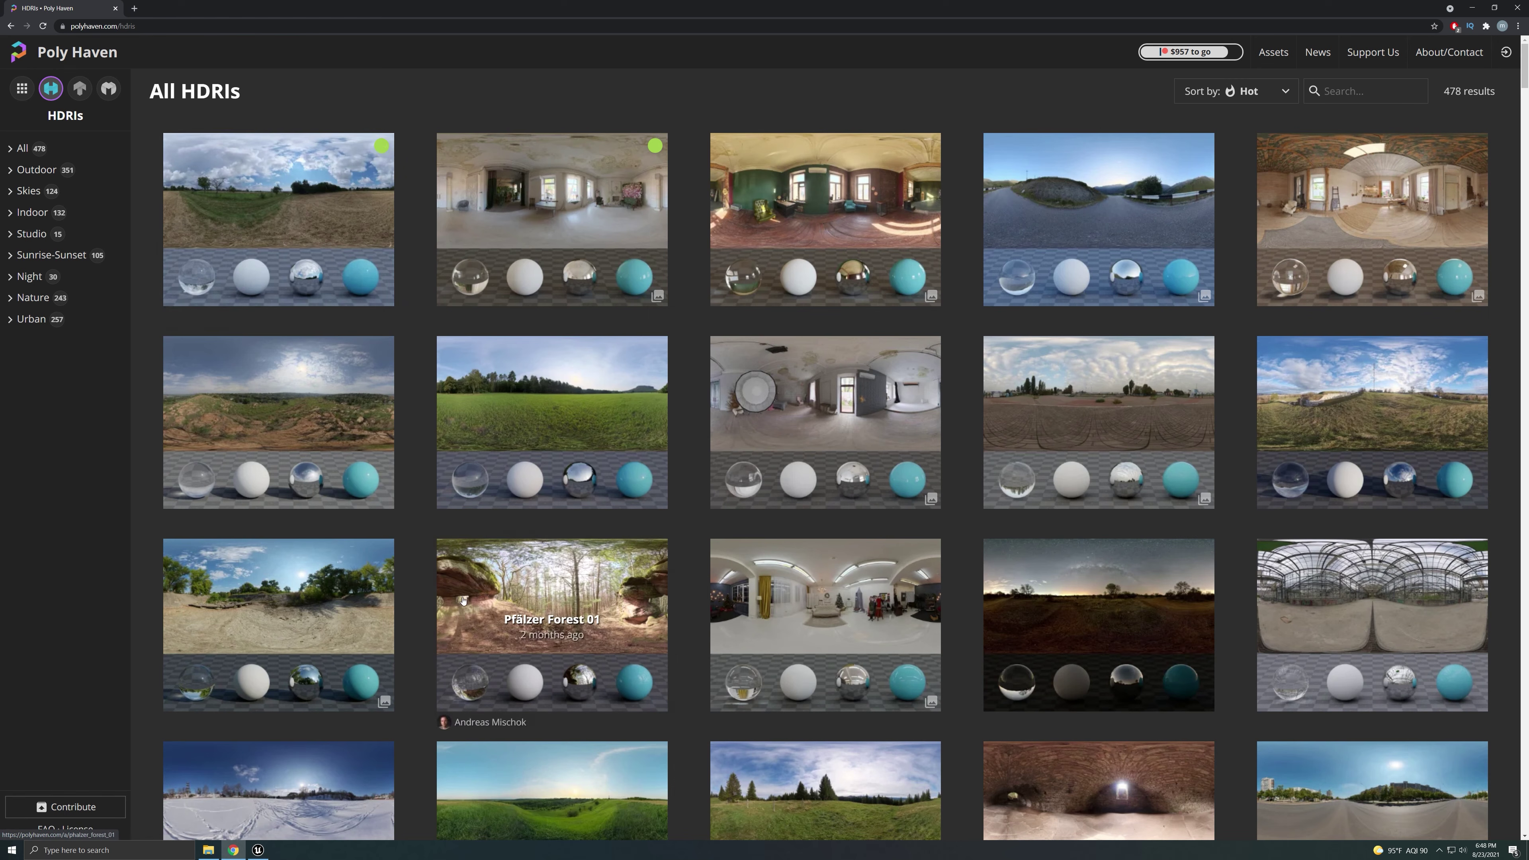
{"action": "scroll", "coordinate": [900, 511], "scroll_direction": "down", "scroll_amount": 3}
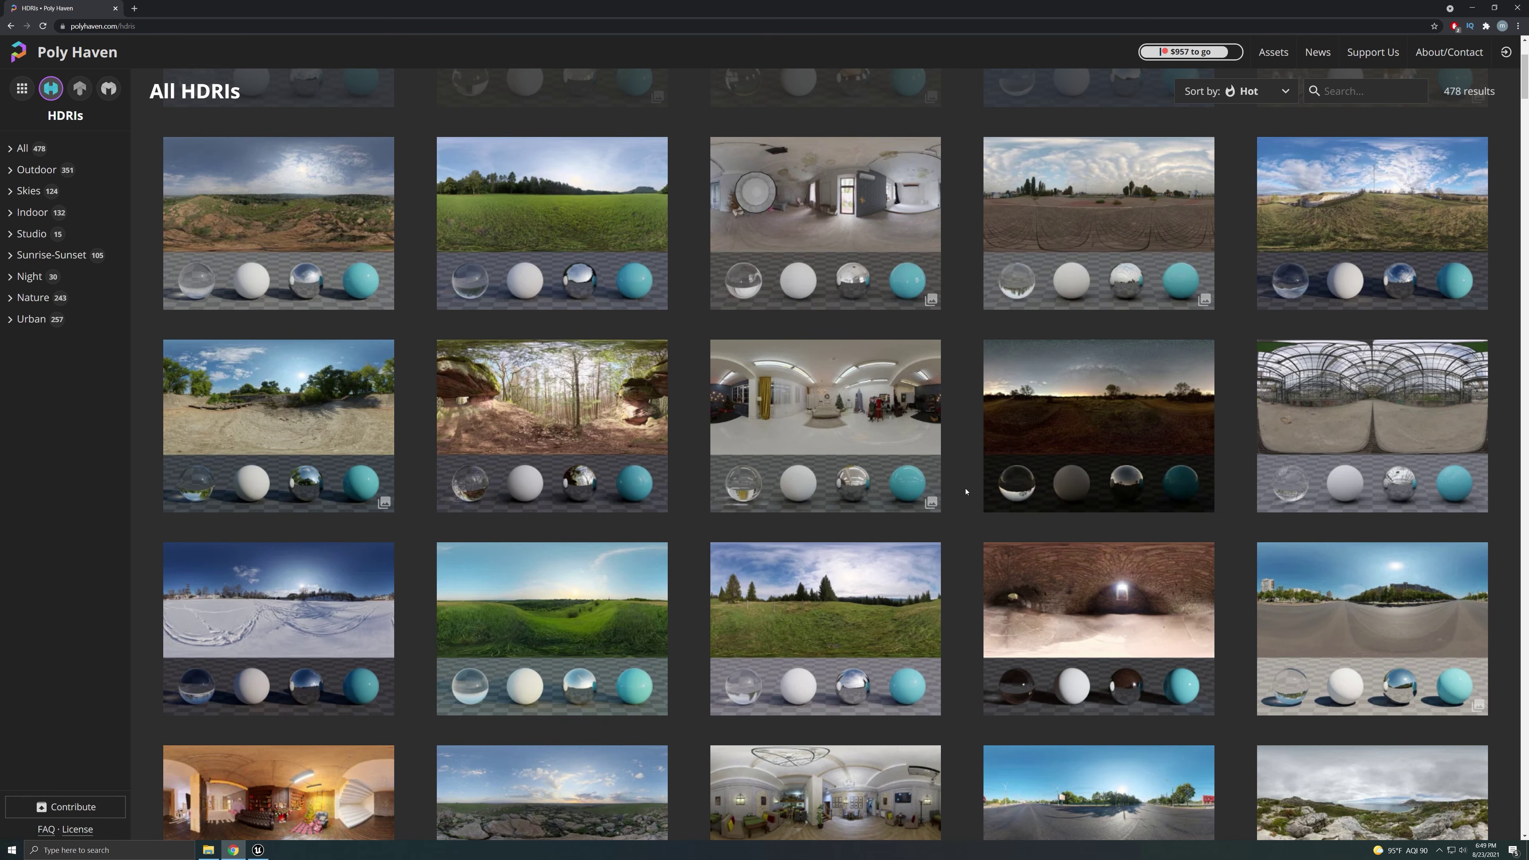
{"action": "scroll", "coordinate": [873, 494], "scroll_direction": "down", "scroll_amount": 3}
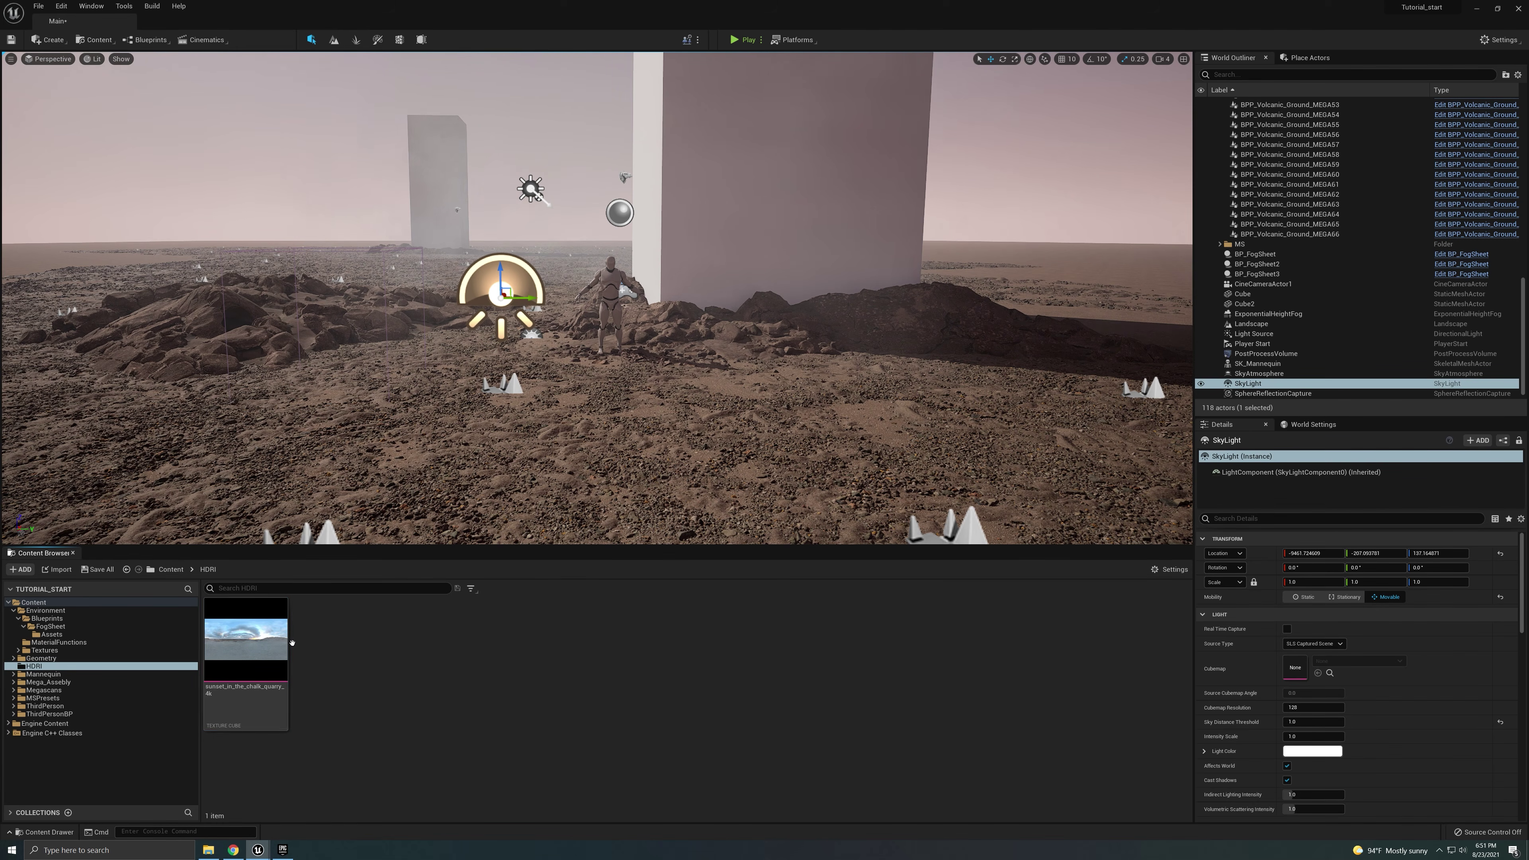
- Set the maximum texture size of the sunset_in_the_chalk_quarry_4k HDRI to 2048, save the texture and close its editor
{"action": "double_click", "coordinate": [246, 644]}
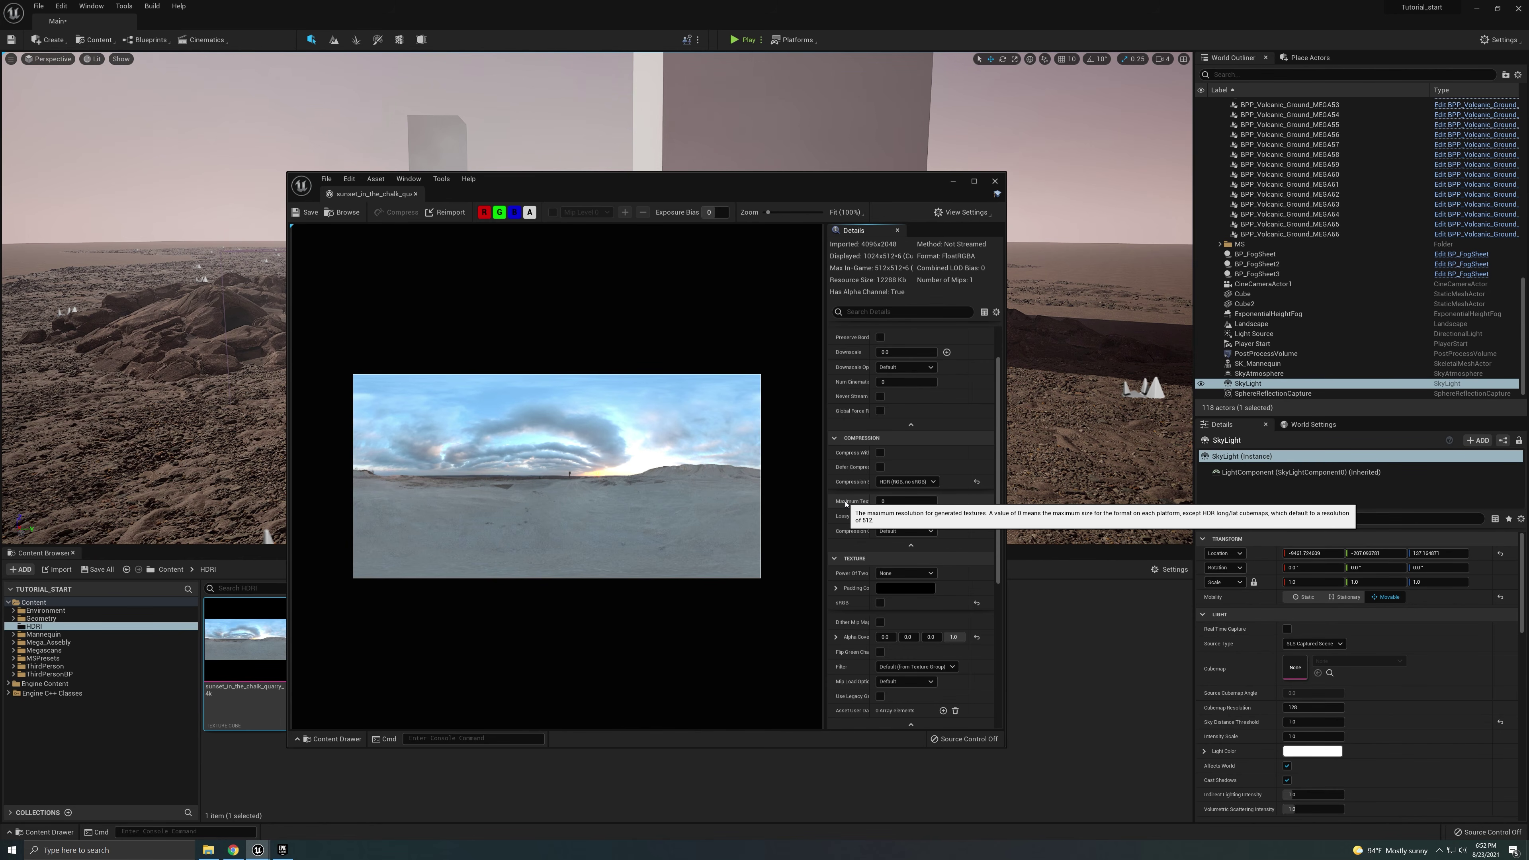
{"action": "left_click", "coordinate": [906, 501]}
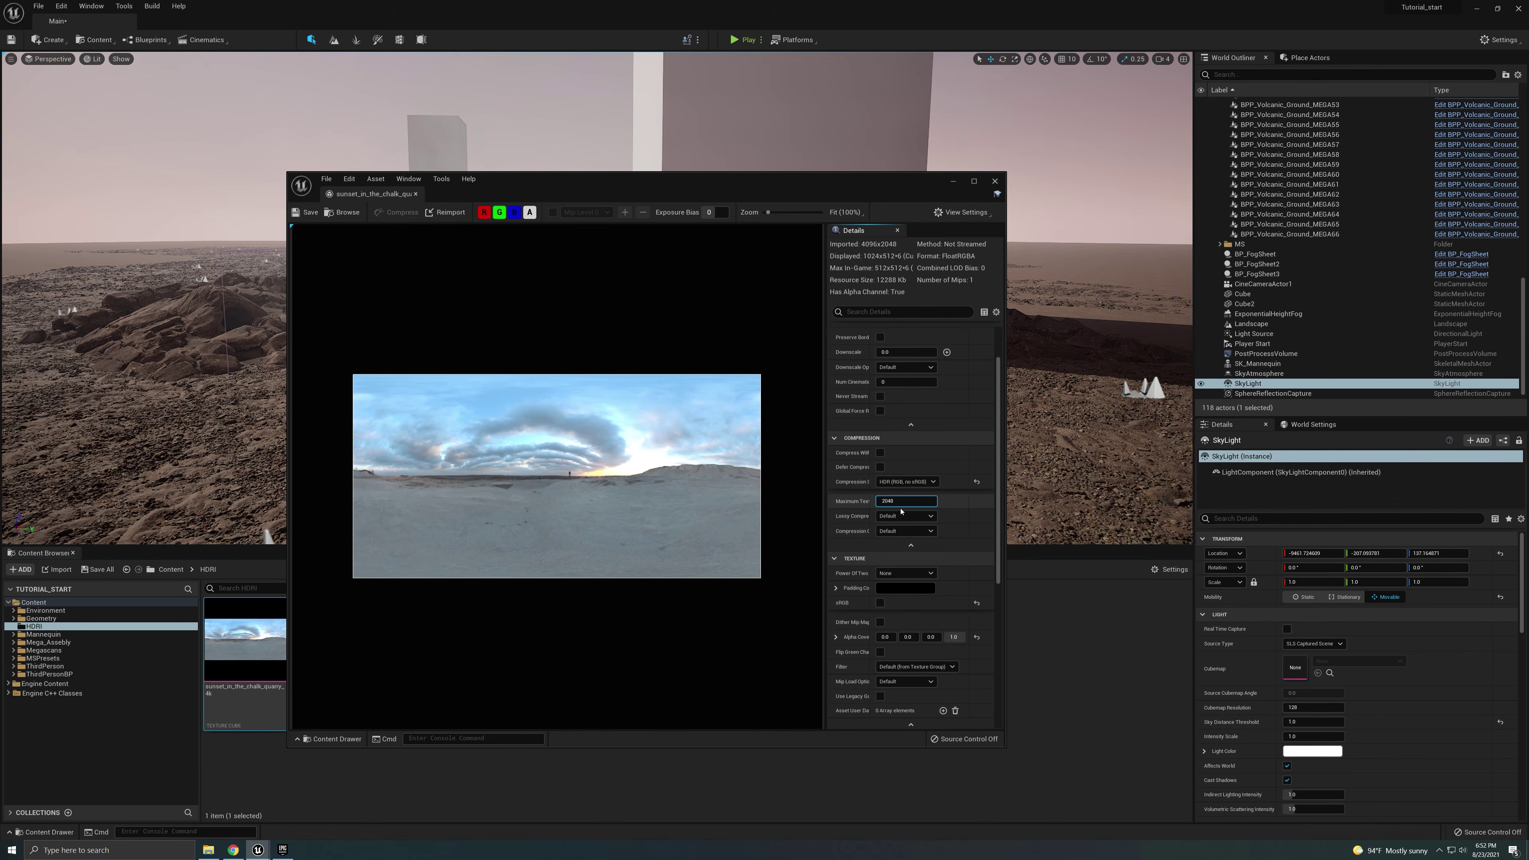
{"action": "key", "text": "Return"}
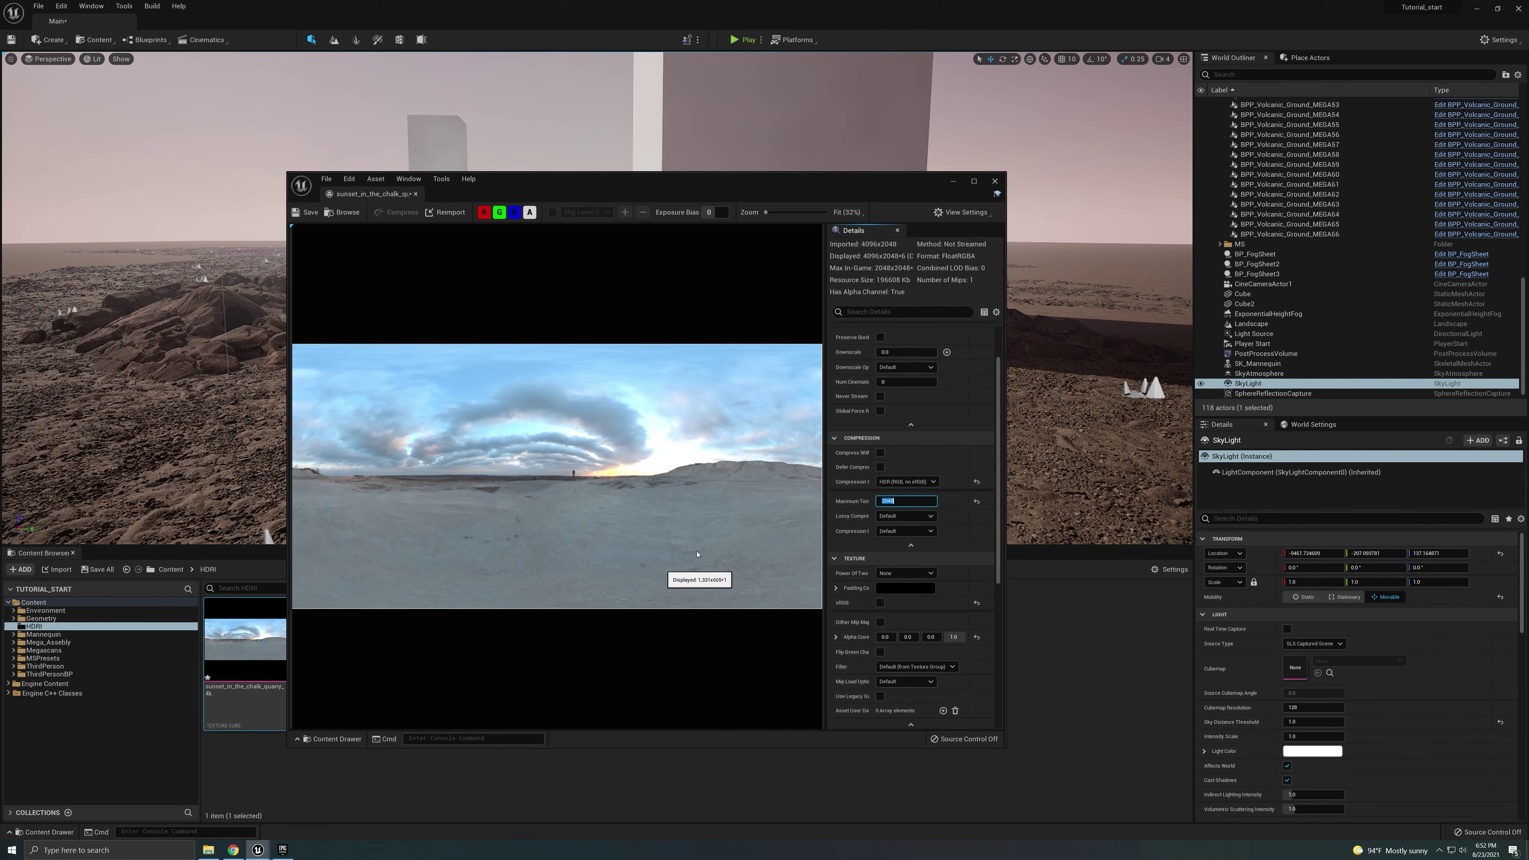
{"action": "left_click", "coordinate": [316, 215]}
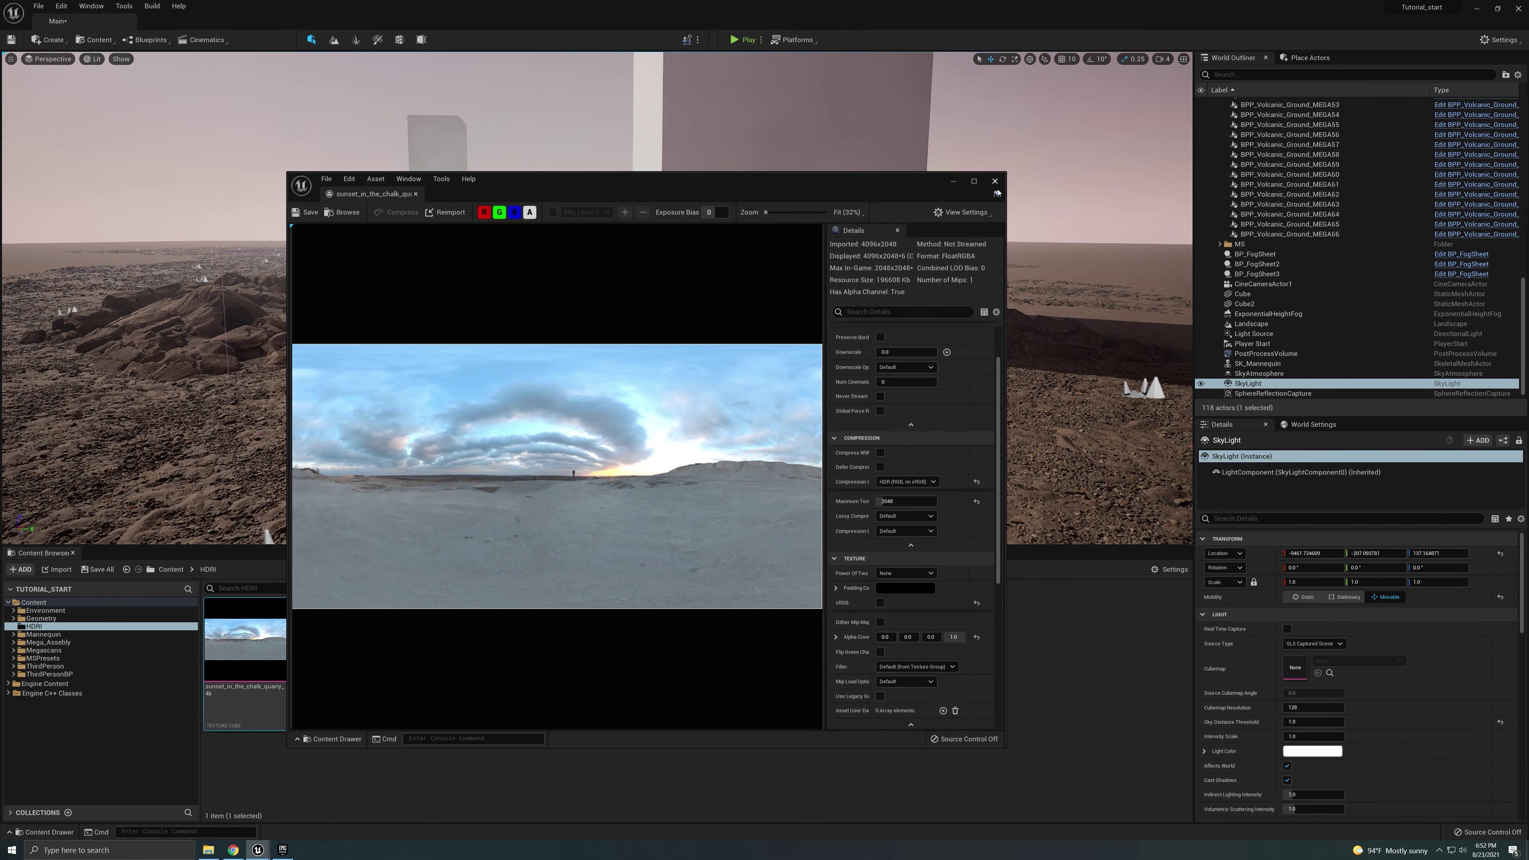
{"action": "left_click", "coordinate": [994, 181]}
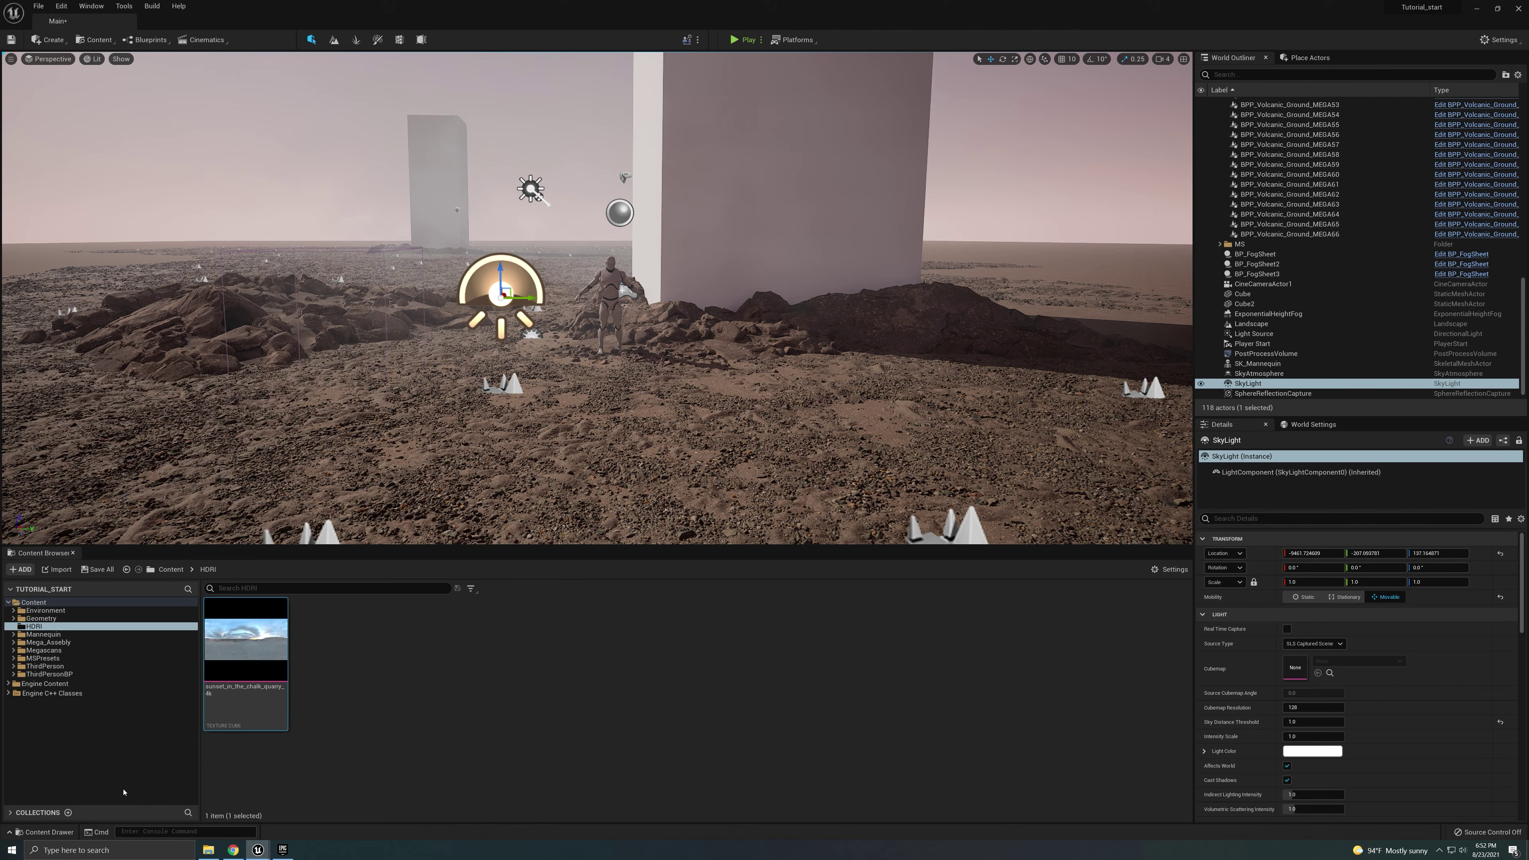
- Change the Sky Light's Source Type to SLS Specified Cubemap and assign sunset_in_the_chalk_quarry_4k as its cubemap
{"action": "left_click_drag", "start_coordinate": [247, 648], "coordinate": [1301, 674]}
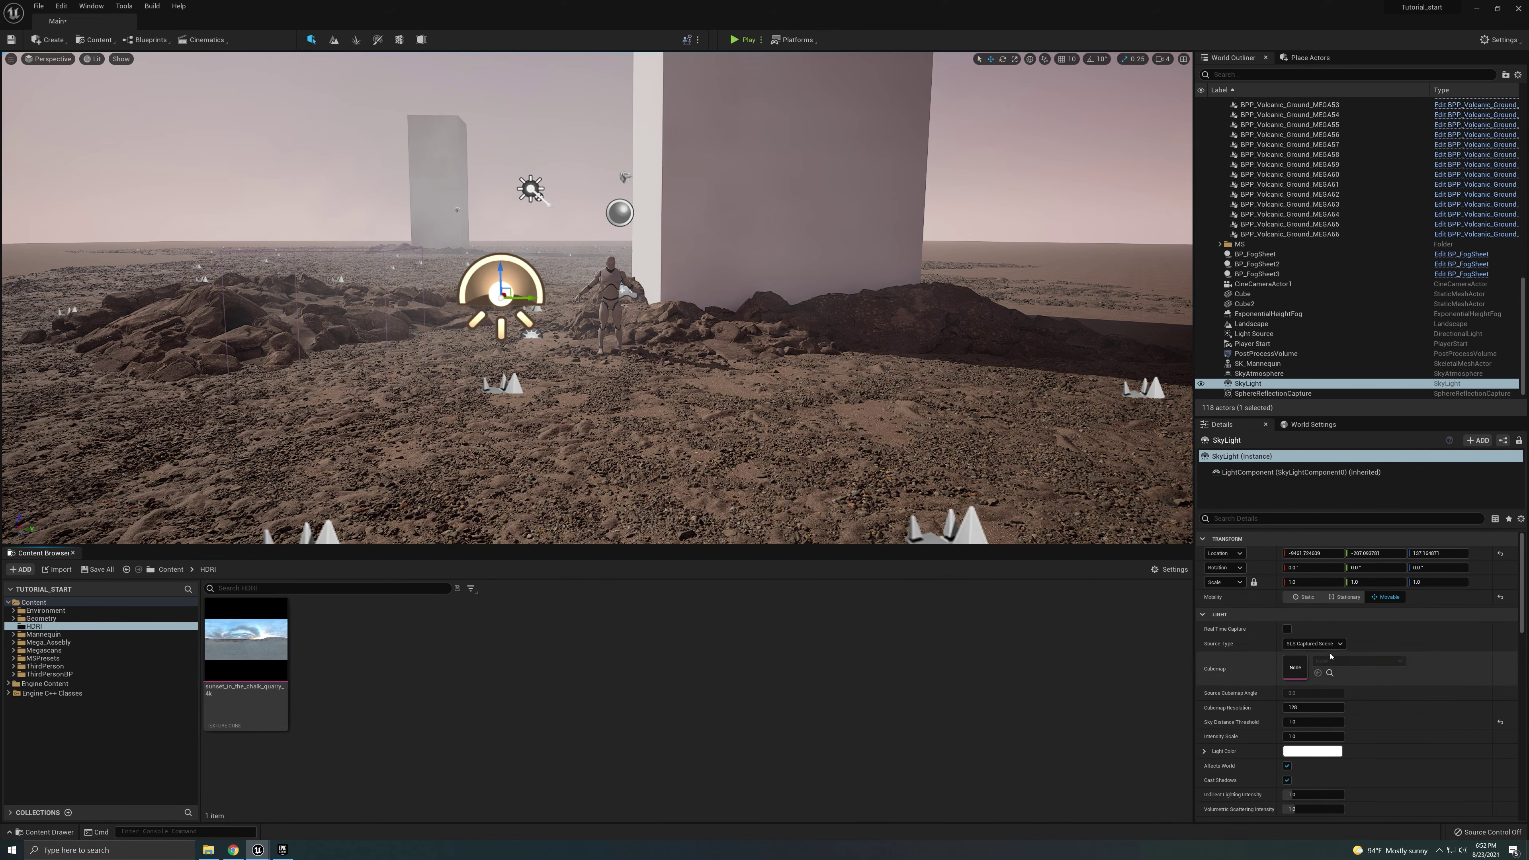
{"action": "left_click", "coordinate": [1324, 643]}
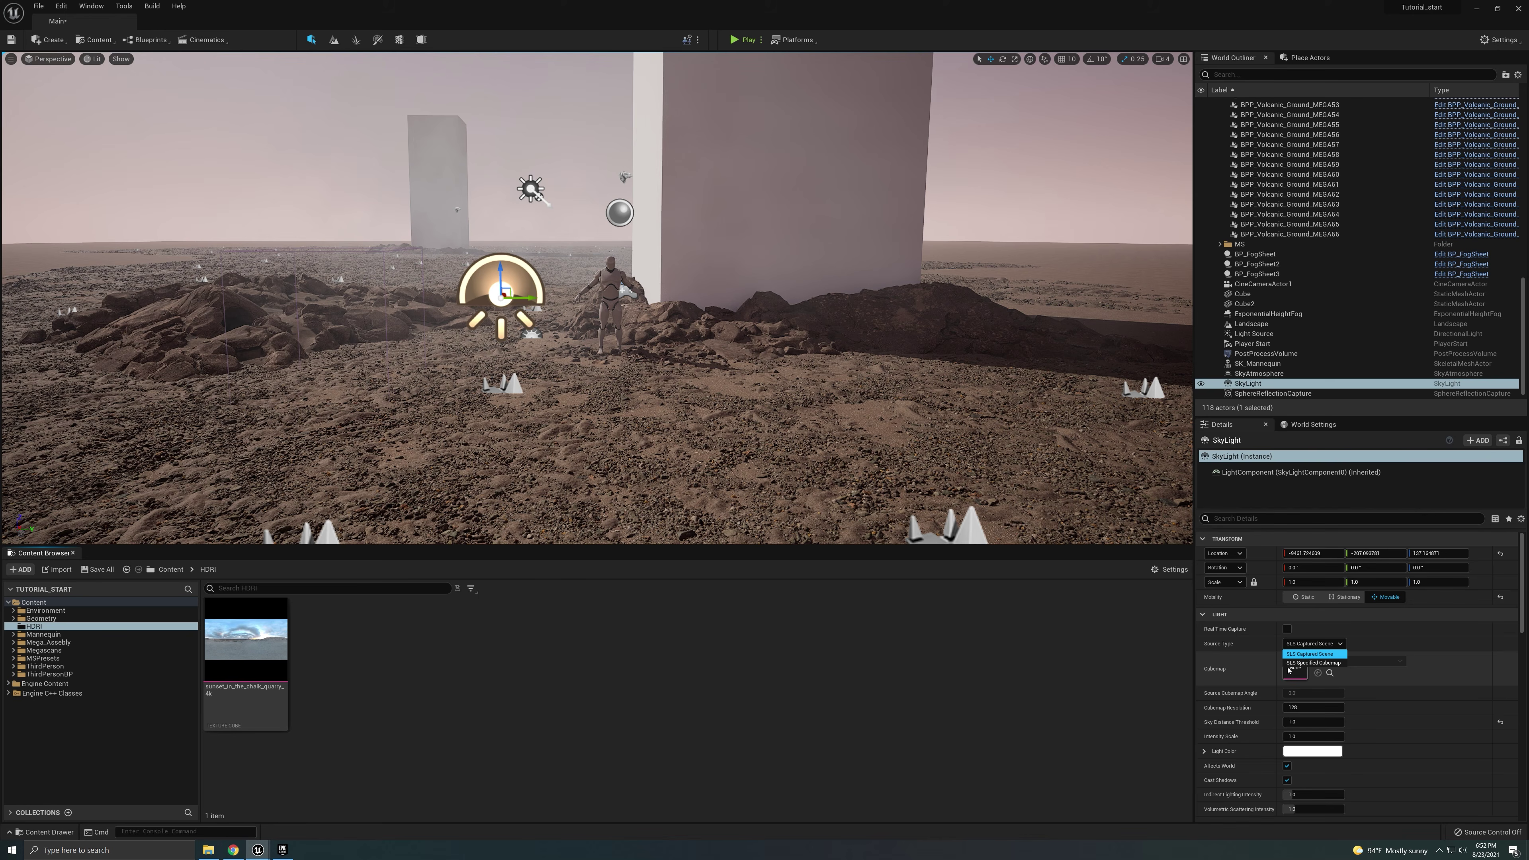
{"action": "left_click", "coordinate": [1315, 663]}
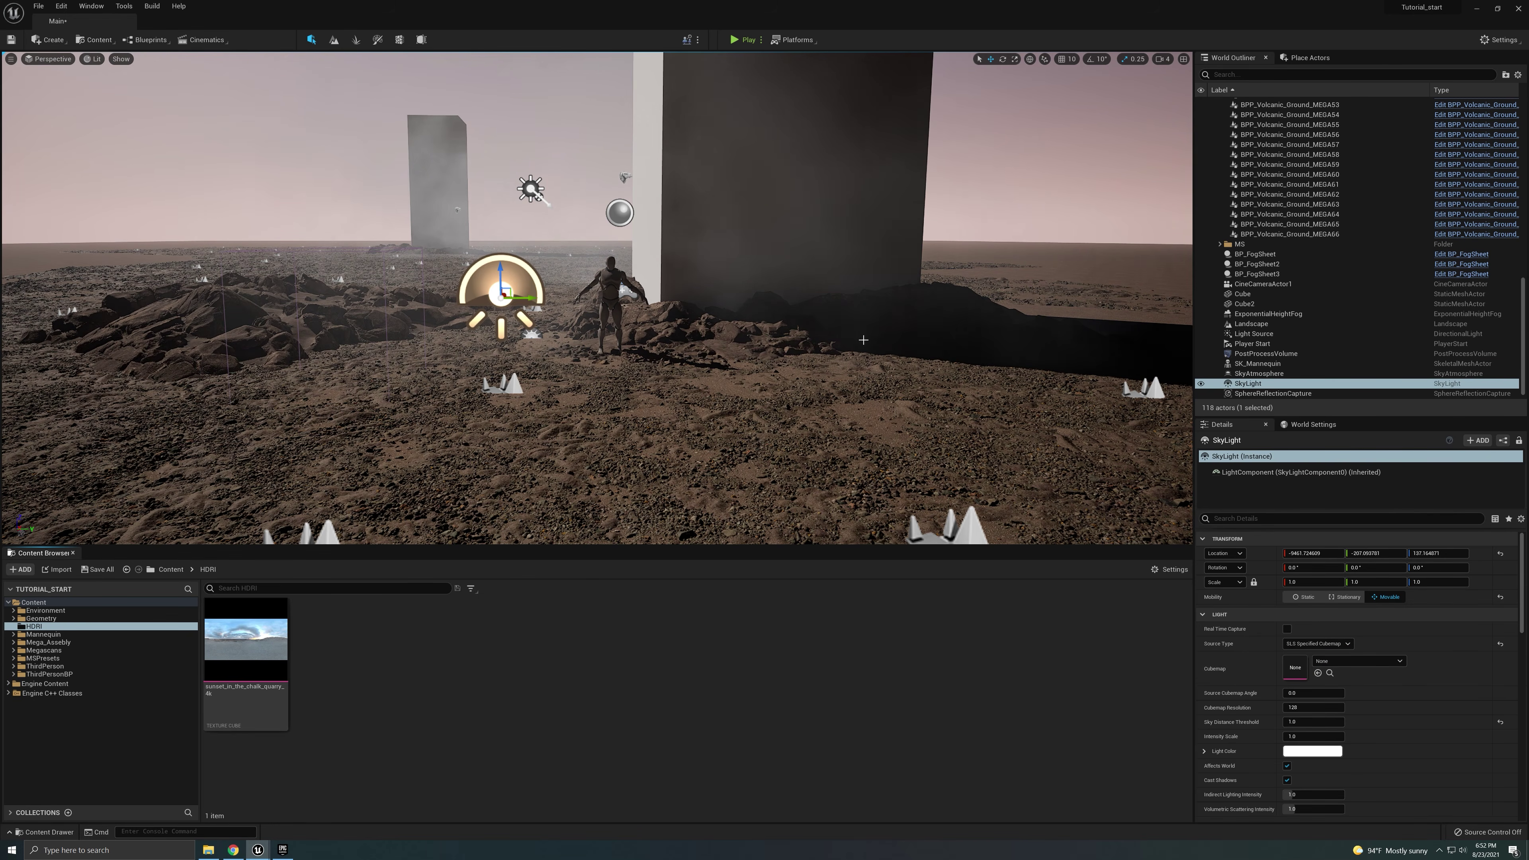
{"action": "left_click_drag", "start_coordinate": [276, 651], "coordinate": [1293, 678]}
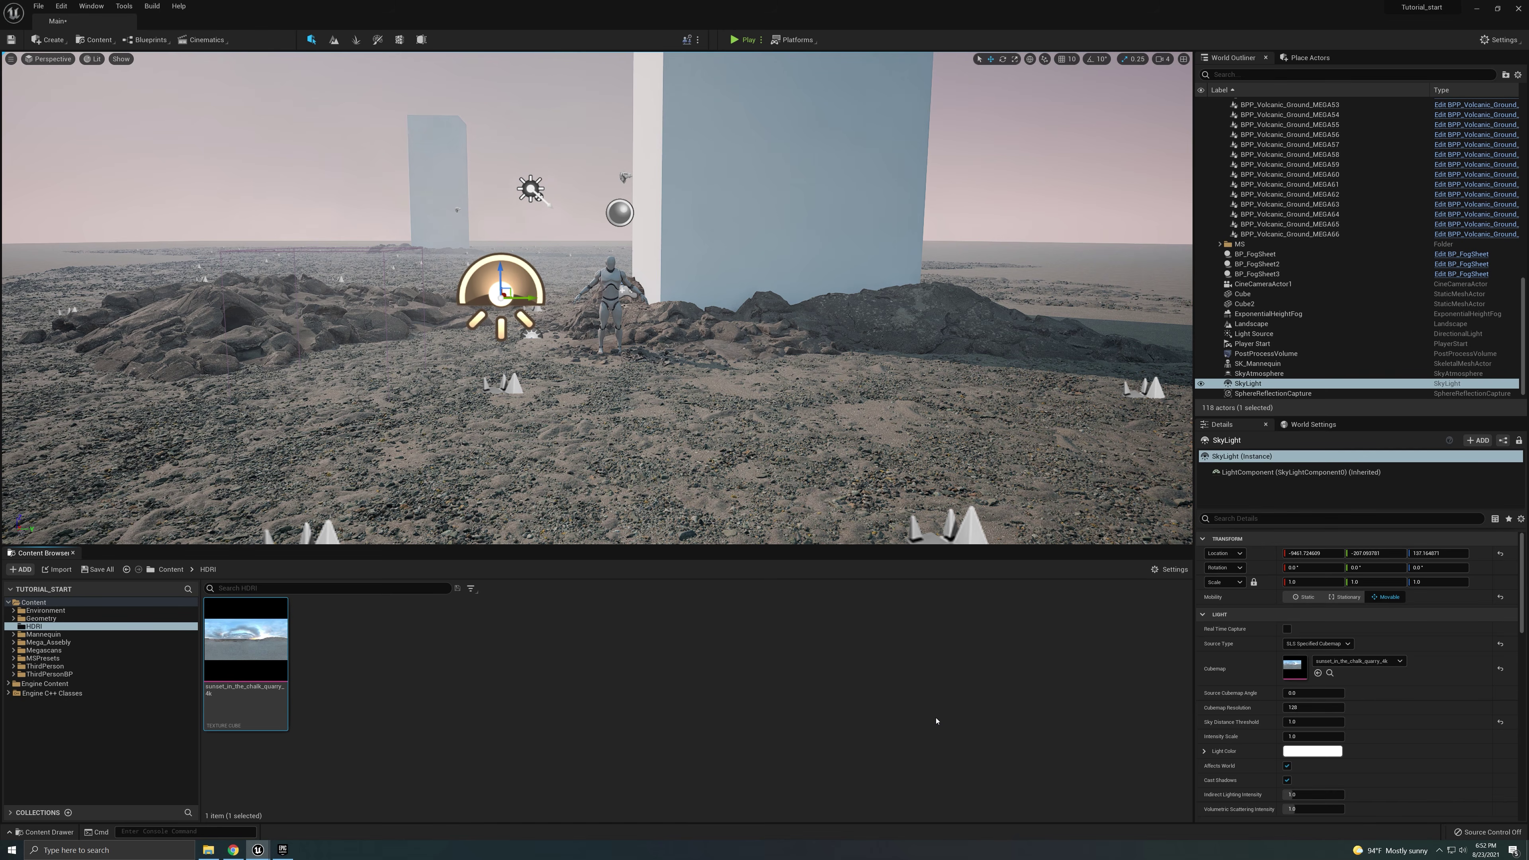
- Set the Sky Light's Intensity Scale to 0.5
{"action": "left_click", "coordinate": [1303, 736]}
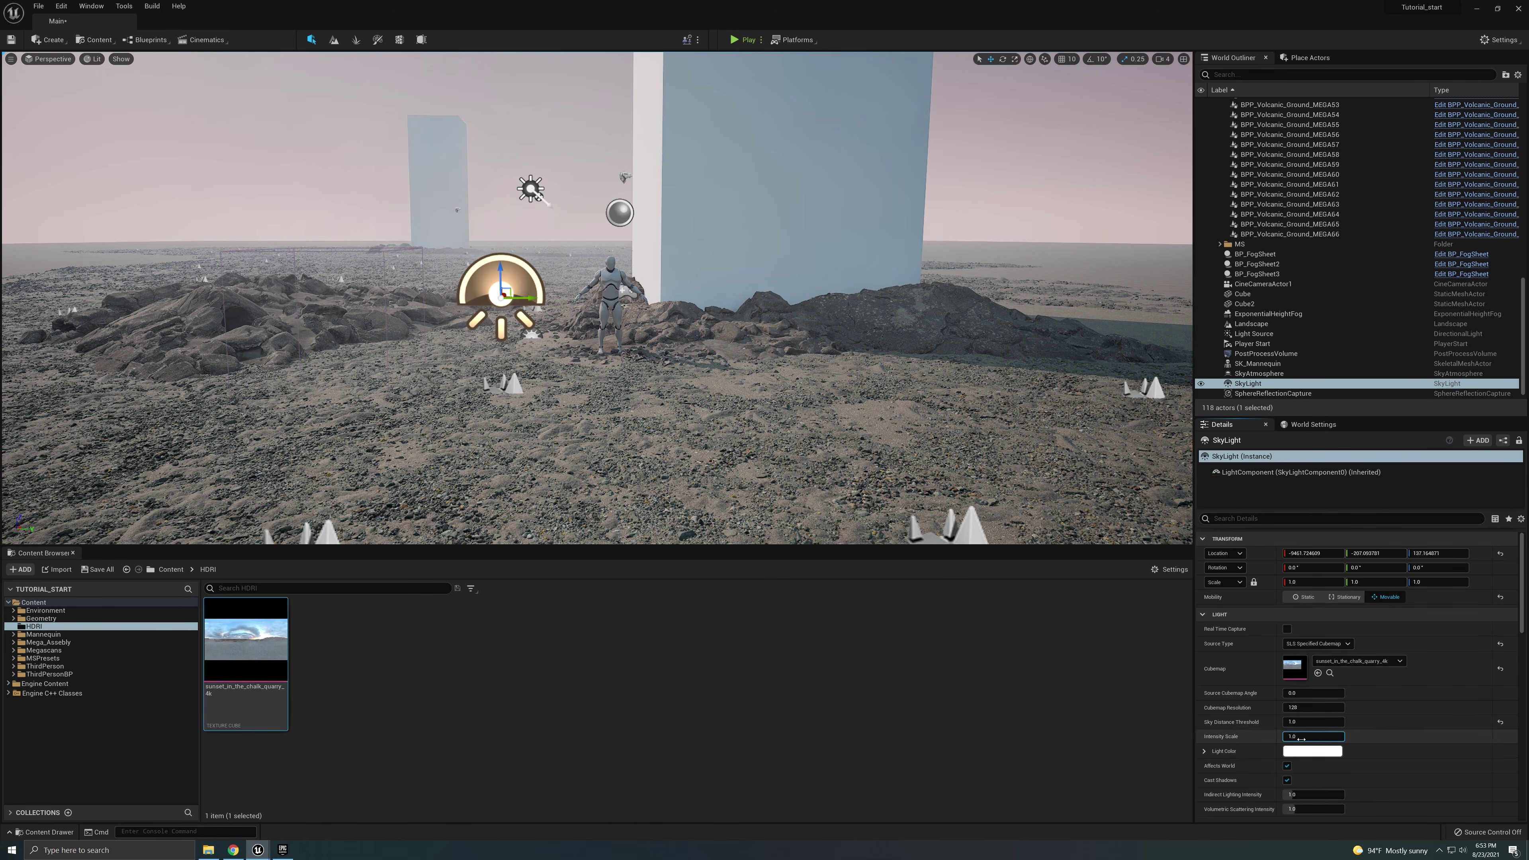
{"action": "type", "text": "0."}
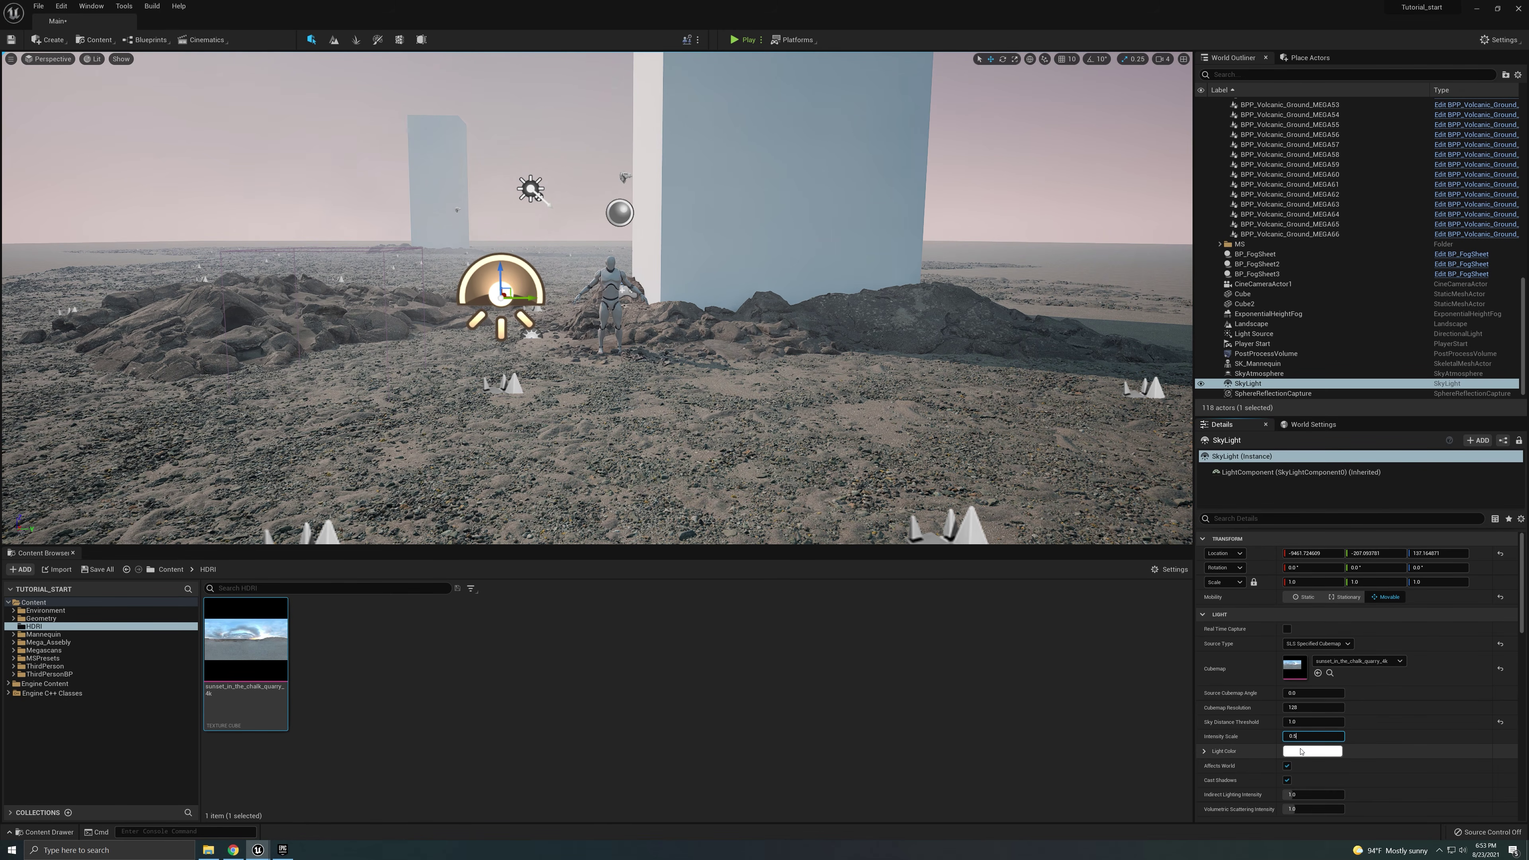
{"action": "type", "text": "5"}
{"action": "key", "text": "Return"}
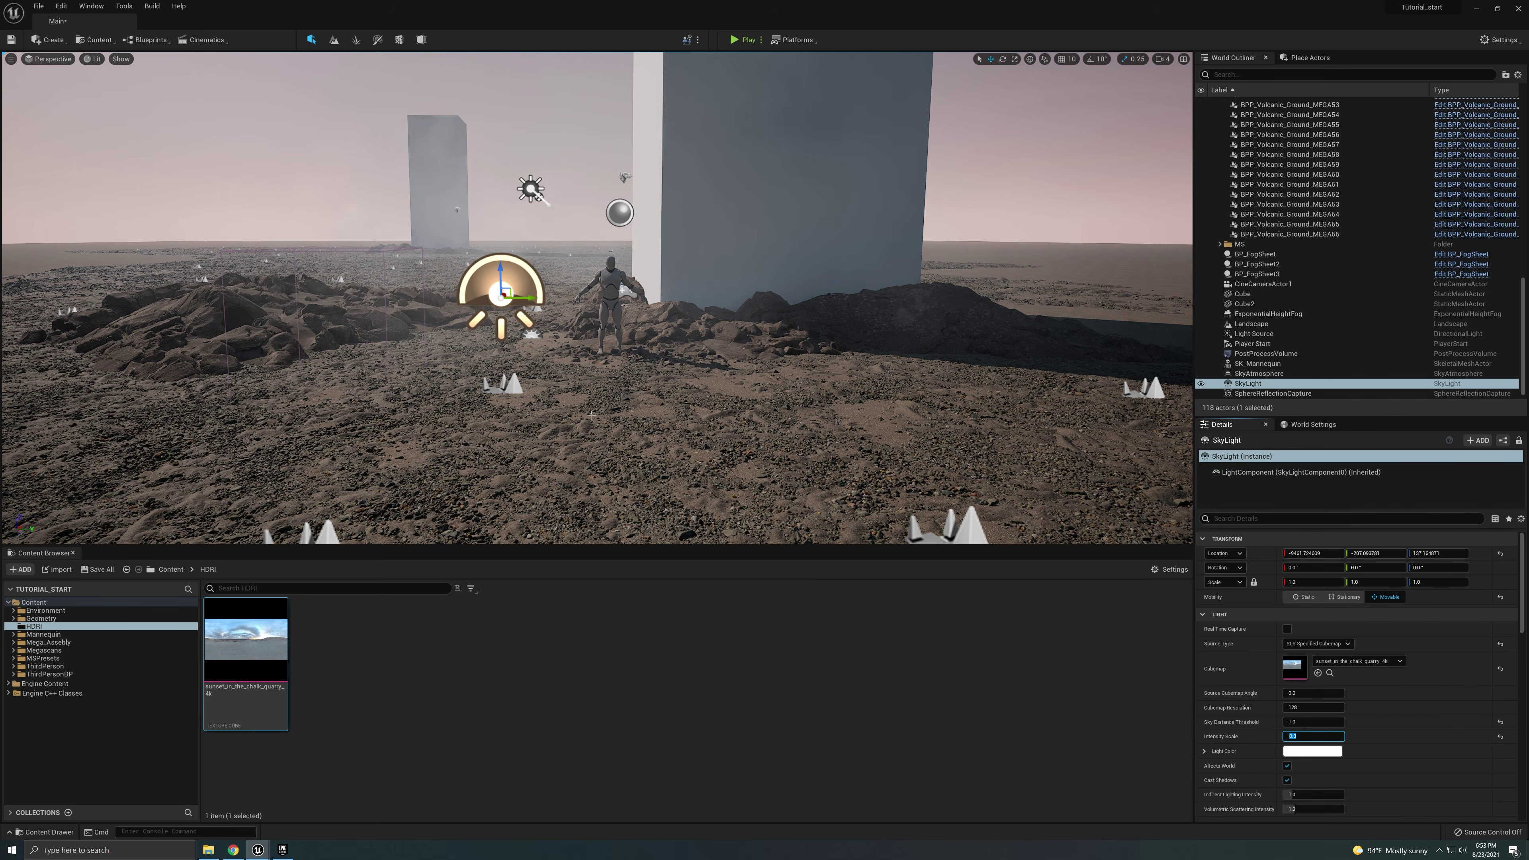
- View the scene through CineCameraActor1 to check the HDRI-based sky lighting
{"action": "left_click", "coordinate": [68, 78]}
{"action": "left_click", "coordinate": [50, 59]}
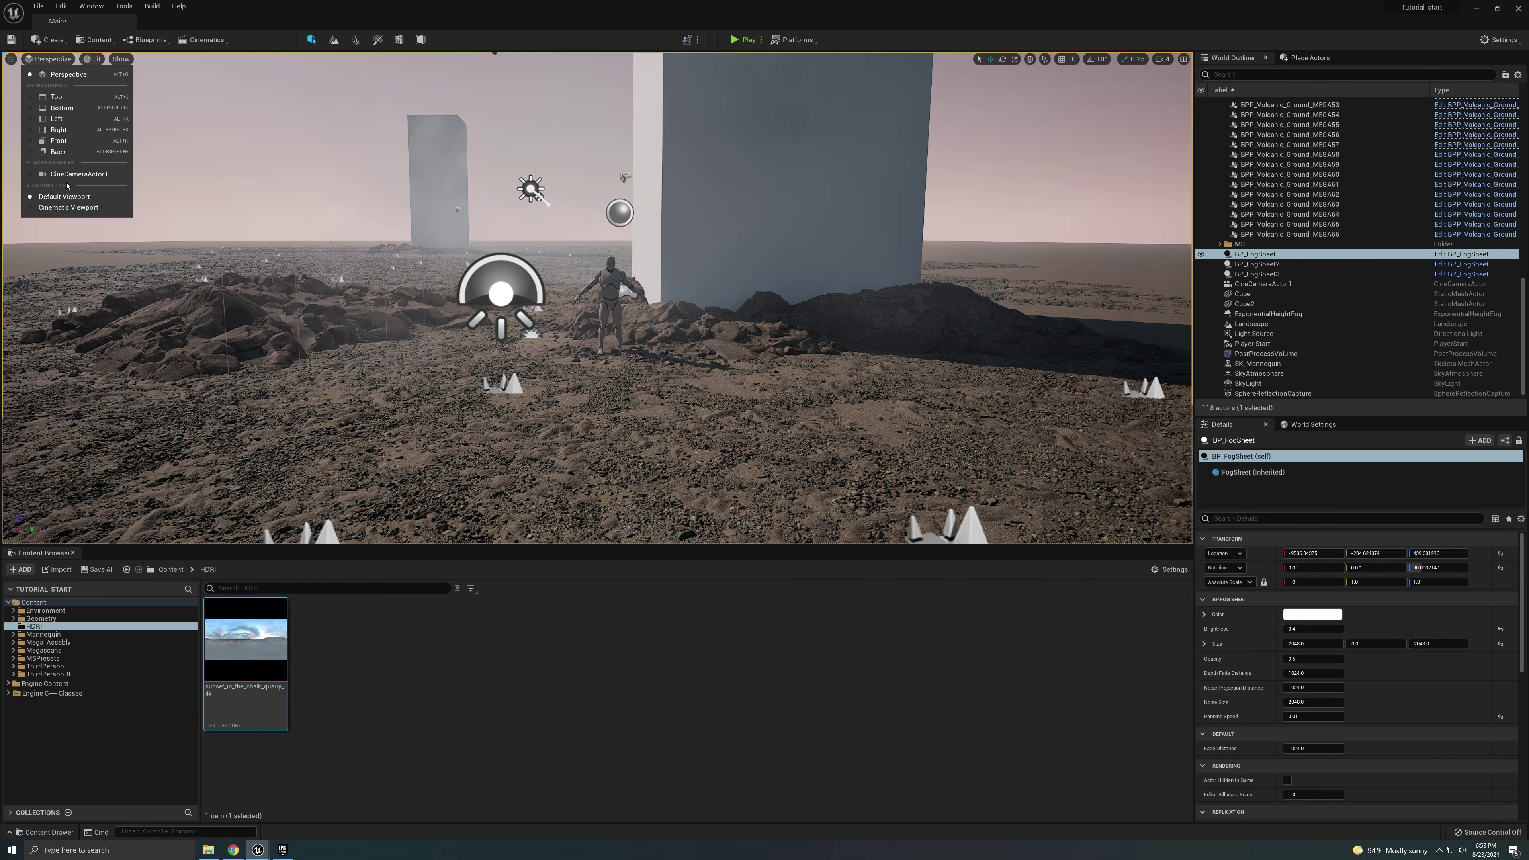
{"action": "key", "text": "Escape"}
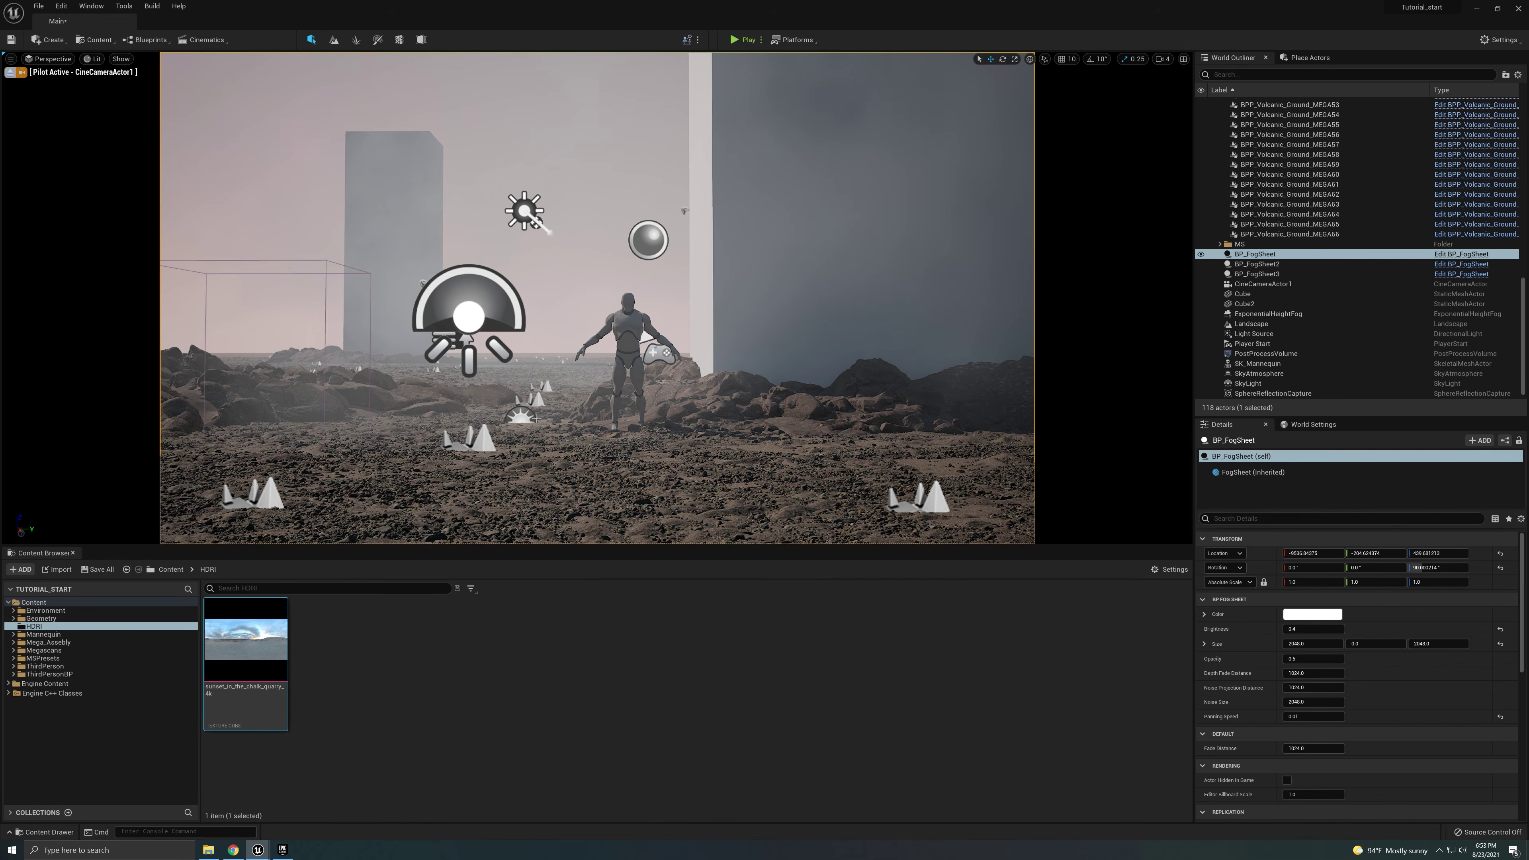